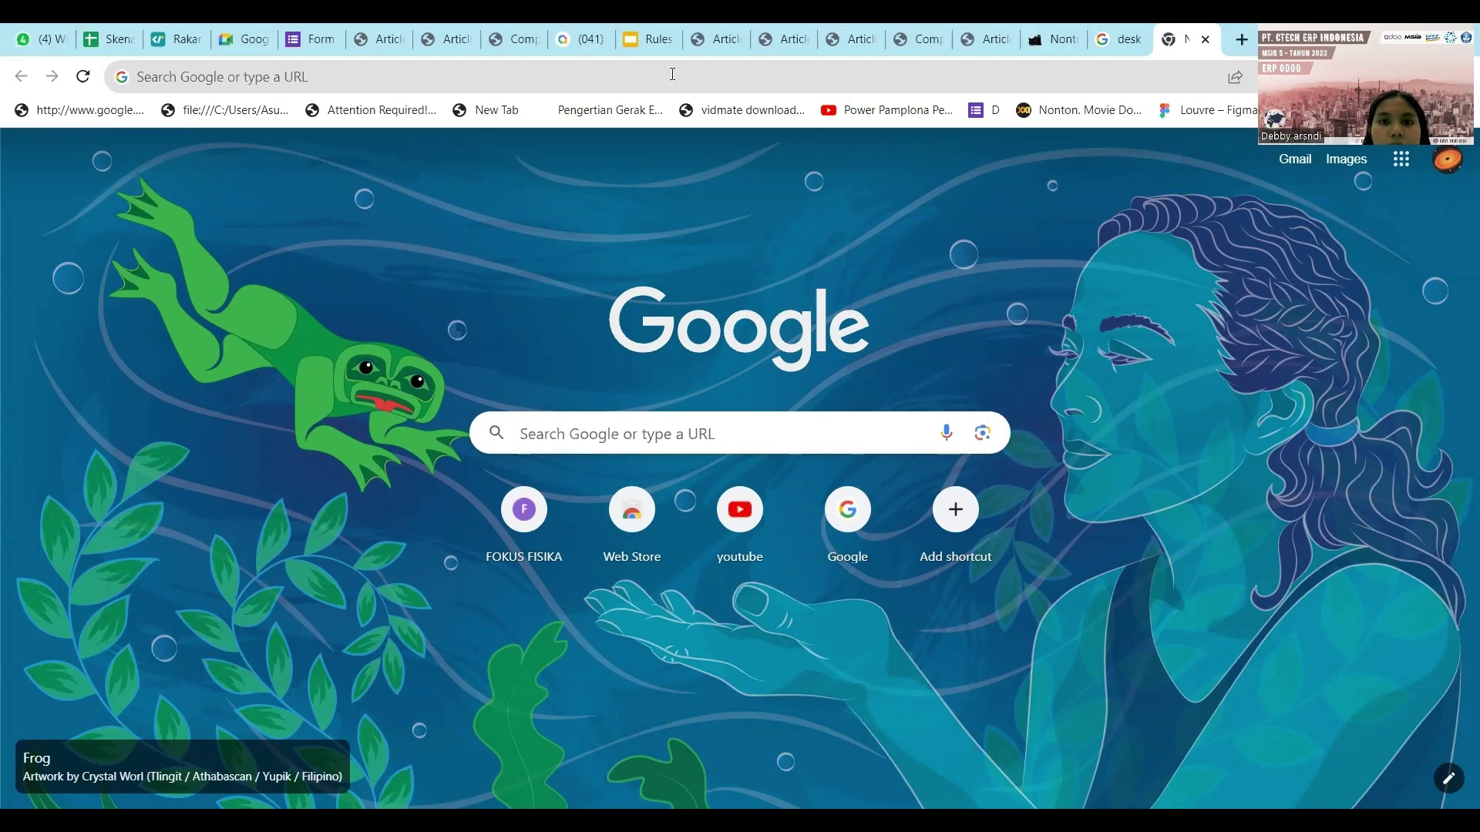
Open the Odoo web client at 159.223.52.163:8069/web and log out of the current user.
click(648, 80)
text(159.223.52.163:8069/web)
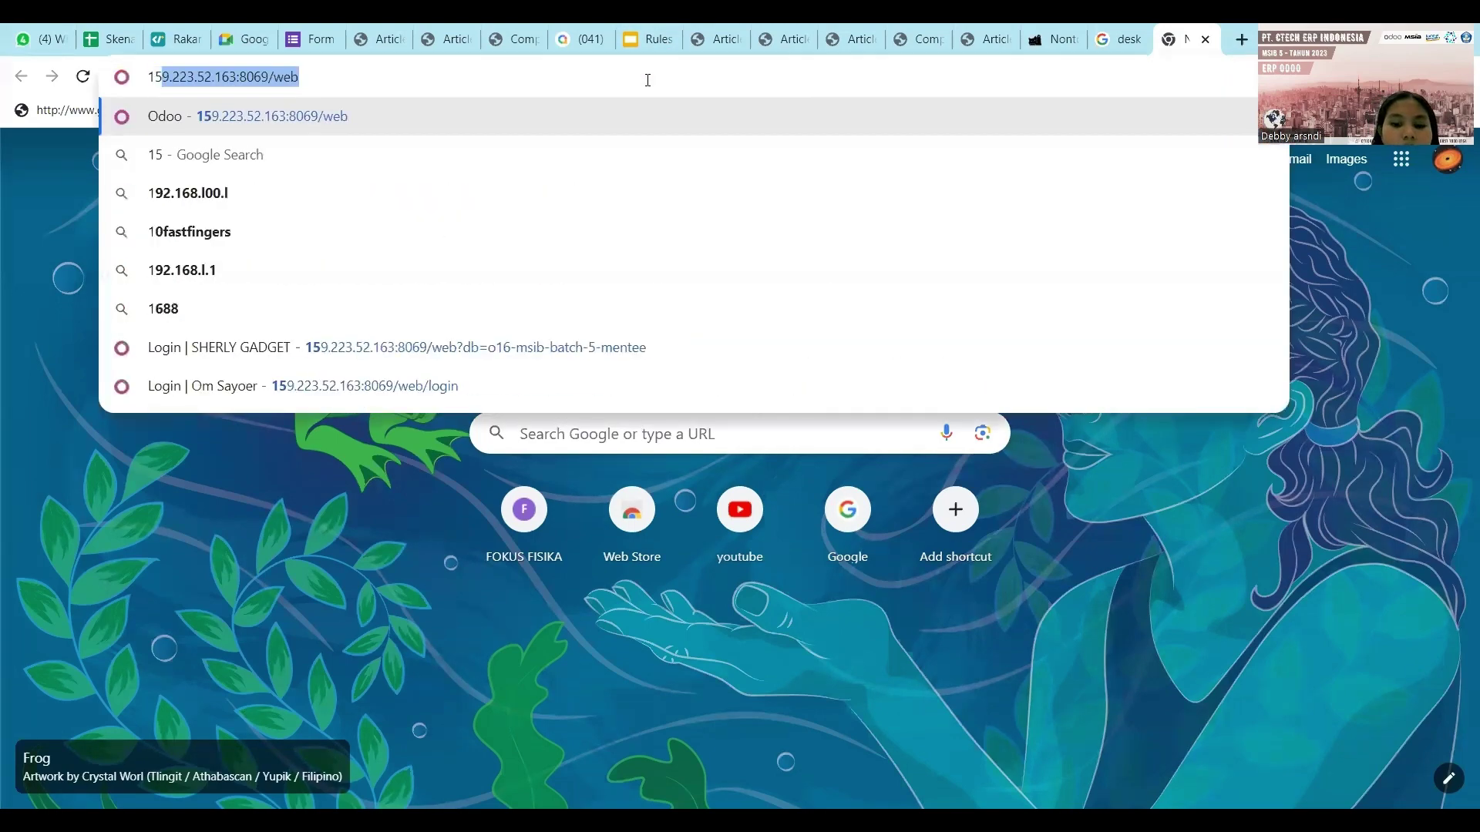
key(Return)
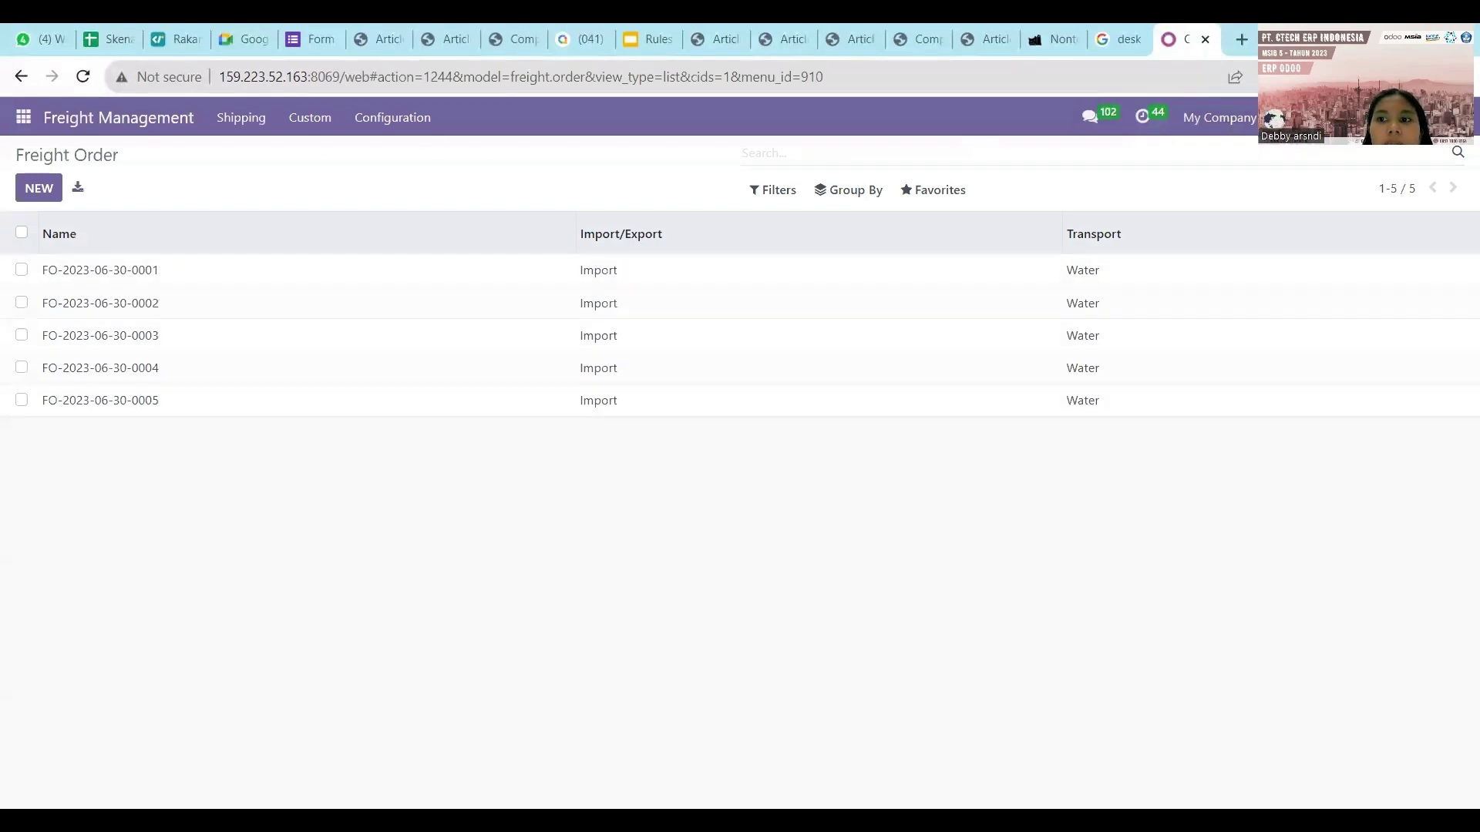
click(1403, 117)
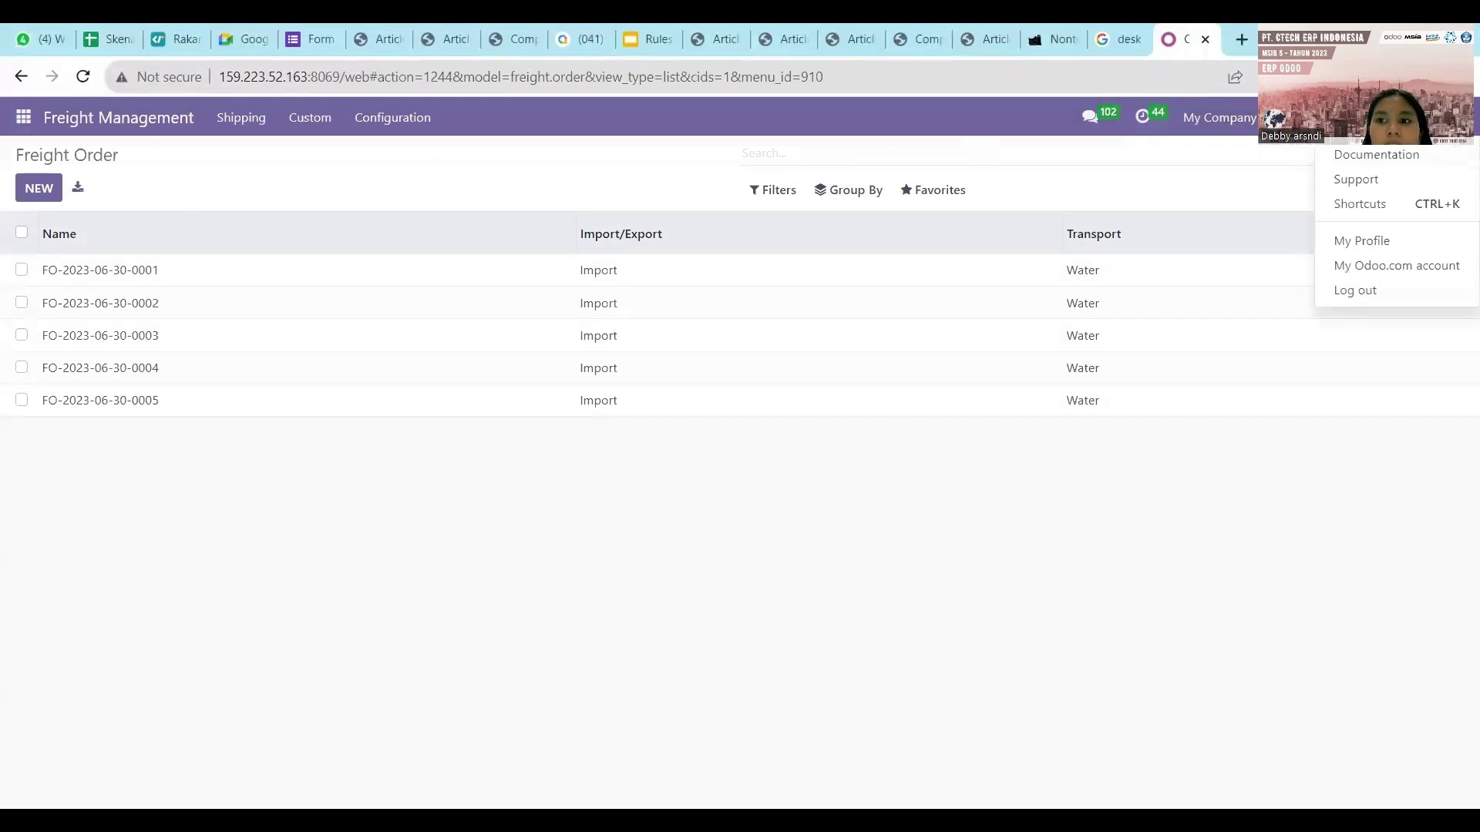
click(1380, 290)
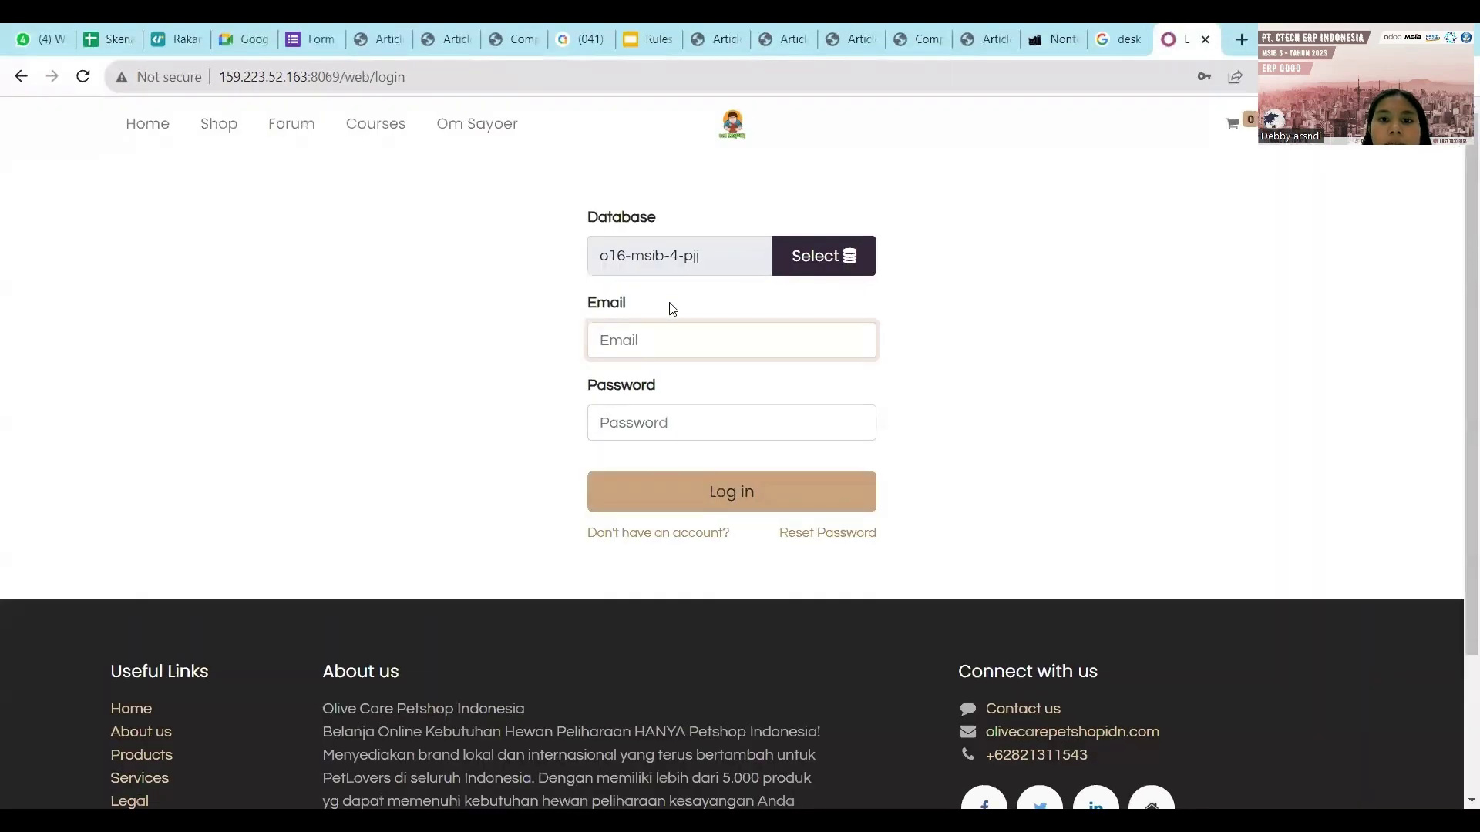
Choose the o16-msib-5-pjj database and log in with the saved administrator credentials.
click(818, 264)
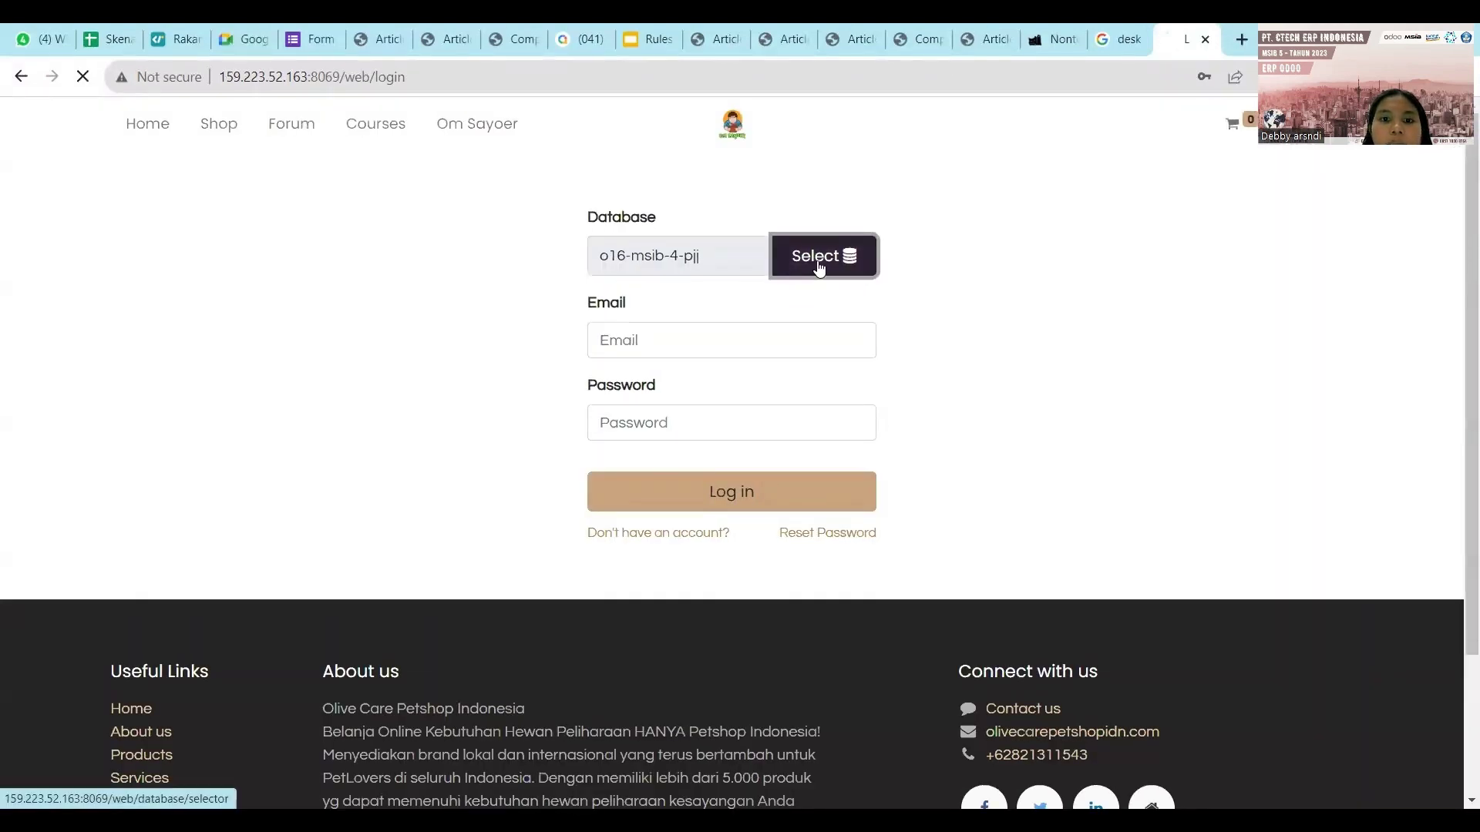
scroll(721, 521, down, 10)
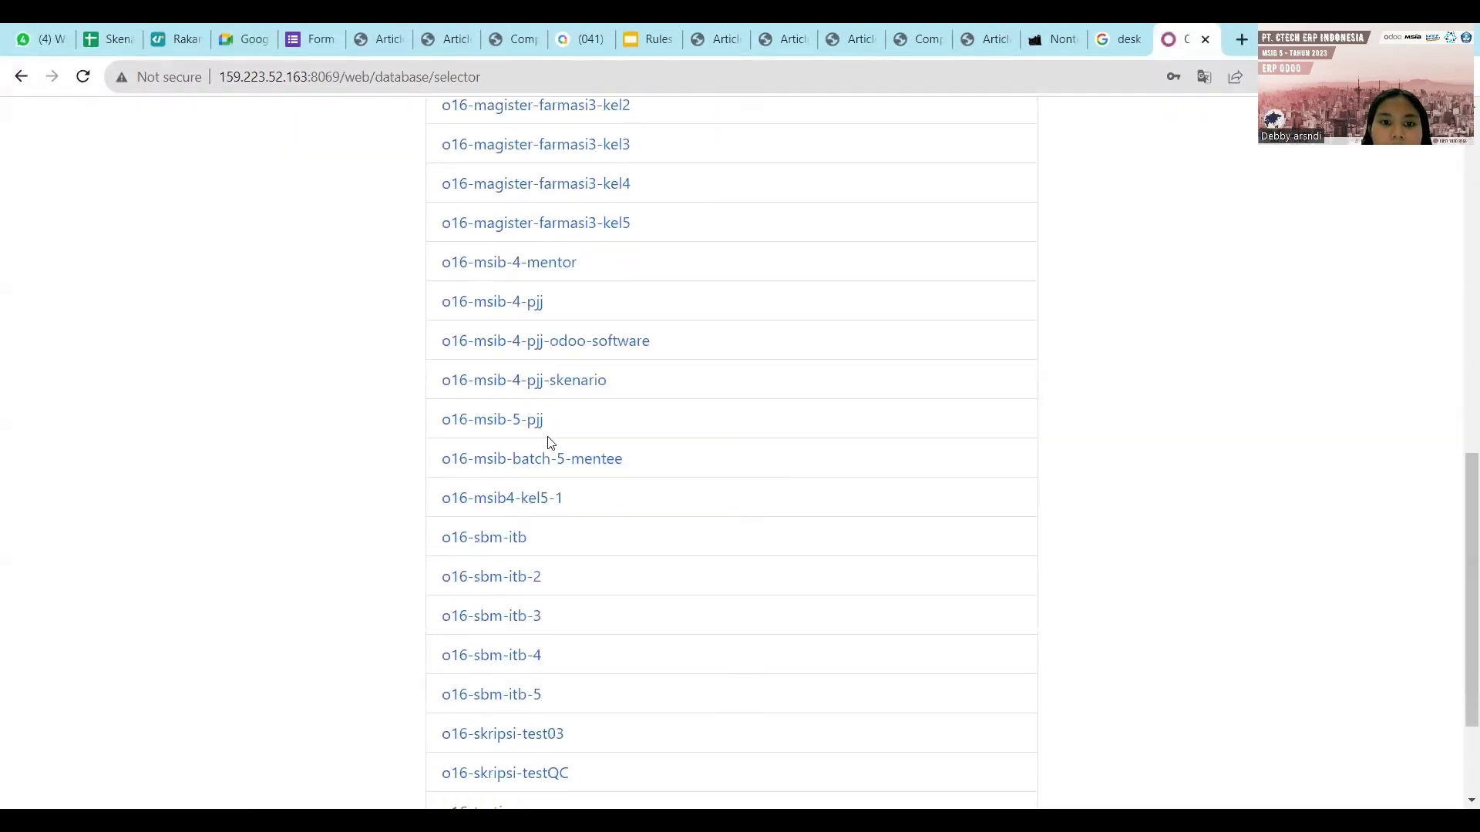
scroll(538, 410, down, 1)
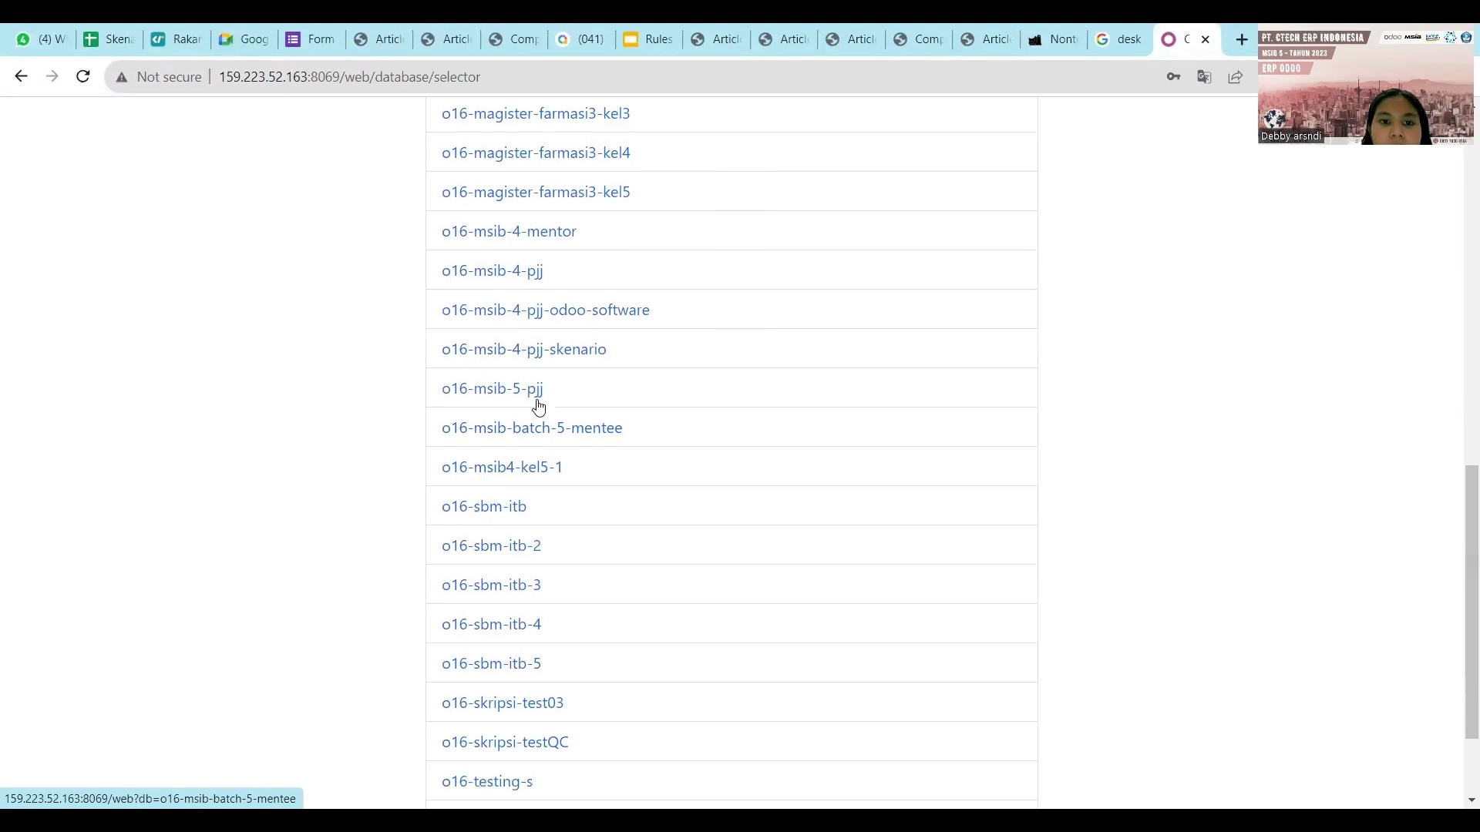
scroll(530, 397, down, 1)
scroll(528, 395, up, 1)
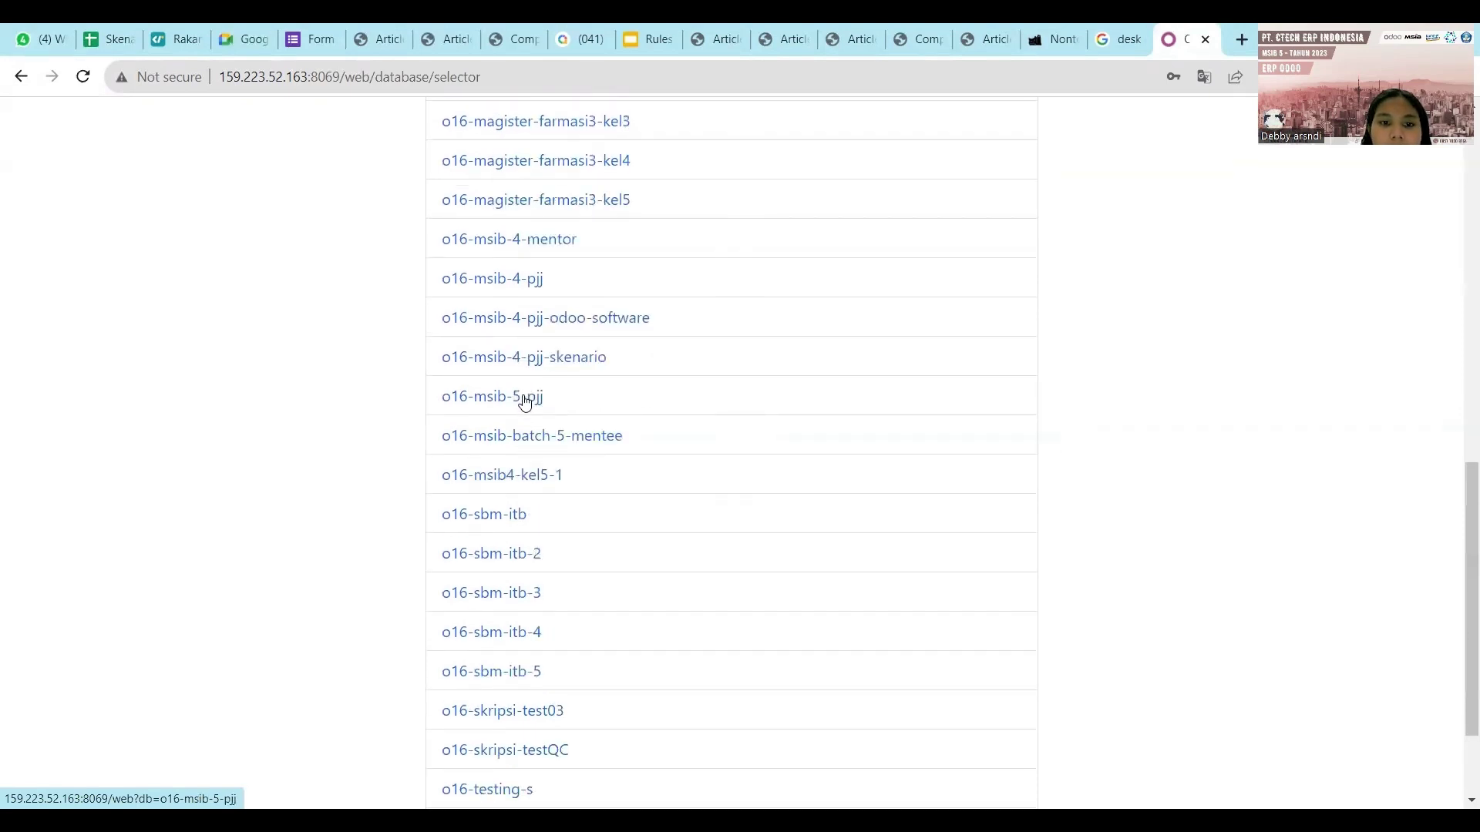
click(525, 398)
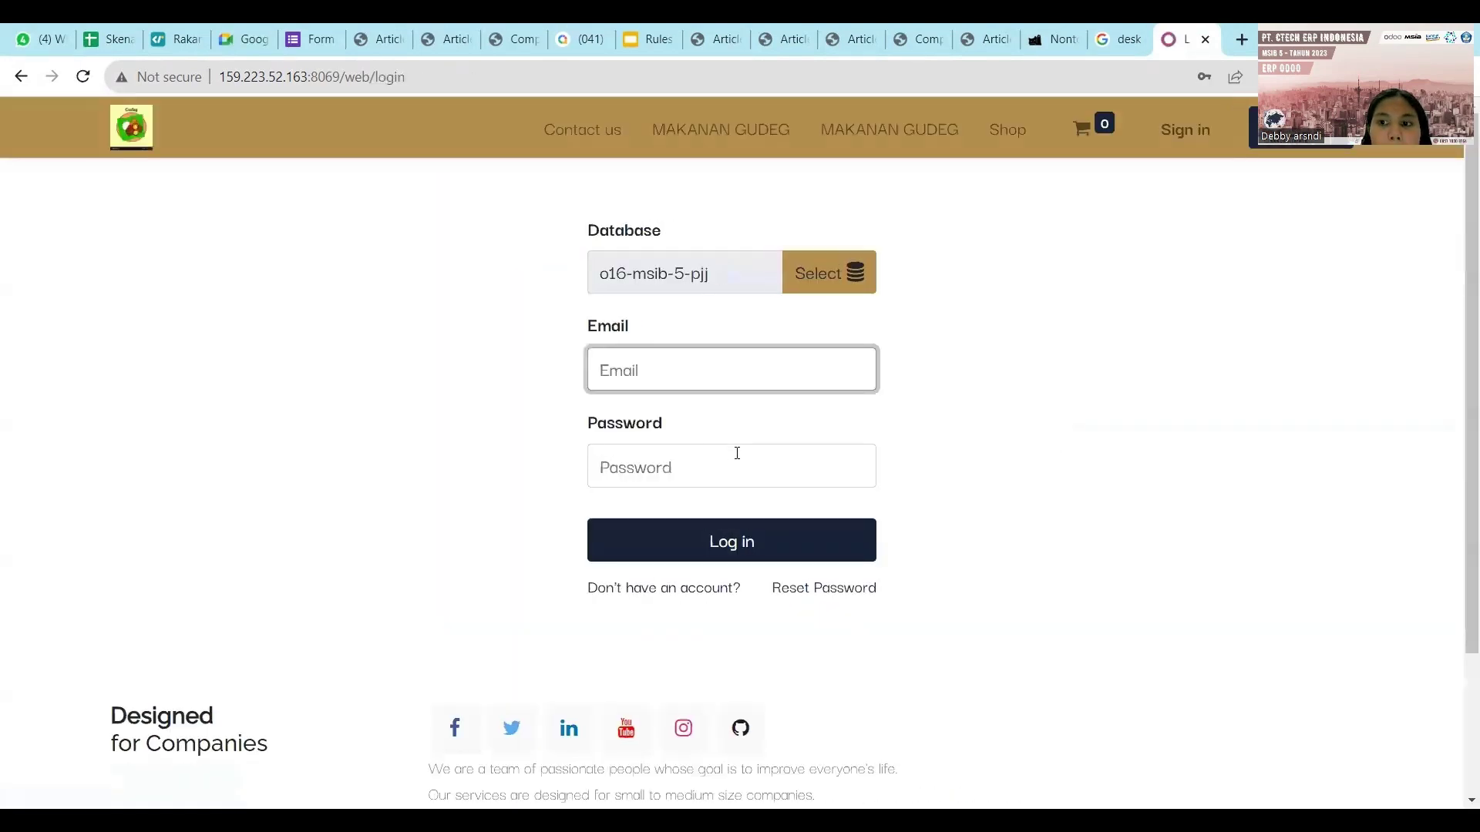
click(669, 370)
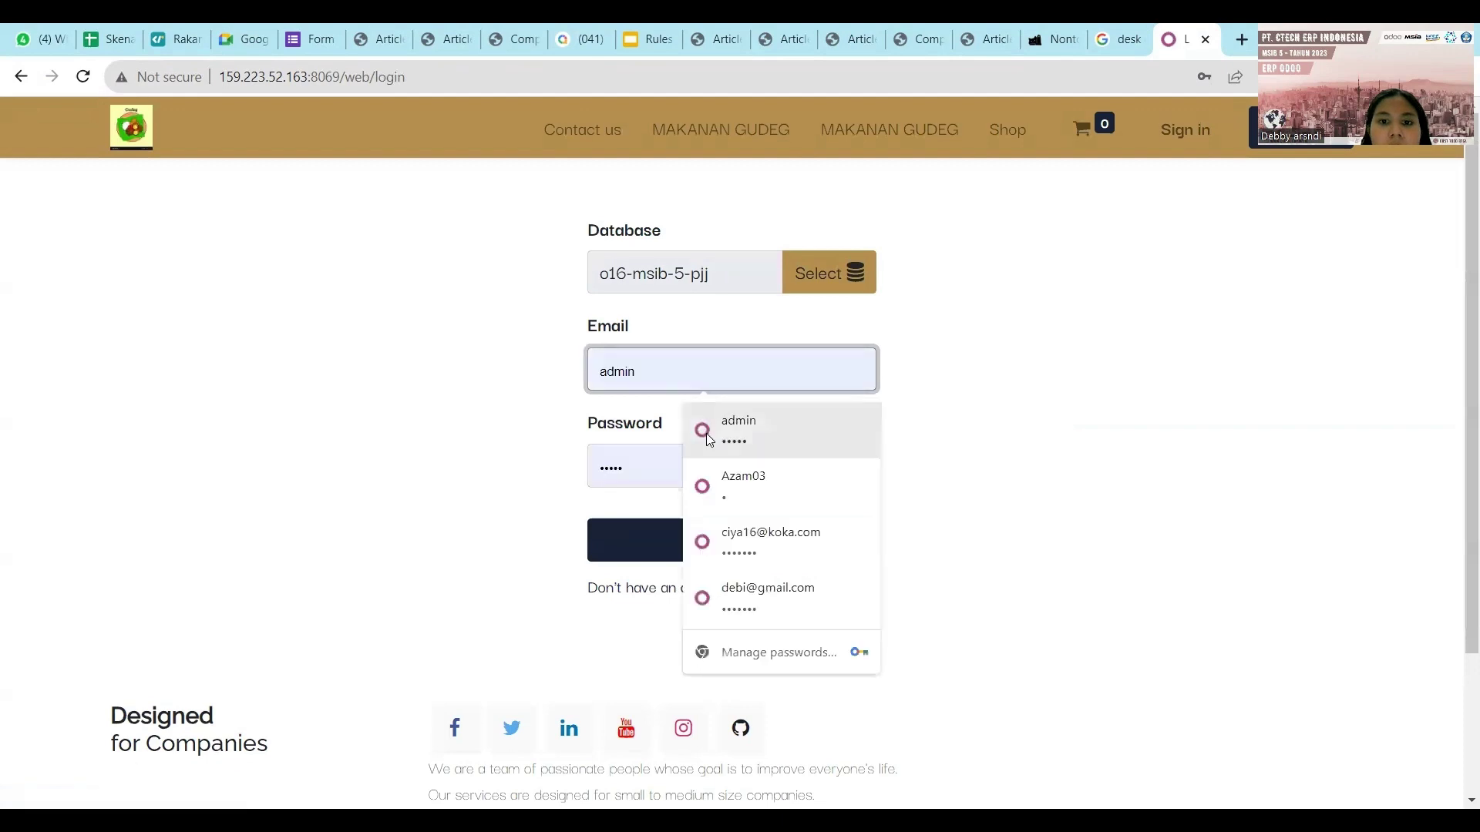
click(710, 441)
click(671, 540)
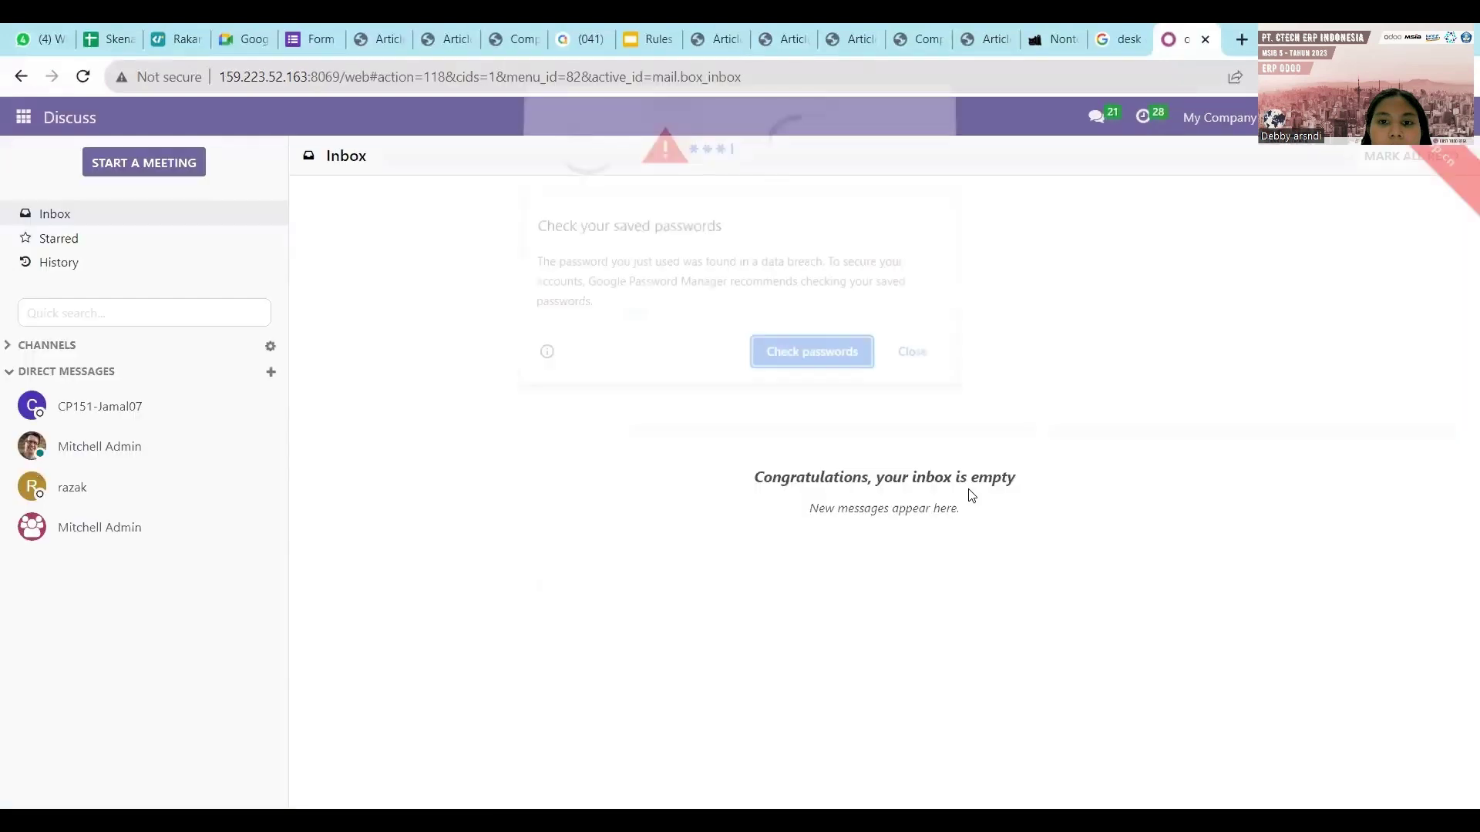
Dismiss the password warning and open Import records from Settings > Users & Companies > Users.
click(909, 356)
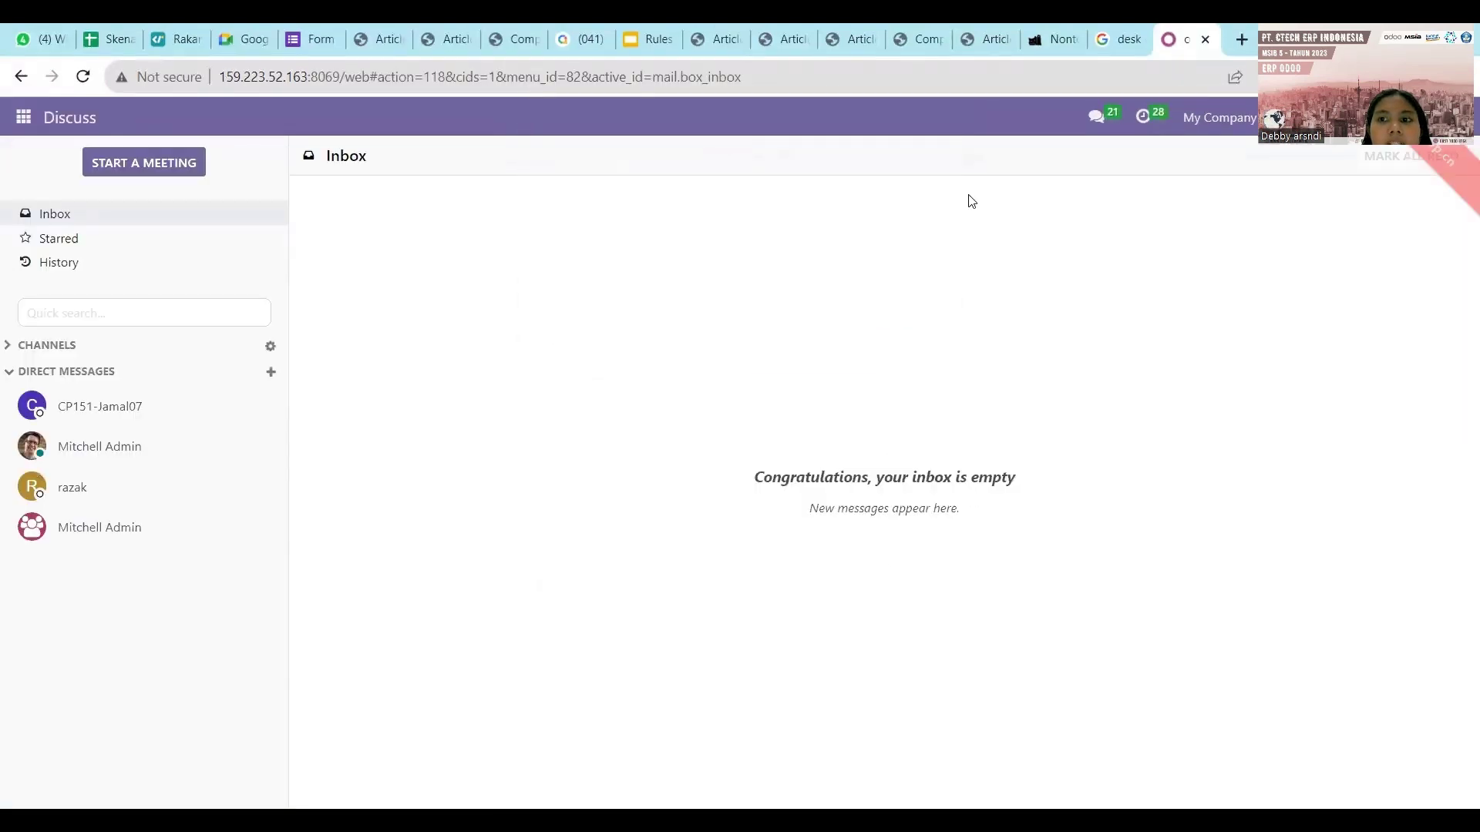
click(18, 118)
click(40, 547)
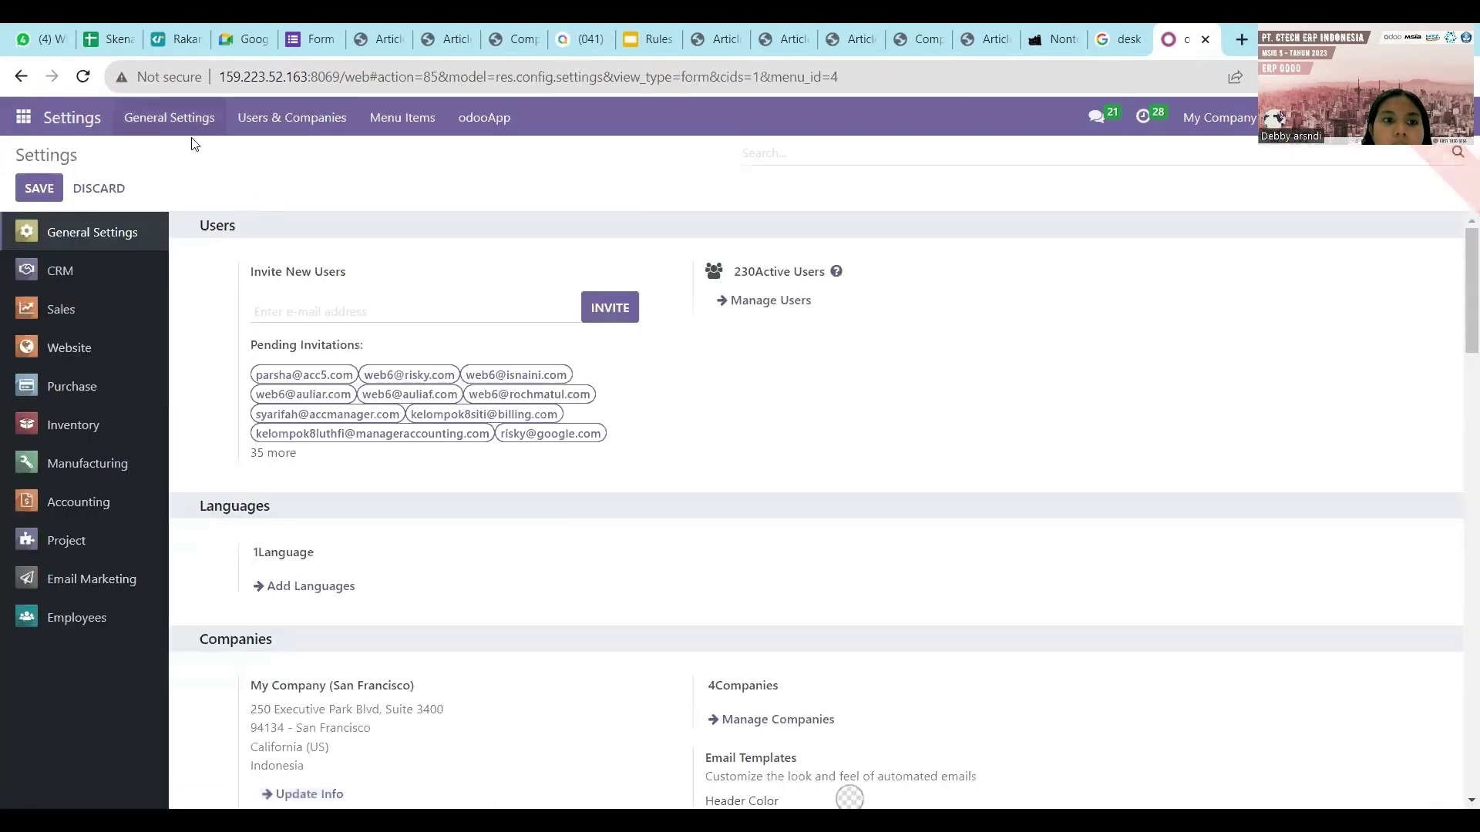
click(316, 122)
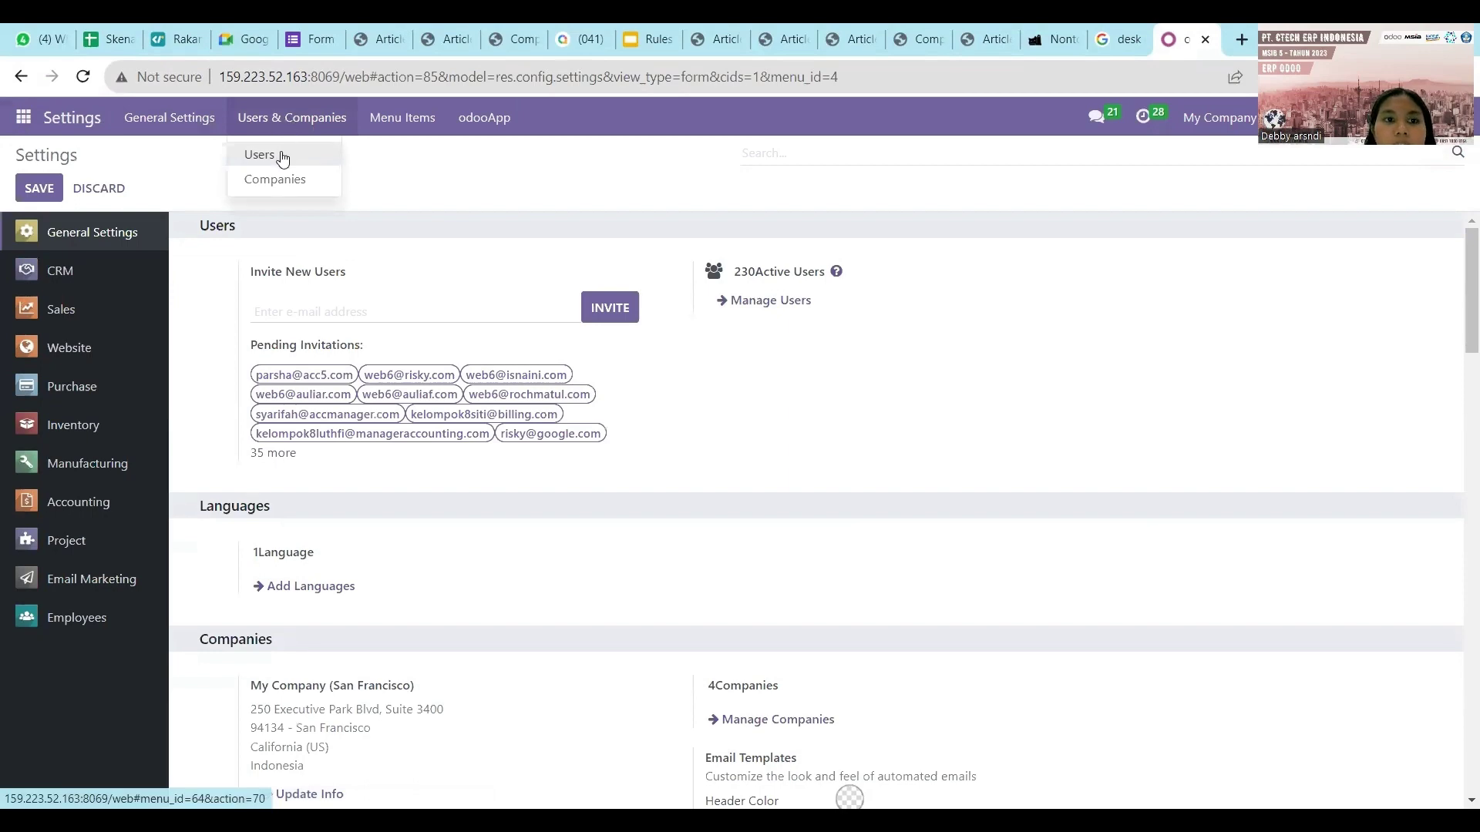
click(281, 154)
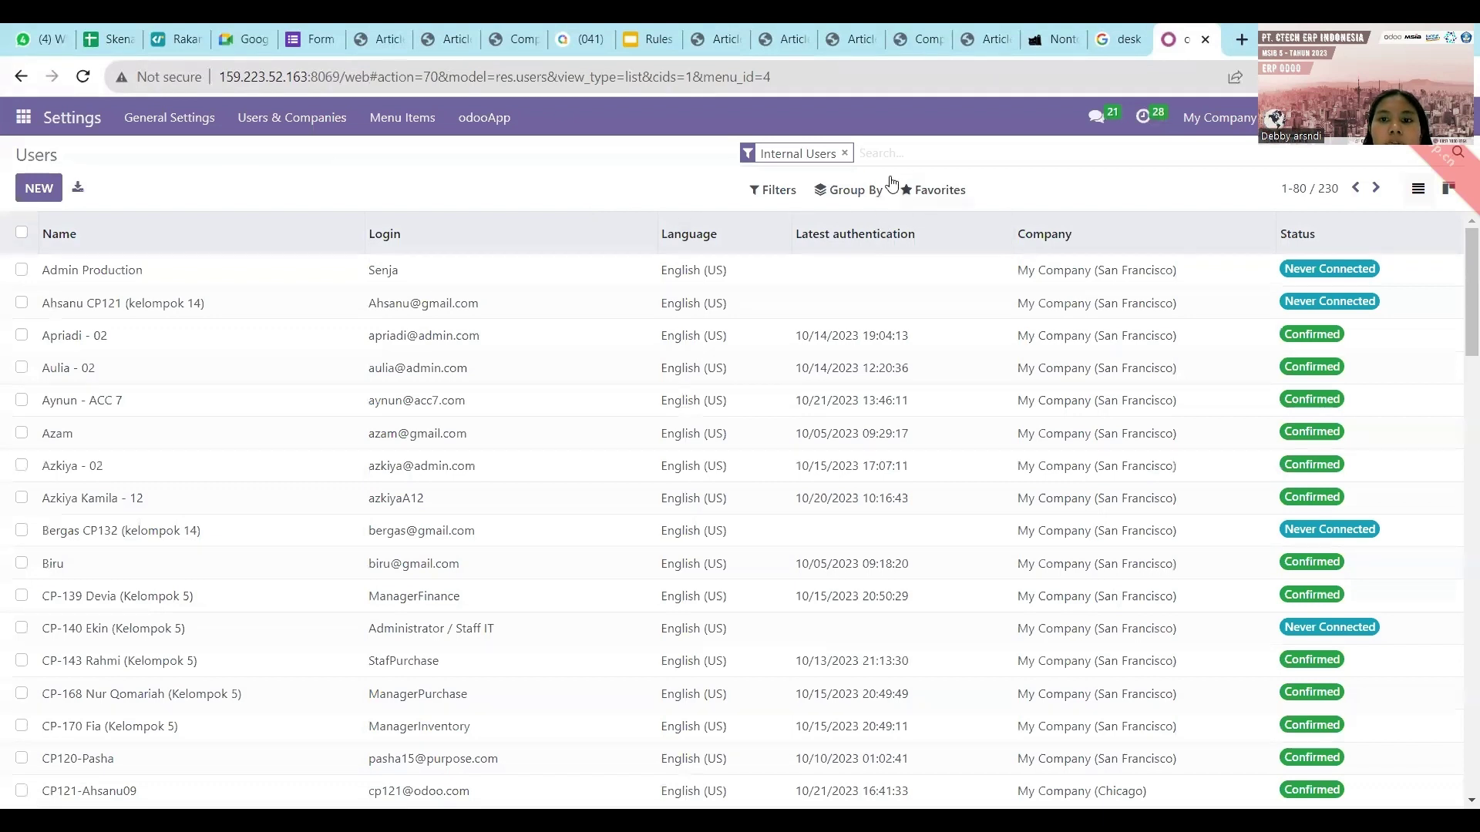
click(937, 190)
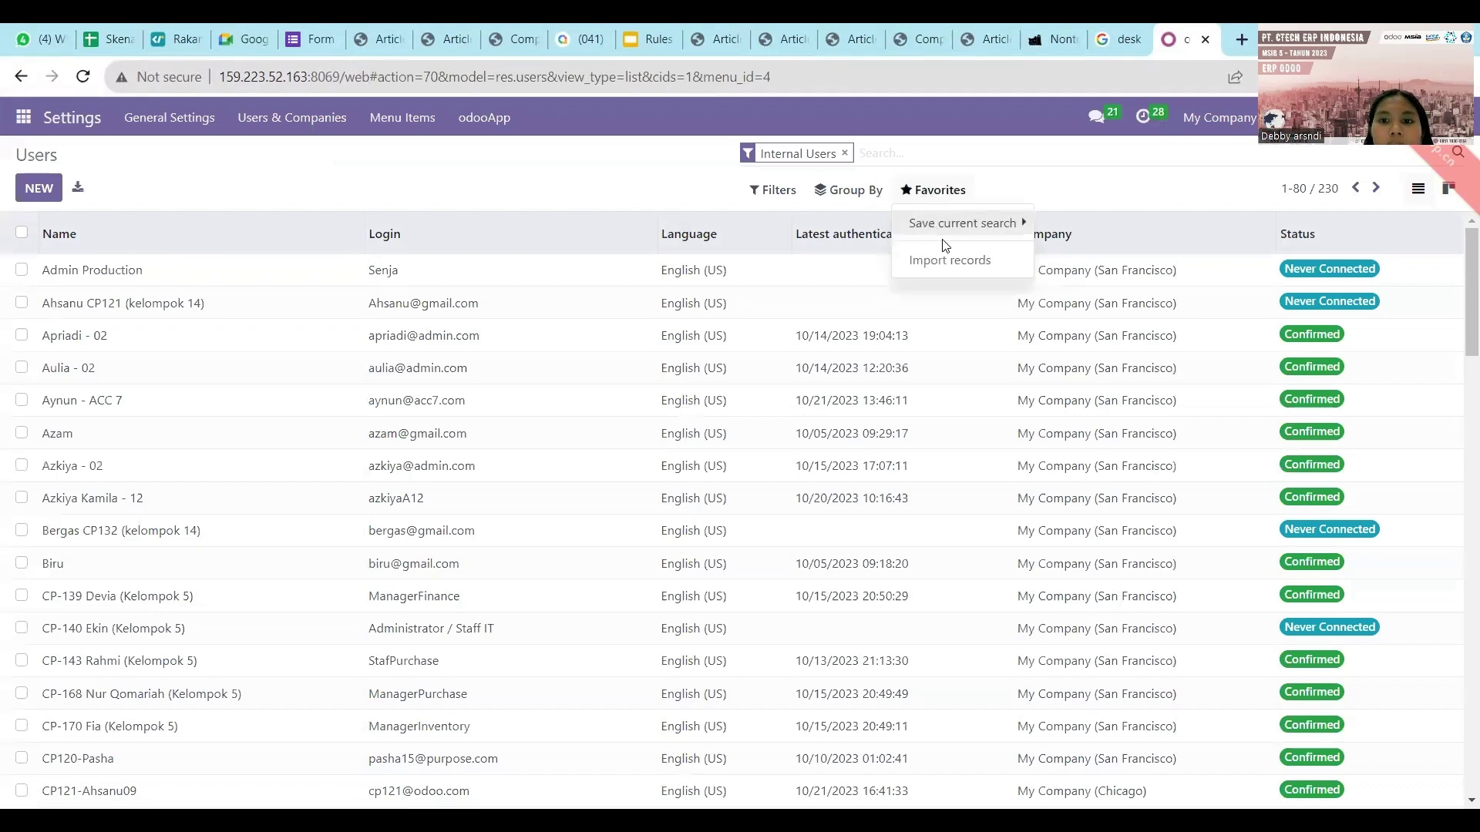
click(941, 260)
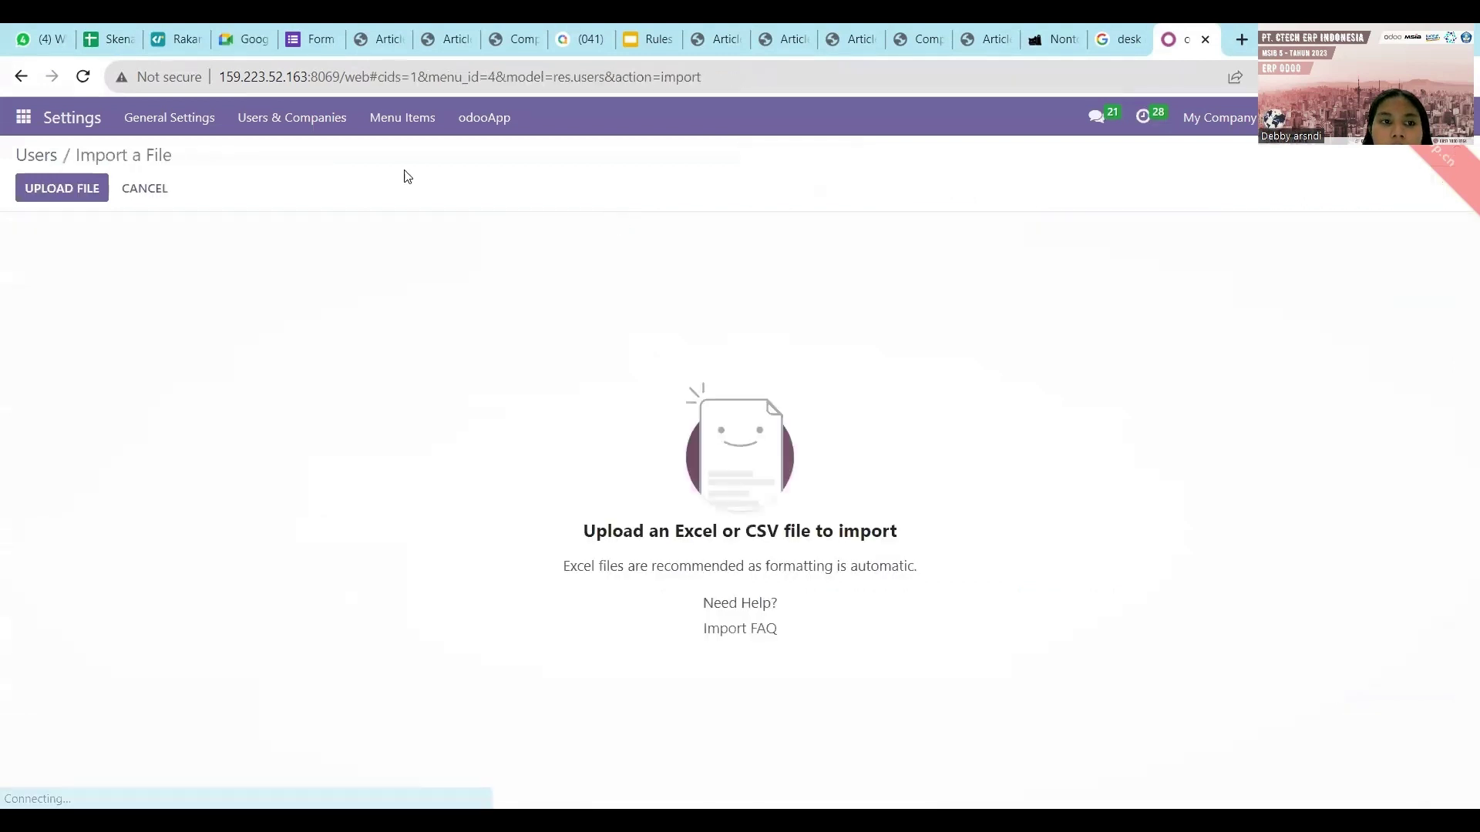
Upload the IMPOR DATA SECURITY MATRIX file from Downloads, test it, and import the users.
click(89, 192)
click(225, 247)
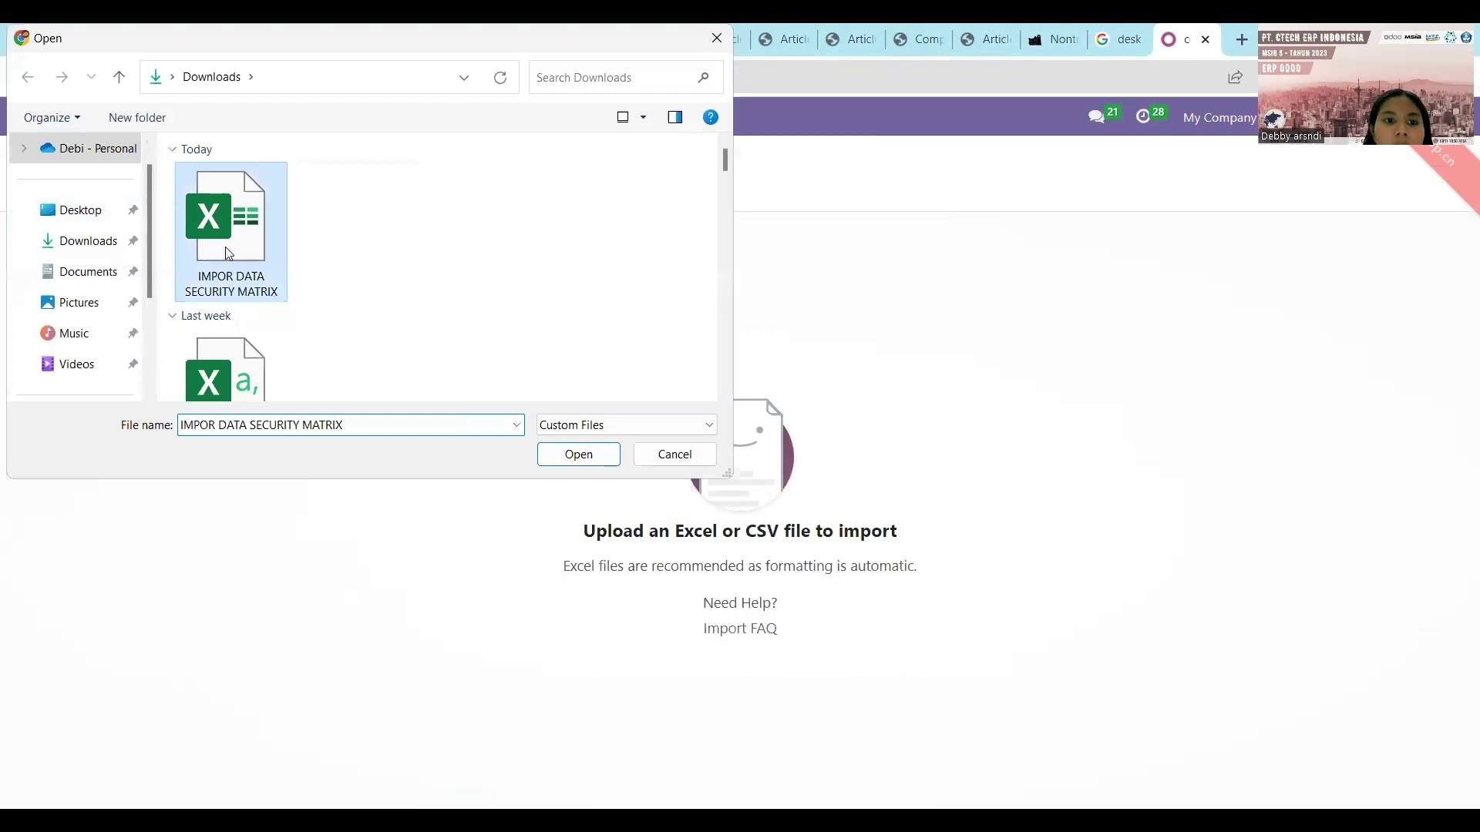
click(578, 454)
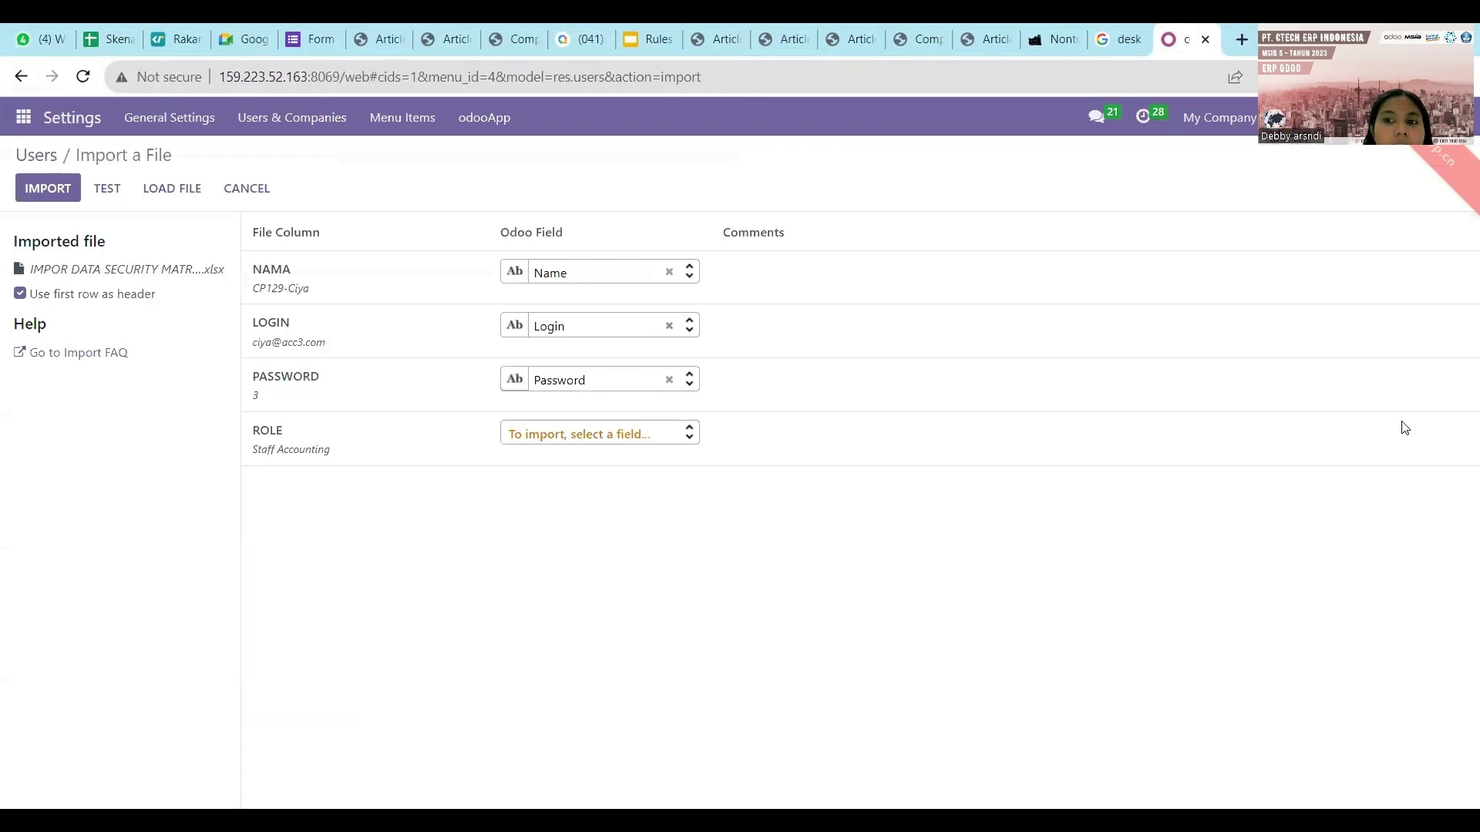
click(121, 195)
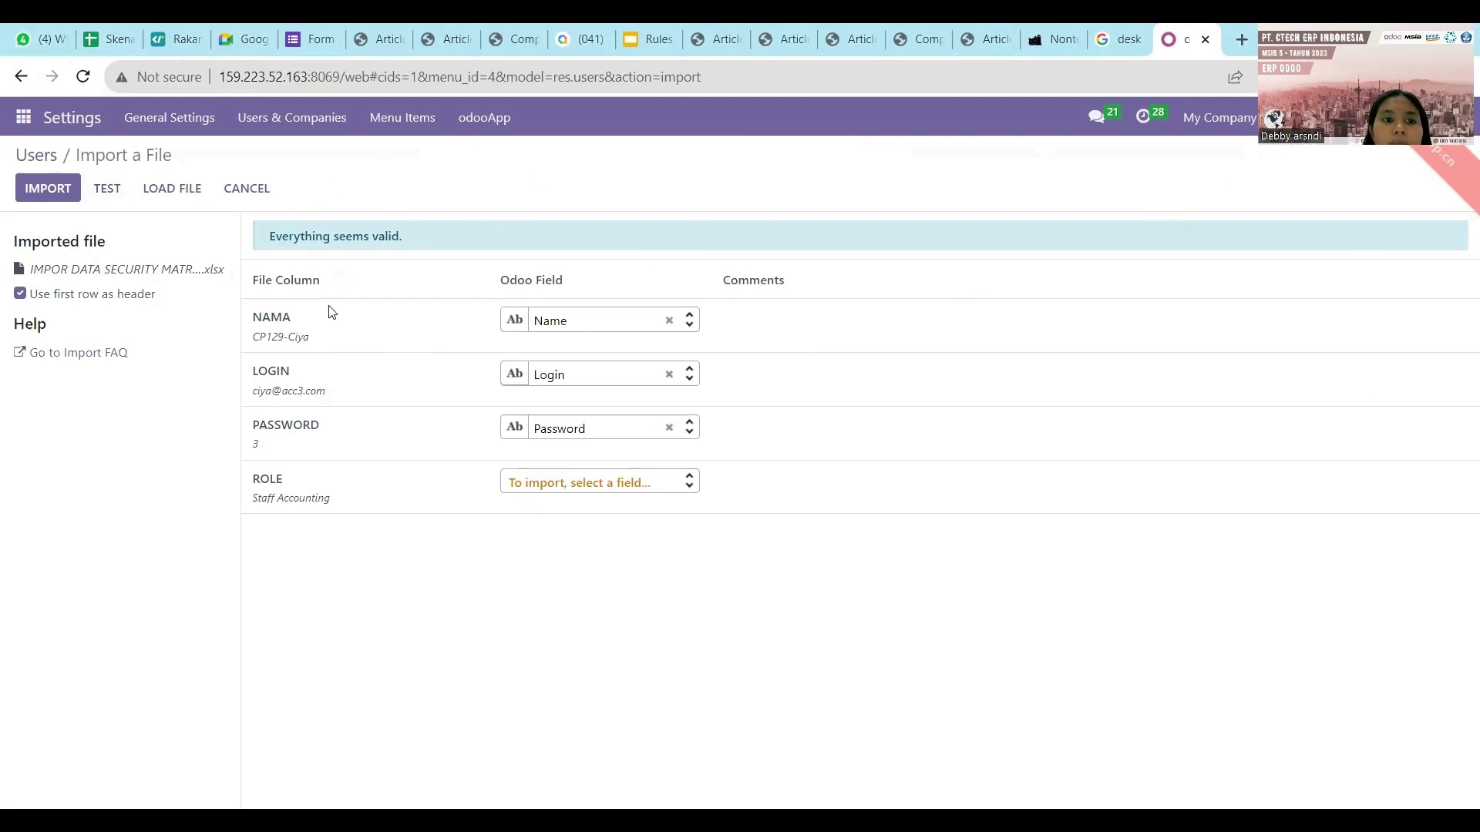
click(69, 189)
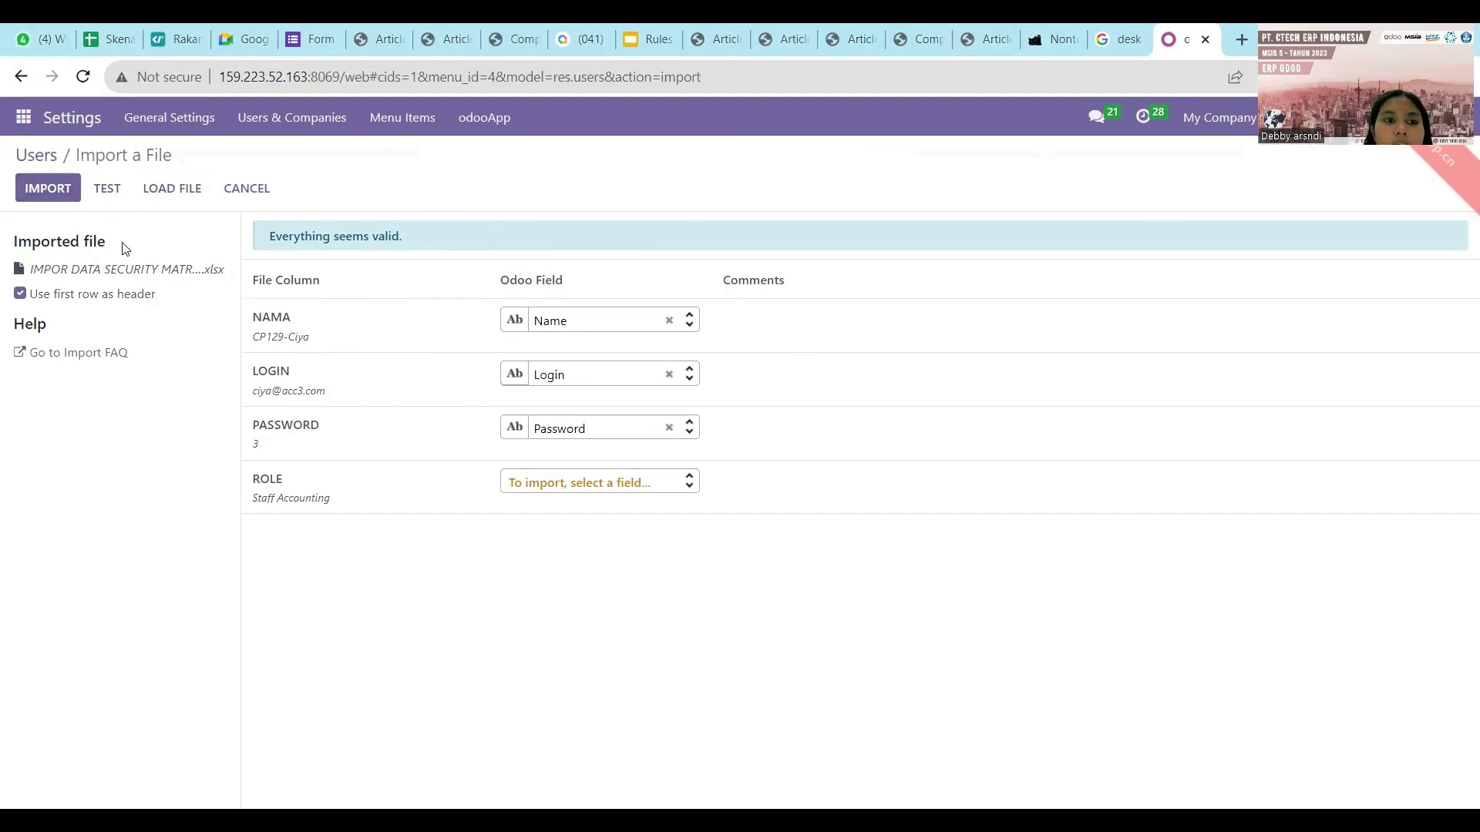
click(57, 201)
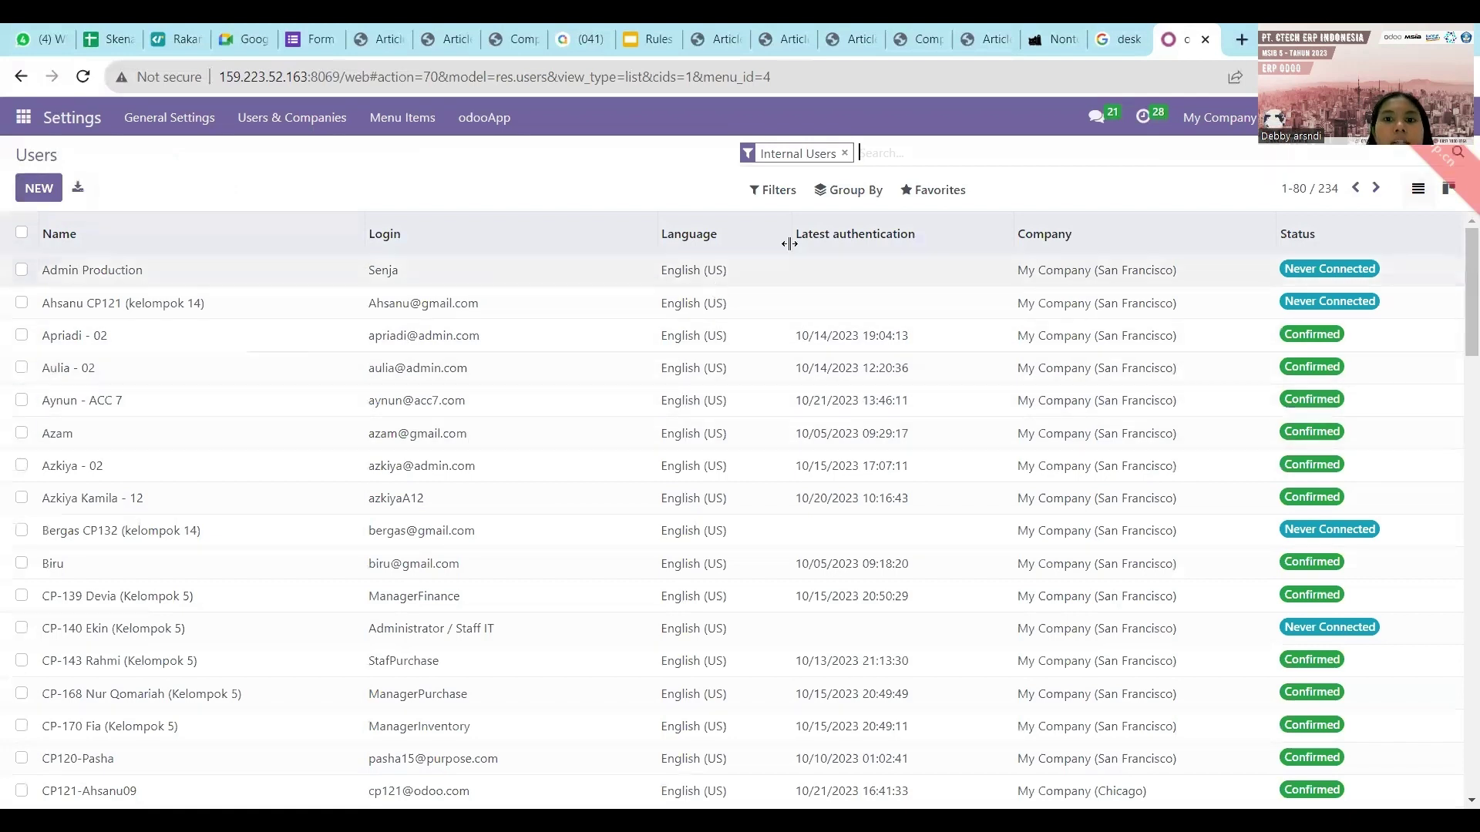
Remove the Internal Users filter and search the users list for acc3.
click(846, 153)
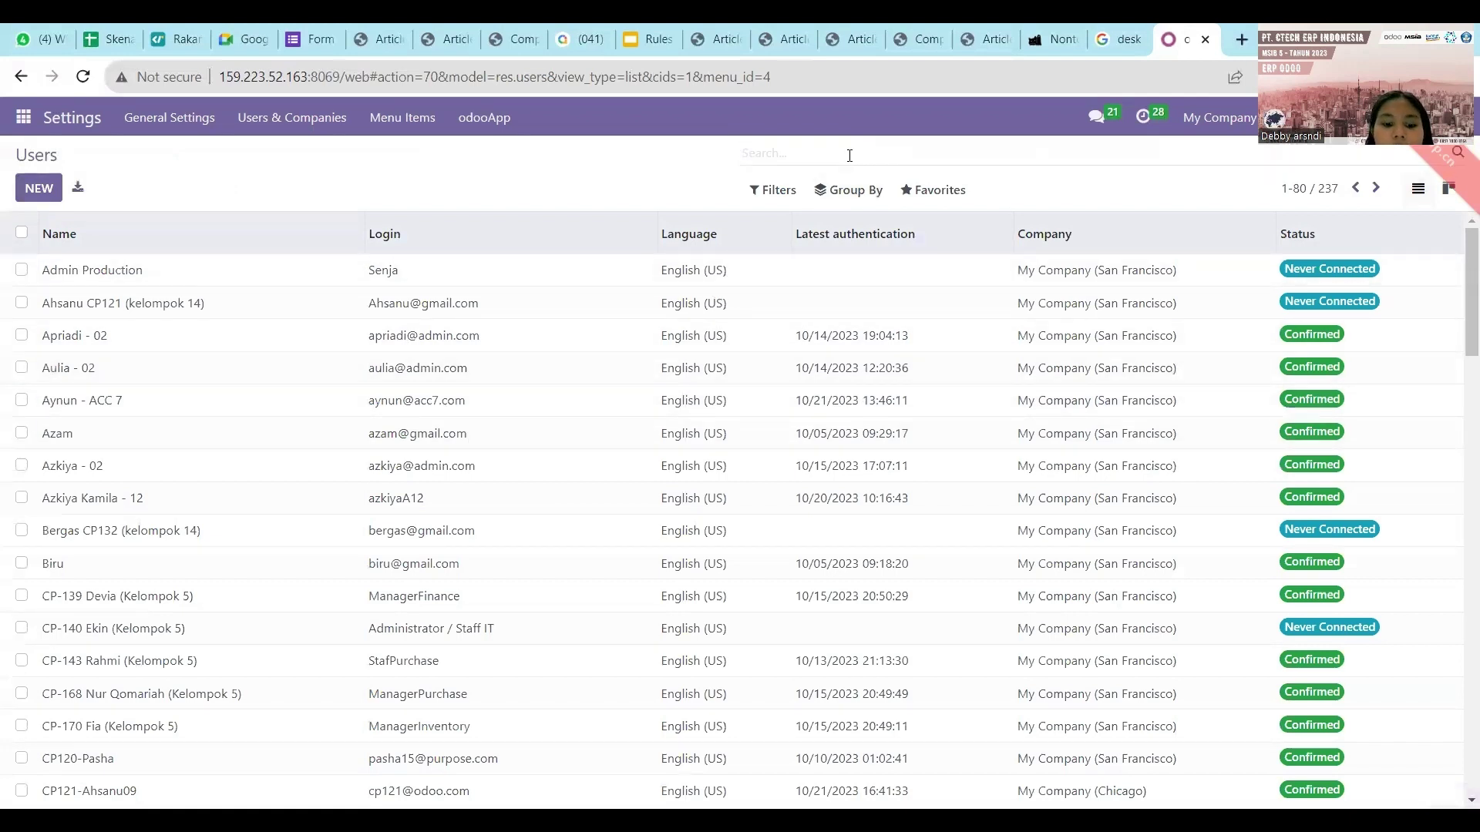
text(acc3)
key(Return)
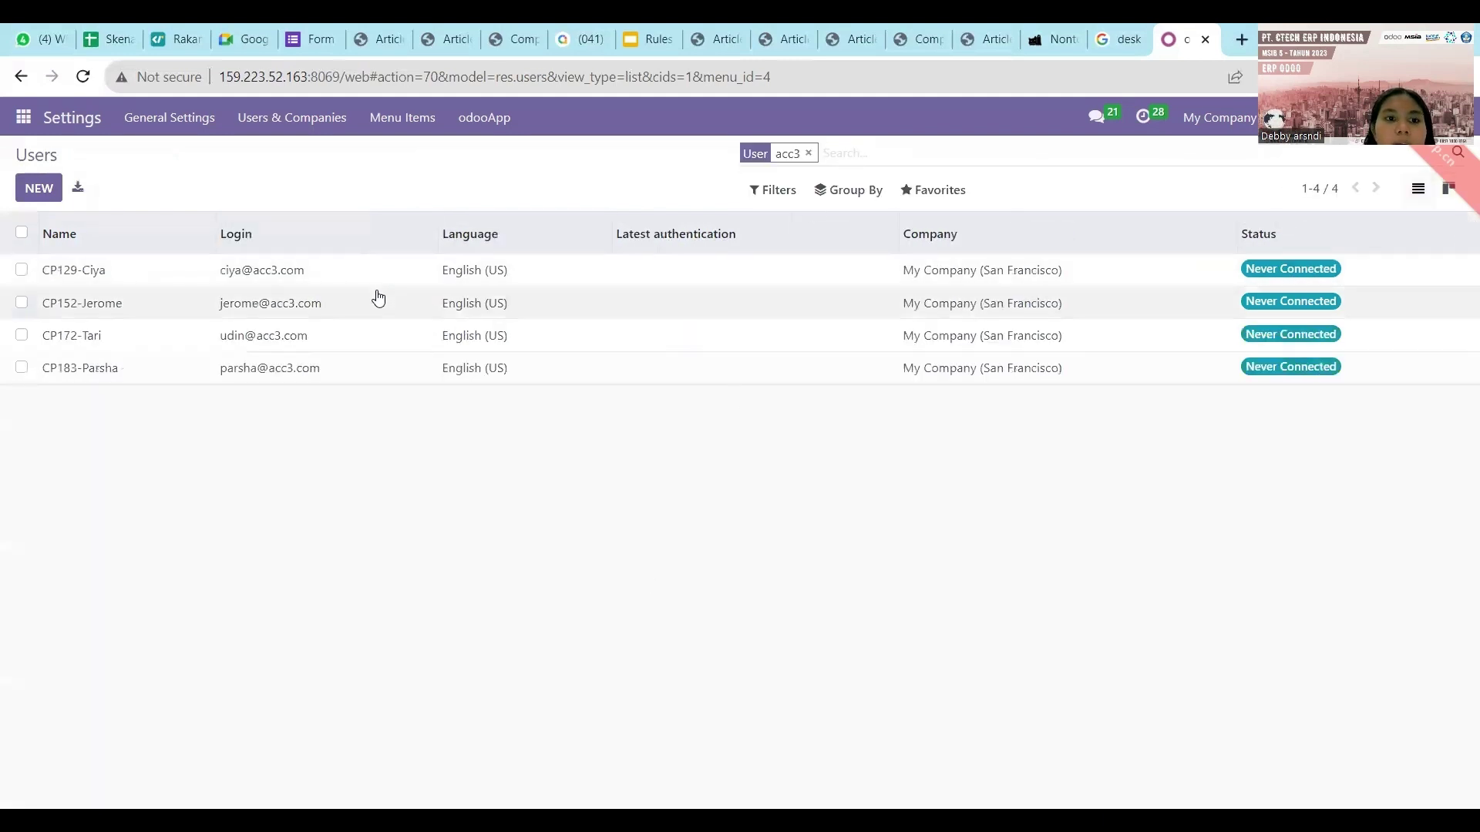
Open the first acc3 user and review its access rights, keeping Sales at Administrator.
click(278, 287)
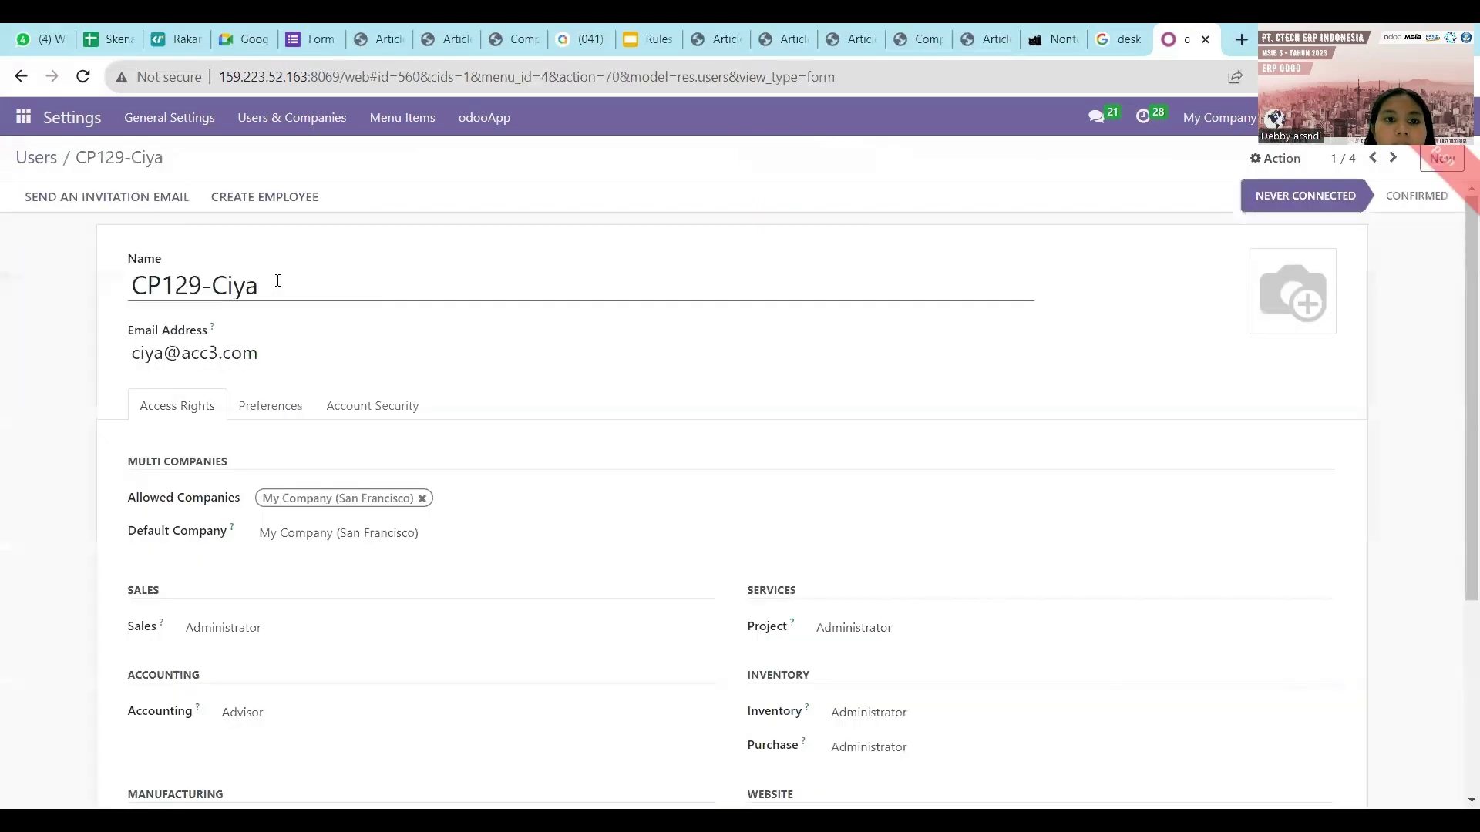
scroll(283, 397, down, 4)
scroll(283, 398, up, 3)
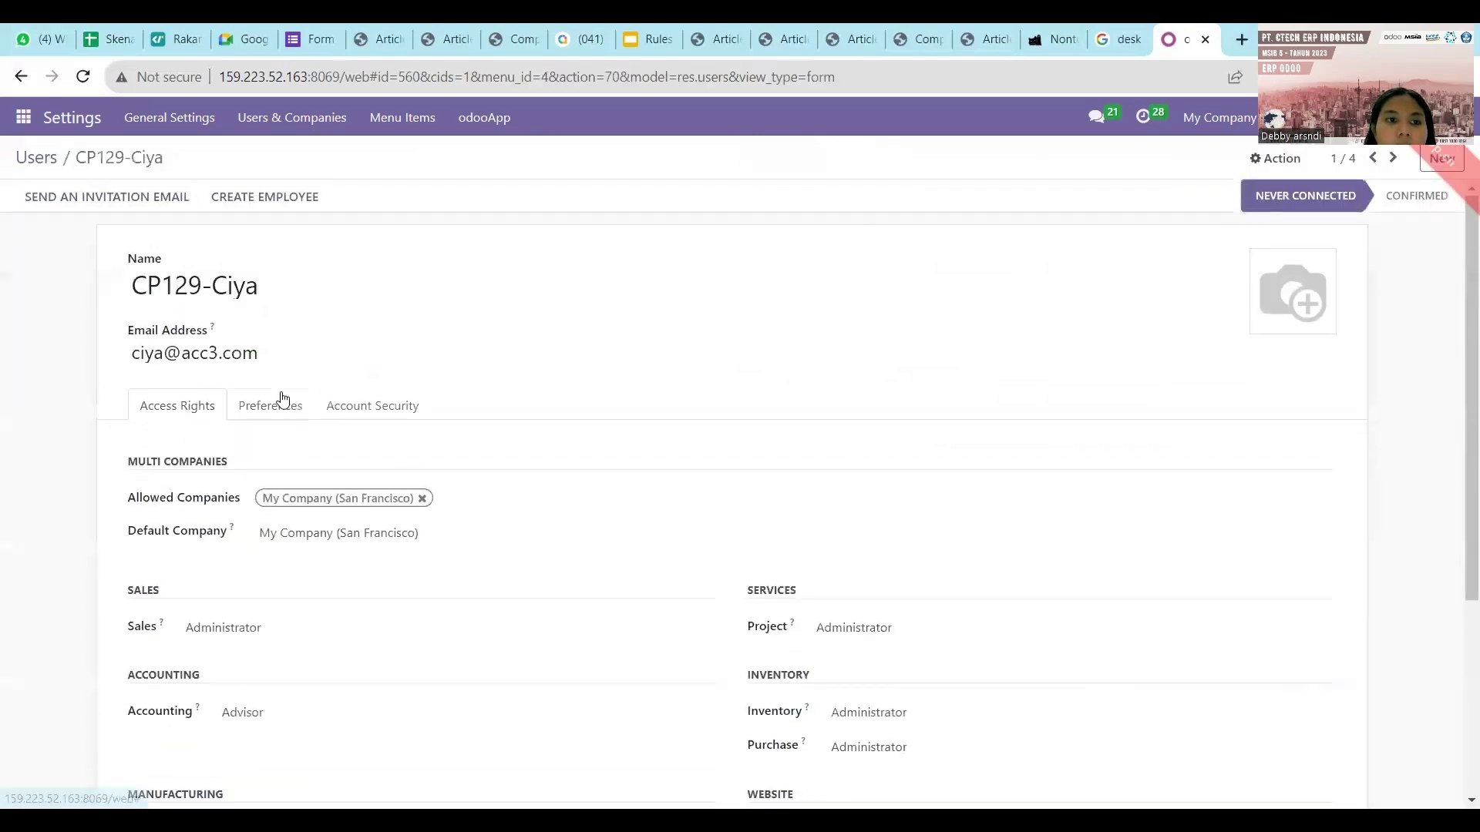
scroll(282, 400, down, 3)
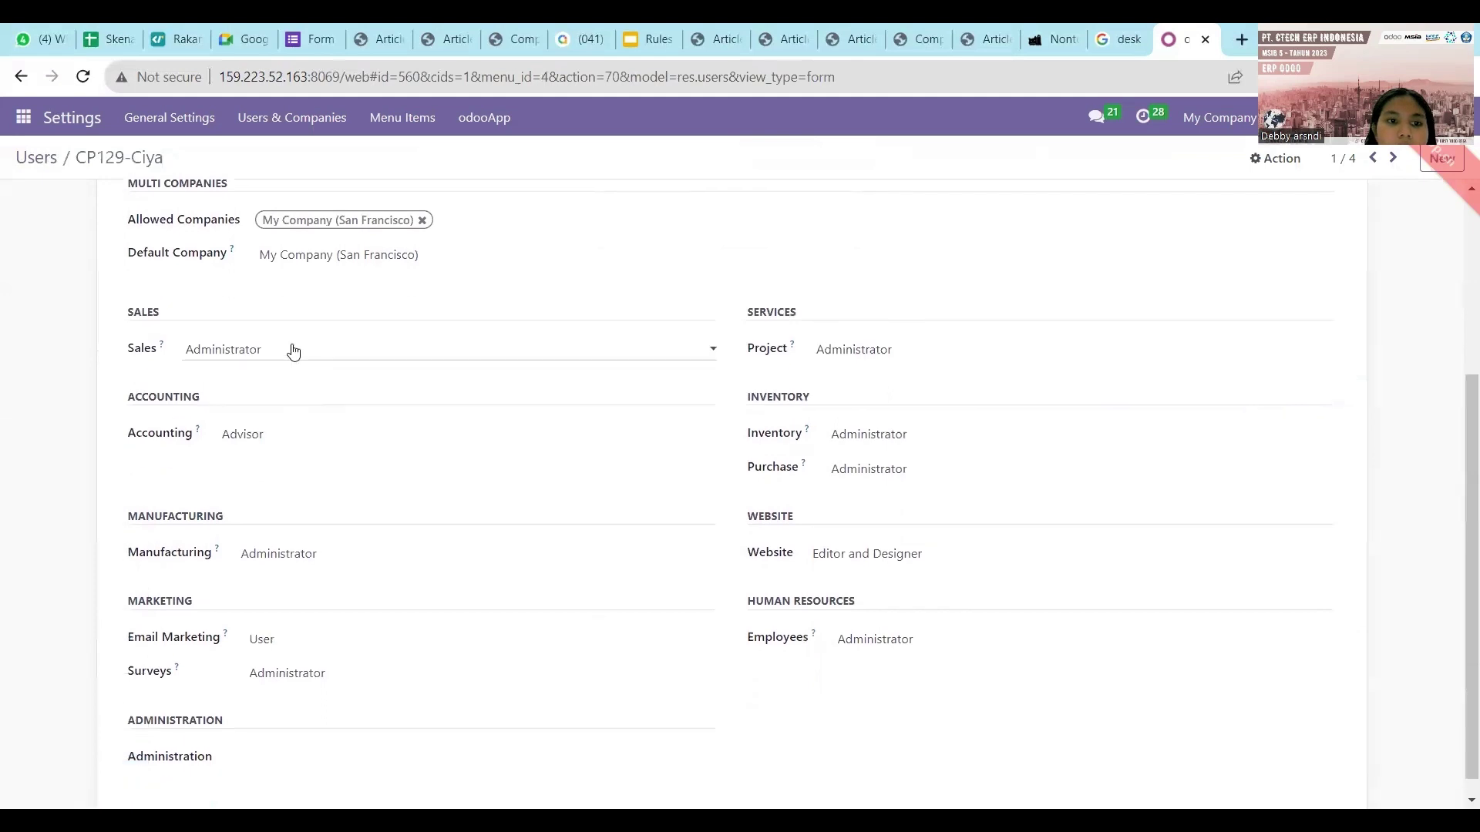
click(293, 351)
click(400, 304)
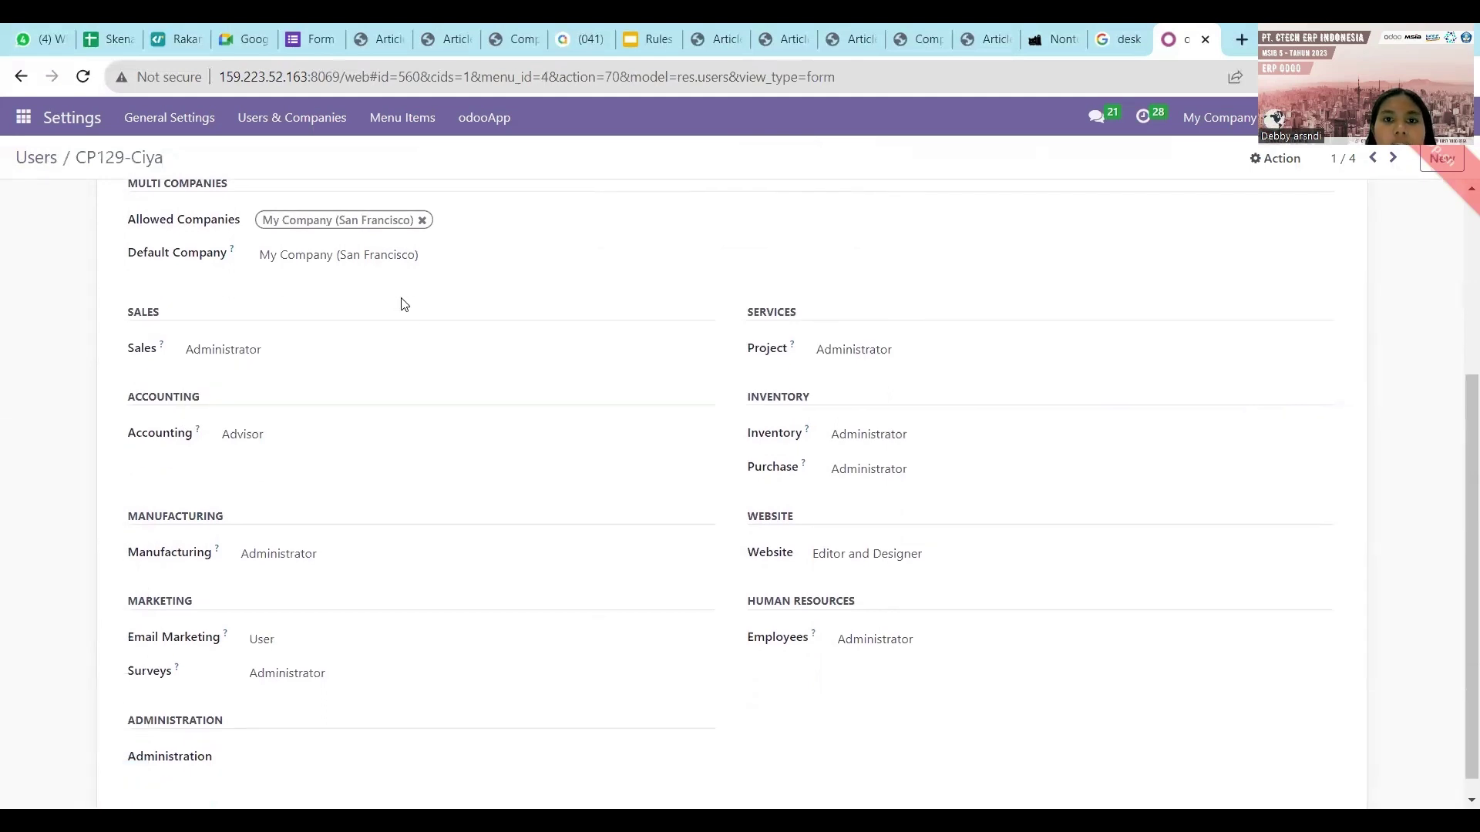
Show the Security Matrix sheet of Skenario Accounting and select cell B4.
click(116, 38)
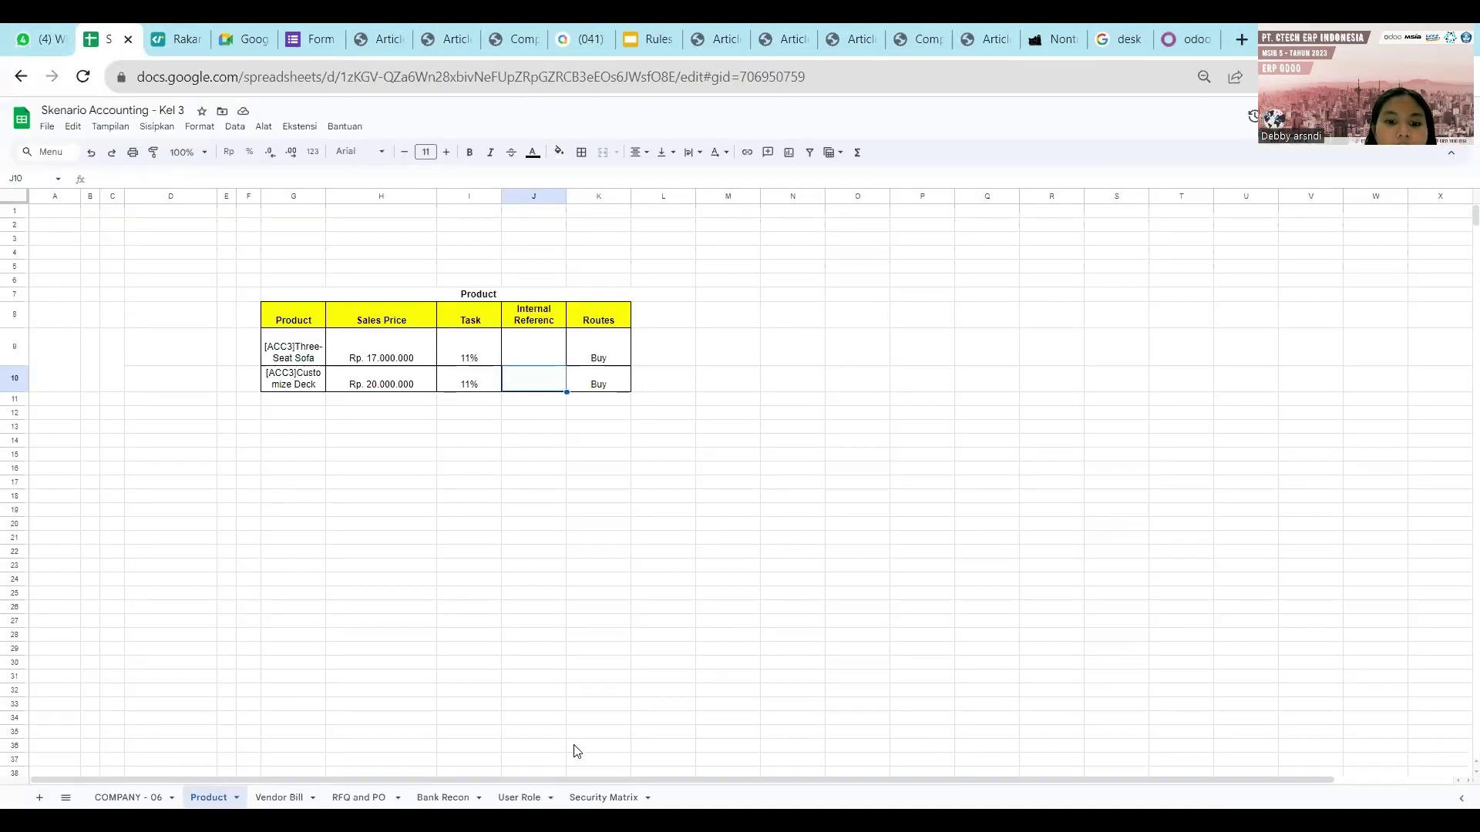
click(604, 797)
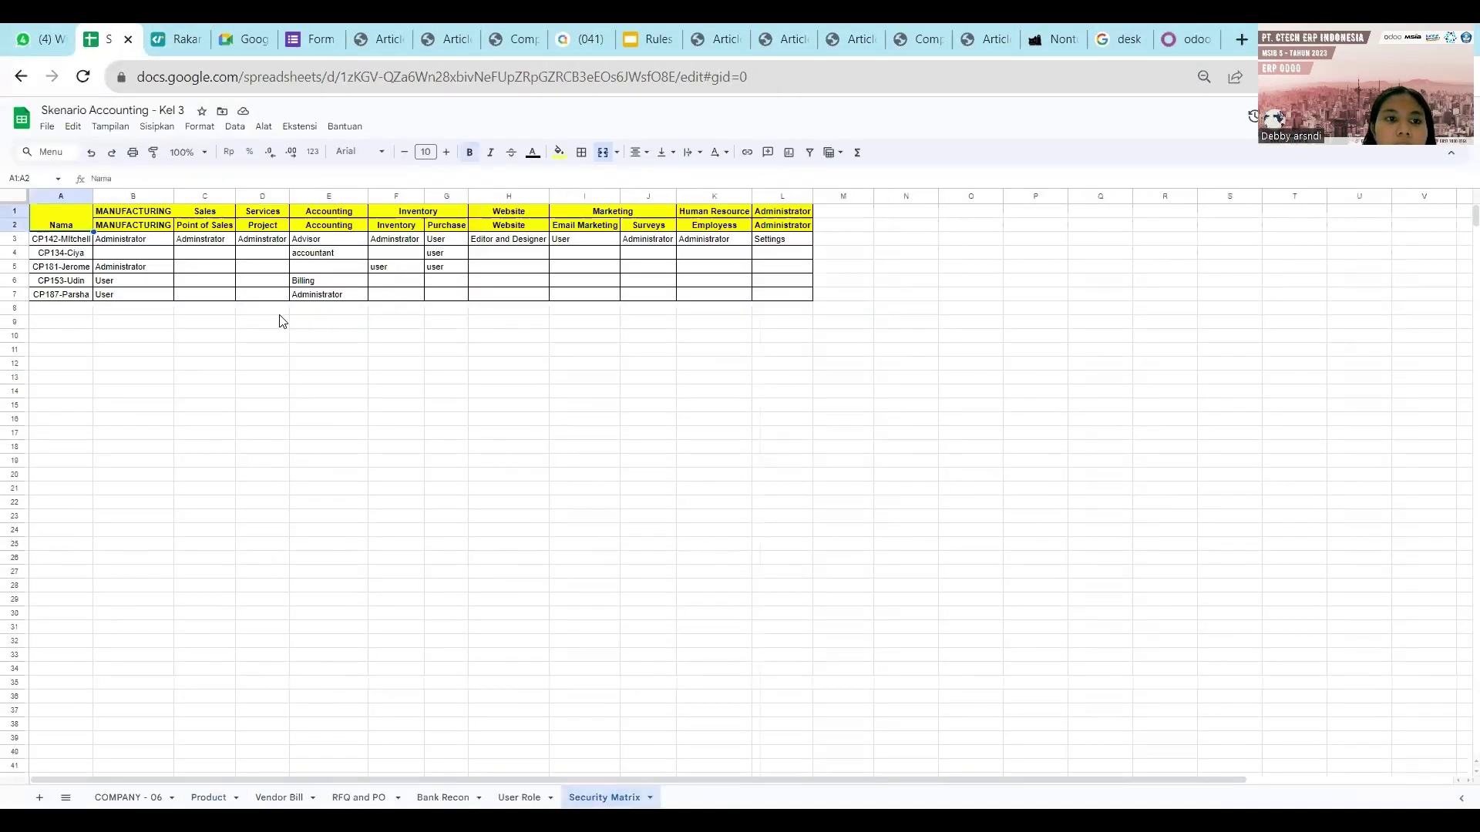
click(138, 256)
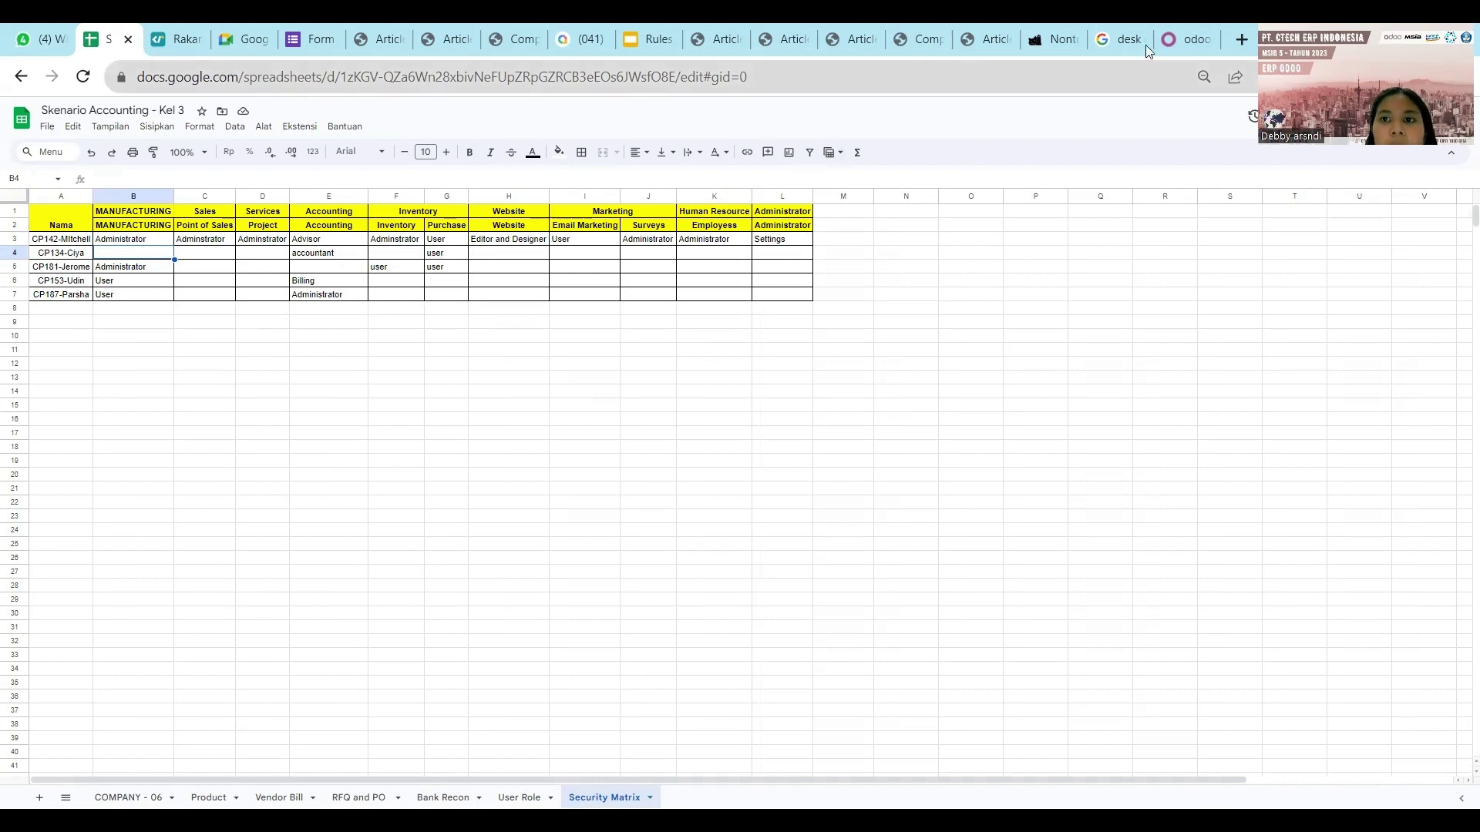
Set Accounting to Accountant and clear the Sales, Manufacturing, Email Marketing, Surveys and Project roles.
click(1173, 40)
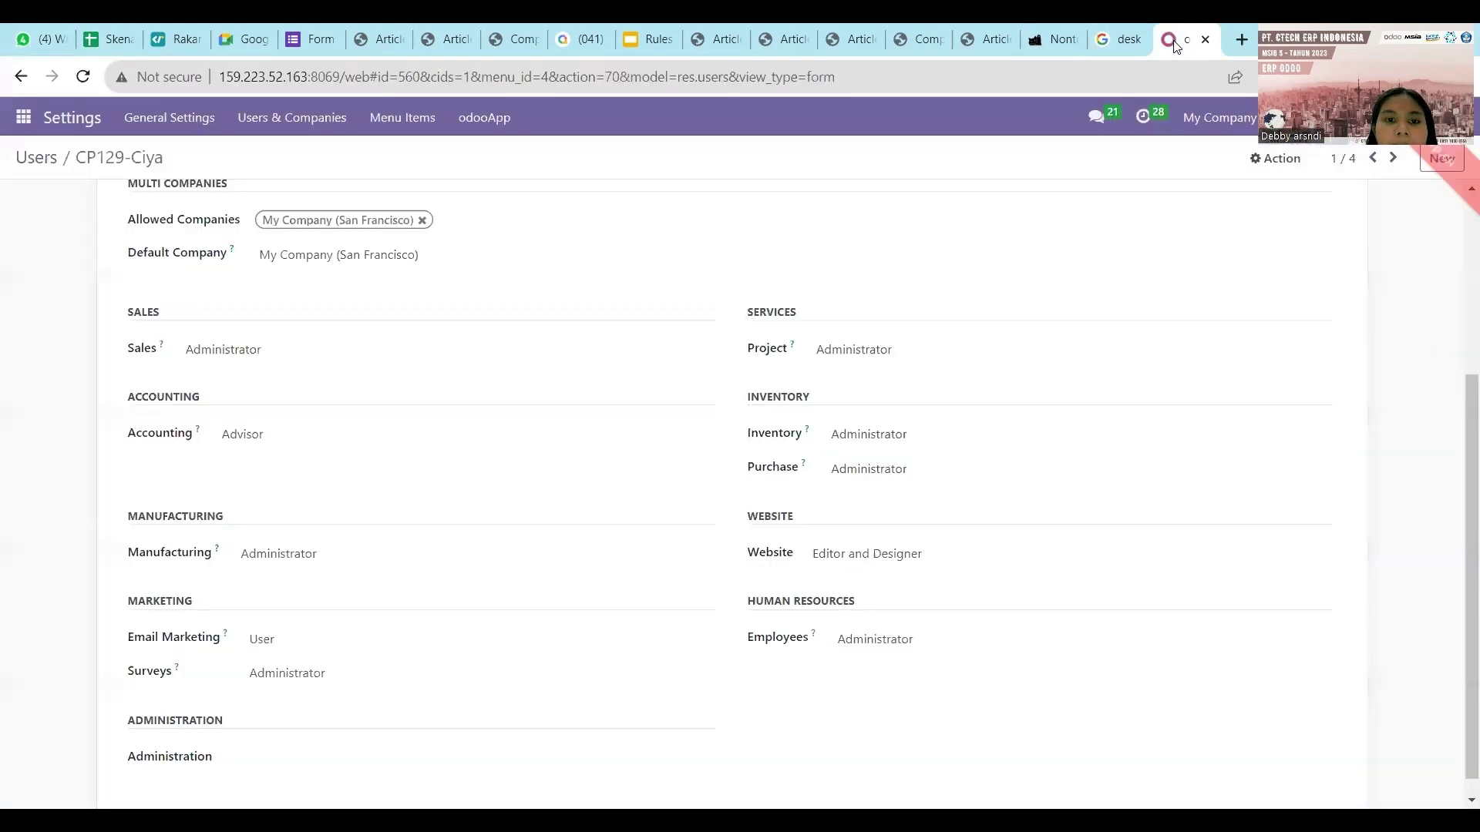
click(606, 350)
click(598, 369)
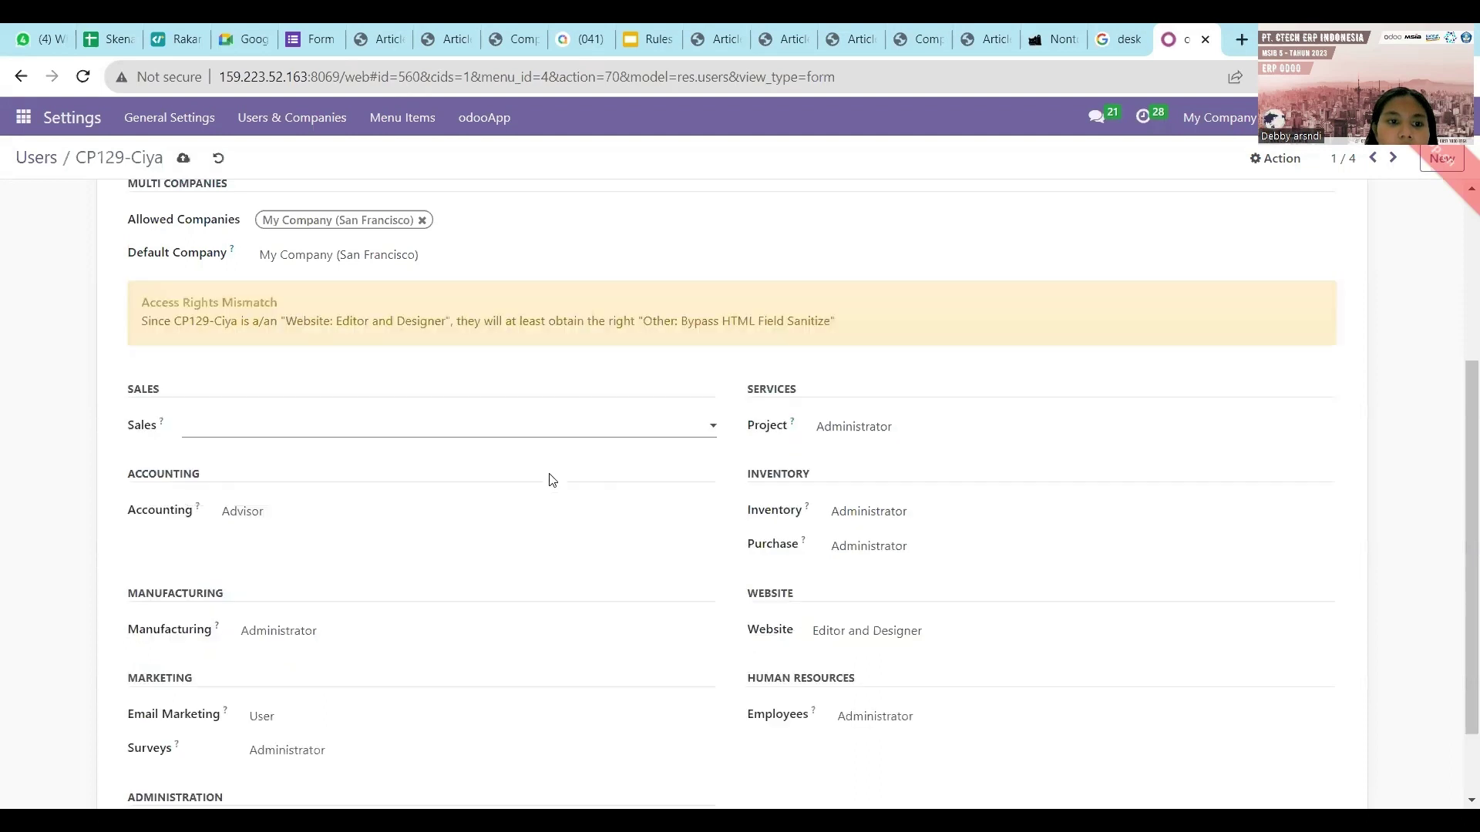
click(545, 521)
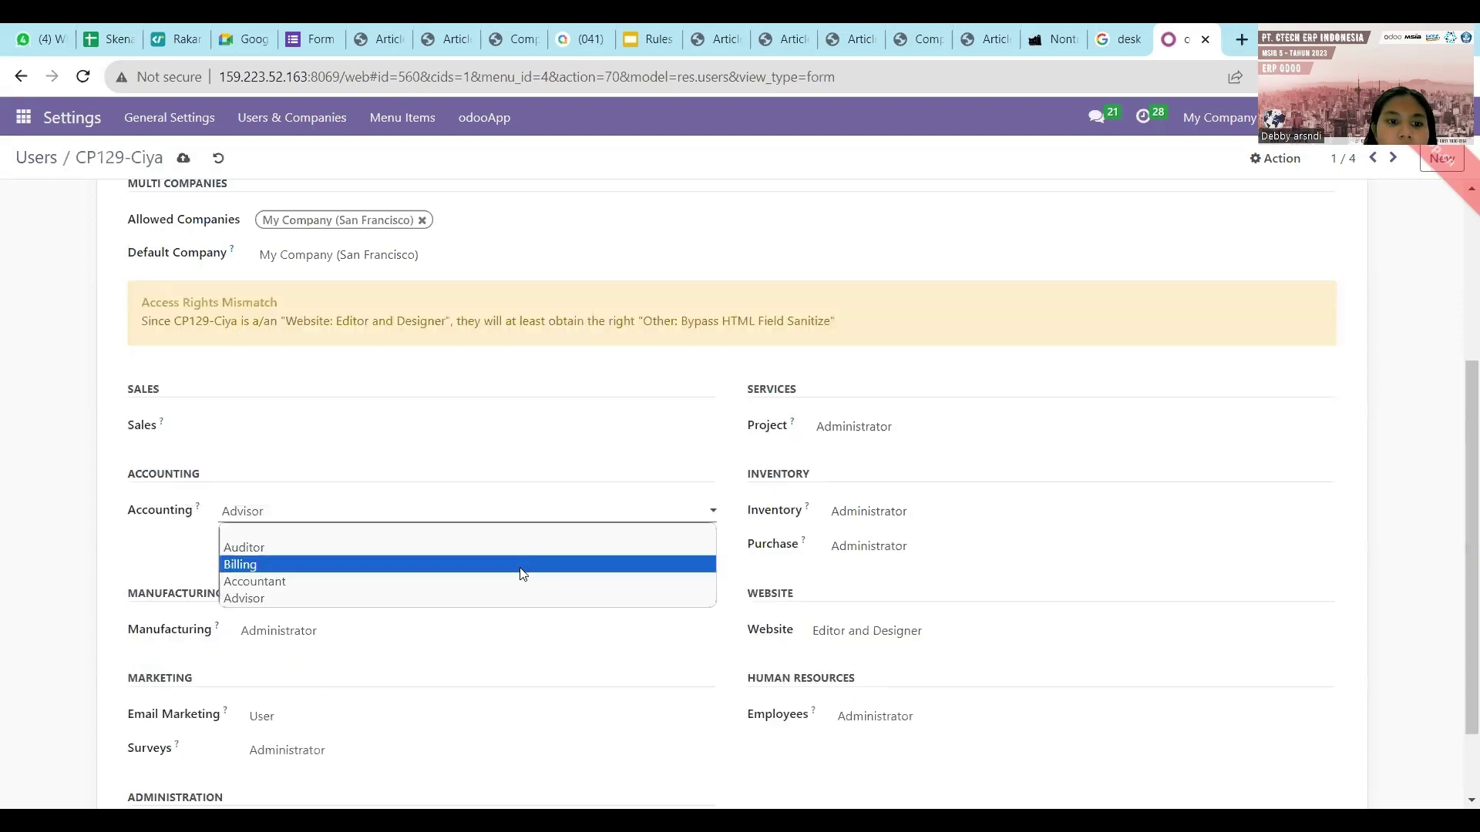
click(518, 582)
scroll(518, 581, down, 1)
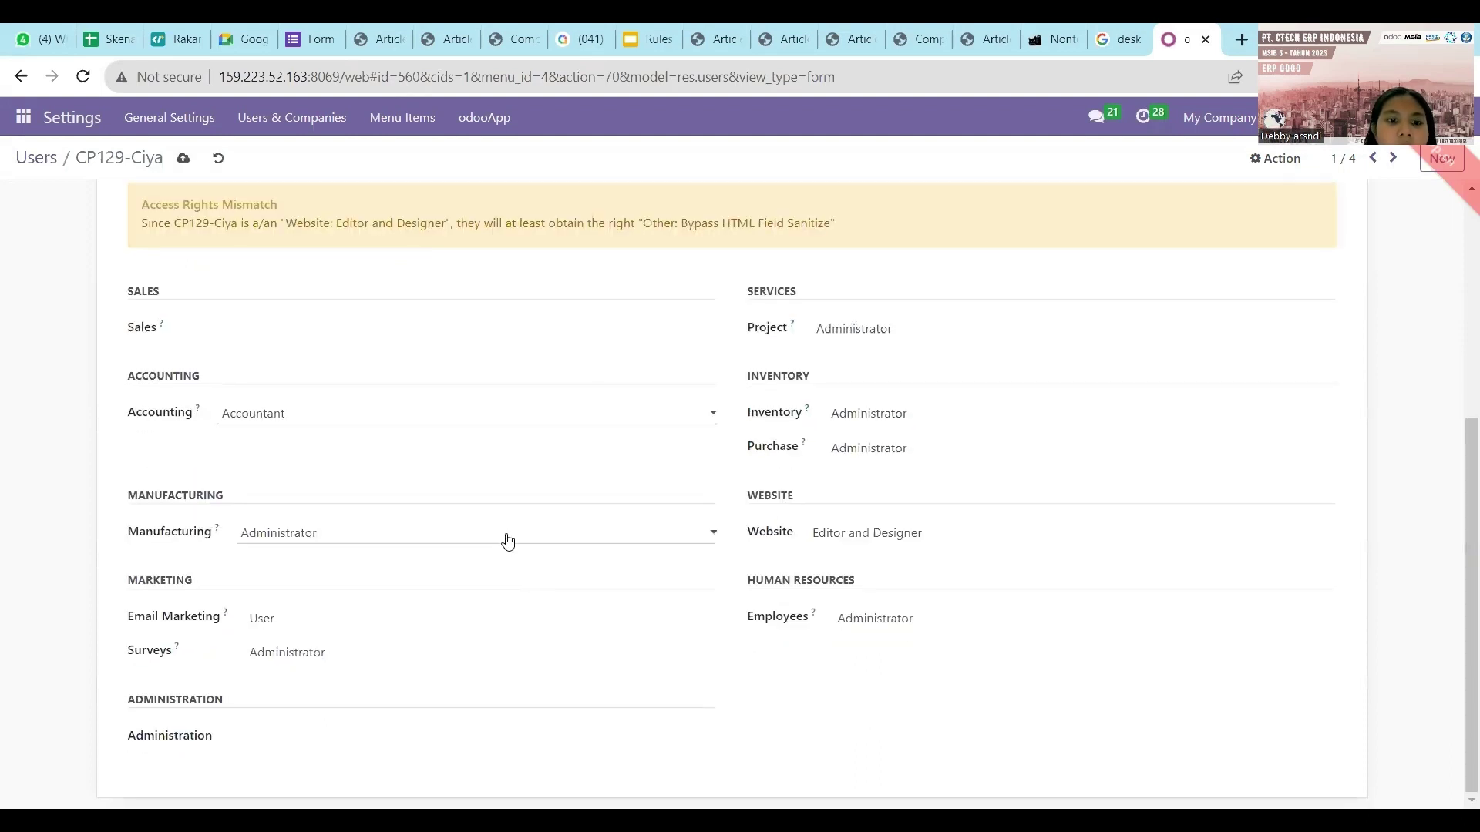
click(508, 540)
click(503, 554)
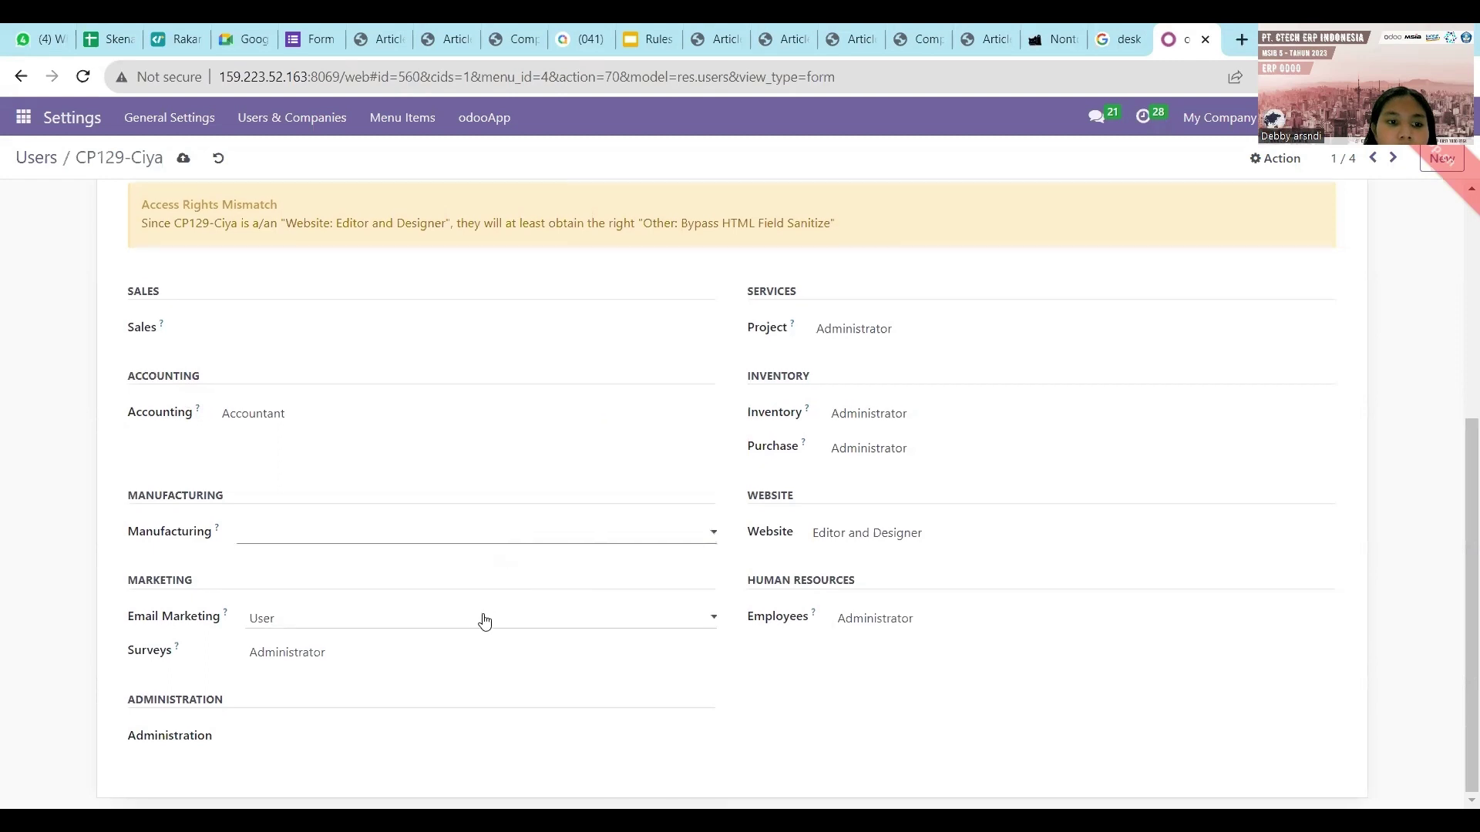
click(484, 621)
click(483, 637)
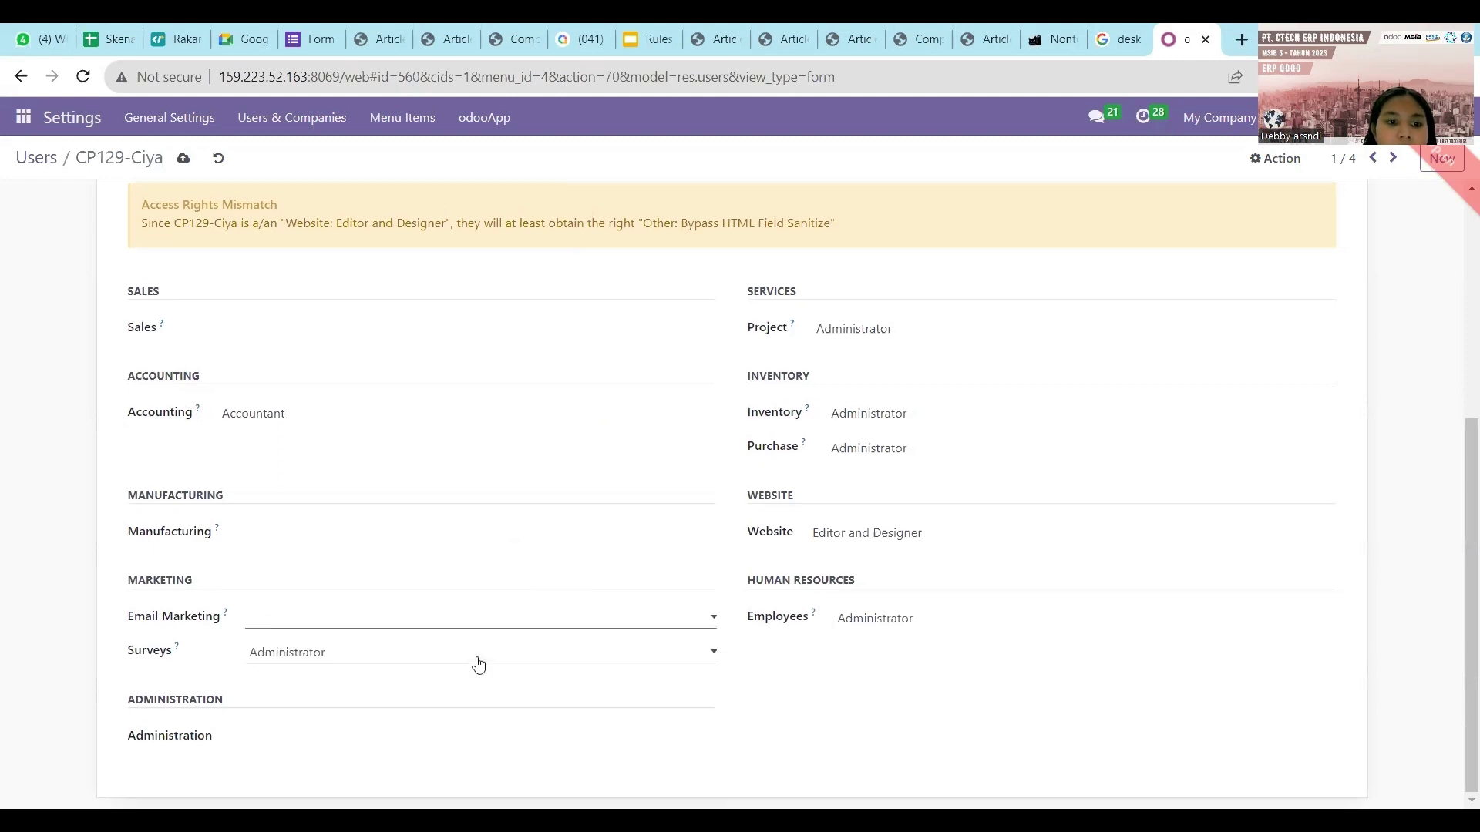
click(477, 665)
click(476, 675)
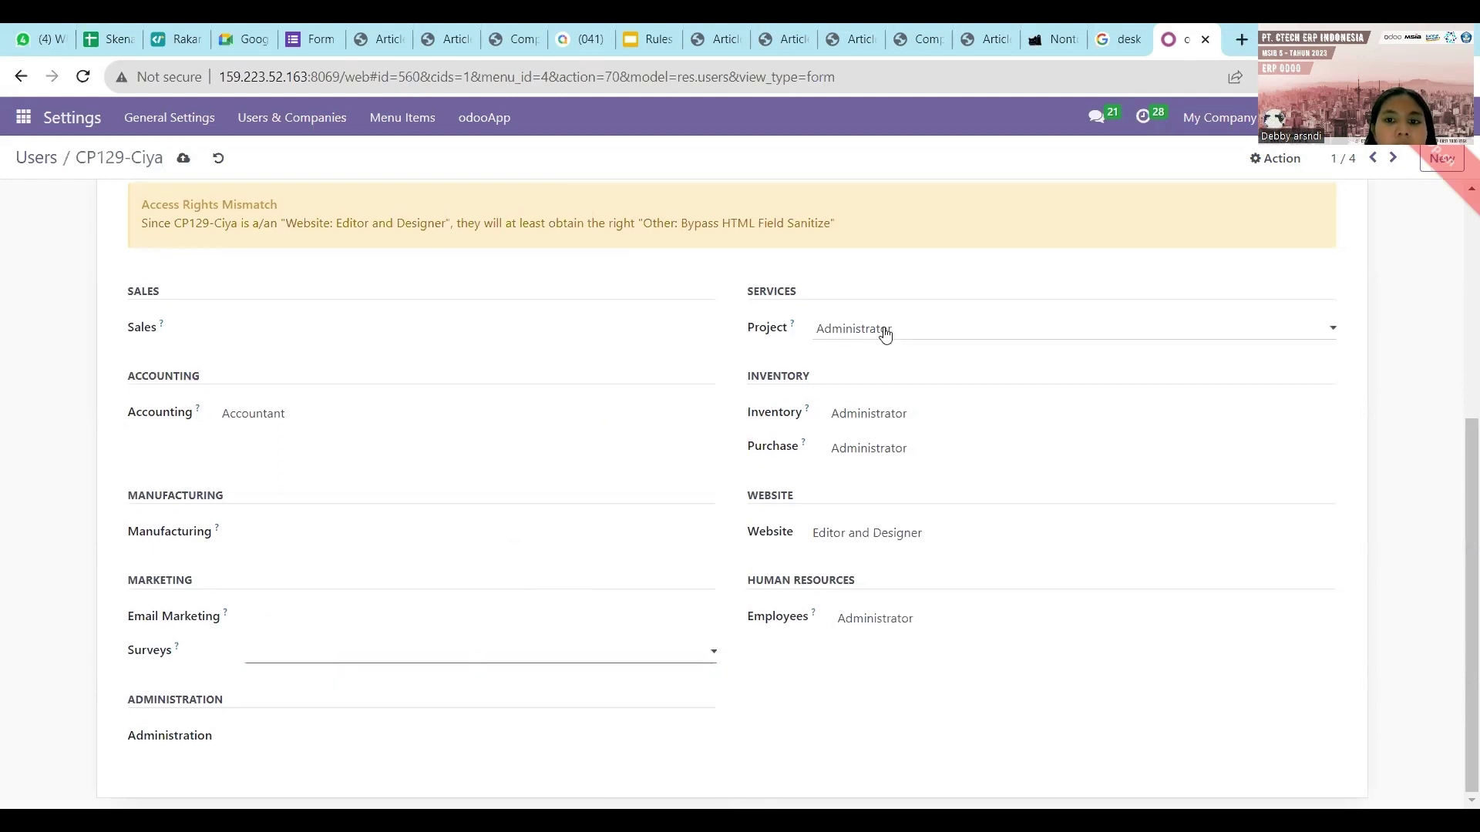
click(885, 331)
click(885, 352)
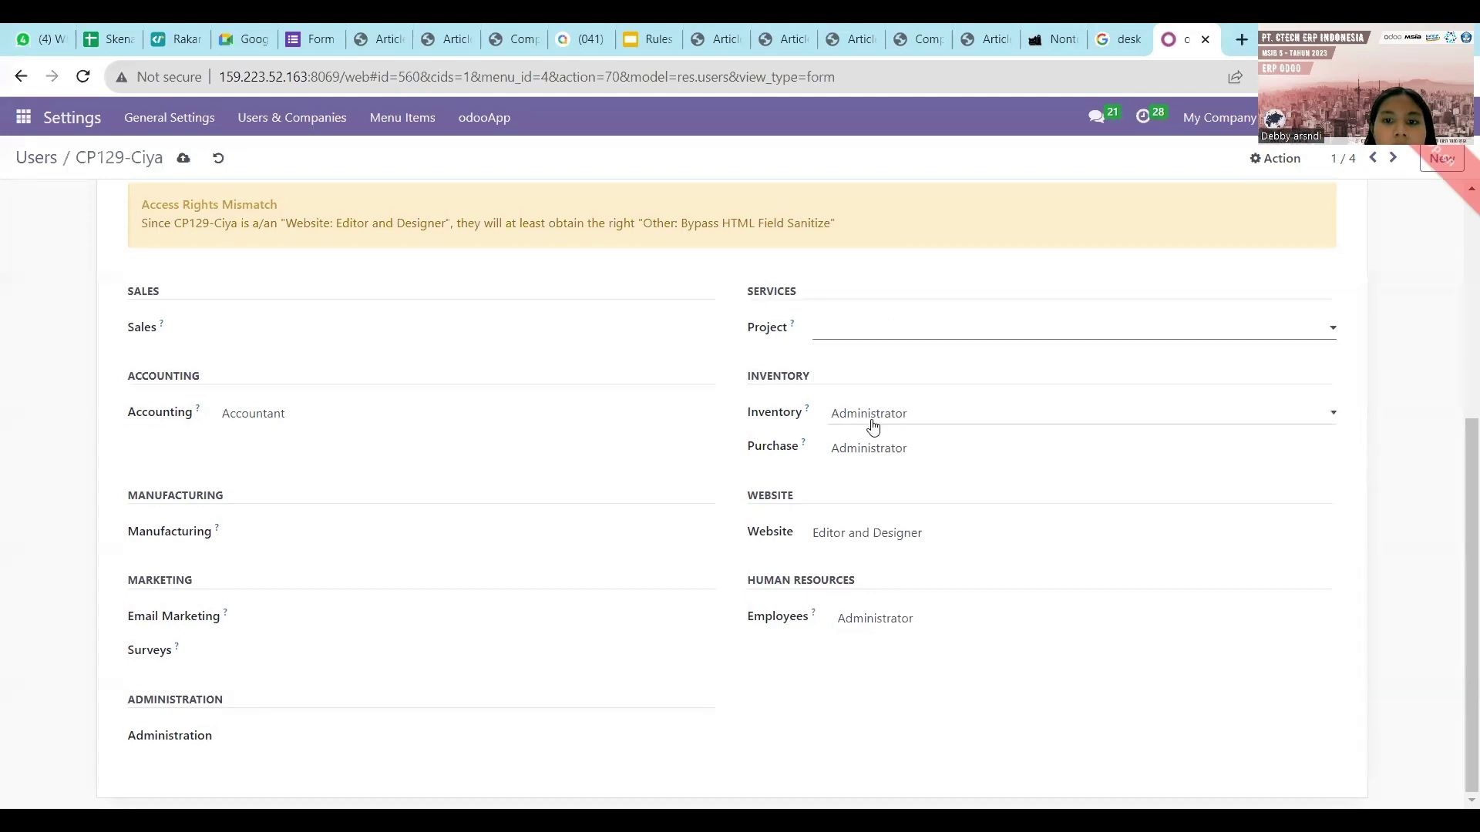
Set Inventory to User, clear the Purchase, Website and Employees roles, and save the user.
click(873, 420)
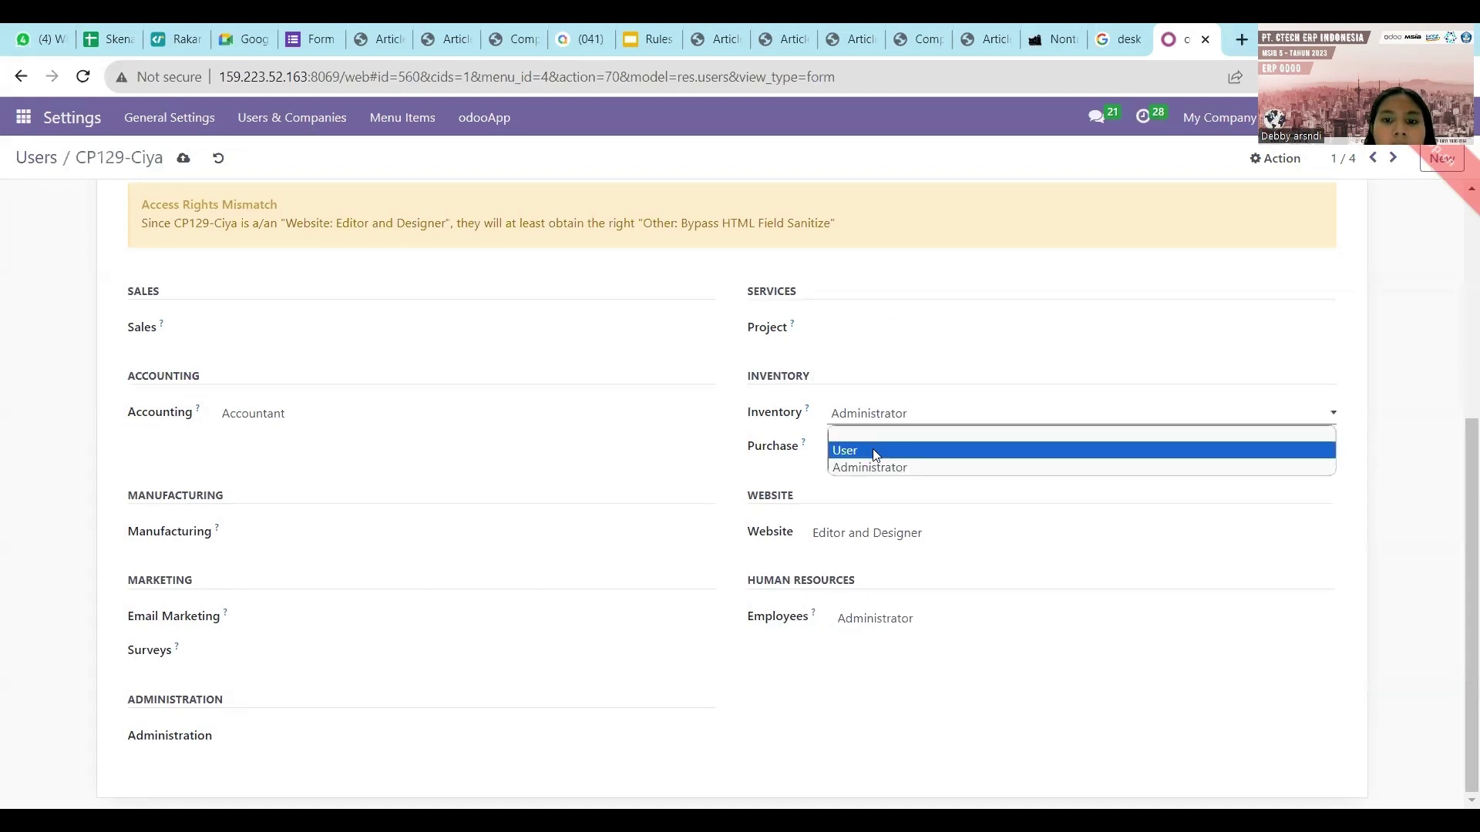
click(876, 451)
click(879, 445)
click(880, 468)
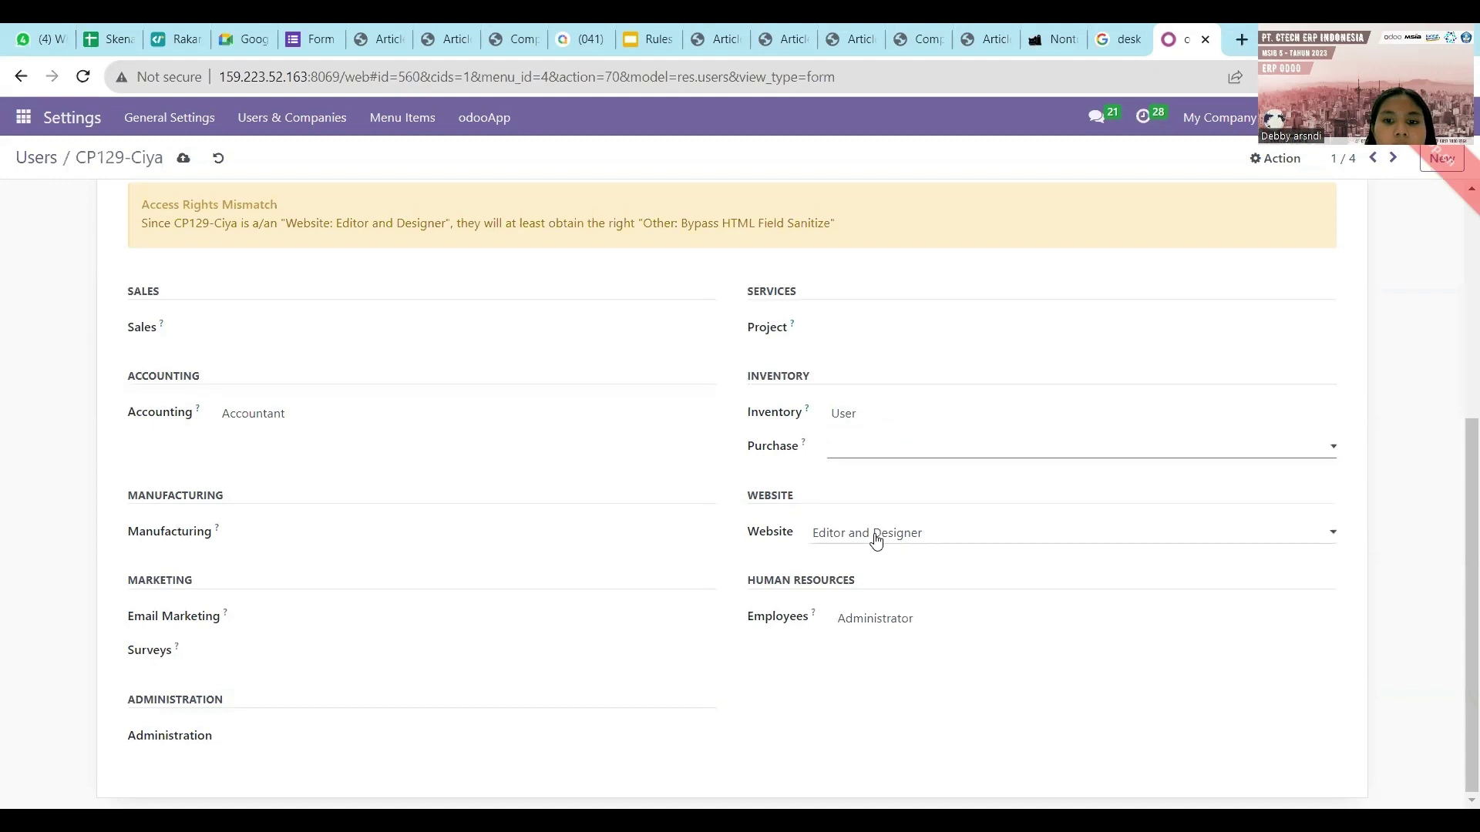
click(876, 542)
click(875, 553)
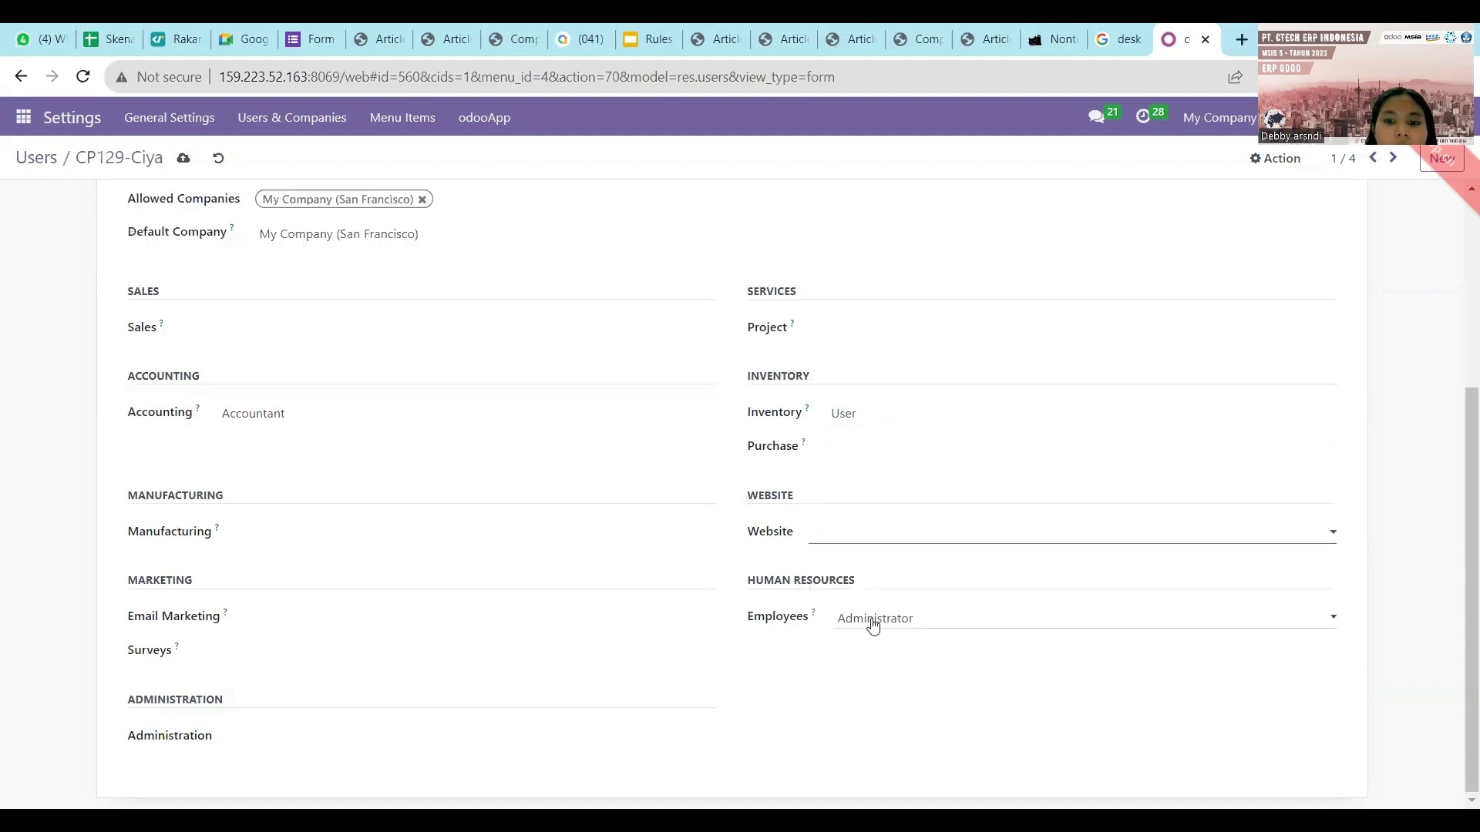
click(873, 626)
click(875, 638)
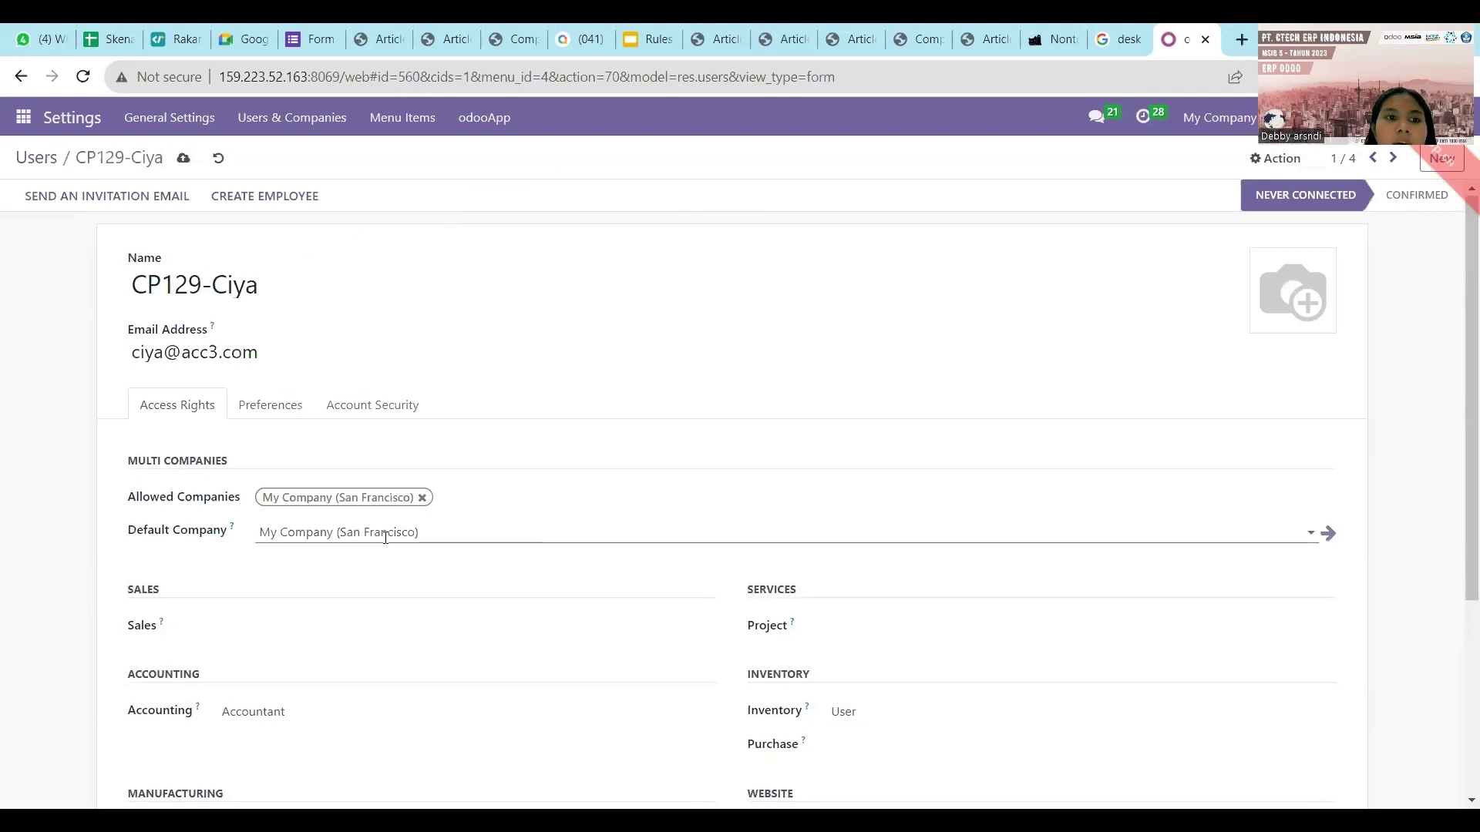
scroll(314, 406, down, 4)
click(185, 163)
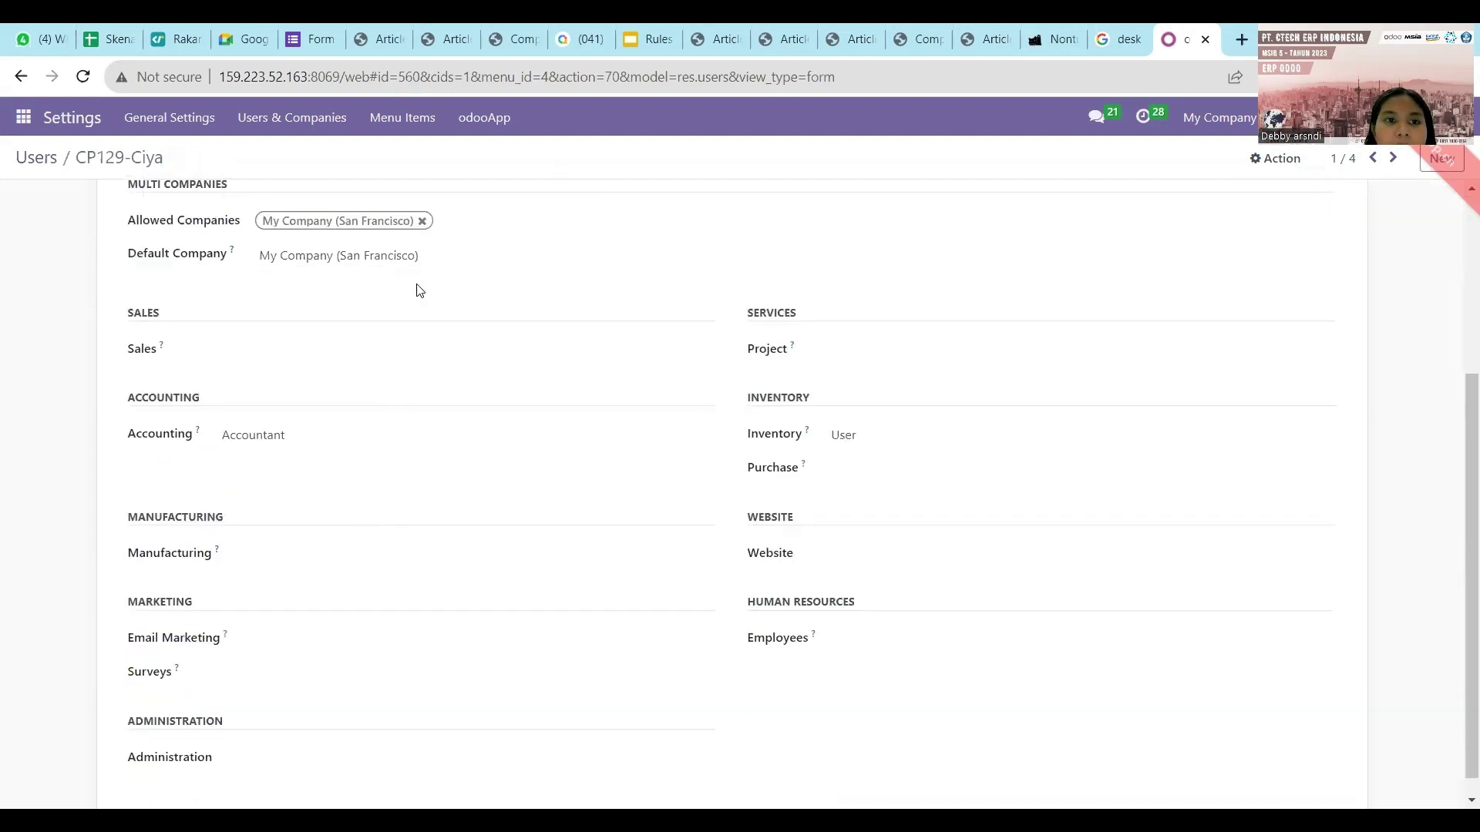
Open the second acc3 user's record, then go back to the Security Matrix spreadsheet.
click(44, 167)
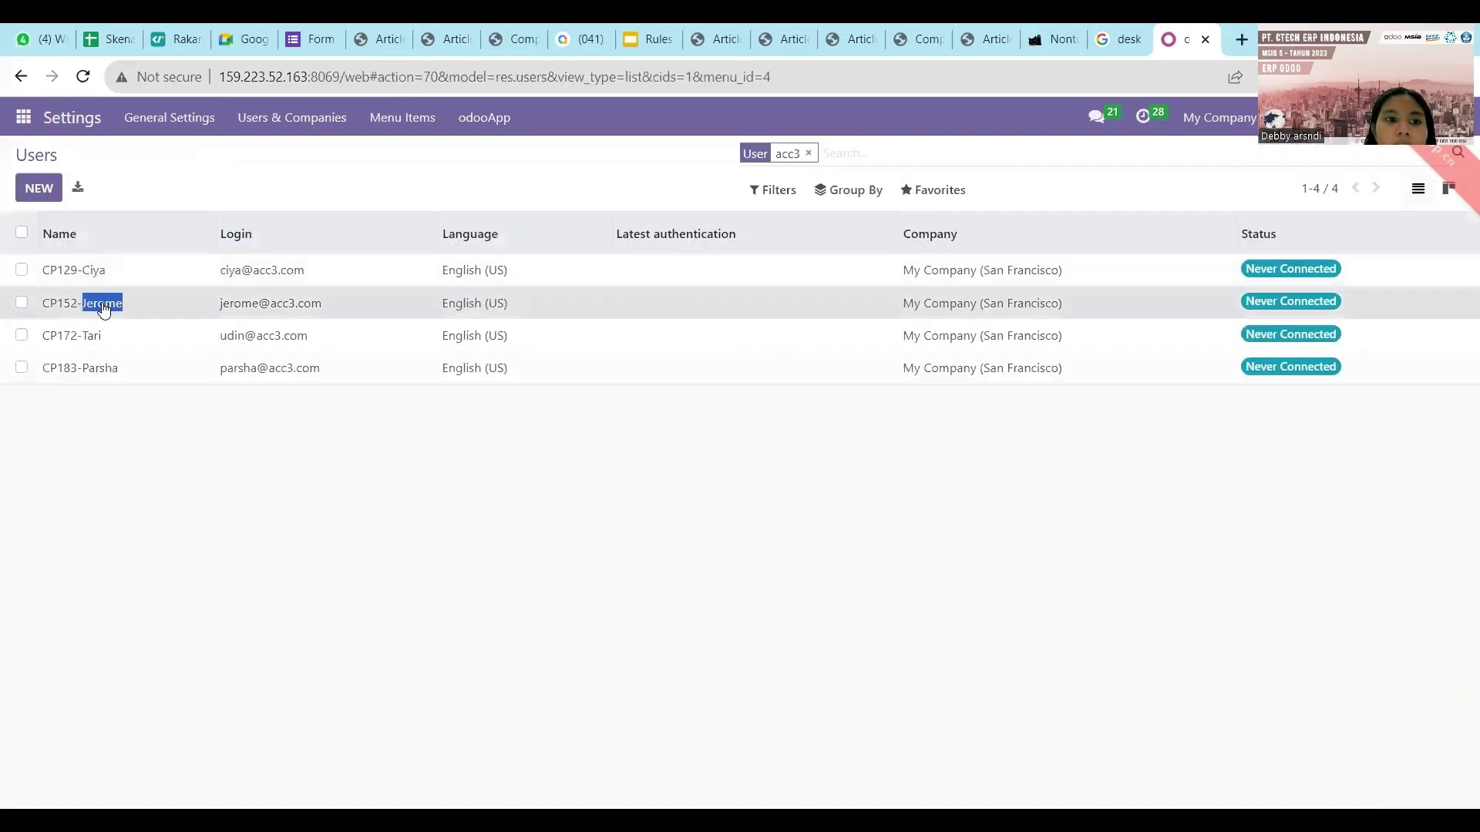
click(103, 303)
click(108, 39)
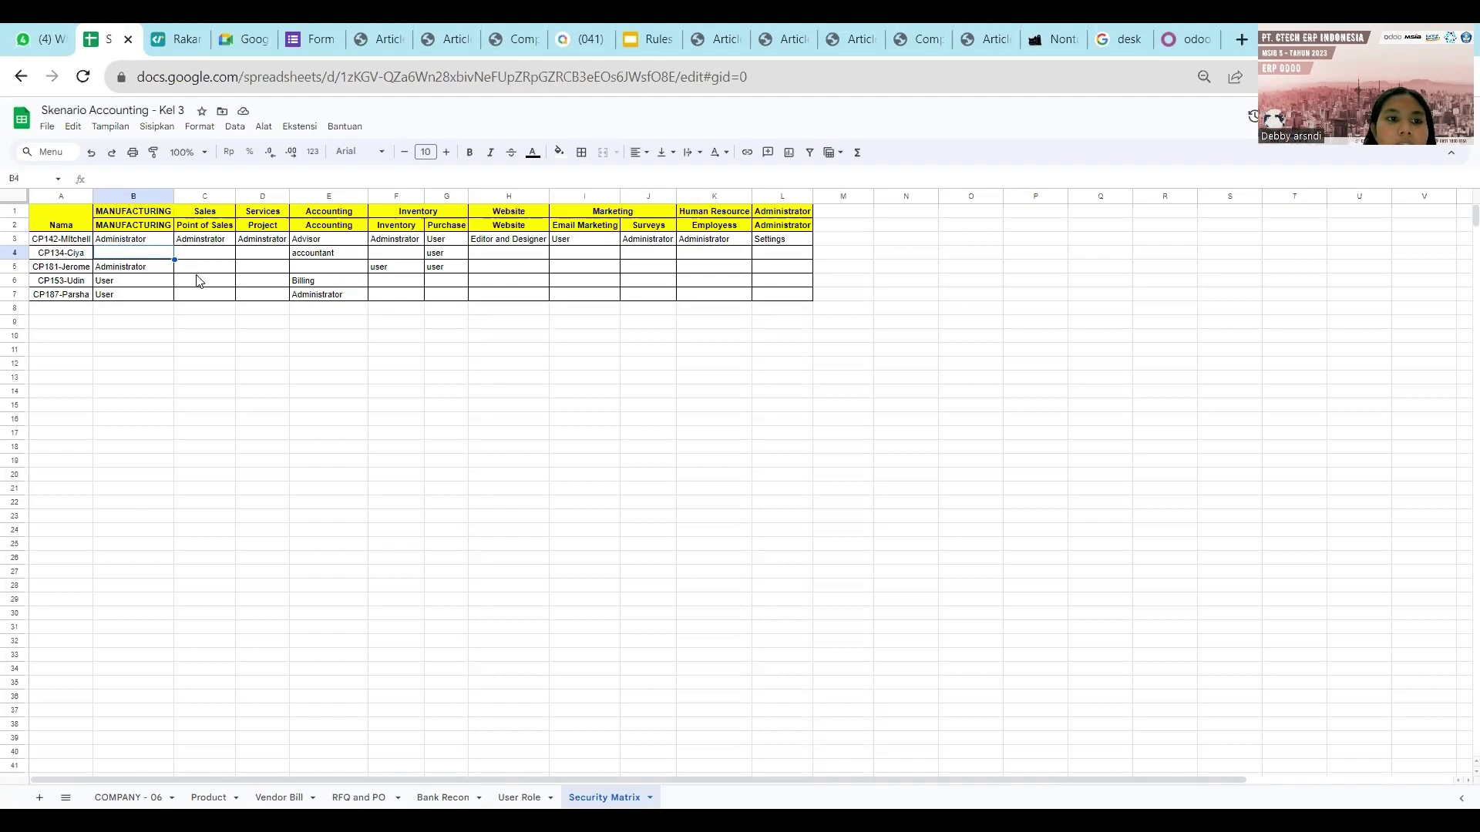
Delete the Administrator entry from Manufacturing cell B5.
click(166, 270)
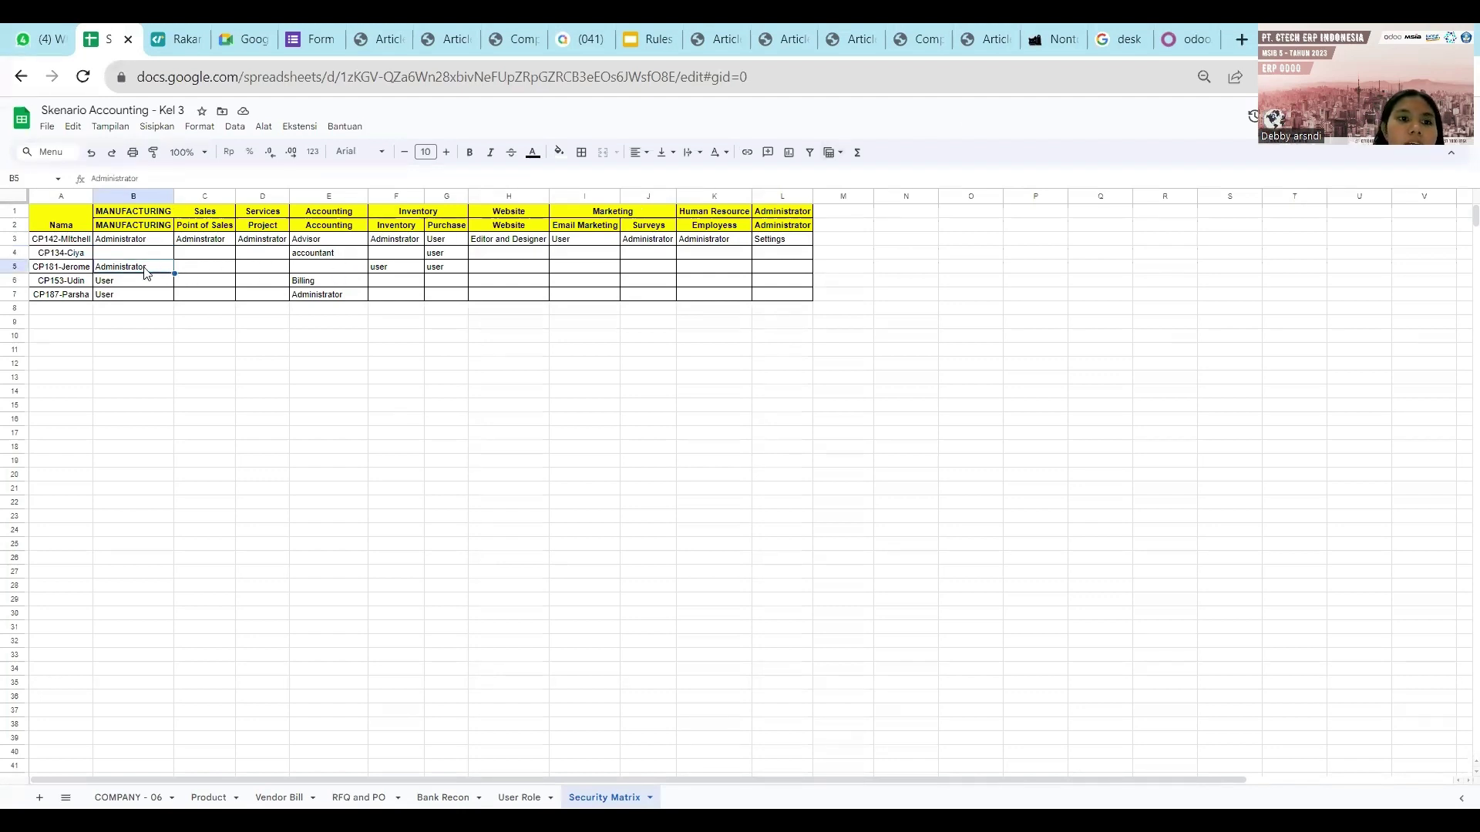
double_click(145, 267)
key(BackSpace)
key(BackSpace)
key(BackSpace)
key(BackSpace)
key(BackSpace)
key(BackSpace)
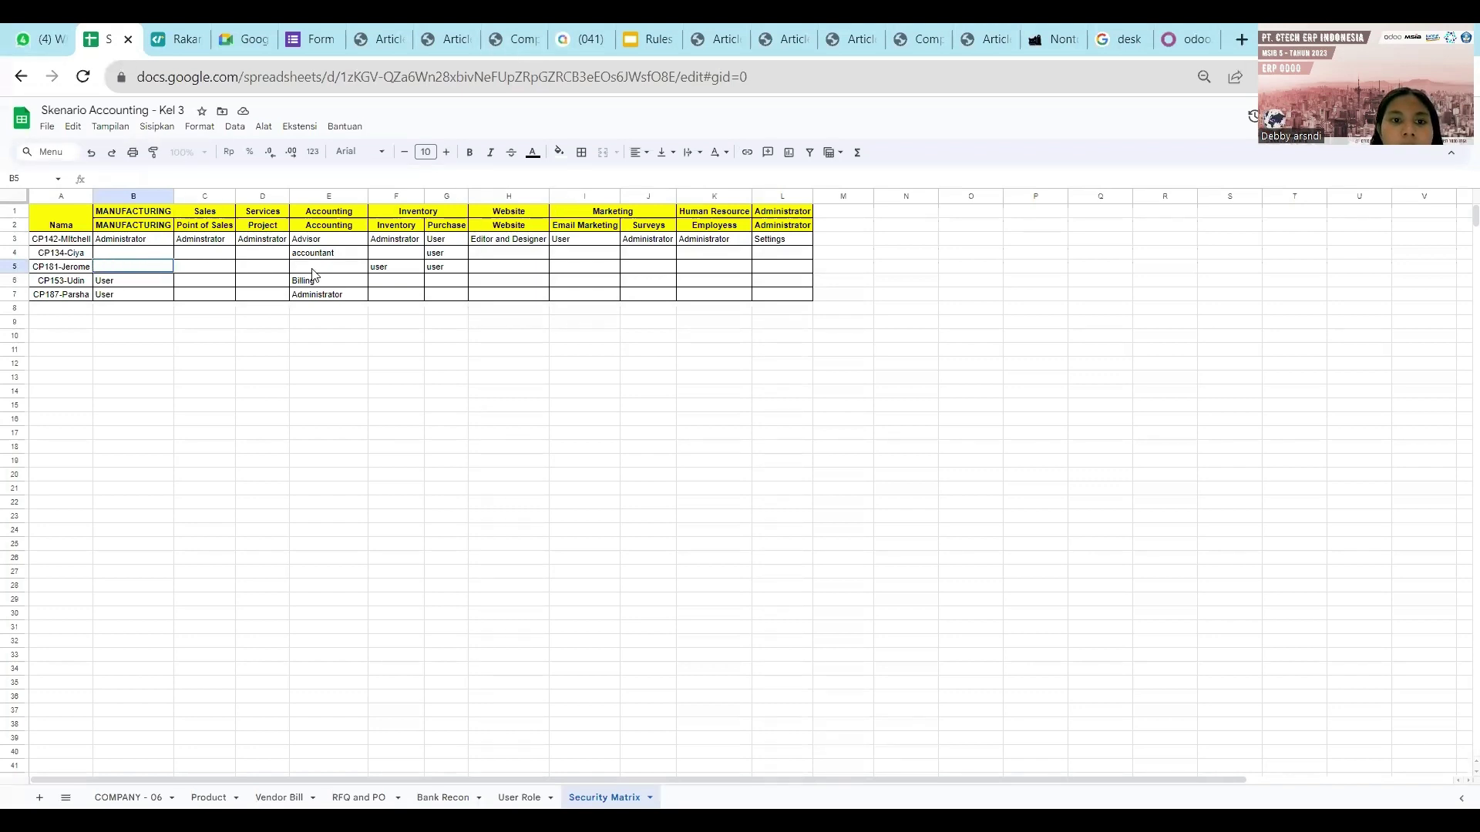
double_click(405, 274)
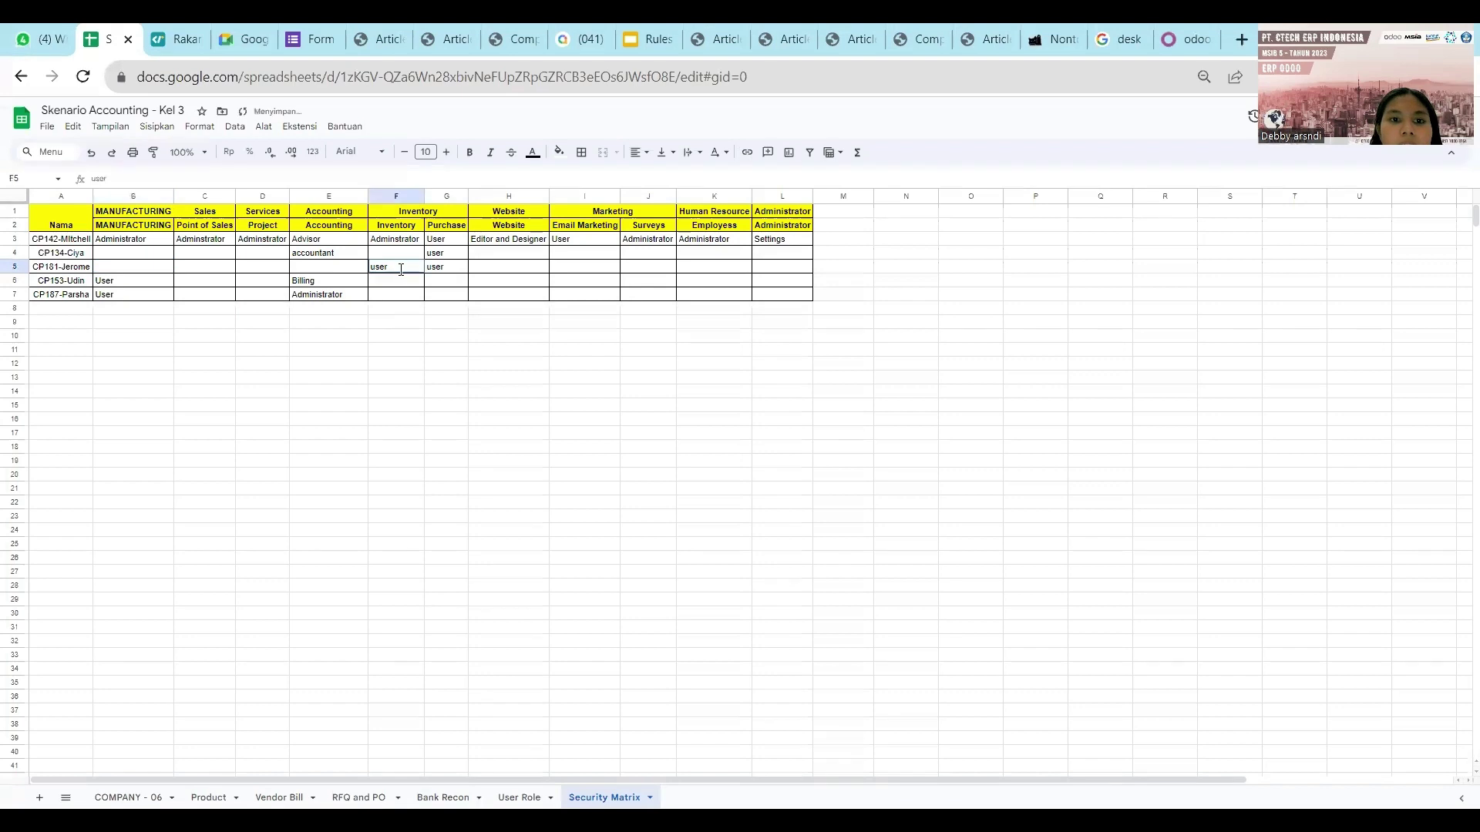
Enter Administrator in Purchase cell G5 and widen column G to fit it.
double_click(445, 269)
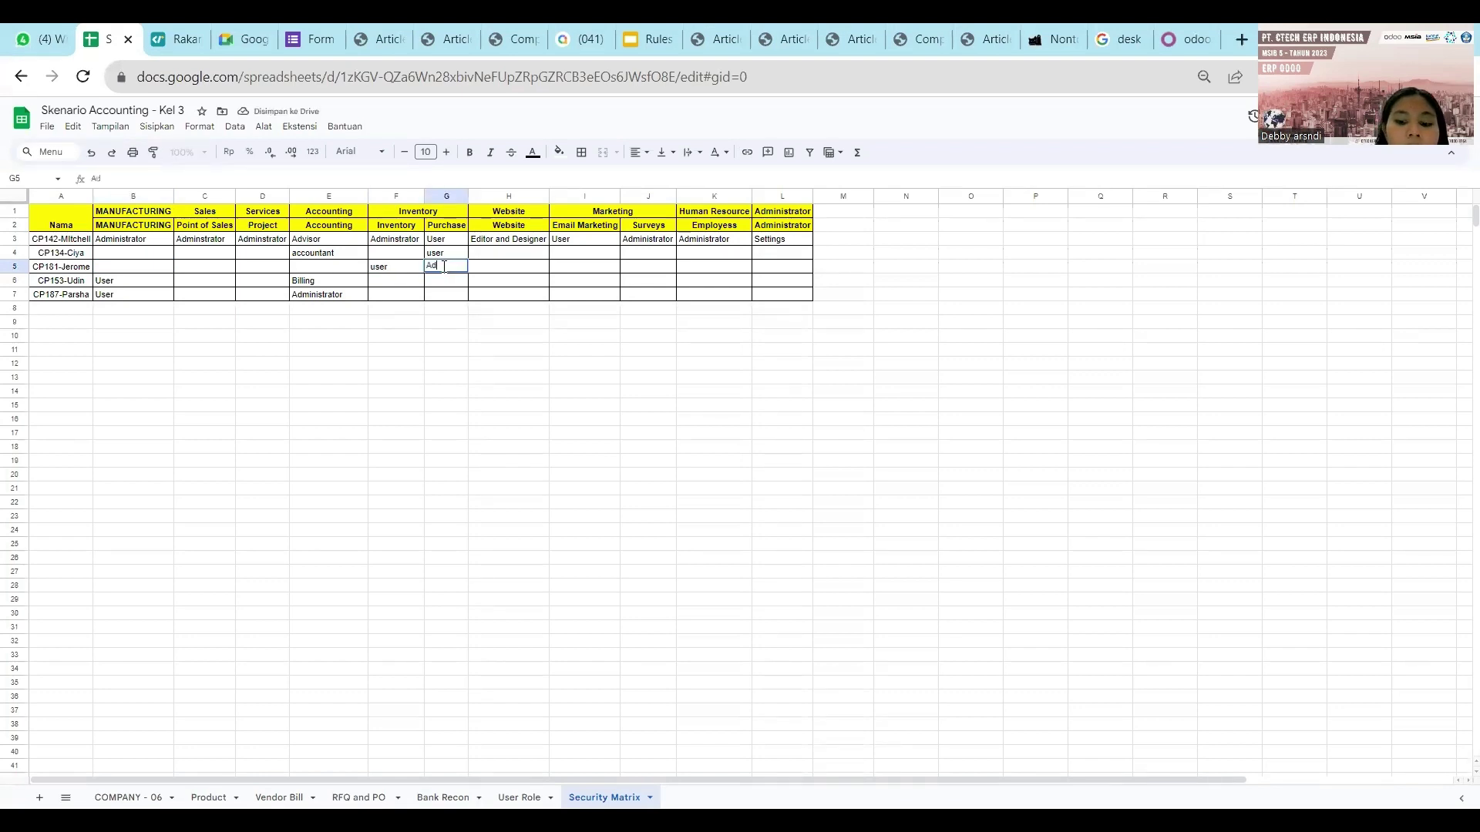
text(Adminis)
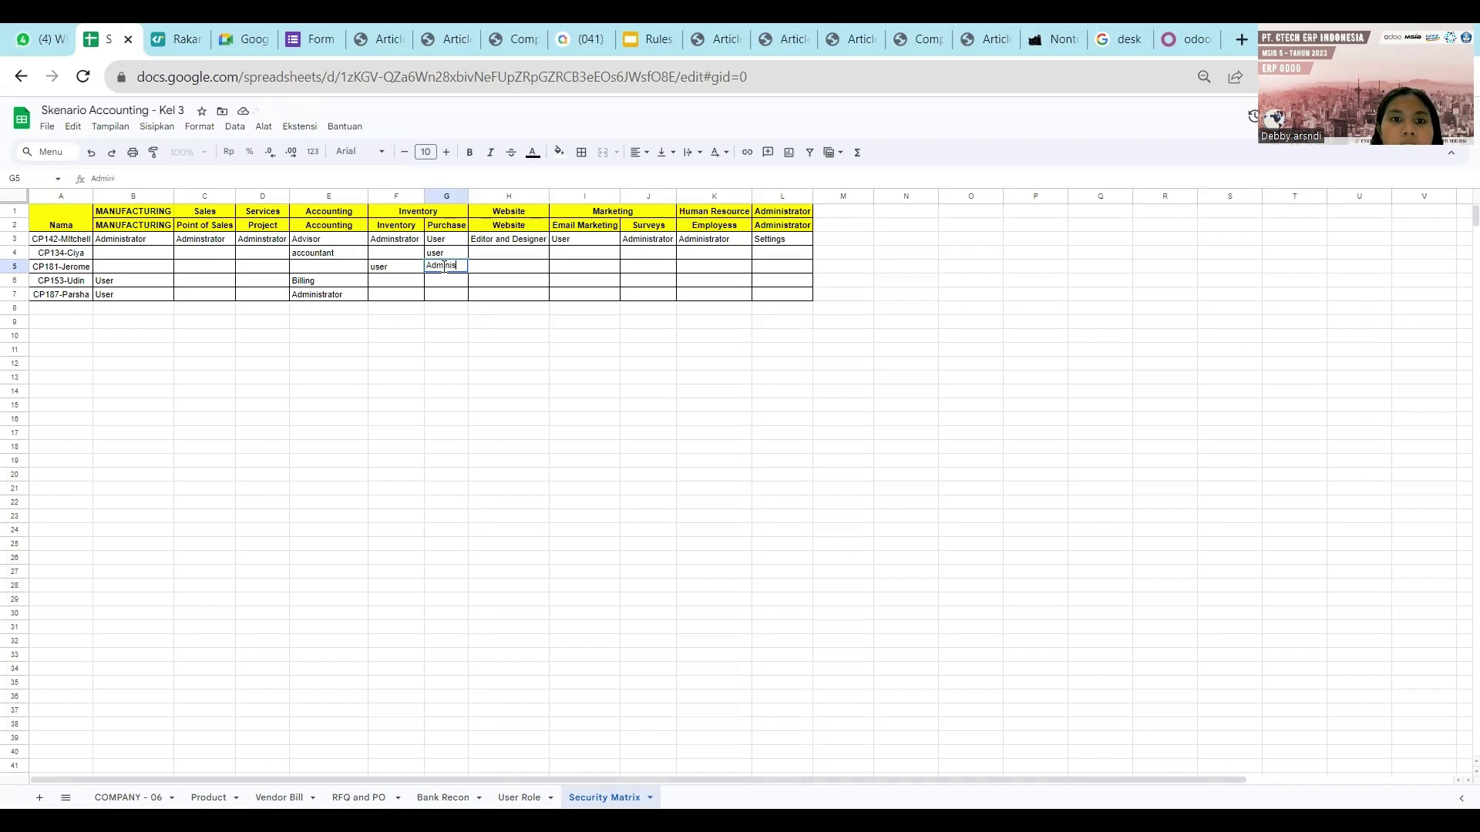
text(trator)
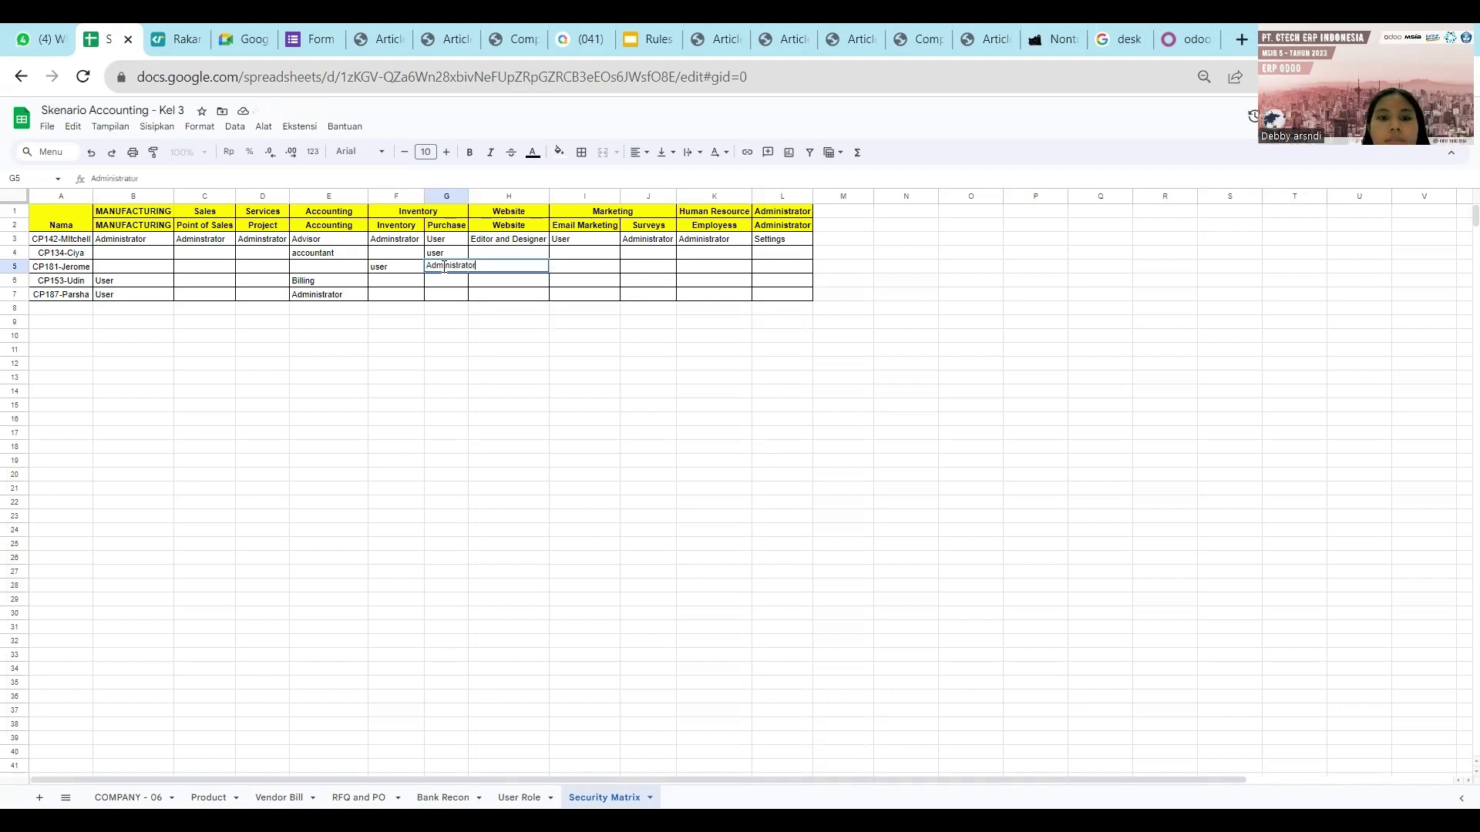
click(455, 326)
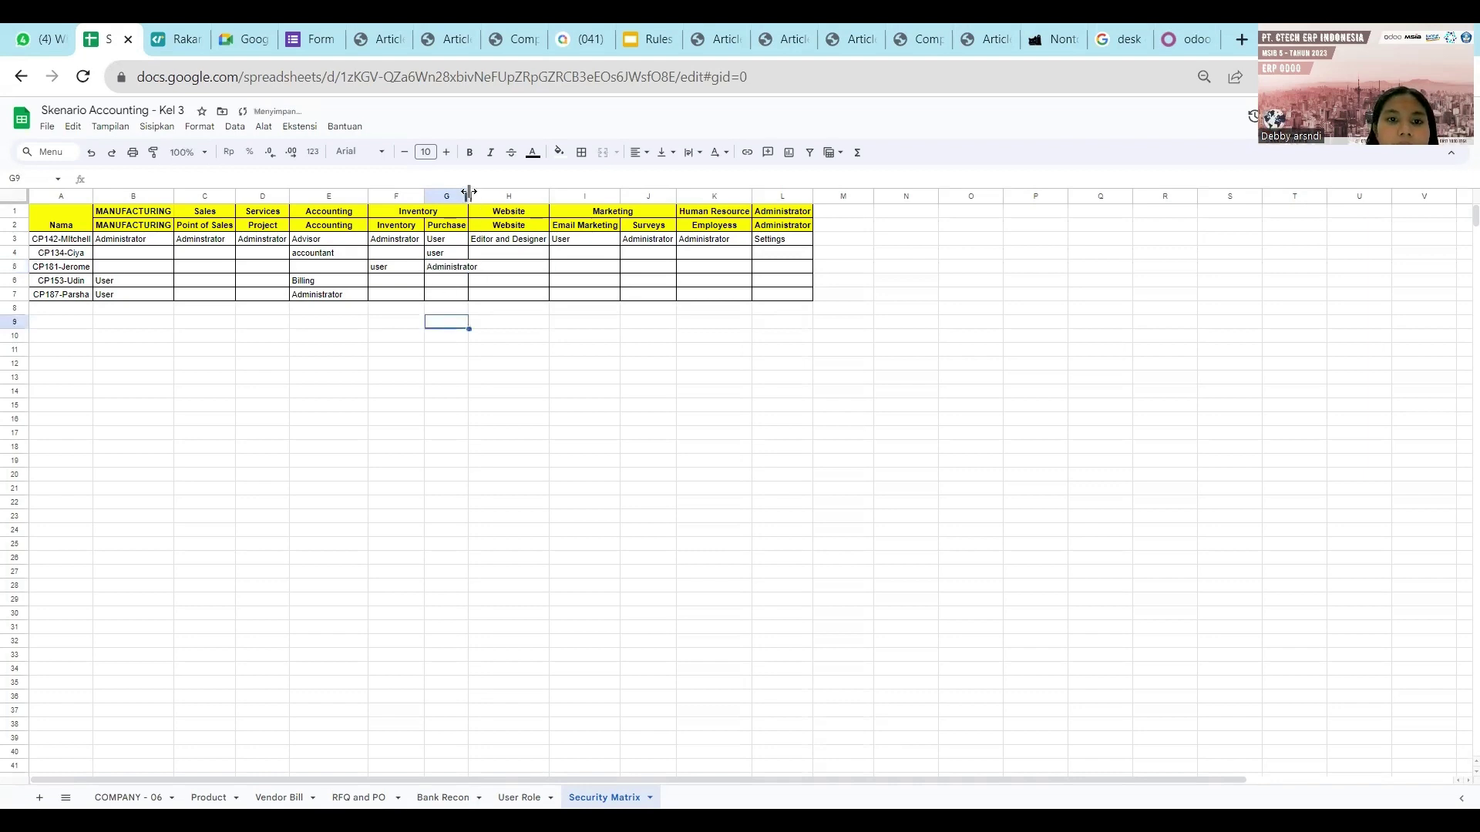
drag(468, 192, 481, 192)
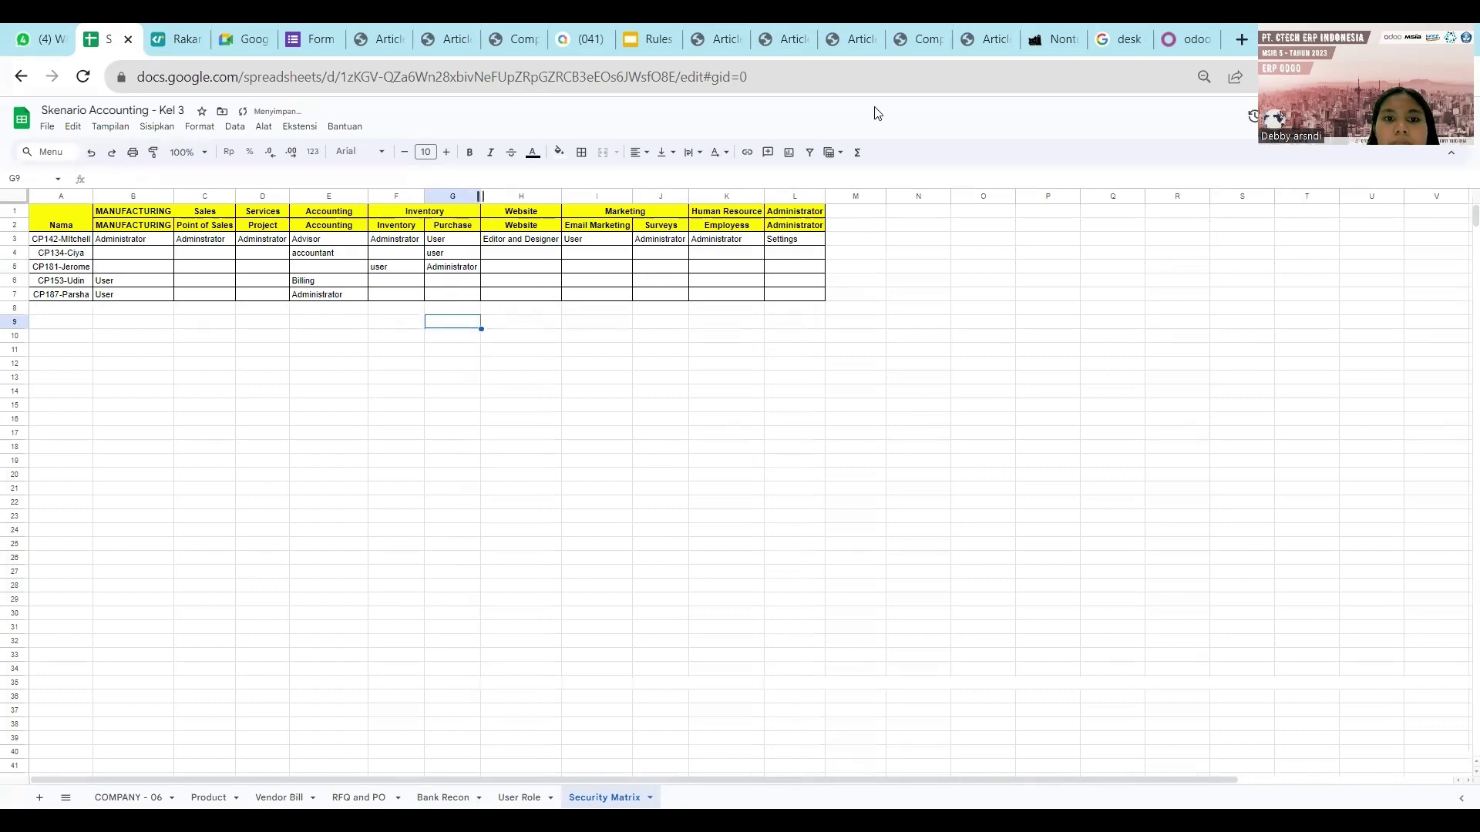
click(1185, 40)
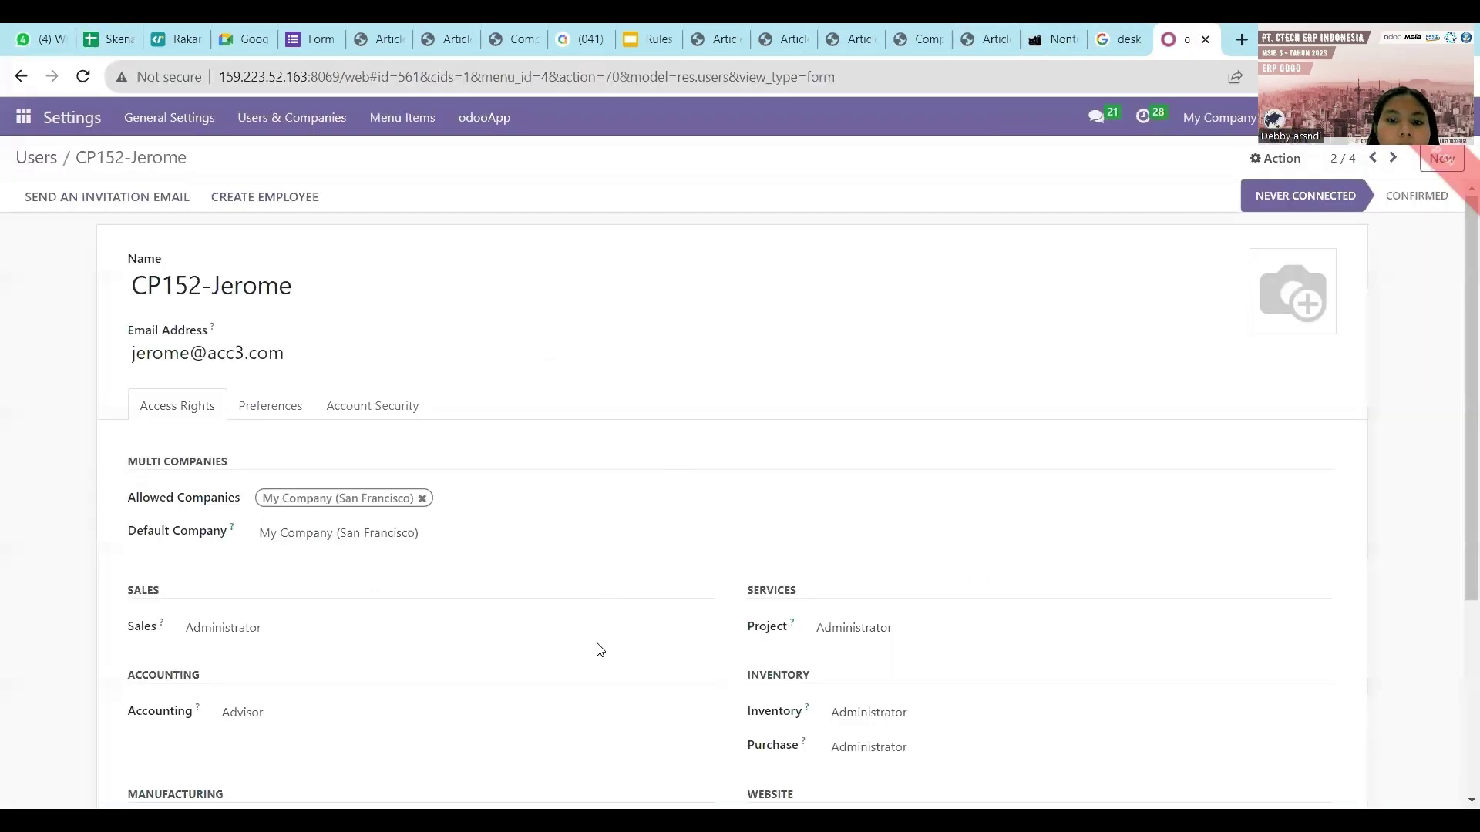
Set Inventory to User and clear the Project, Sales and Accounting roles.
scroll(674, 606, down, 4)
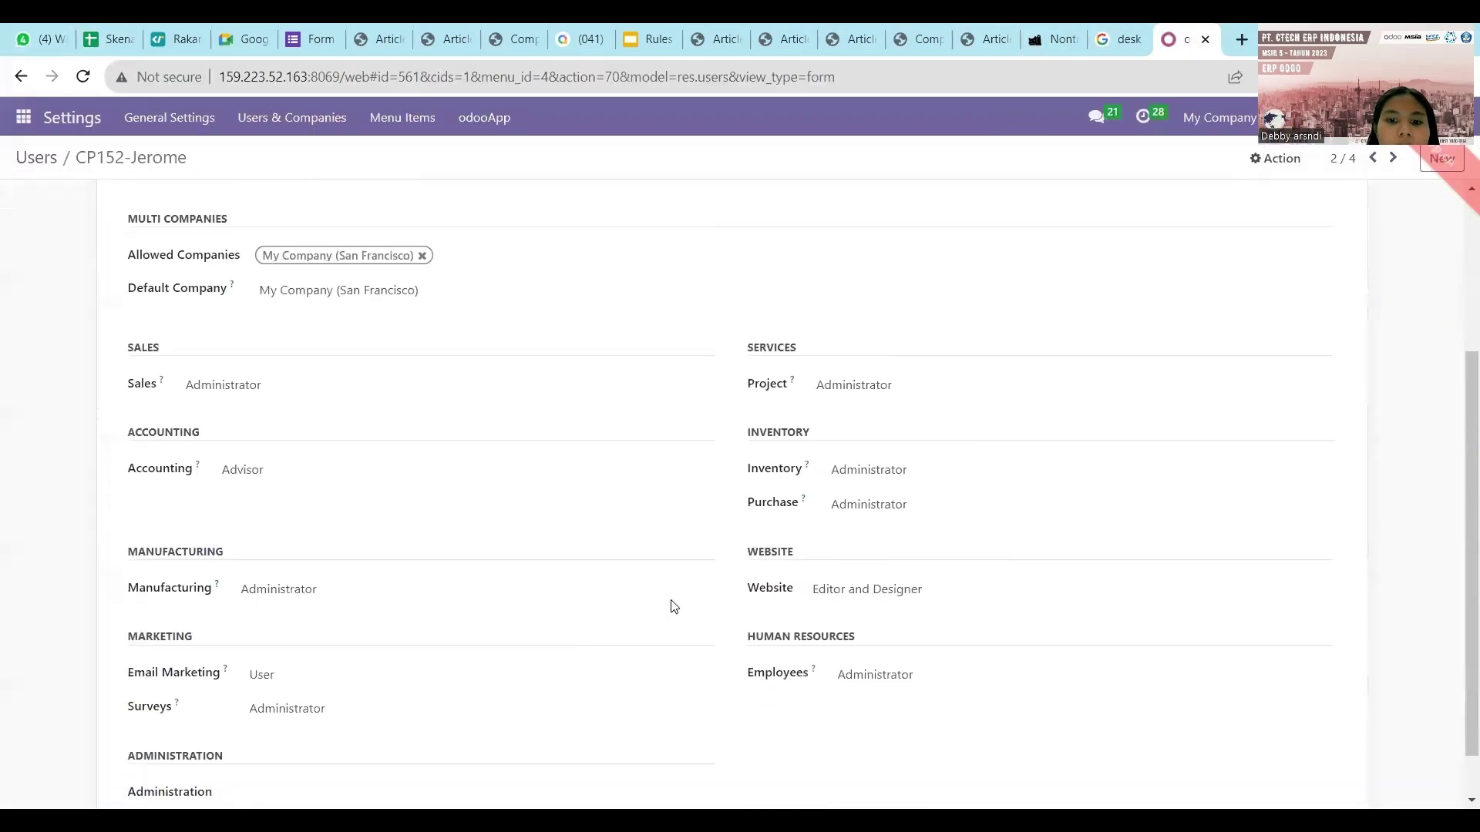
click(872, 486)
click(870, 507)
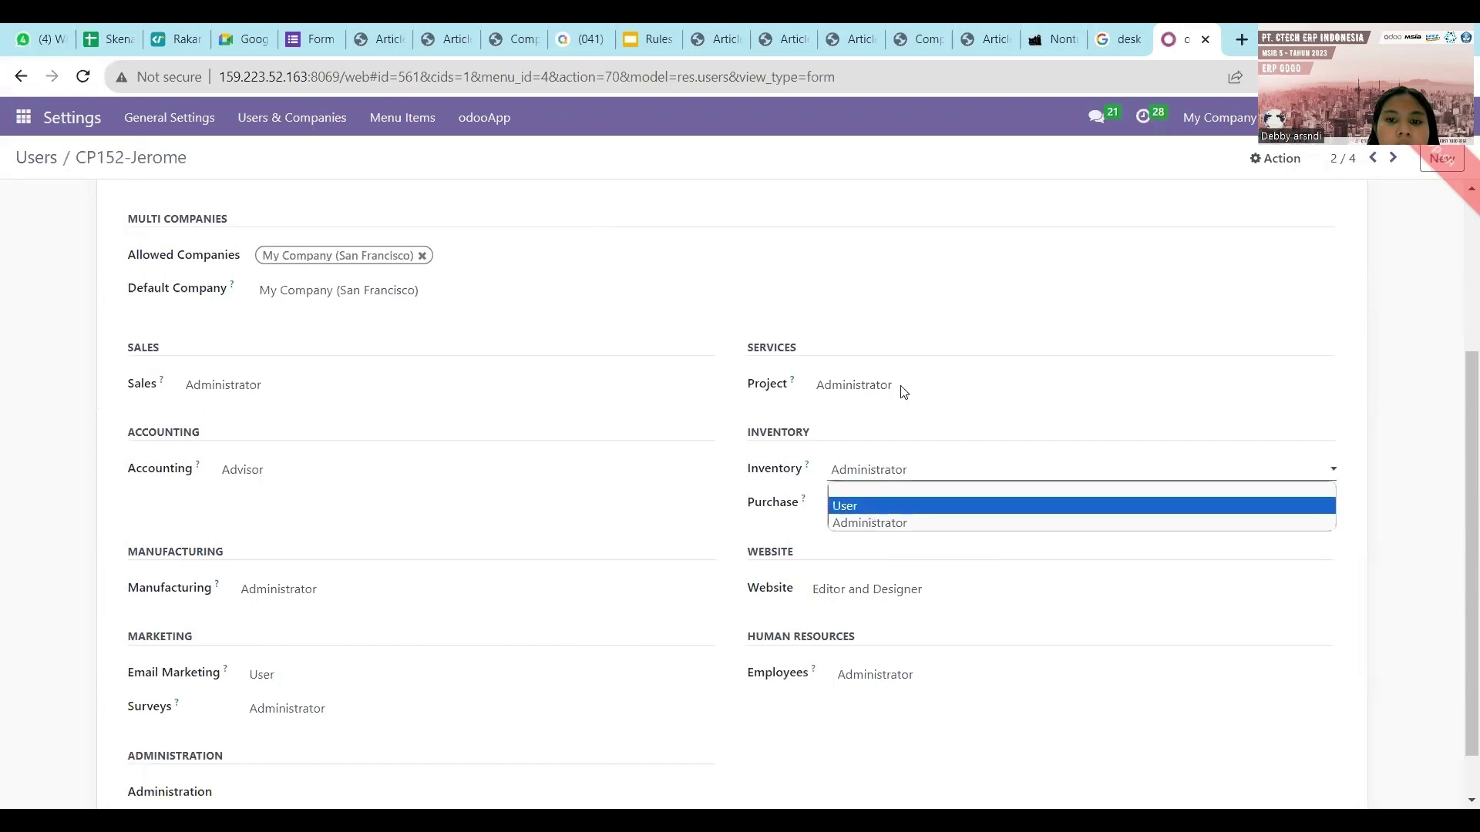
click(889, 468)
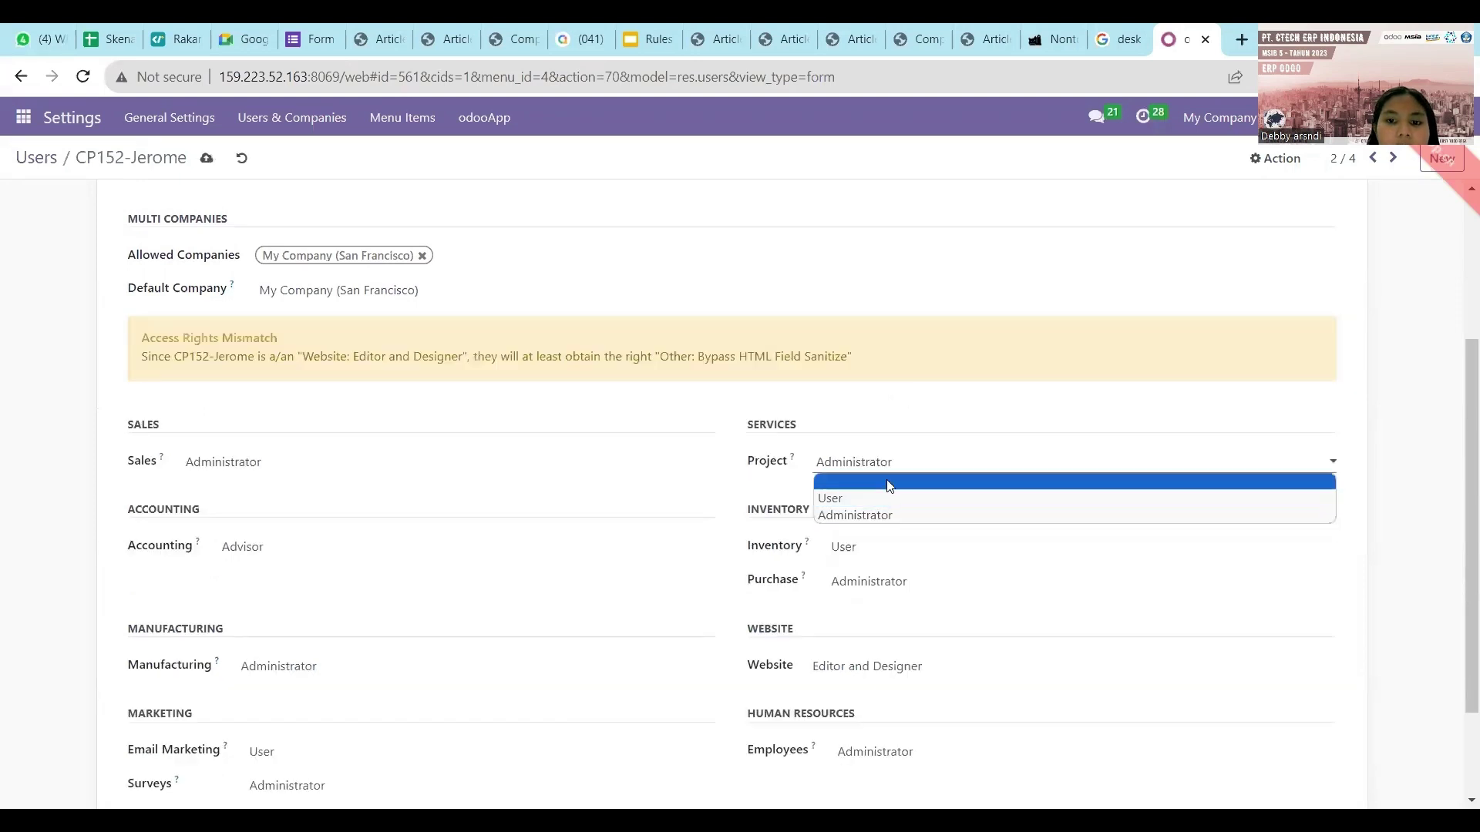
click(889, 485)
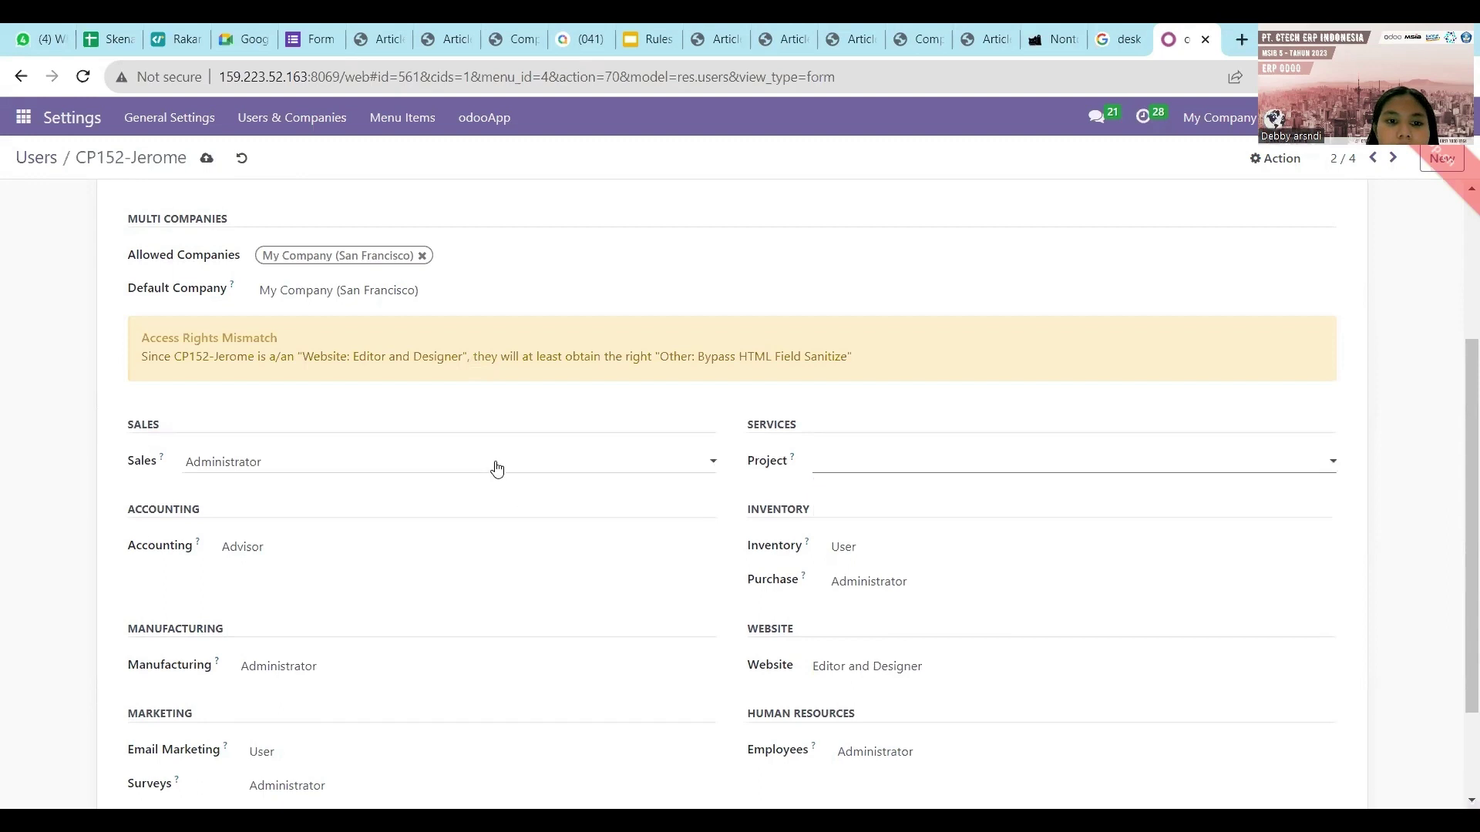
click(497, 469)
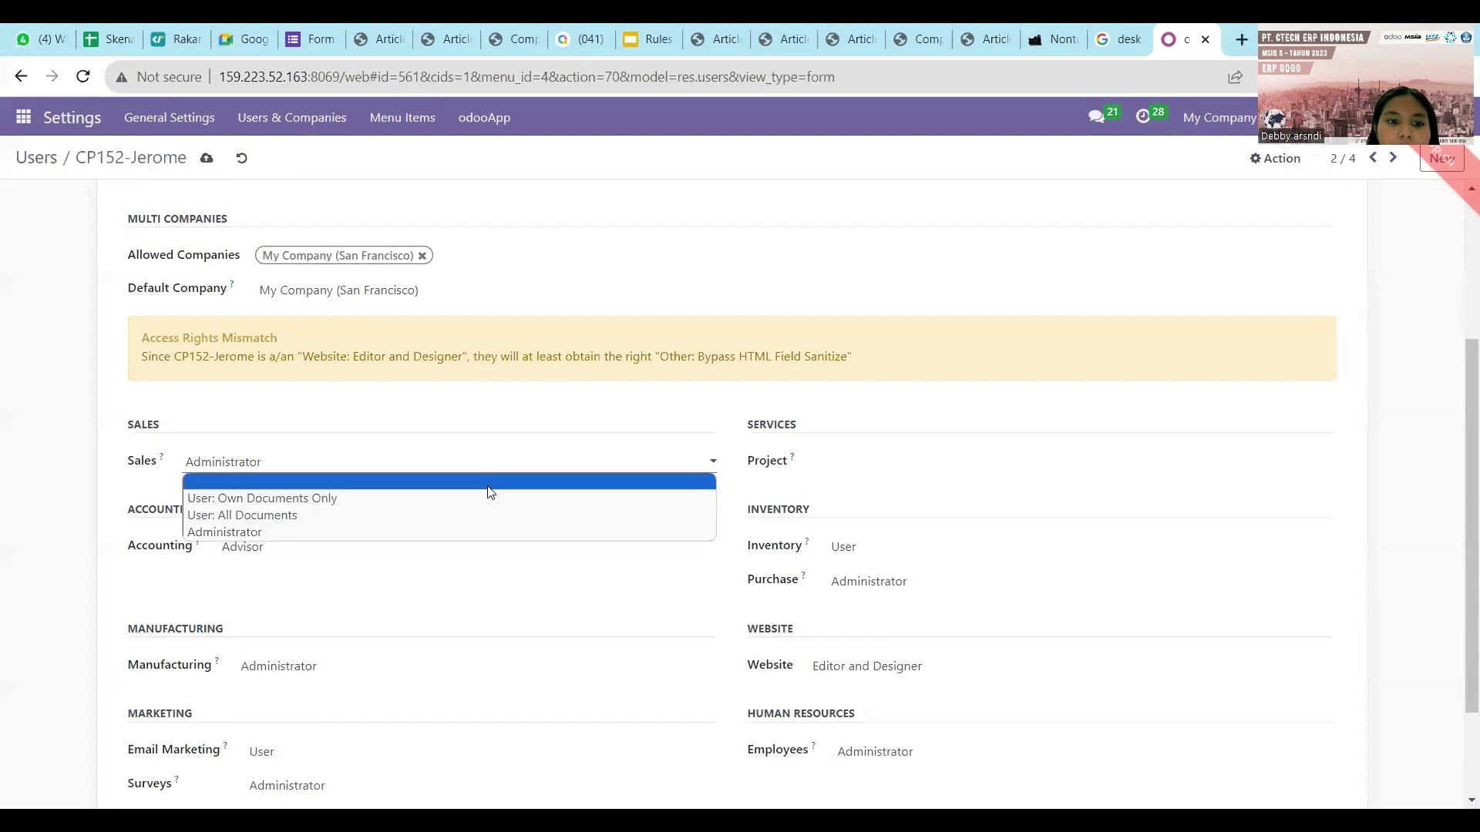
click(472, 558)
click(473, 556)
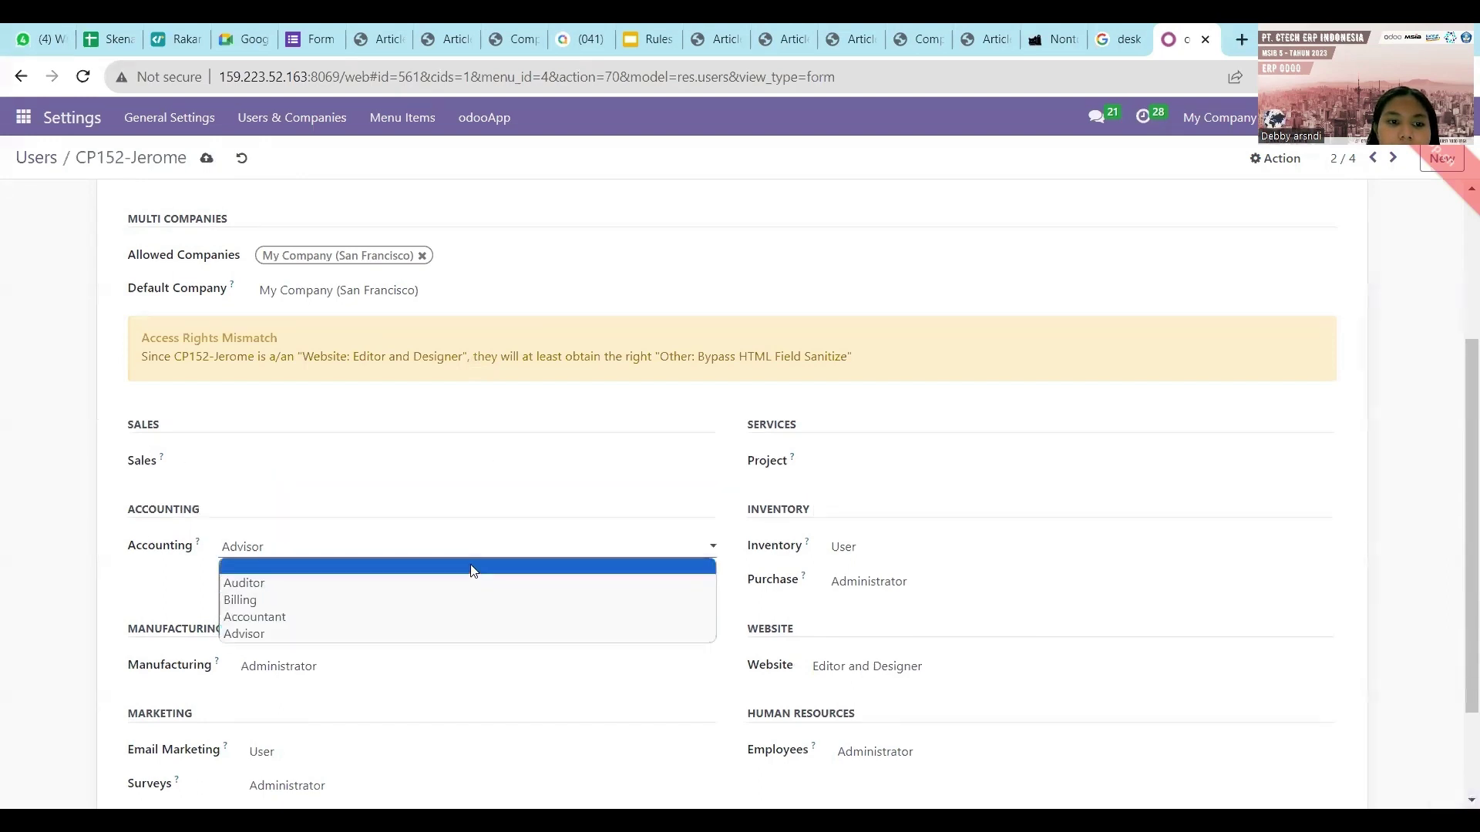
click(472, 569)
Clear the Manufacturing, Email Marketing, Surveys, Employees and Website roles and save the user.
scroll(469, 548, down, 2)
click(469, 542)
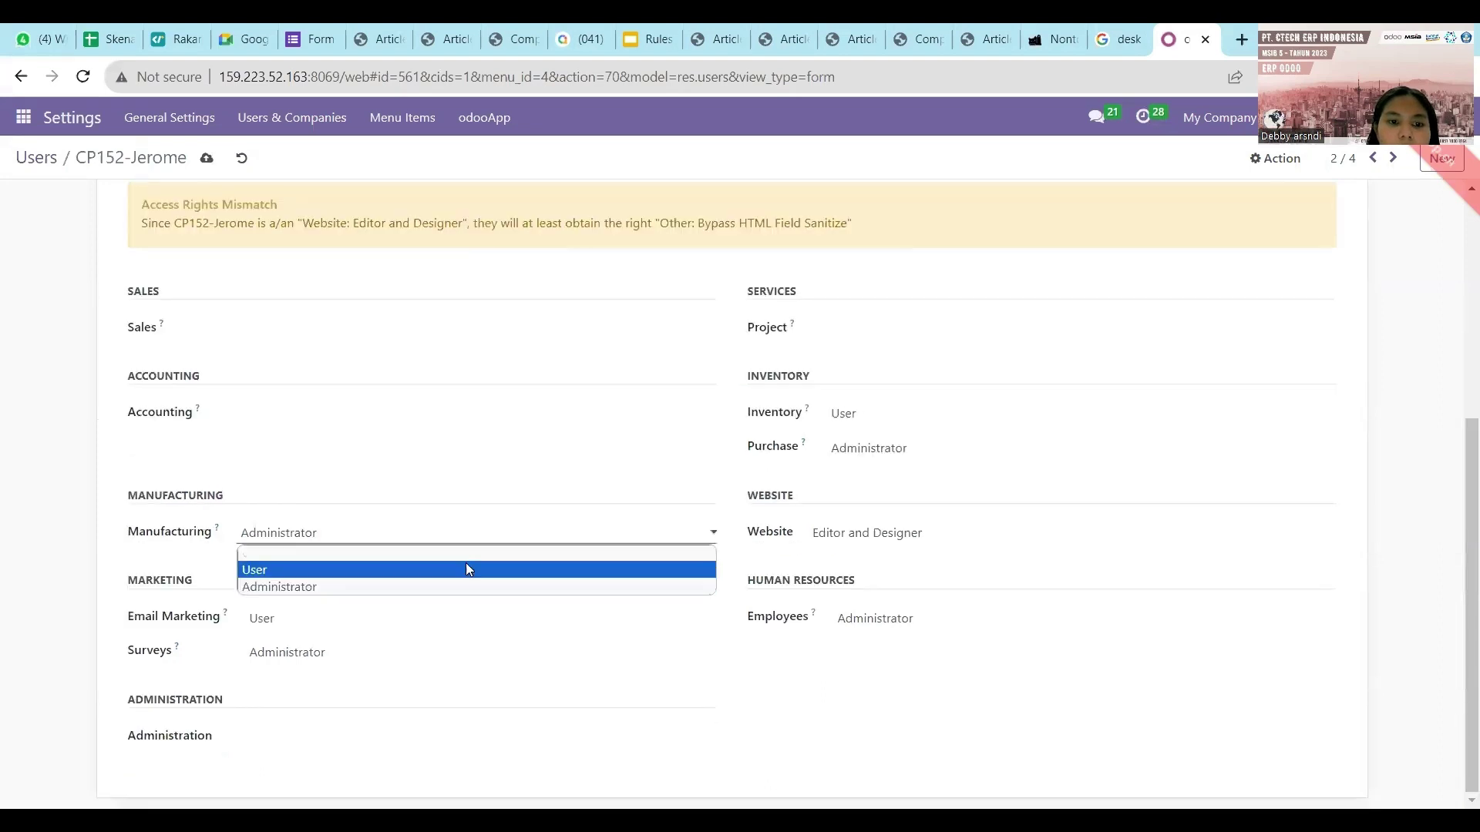
click(469, 554)
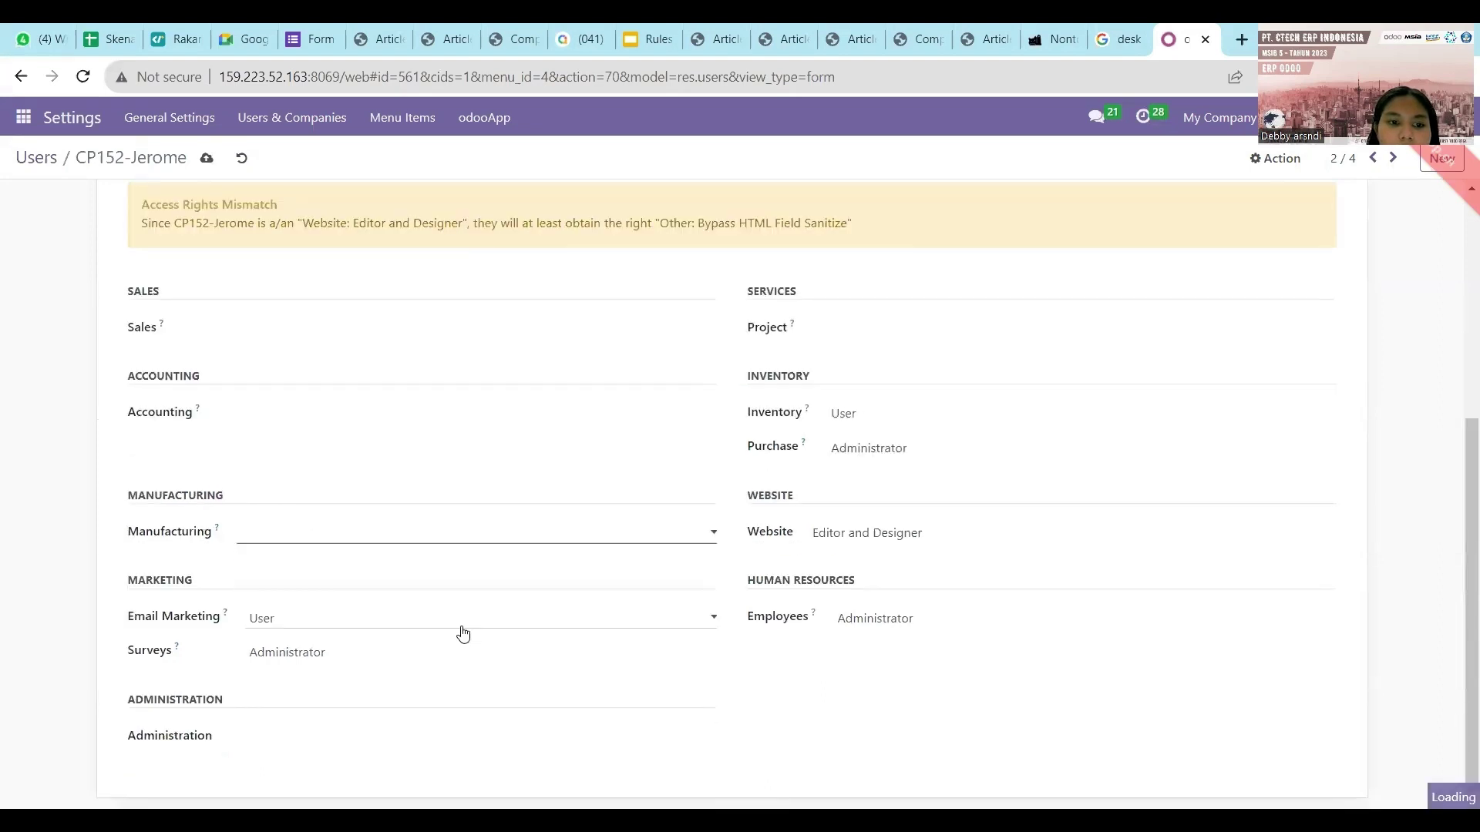
click(463, 623)
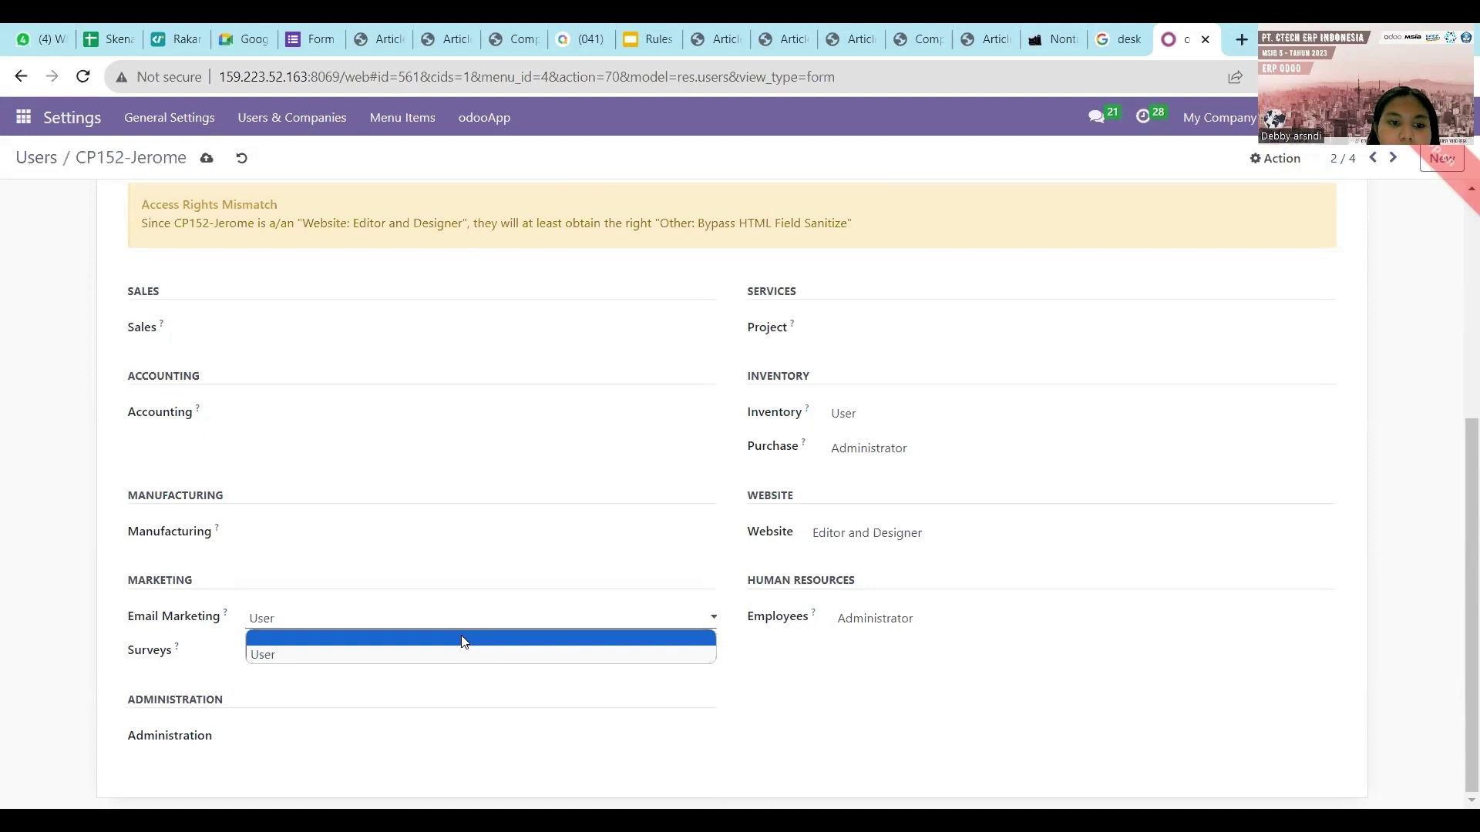
click(462, 641)
click(456, 653)
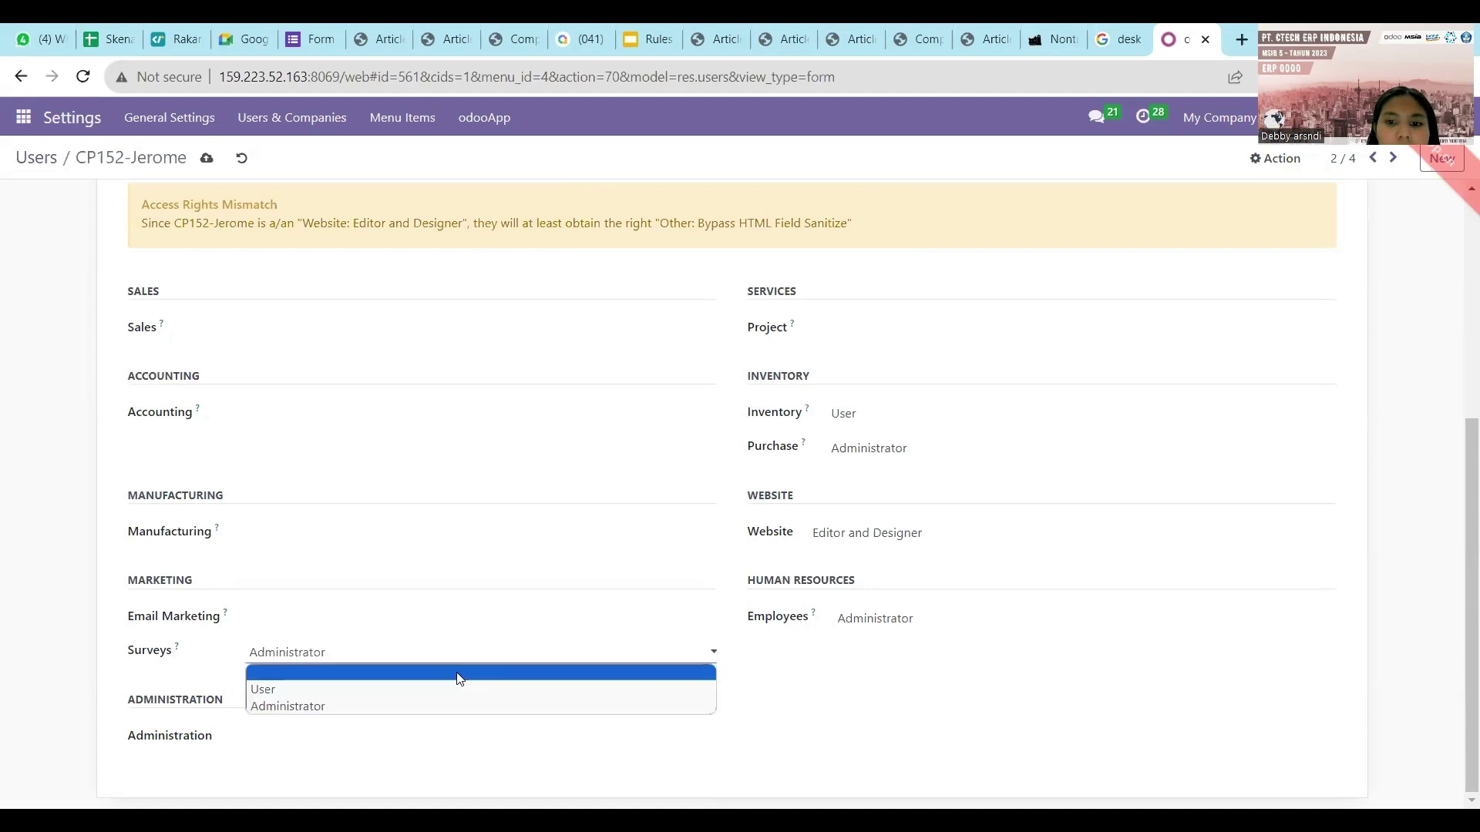
click(458, 678)
click(894, 634)
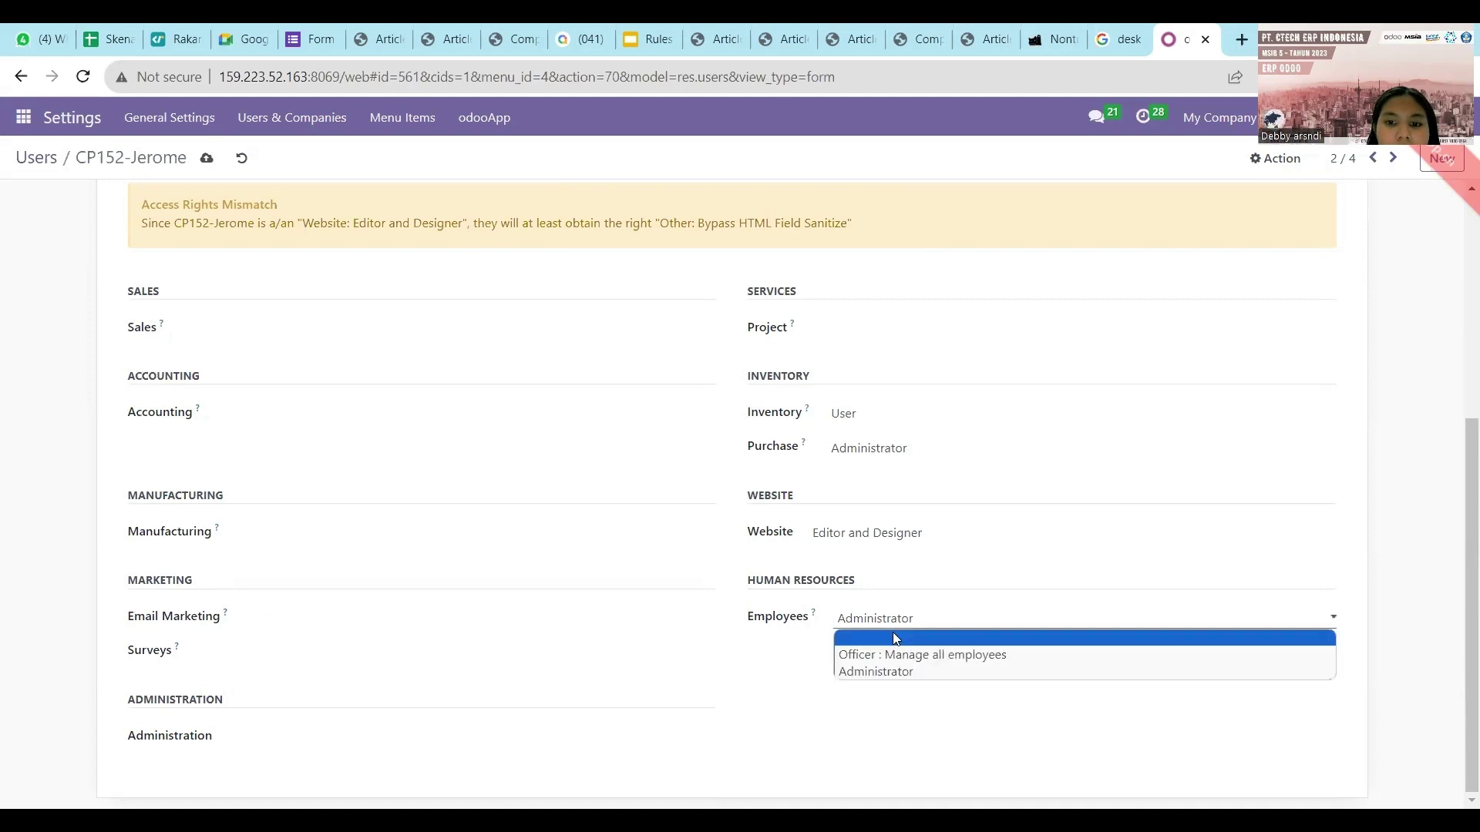
click(892, 635)
click(899, 538)
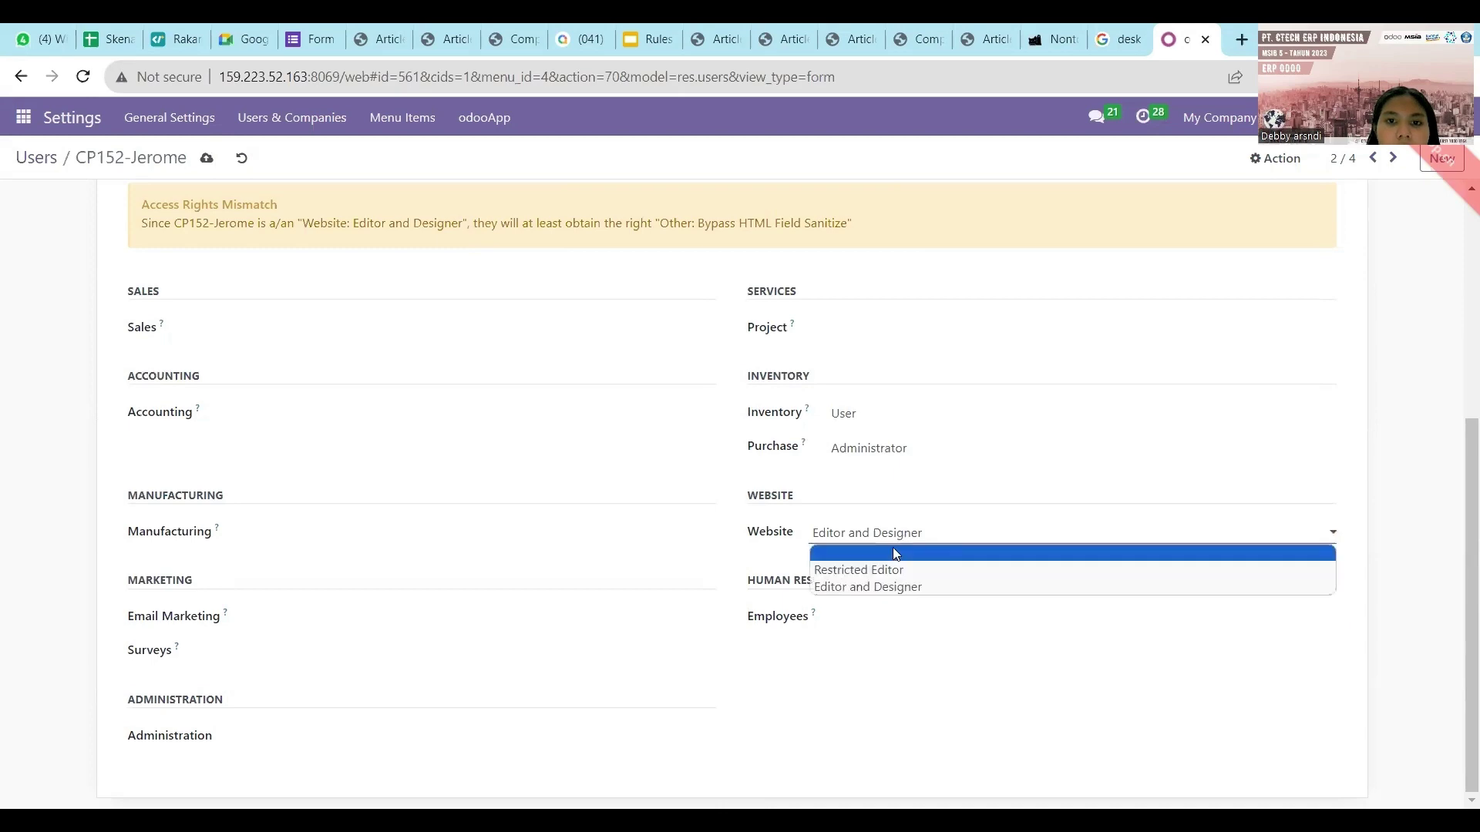
click(893, 548)
scroll(598, 453, up, 3)
scroll(600, 448, down, 1)
scroll(599, 447, up, 1)
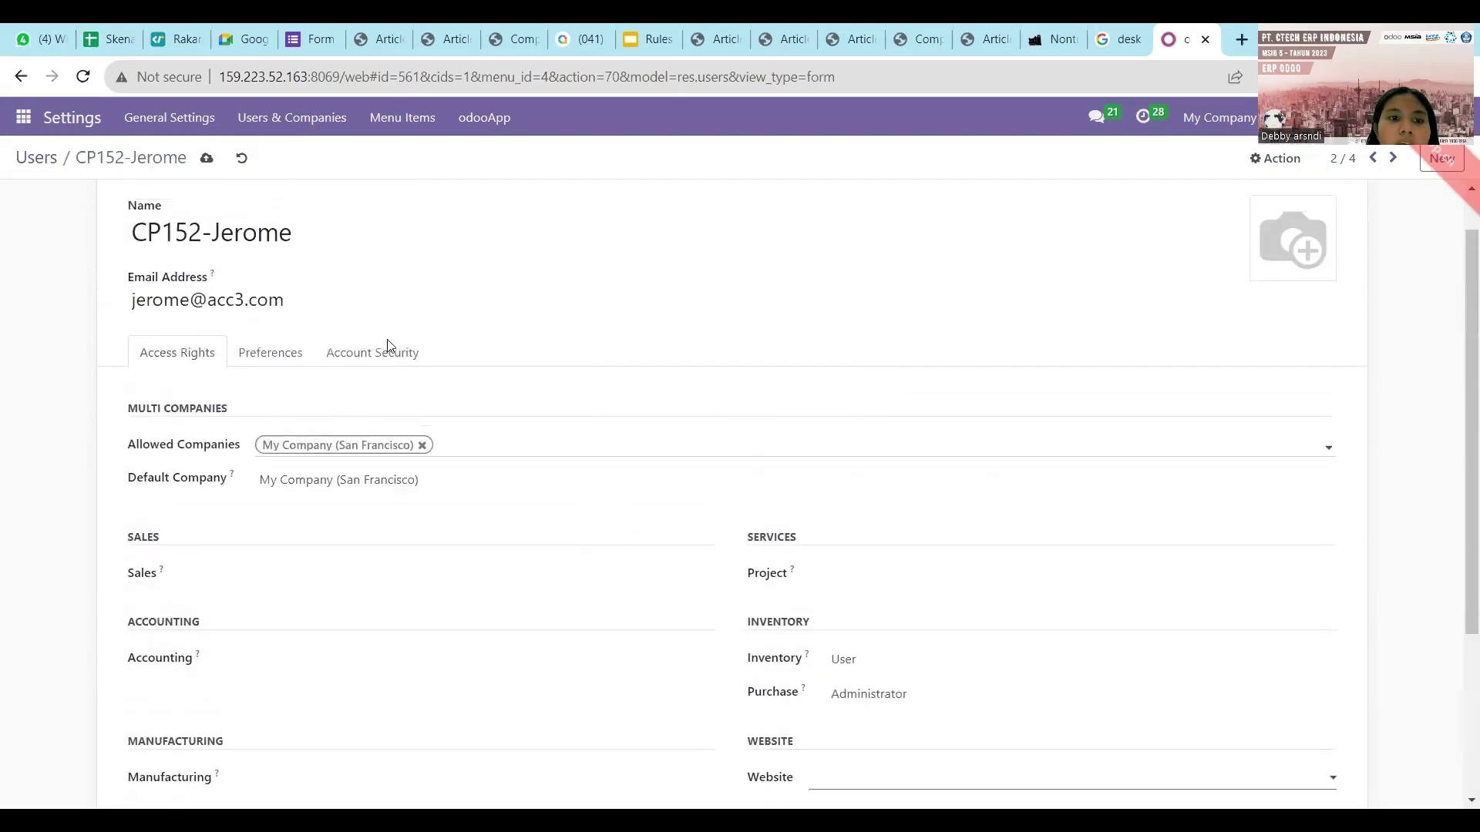
click(206, 161)
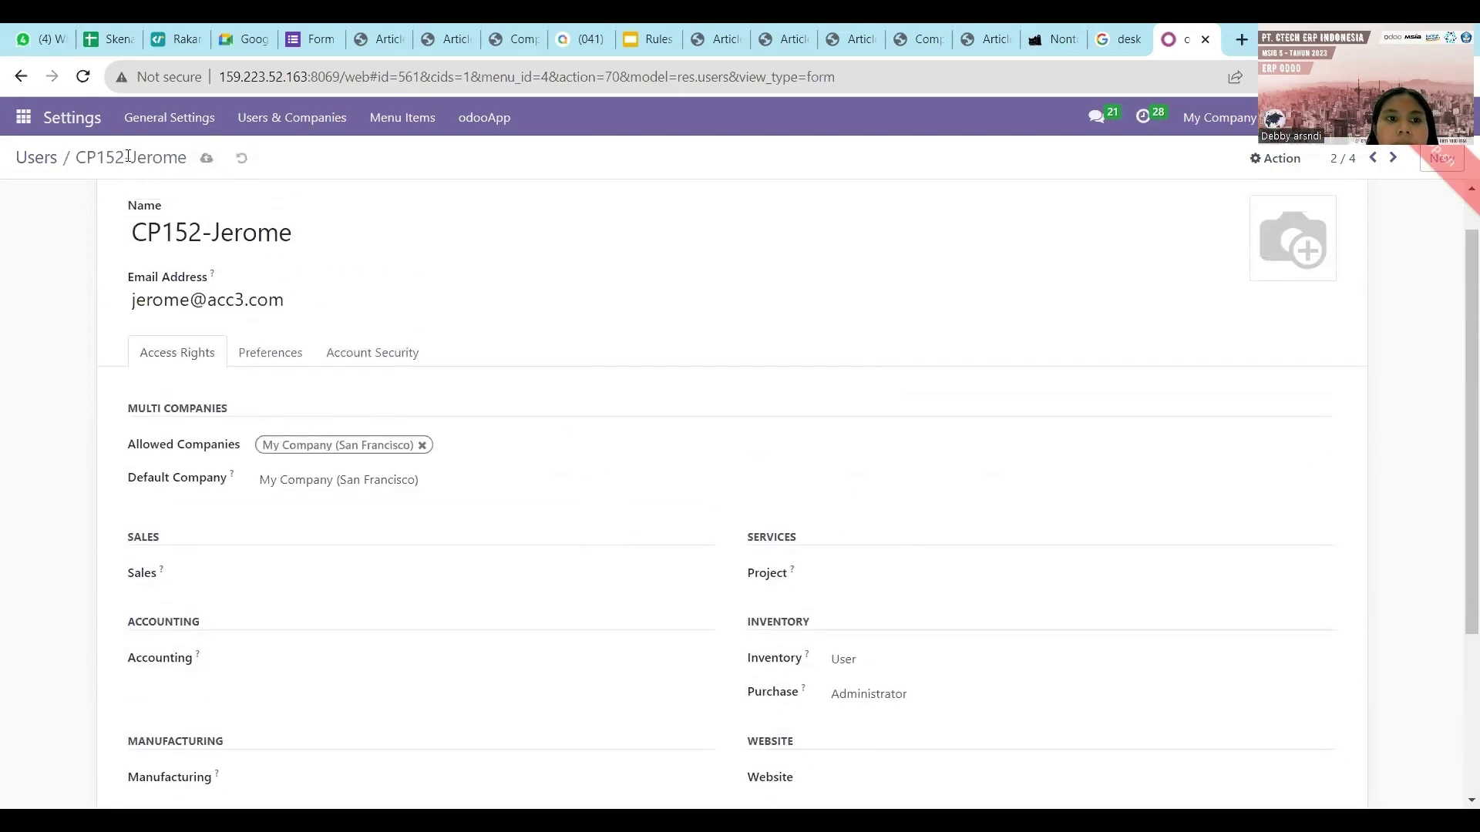
Open the third acc3 user's record, then go back to the Skenario Accounting spreadsheet.
click(57, 162)
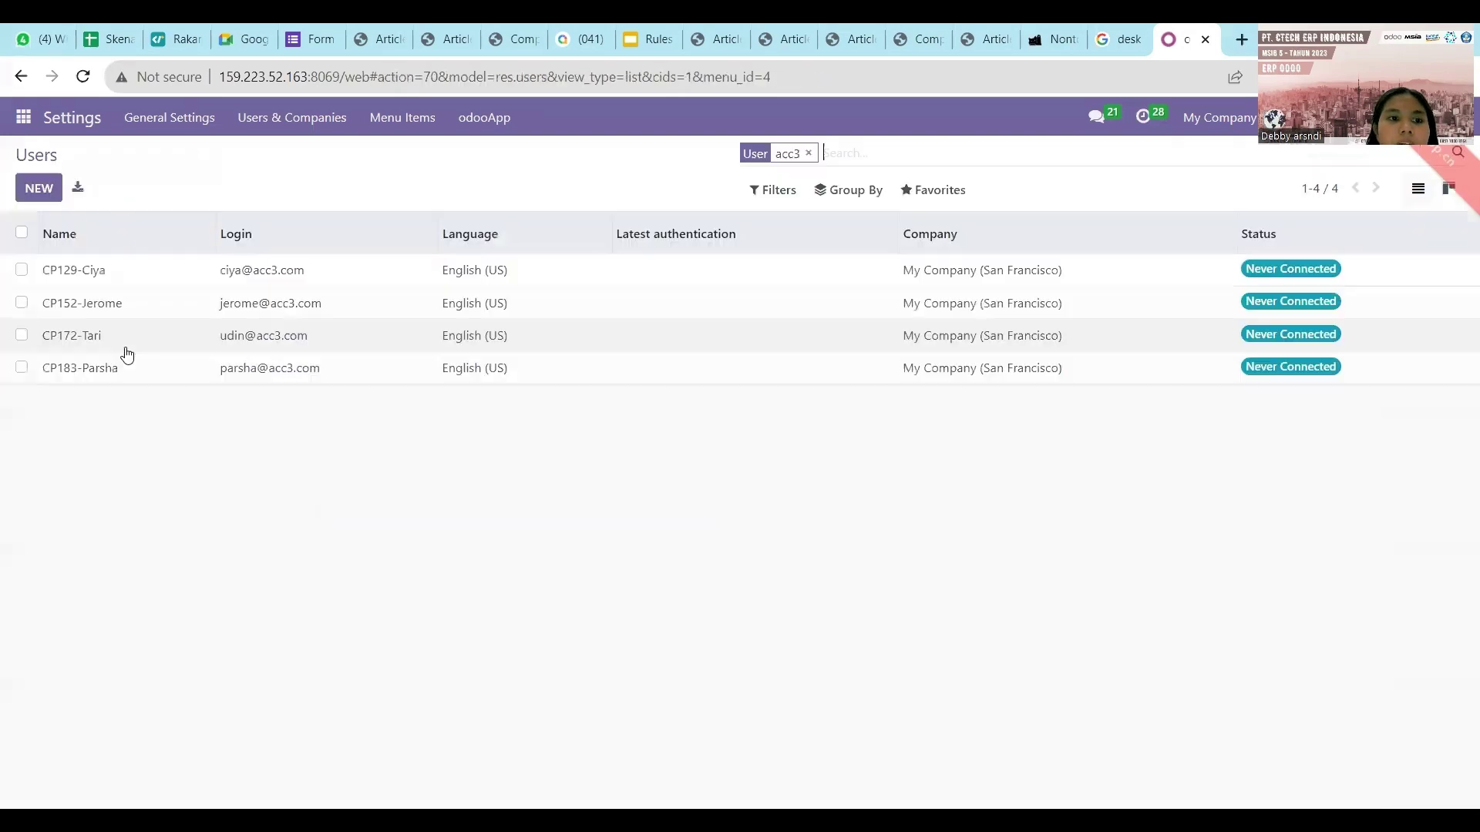
click(91, 335)
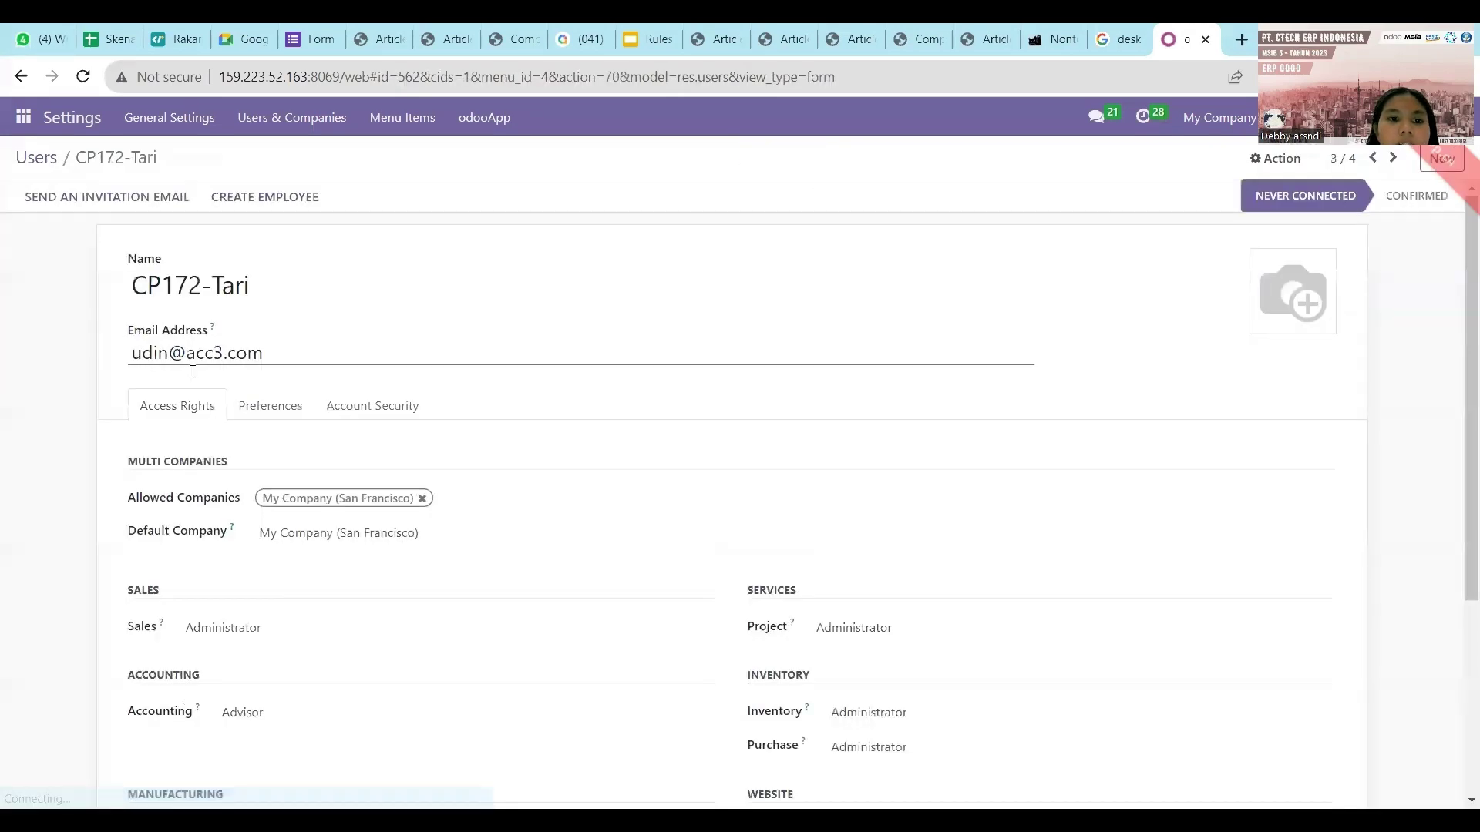
scroll(297, 422, down, 4)
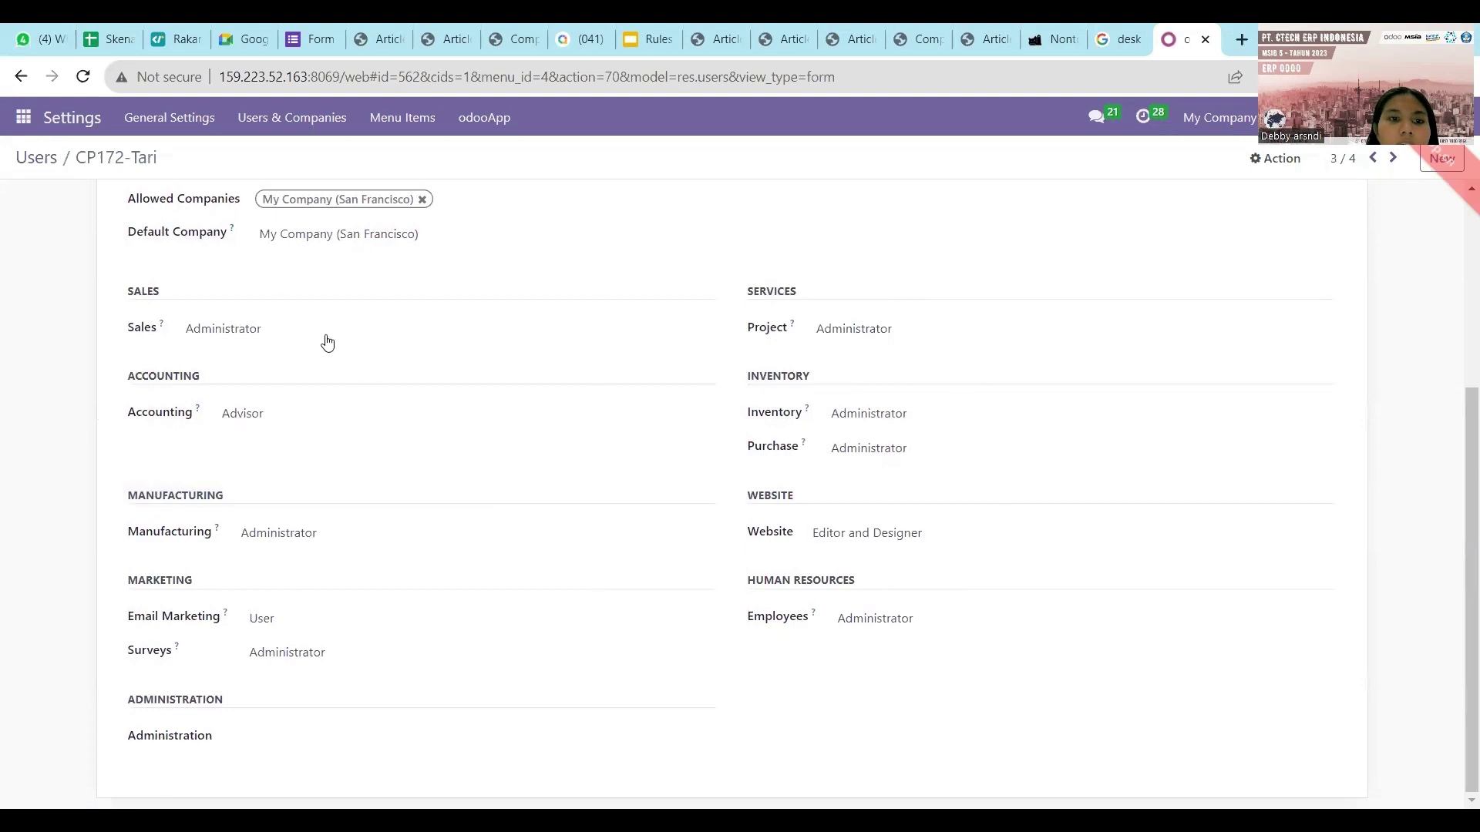
click(112, 39)
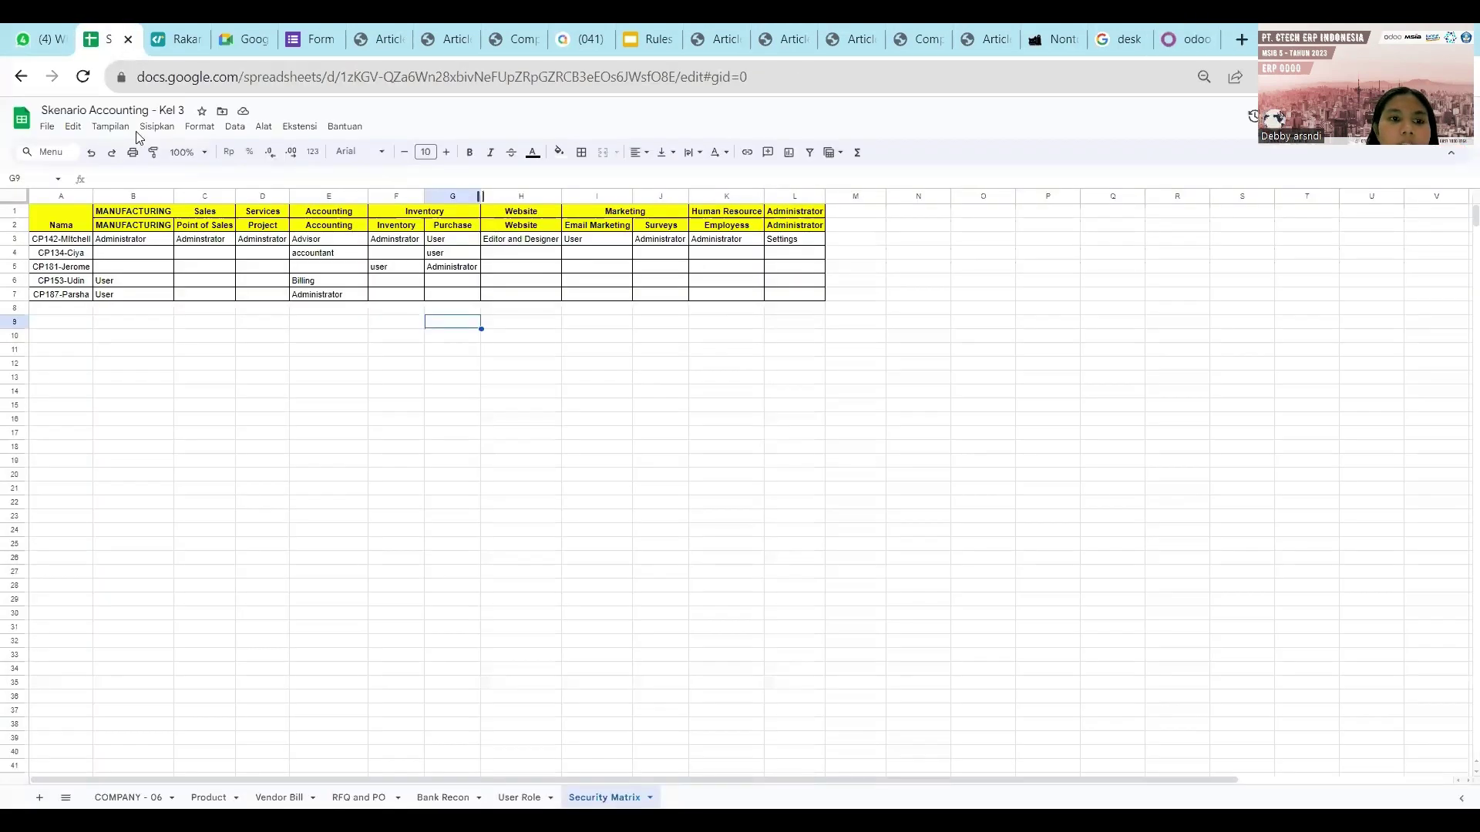
Change the user's name suffix in cell A5 of the User Role sheet to match Odoo.
click(137, 280)
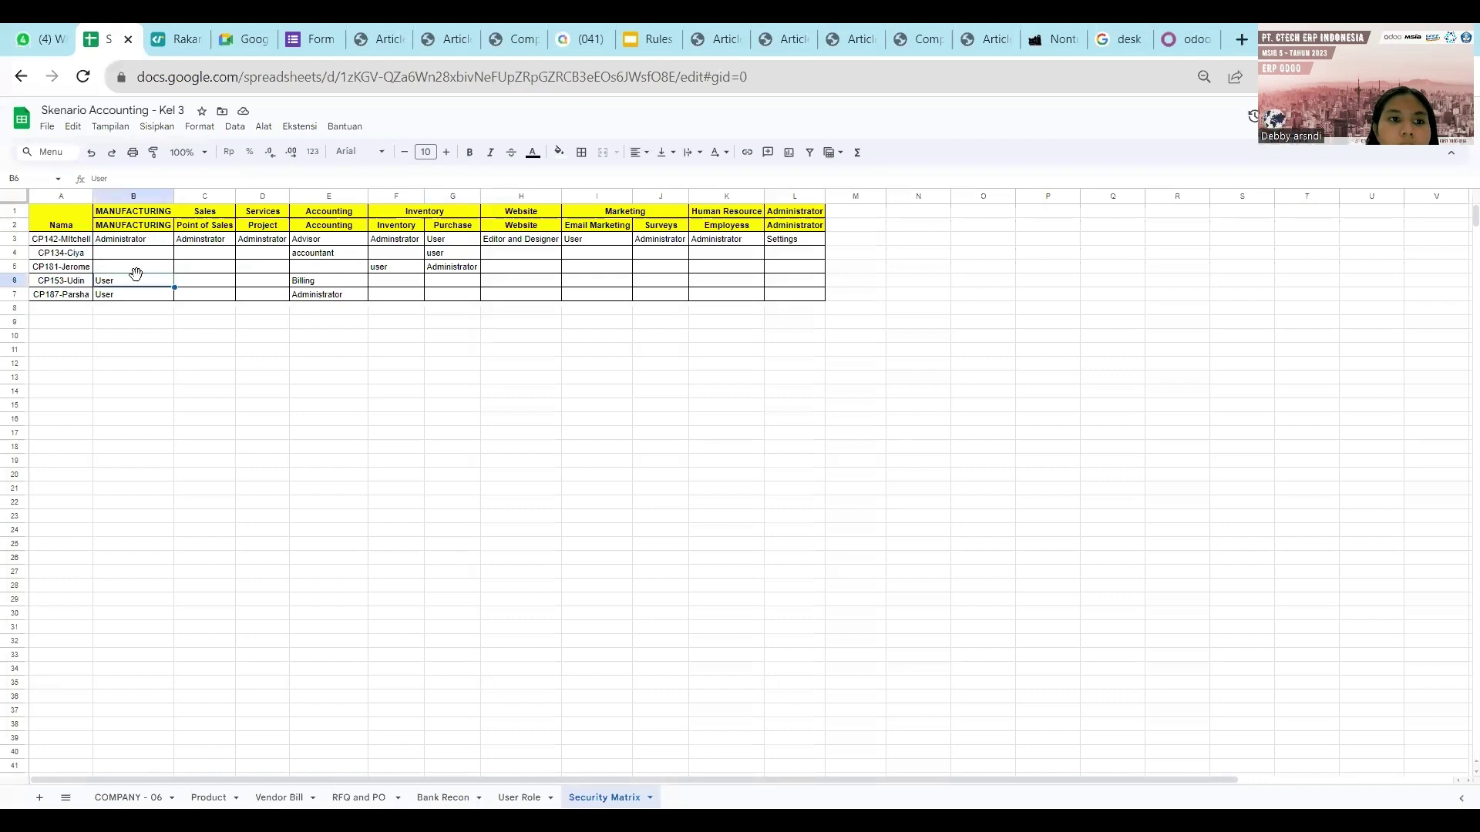
click(518, 797)
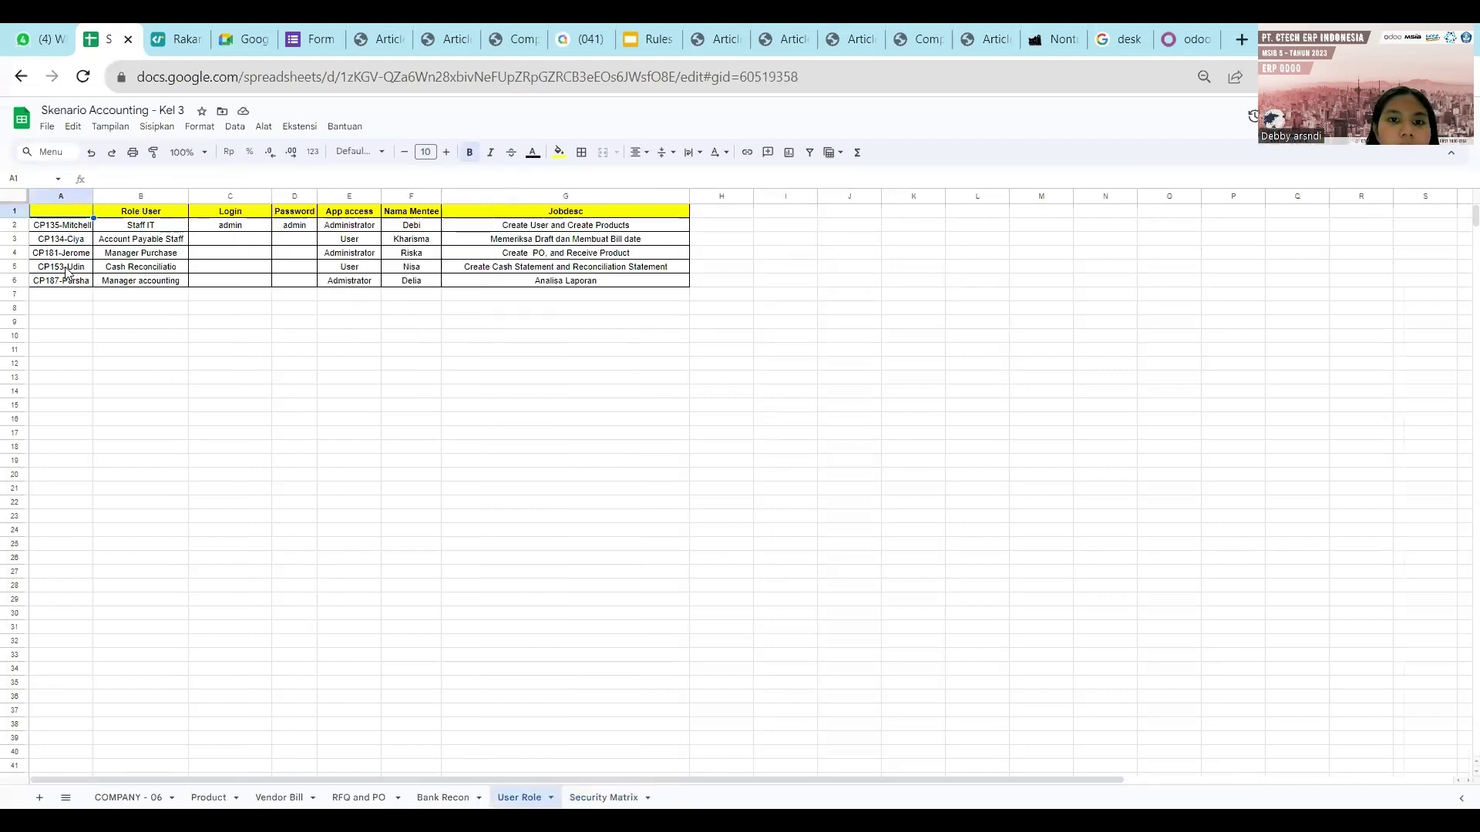
double_click(67, 269)
key(BackSpace)
key(BackSpace)
key(BackSpace)
key(BackSpace)
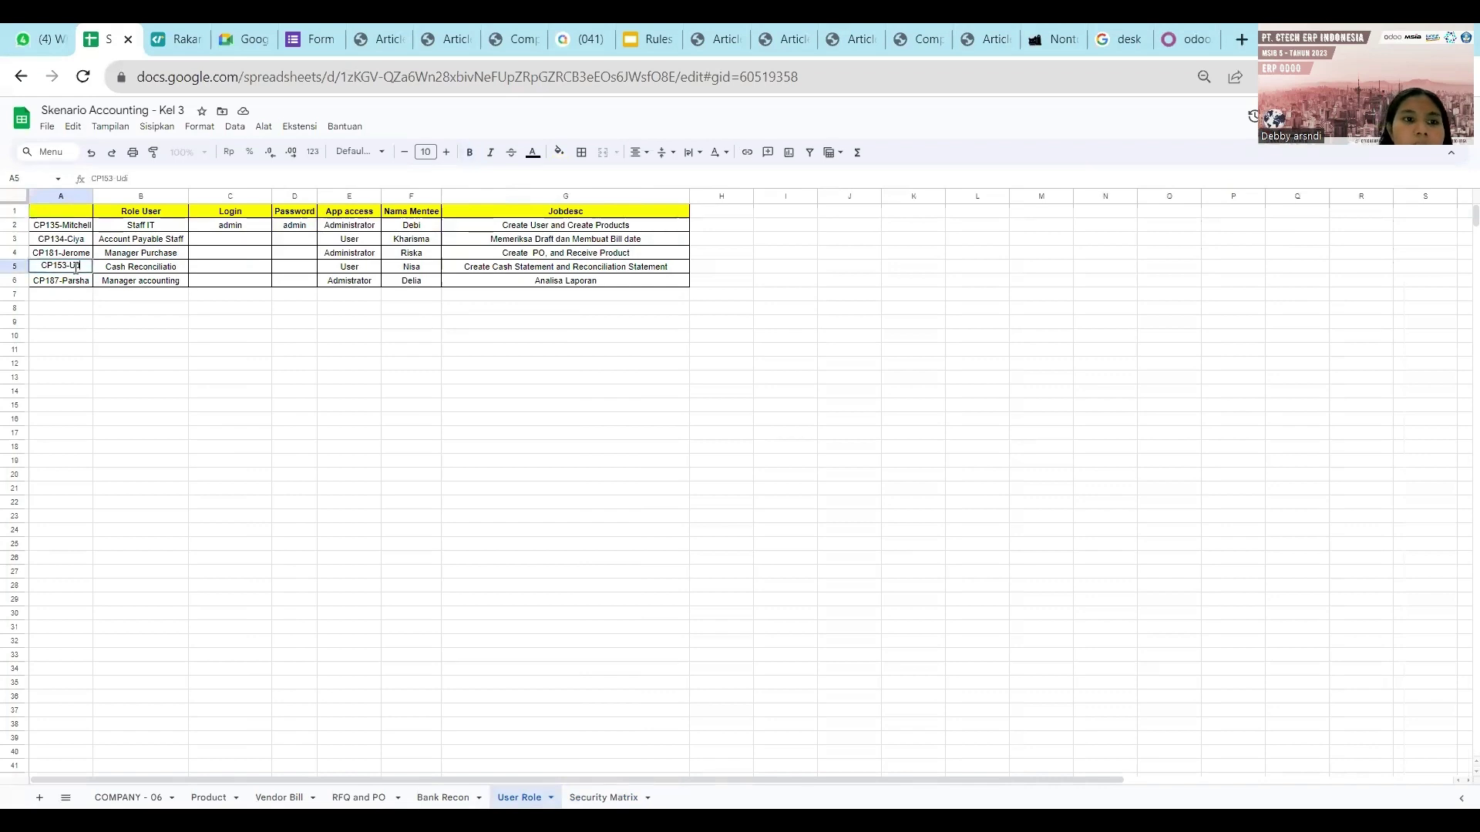
text(R)
key(BackSpace)
text(T)
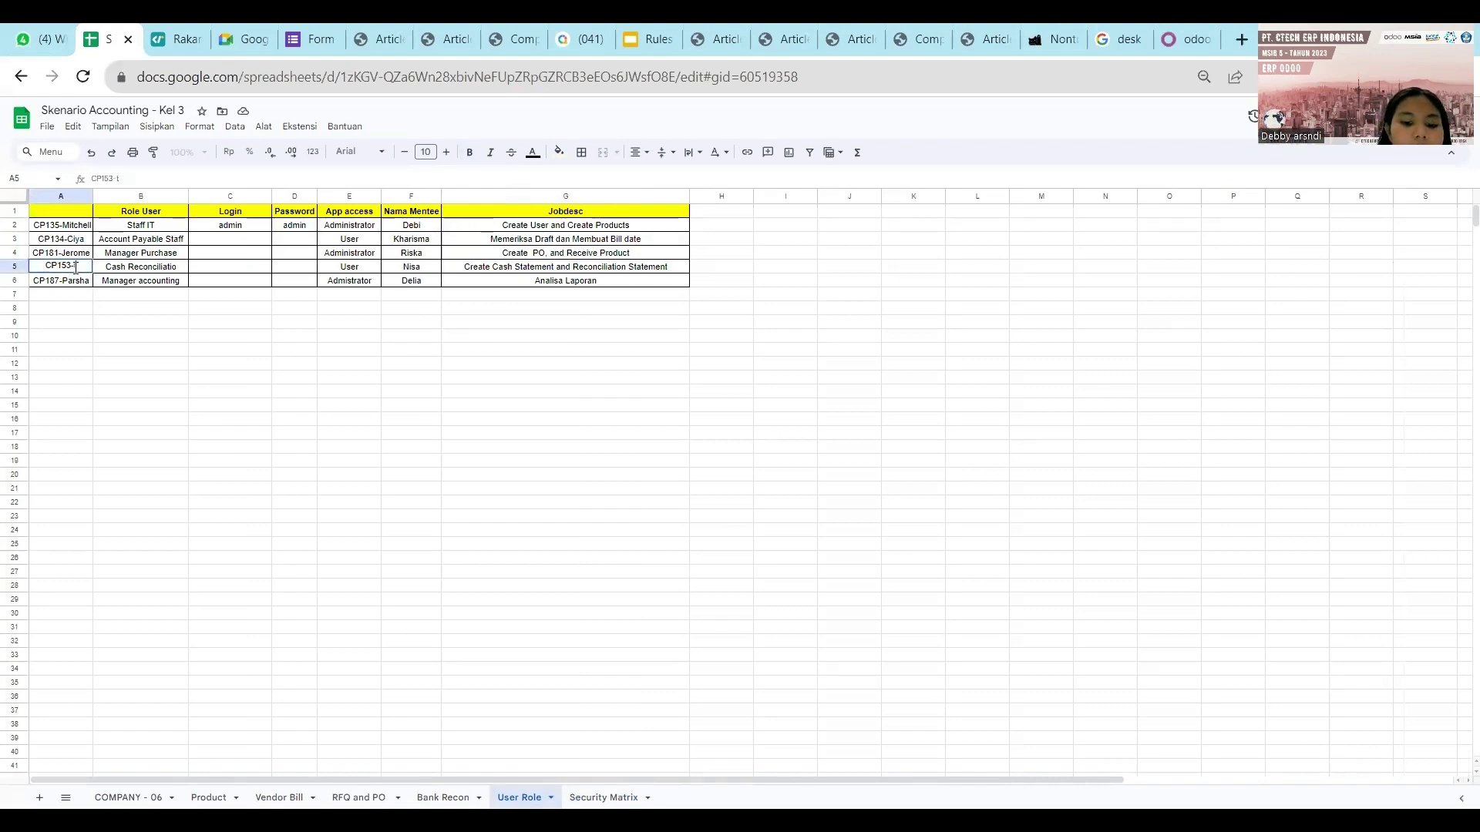
text(ari)
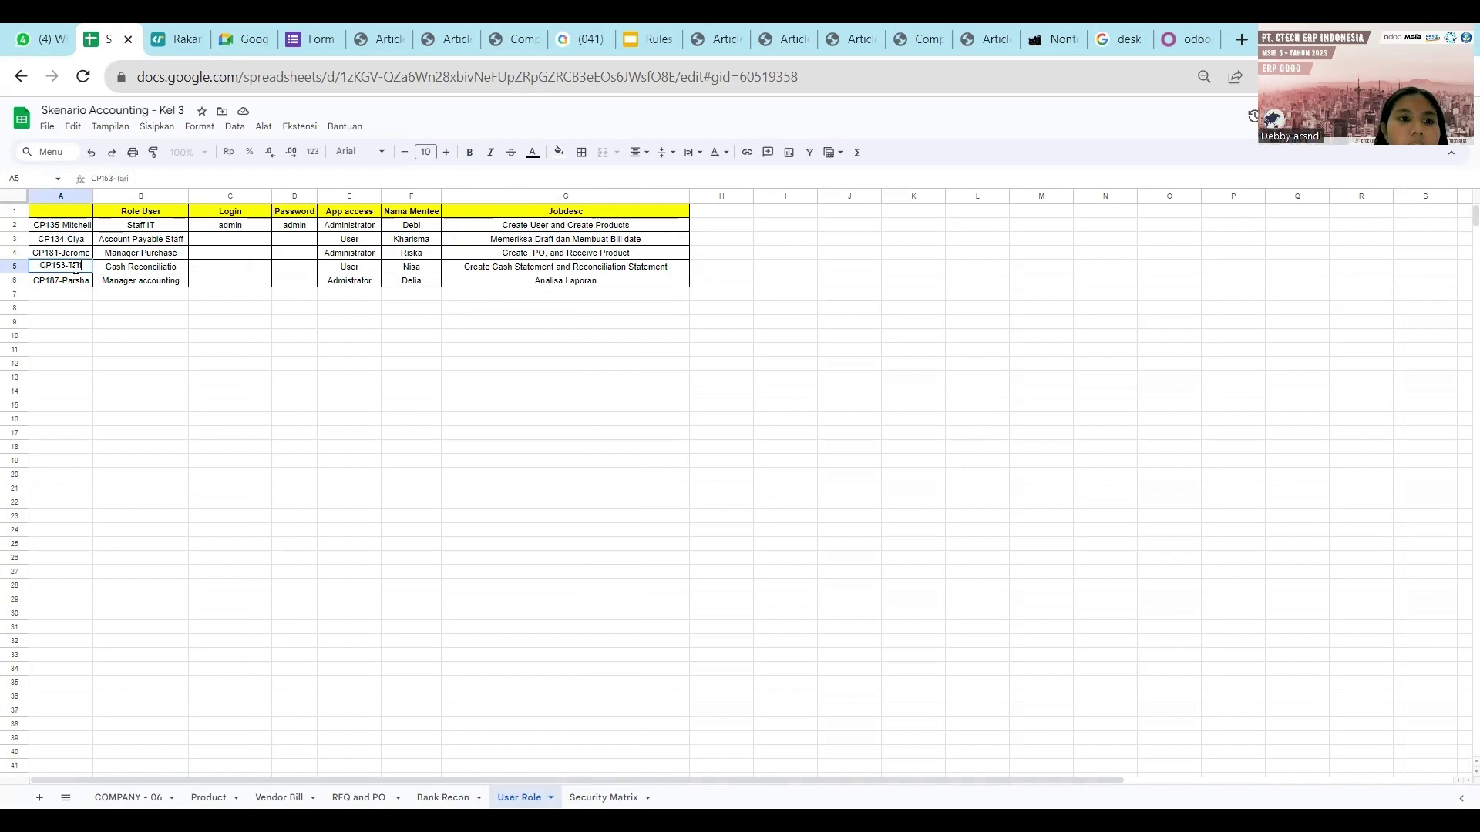
click(162, 270)
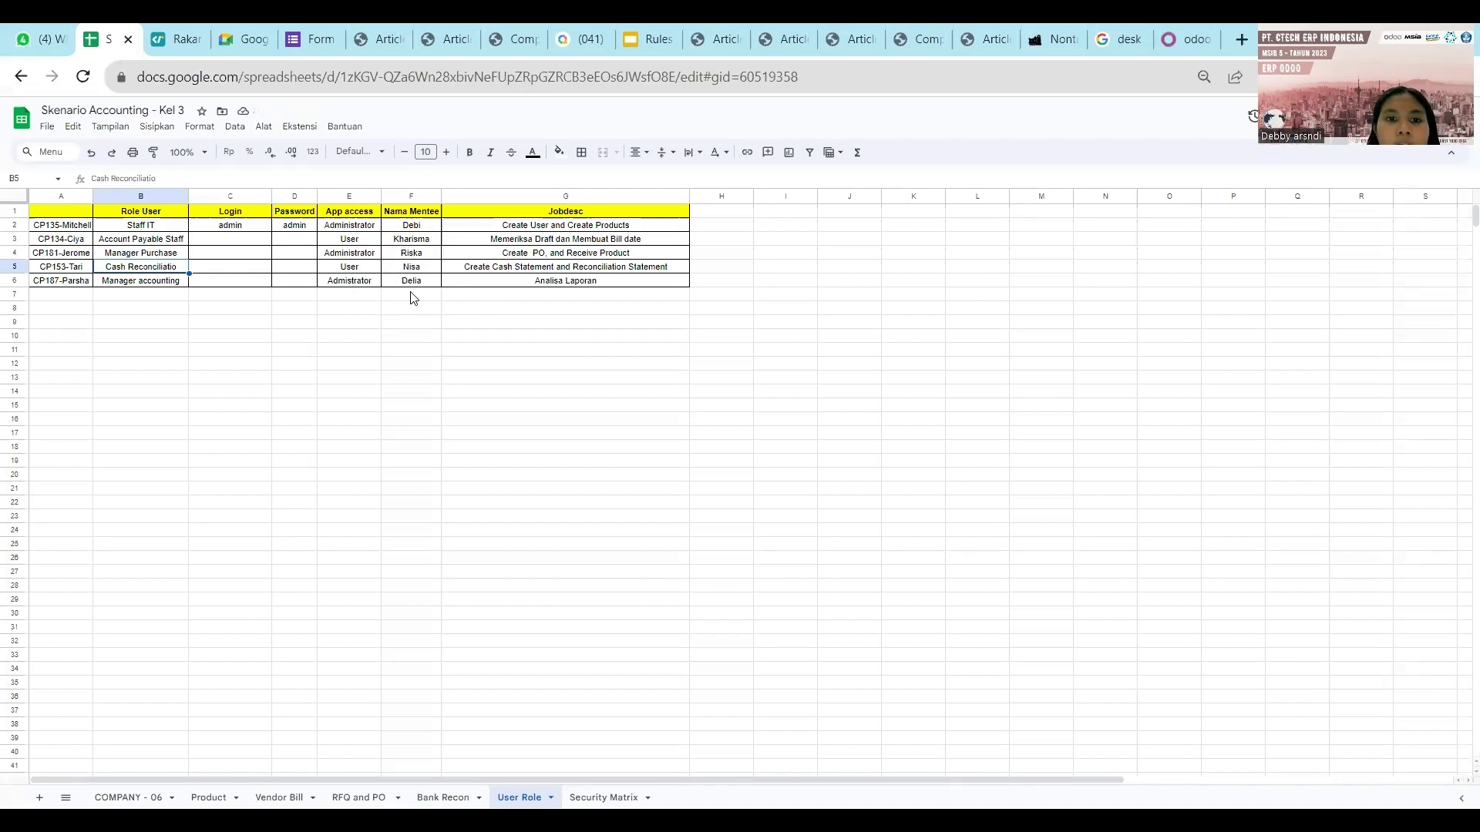
On the Security Matrix sheet, delete User from B6 and apply the same name change in A6.
click(604, 798)
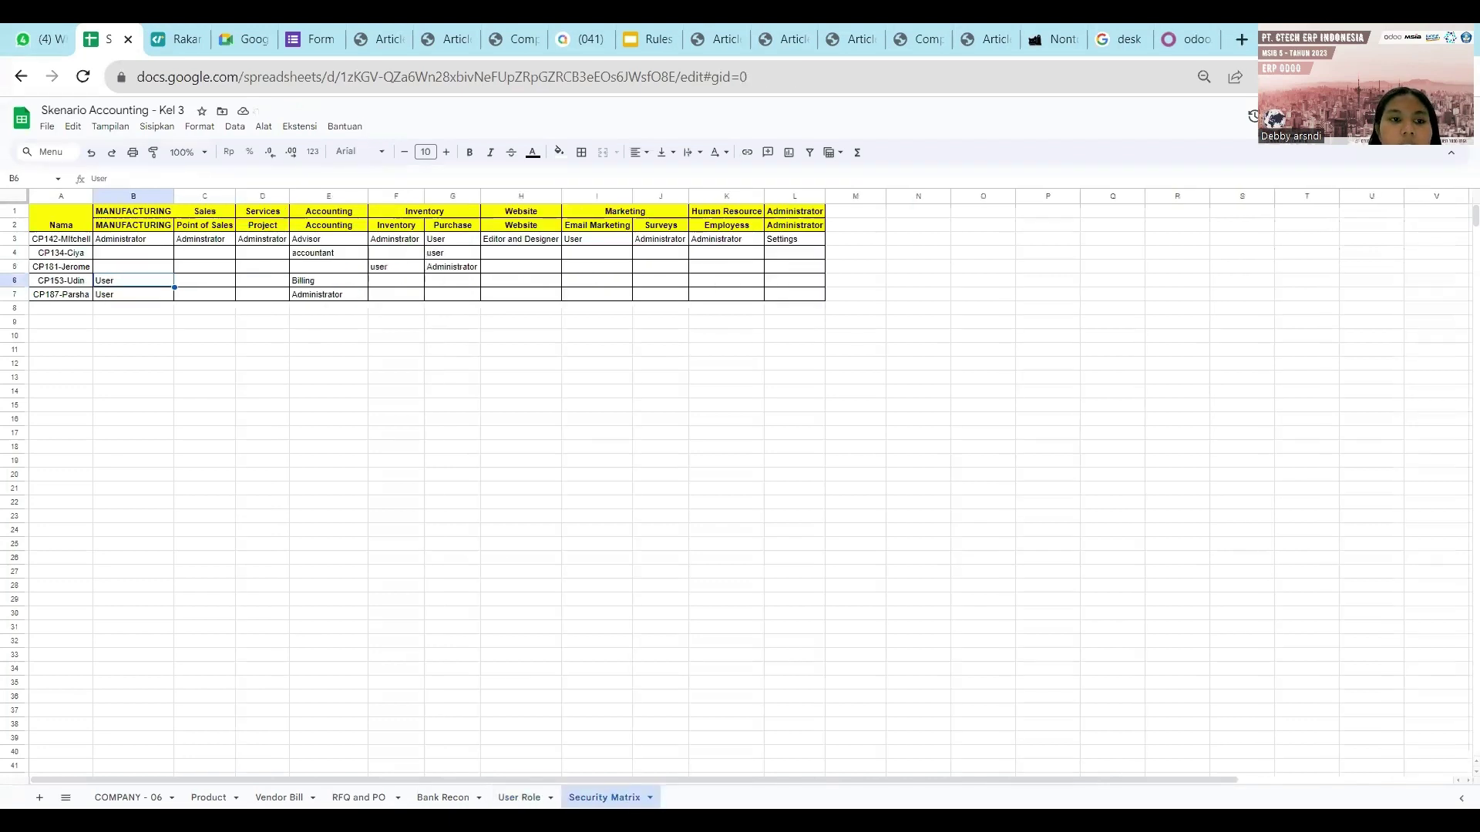
double_click(131, 282)
key(BackSpace)
key(BackSpace)
key(BackSpace)
key(BackSpace)
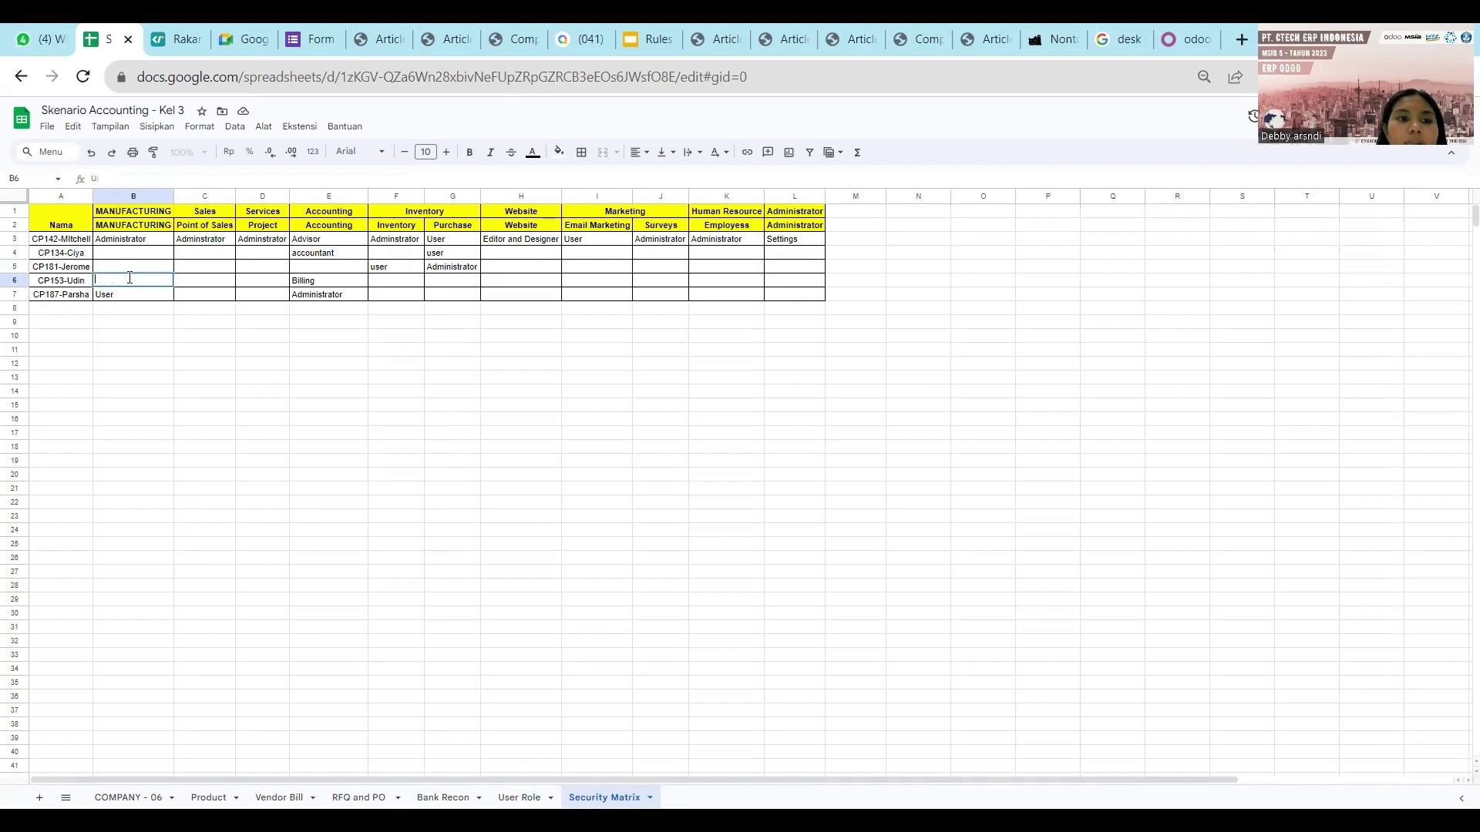
double_click(81, 282)
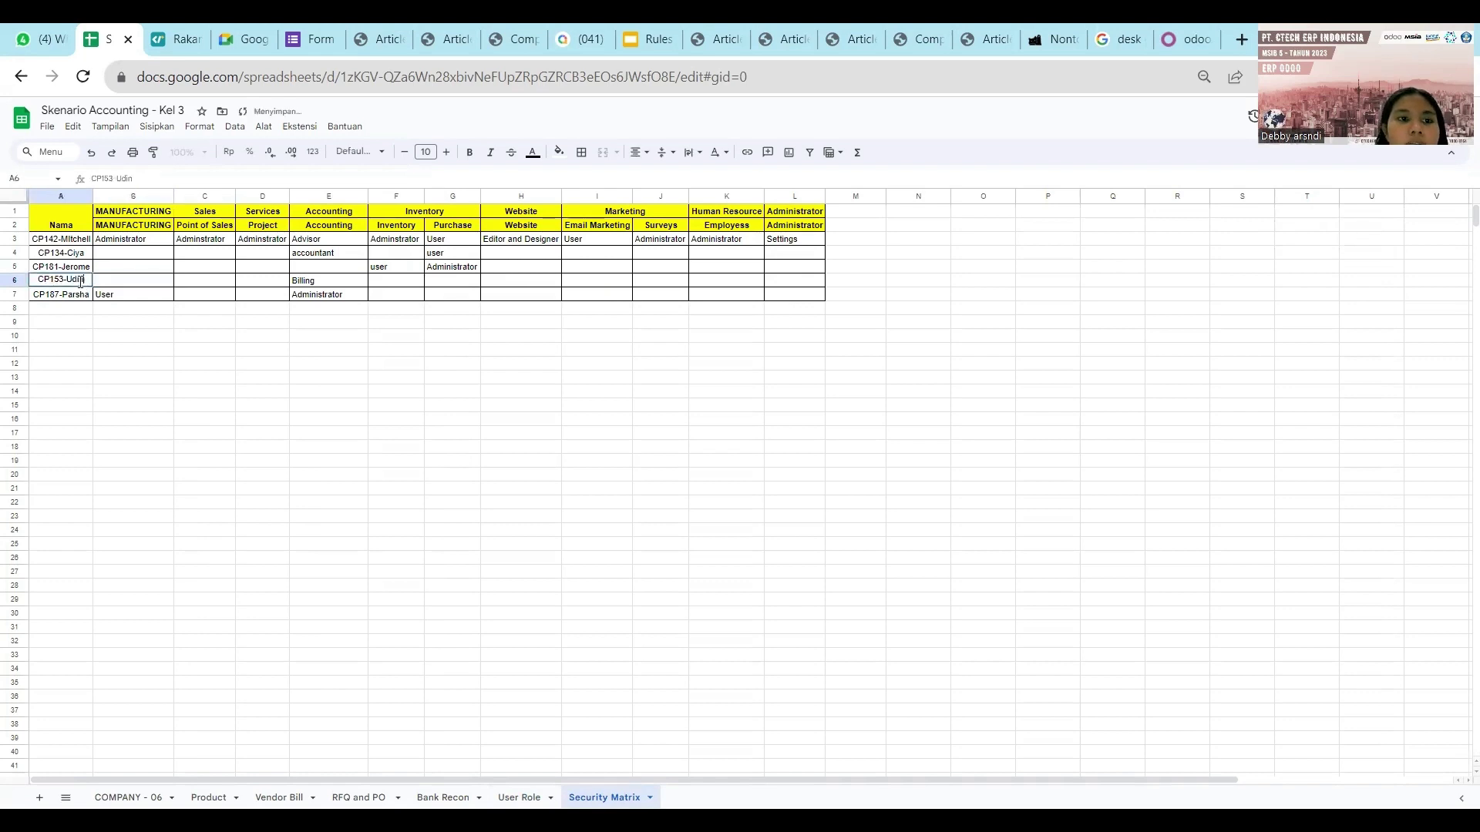
key(BackSpace)
key(BackSpace)
key(BackSpace)
key(BackSpace)
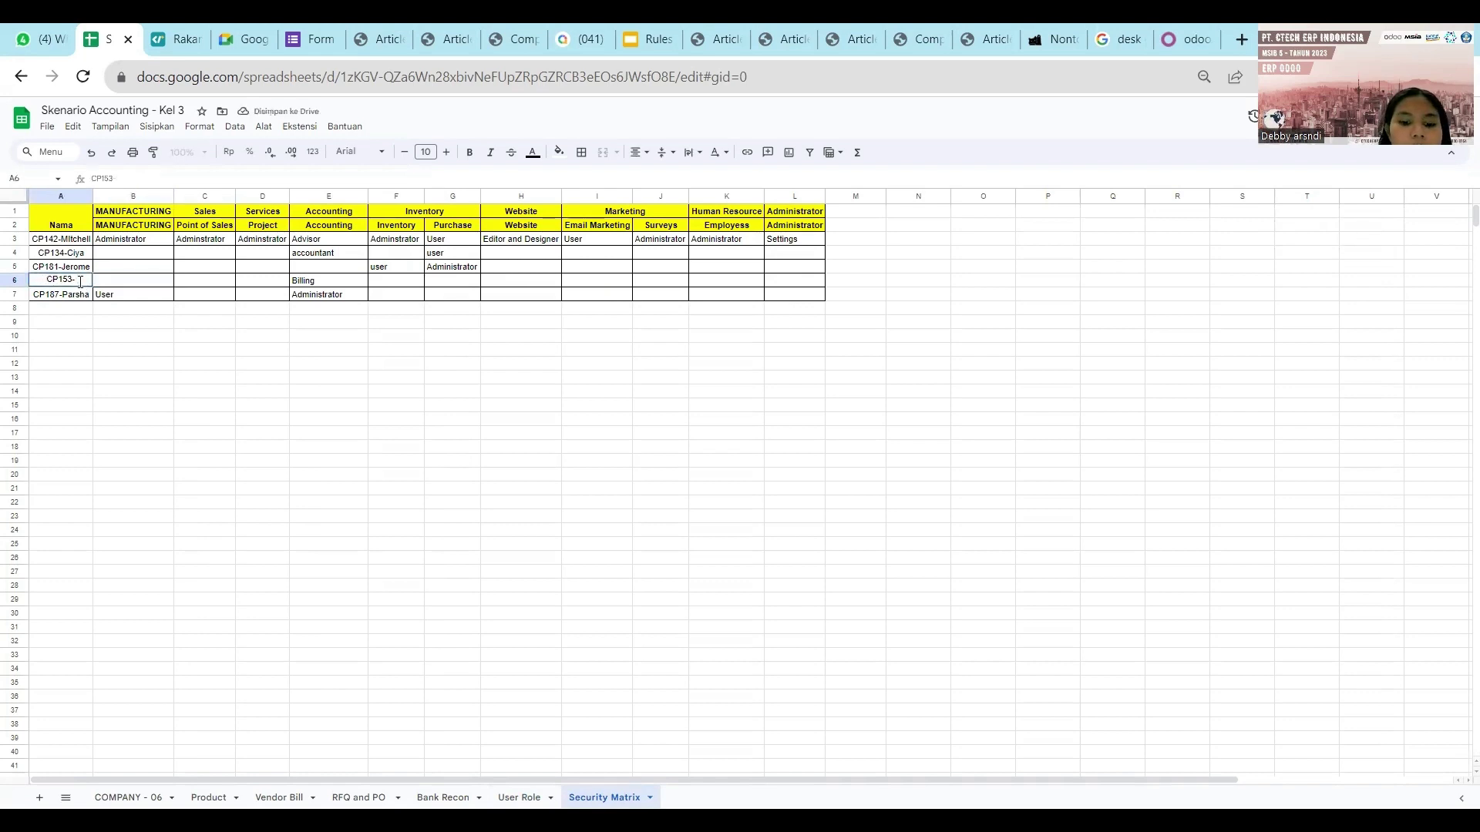
text(Tari)
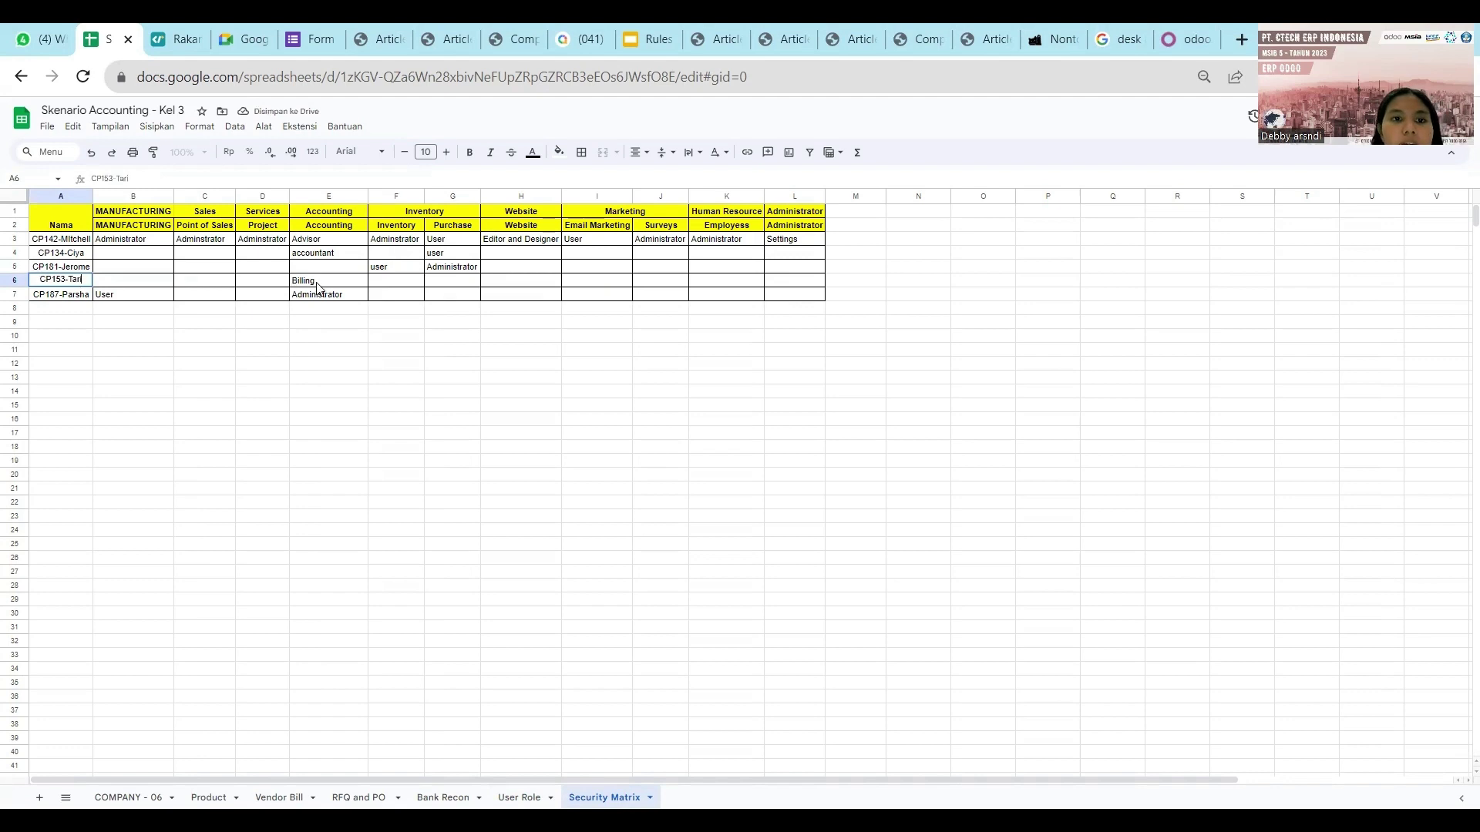
click(320, 284)
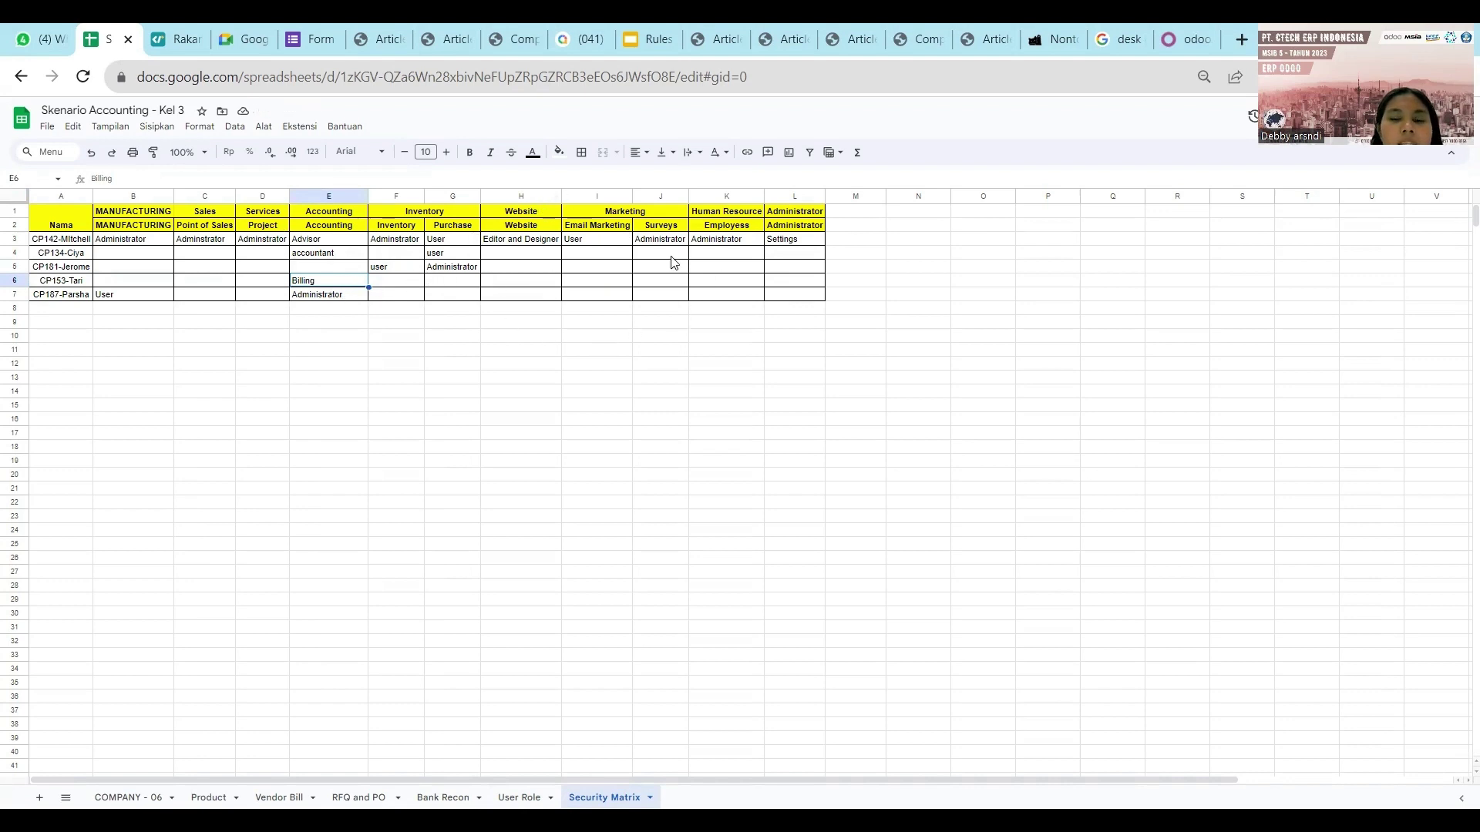
Set the user's Accounting access to Billing and clear Sales, Manufacturing, Email Marketing and Surveys.
click(1185, 39)
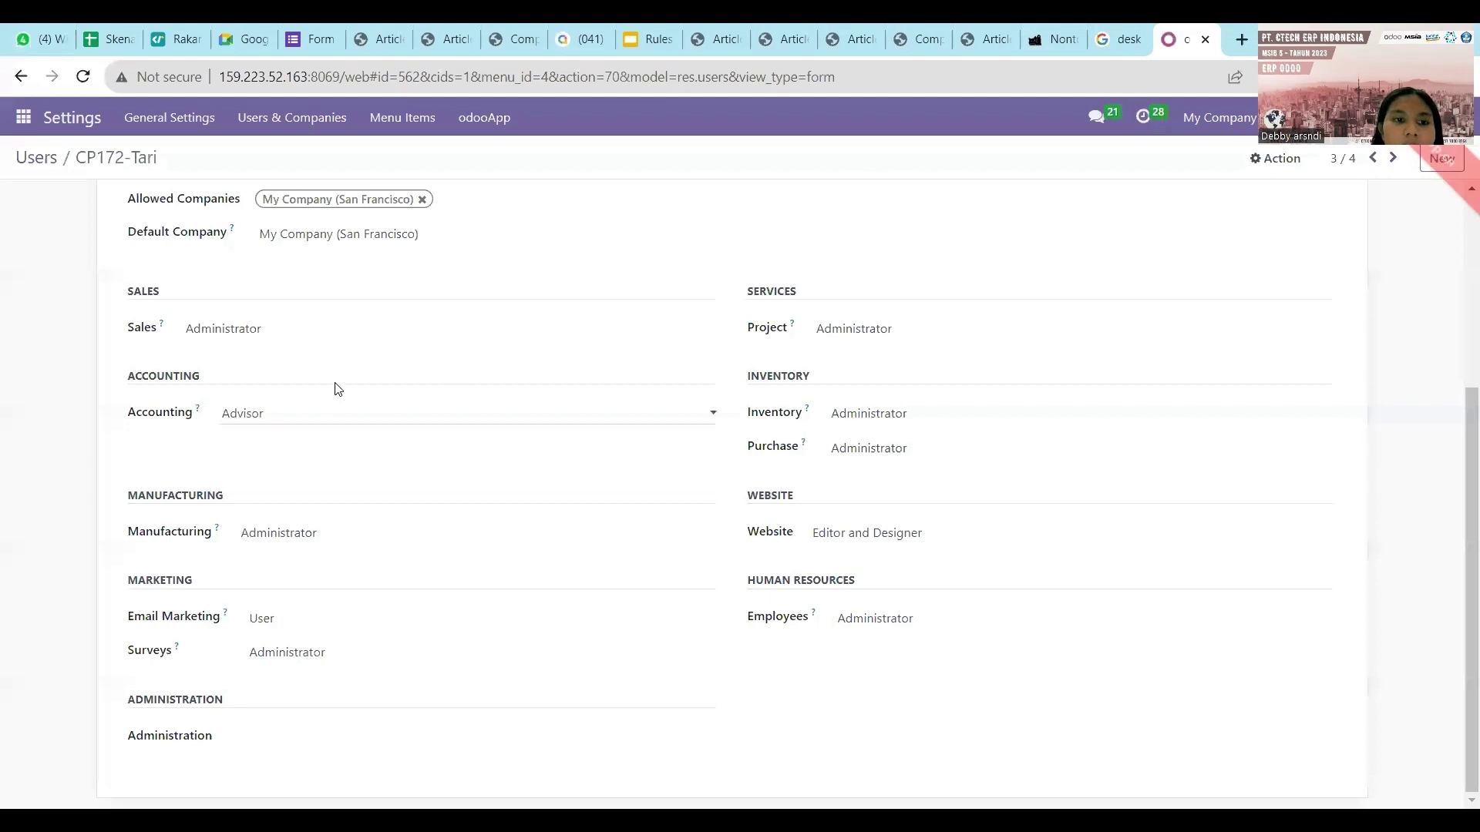
click(341, 343)
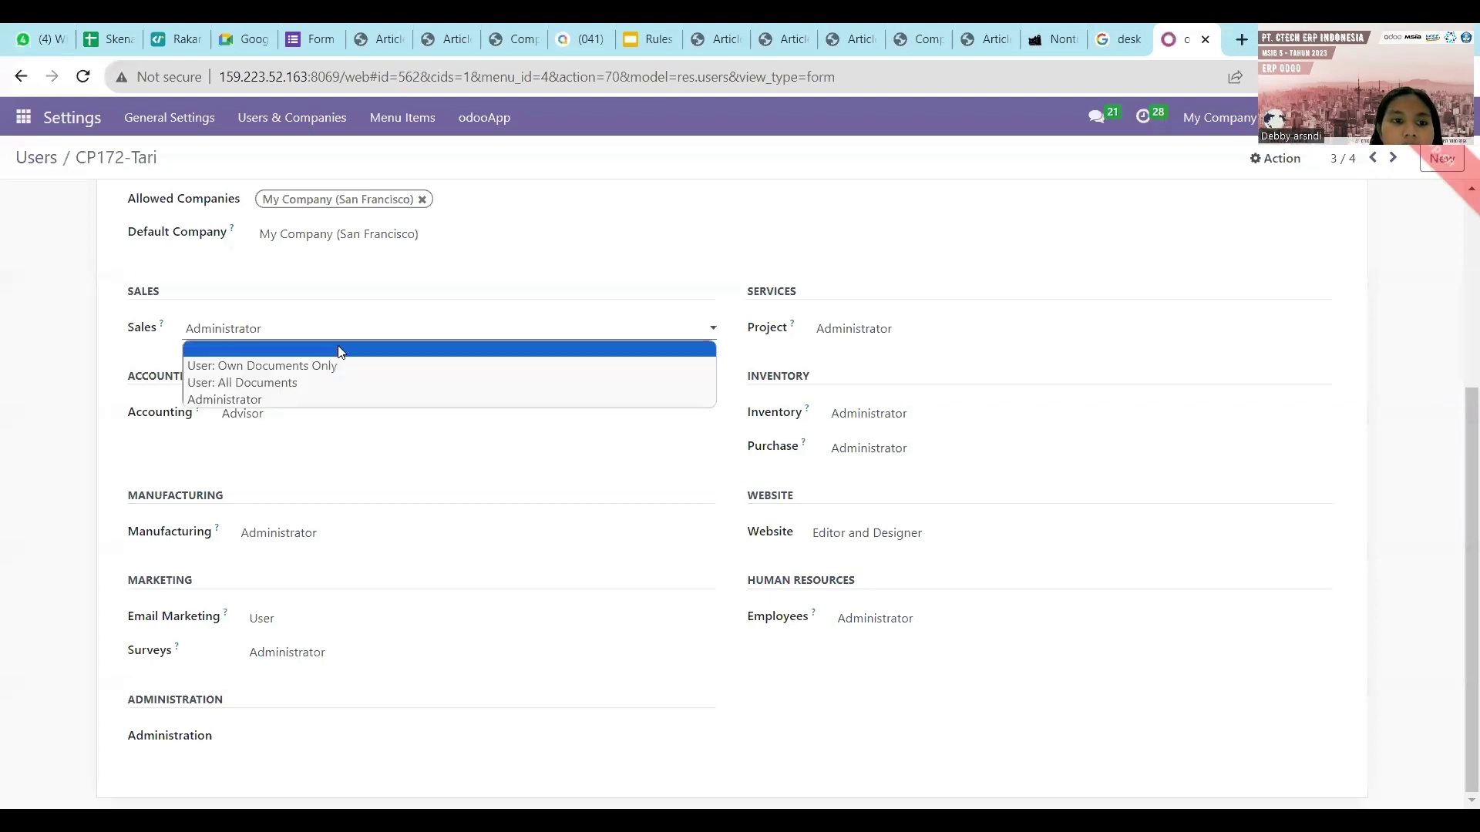
click(342, 350)
click(319, 495)
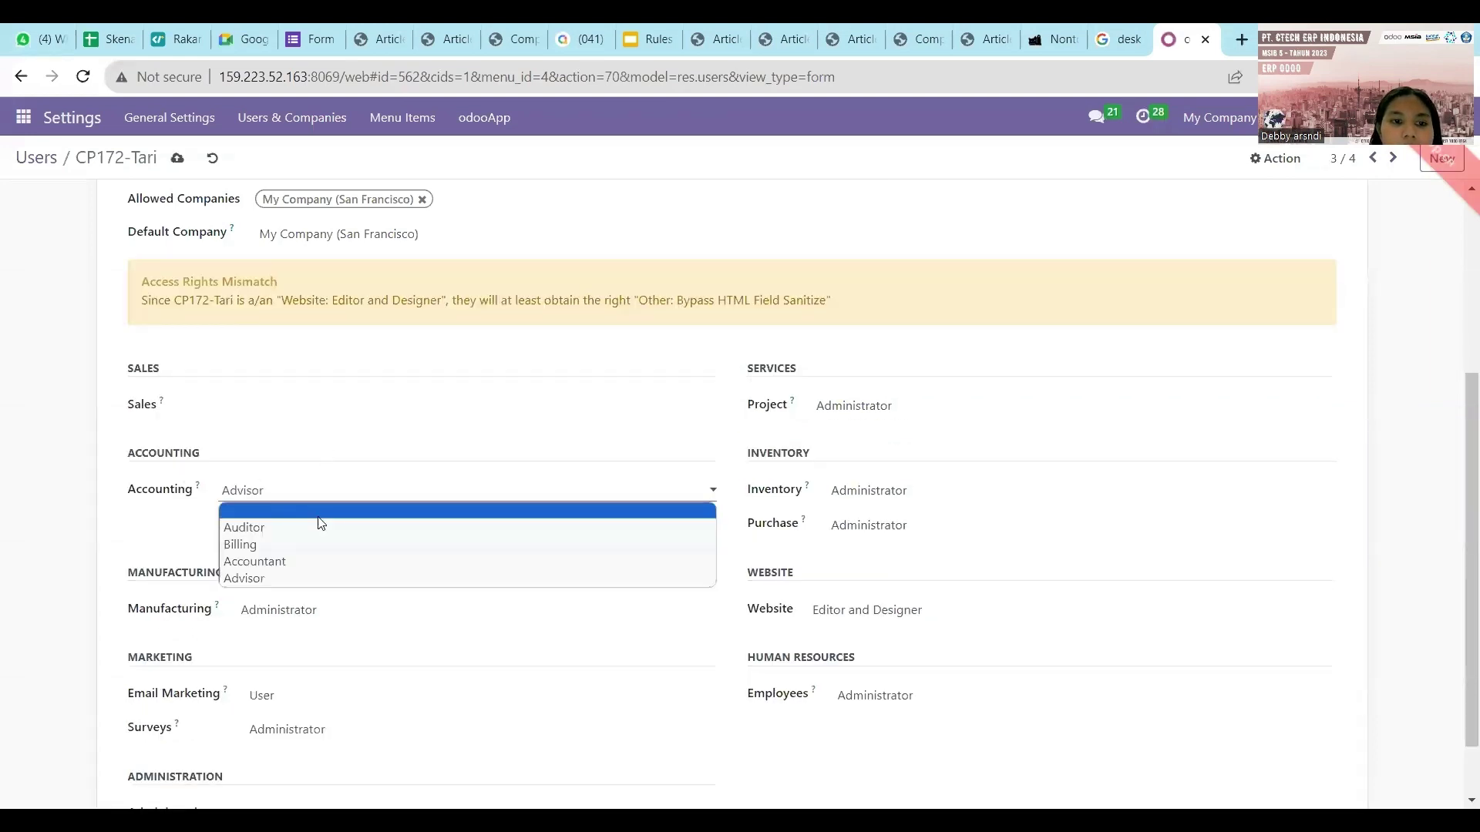
click(318, 514)
click(352, 612)
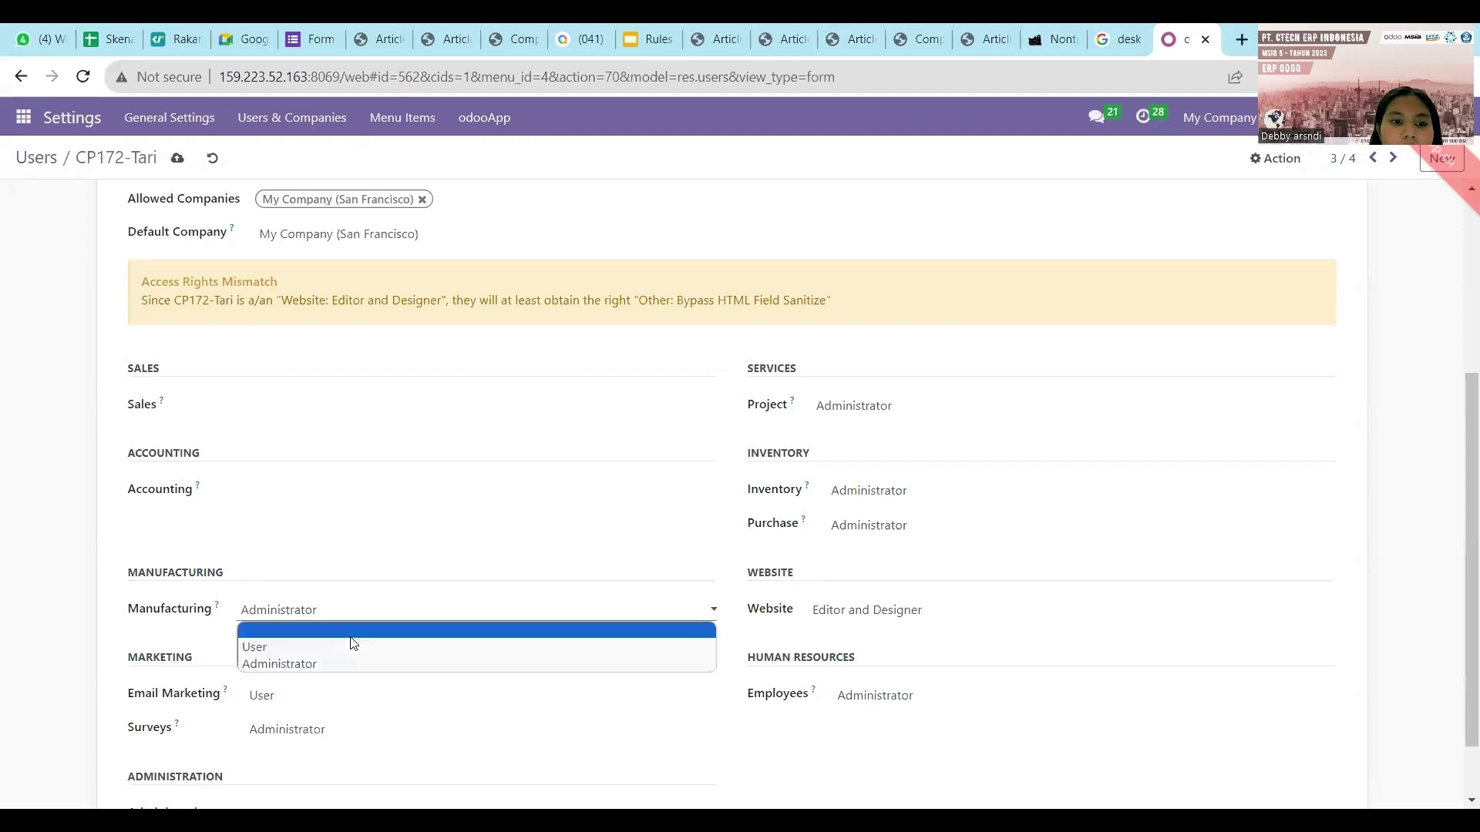
click(352, 635)
click(358, 494)
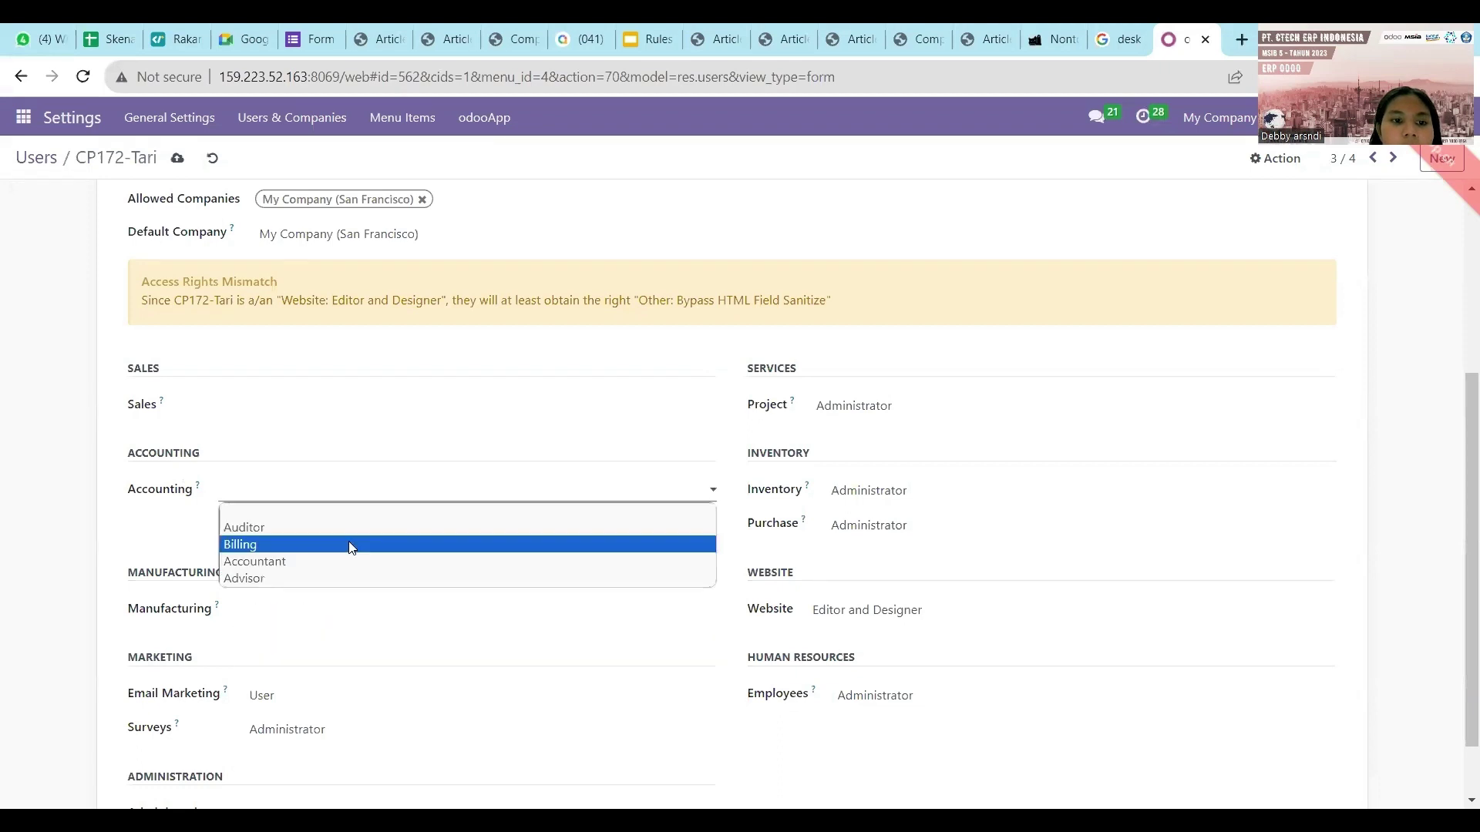
click(349, 547)
scroll(340, 570, down, 1)
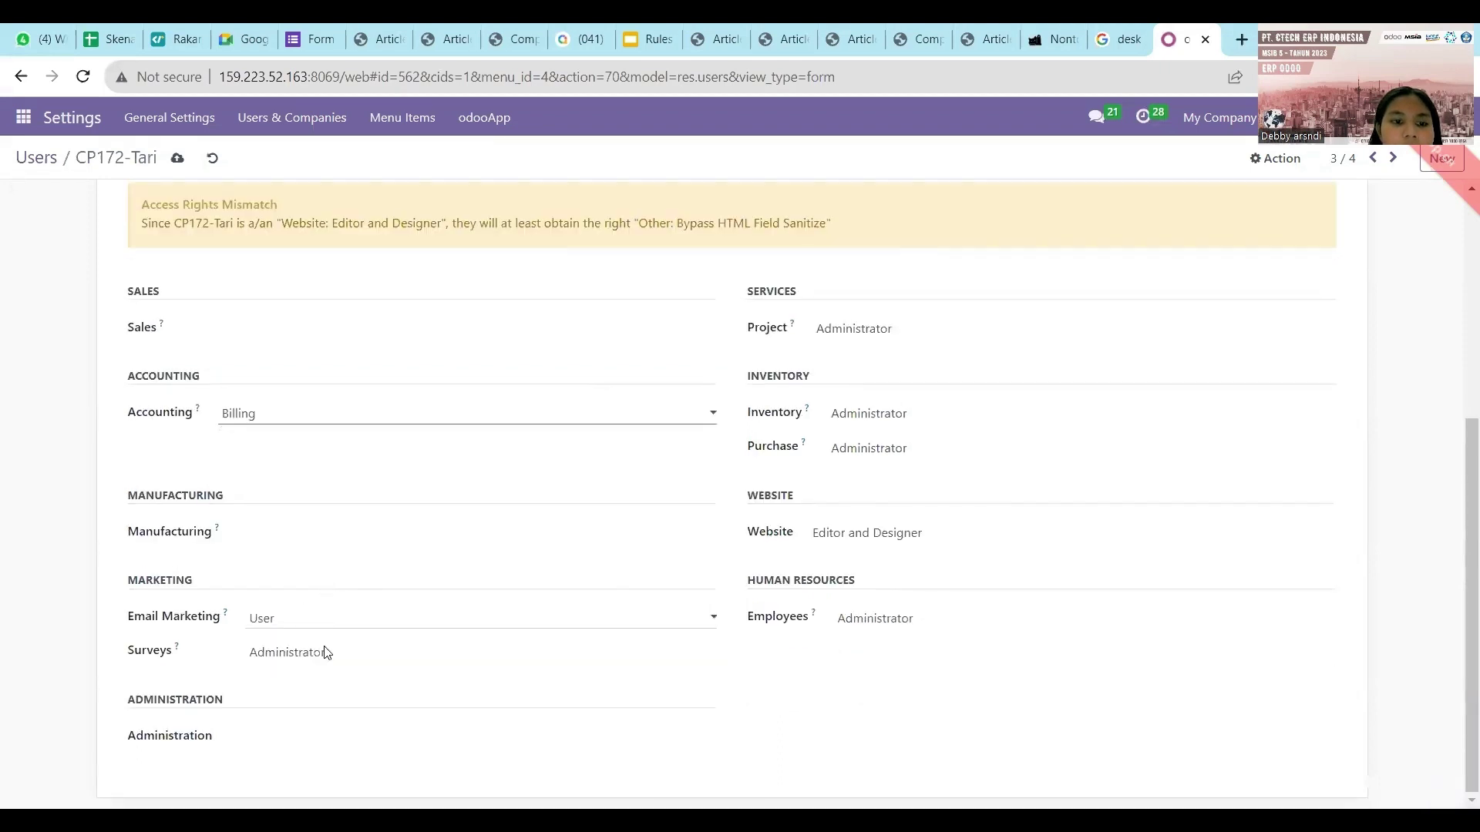
click(329, 621)
click(327, 640)
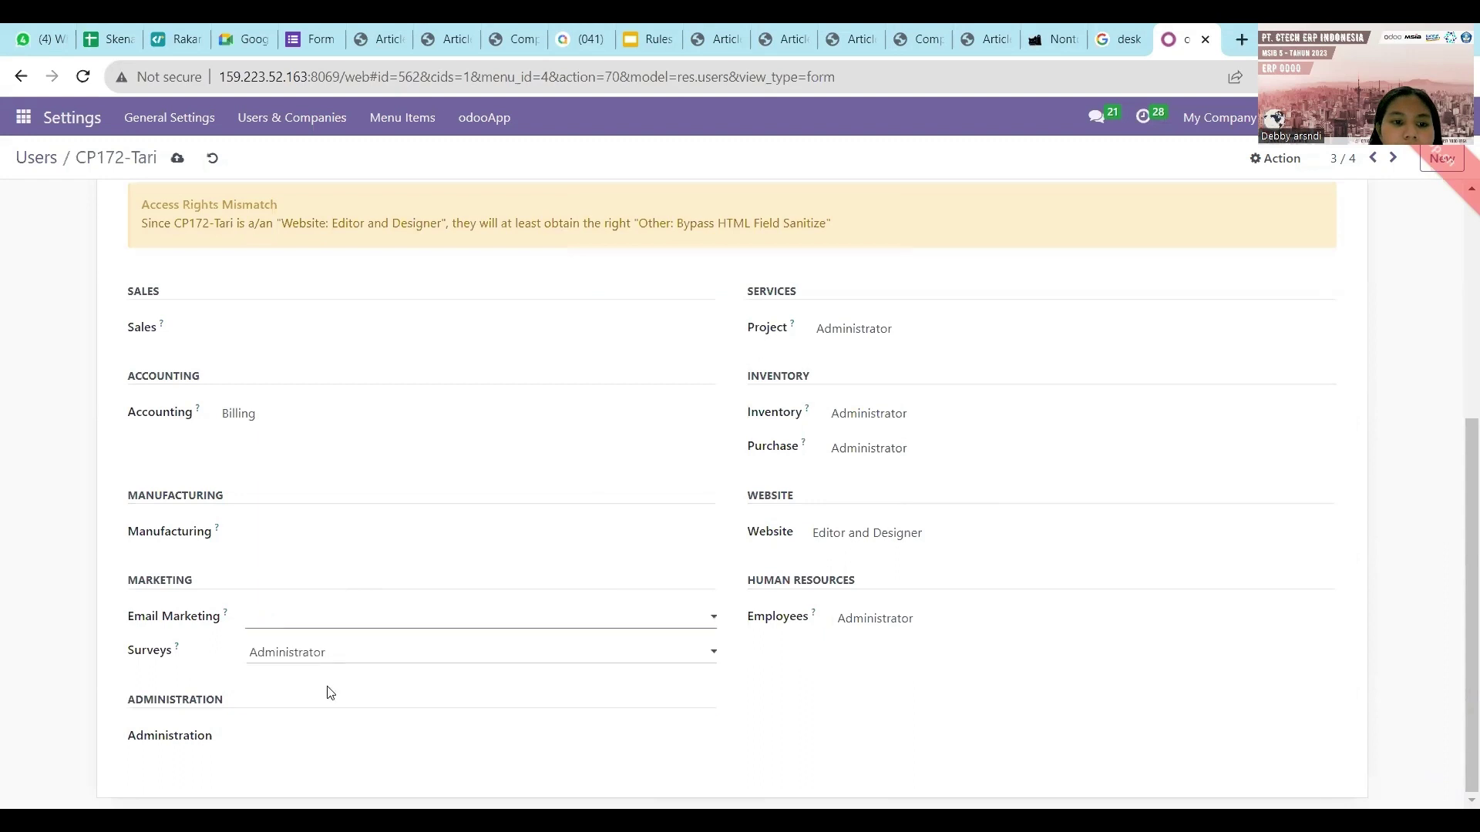
click(333, 660)
click(334, 669)
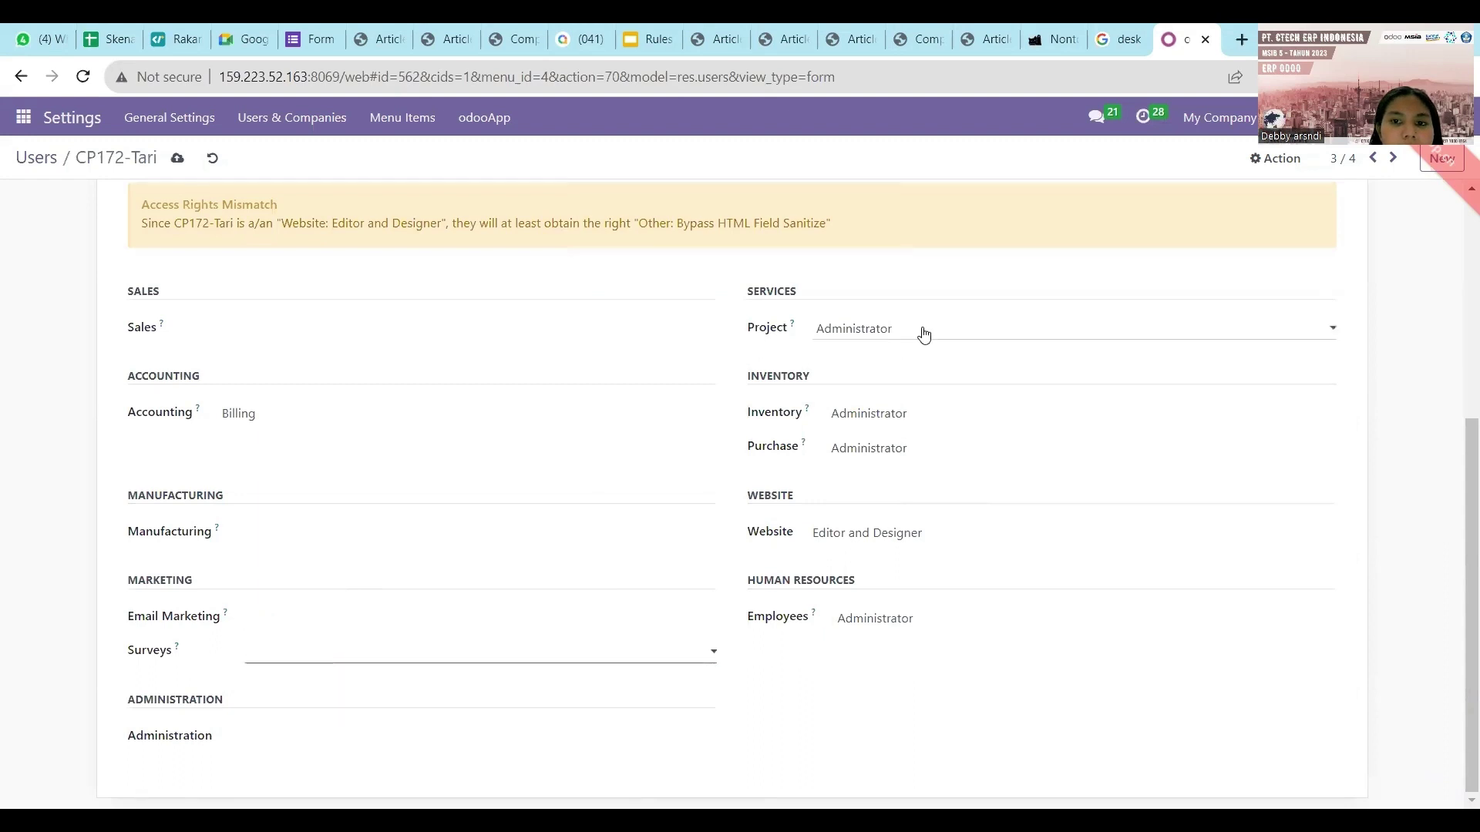
Keep Inventory at Administrator, clear Project, Purchase, Website and Employees, and save the user.
click(923, 332)
click(915, 349)
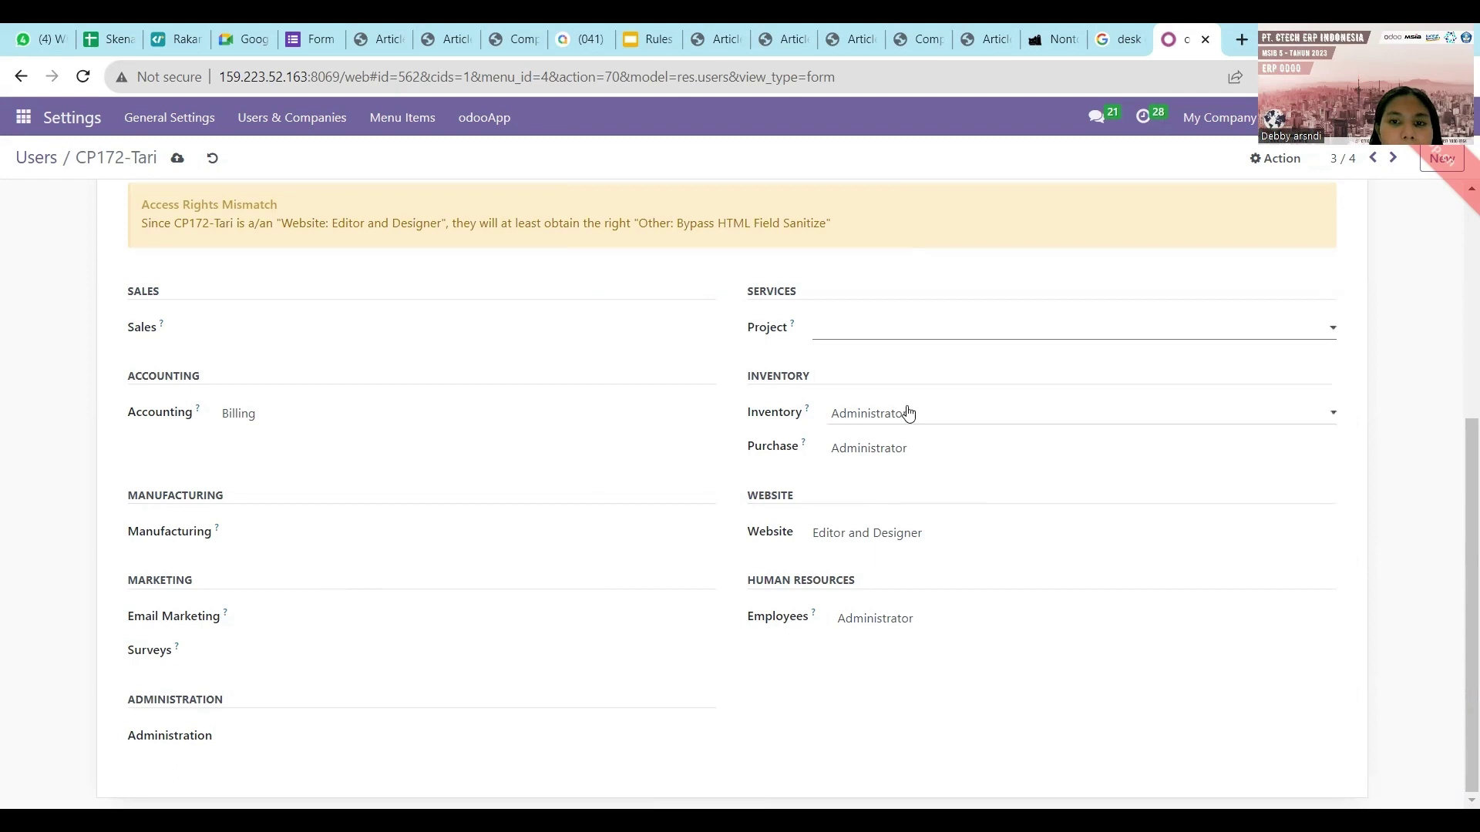
click(908, 413)
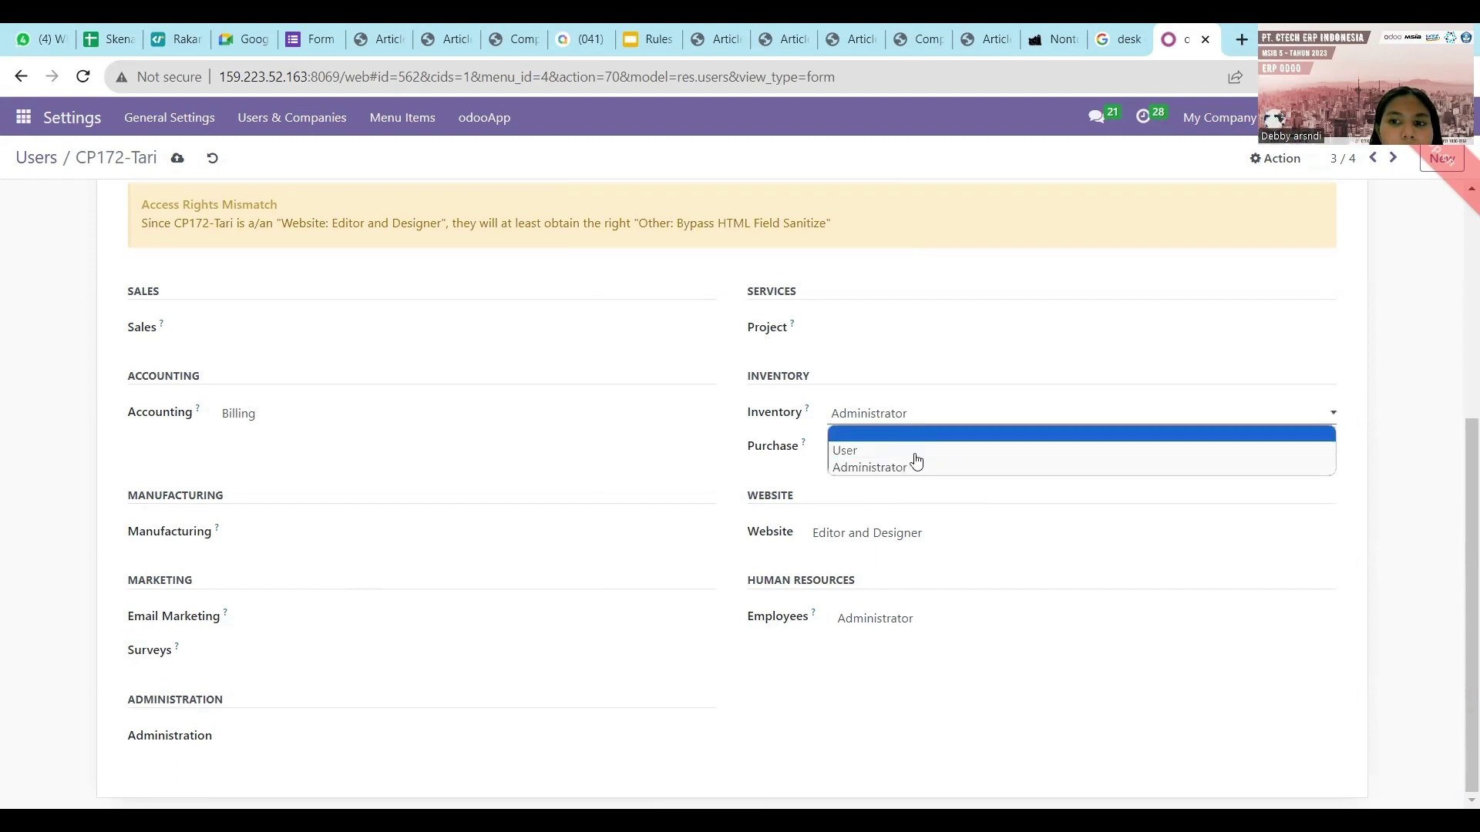
click(912, 465)
click(923, 447)
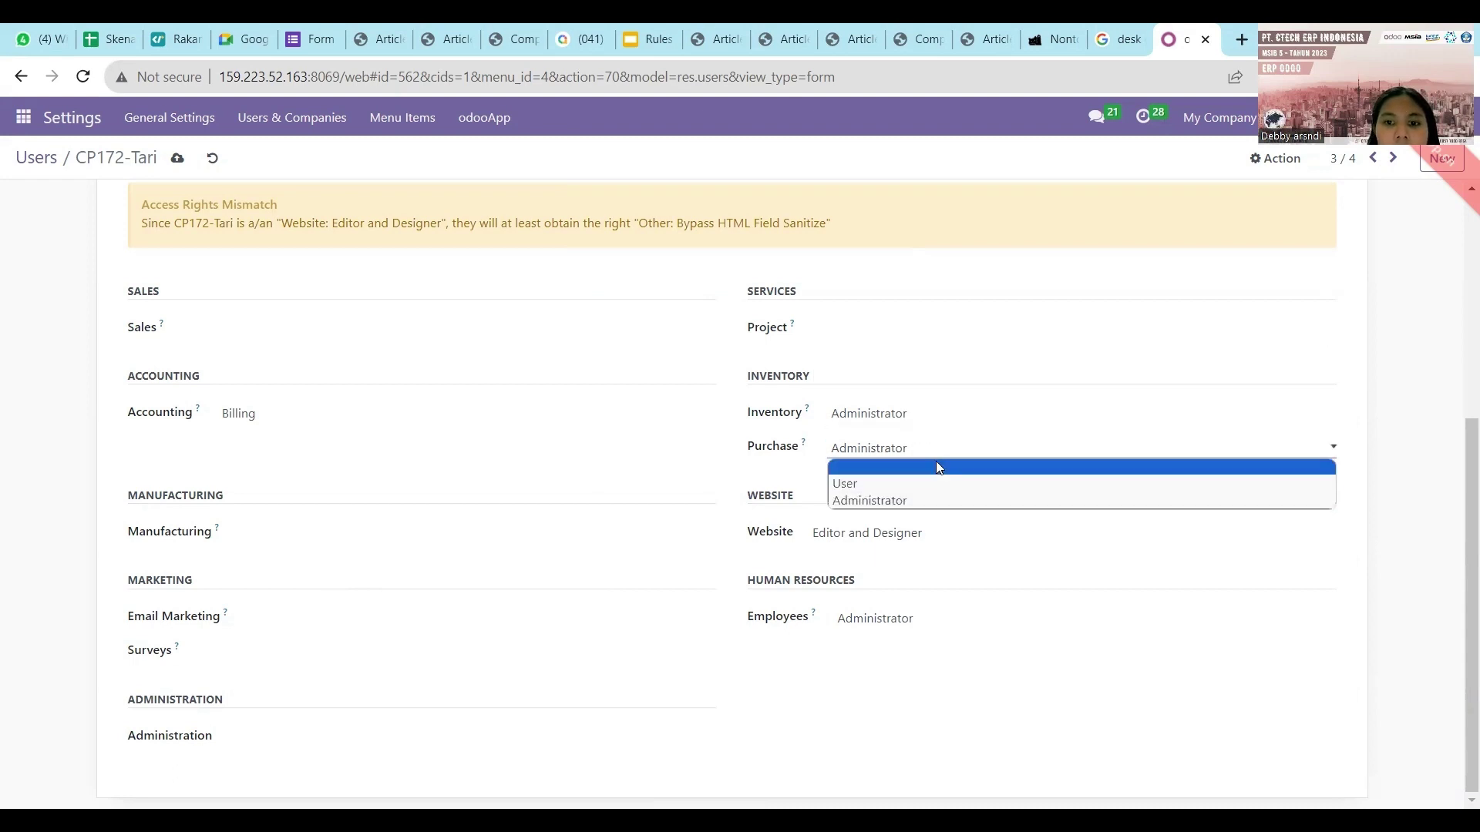
click(936, 466)
click(916, 538)
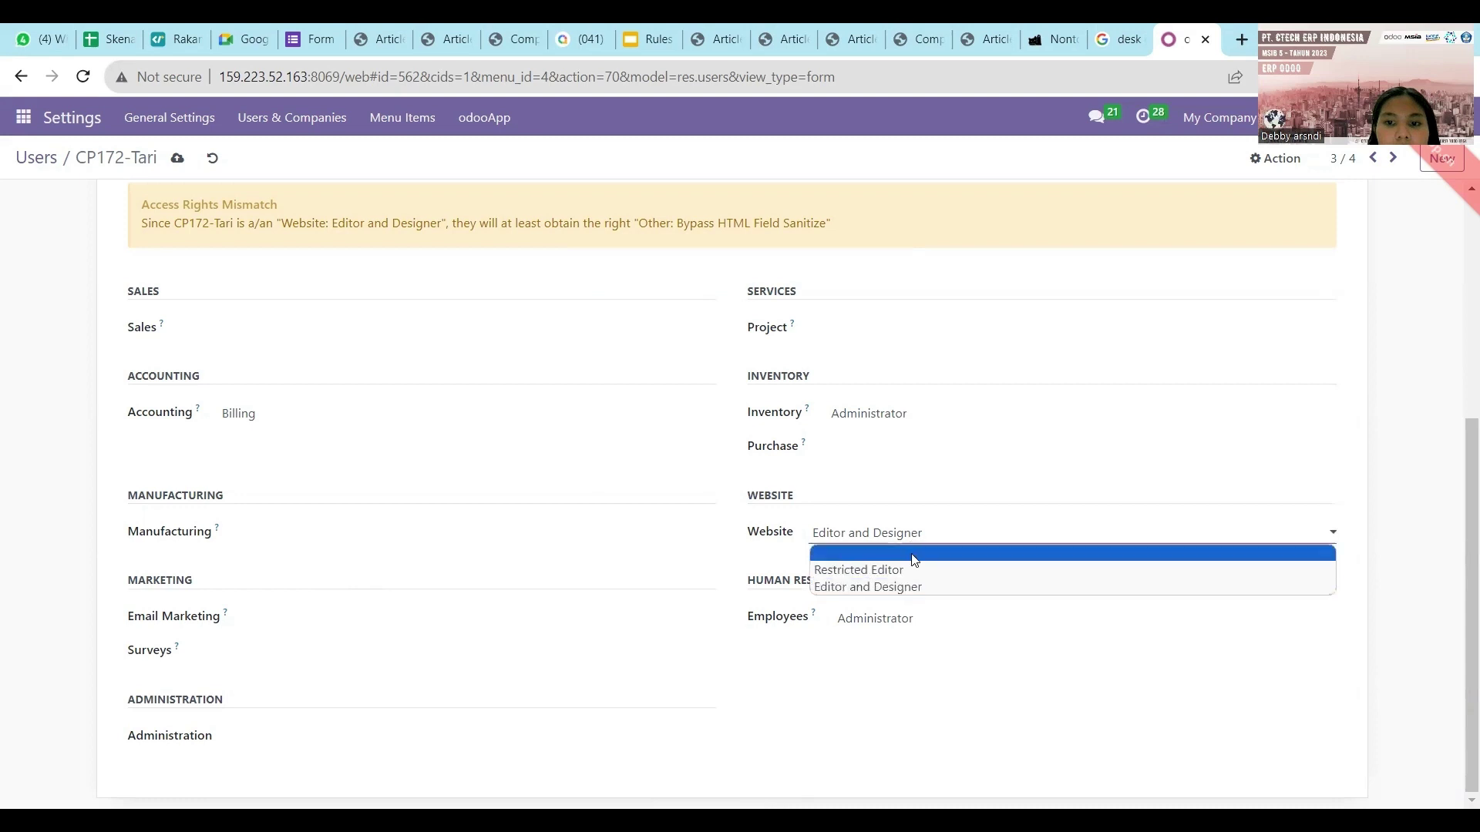
click(914, 554)
click(902, 617)
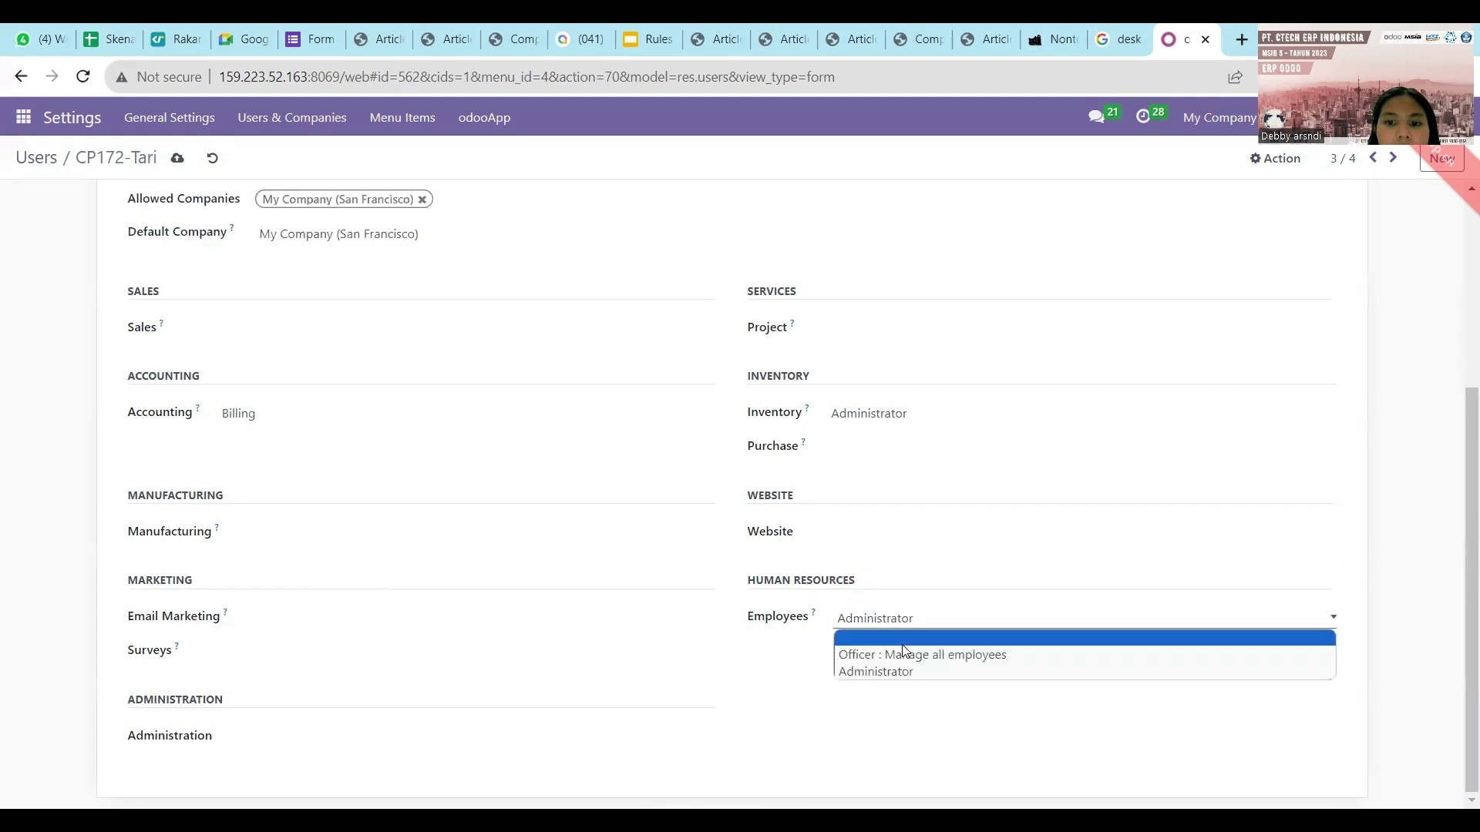
click(903, 641)
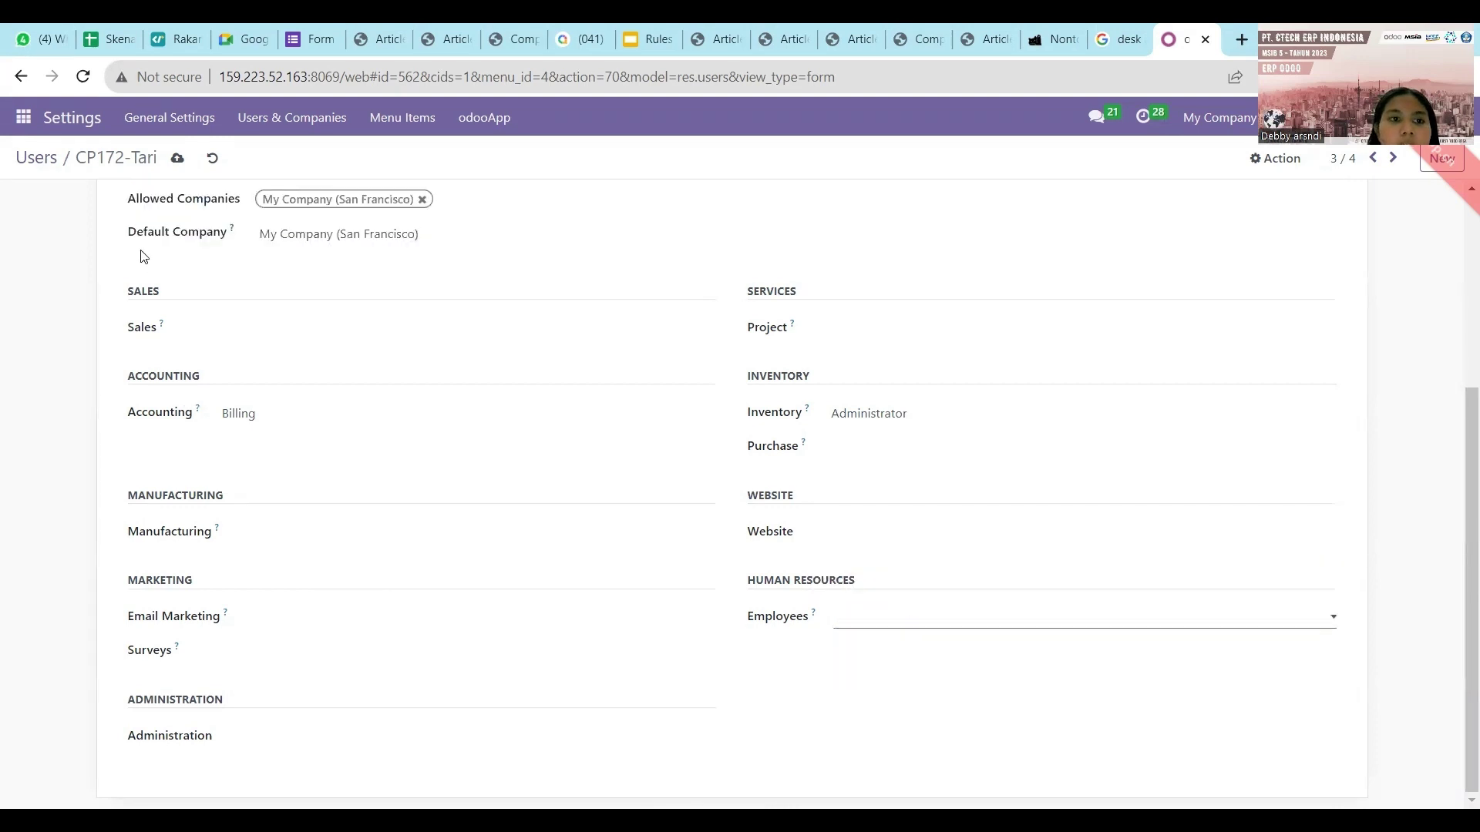
click(178, 158)
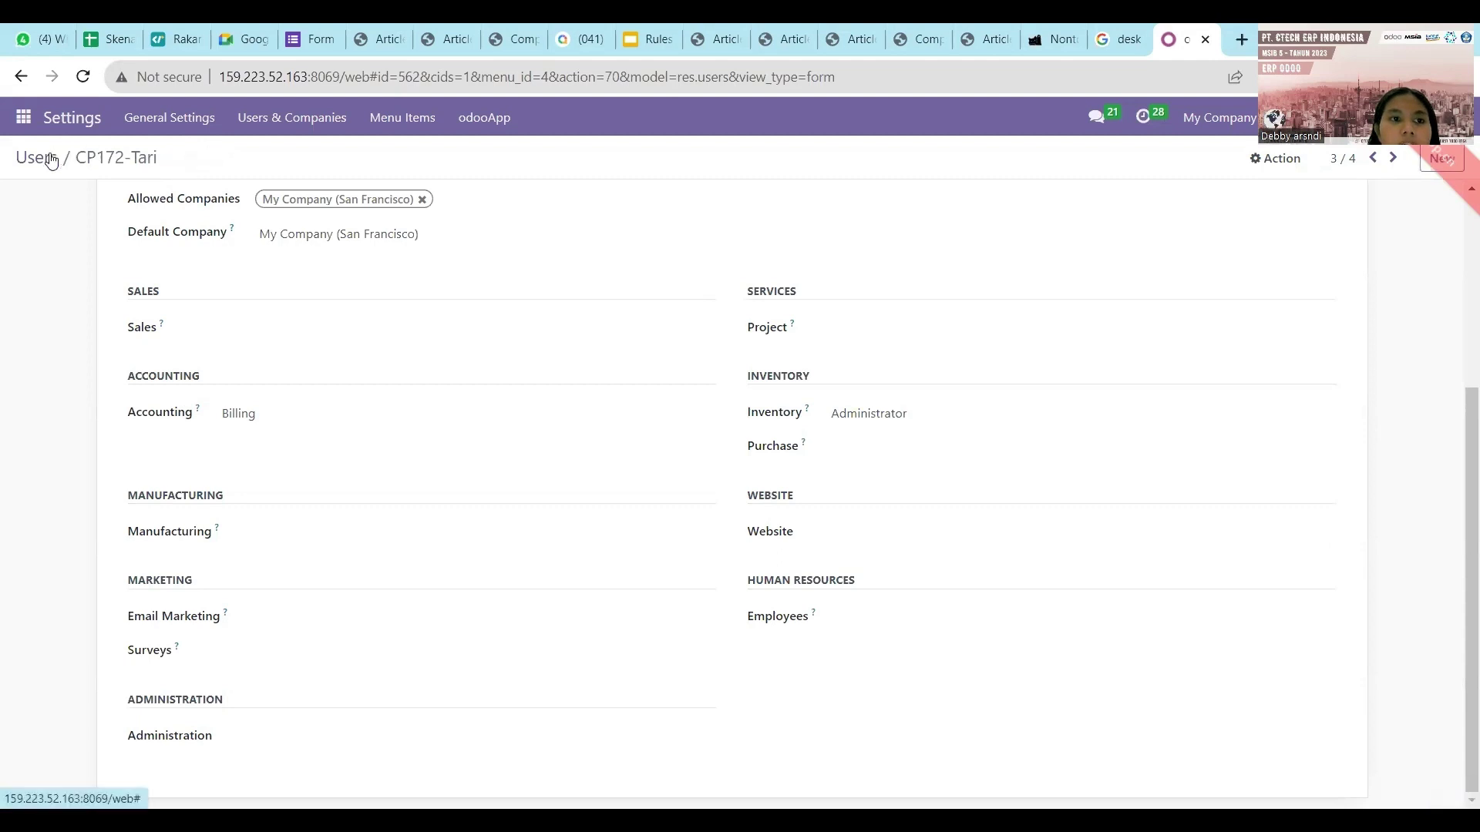
Open the last user's record, then empty the Manufacturing entry in Security Matrix cell B7.
click(51, 159)
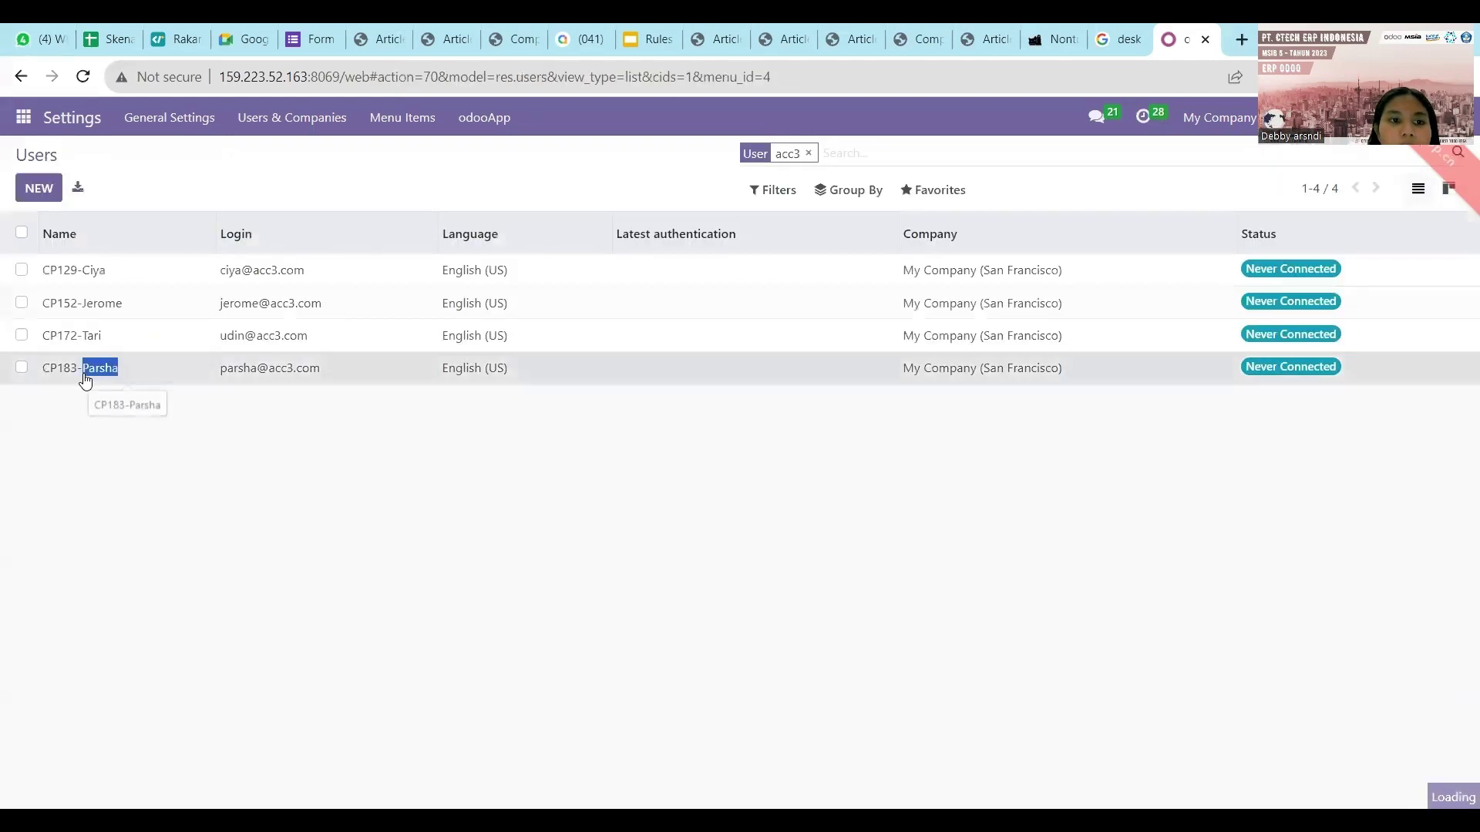
click(89, 369)
click(106, 38)
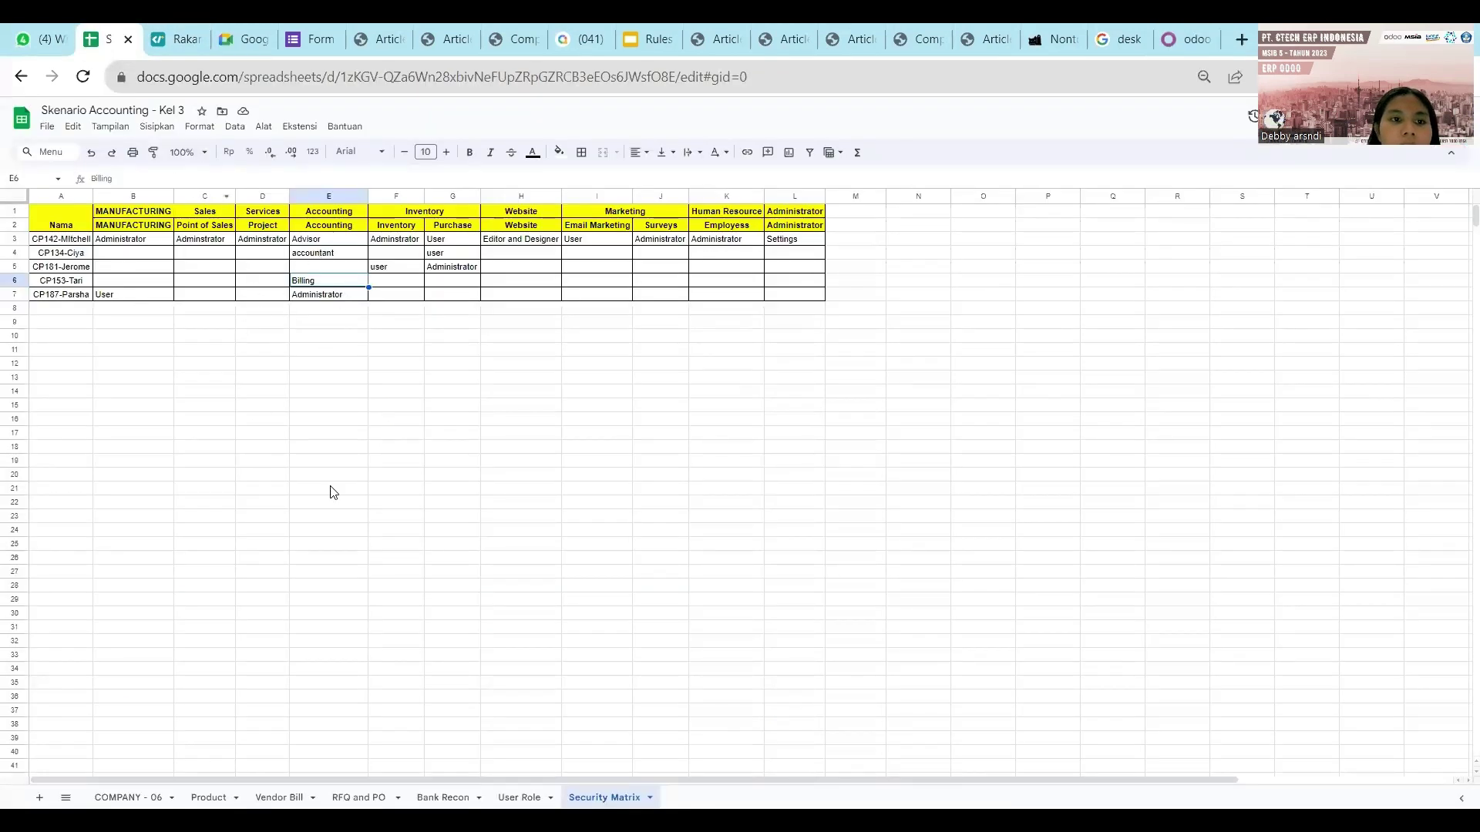
double_click(147, 296)
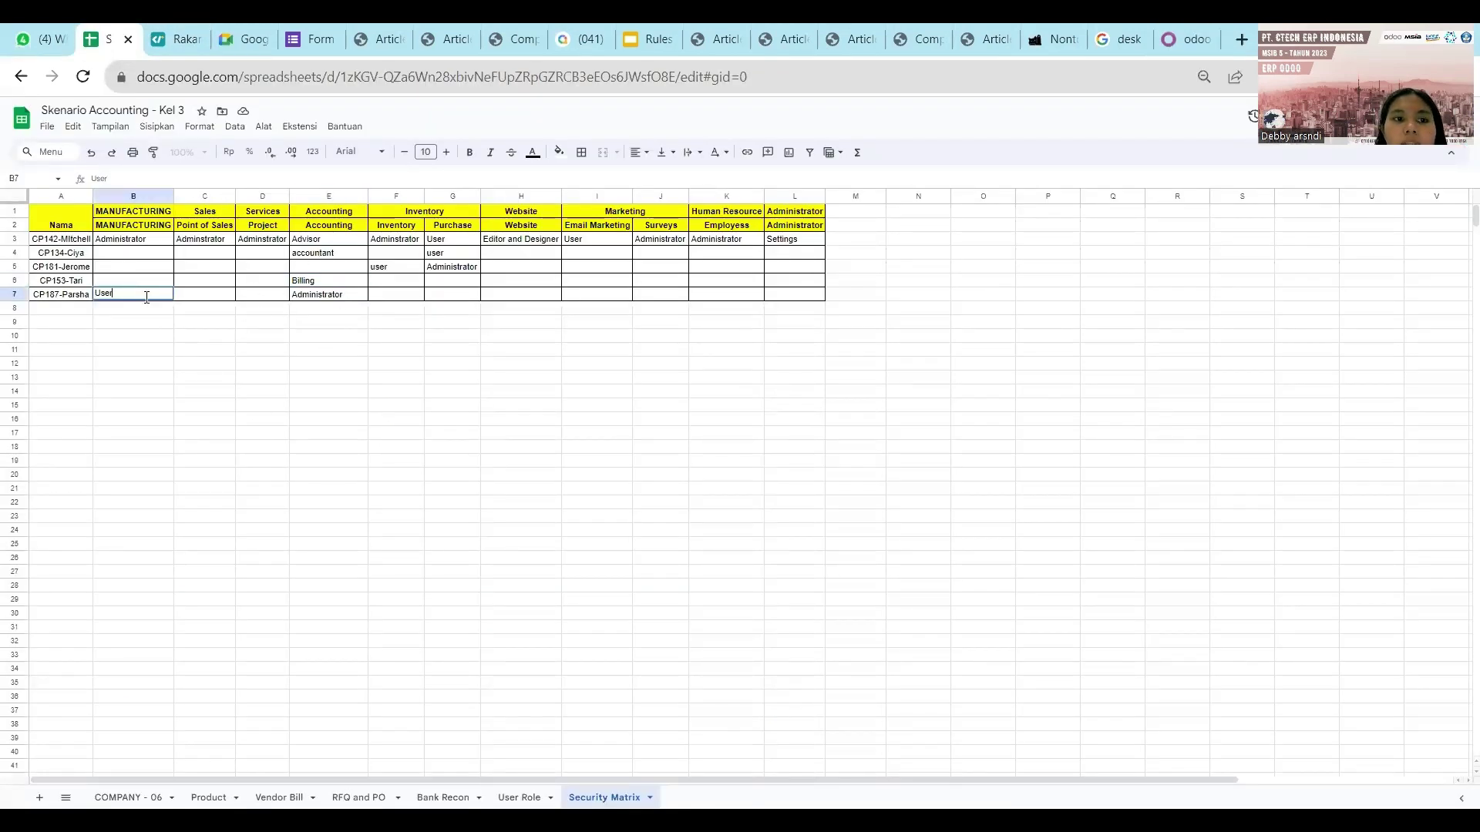
click(411, 437)
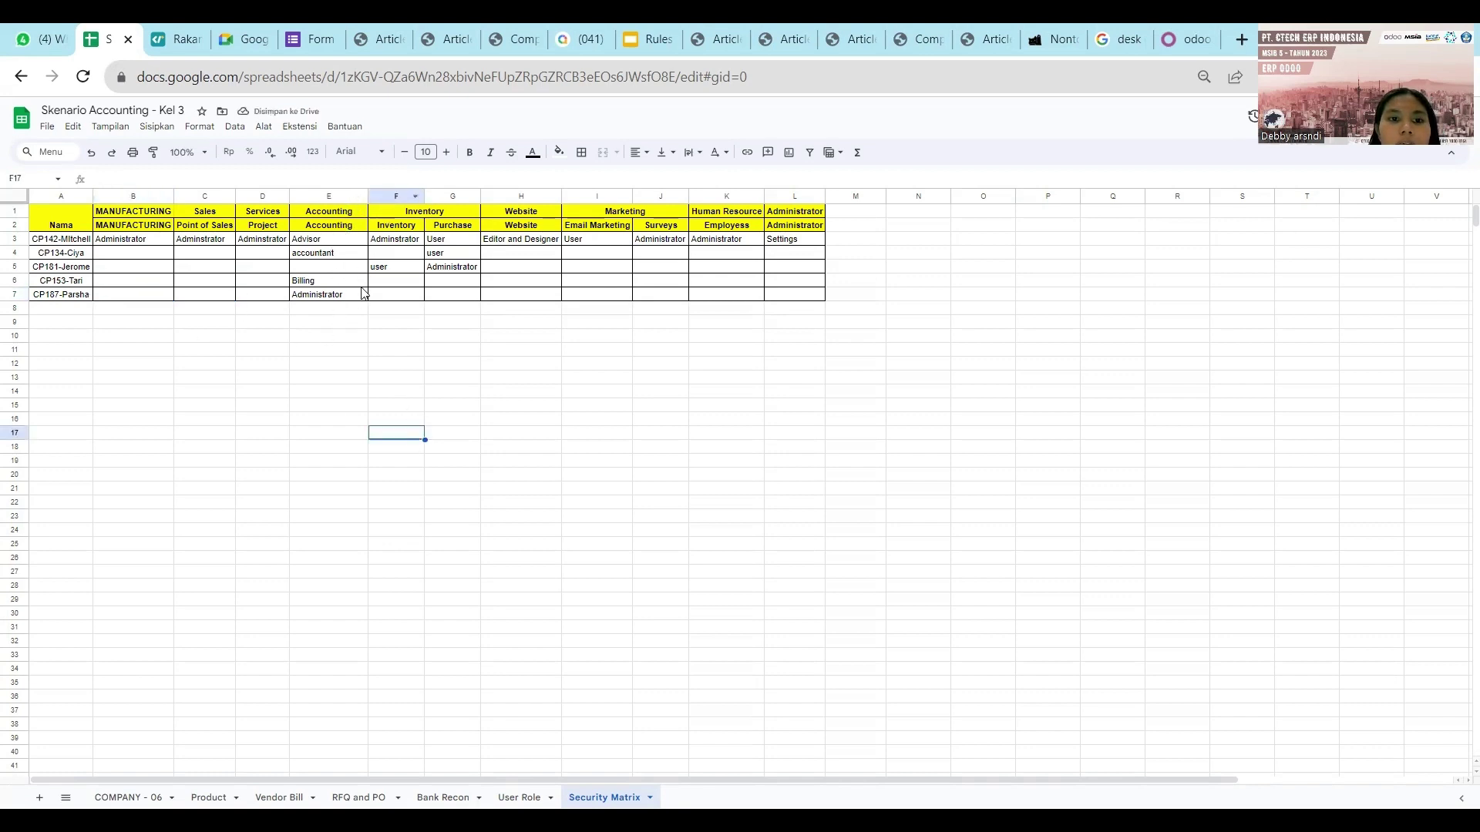
Keep the last user's Accounting at Advisor and clear Sales, Manufacturing, Email Marketing and Surveys.
click(1181, 39)
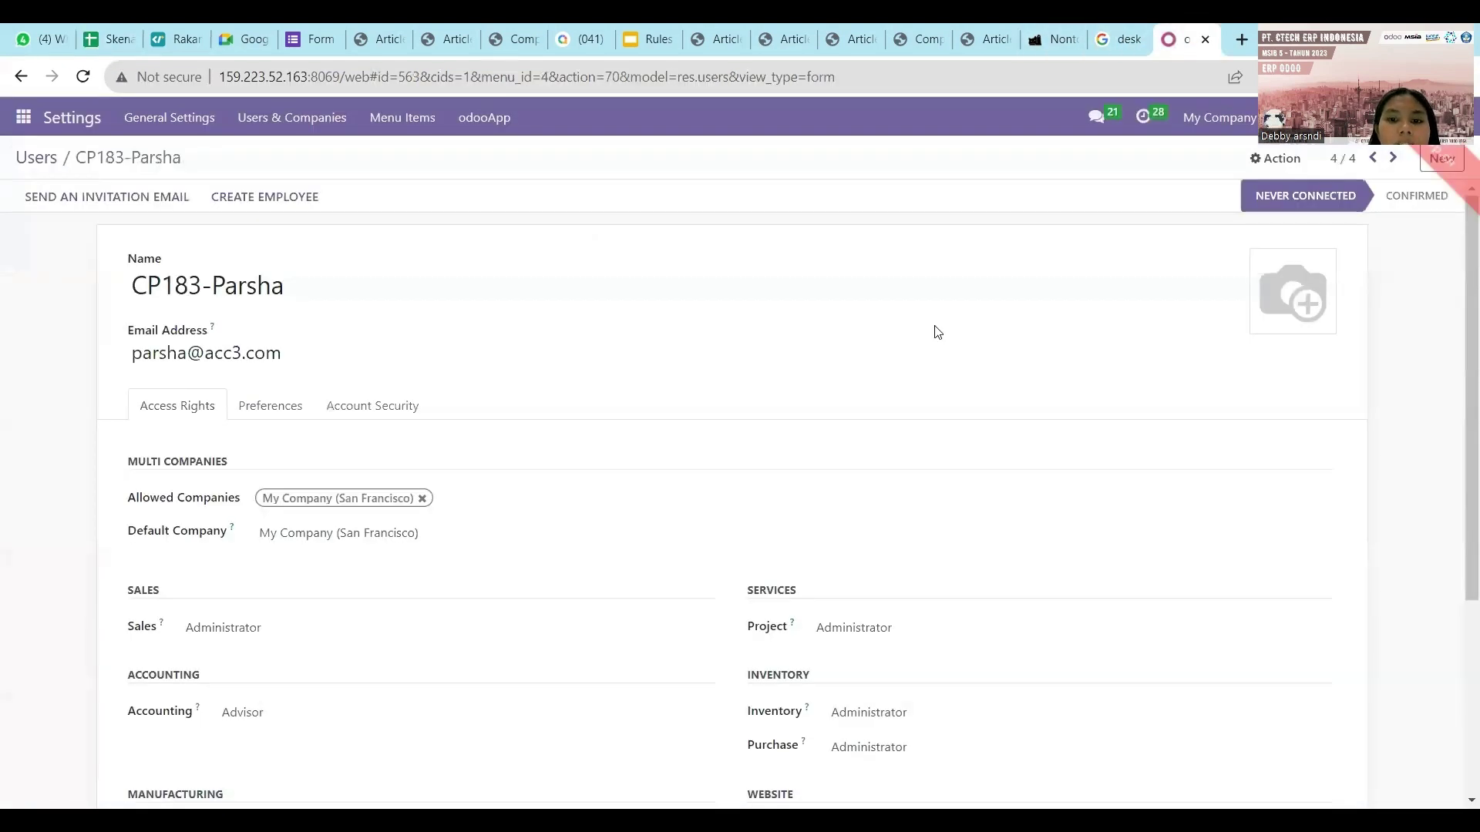
scroll(466, 460, down, 4)
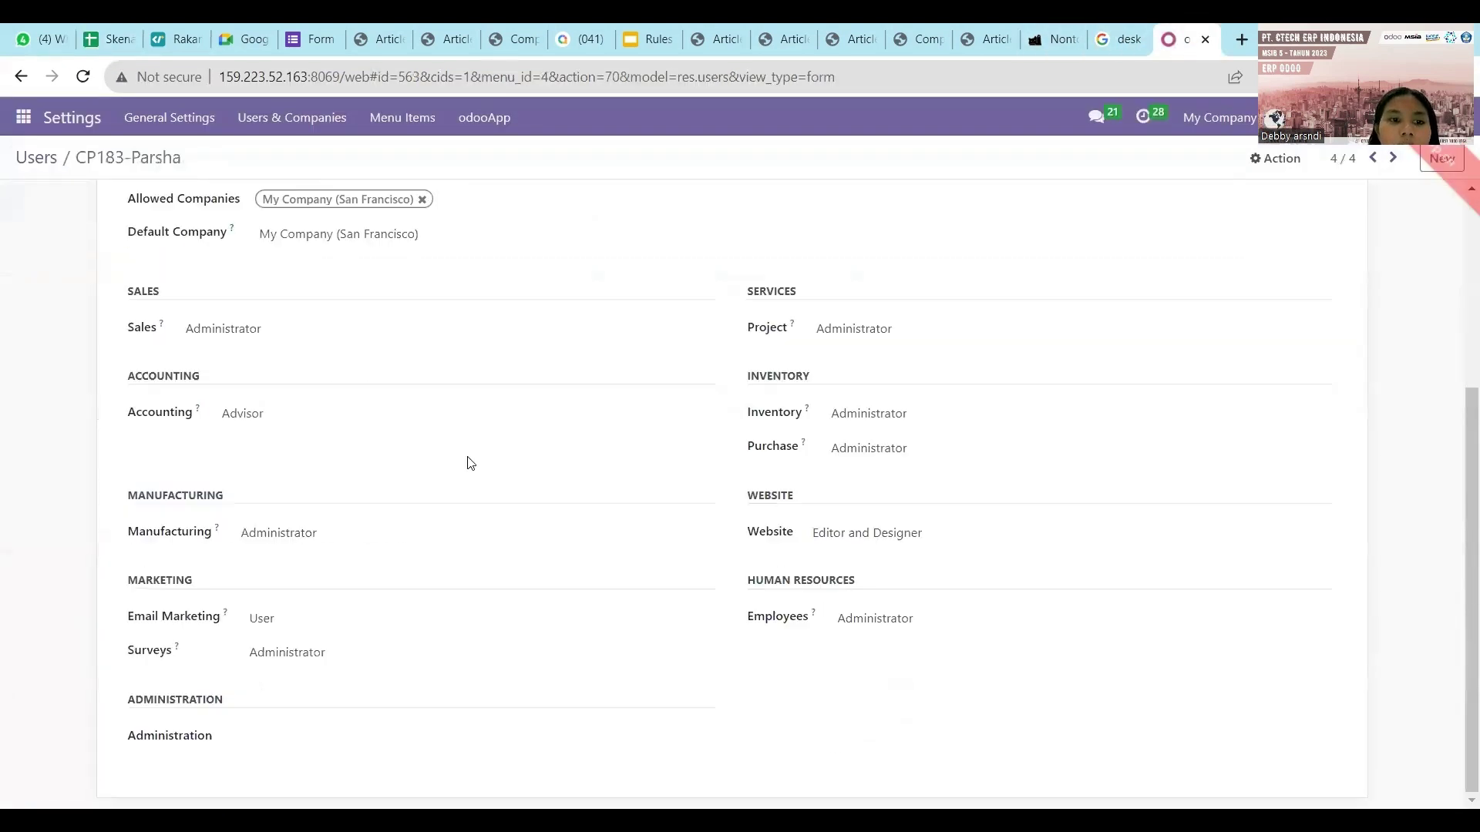
click(333, 430)
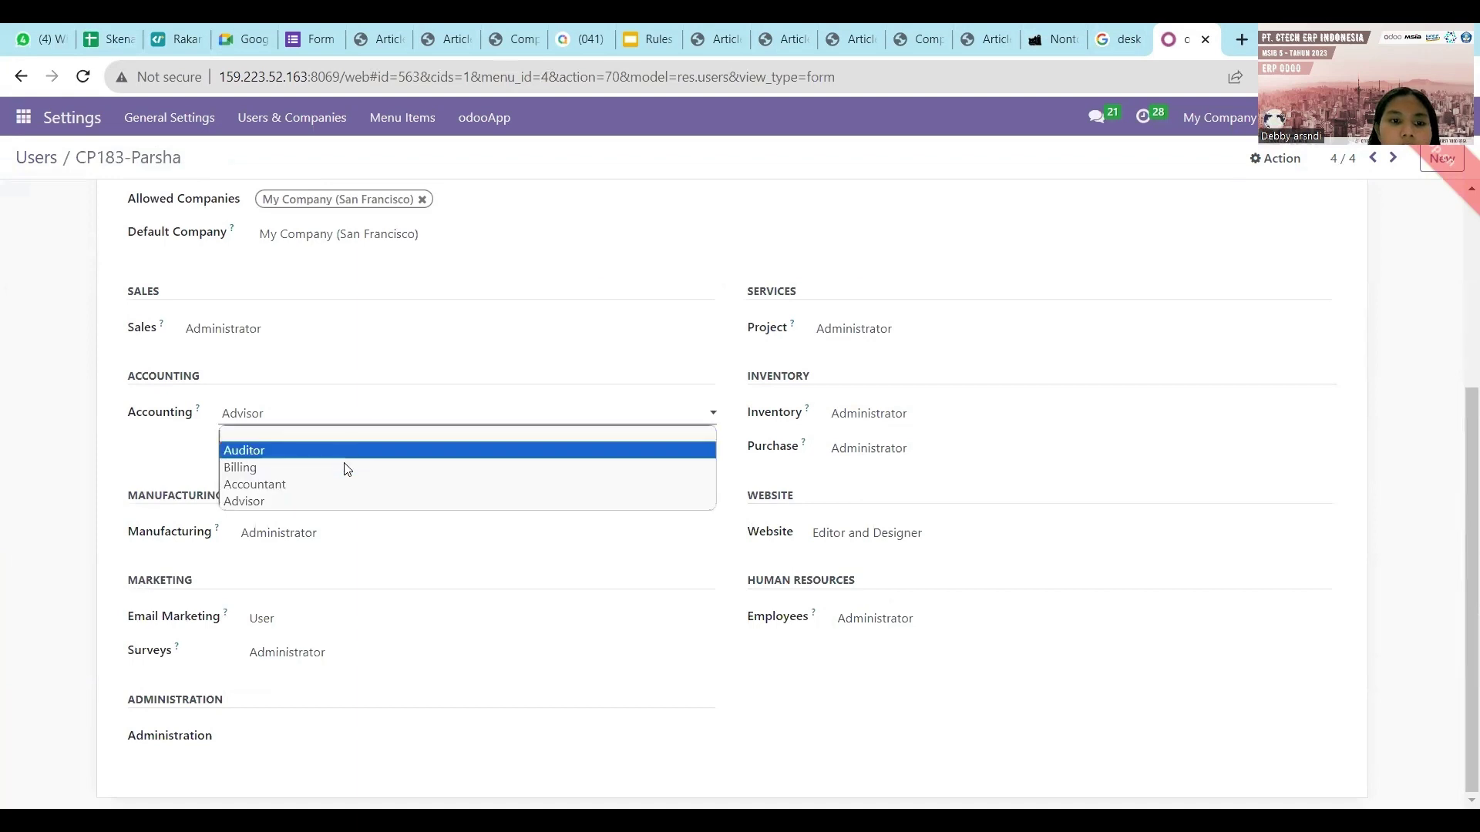
click(335, 506)
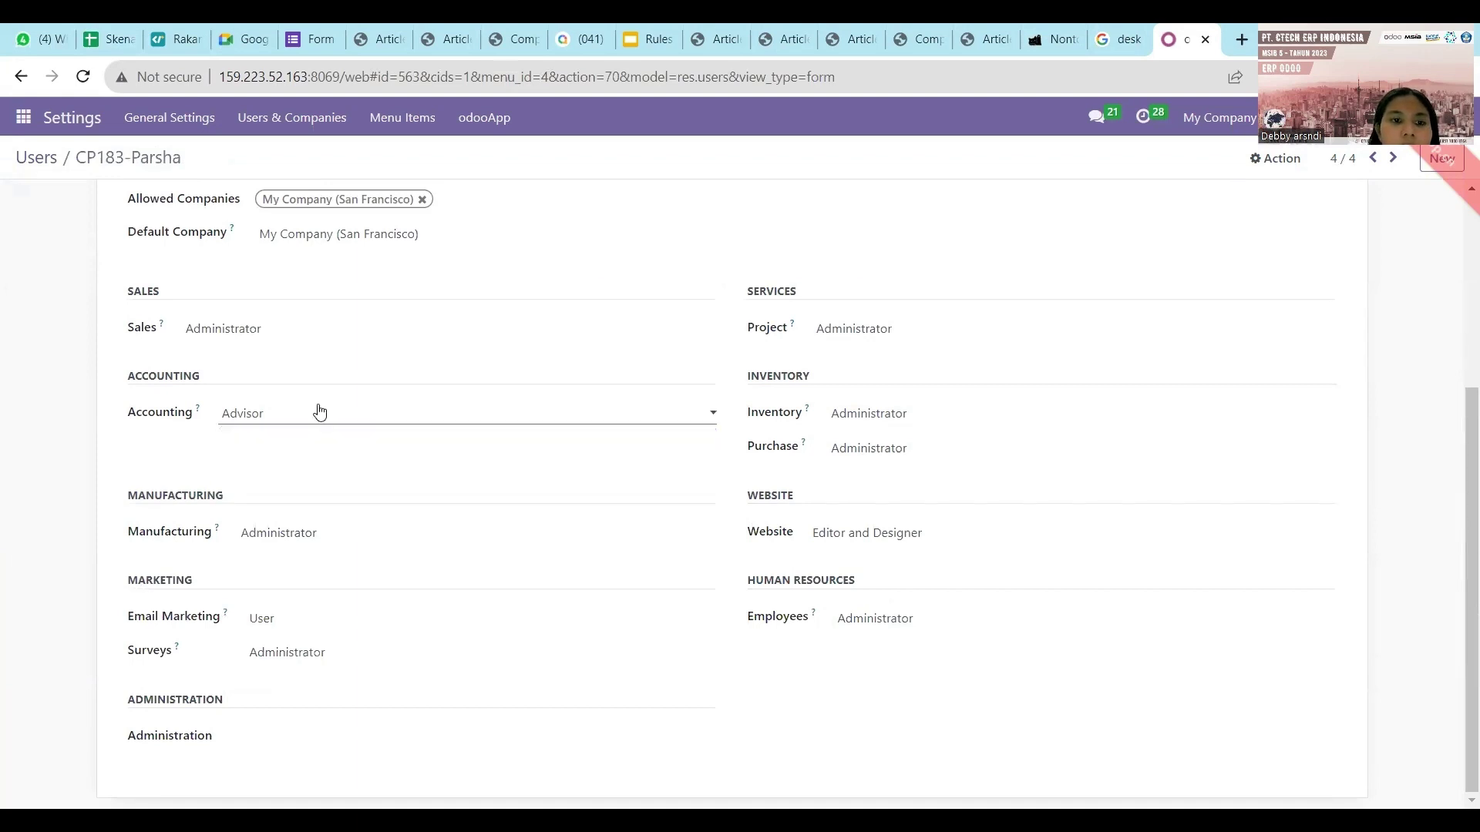
click(322, 329)
click(319, 352)
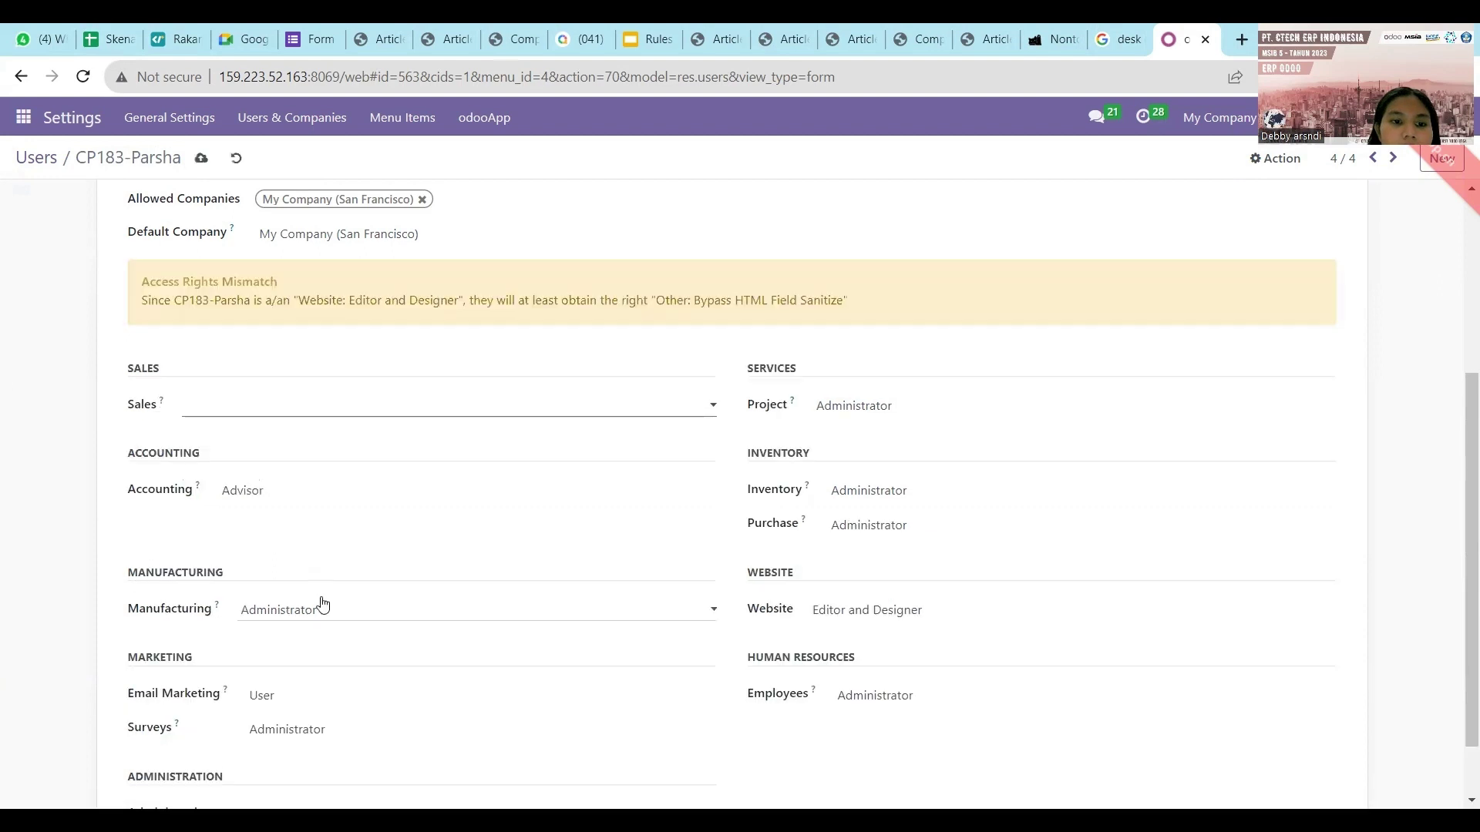
click(323, 605)
click(323, 632)
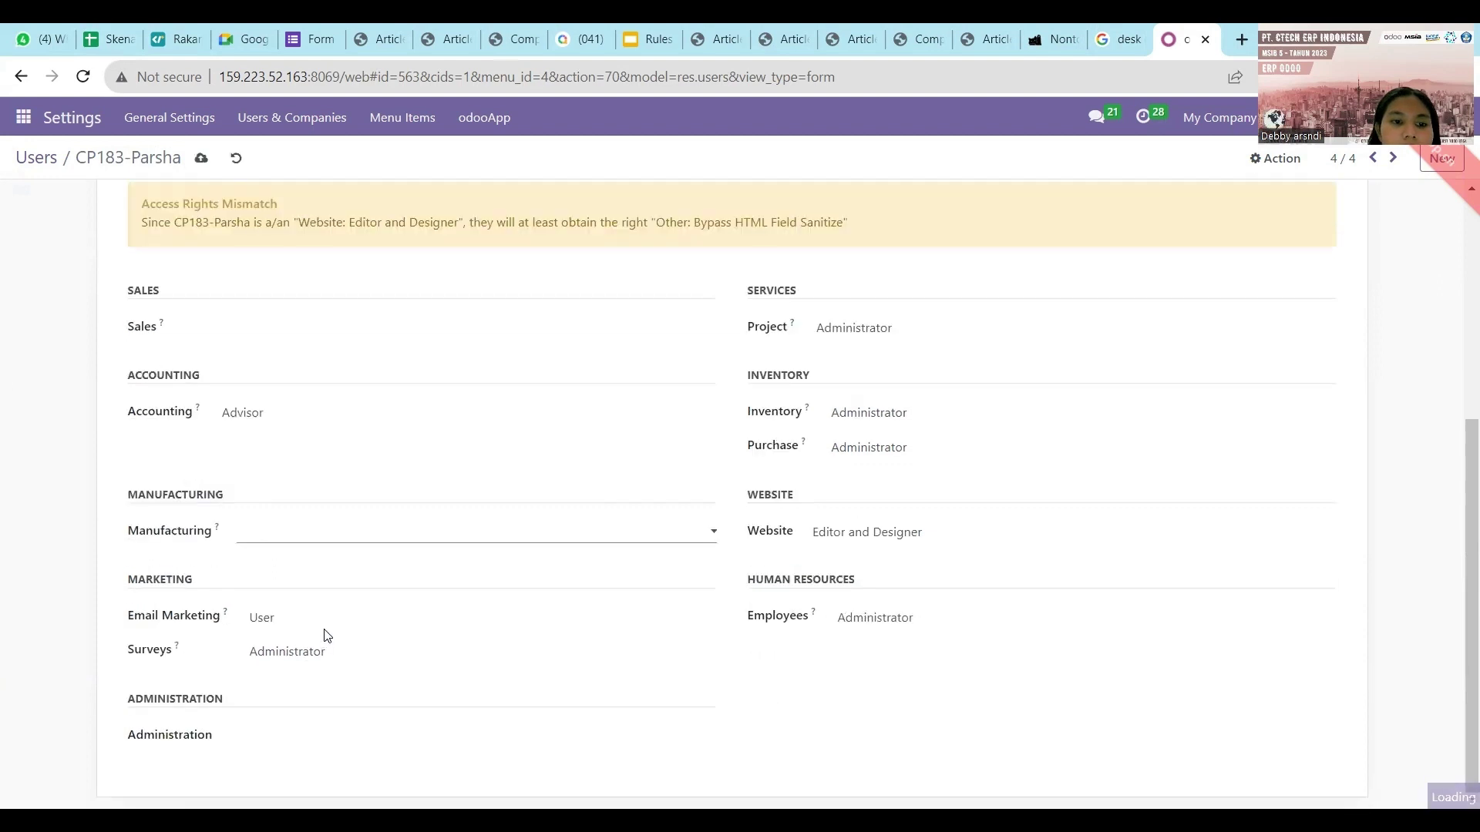
click(330, 624)
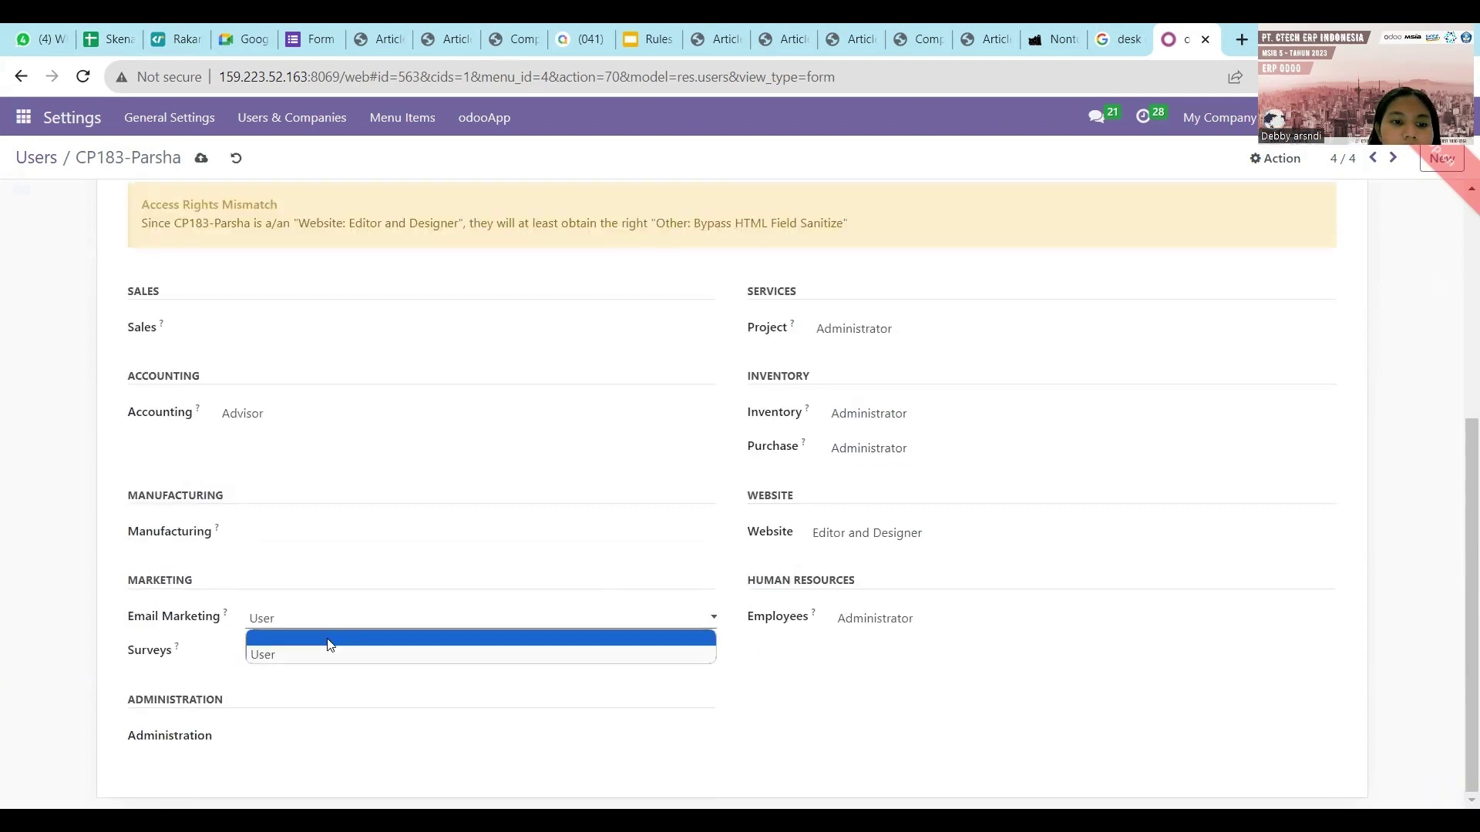
click(330, 646)
click(327, 662)
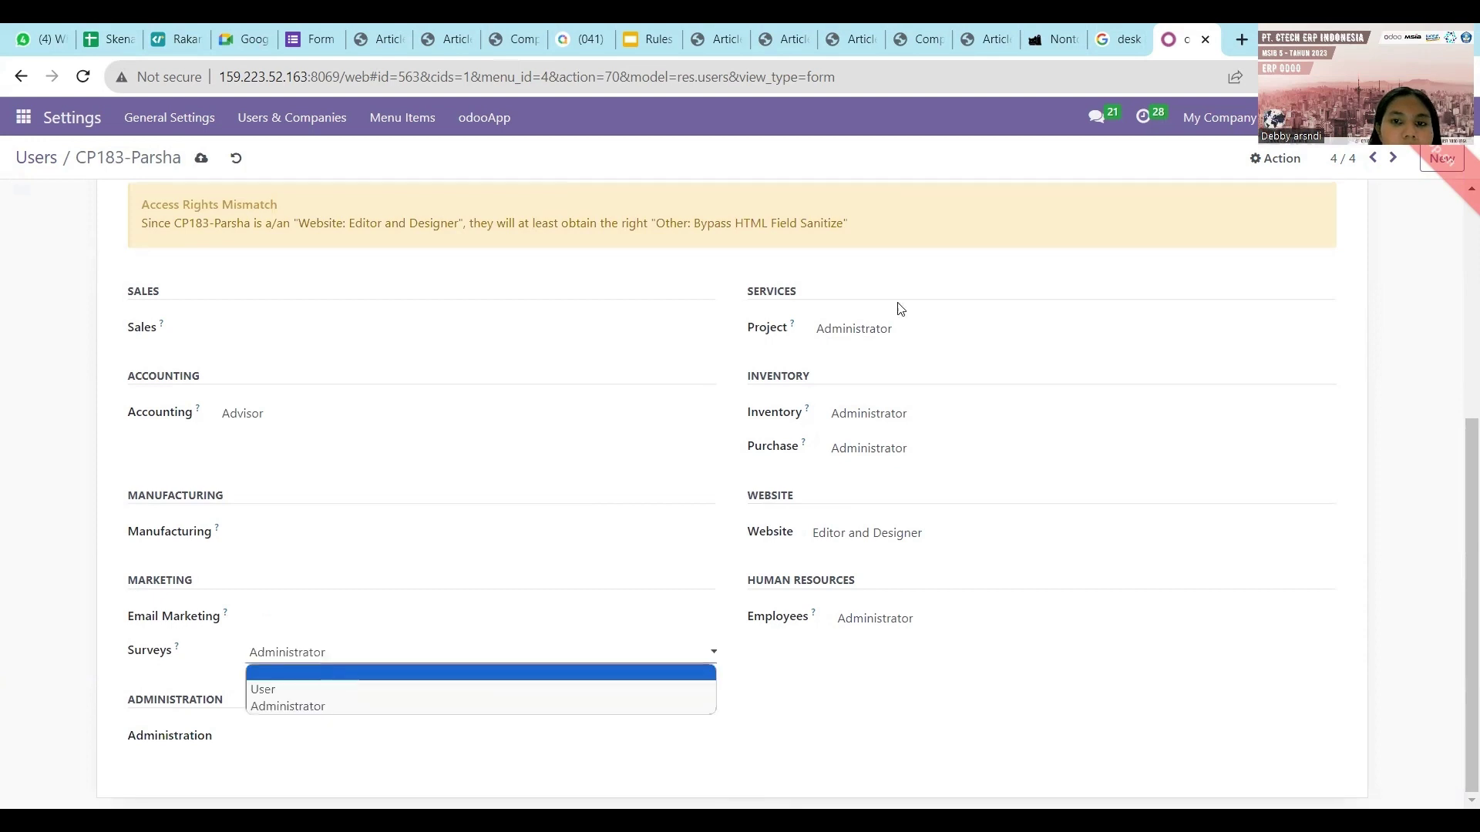
click(883, 331)
Clear Project, Inventory, Purchase, Website and Employees access, then save the user.
click(885, 343)
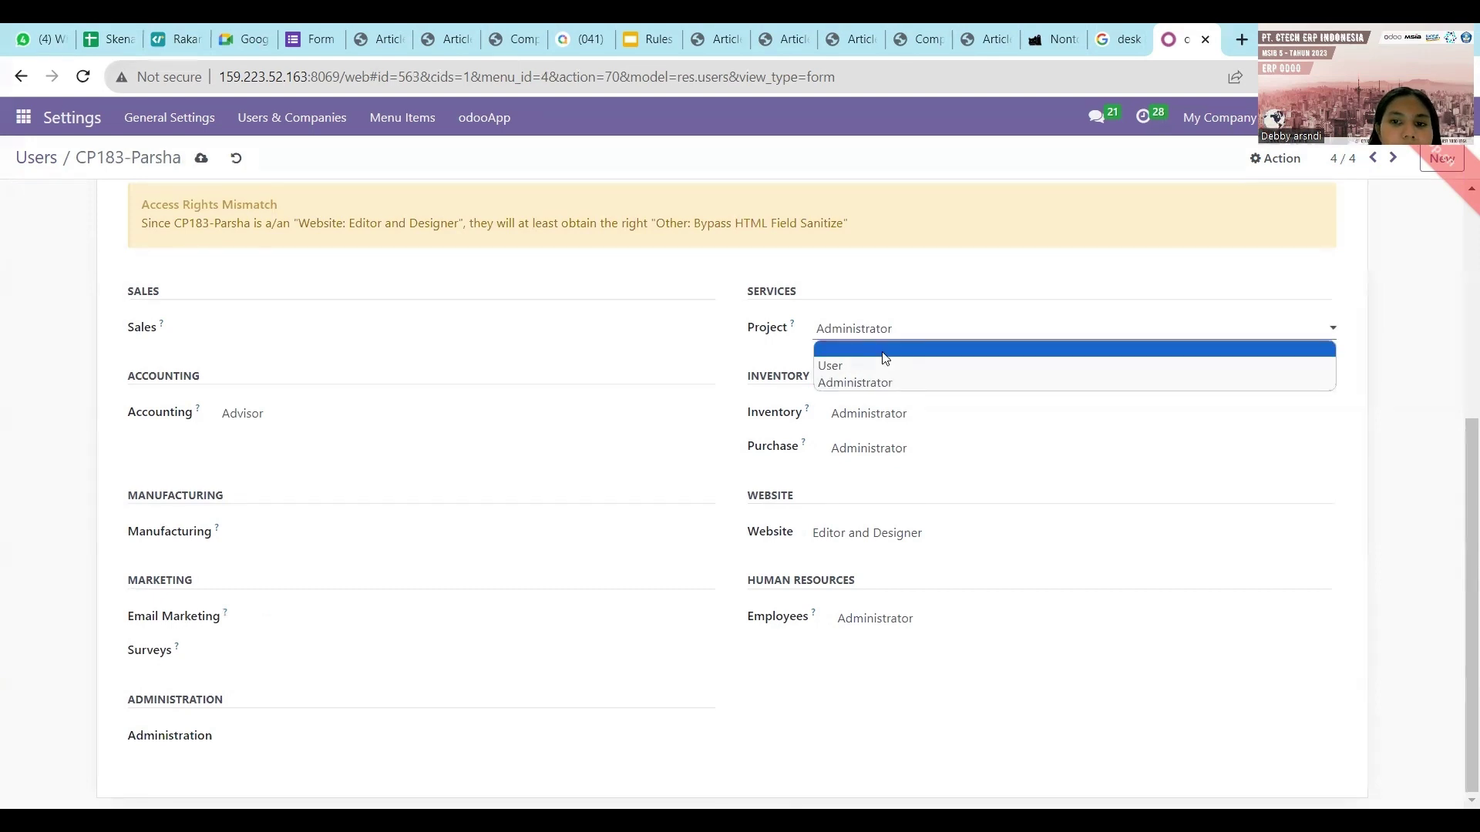
click(884, 350)
click(881, 416)
click(879, 436)
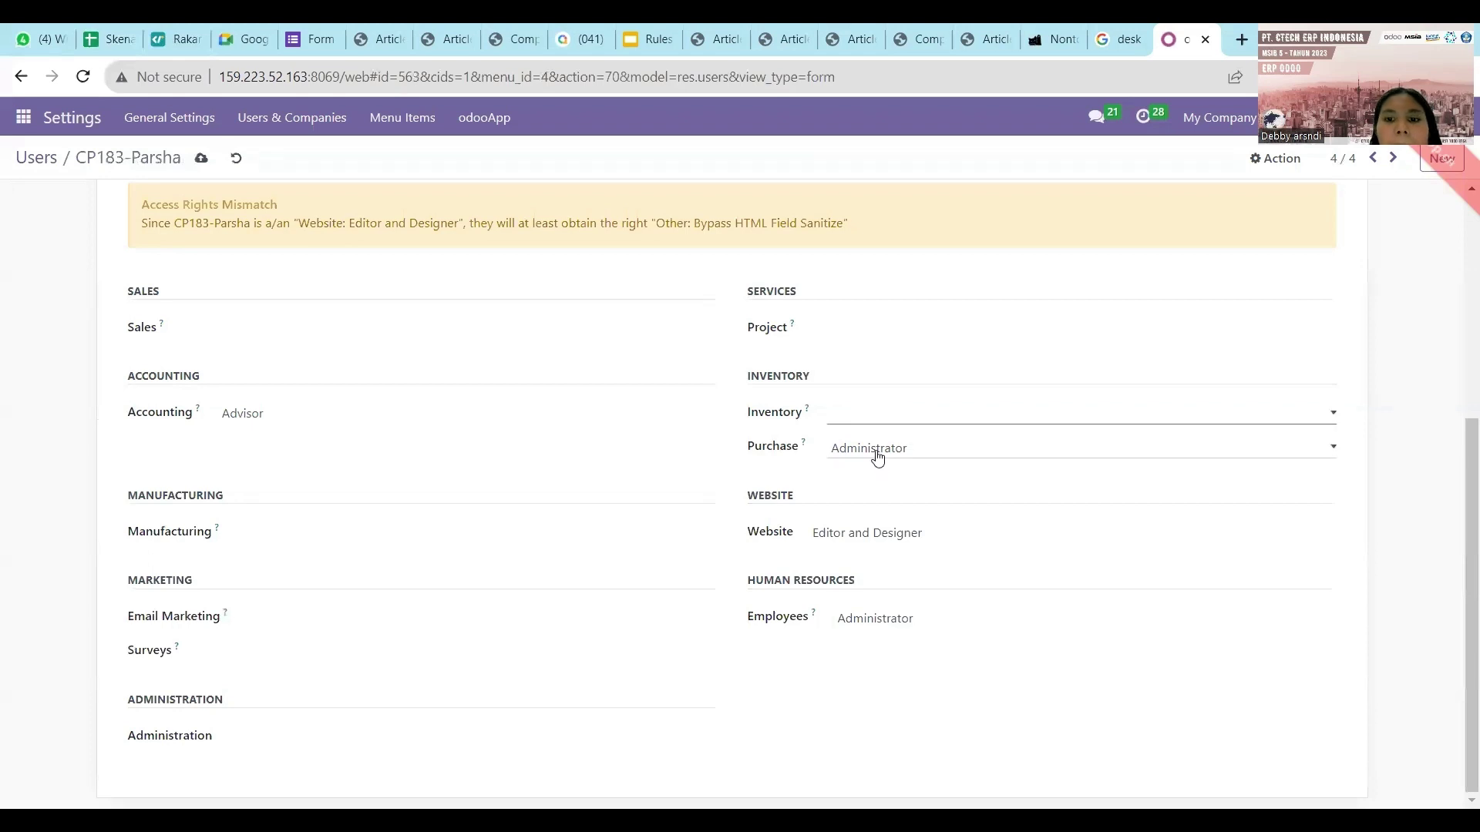
click(878, 451)
click(881, 468)
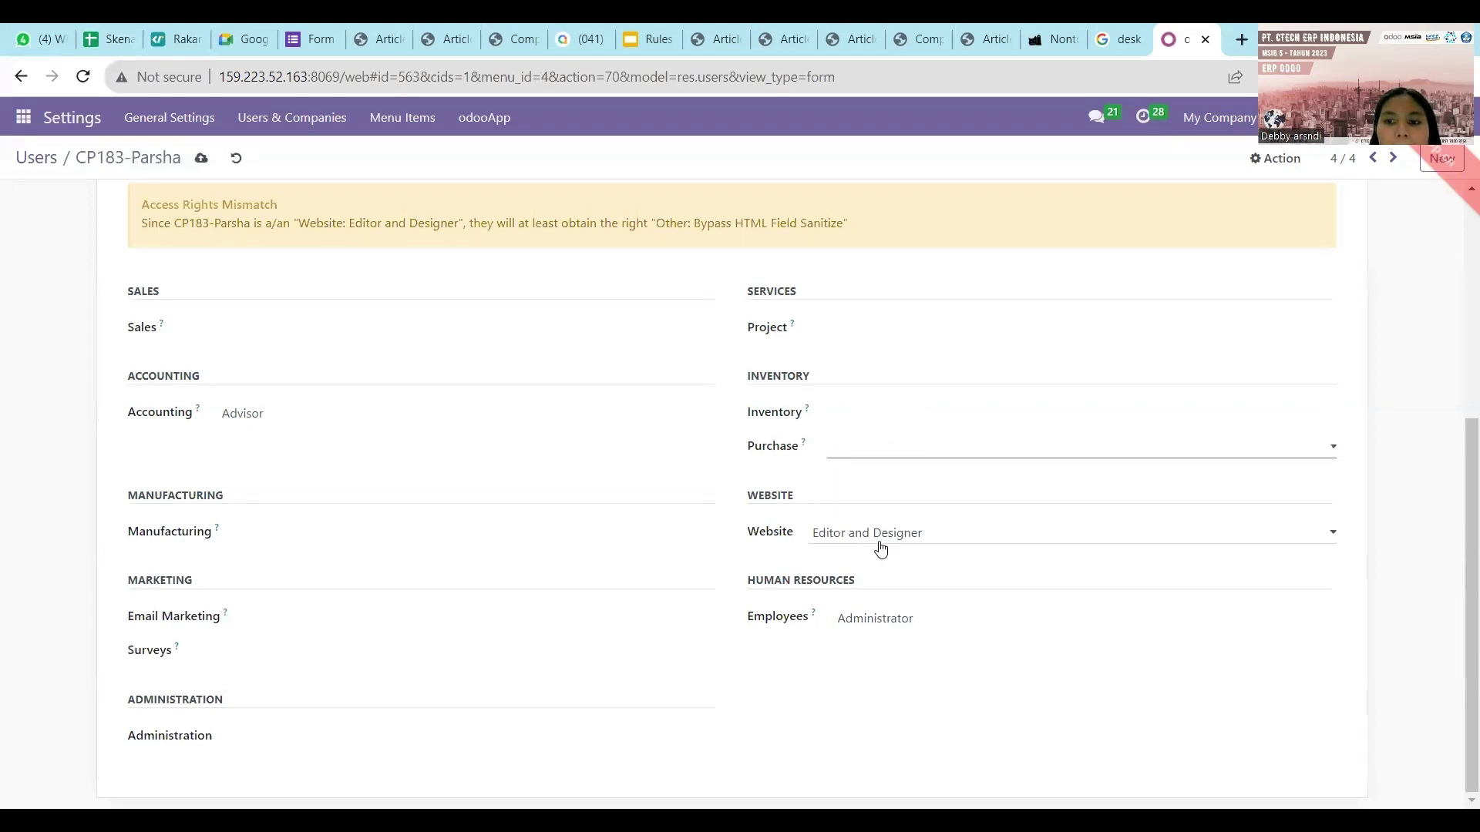
click(880, 535)
click(878, 555)
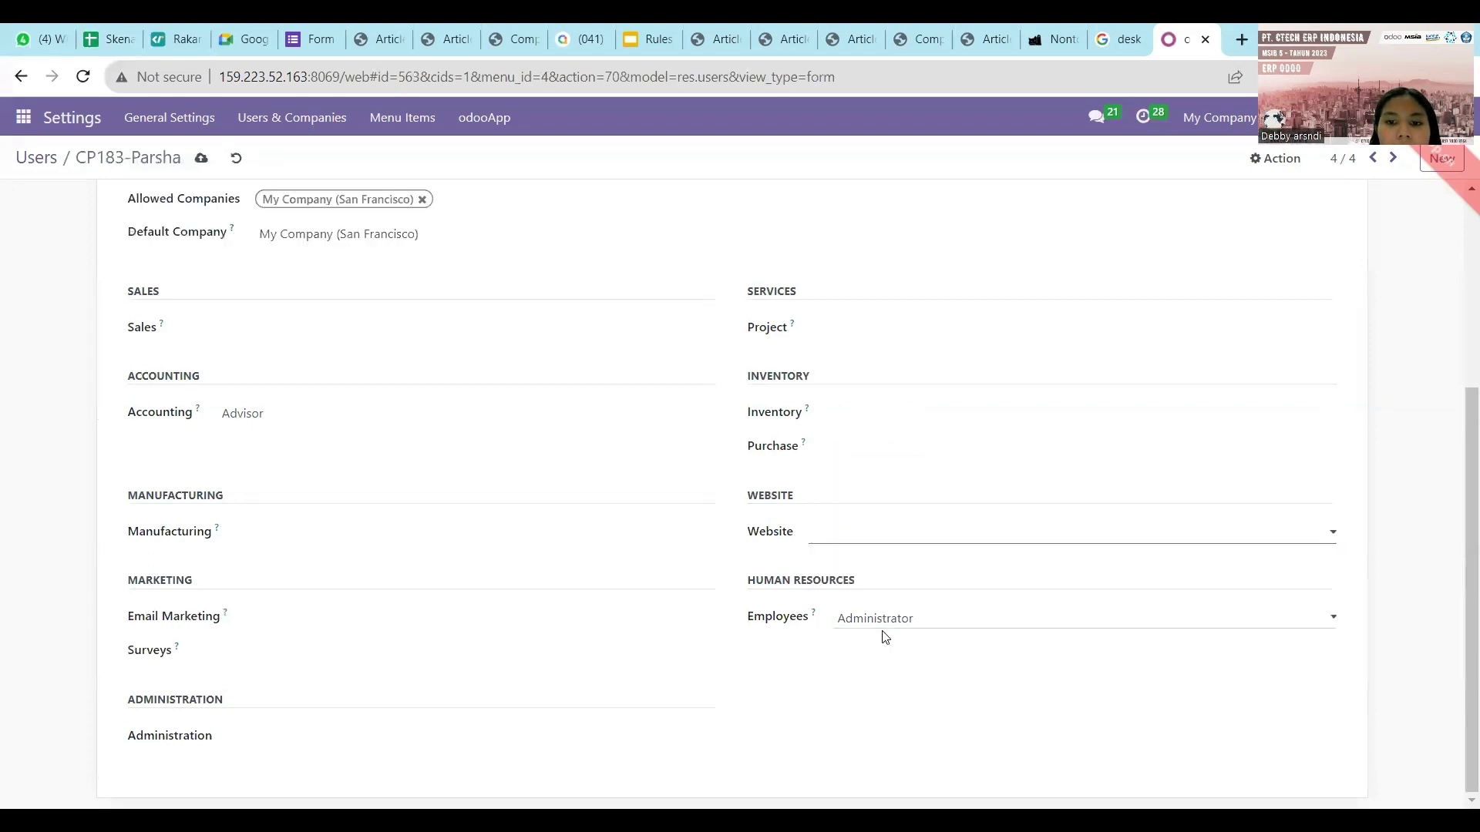
click(883, 625)
click(885, 638)
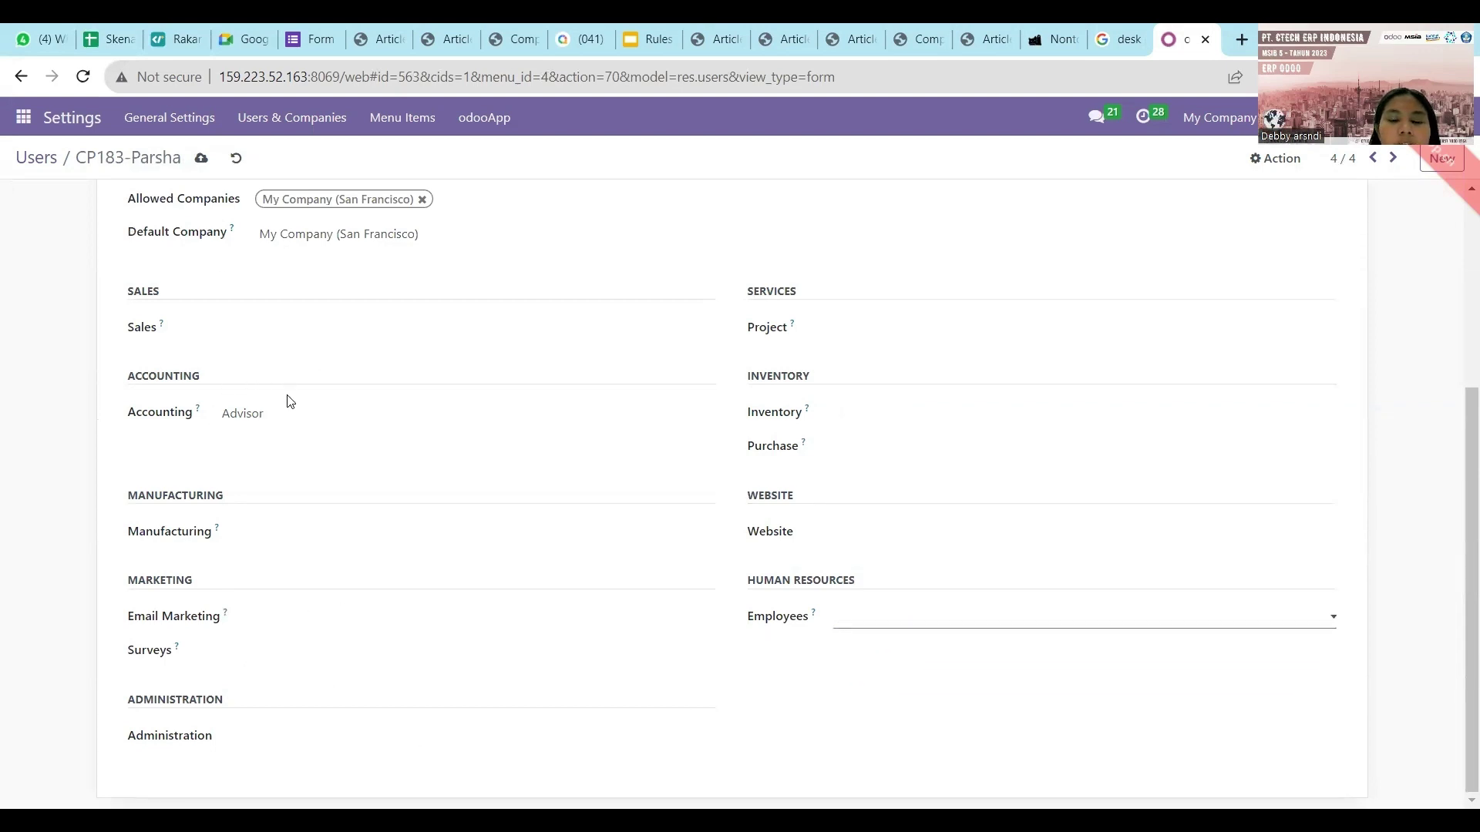
click(201, 158)
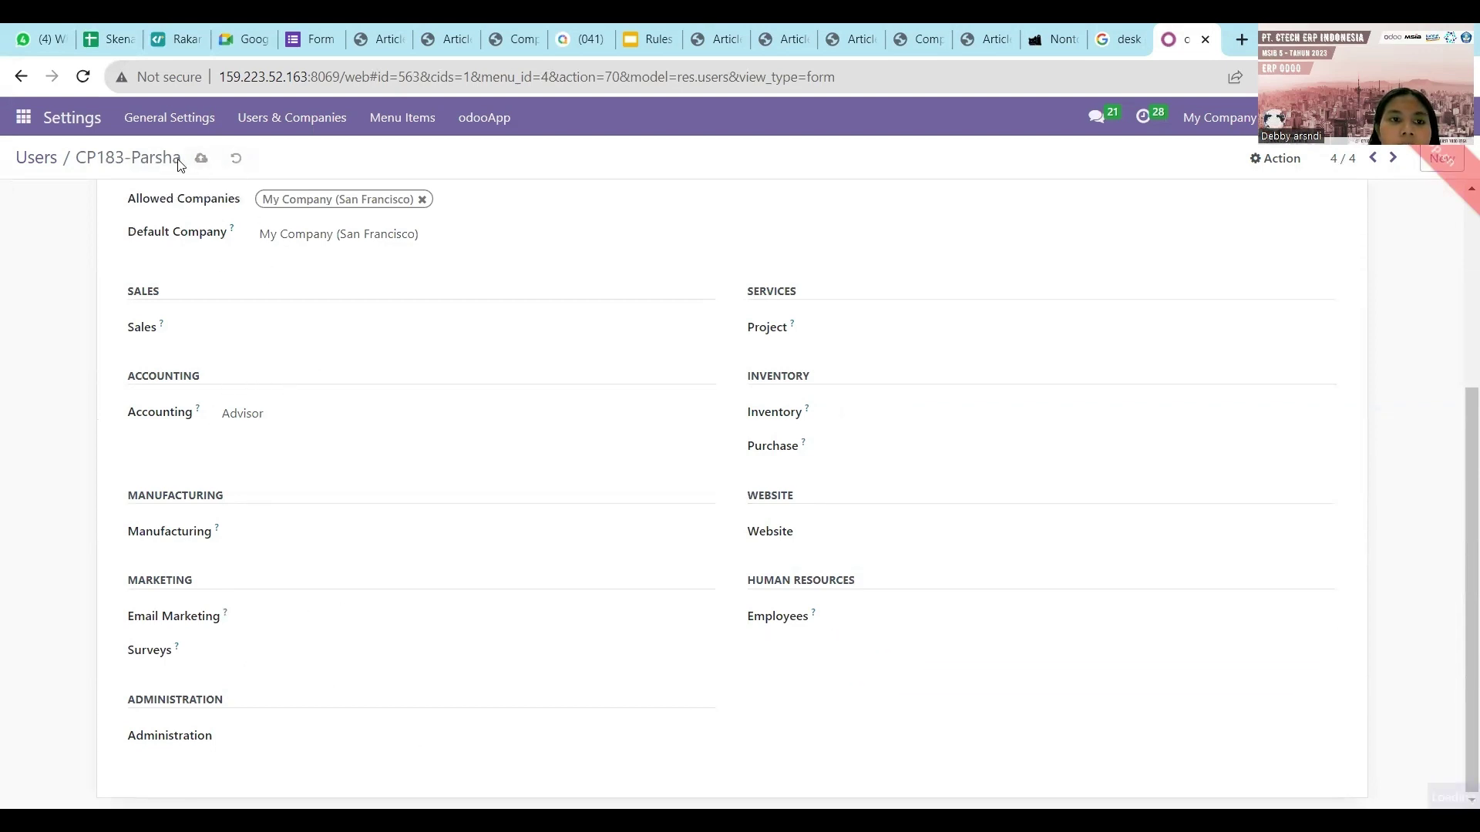
Leave the user list and open the Discuss app.
click(37, 158)
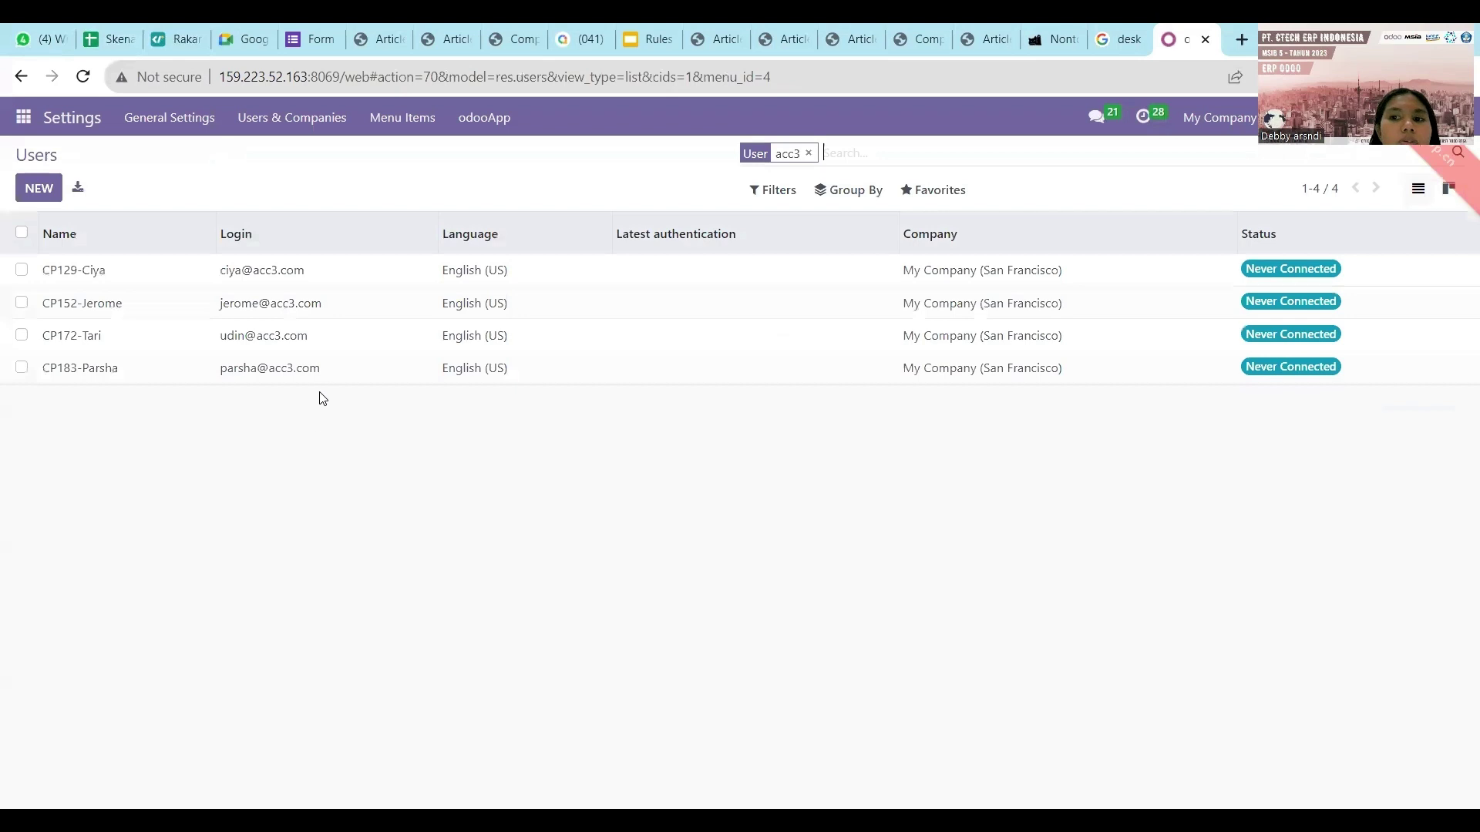
click(35, 123)
click(62, 159)
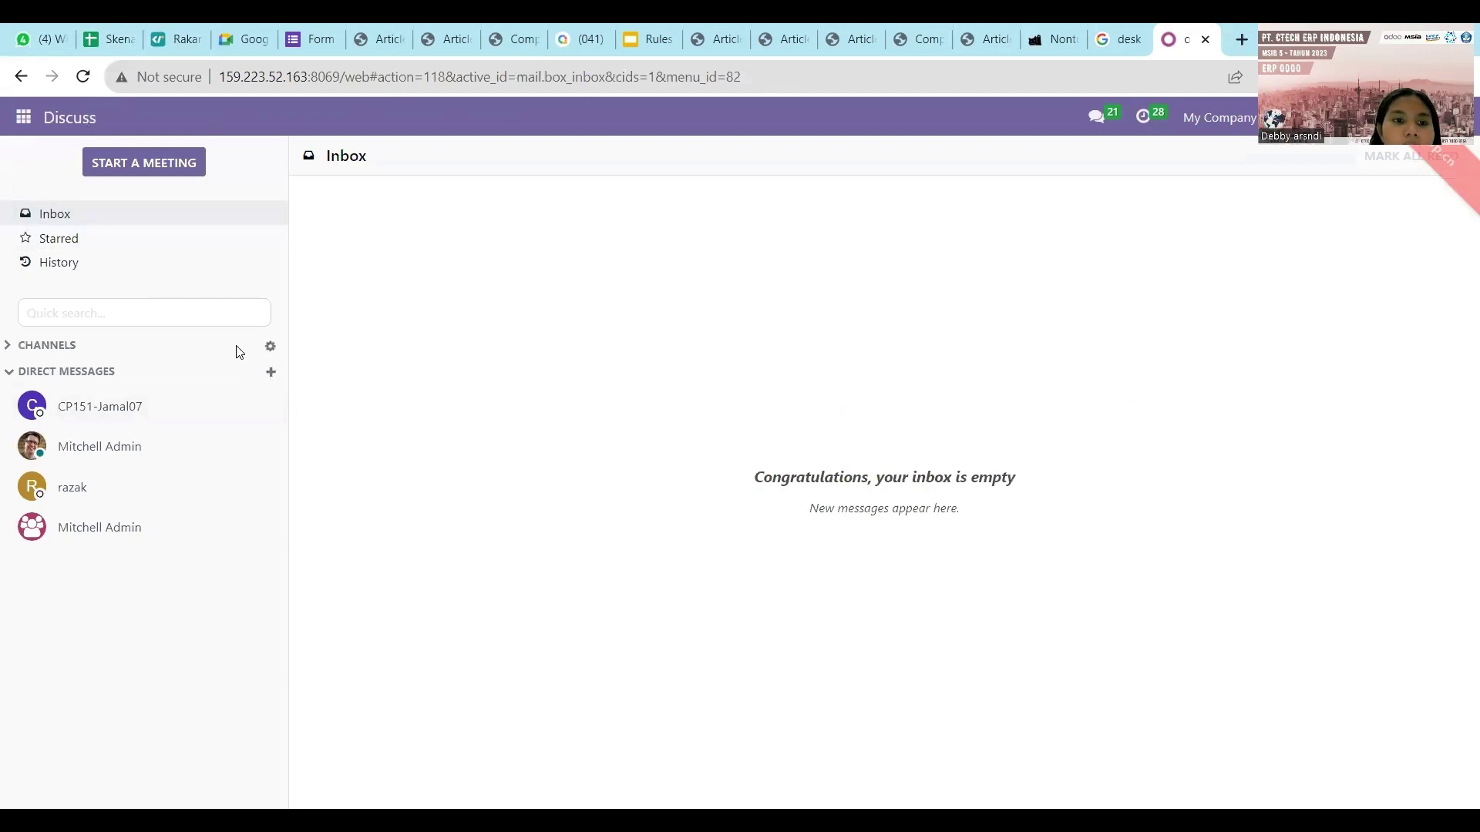
Create a new channel named 'Kelompok 3 Accounting' under CHANNELS.
click(98, 346)
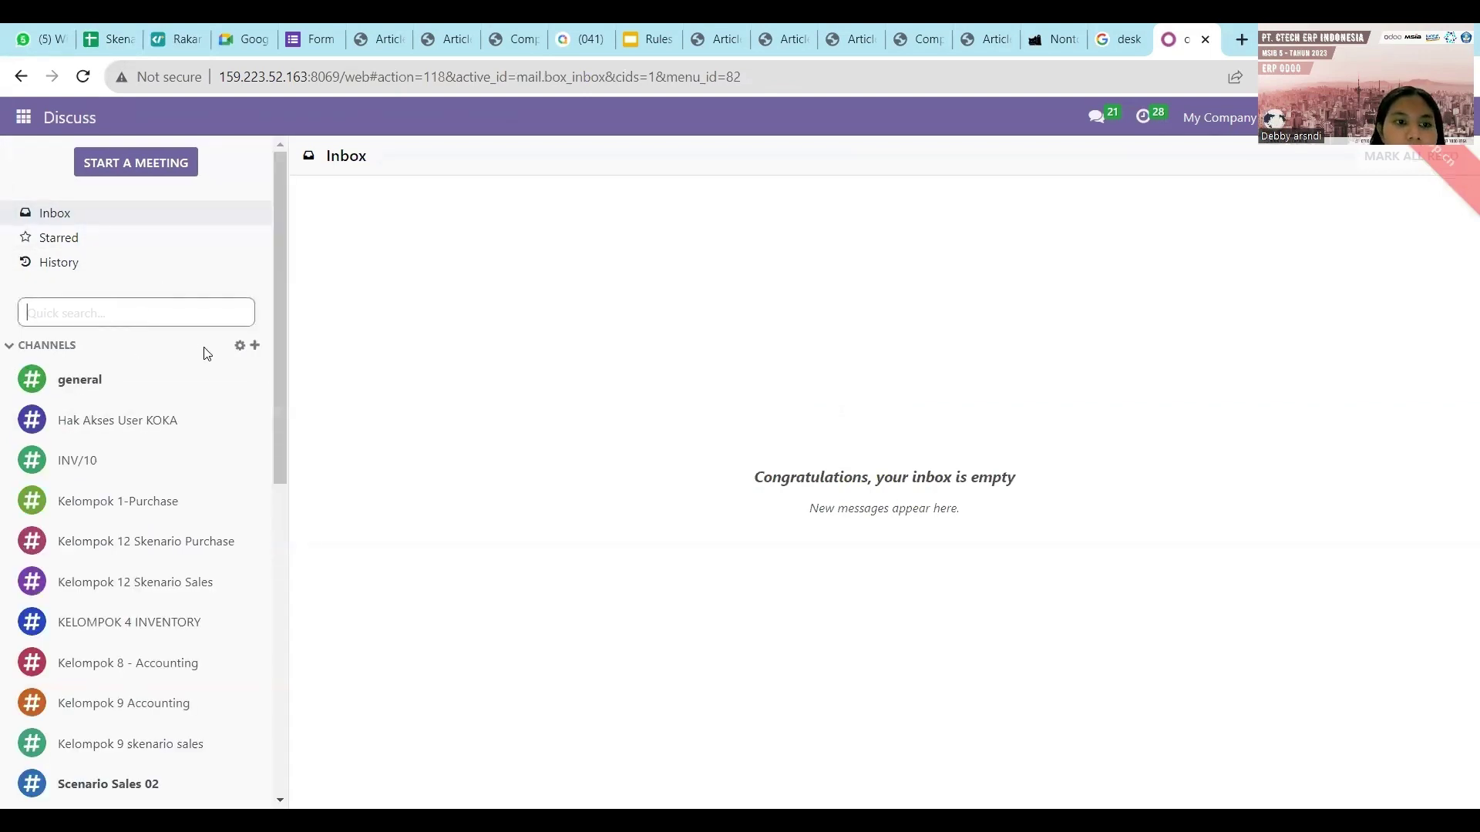
click(254, 345)
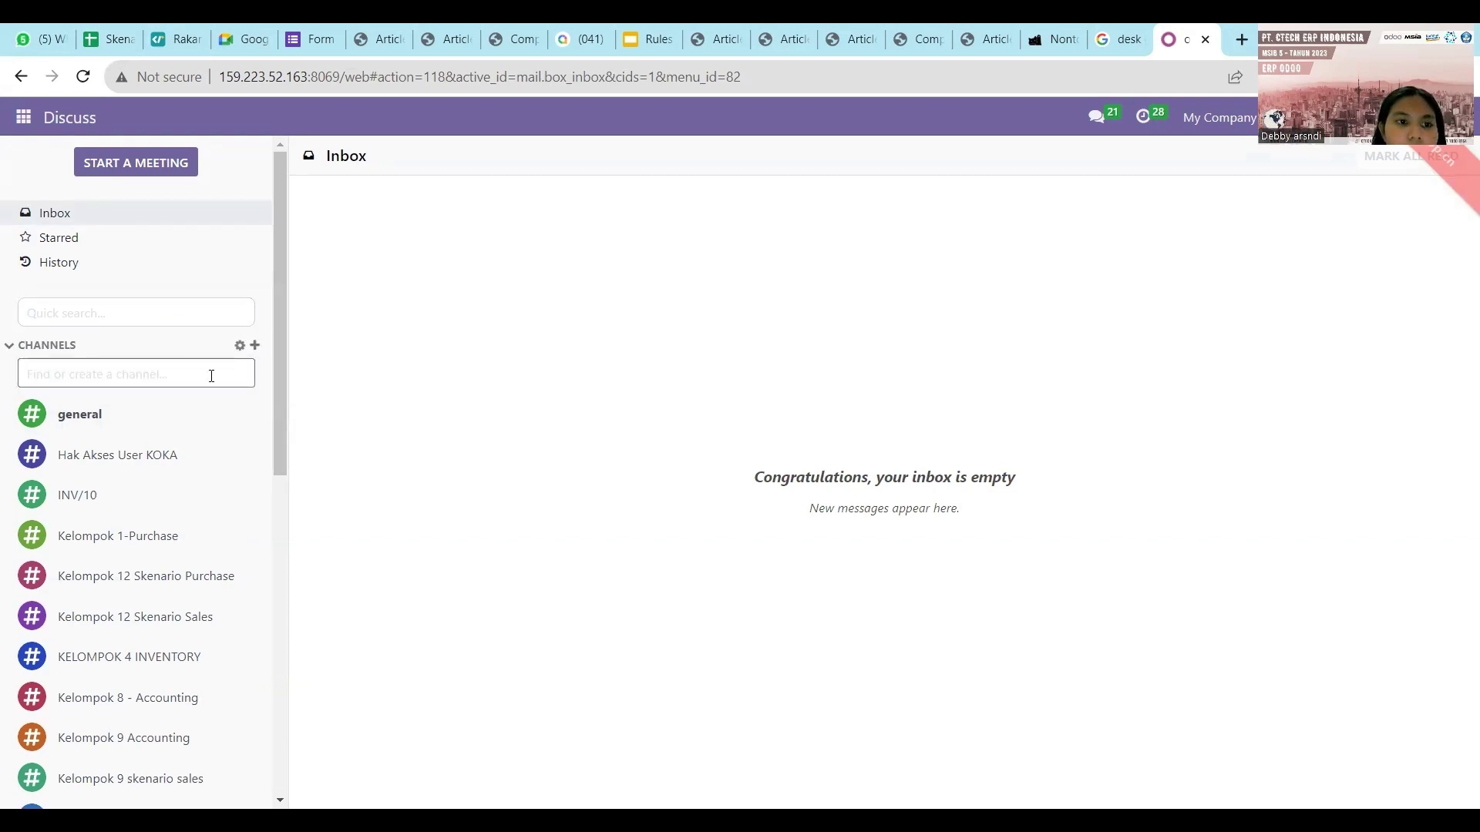
text(Ke)
text(lompo)
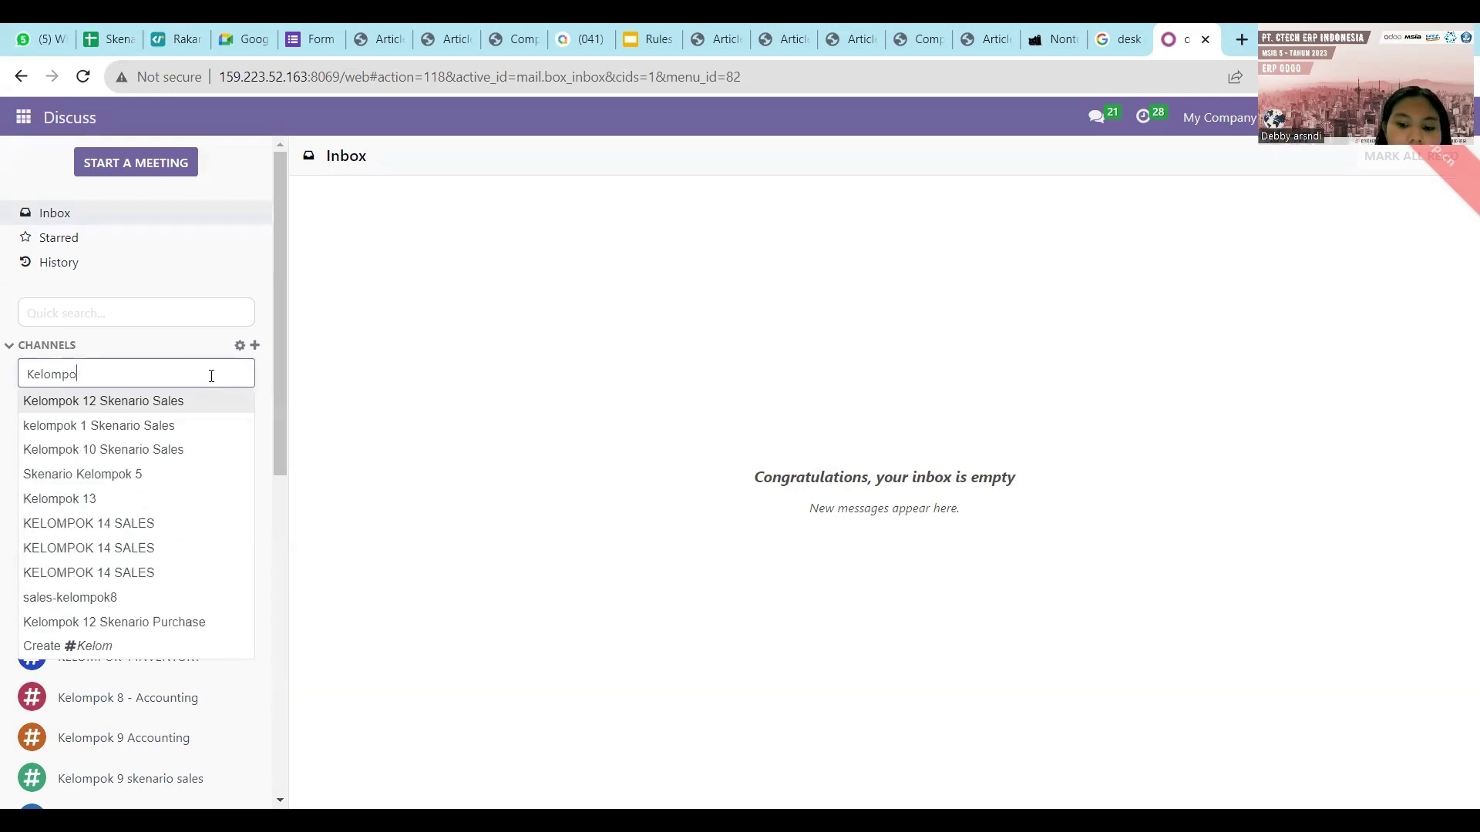
text(k 3 )
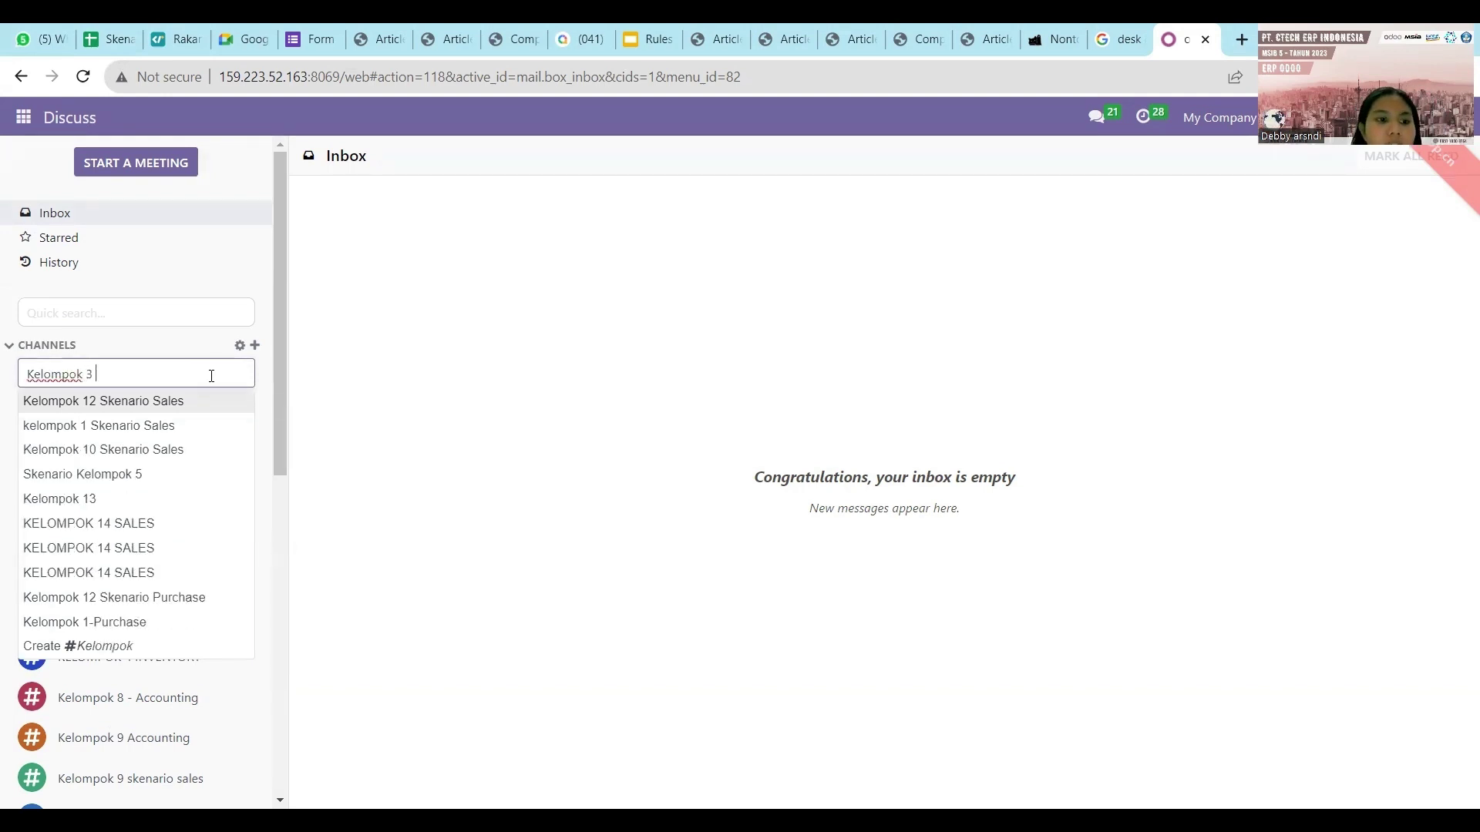
text(Ac)
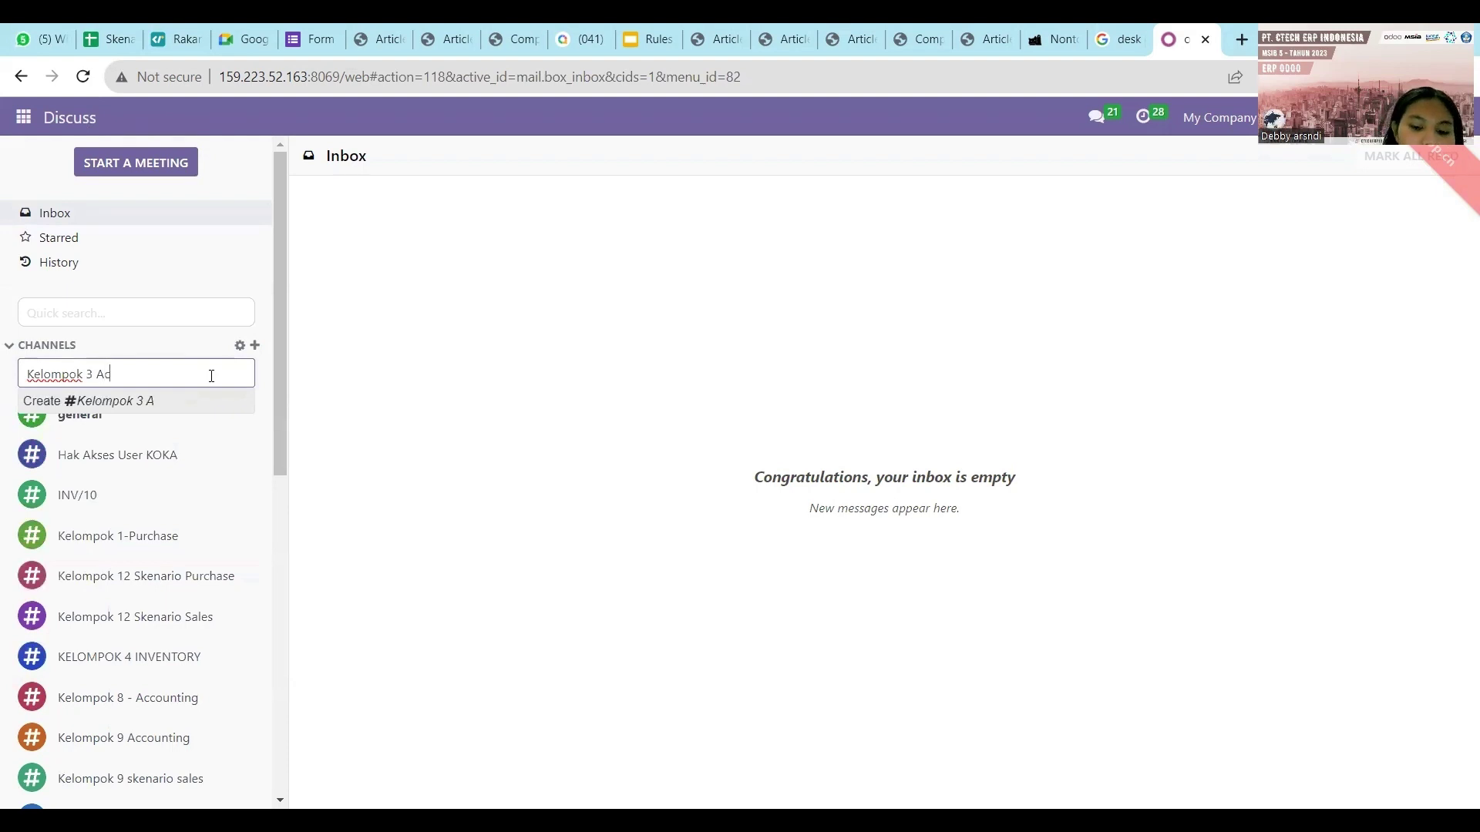
text(counti)
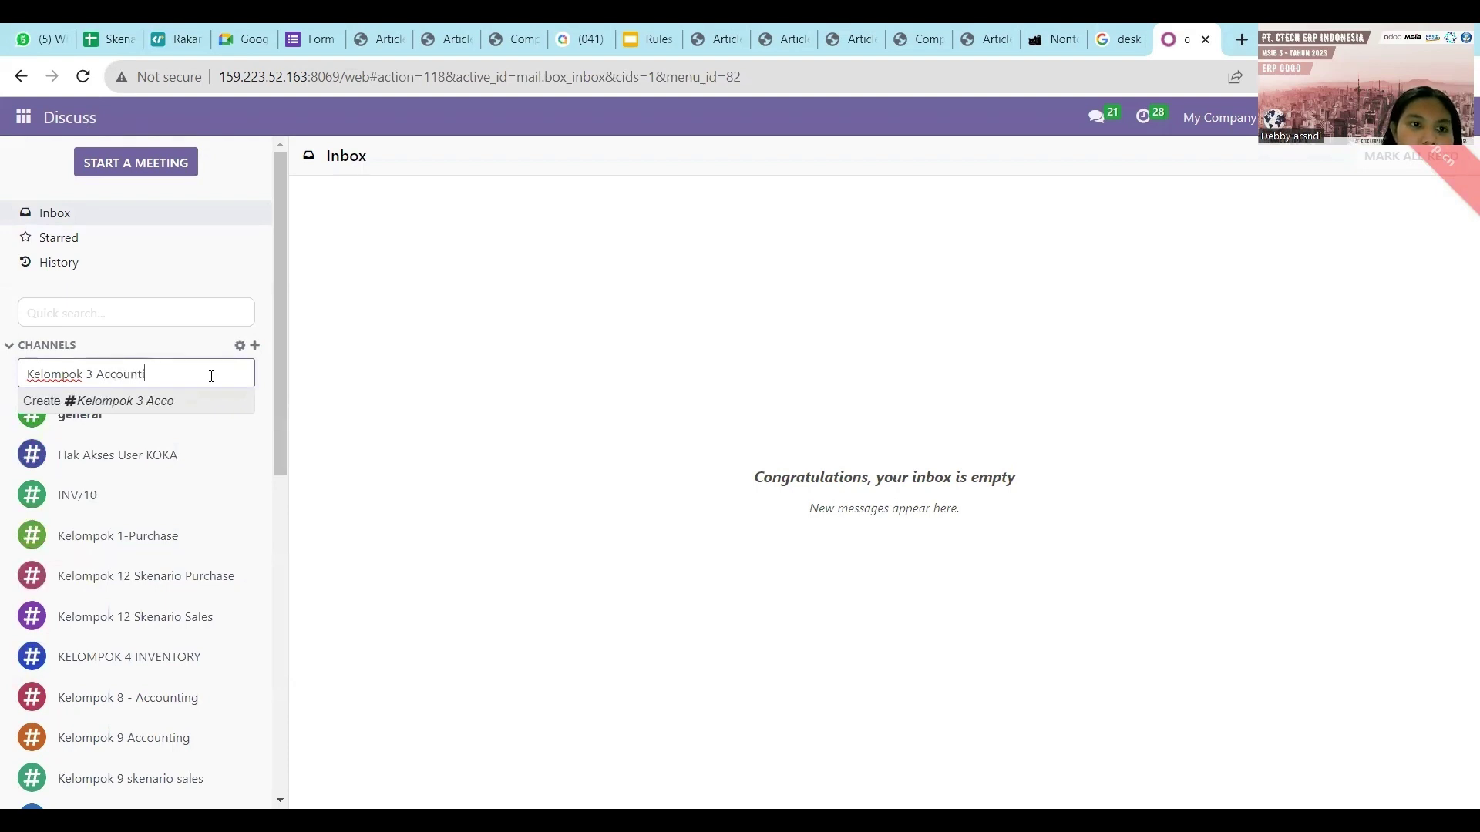
text(ng)
click(87, 403)
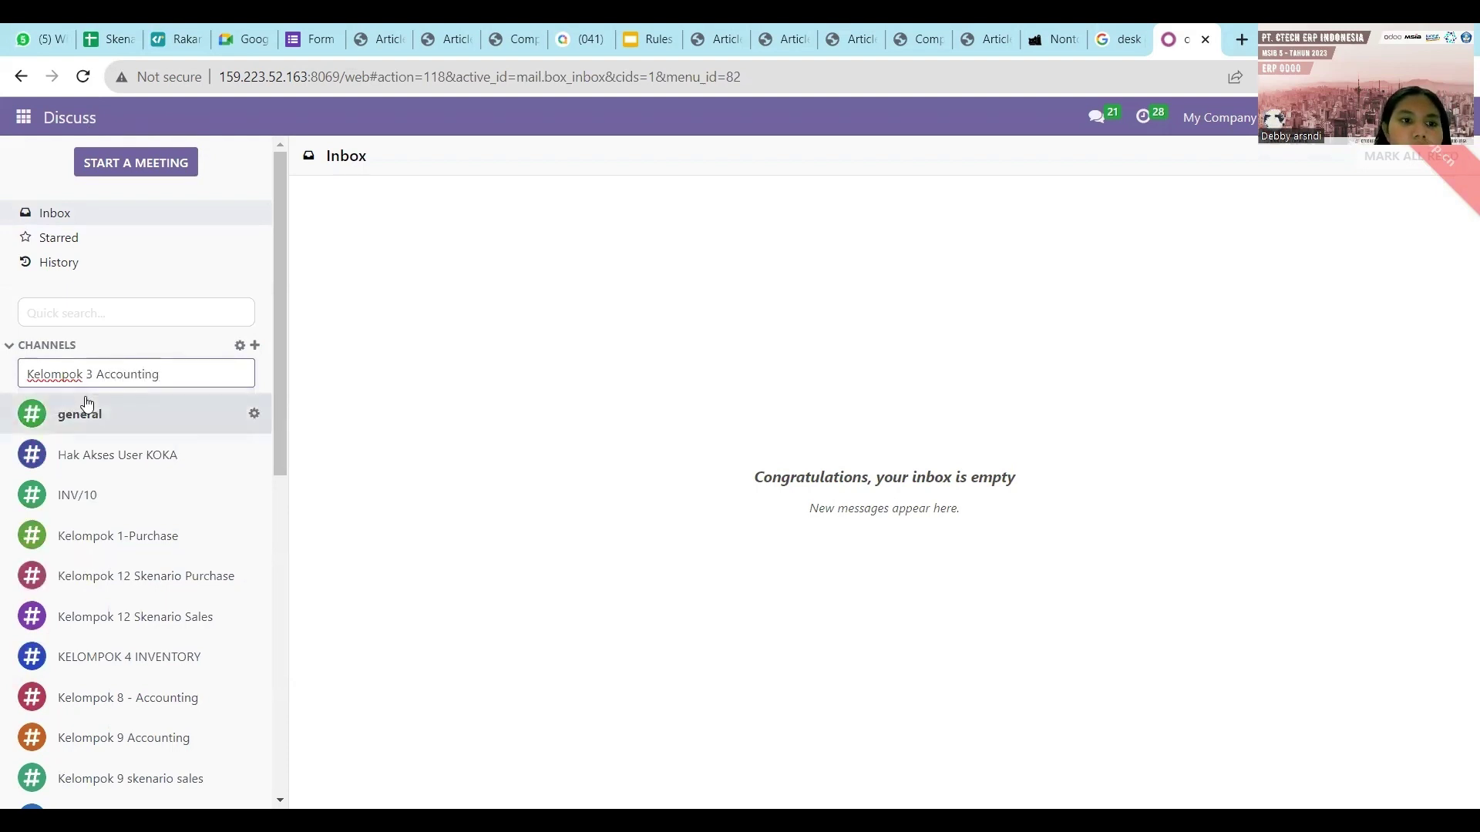
scroll(148, 465, down, 1)
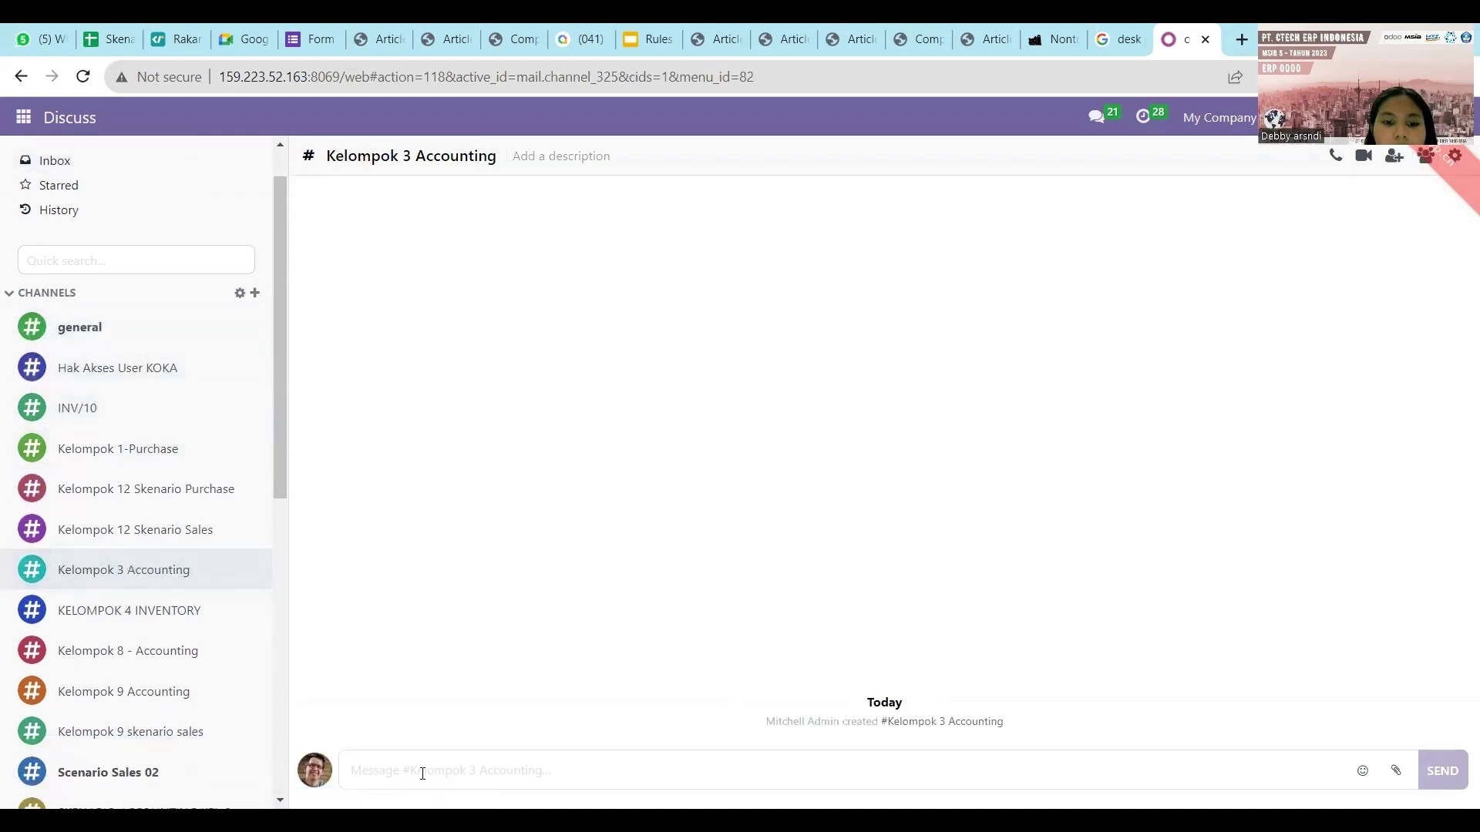
Post 'Halo' in the channel and bring up its Members settings.
text(Halo)
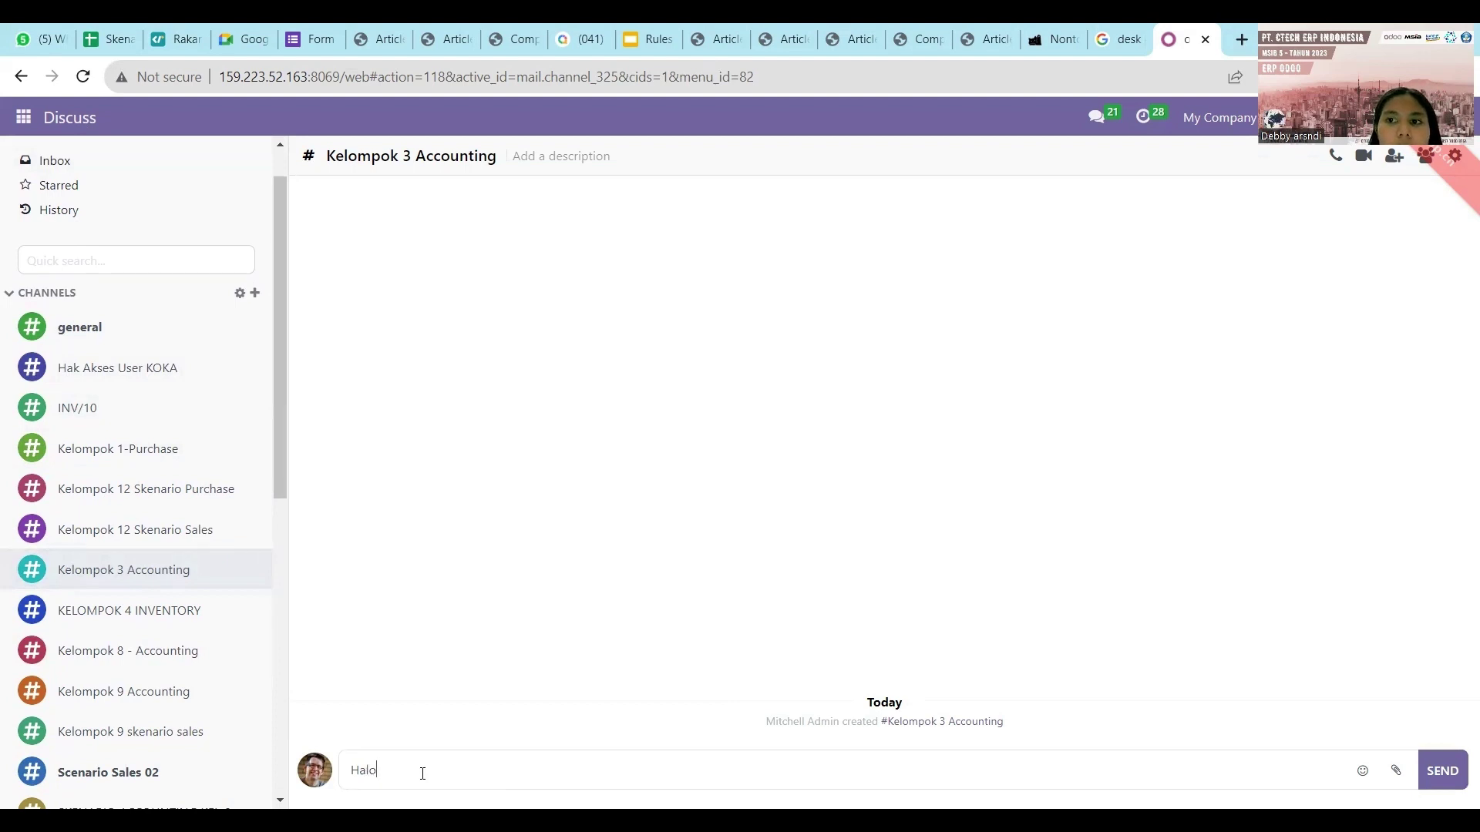
key(Return)
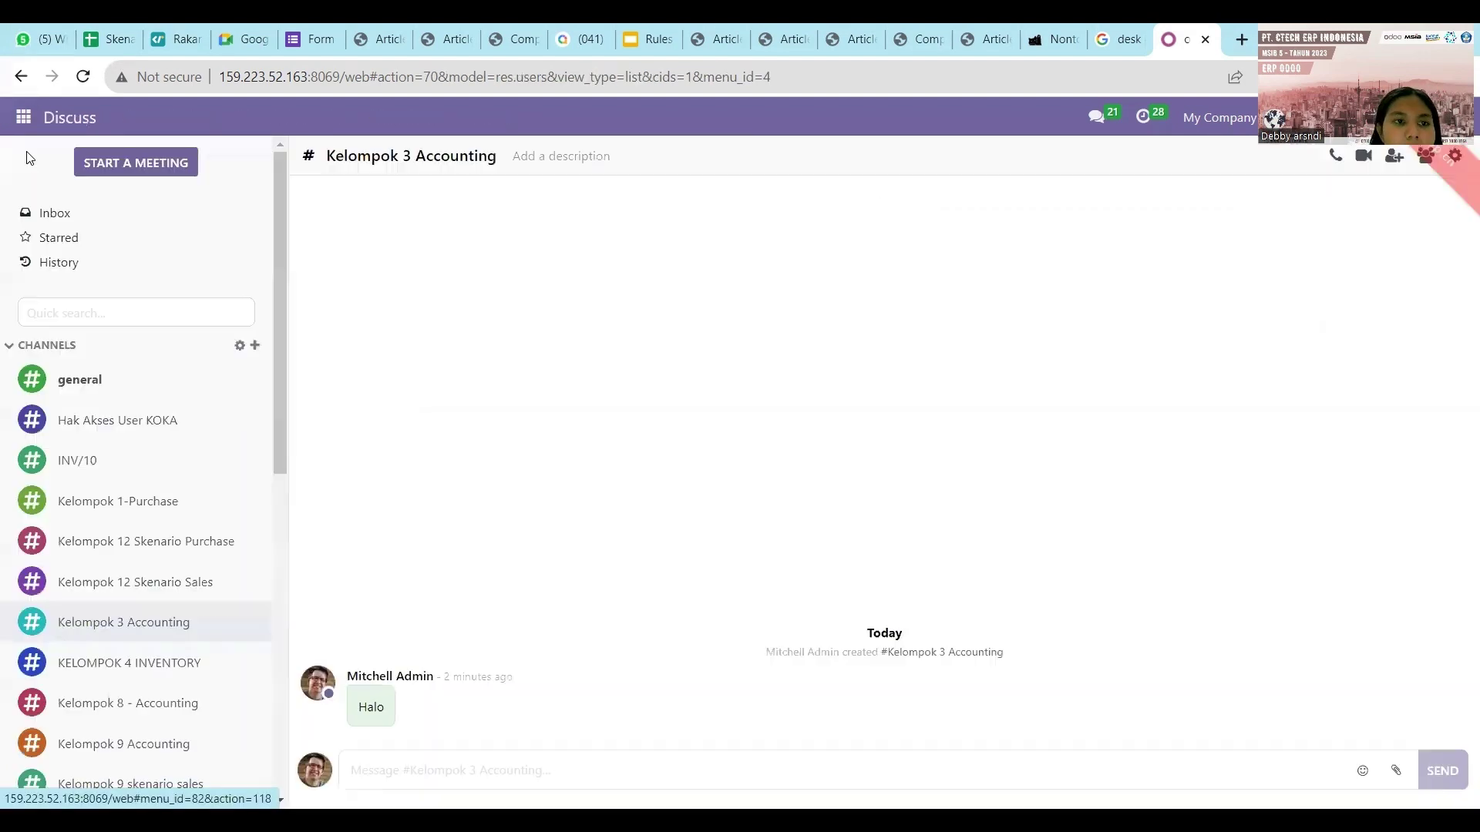
click(242, 622)
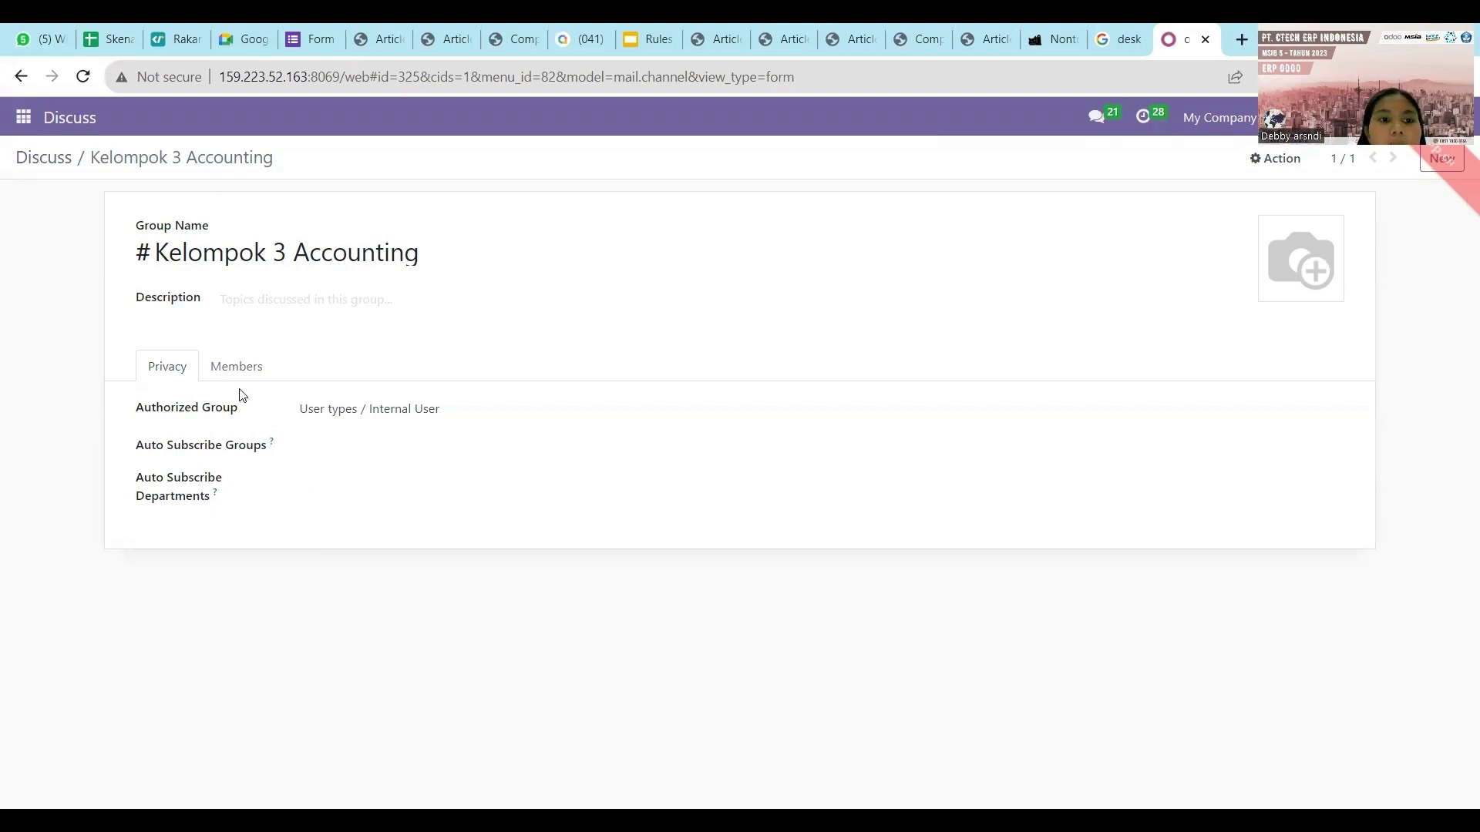
click(238, 368)
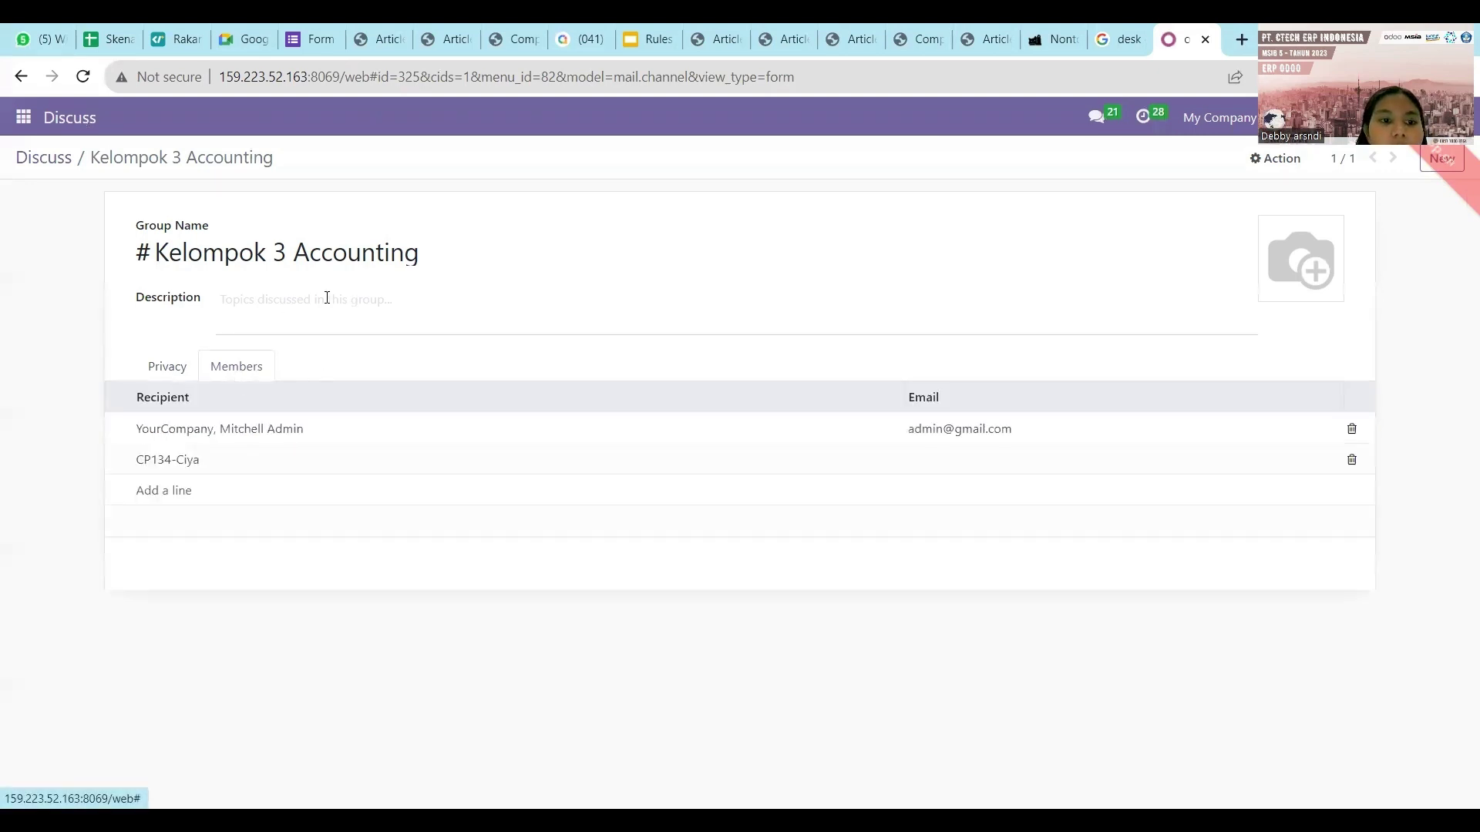
Add three CP15 team members to the channel and save the member list.
click(185, 493)
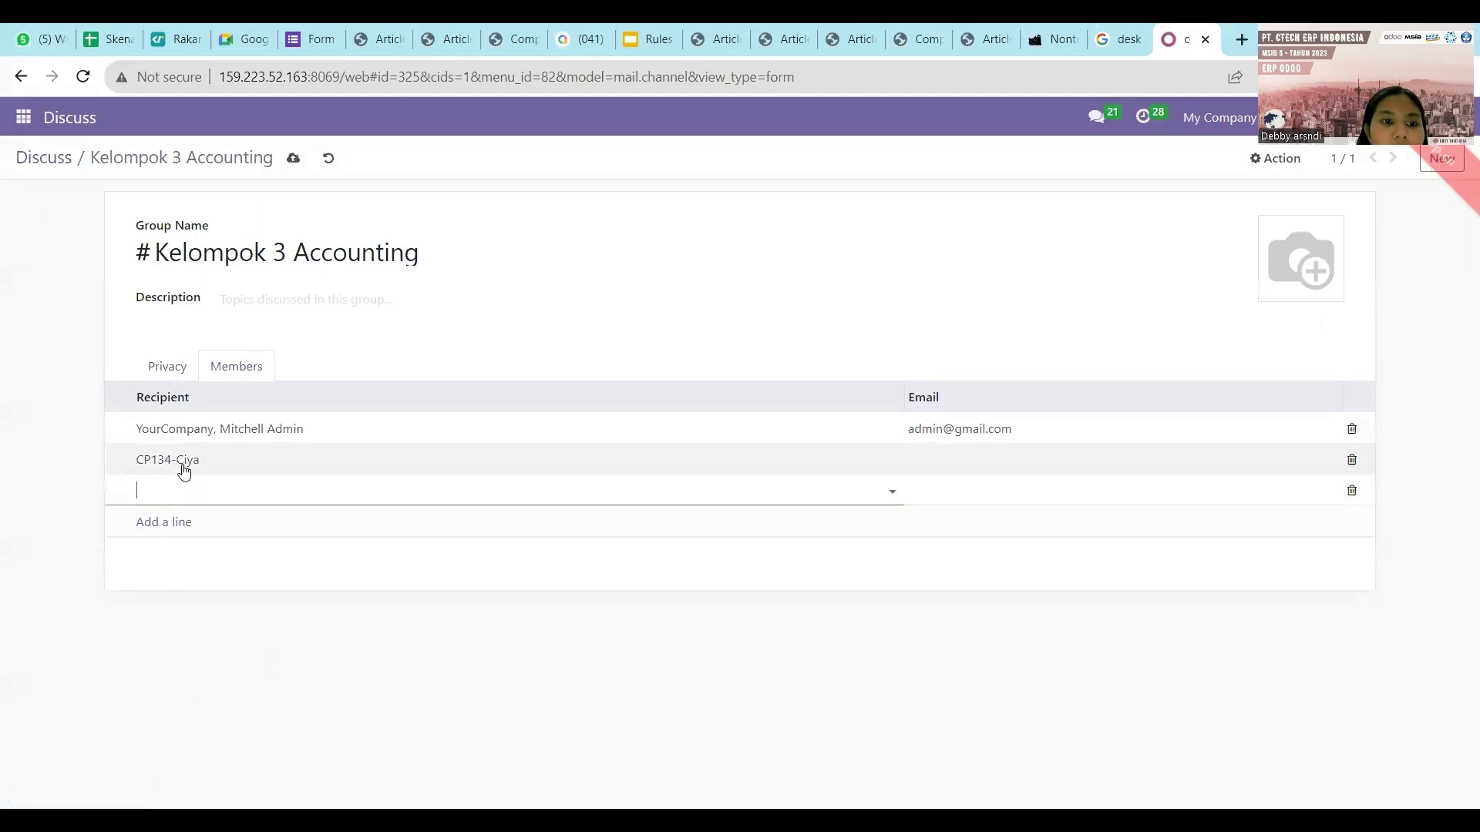
click(184, 472)
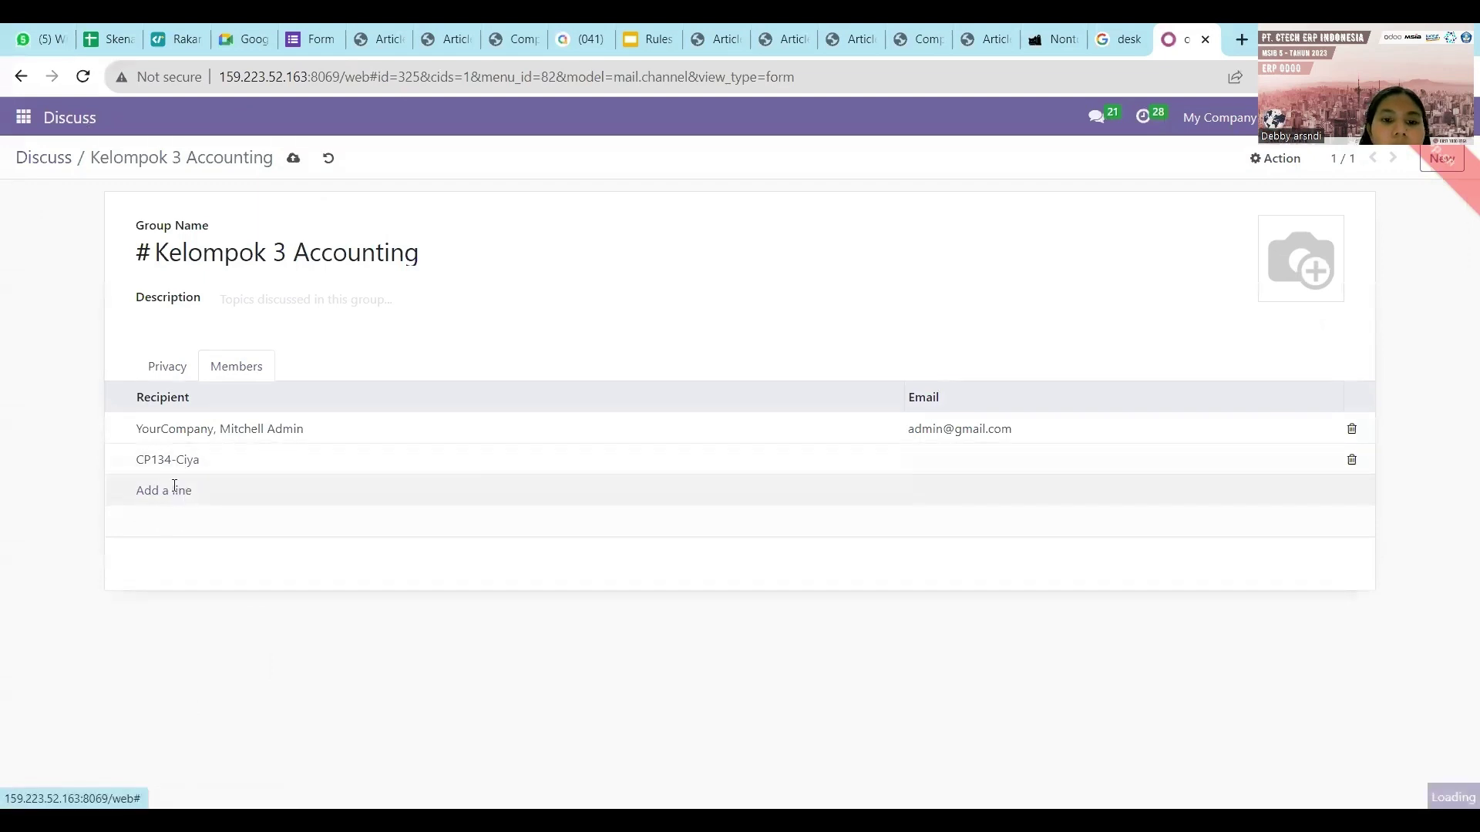
click(175, 491)
text(CP15)
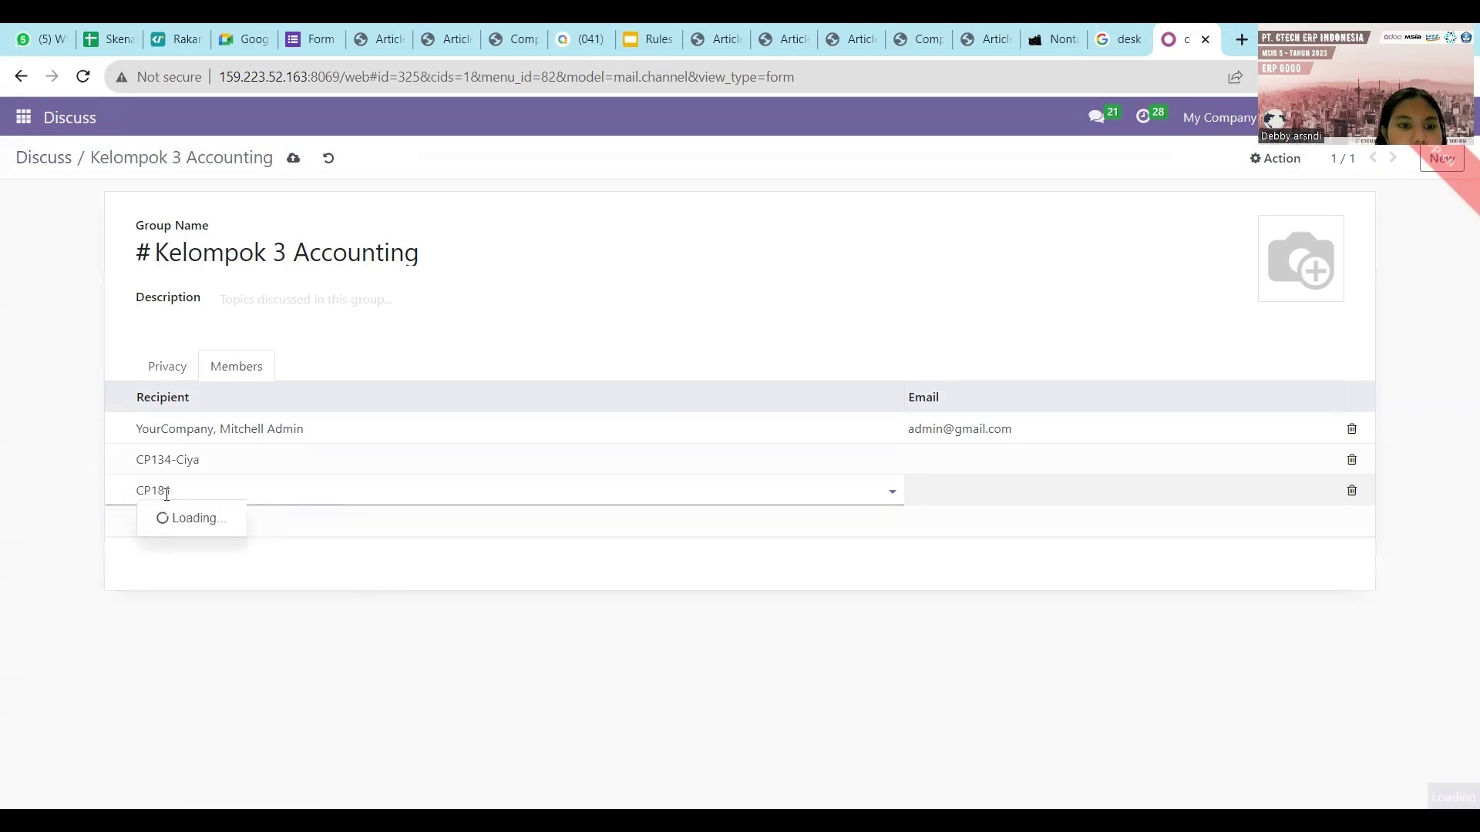
click(158, 518)
click(147, 521)
text(CP15)
click(175, 572)
click(168, 552)
text(CP15)
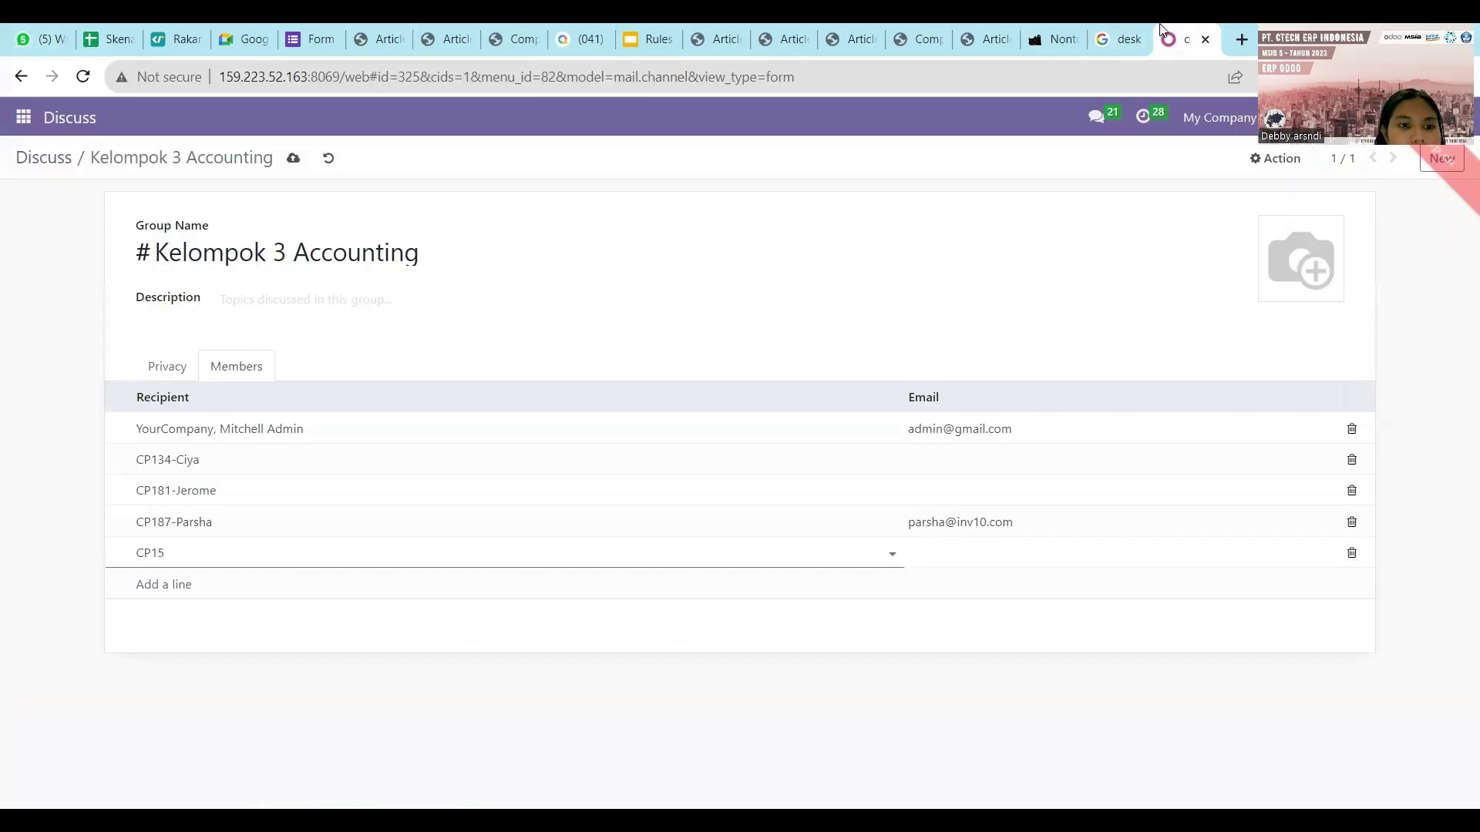
click(832, 522)
key(BackSpace)
key(BackSpace)
key(BackSpace)
click(239, 557)
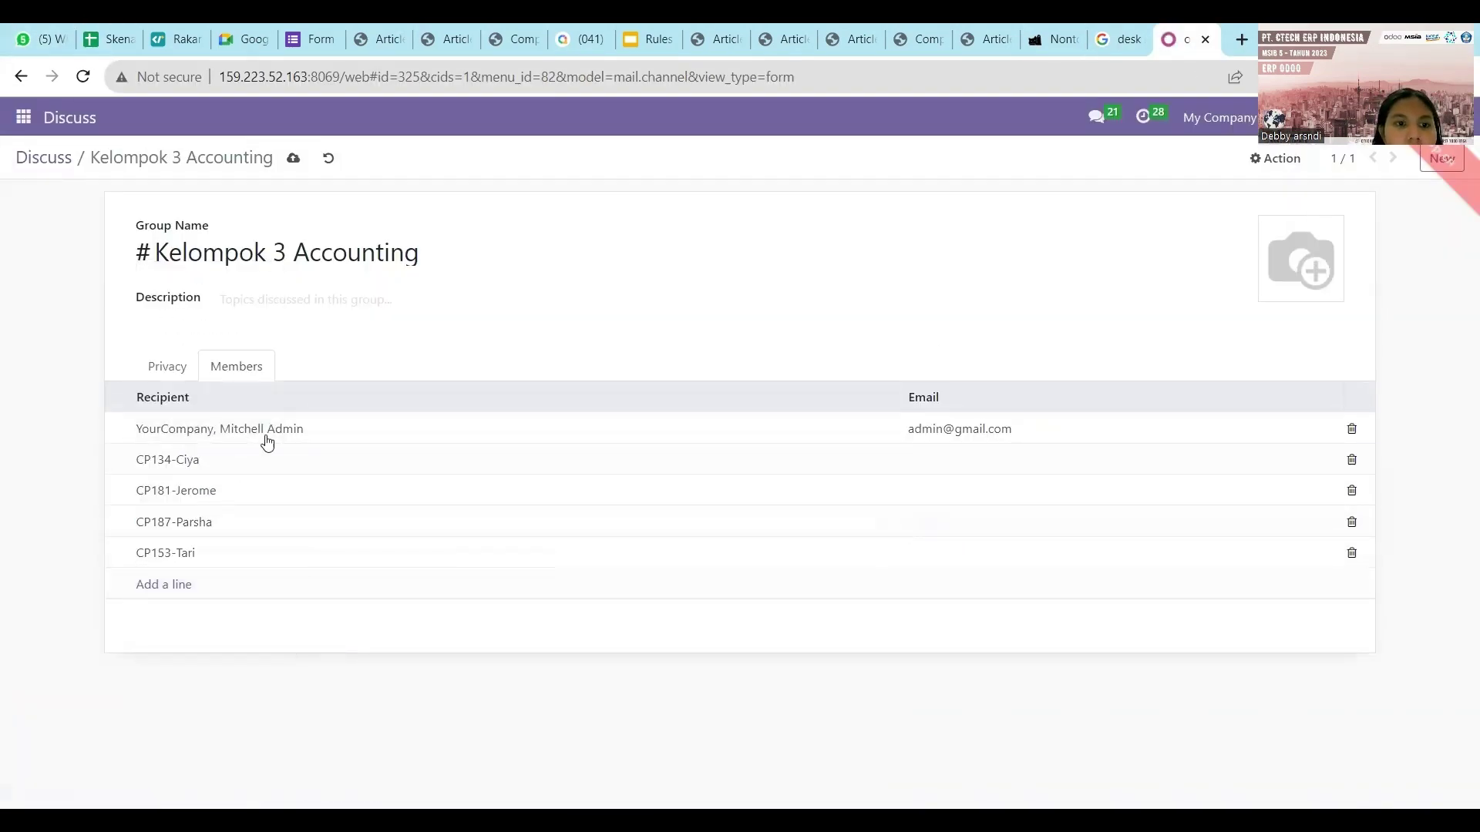
click(295, 160)
Go to Inventory > Products > Products and start a new product.
key(alt+Left)
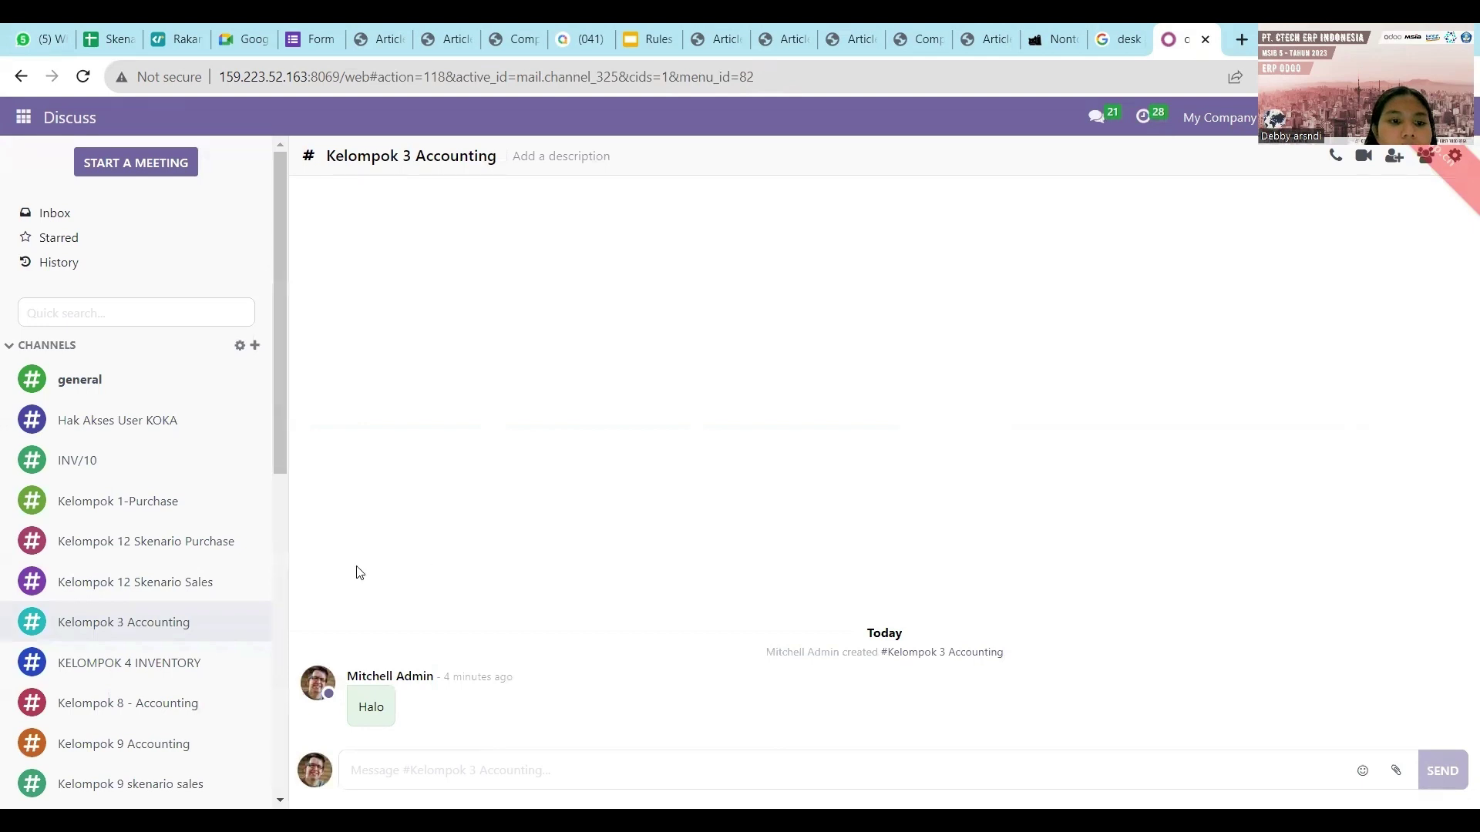
click(24, 118)
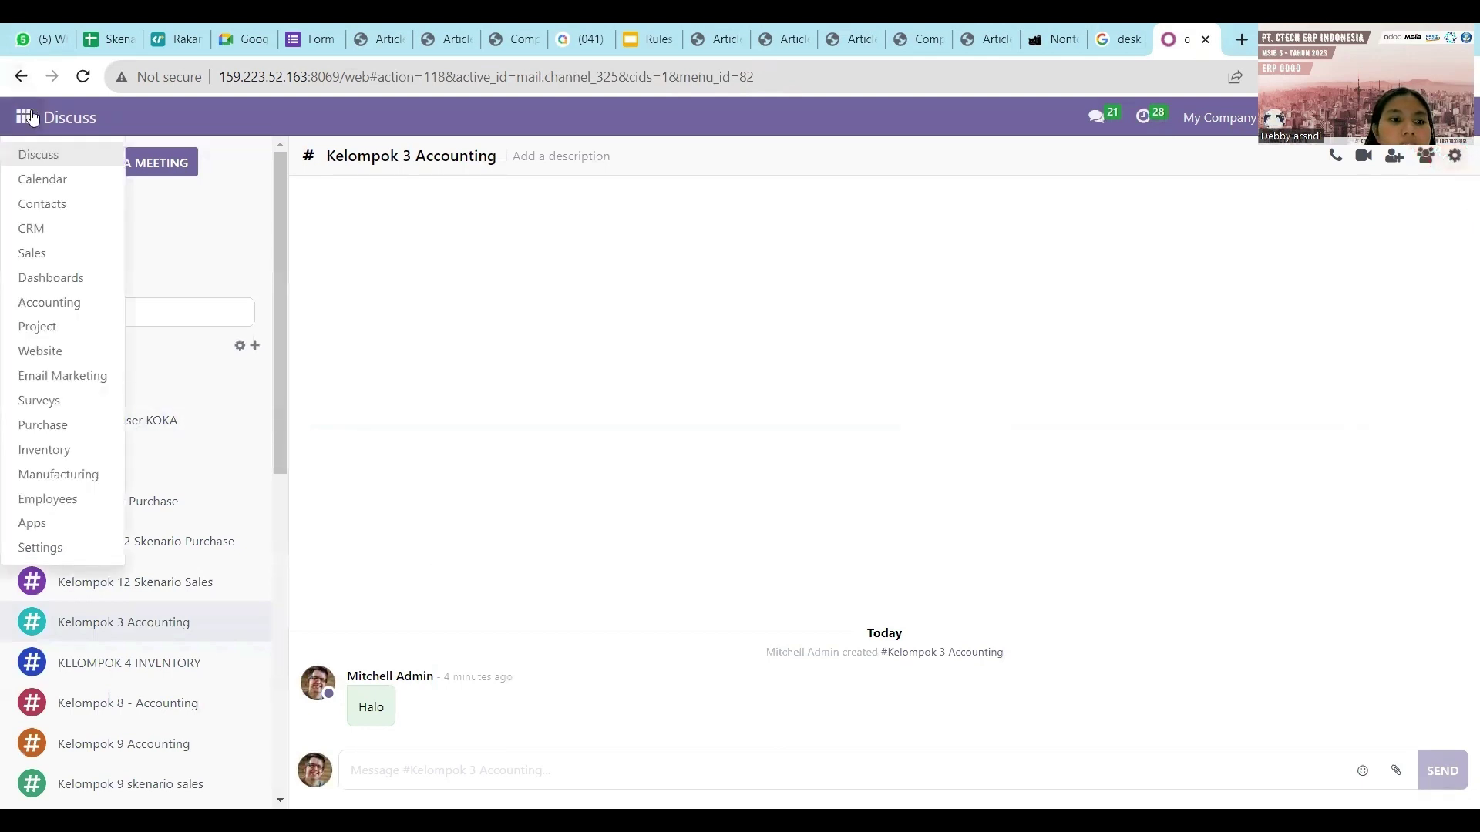
click(57, 457)
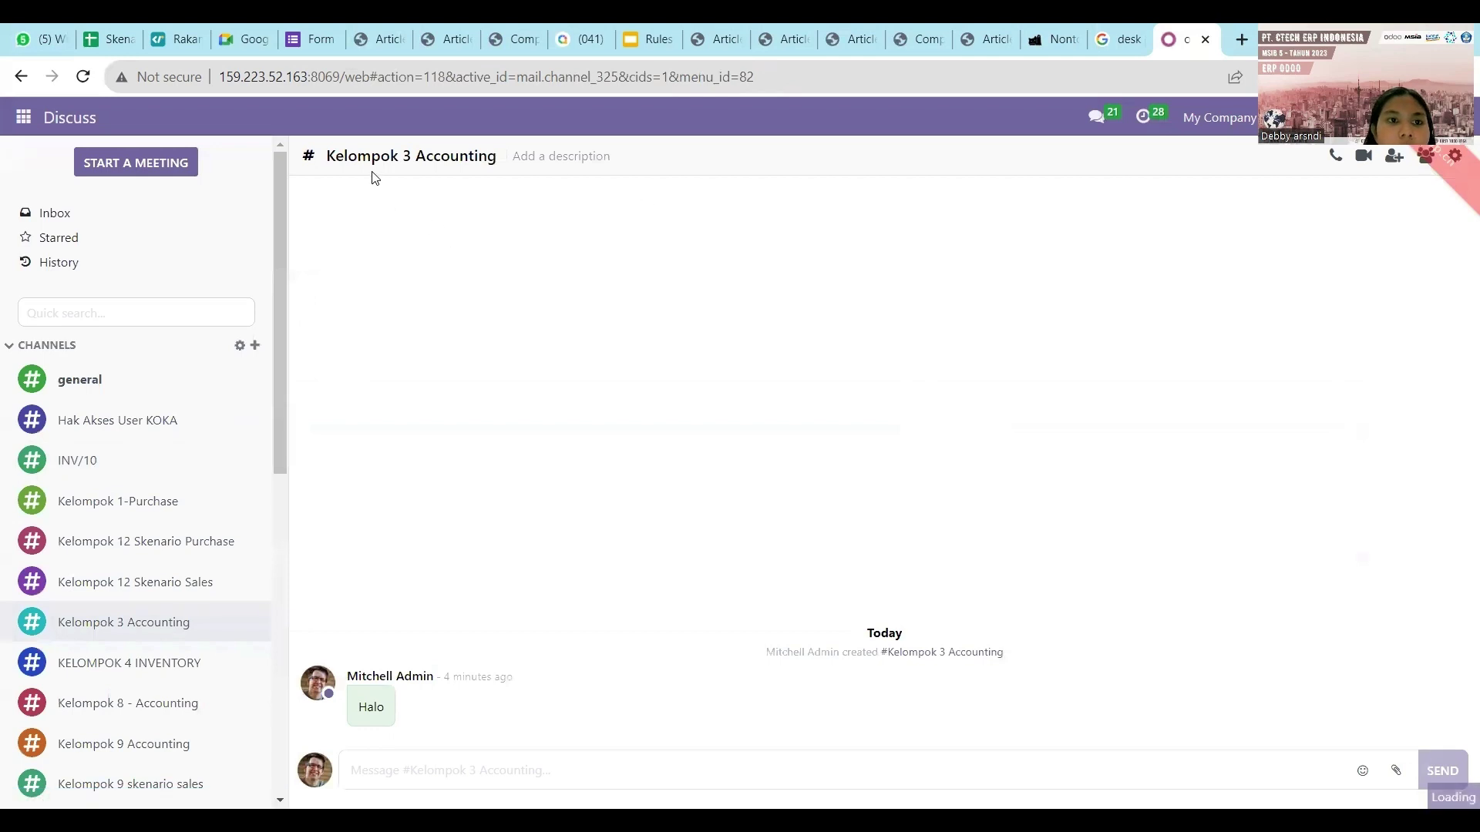
click(337, 119)
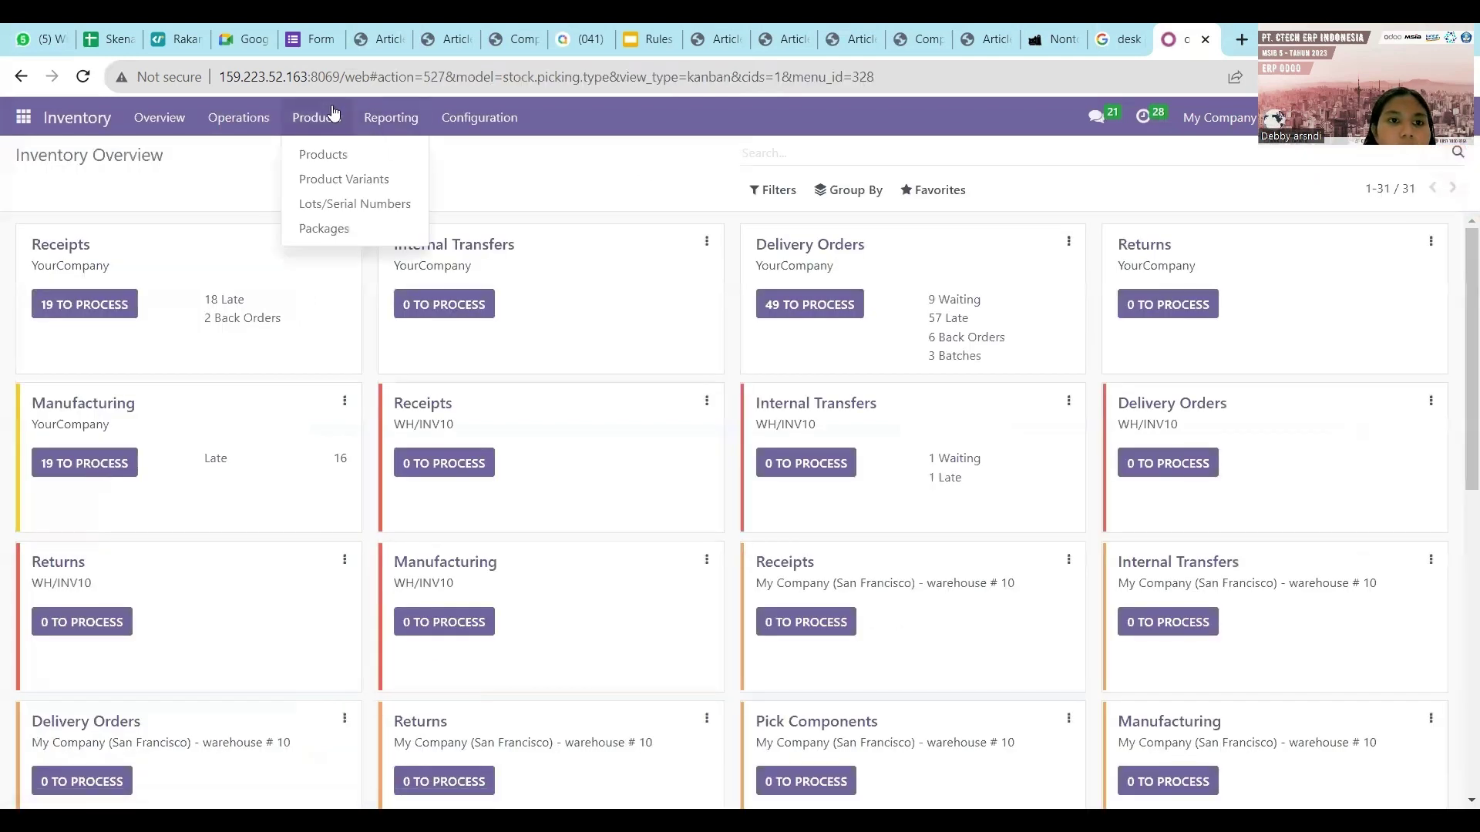
click(334, 114)
click(334, 114)
click(331, 154)
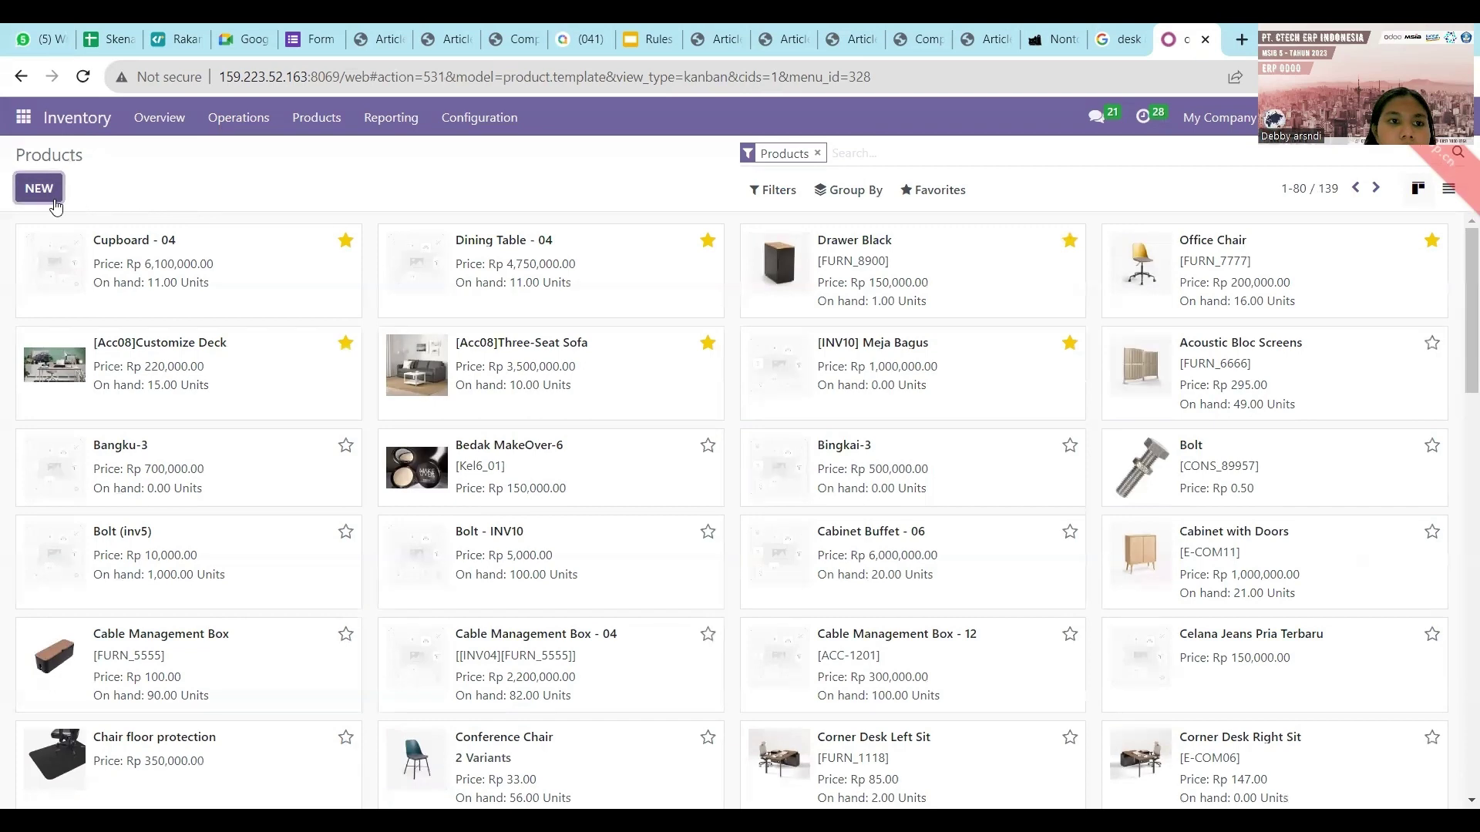
click(51, 196)
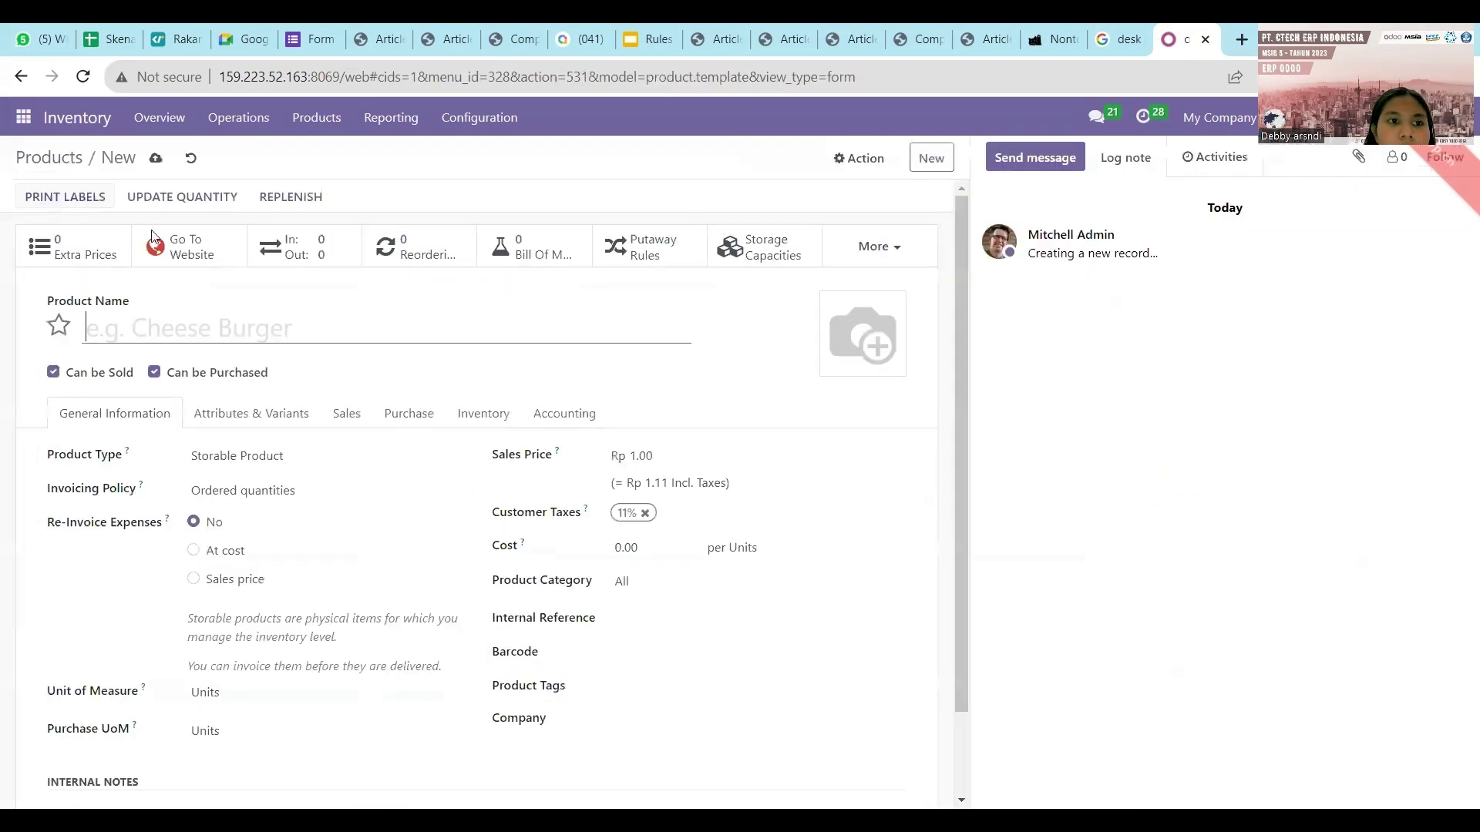
Check the spreadsheet's Product sheet, then name the new product '[ACC3]Three-Seat-Sofa'.
click(108, 24)
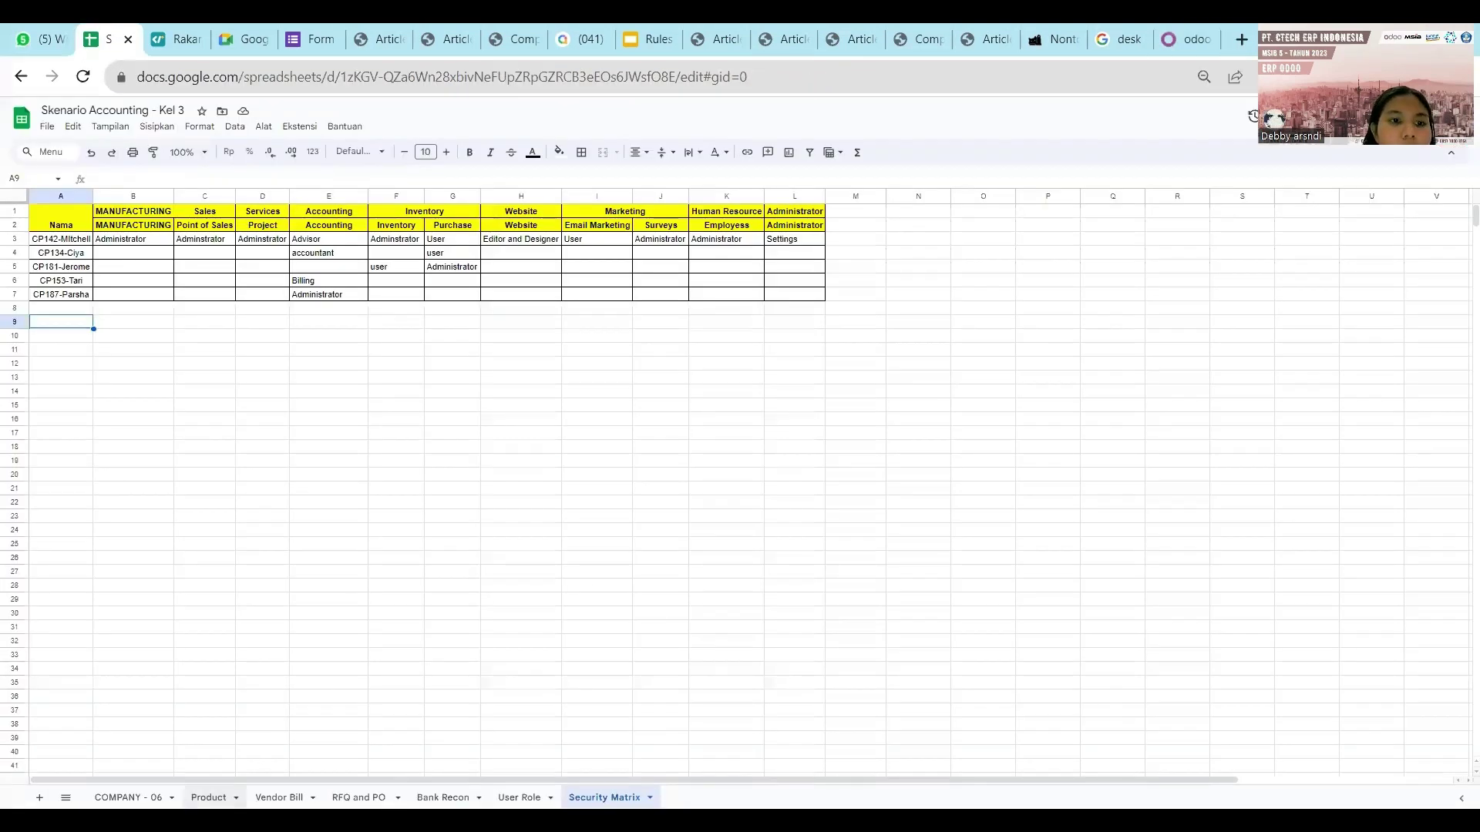
click(209, 797)
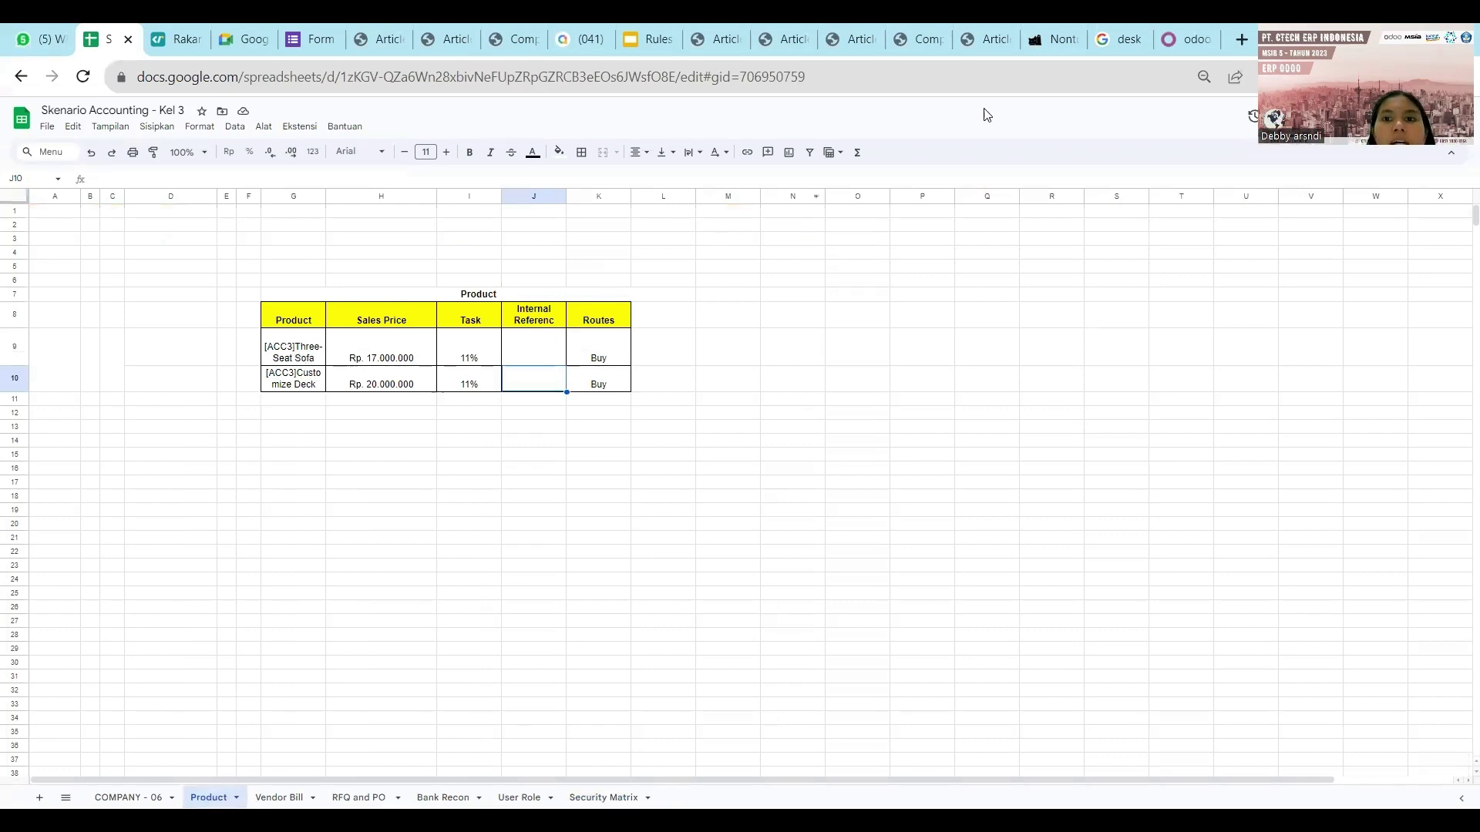
click(1191, 49)
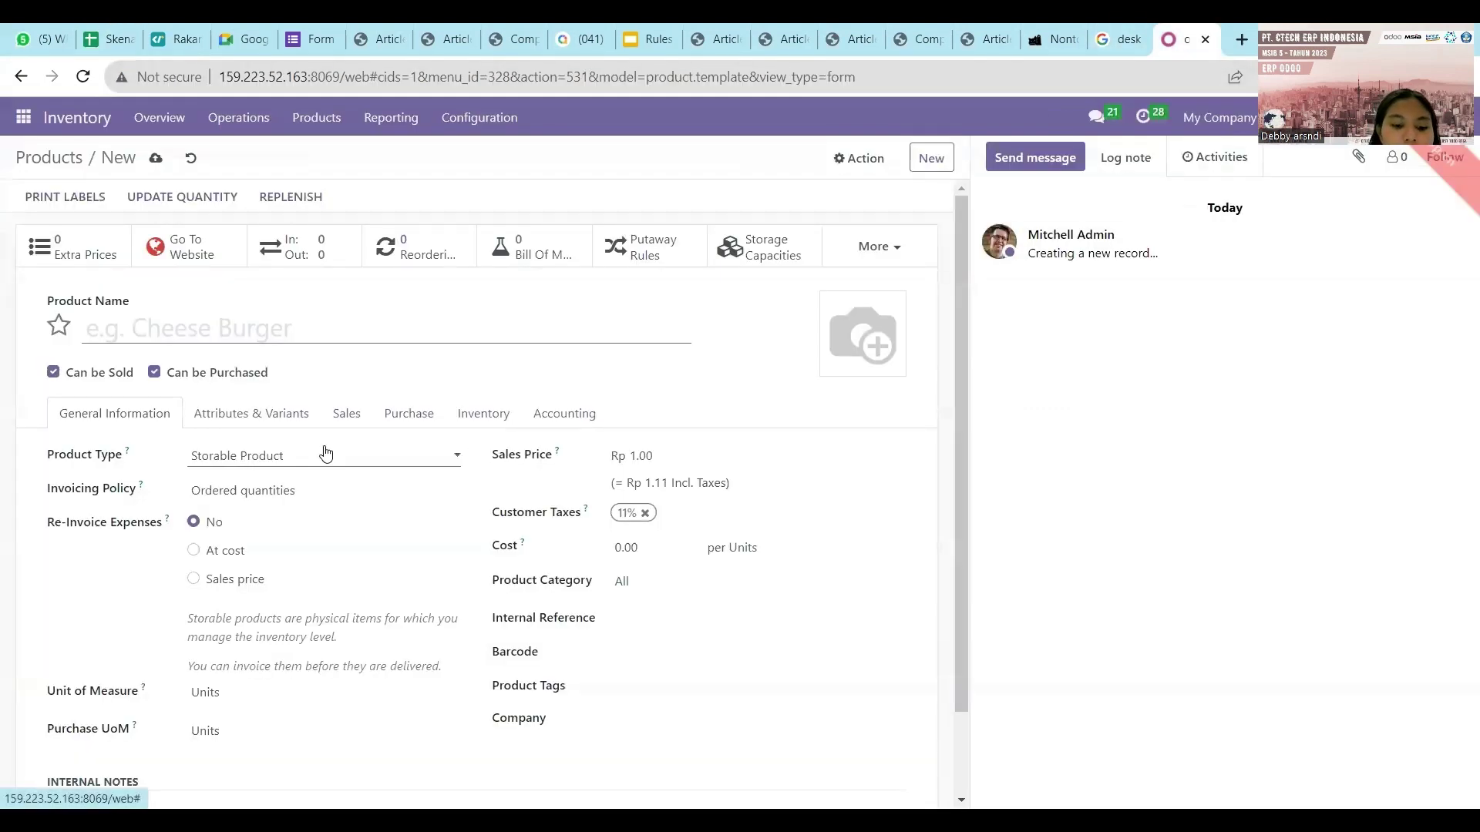
text([ACC)
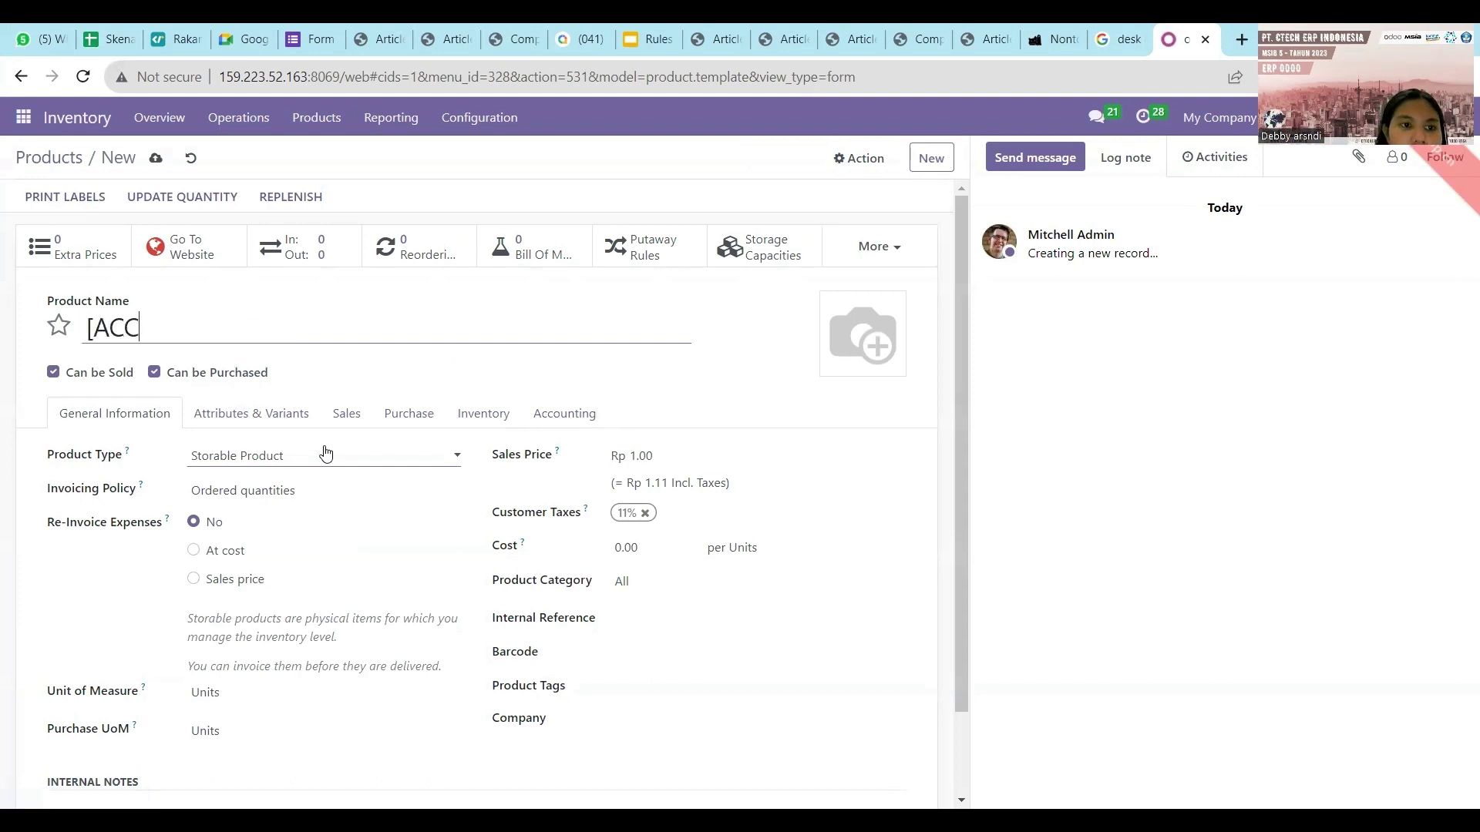
text(3])
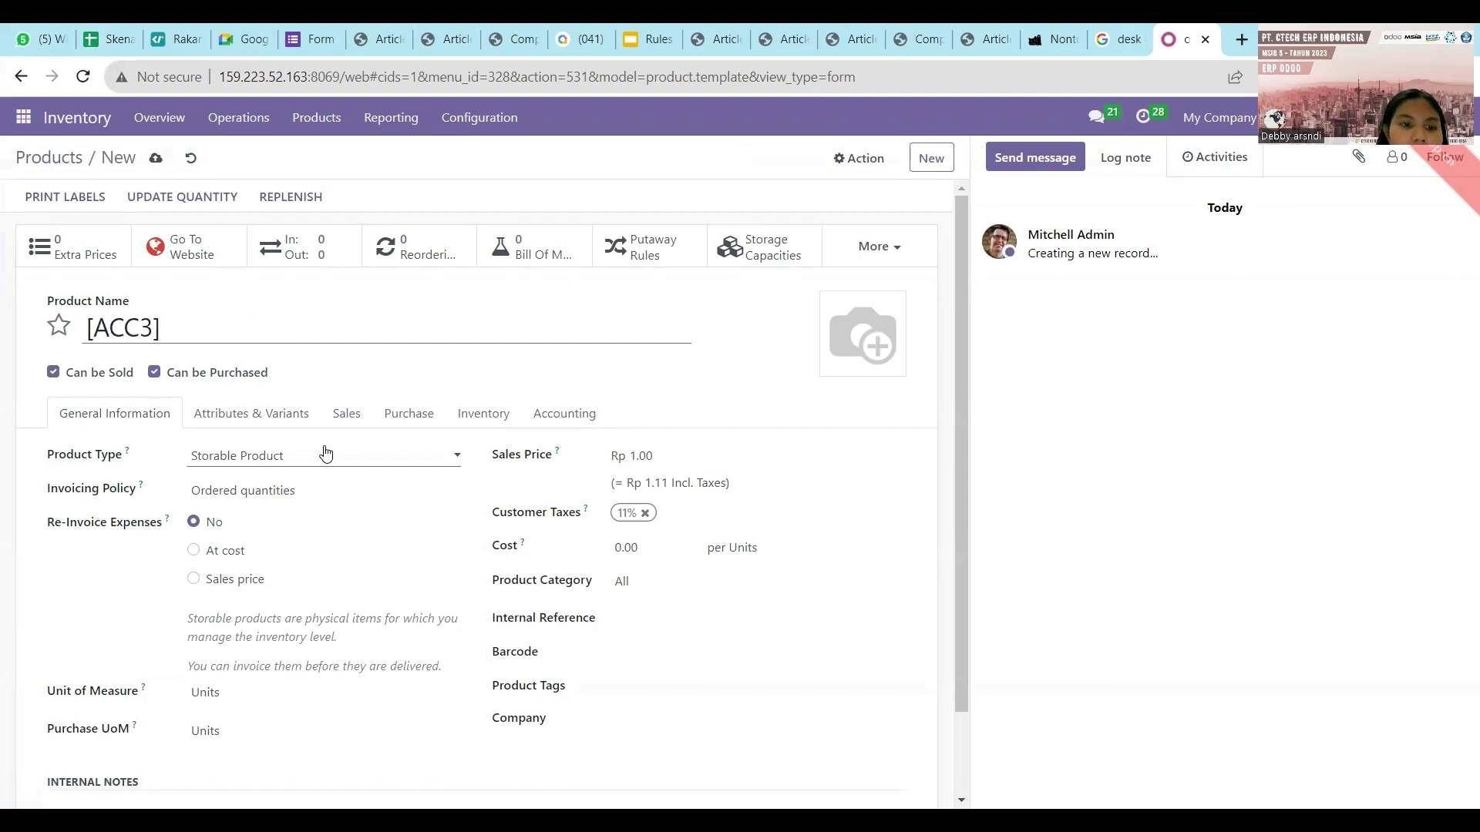
text(Three)
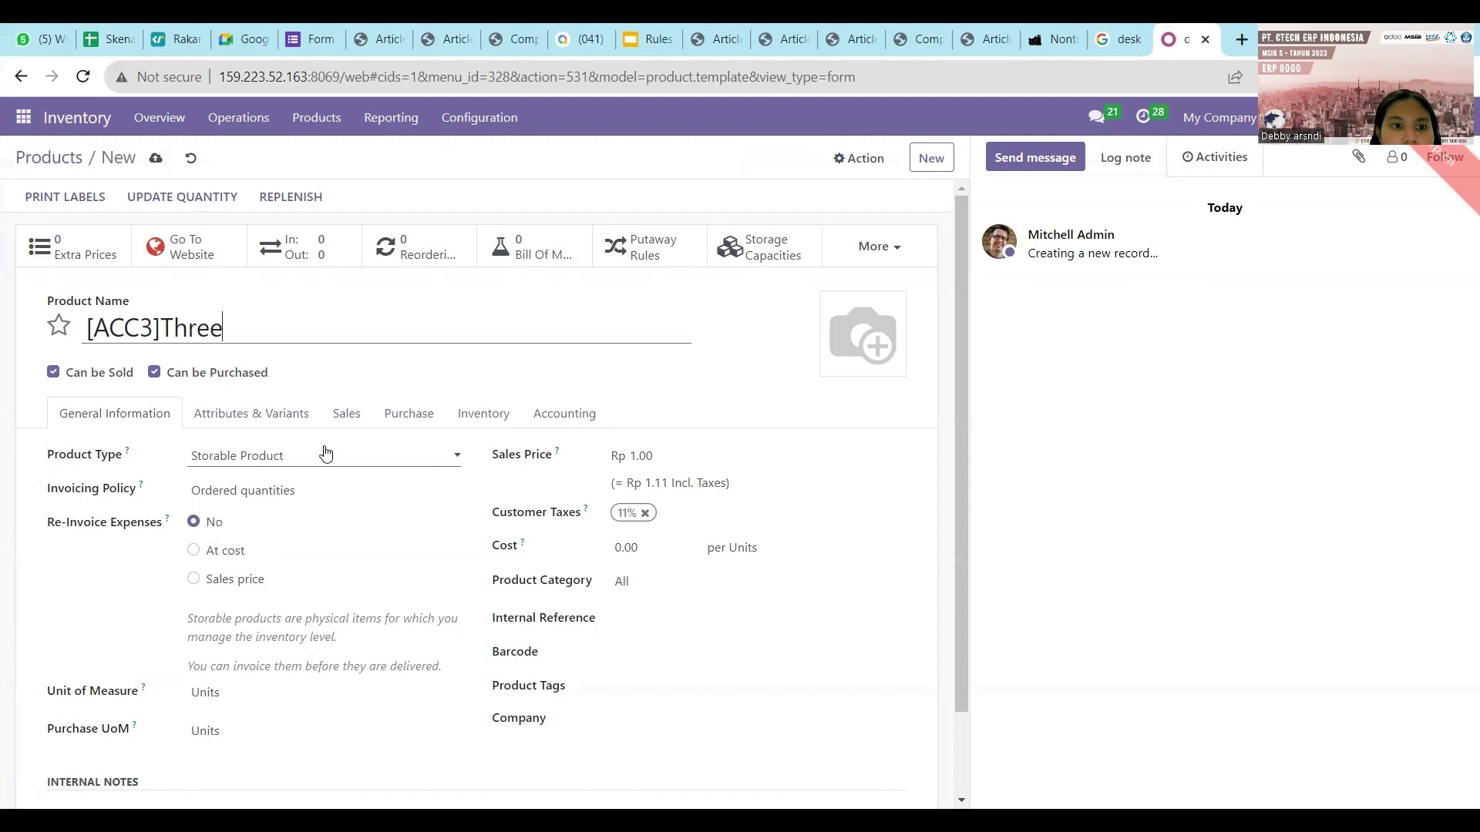
text(-seat)
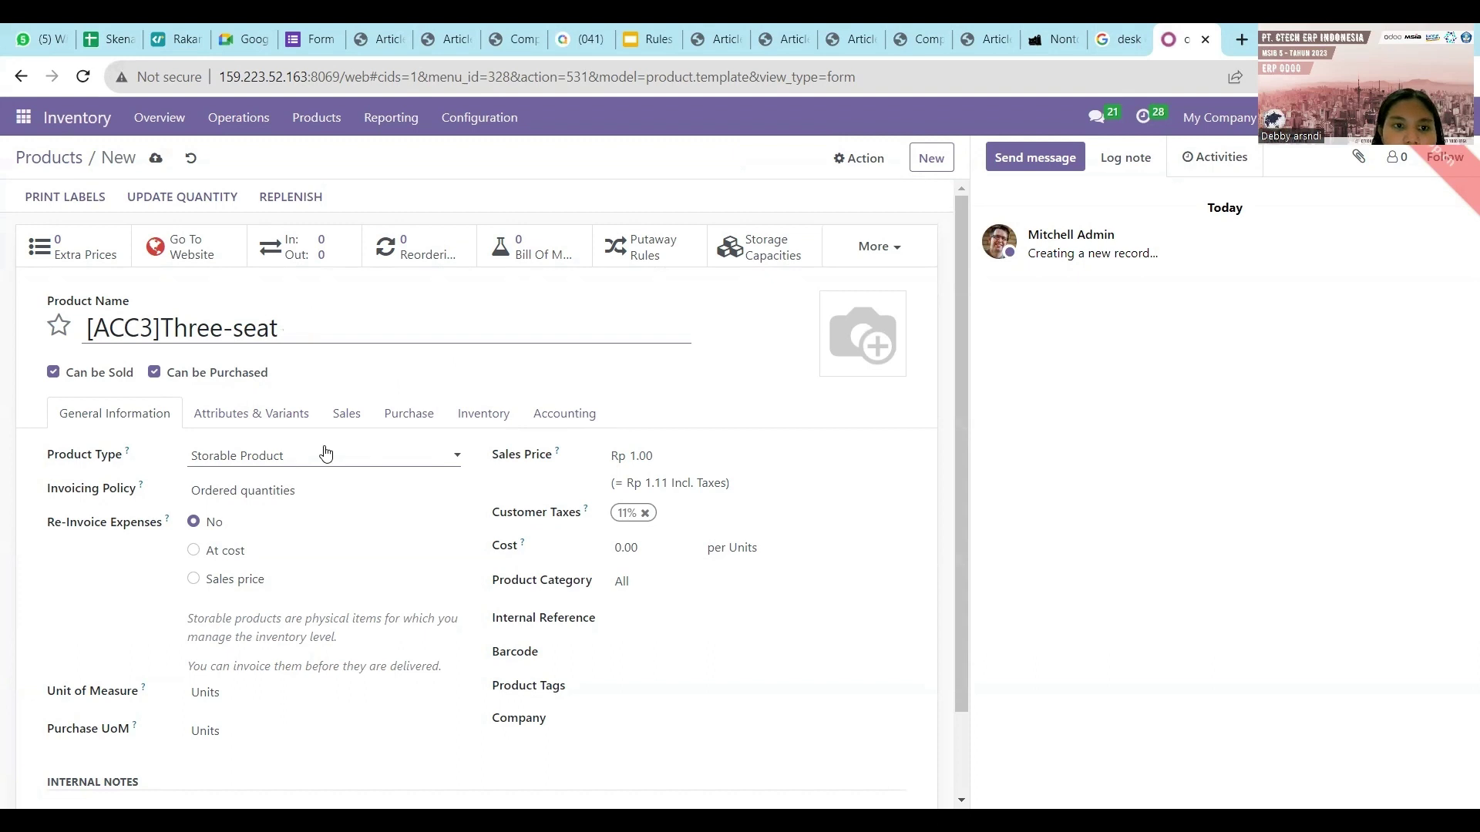
key(BackSpace)
key(BackSpace)
key(BackSpace)
text(eat)
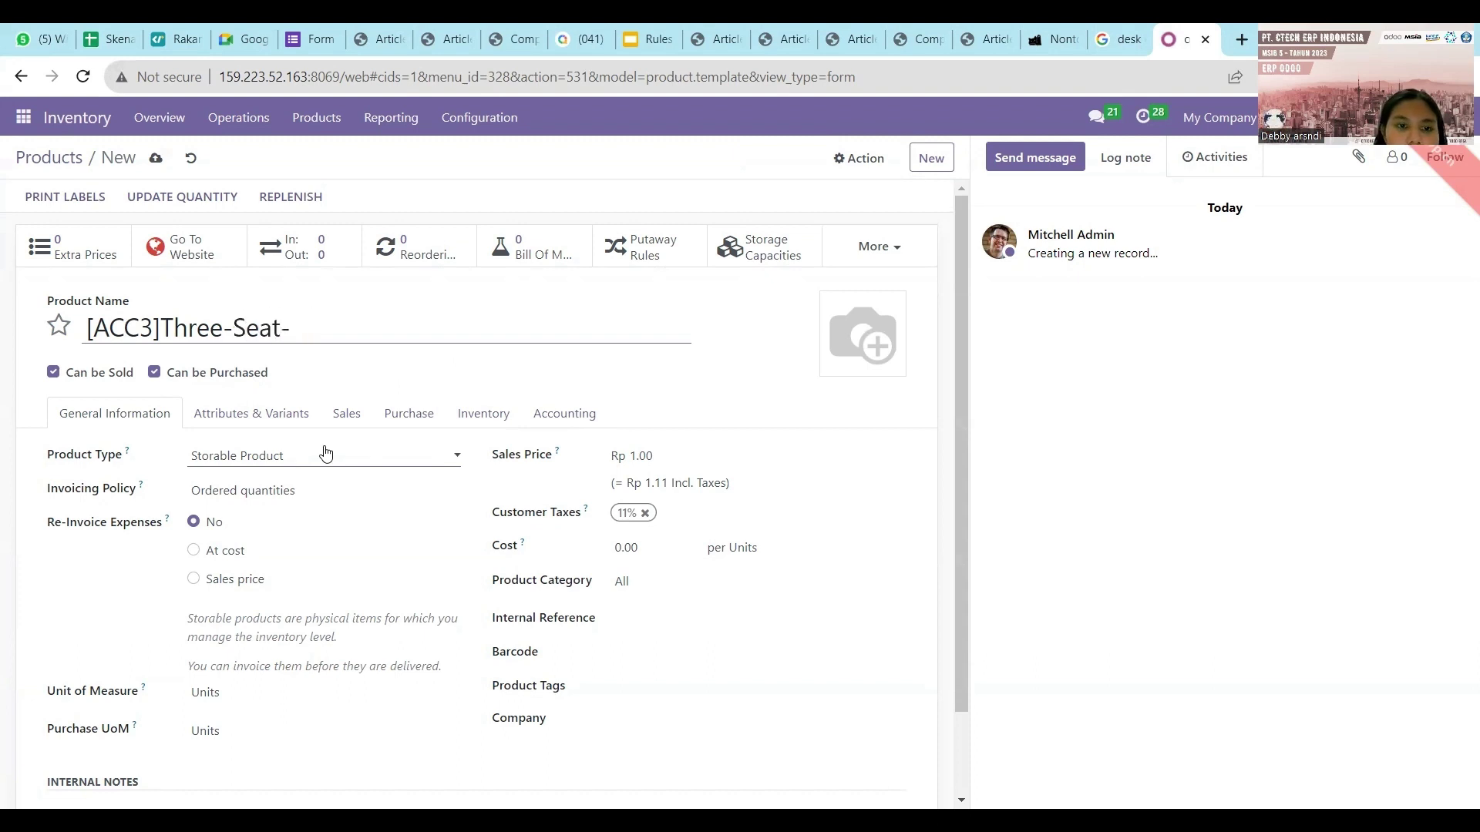
text(-Sofa)
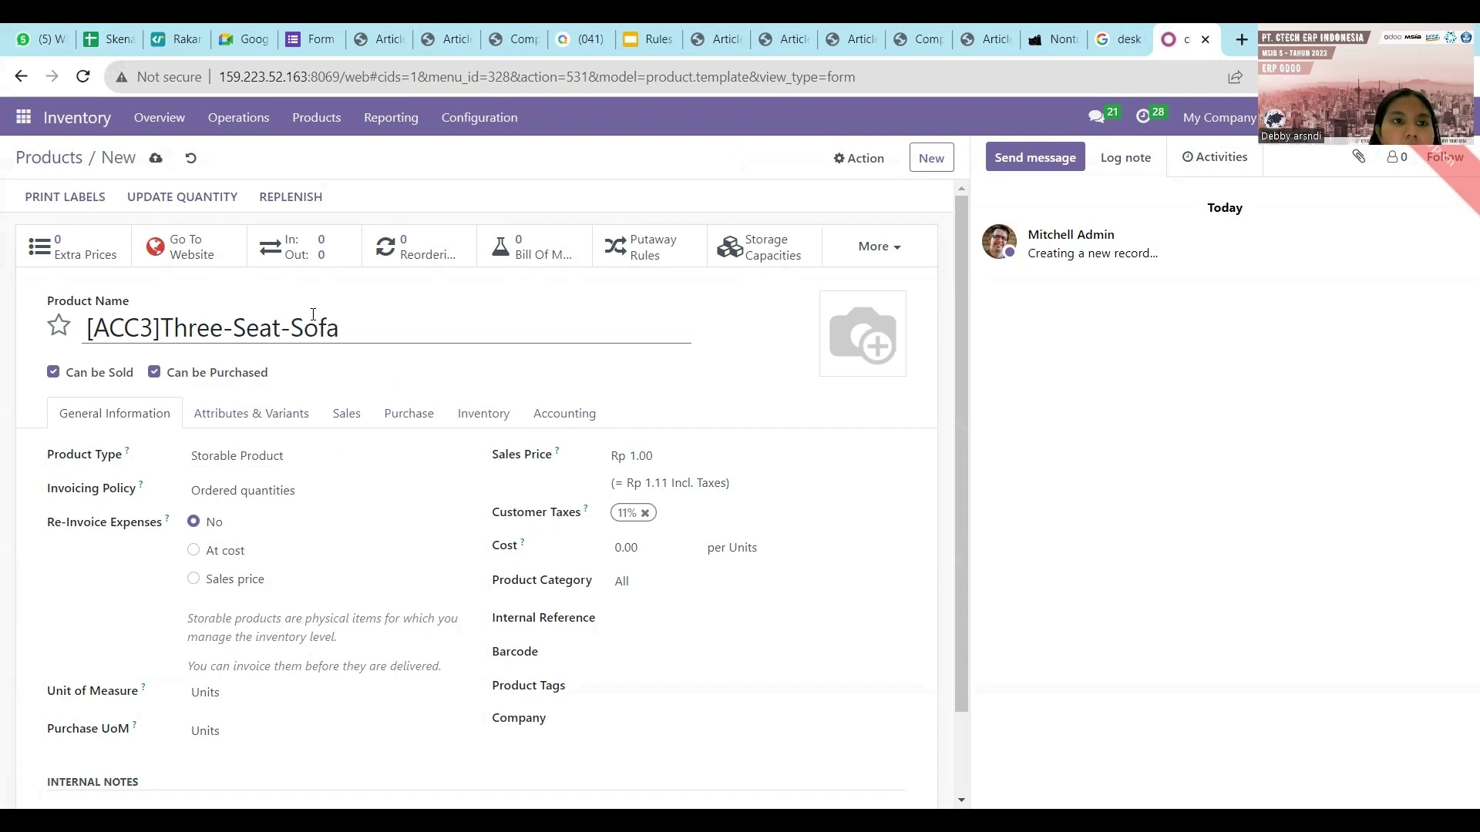
click(108, 39)
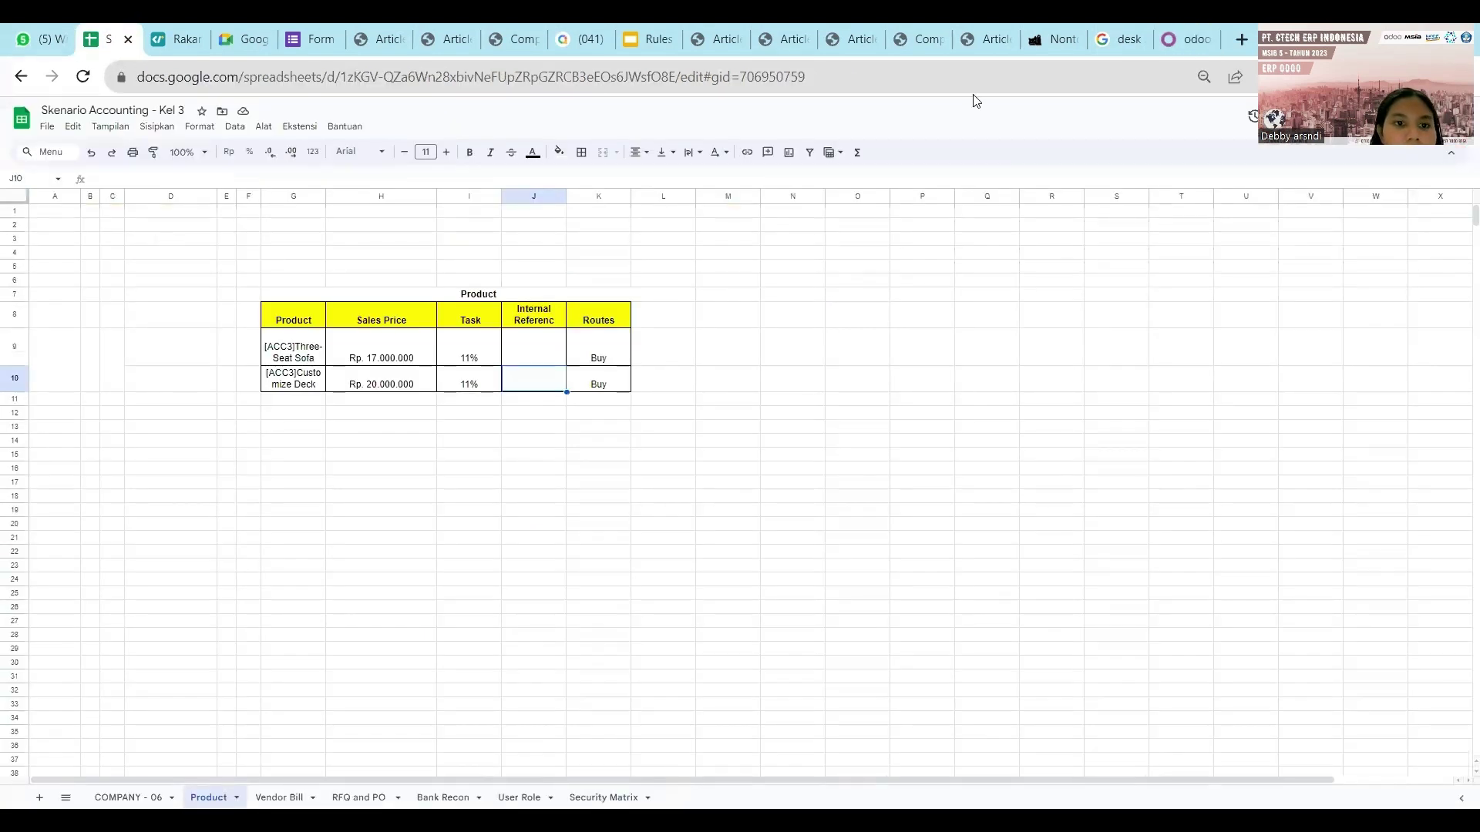
Enter a Sales Price of 17,000,000 for the sofa, giving Rp 18,870,000.00 with tax.
click(1169, 35)
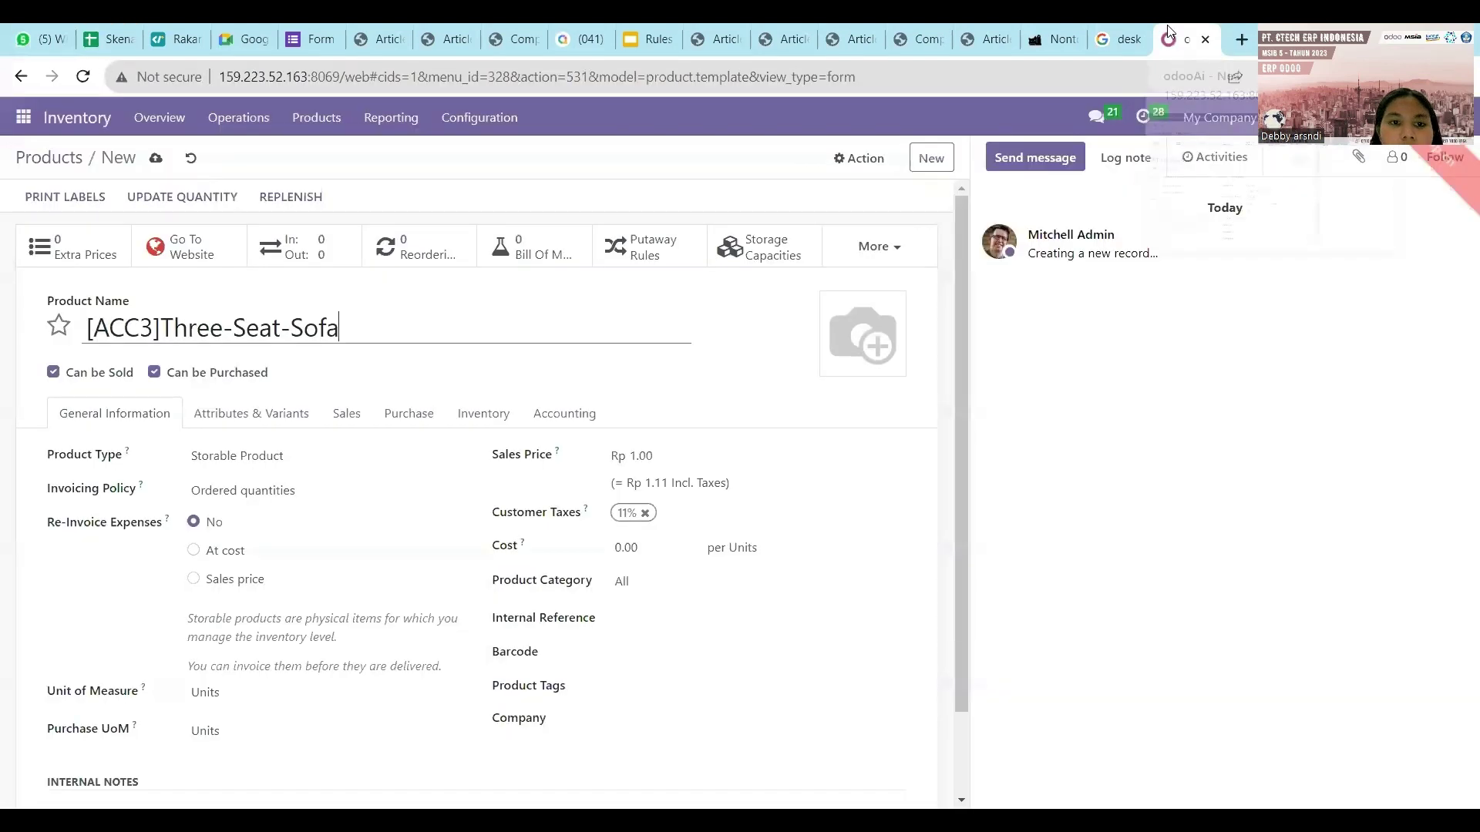
click(645, 457)
key(BackSpace)
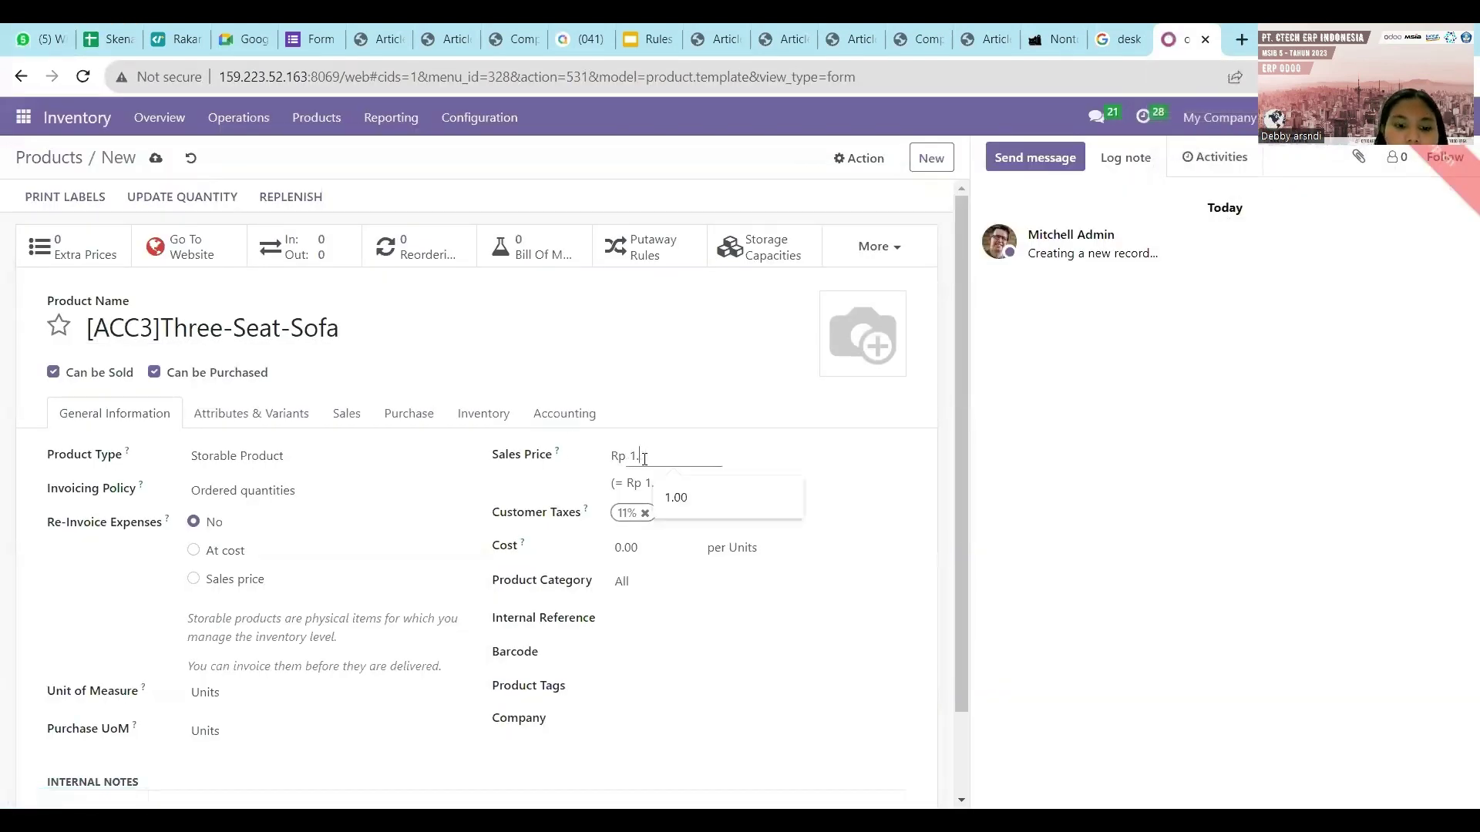
key(BackSpace)
text(7.000.000)
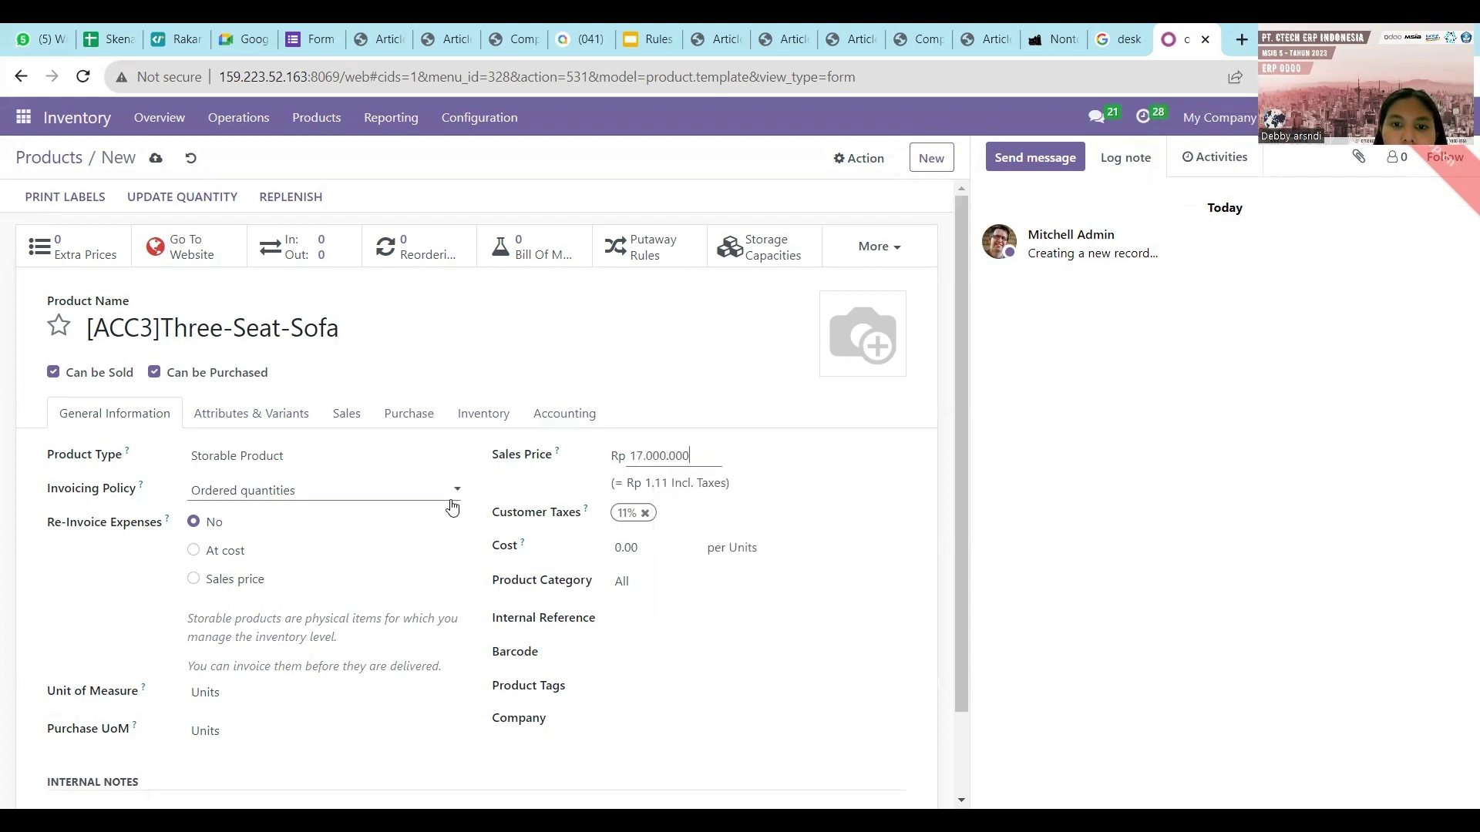
click(451, 501)
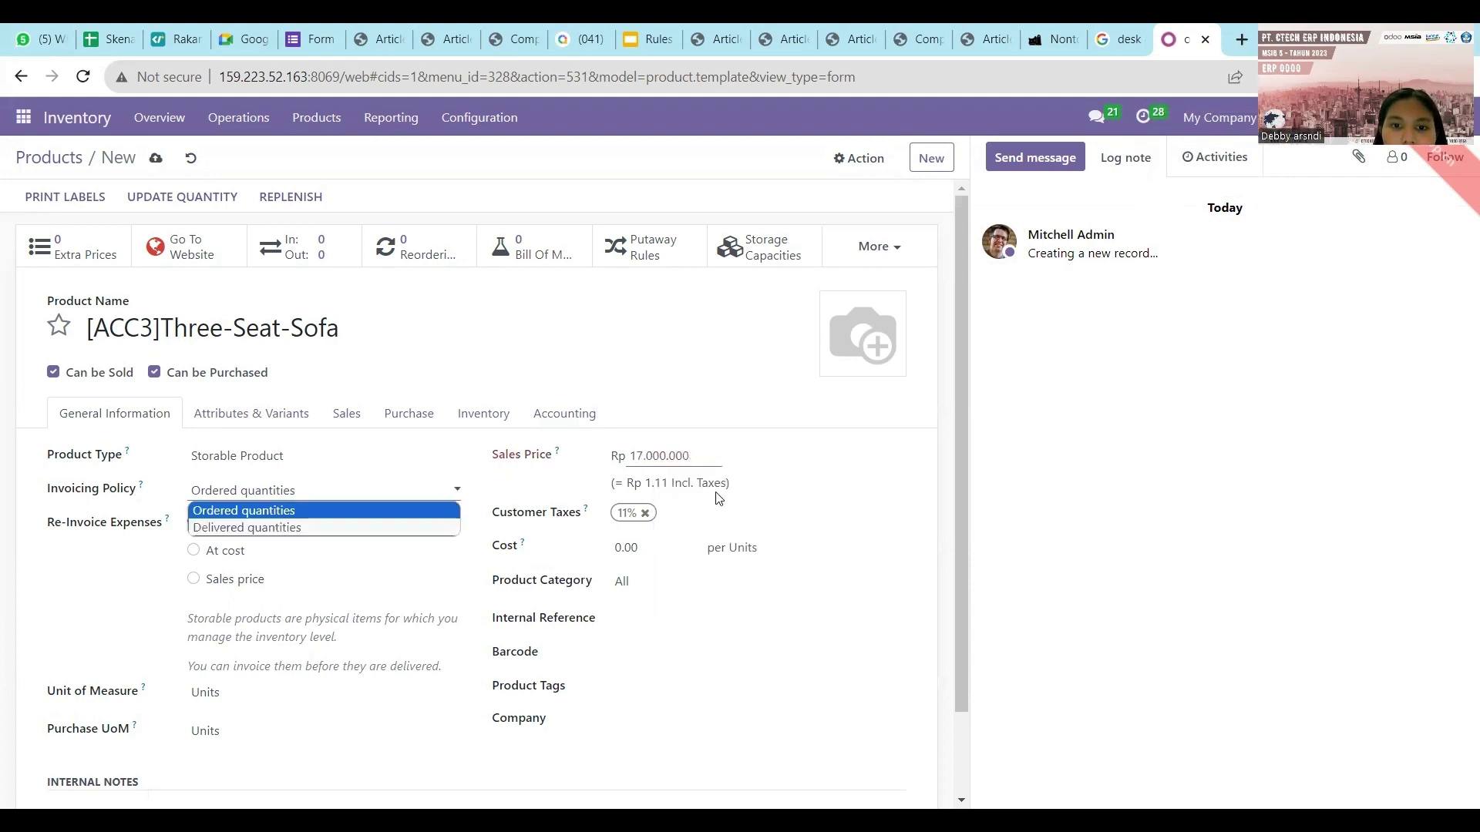
click(676, 459)
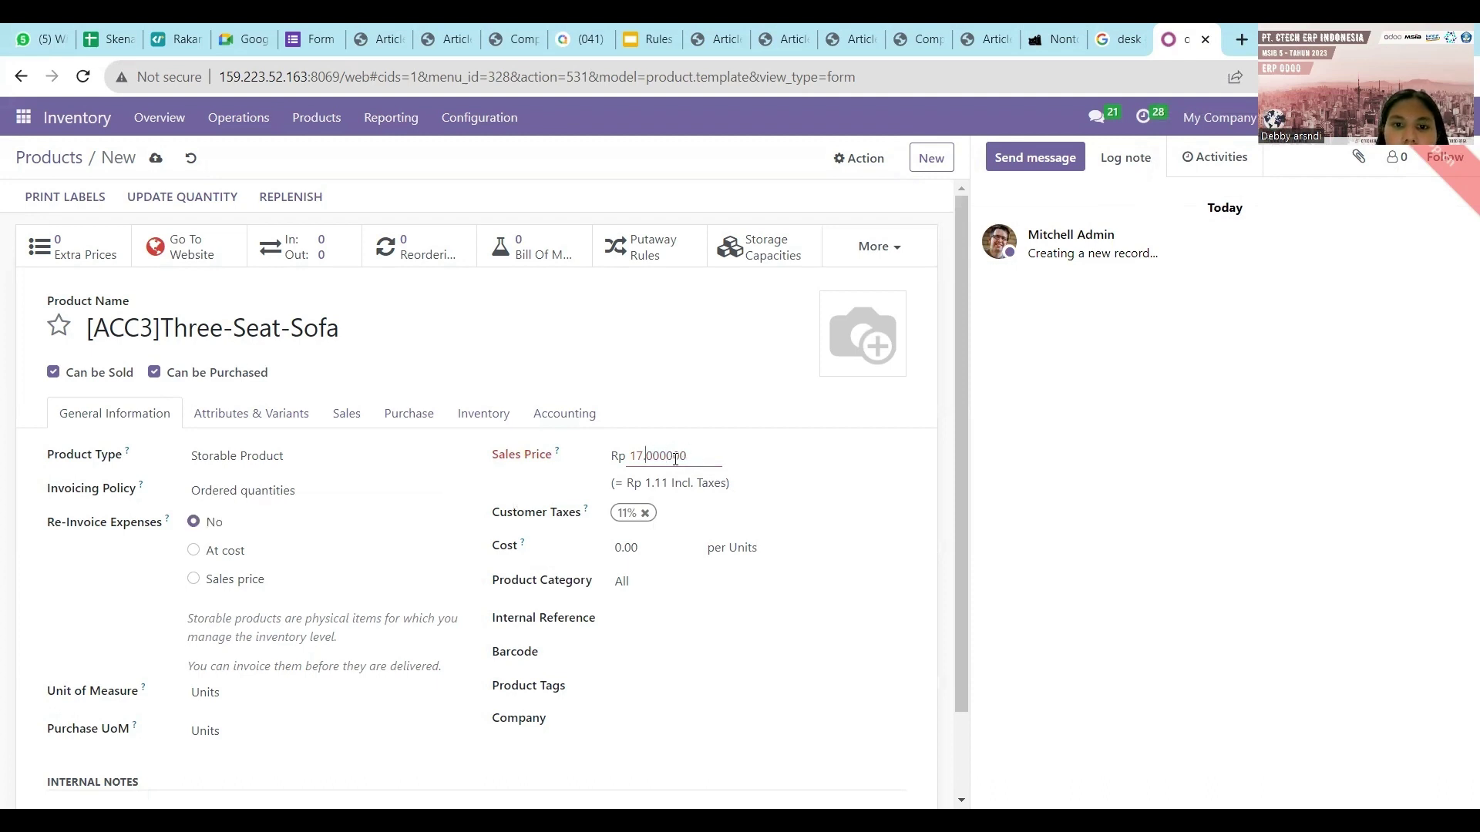
key(Delete)
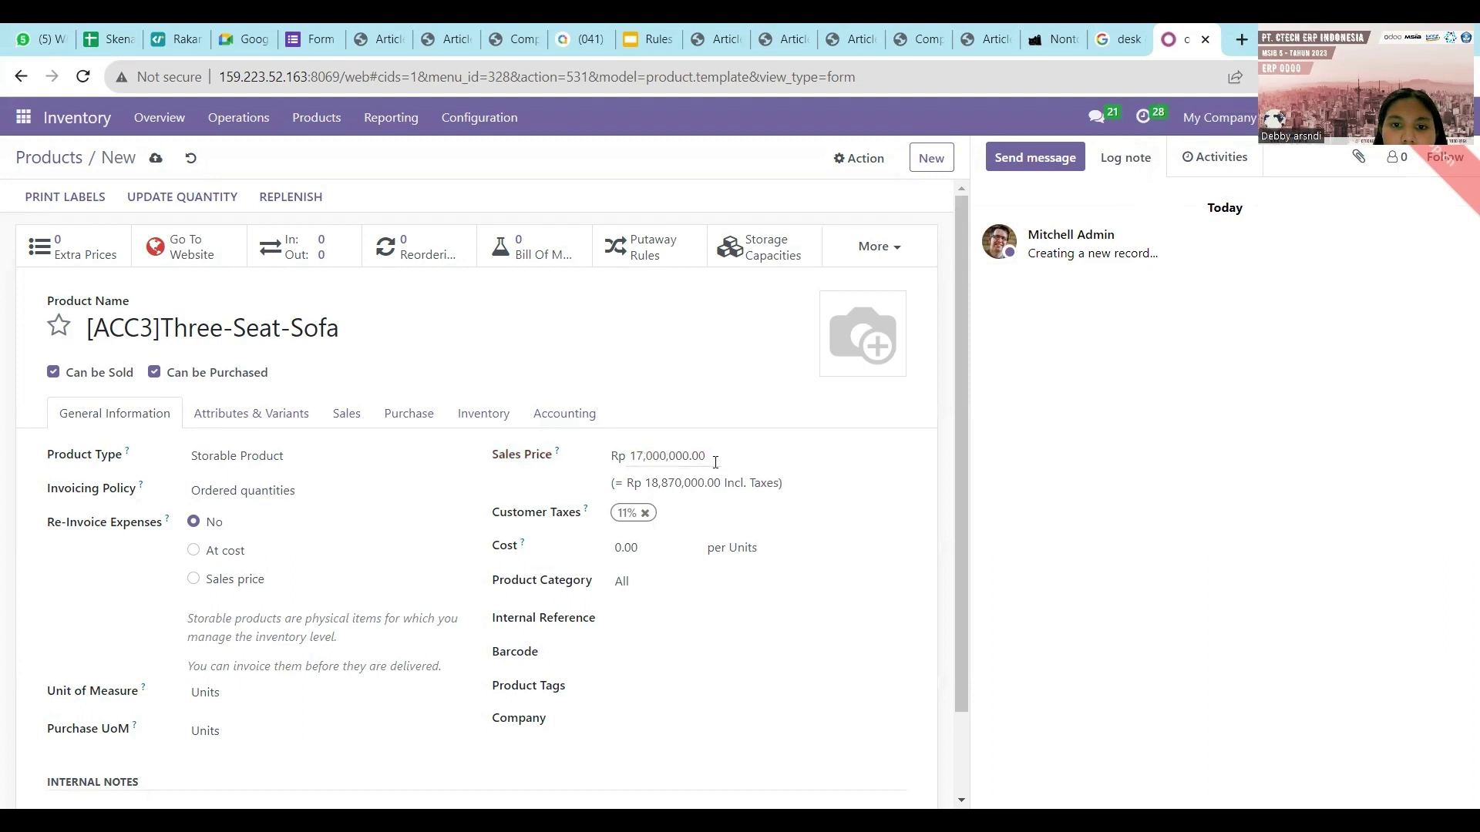
click(723, 462)
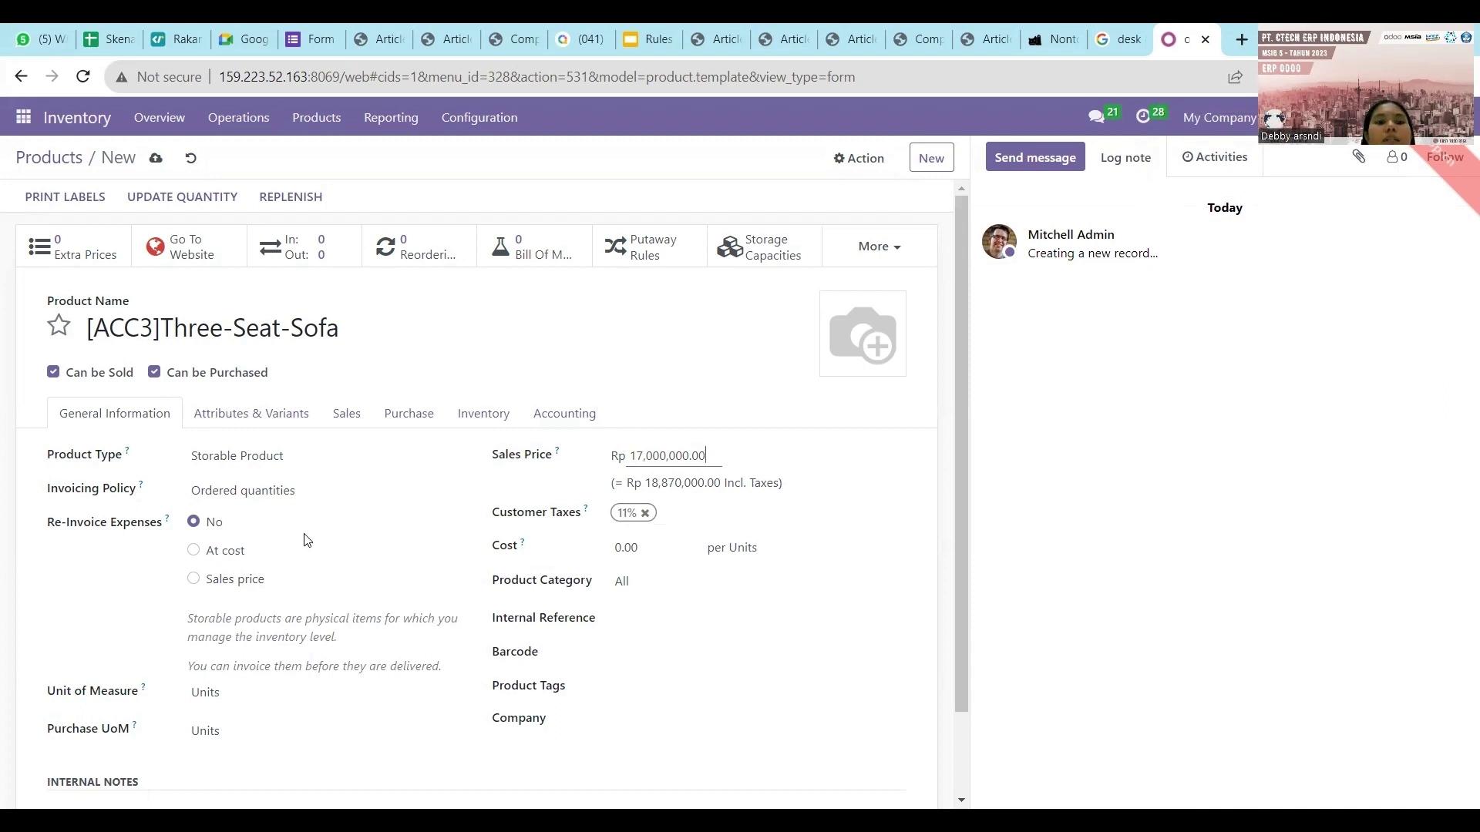
scroll(307, 535, down, 1)
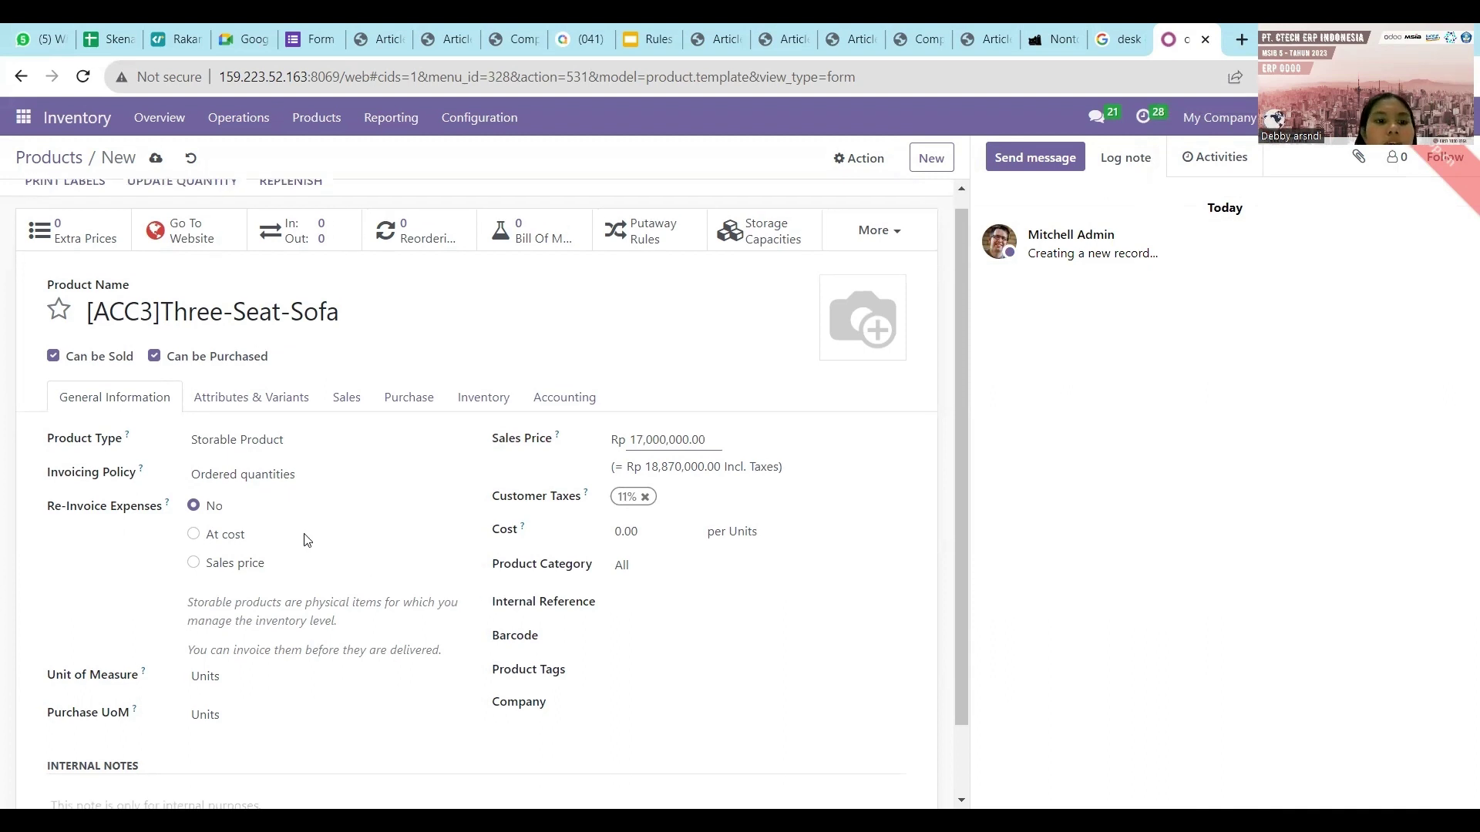
click(240, 472)
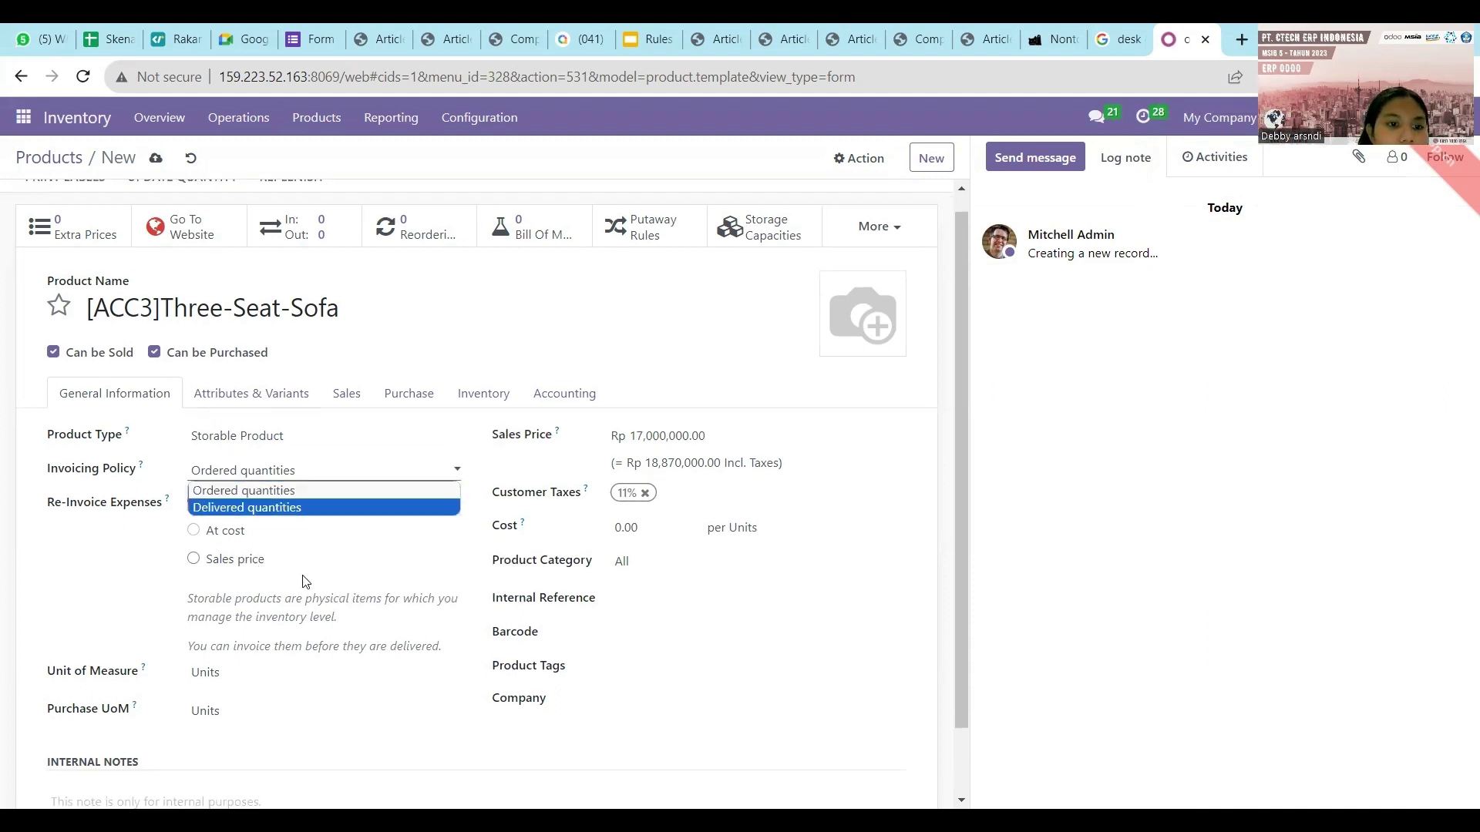
click(267, 445)
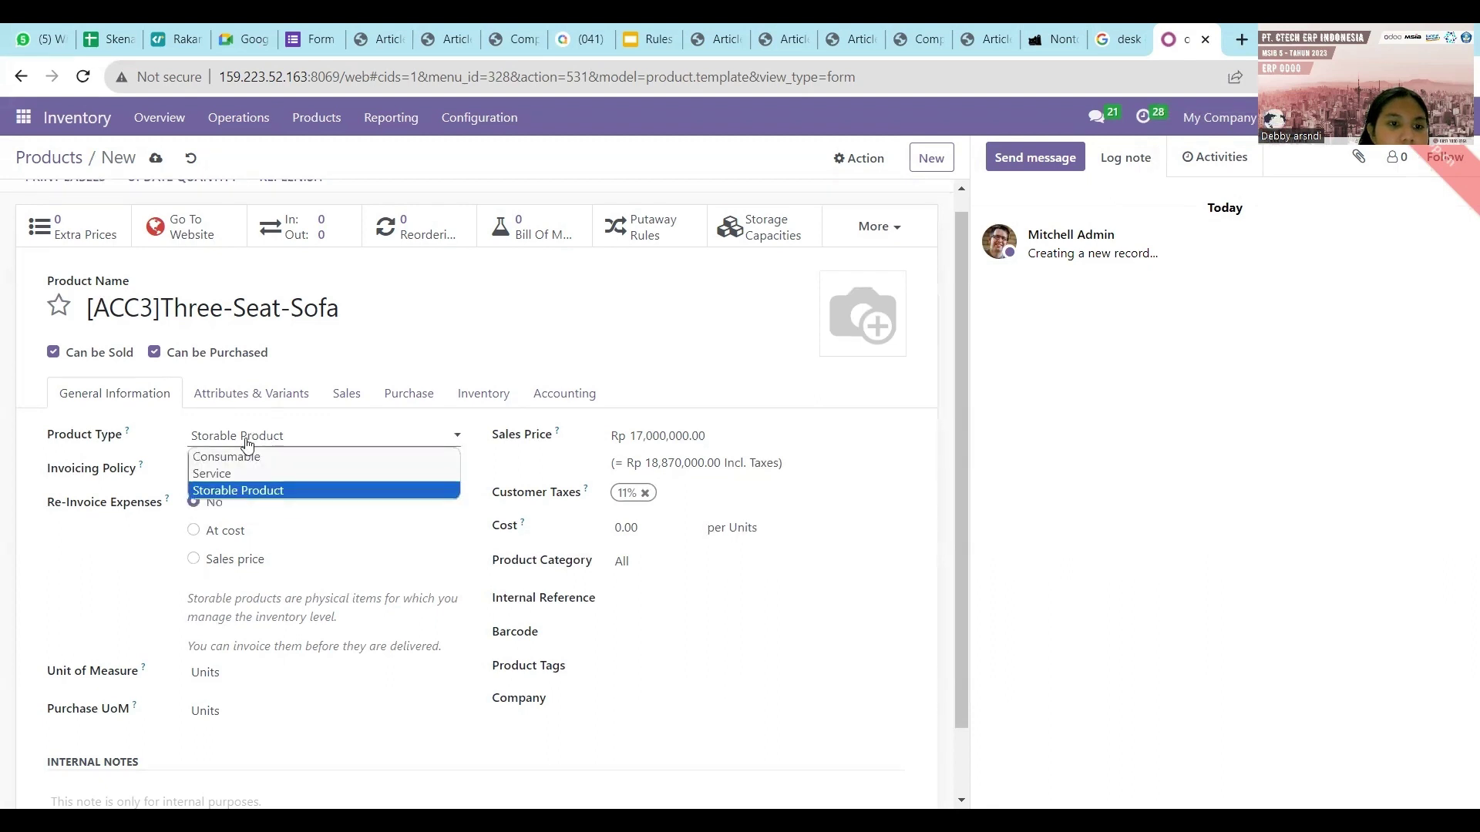
Add a vendor line for the sofa with a price of 150,000,000.
click(235, 406)
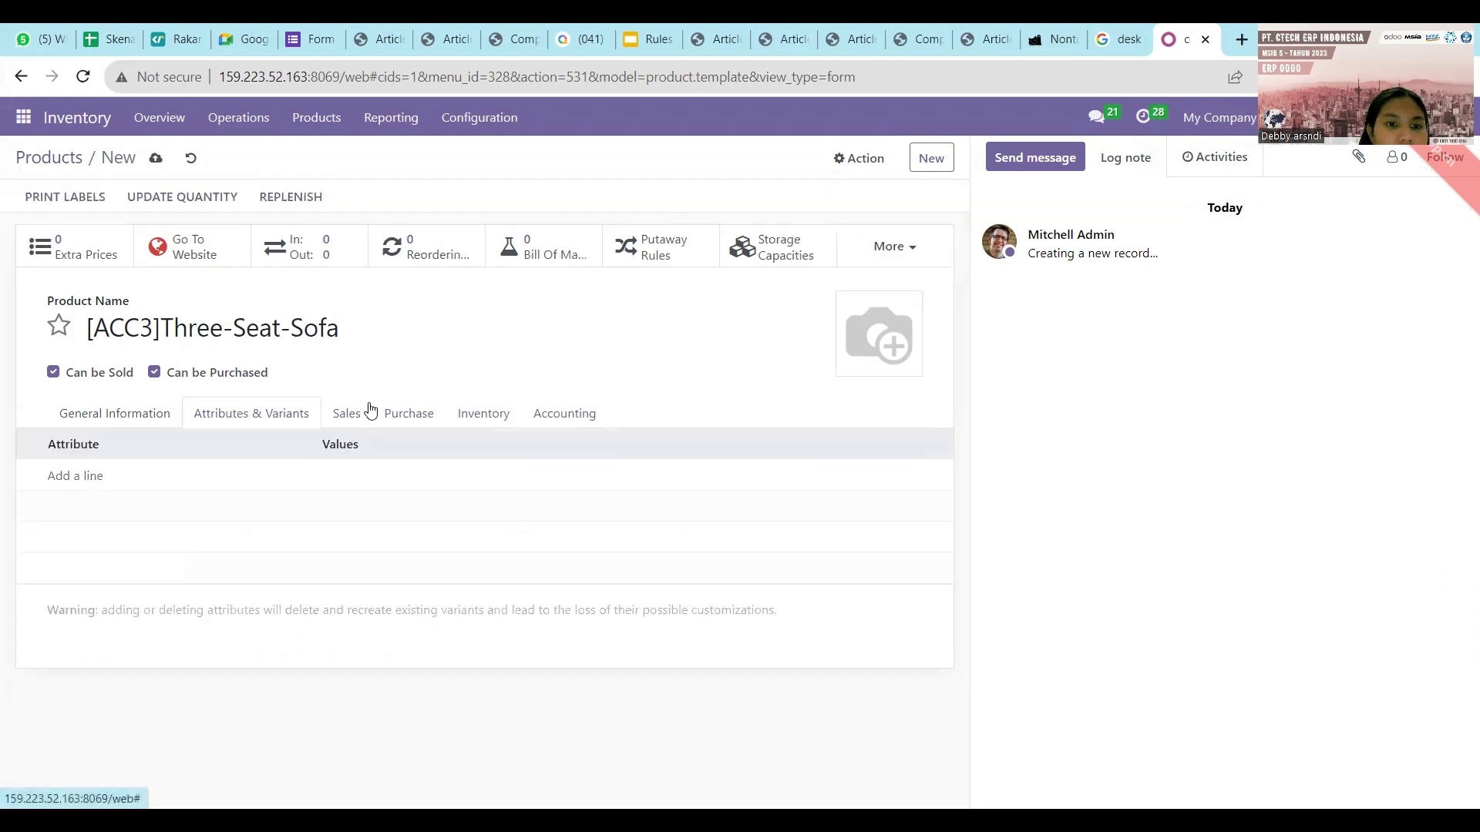
click(358, 417)
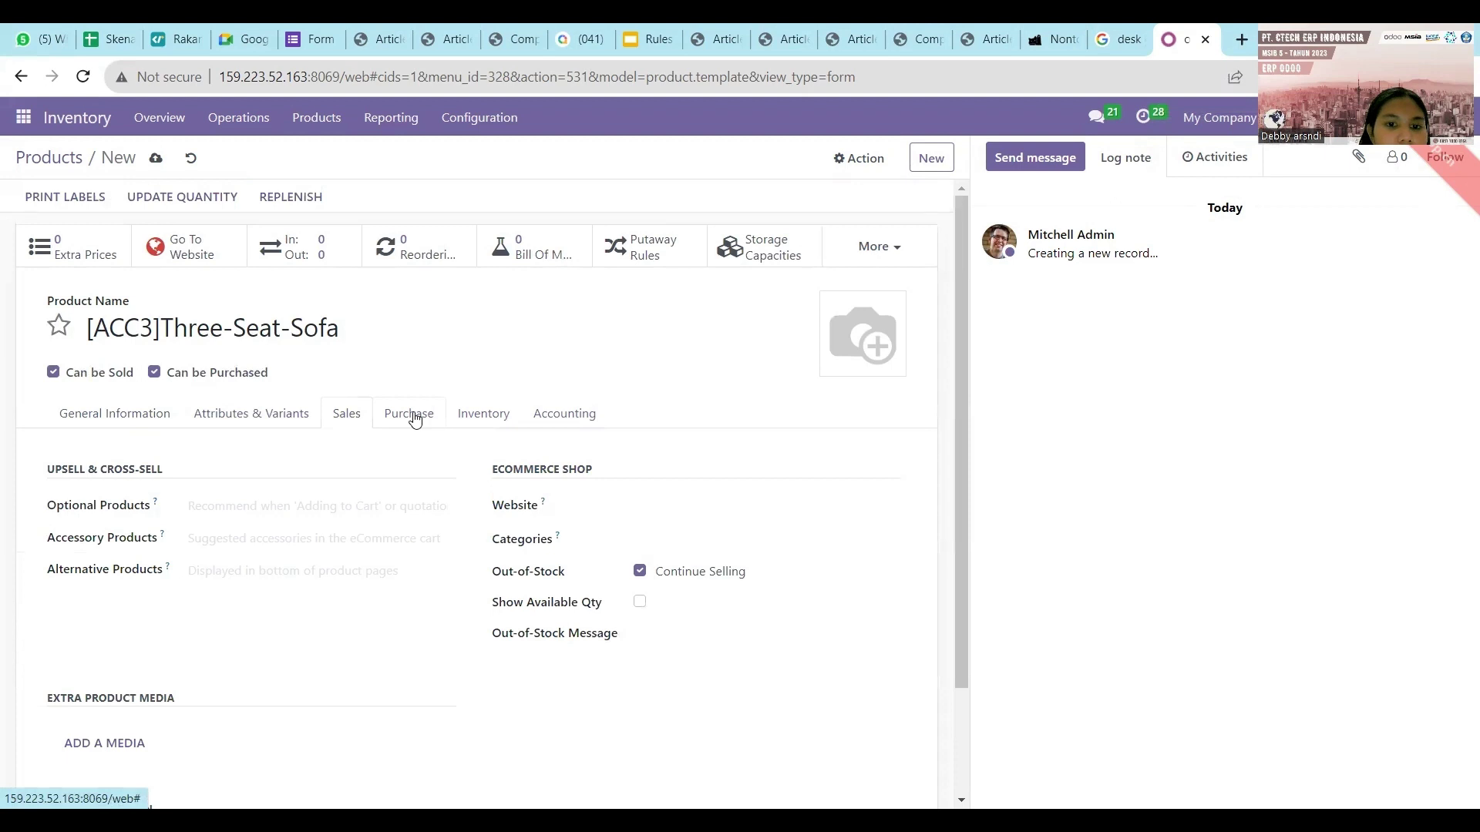
click(415, 418)
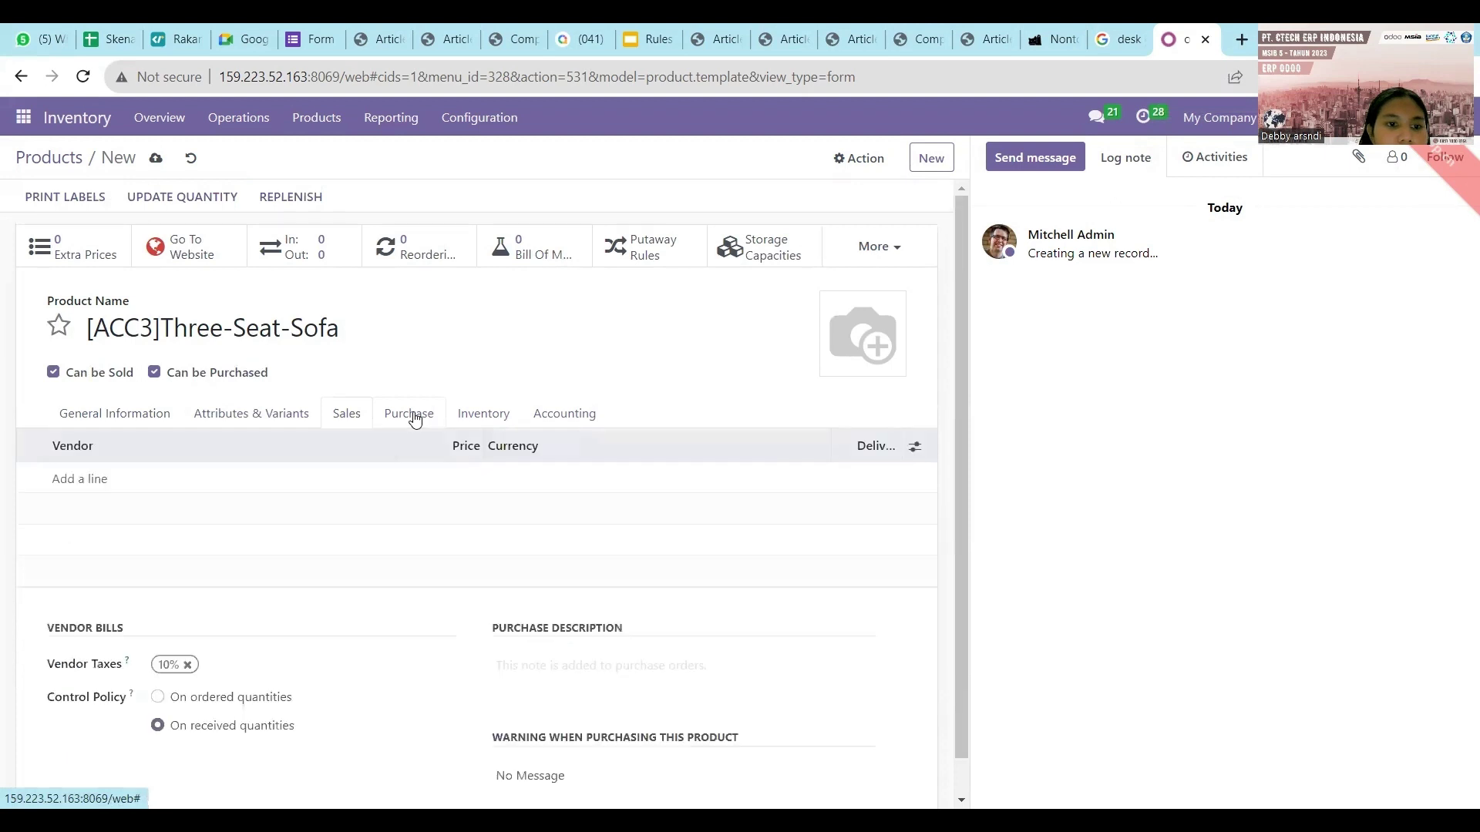
click(80, 479)
click(91, 476)
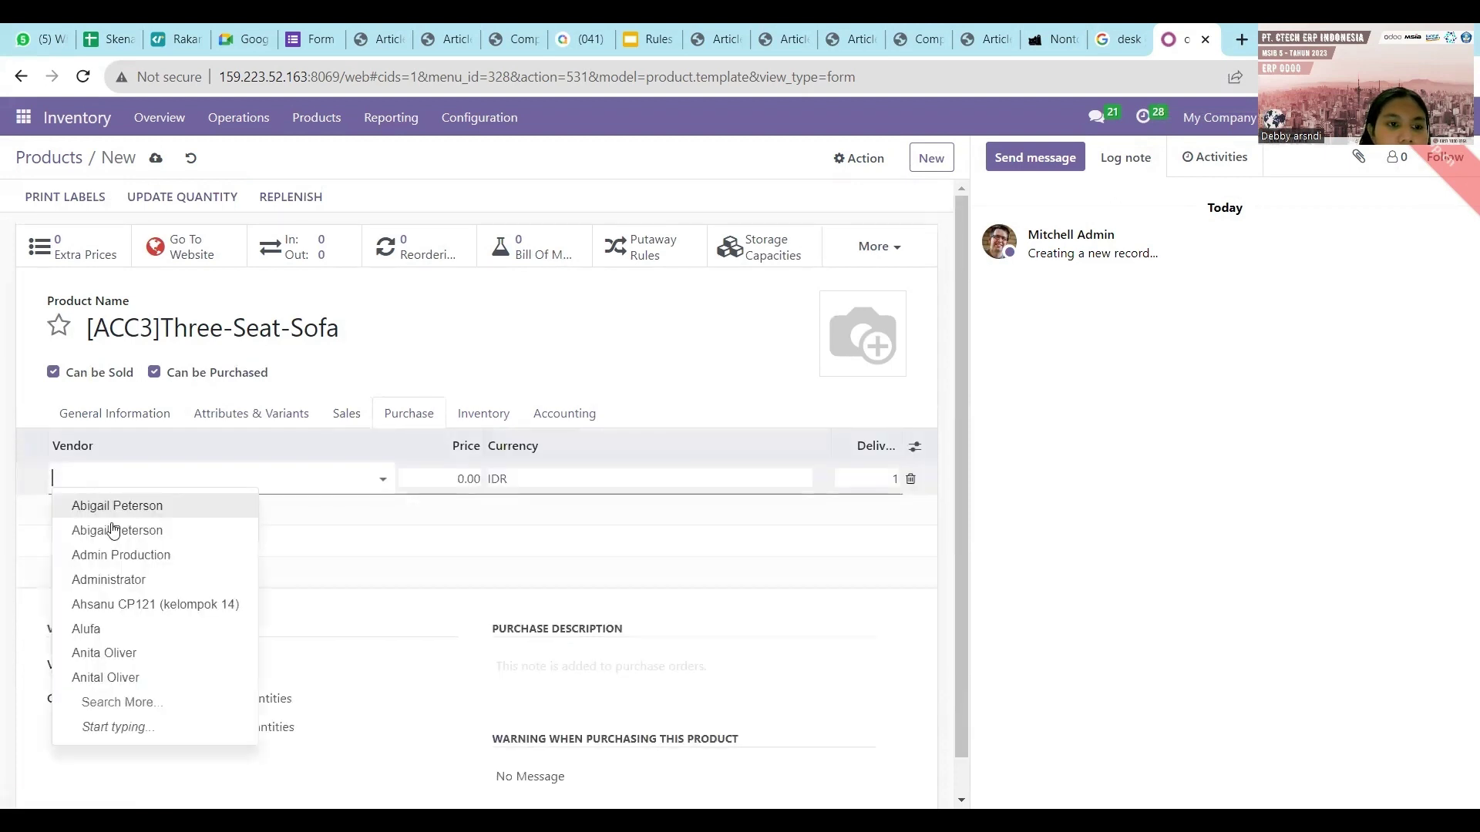
click(119, 540)
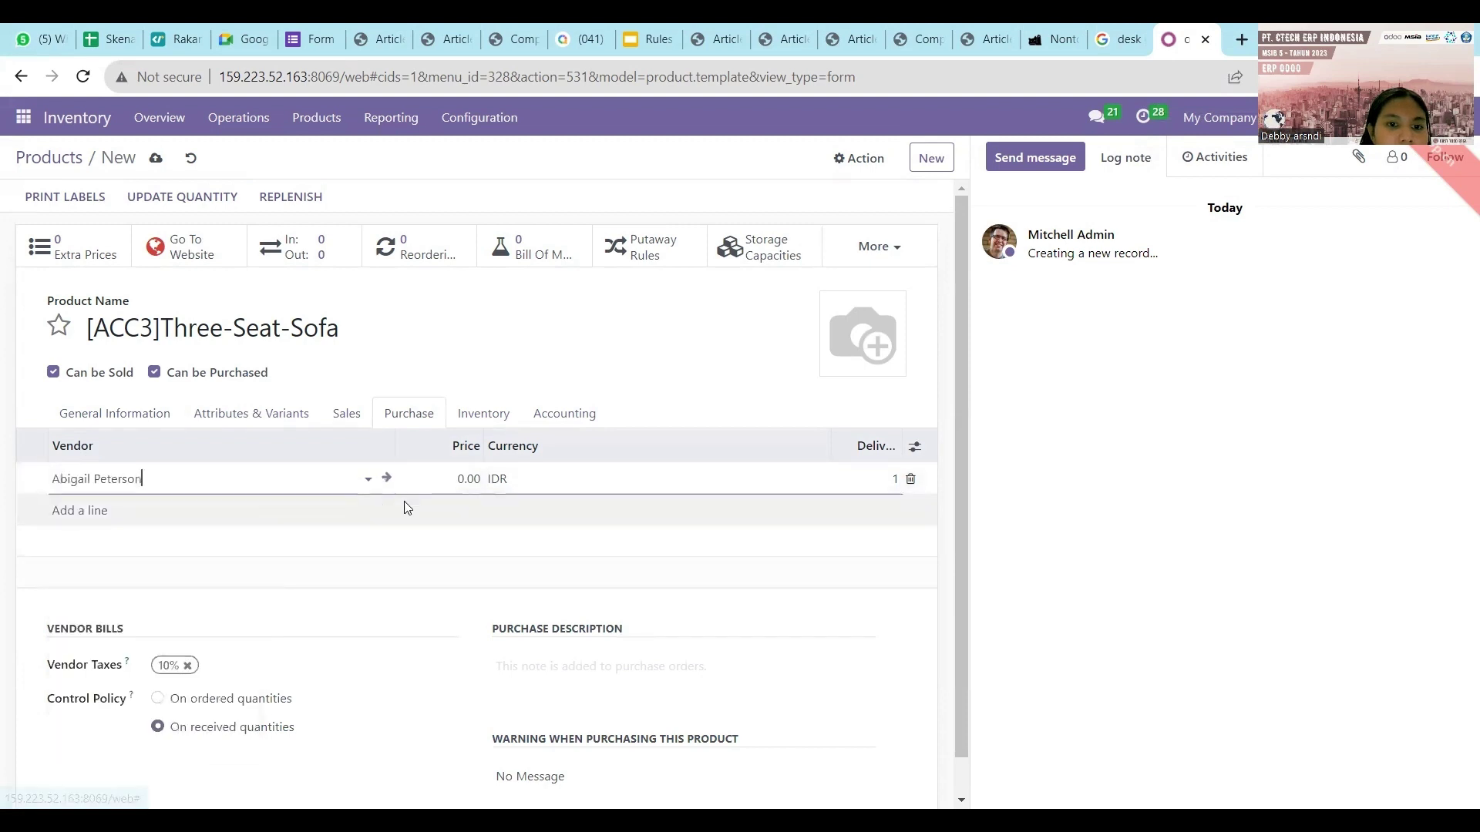
click(460, 480)
key(BackSpace)
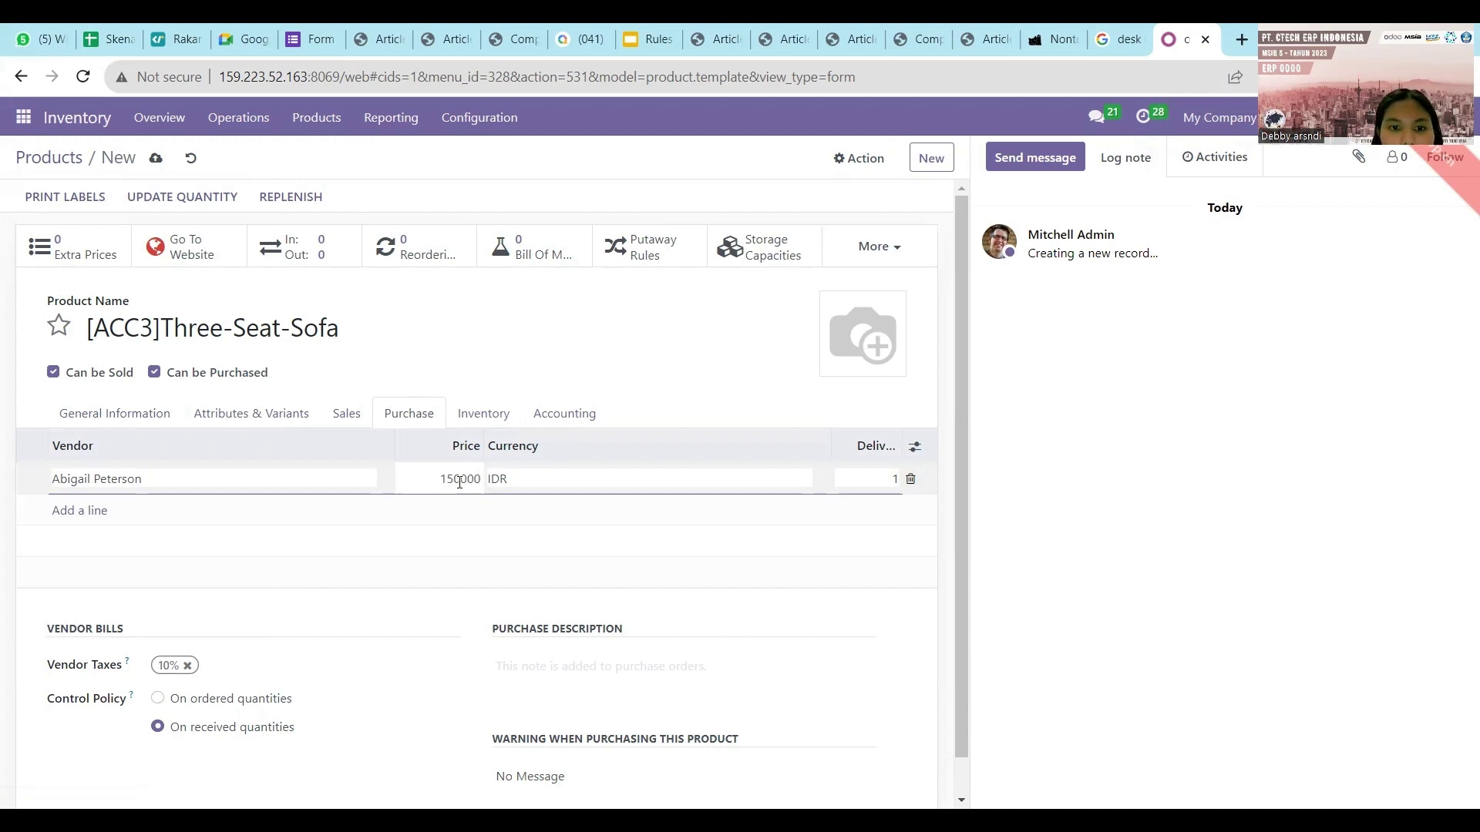
text(150000000)
click(502, 578)
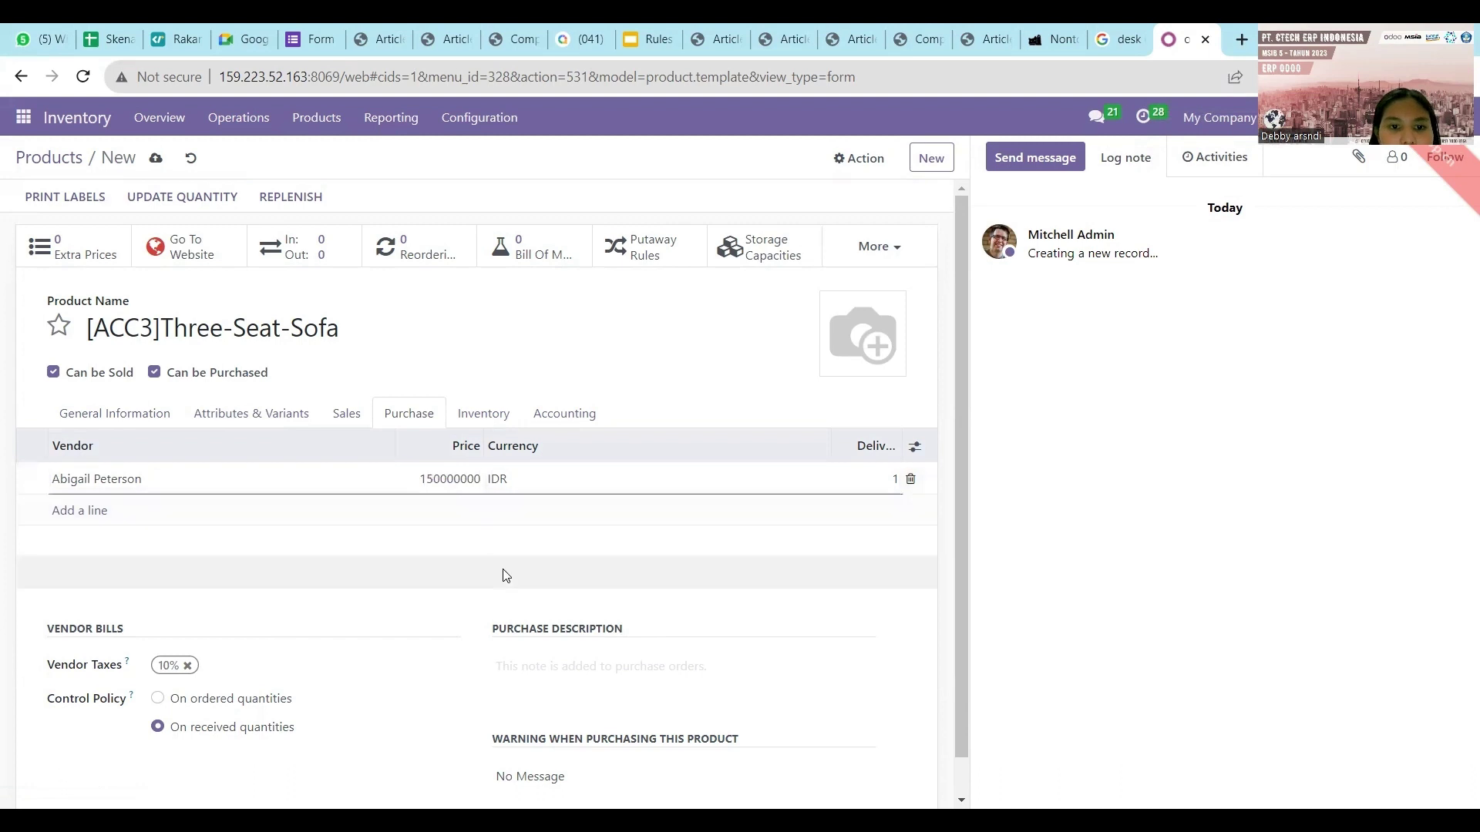
Verify the Buy route and accounting settings against the scenario spreadsheet.
click(484, 413)
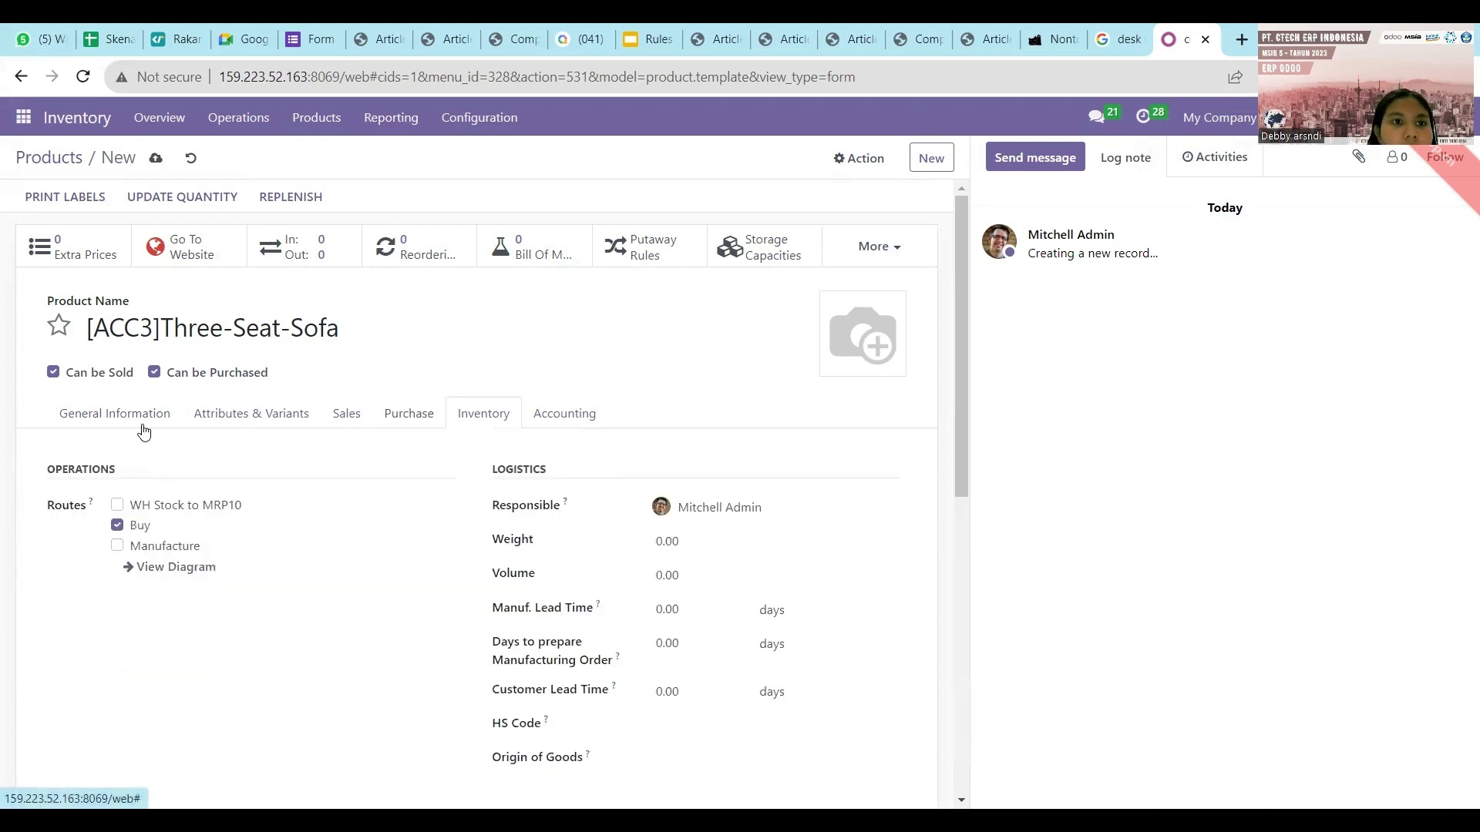
click(99, 35)
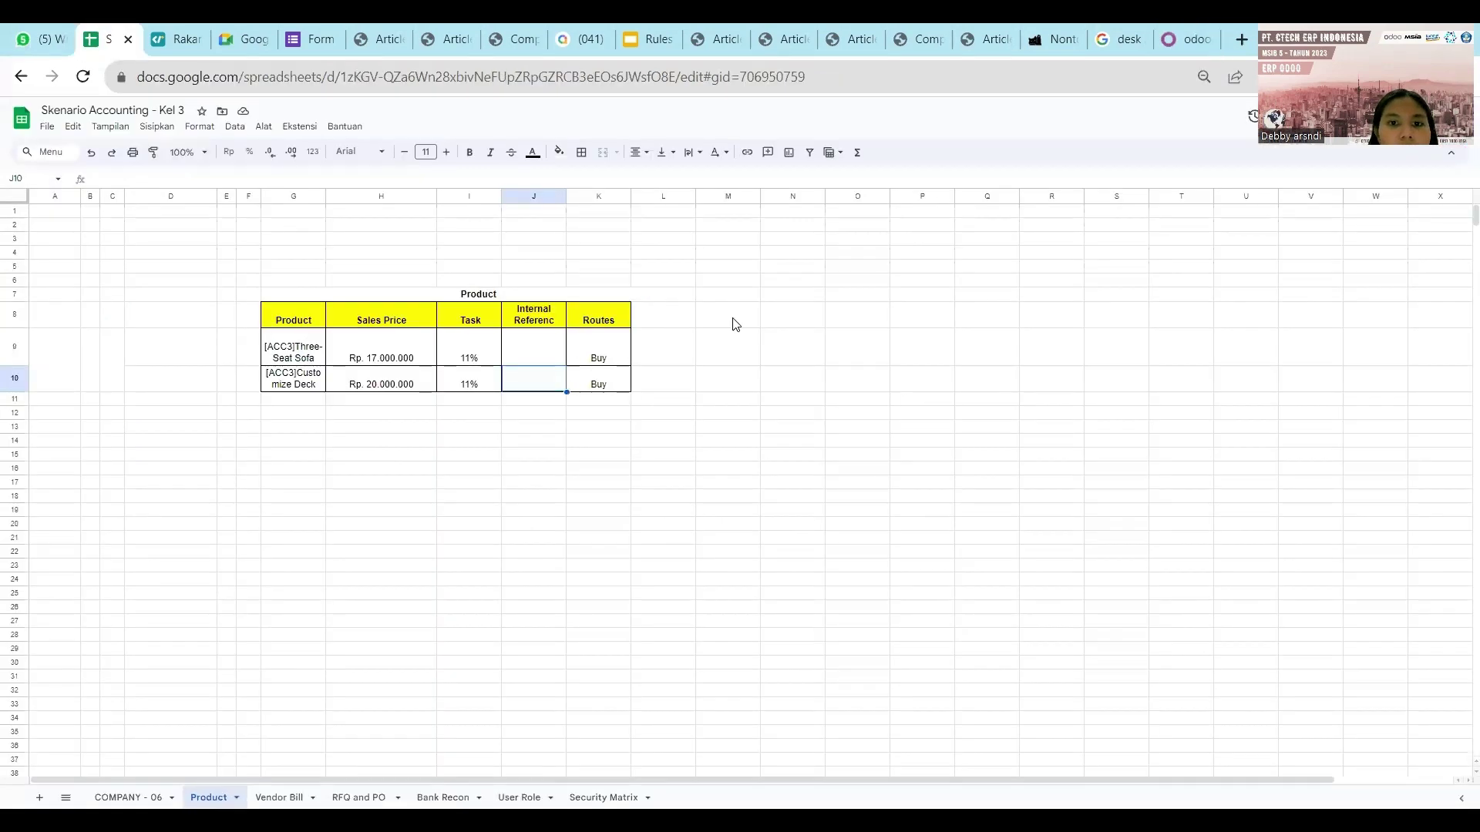
click(1191, 35)
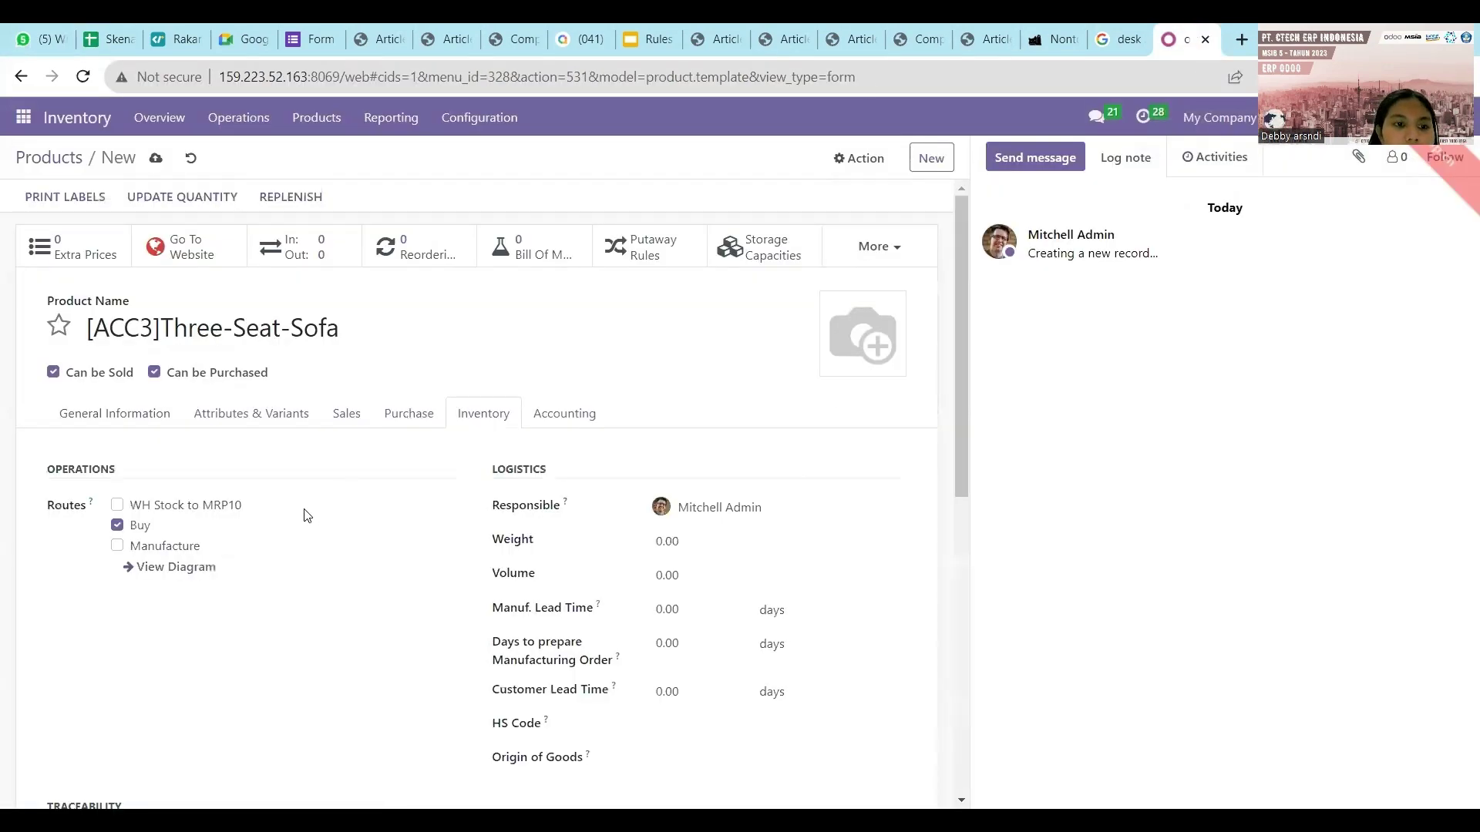
click(564, 416)
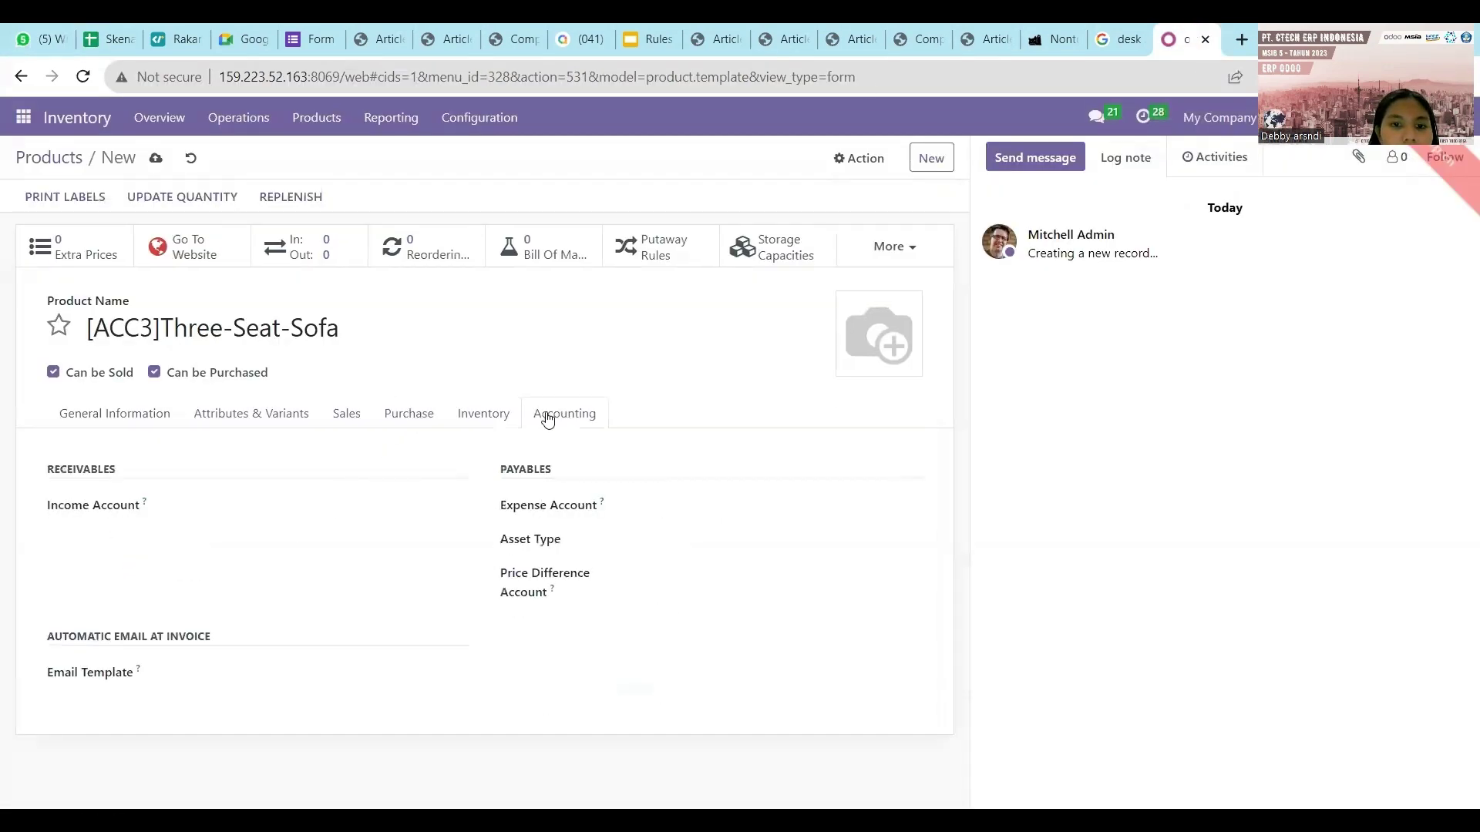
click(502, 416)
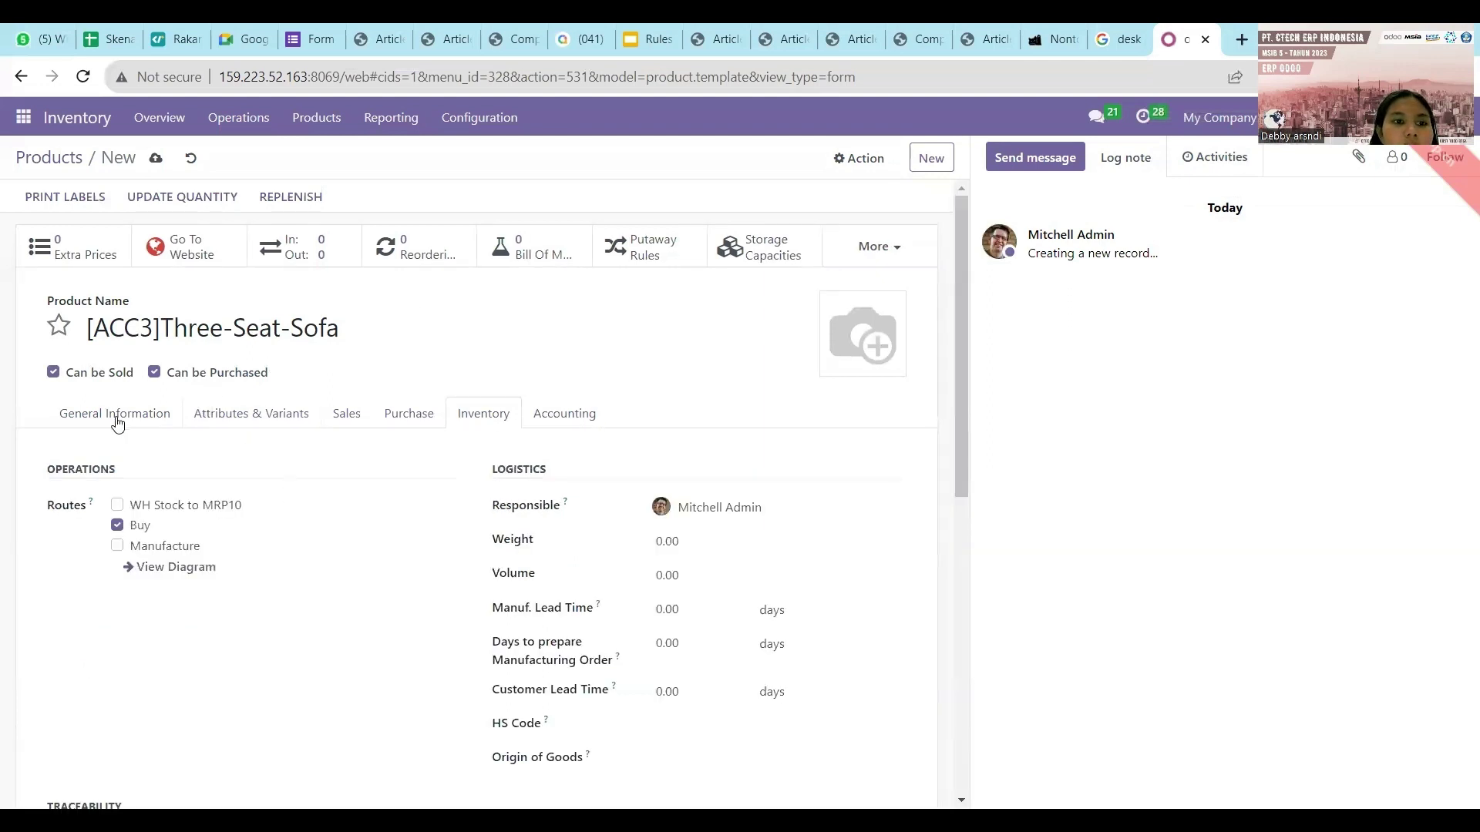
click(117, 422)
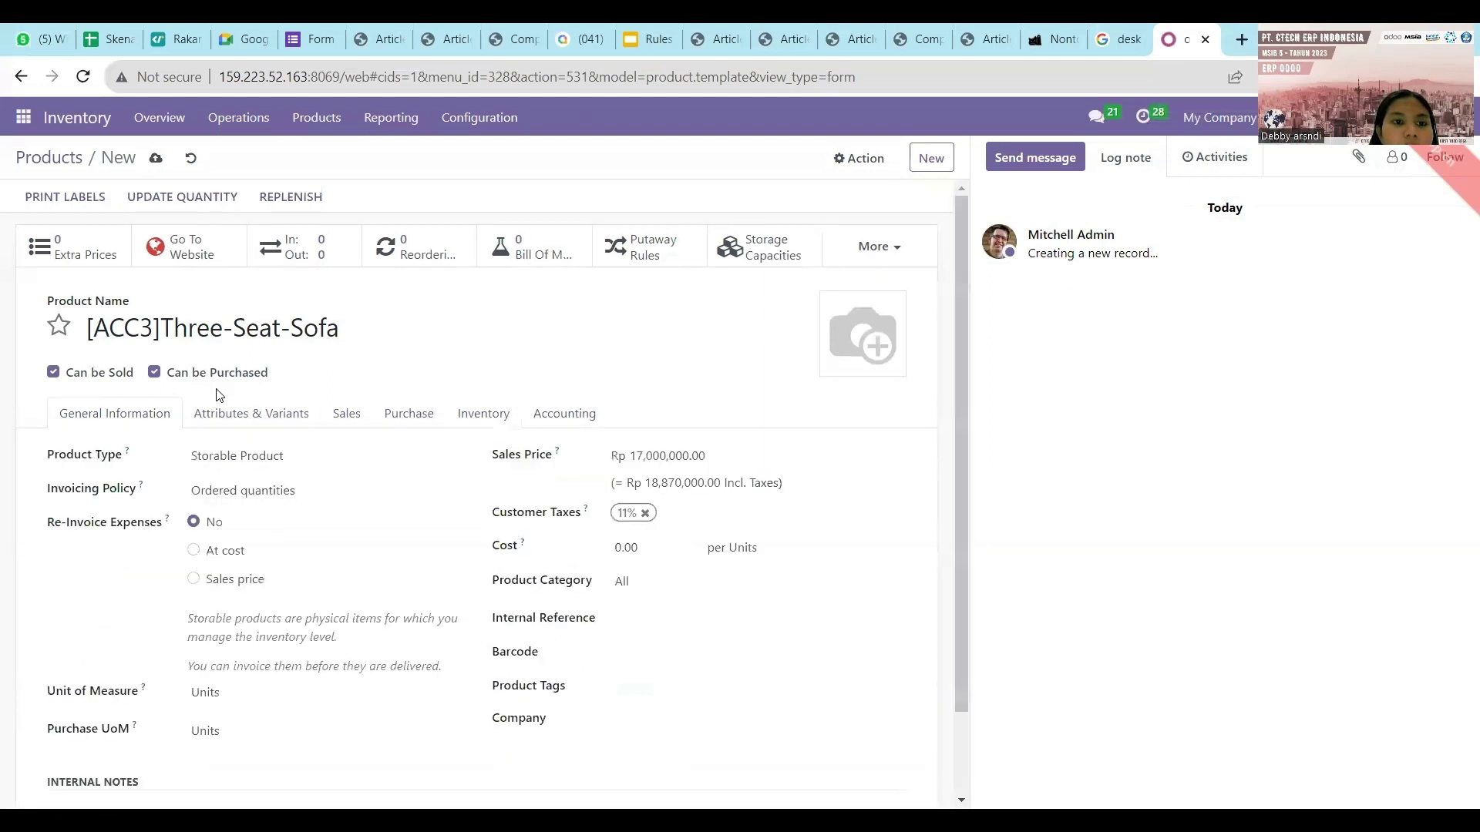
Upload the three-seat sofa photo and save the [ACC3]Three-Seat-Sofa product.
click(835, 367)
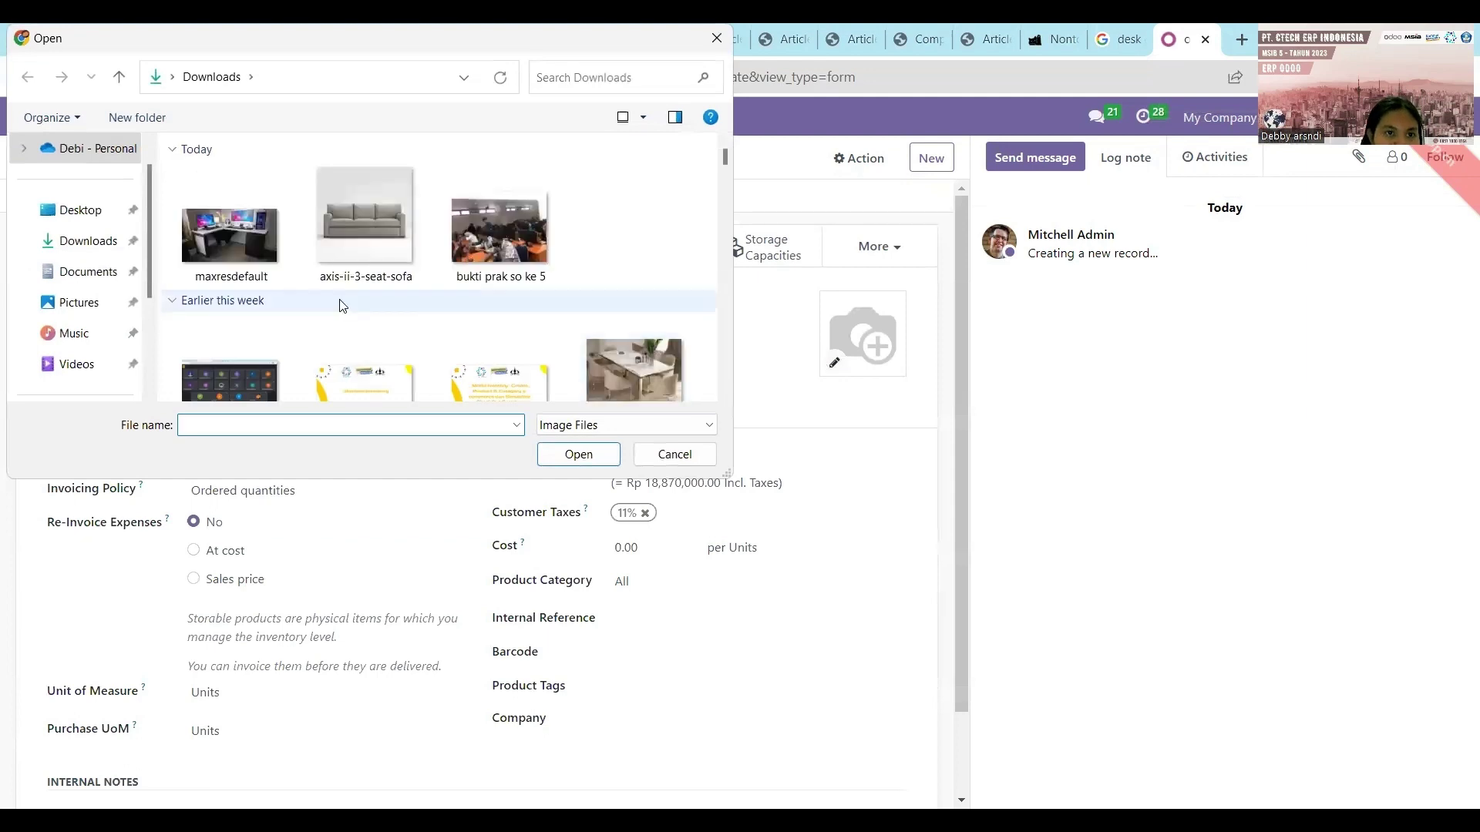
click(360, 222)
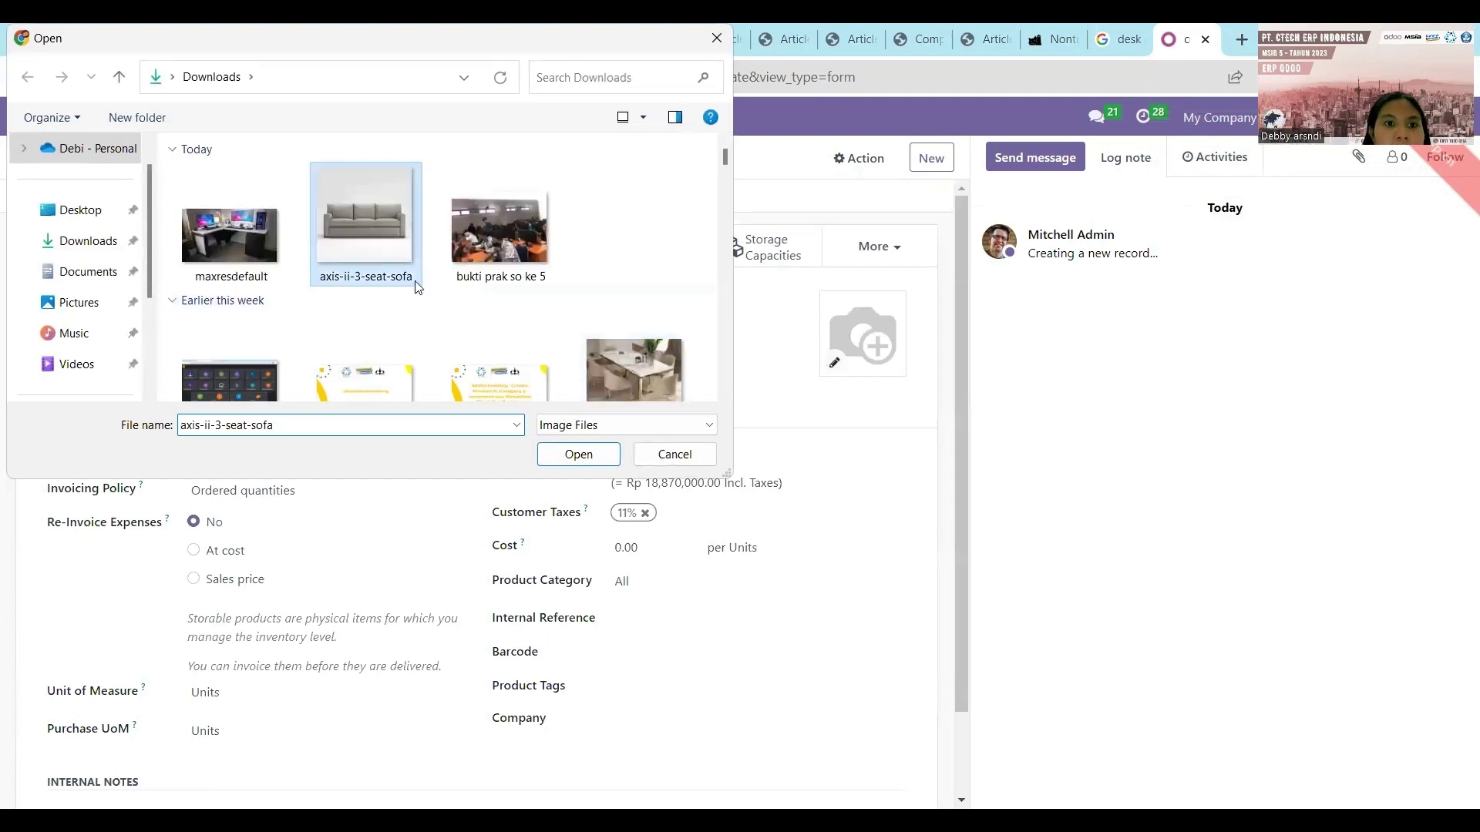
click(578, 454)
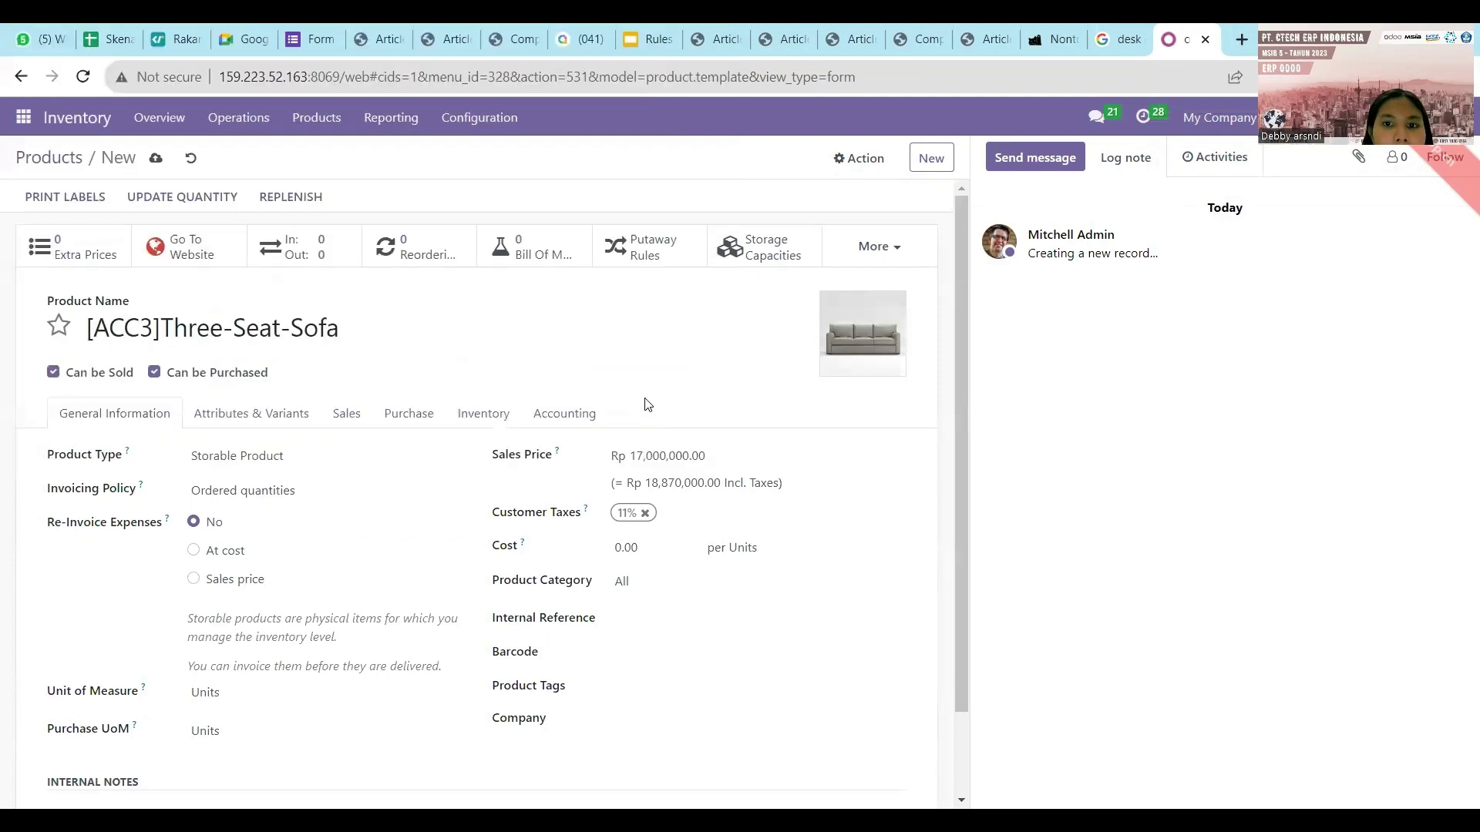
click(152, 160)
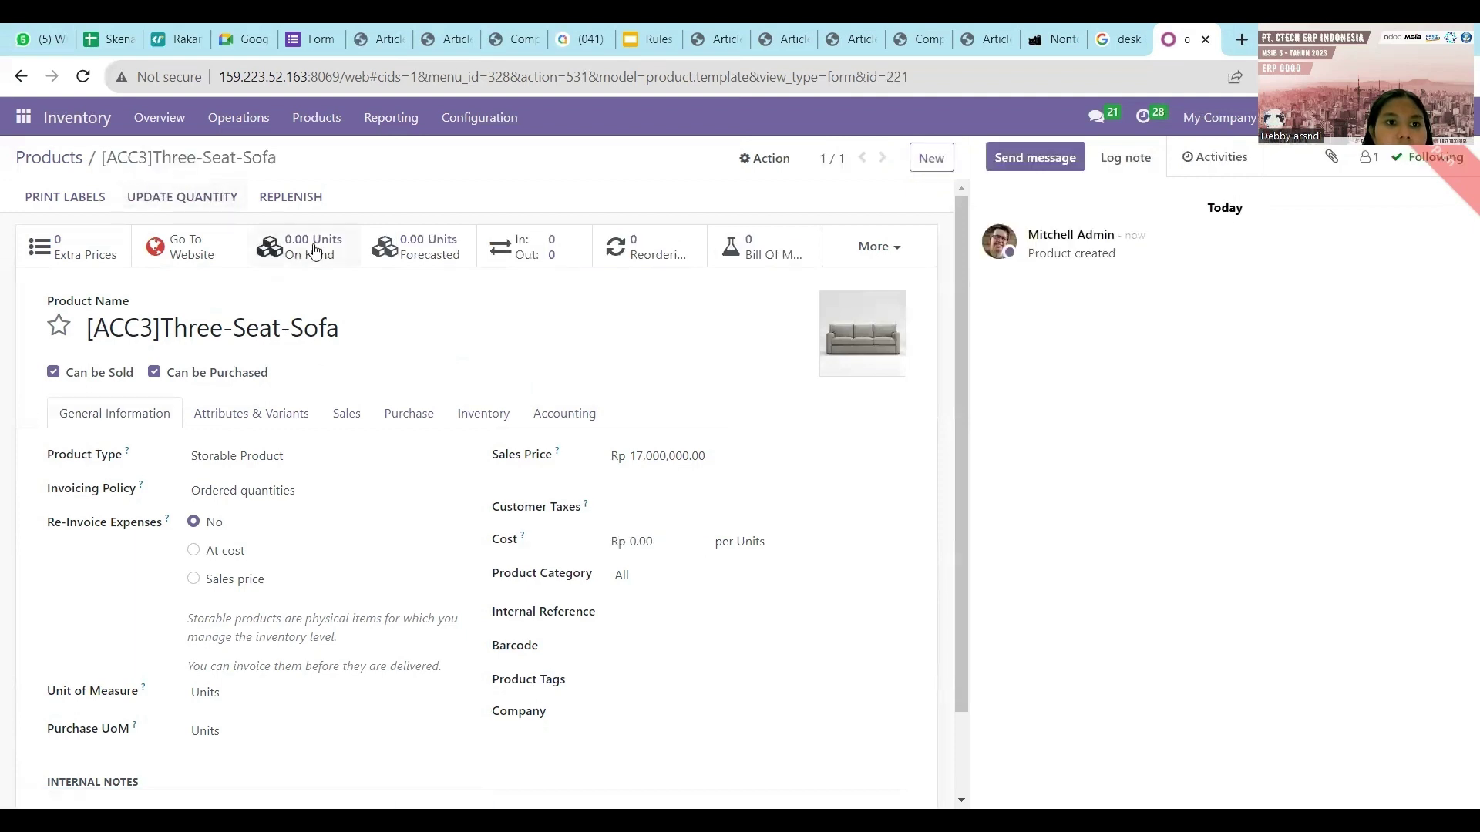
Count and apply 100 units of the Three-Seat-Sofa in WH/Stock, then return to the products list.
click(316, 249)
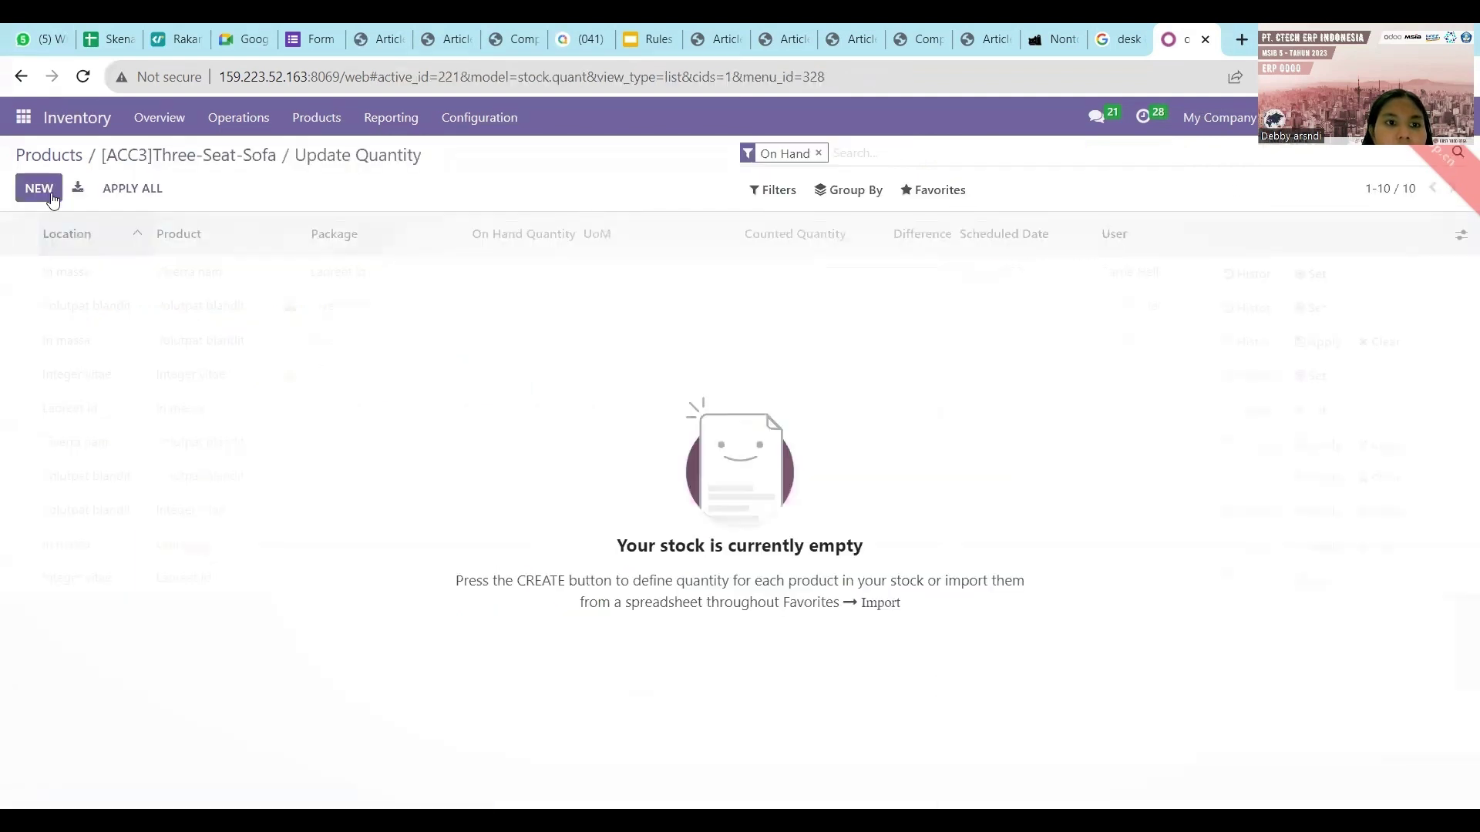
click(38, 188)
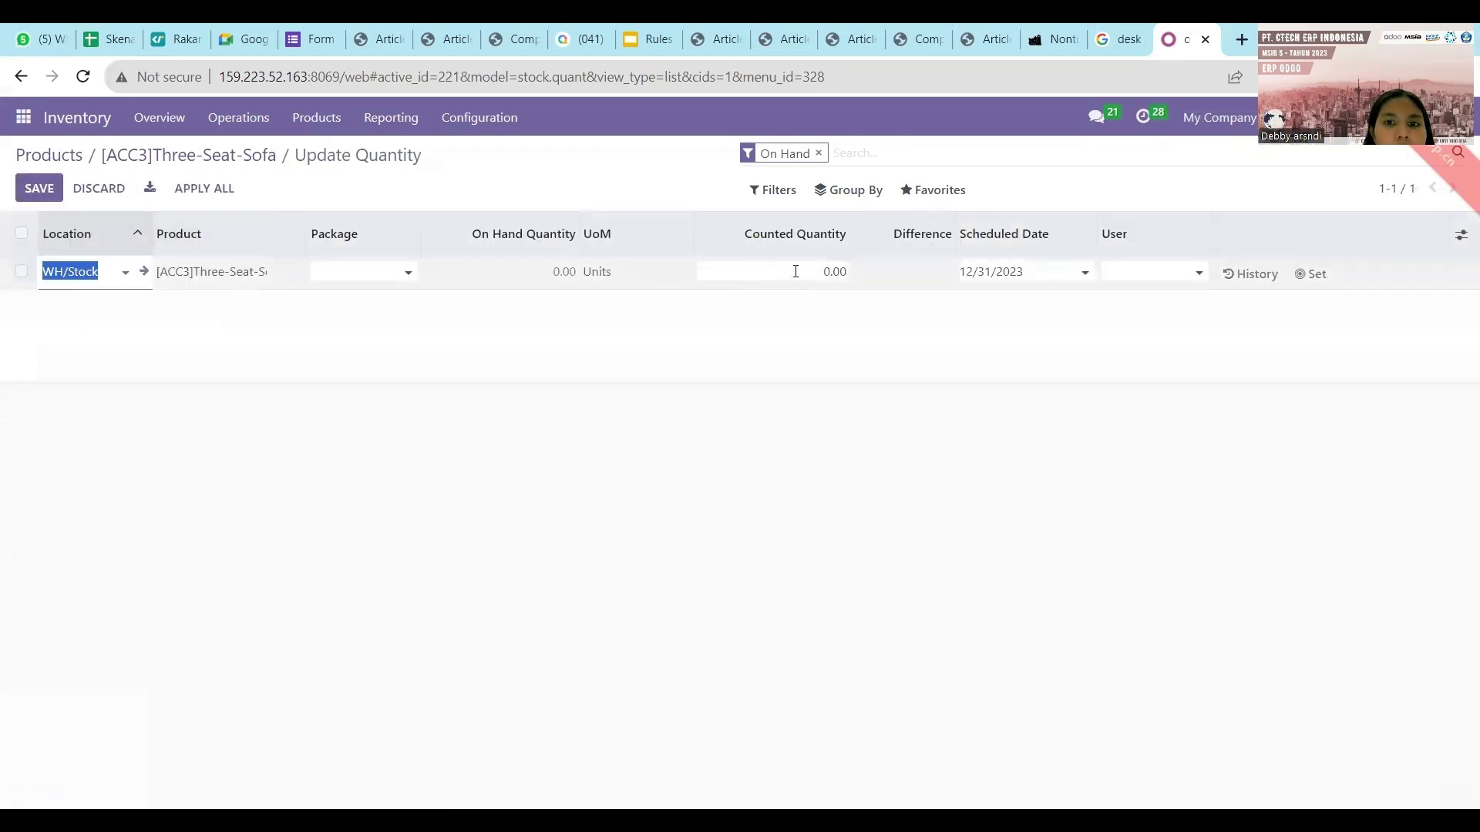
click(565, 275)
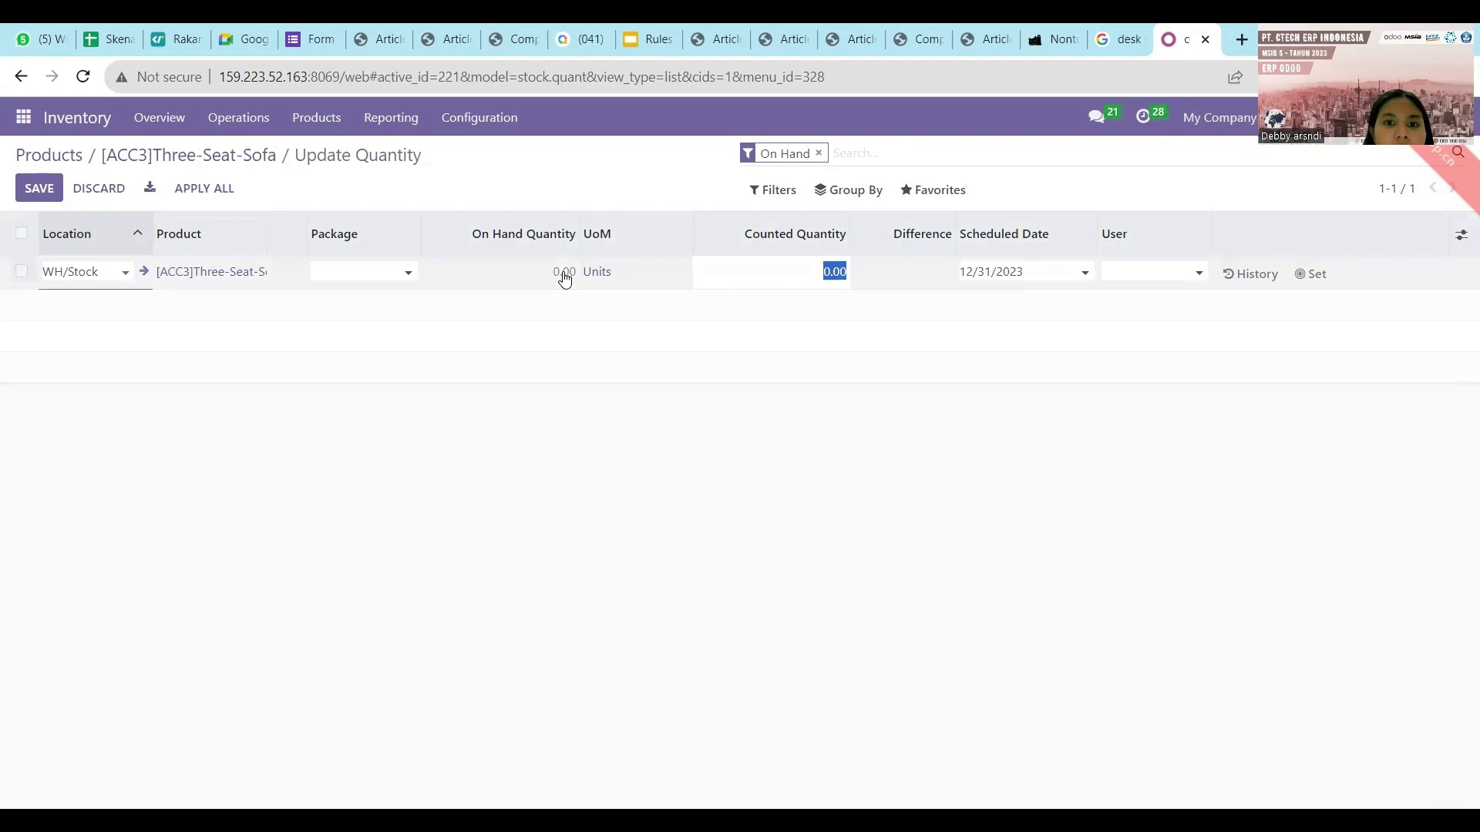
text(1)
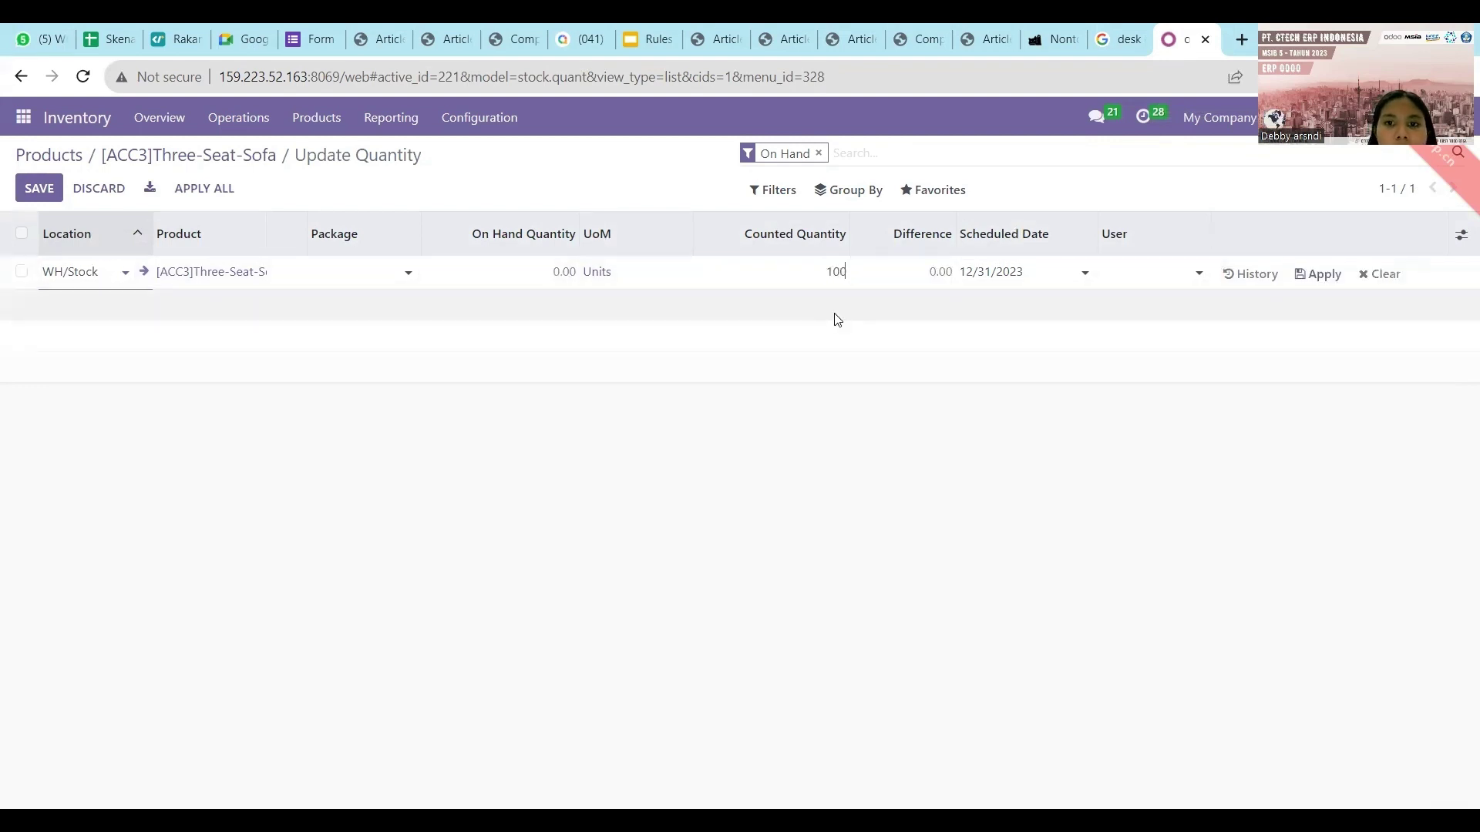
click(838, 320)
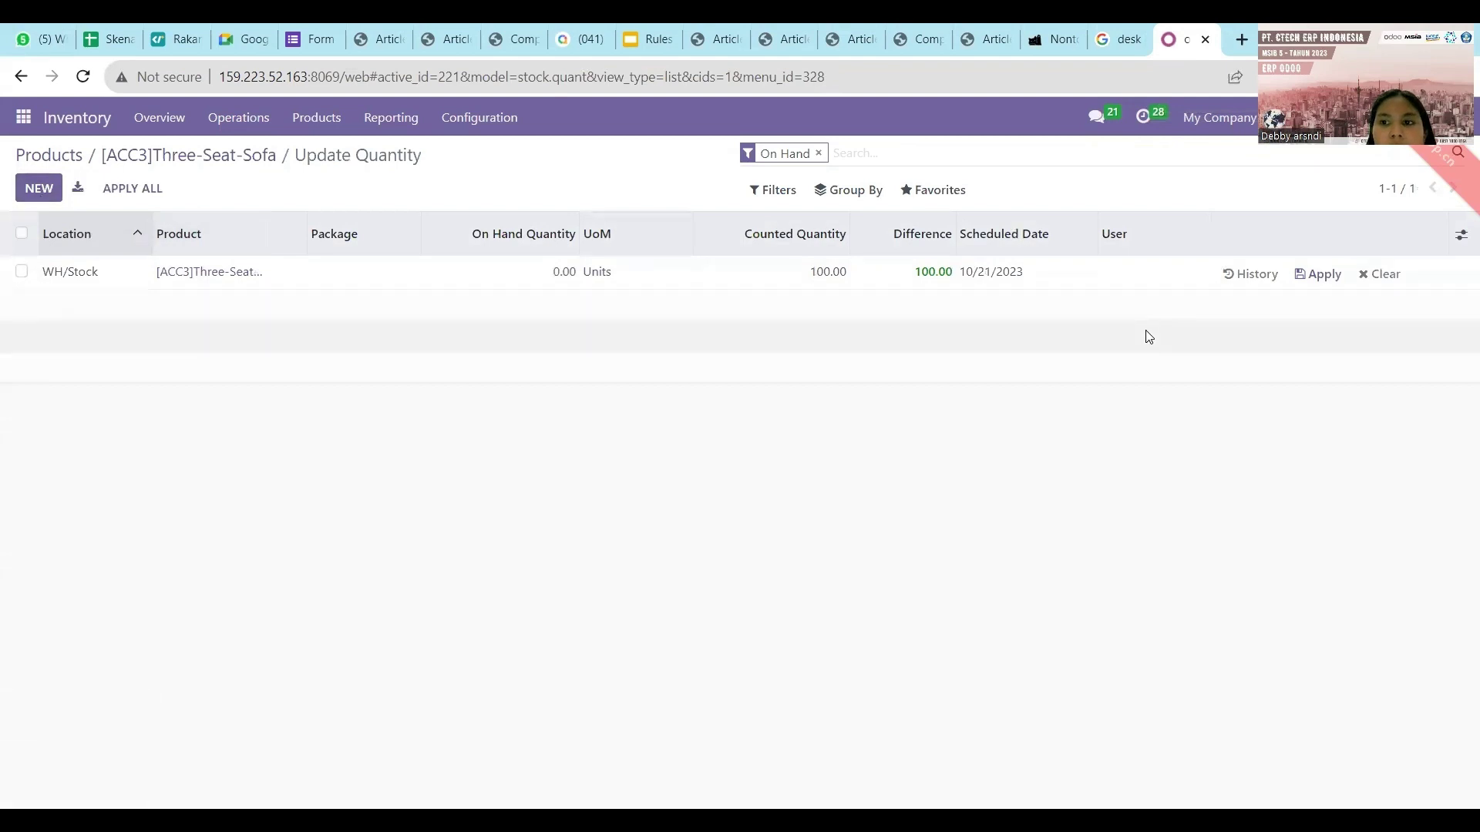
click(1314, 279)
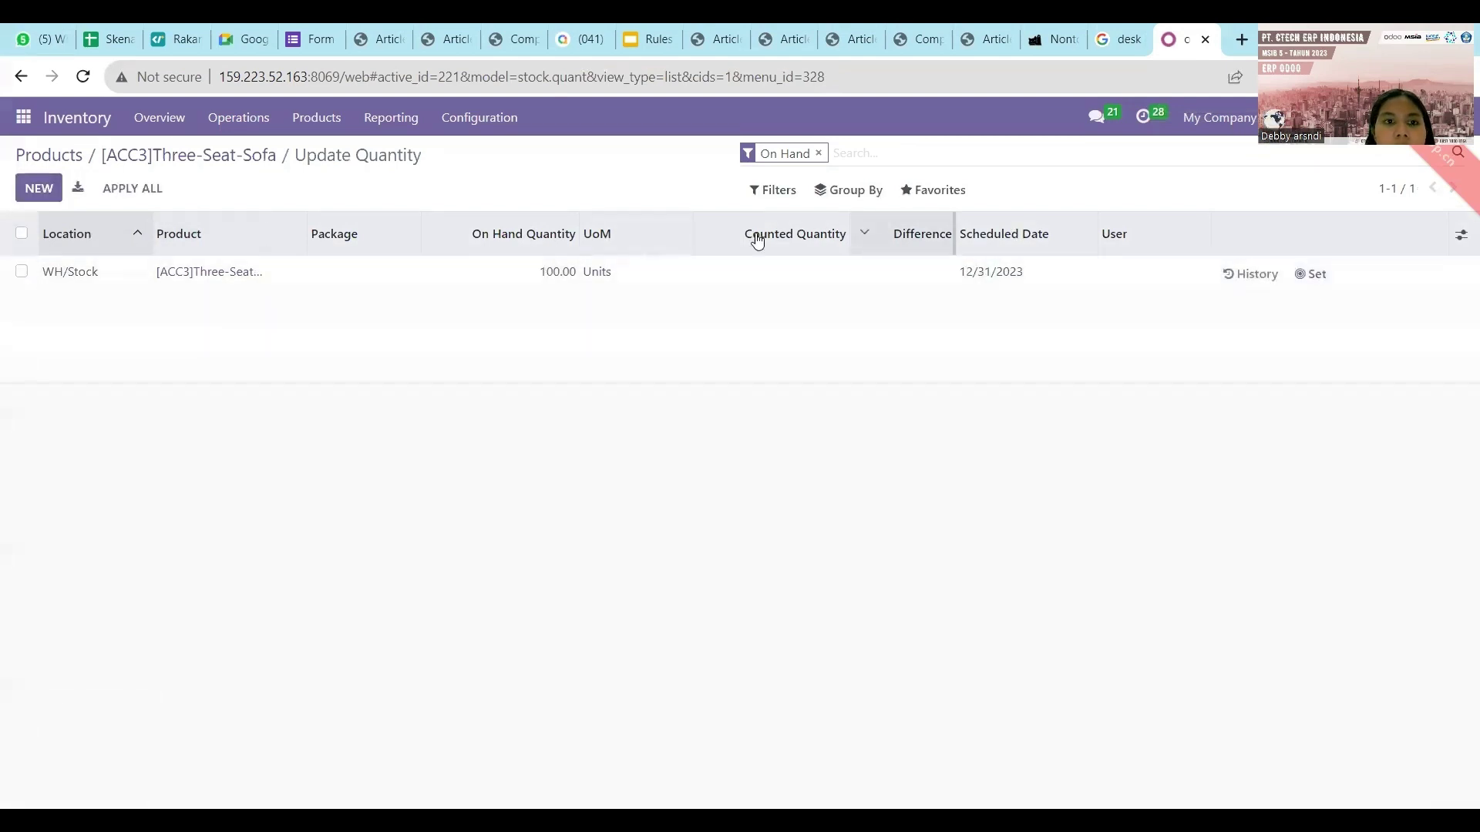
click(257, 163)
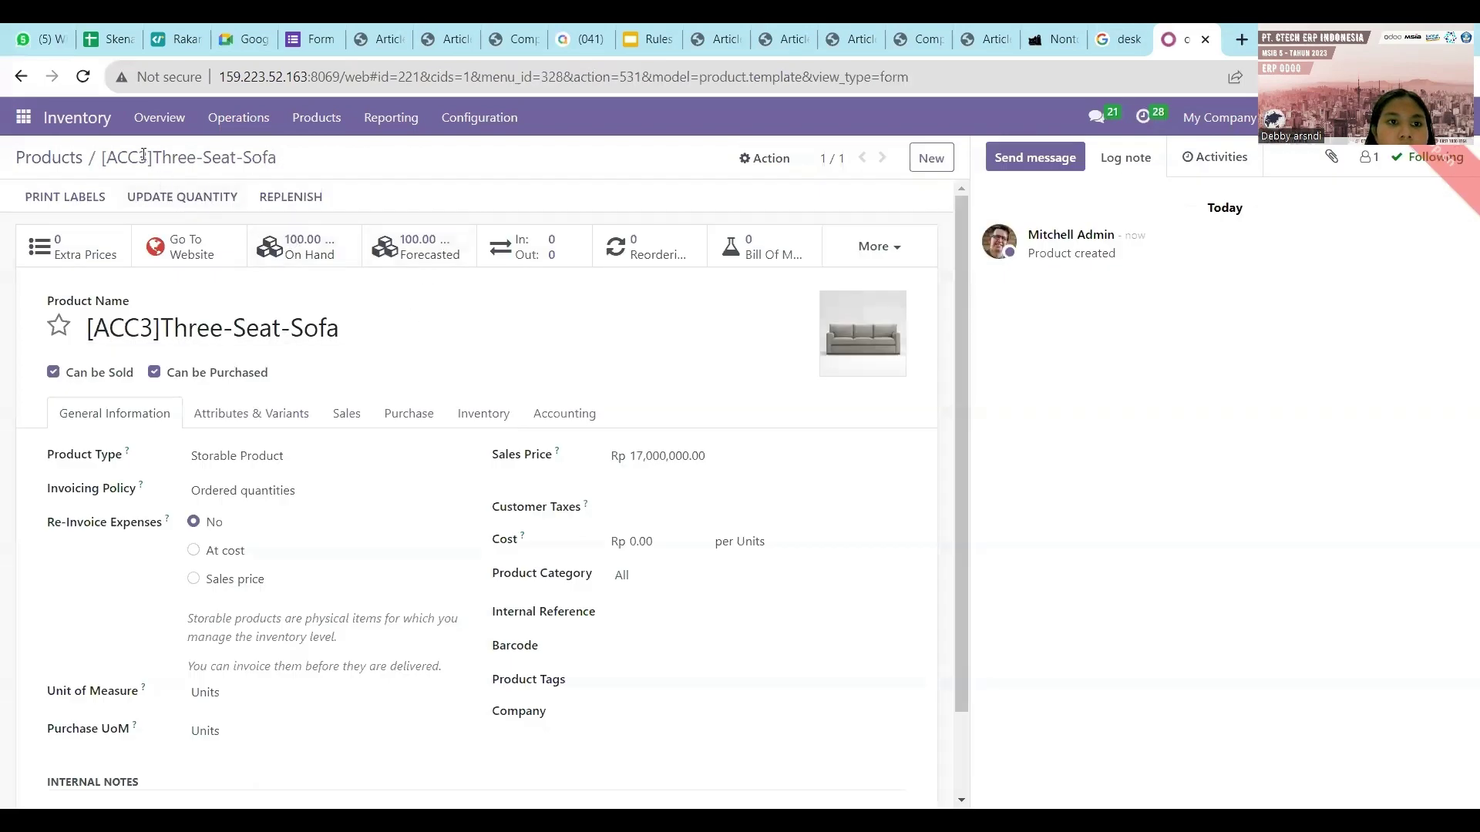
click(77, 161)
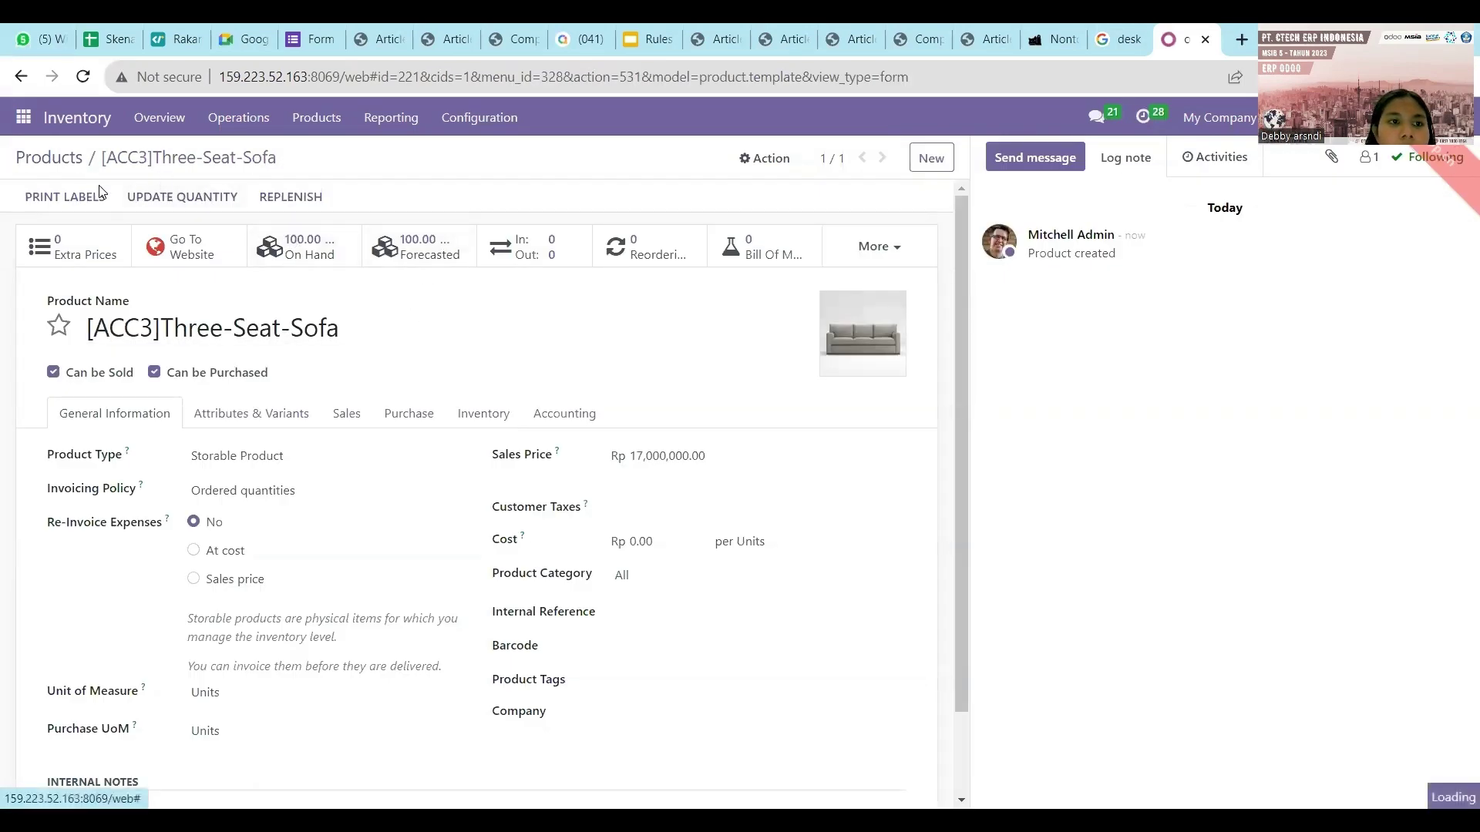
Create a new product named '[ACC]Costomize Desk', checking the spreadsheet for the exact name.
click(42, 192)
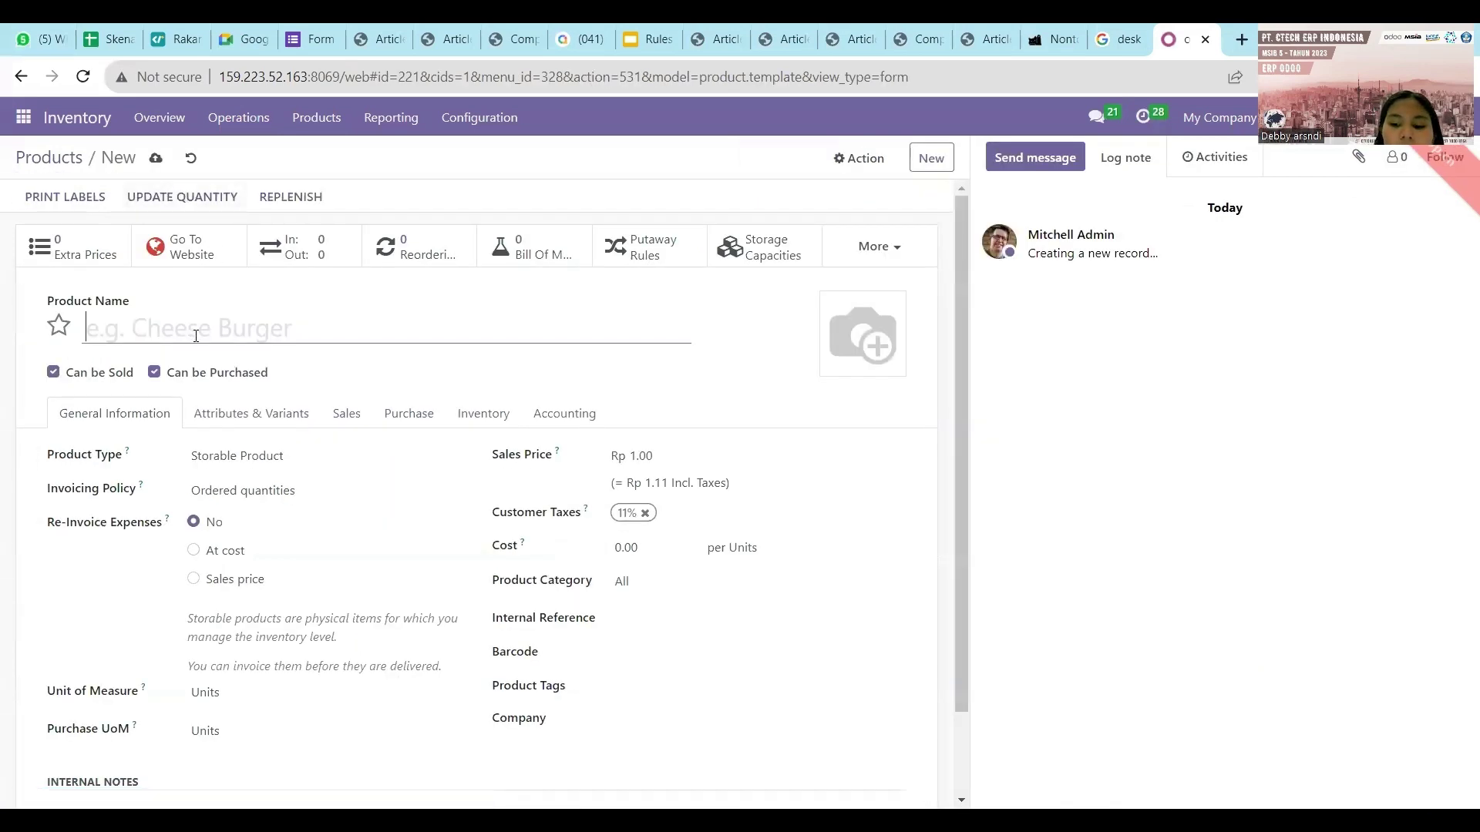
text([ACC)
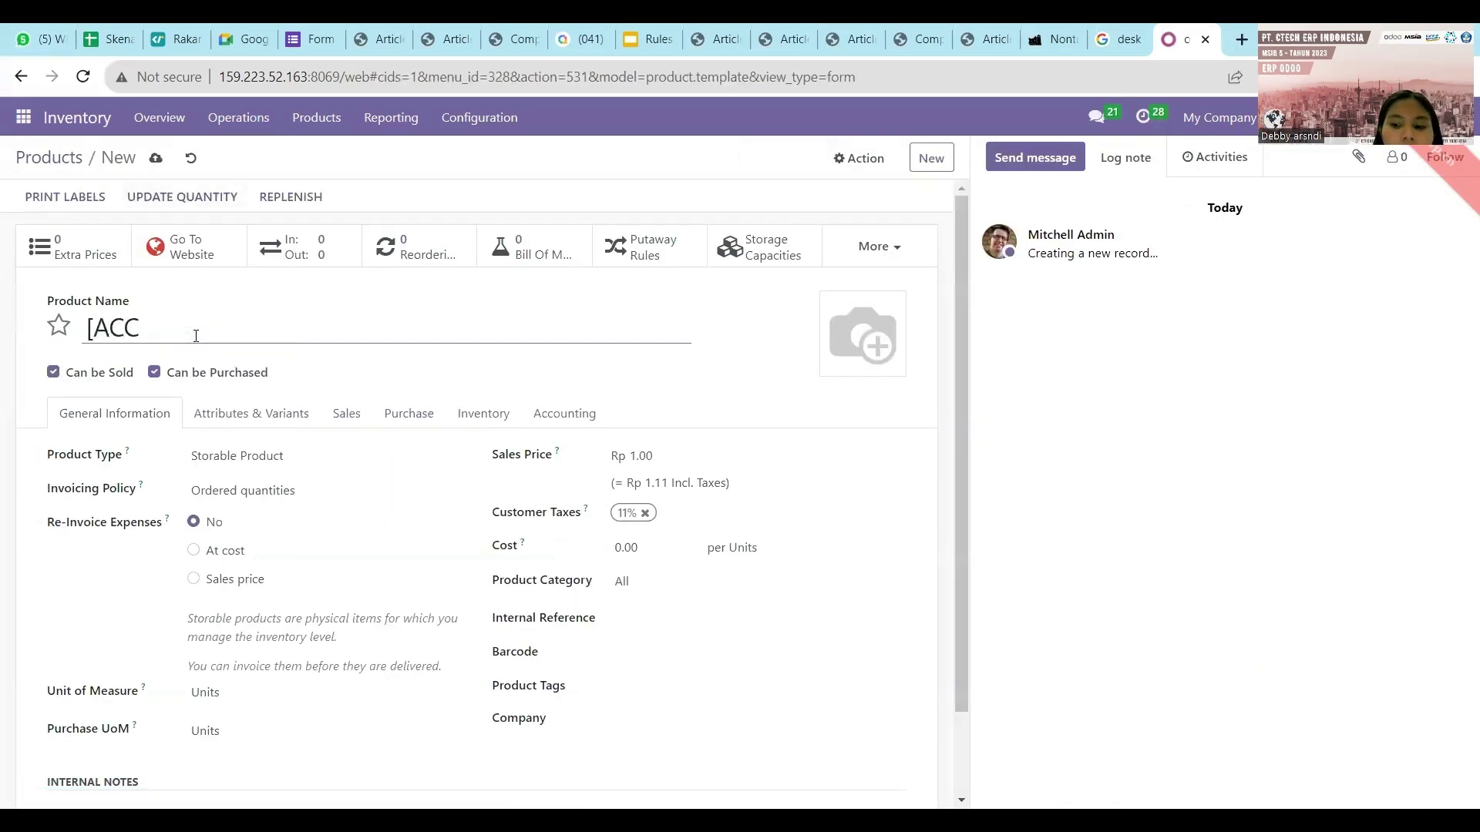
text(]Desk)
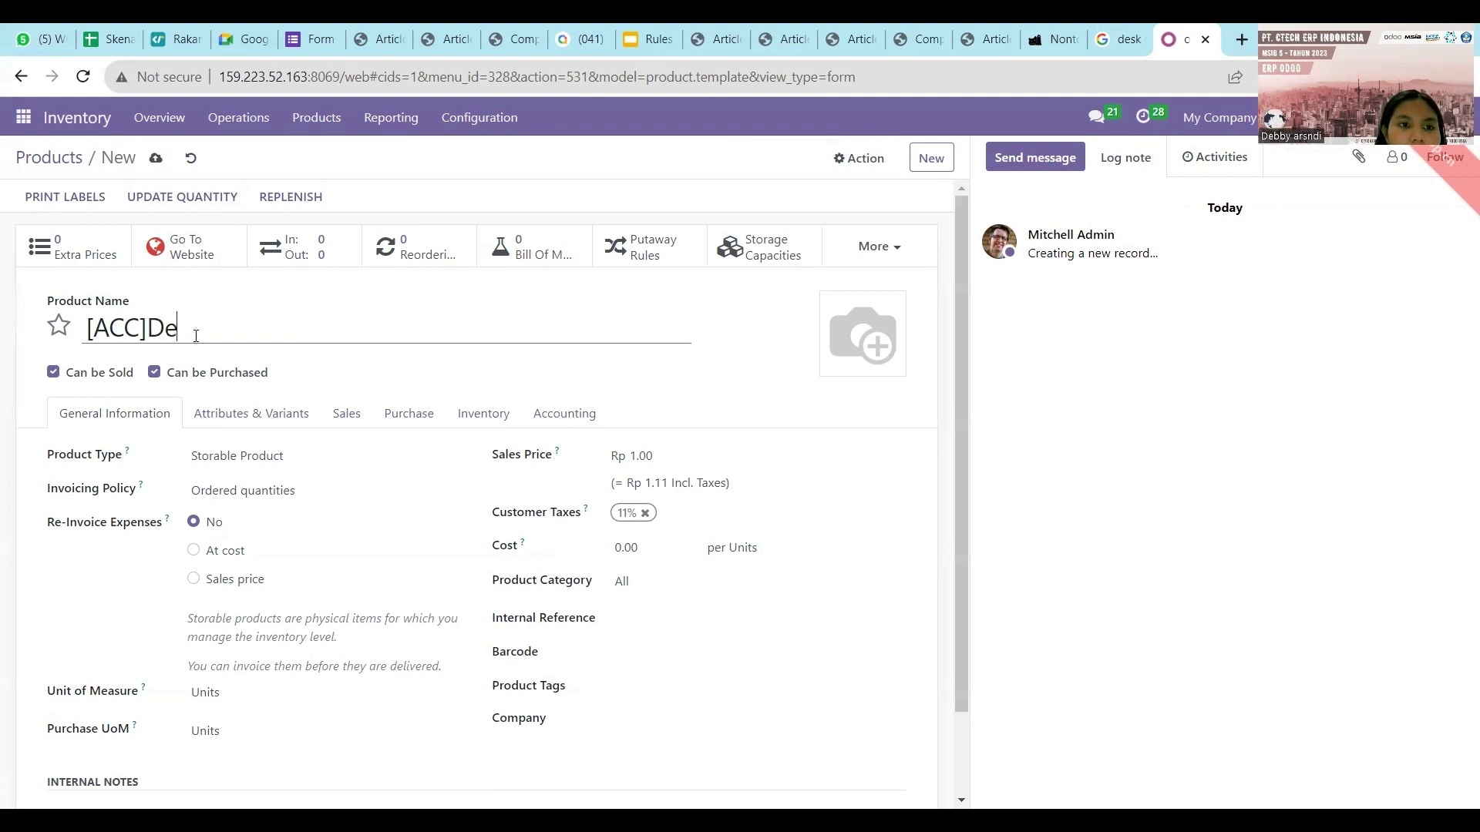
click(95, 31)
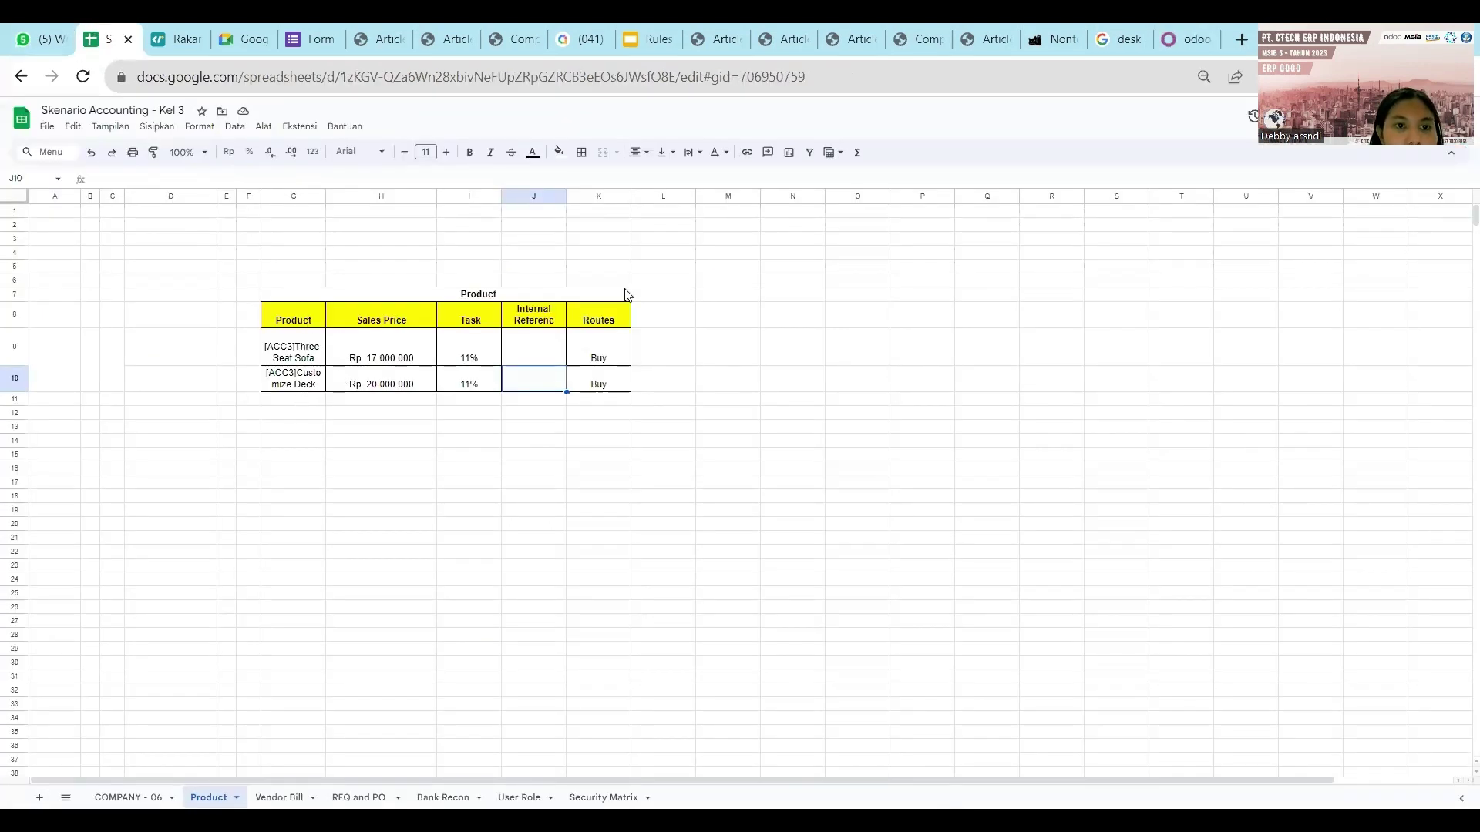
click(1173, 40)
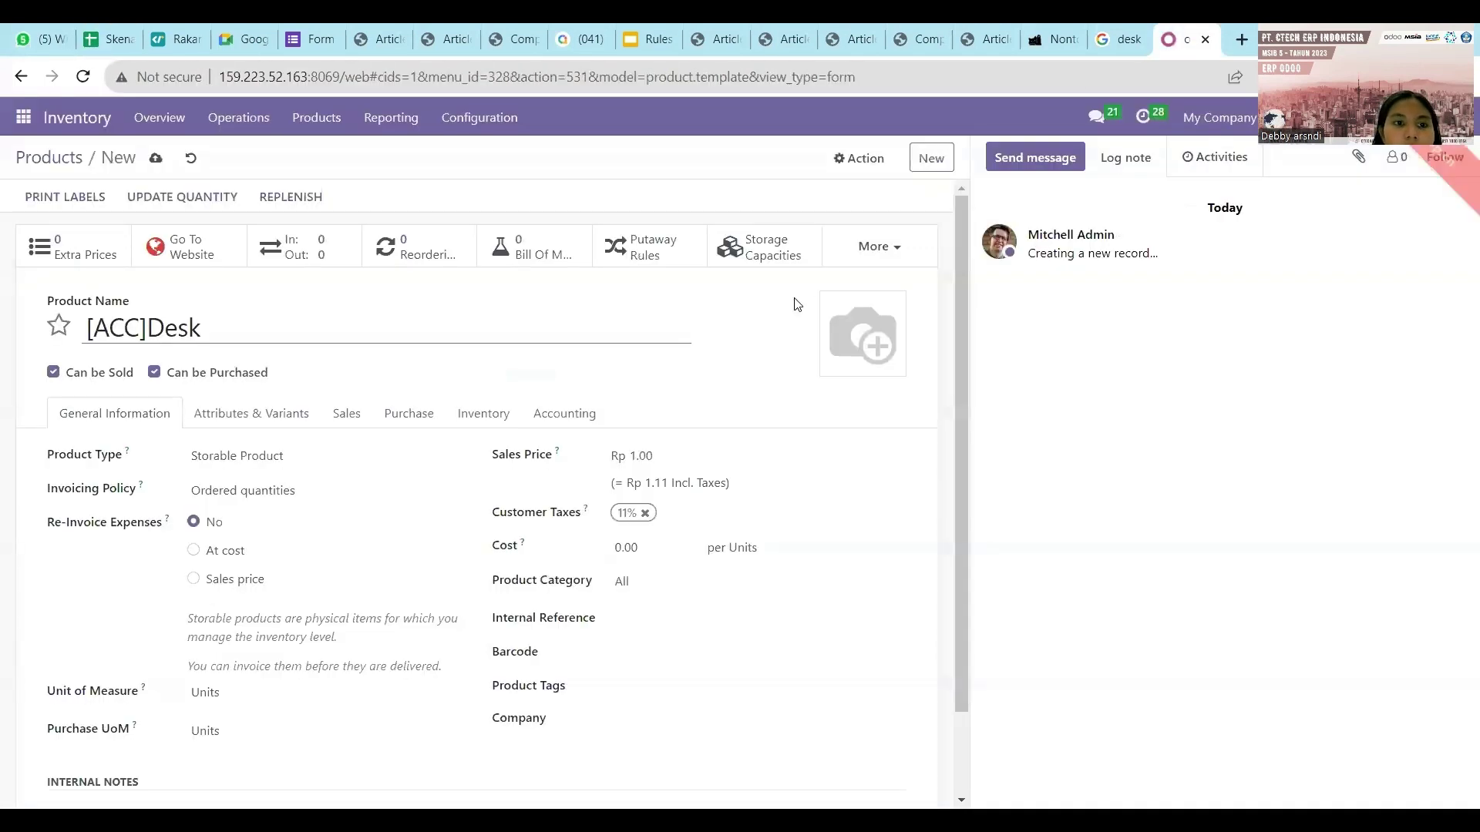
key(BackSpace)
key(BackSpace)
key(BackSpace)
key(BackSpace)
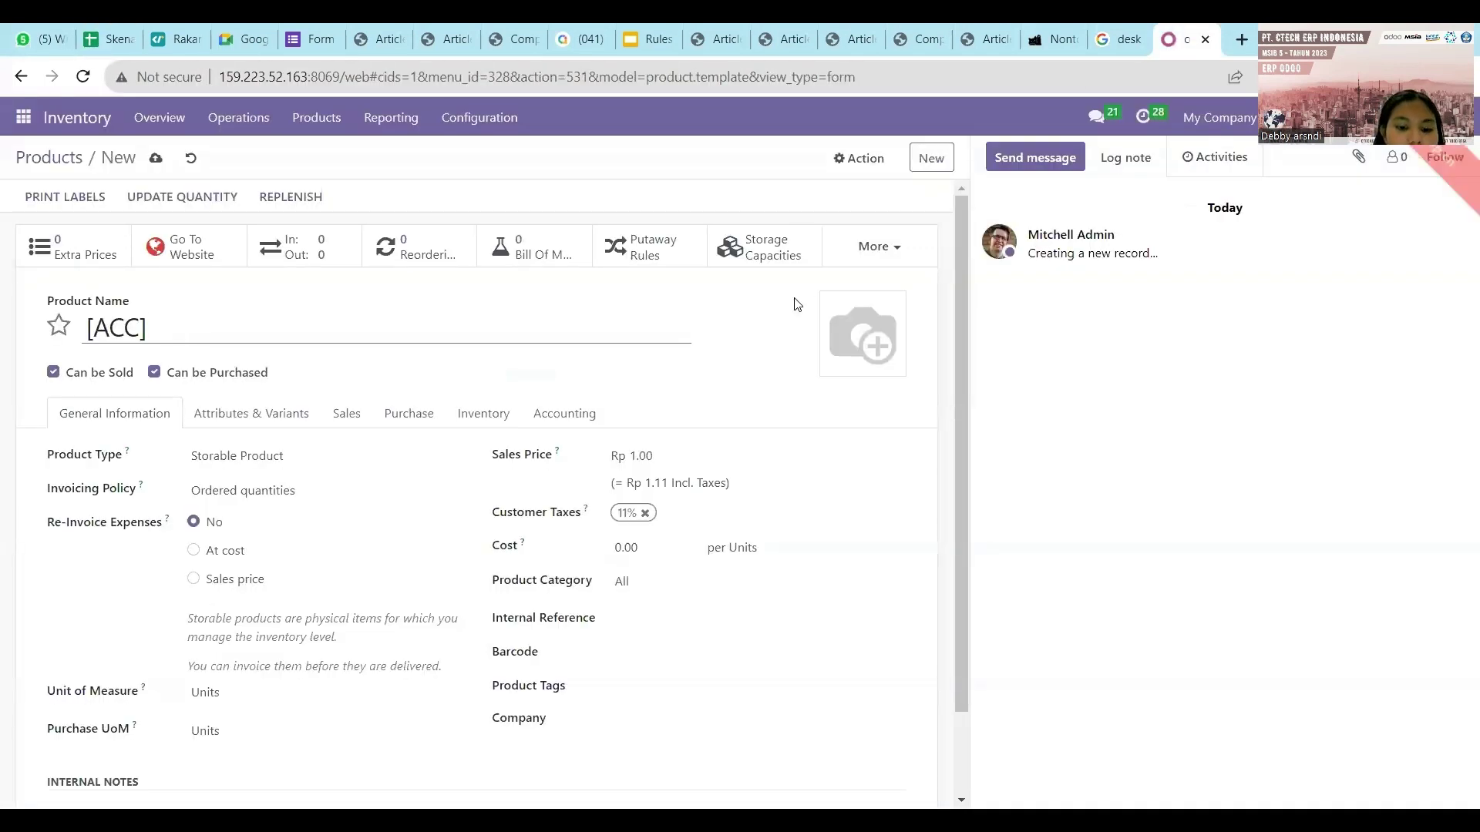
text(Cost)
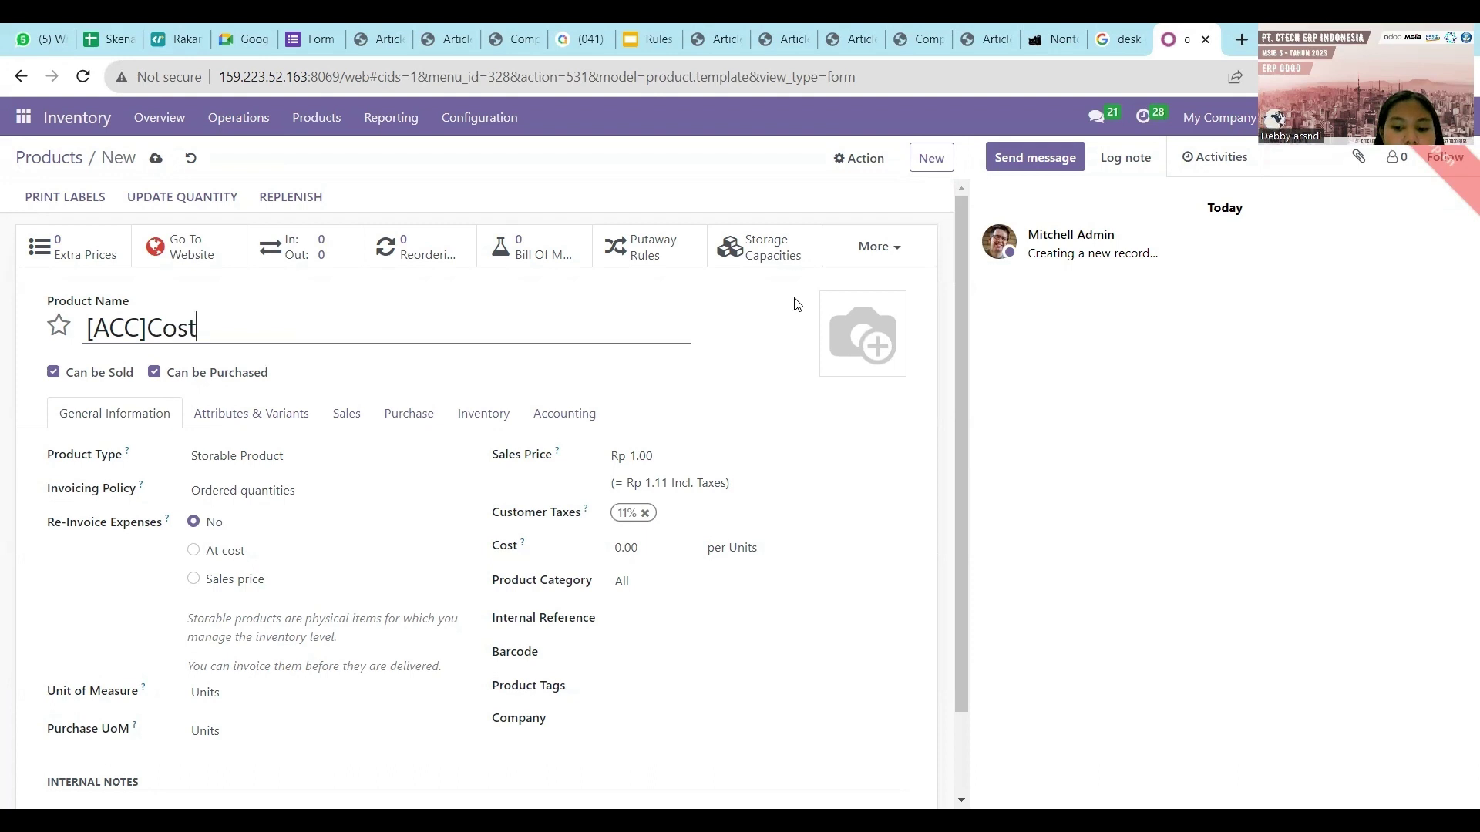
text(imi)
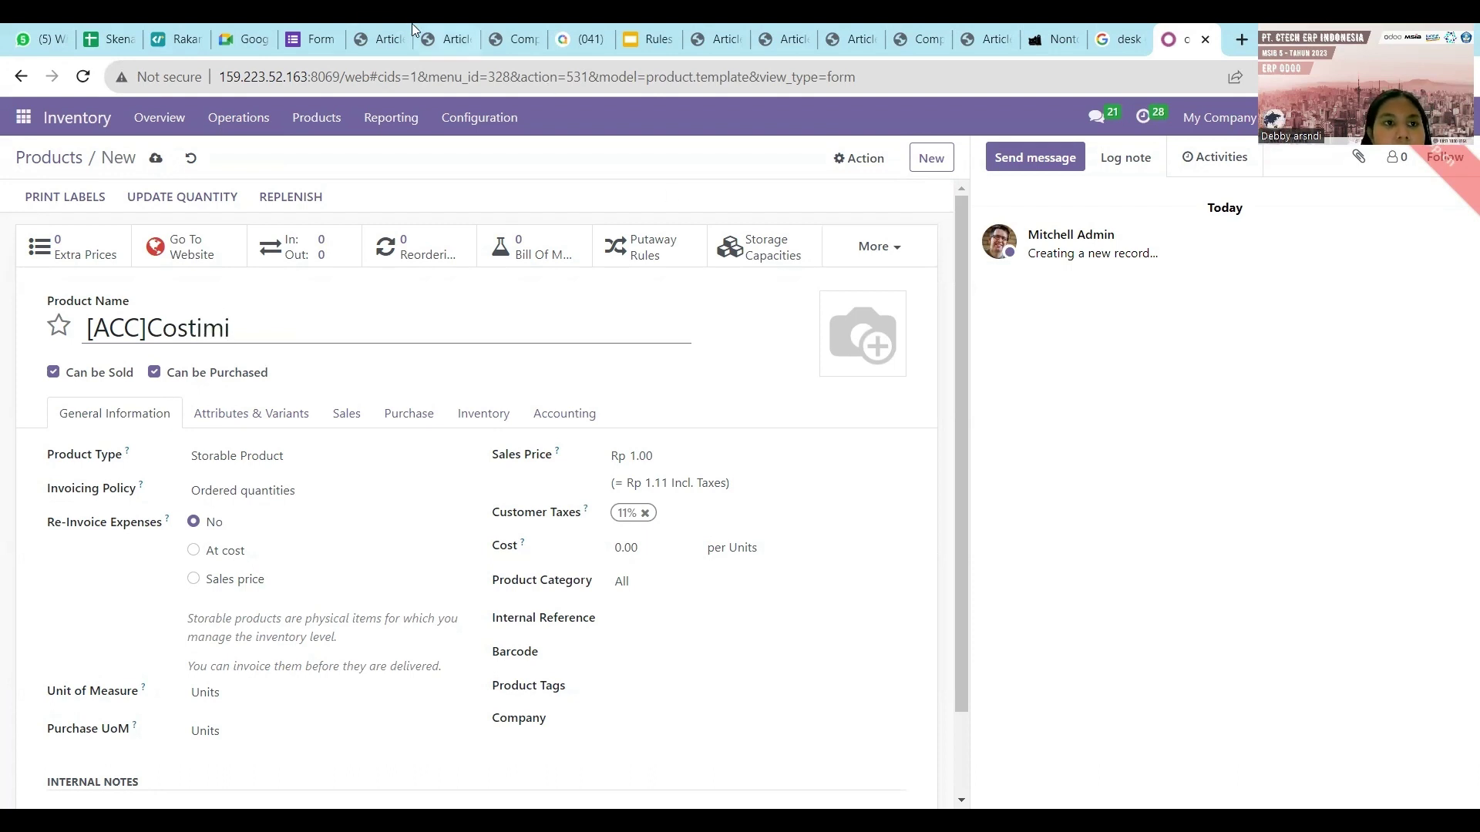
click(116, 31)
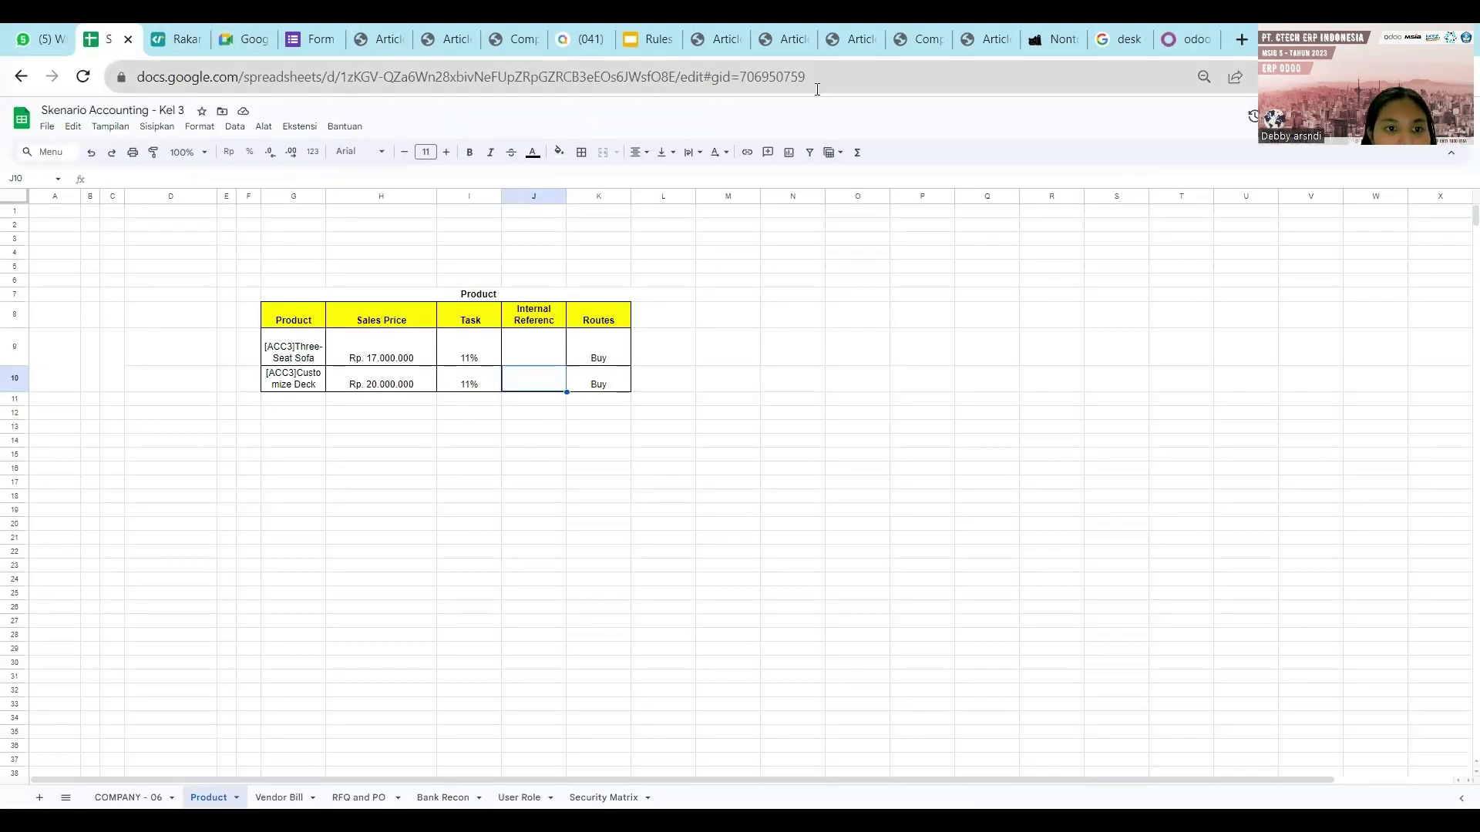
click(1167, 30)
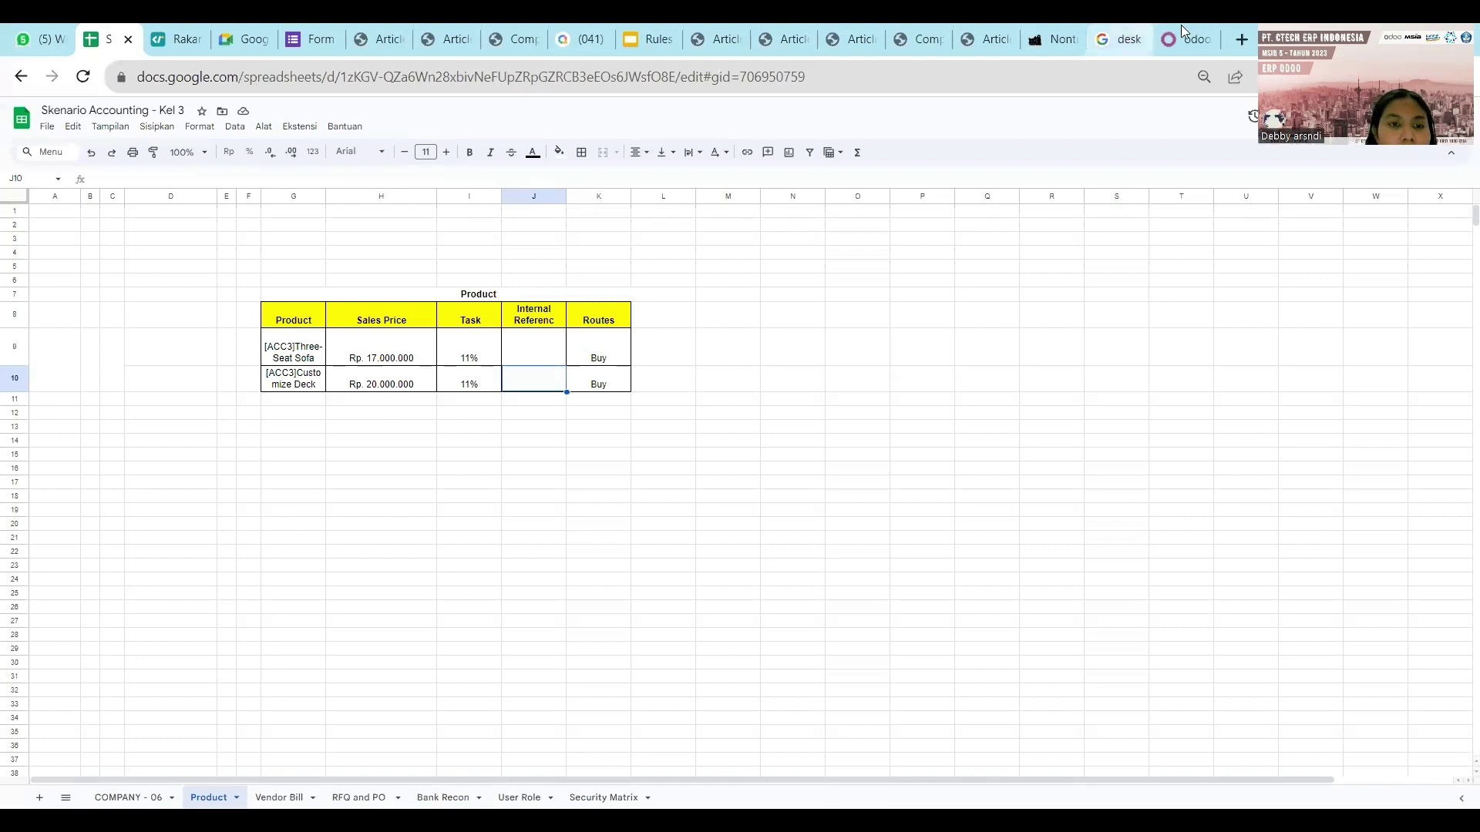
key(BackSpace)
key(BackSpace)
key(BackSpace)
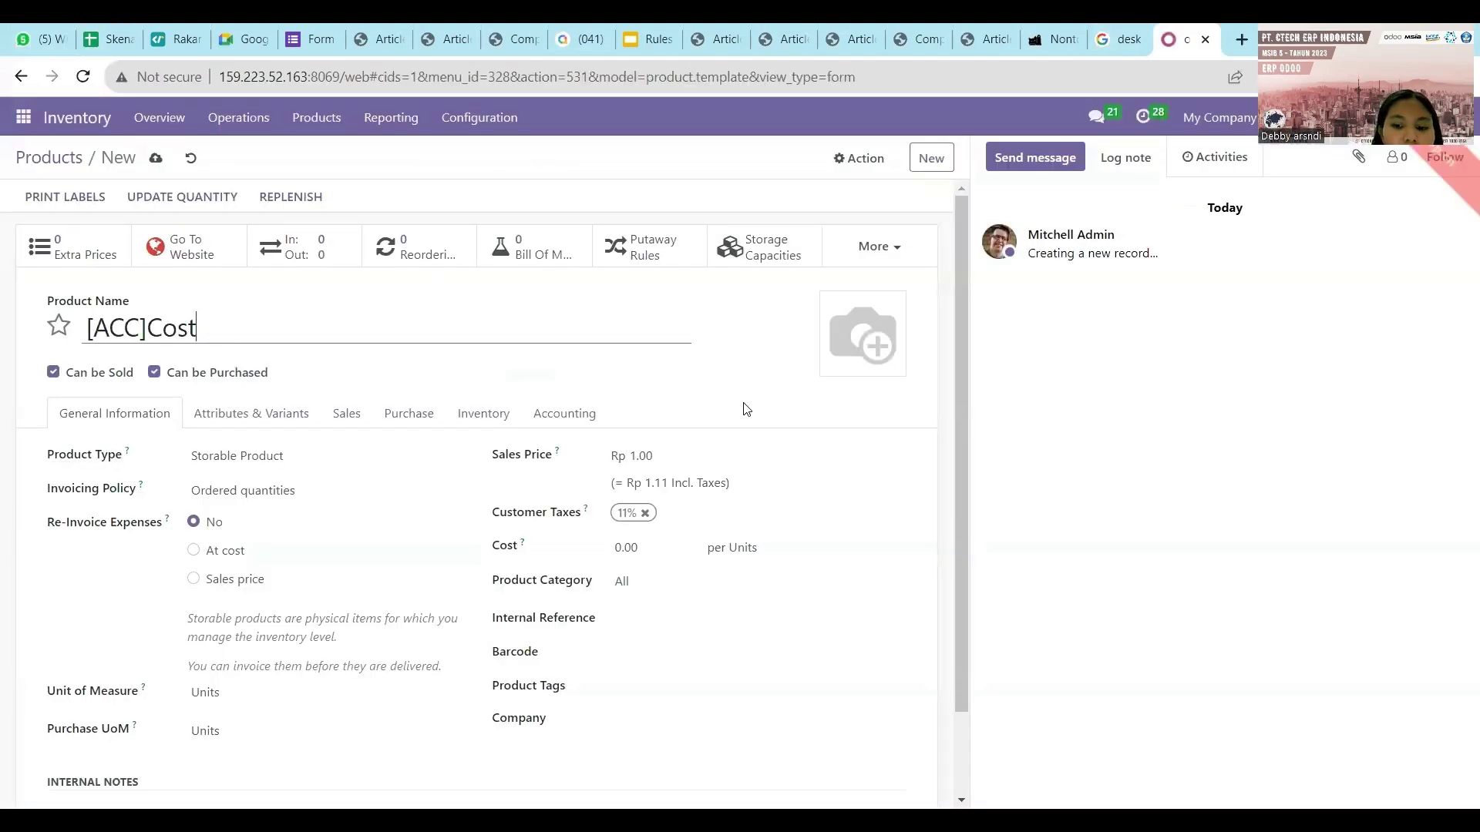
text(omize )
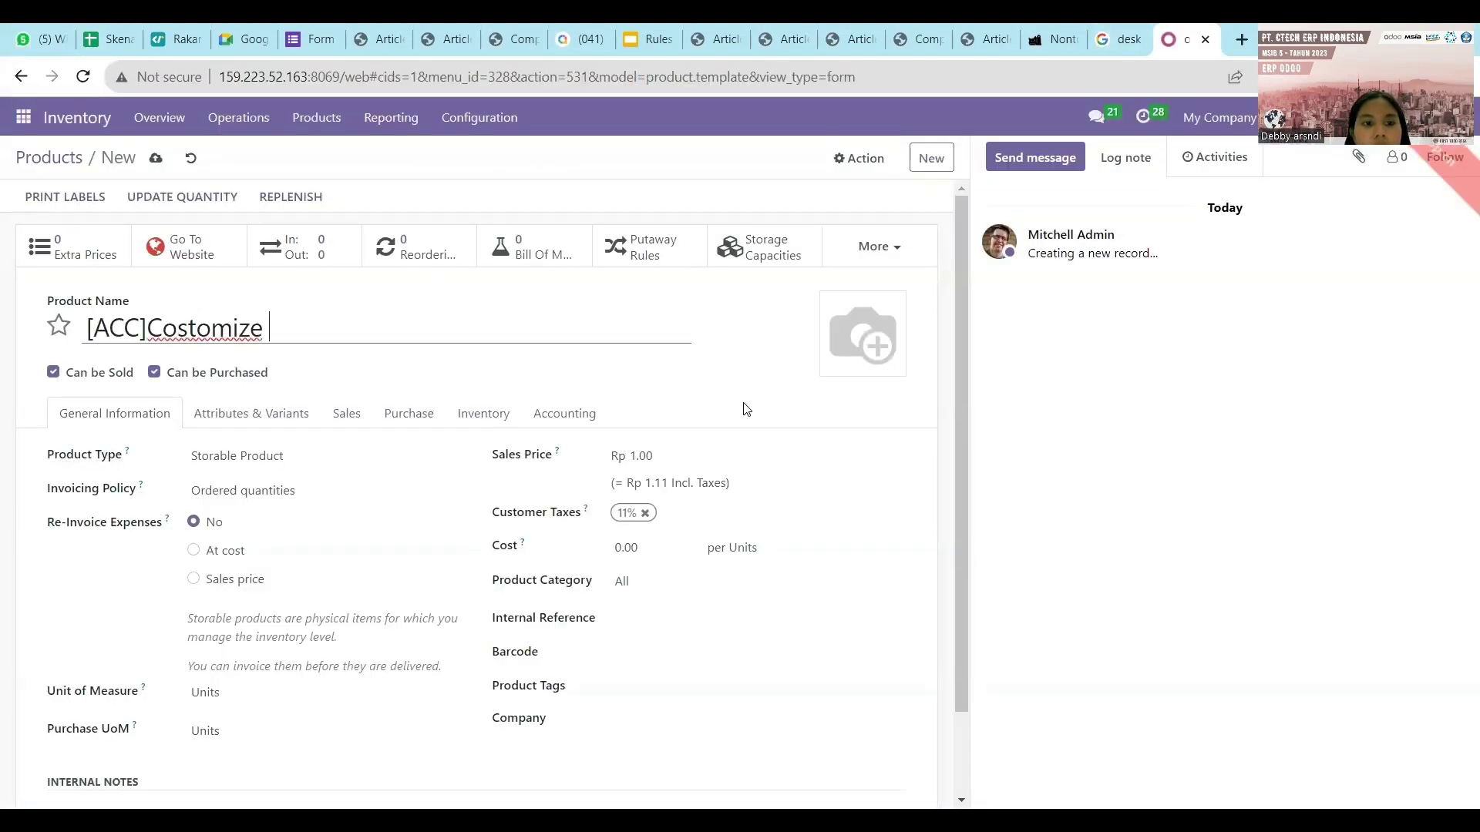
text(Desk)
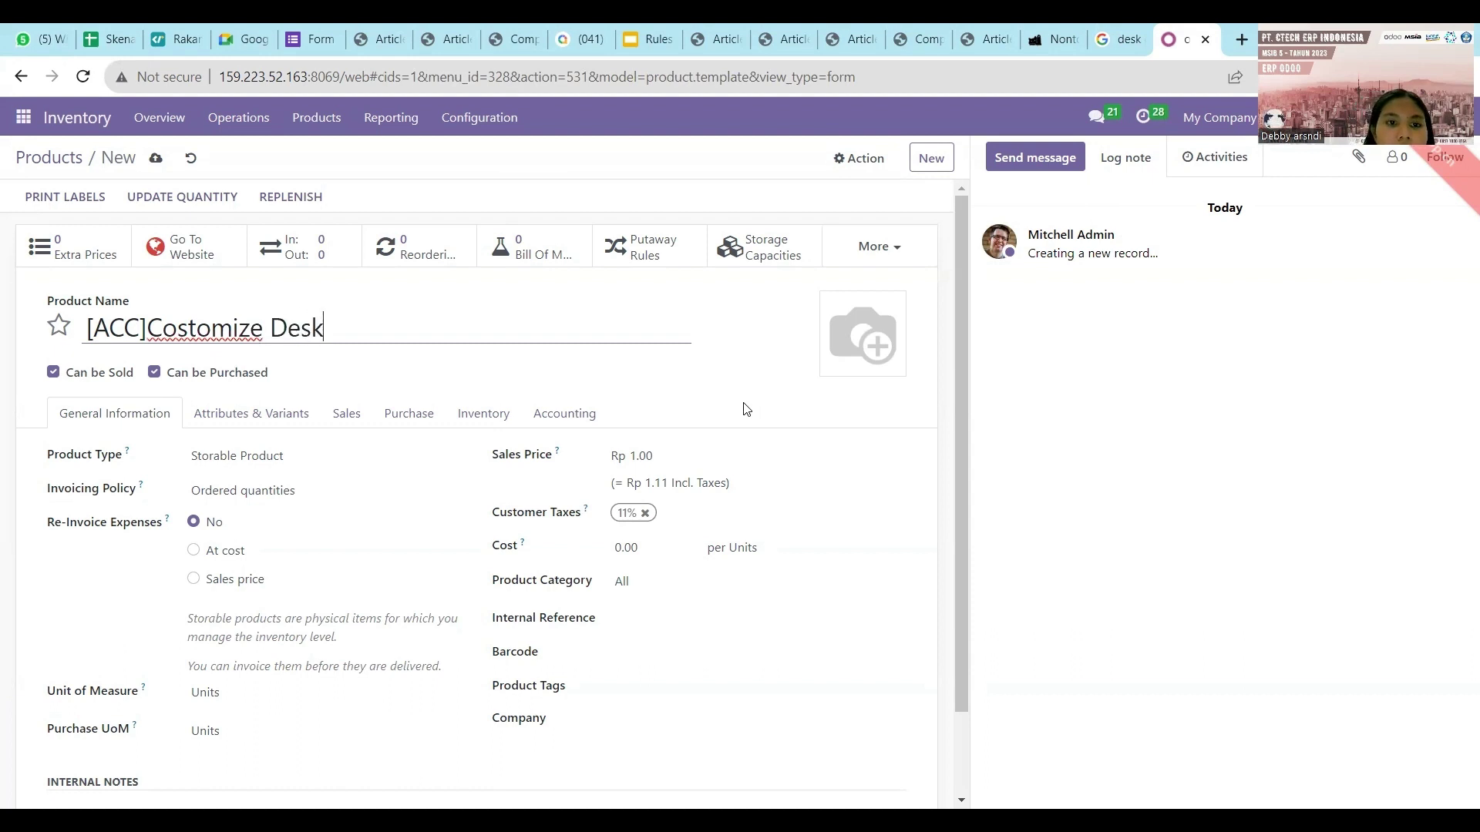
Set the product image to the maxresdefault desk photo.
click(837, 363)
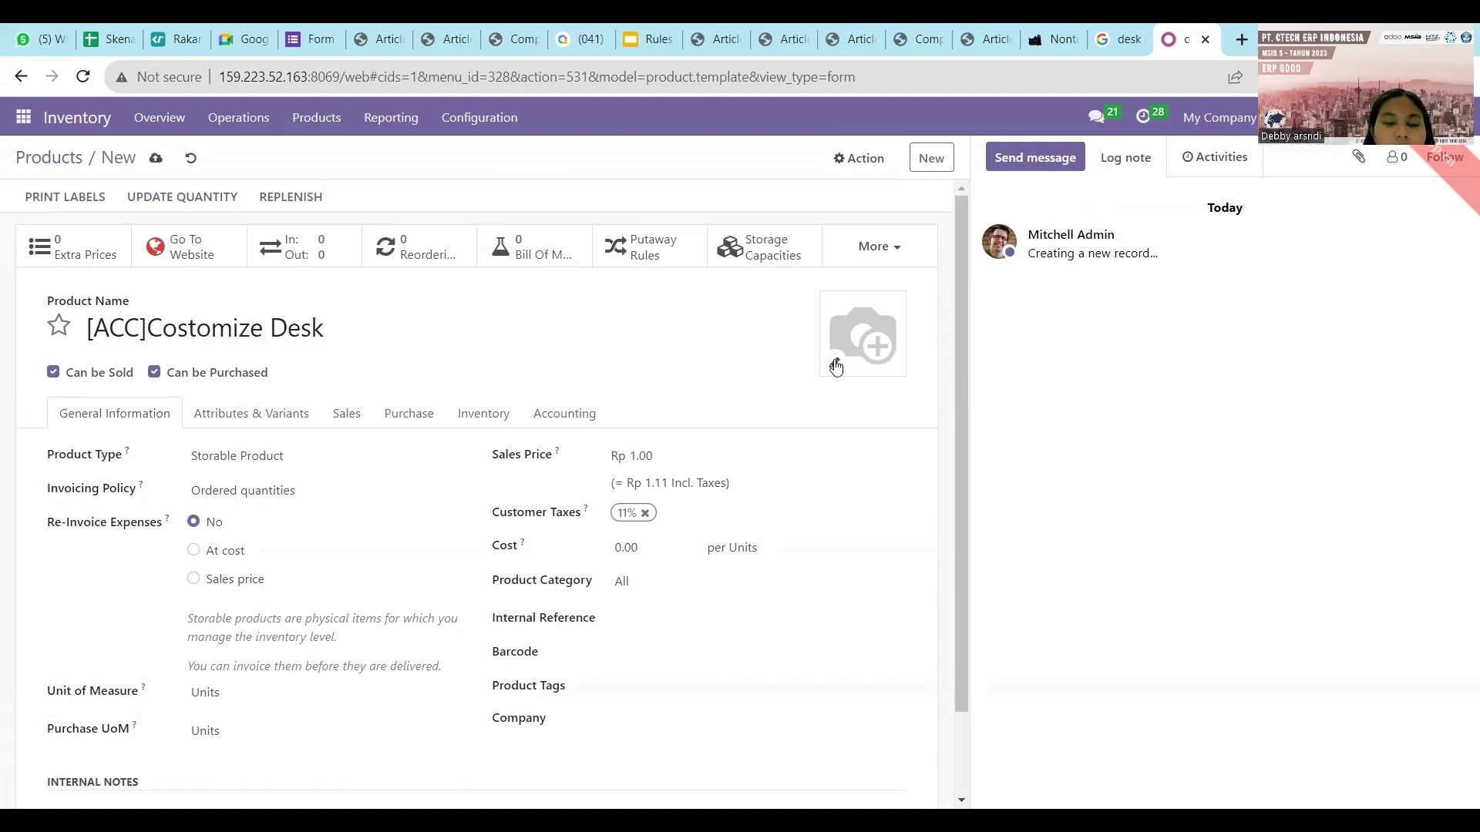
click(230, 227)
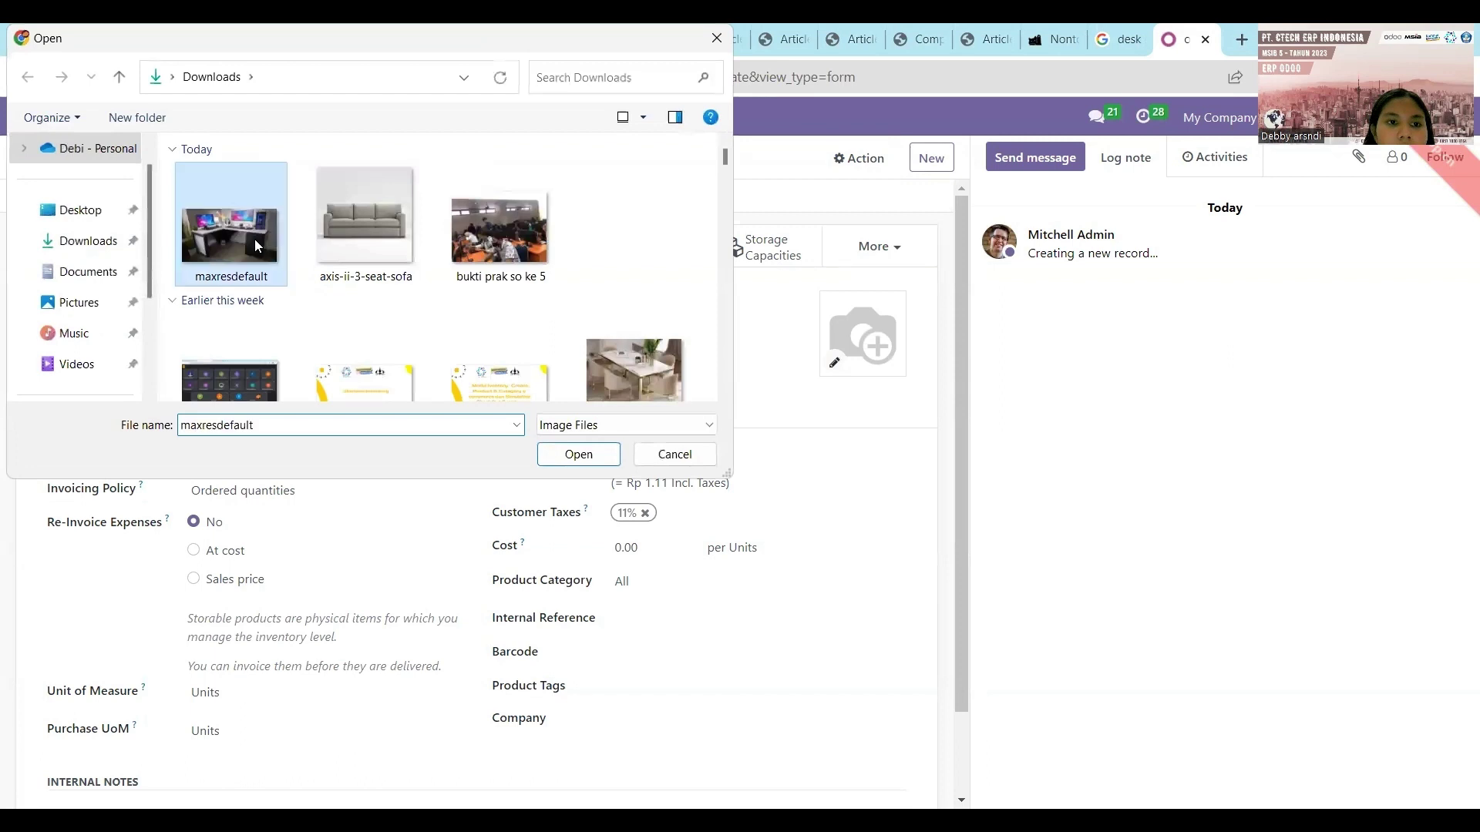
click(575, 455)
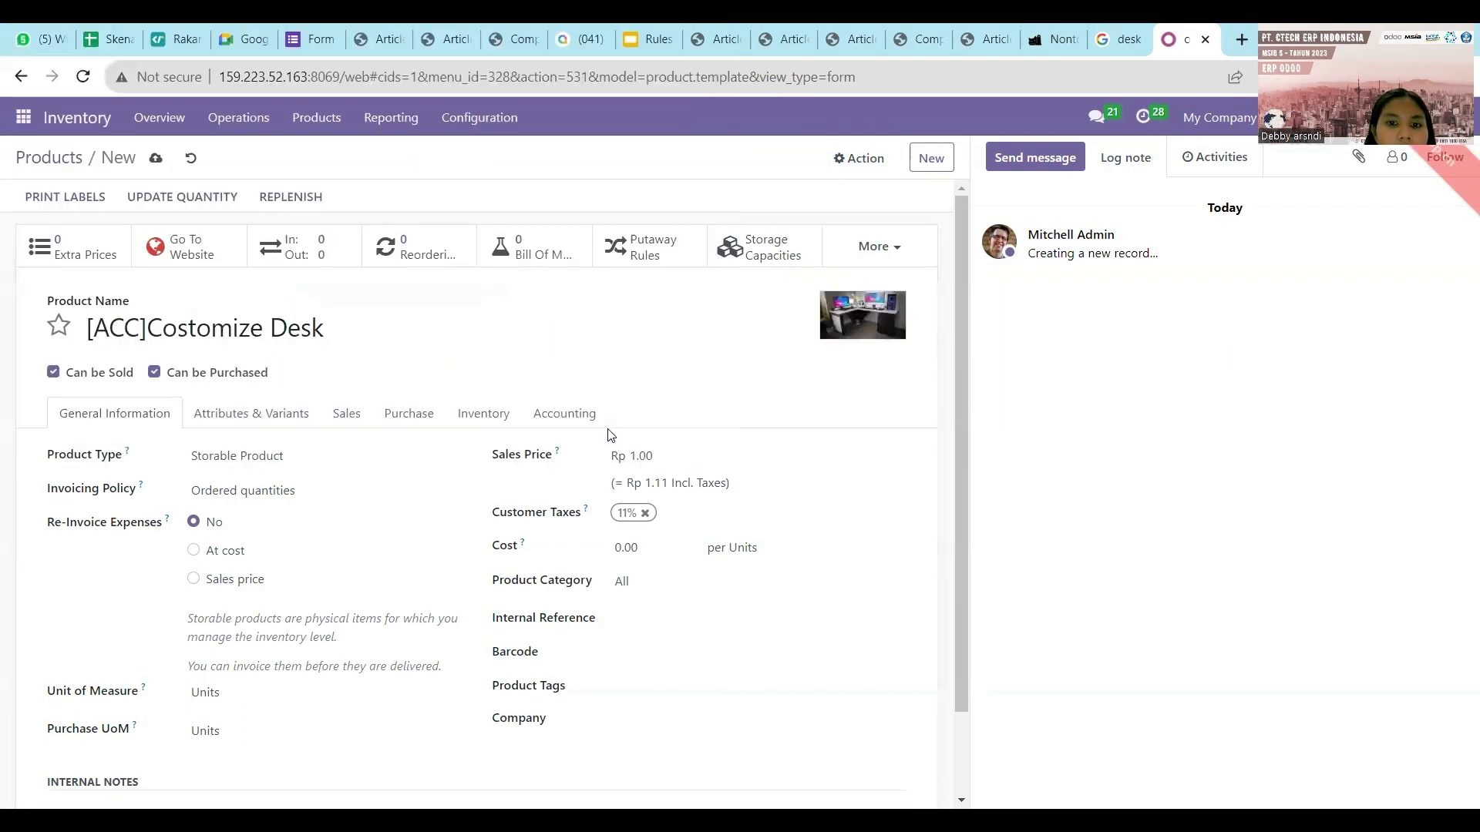
Set the desk's sales price to Rp 20,000,000.00.
scroll(609, 436, down, 1)
click(657, 360)
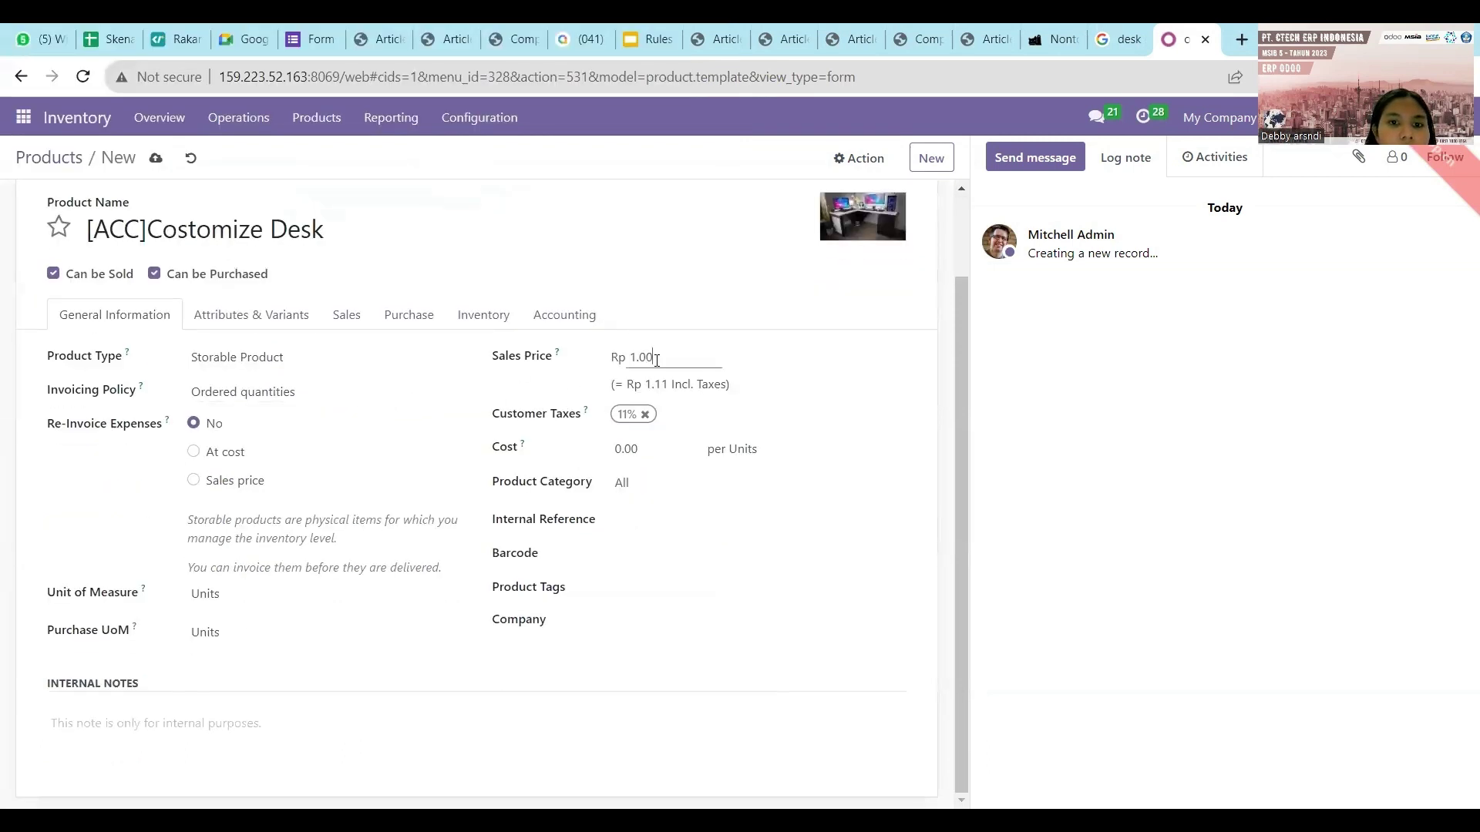
key(BackSpace)
key(BackSpace)
key(BackSpace)
key(BackSpace)
text(20000000)
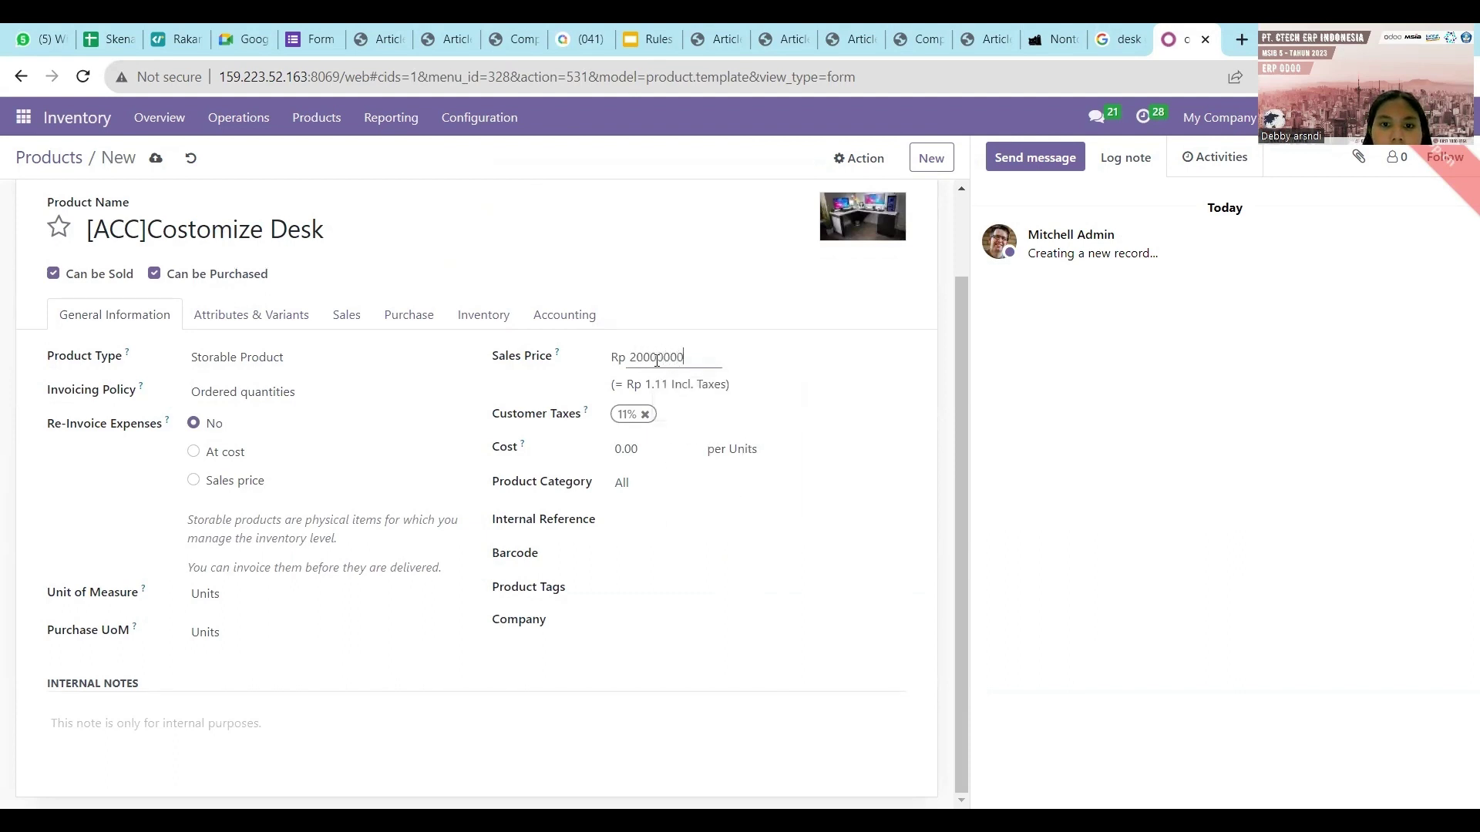
click(579, 367)
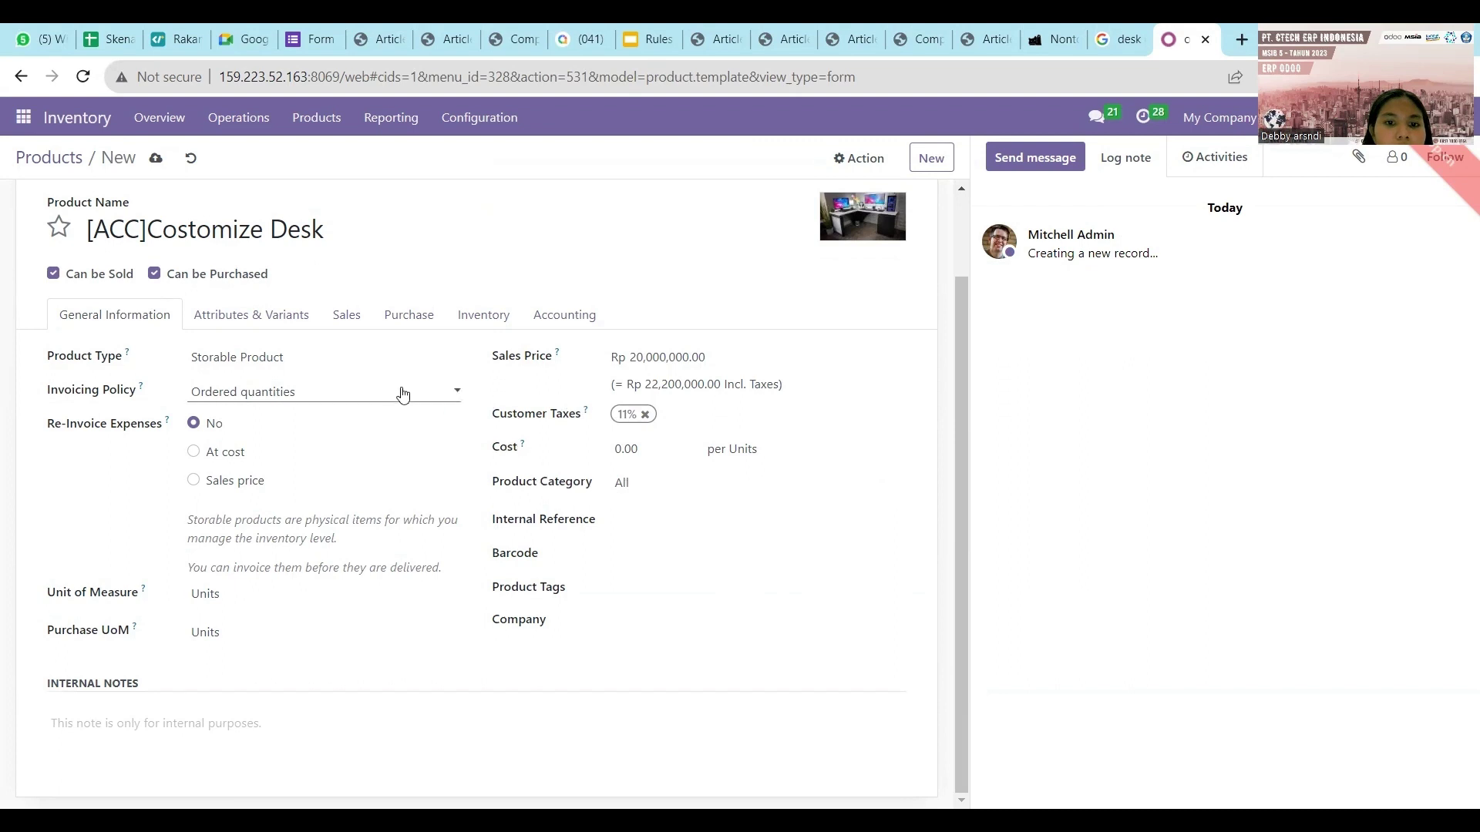
click(362, 318)
On the Purchase tab, add a vendor line and enter its purchase price.
click(416, 318)
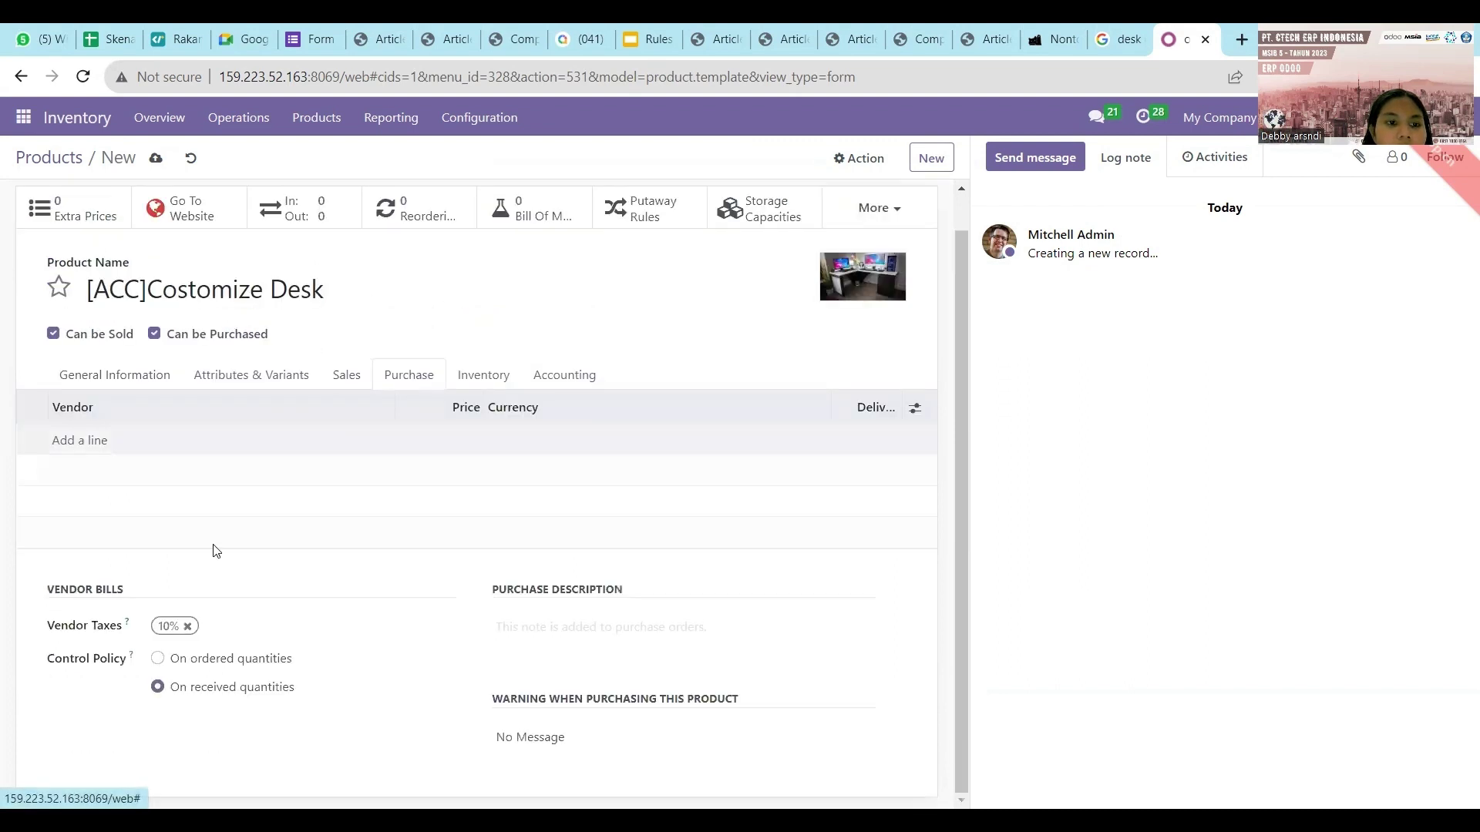
click(89, 440)
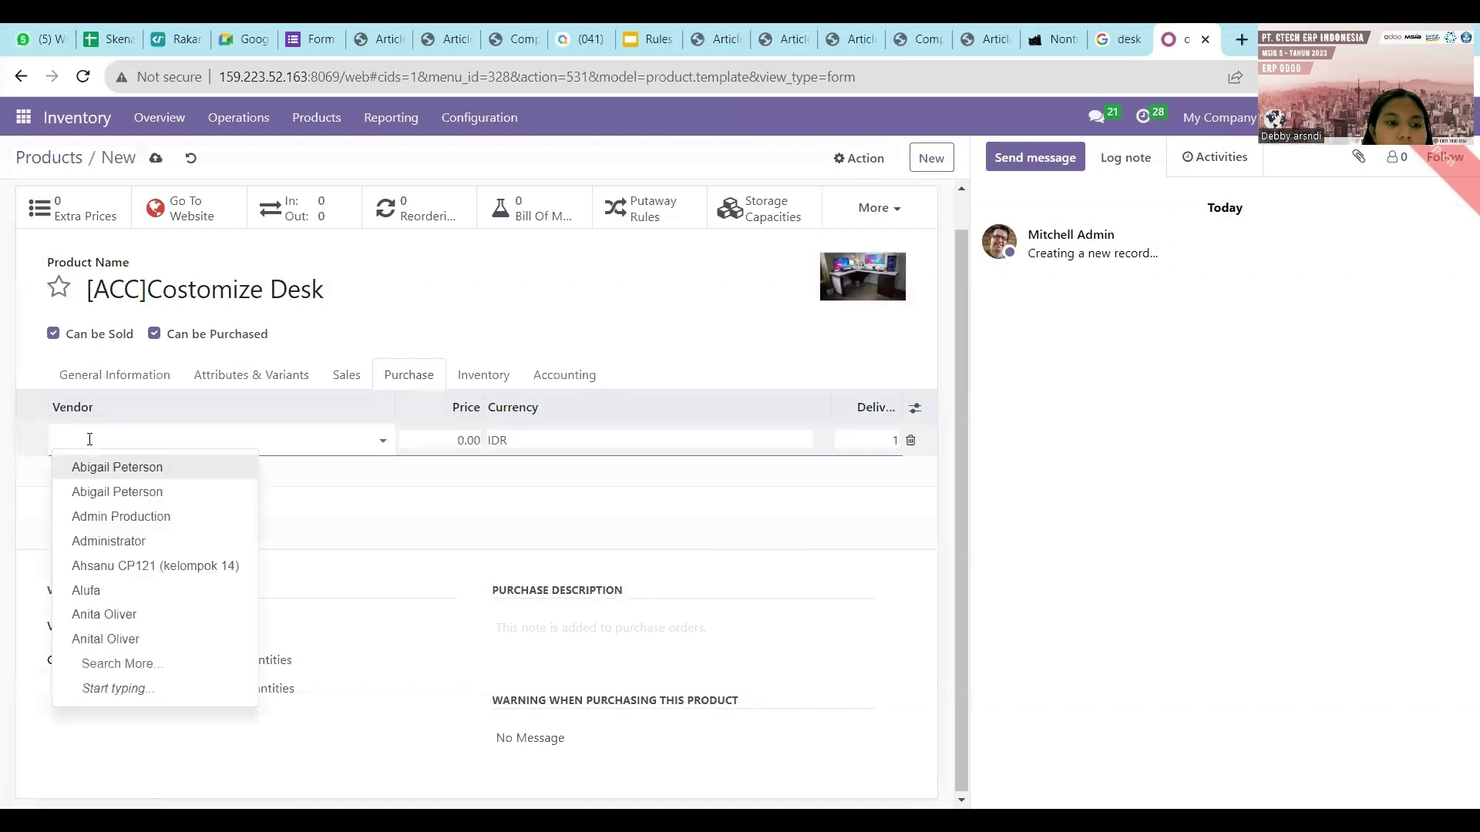
click(94, 468)
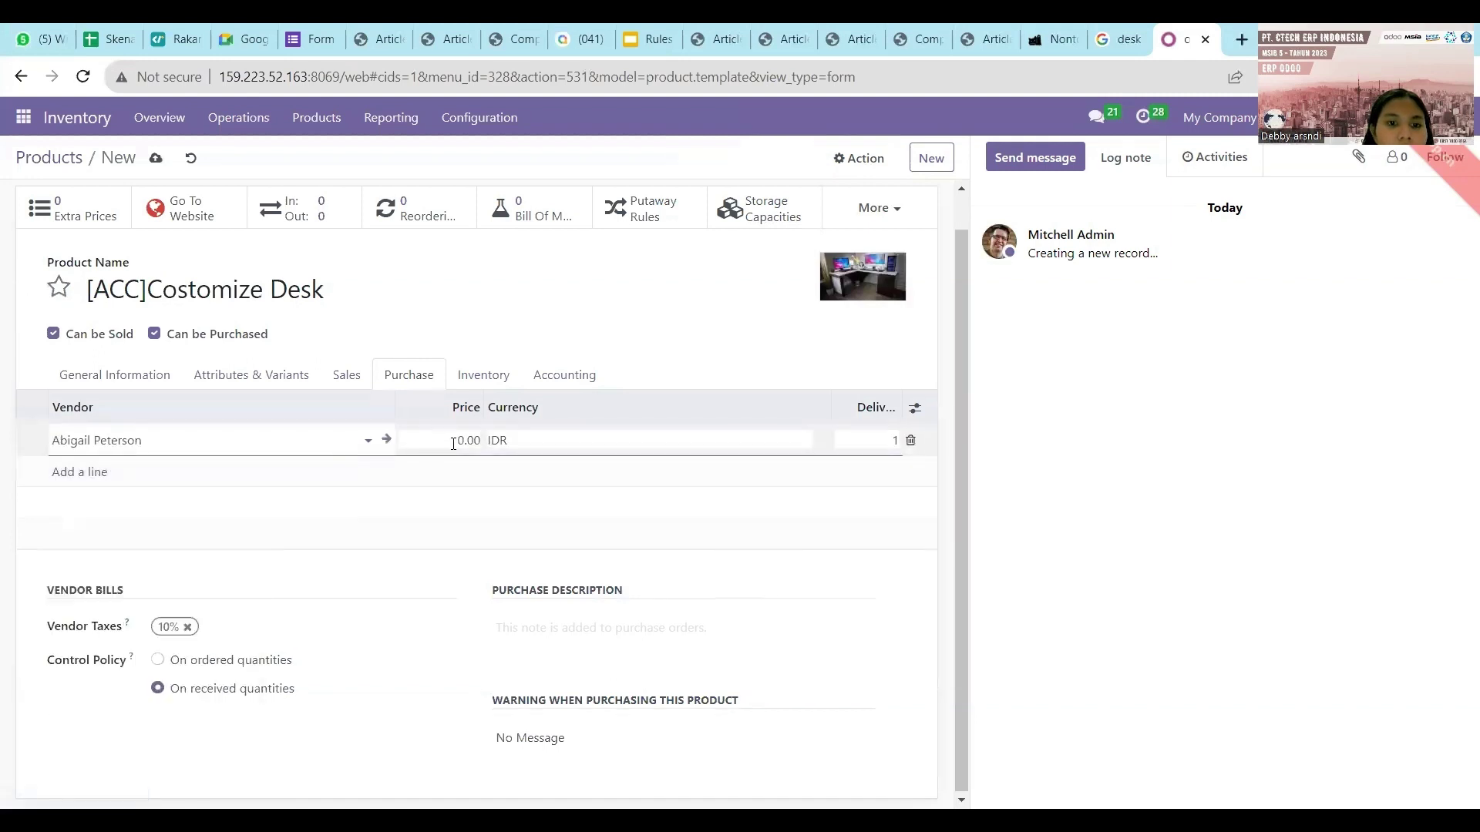
click(454, 443)
key(BackSpace)
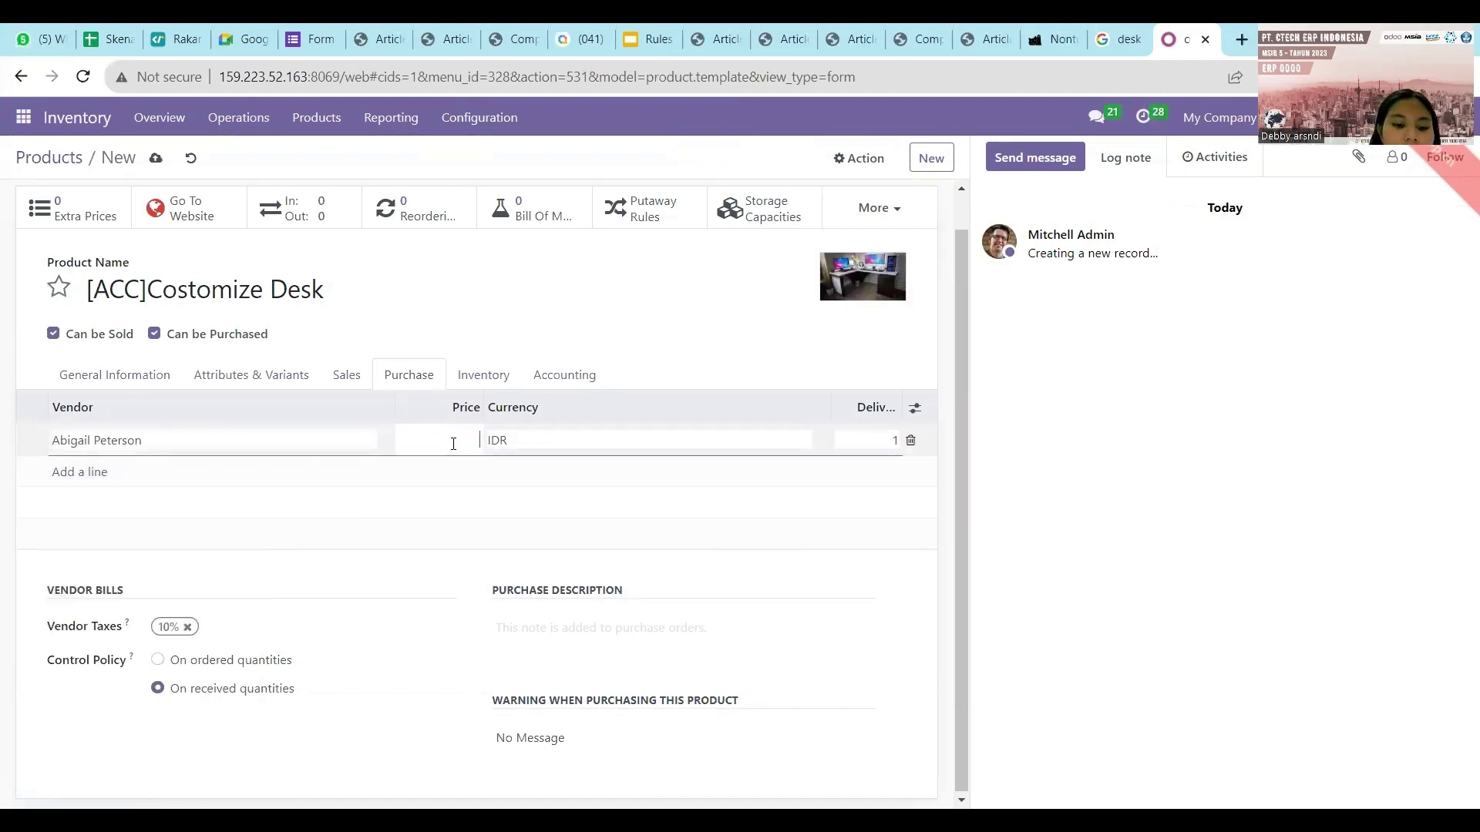
text(2)
key(BackSpace)
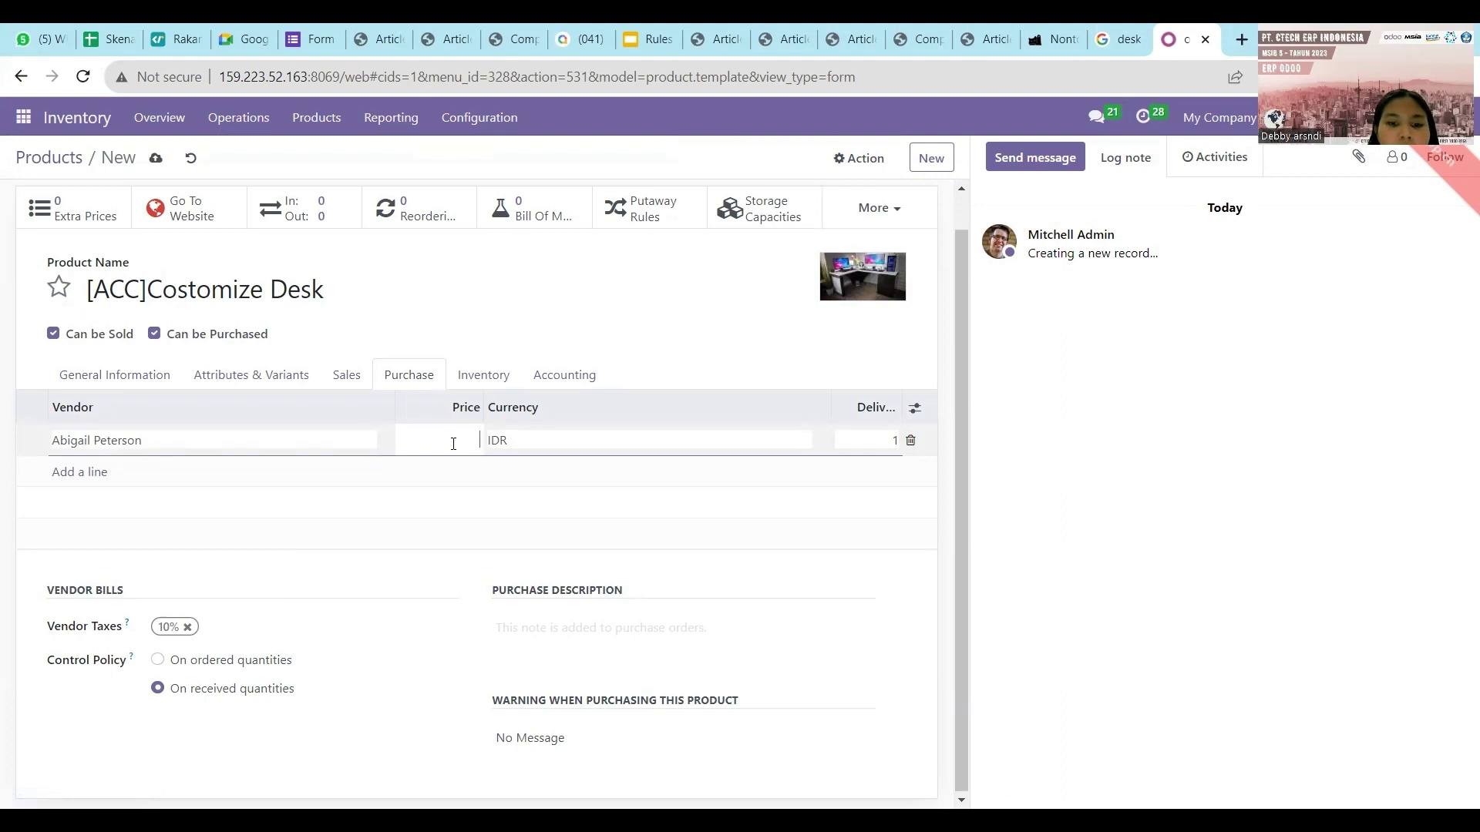
text(190000000)
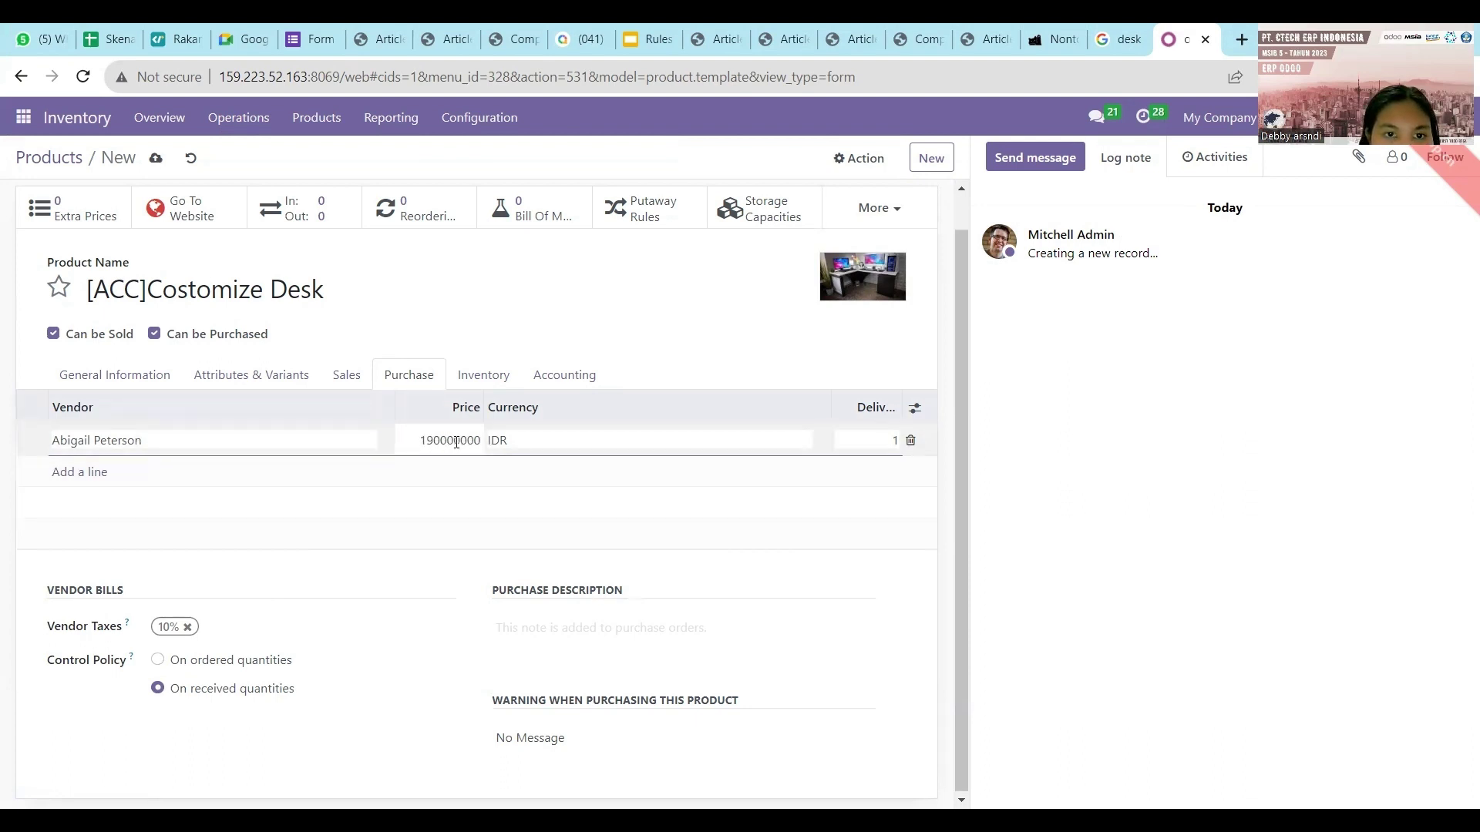
click(462, 594)
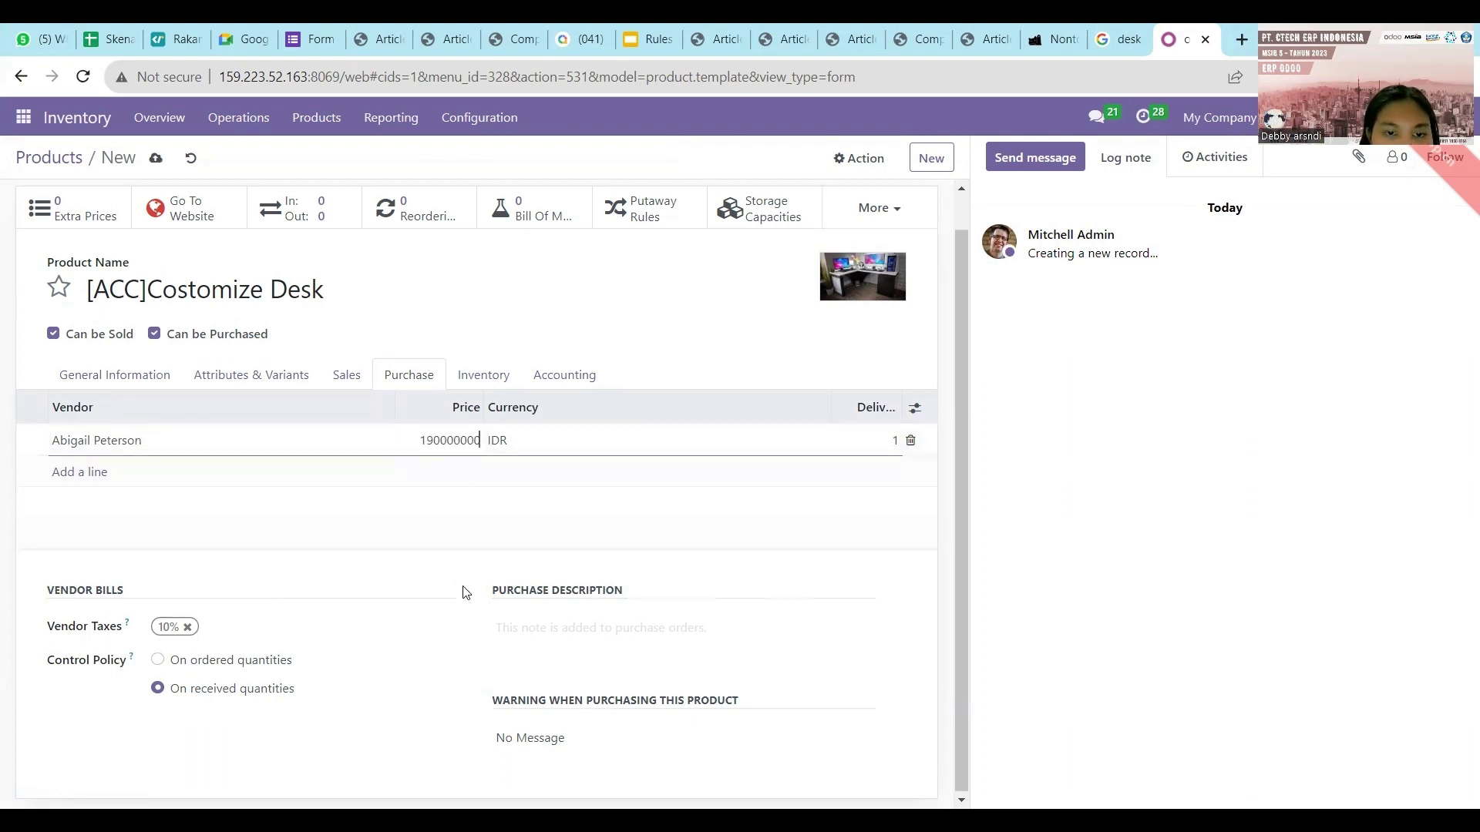
Correct the vendor price to 19,000,000.00 IDR and review the Inventory and Accounting tabs.
click(494, 375)
click(433, 378)
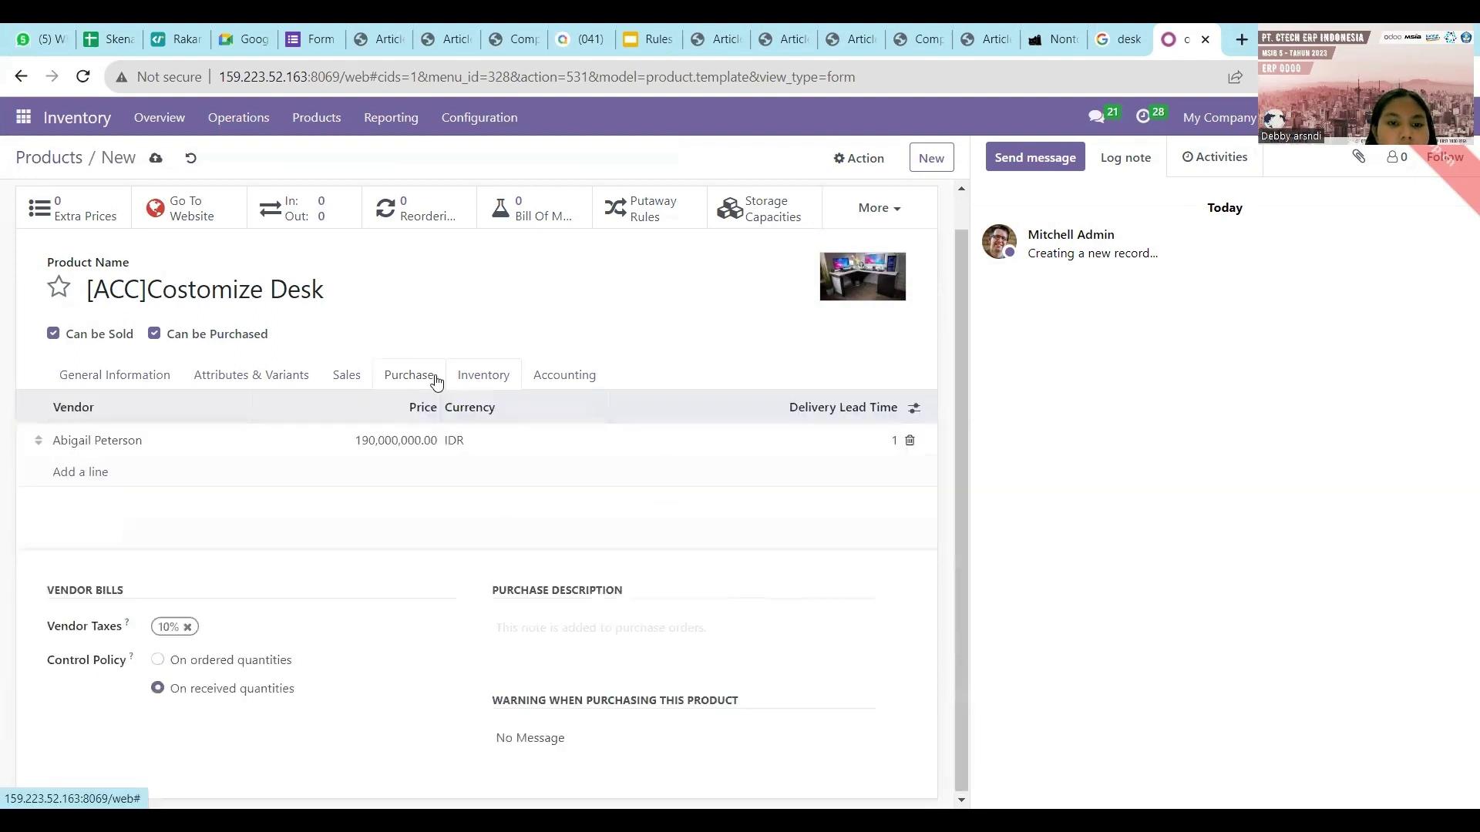
click(426, 443)
key(shift+Home)
click(420, 441)
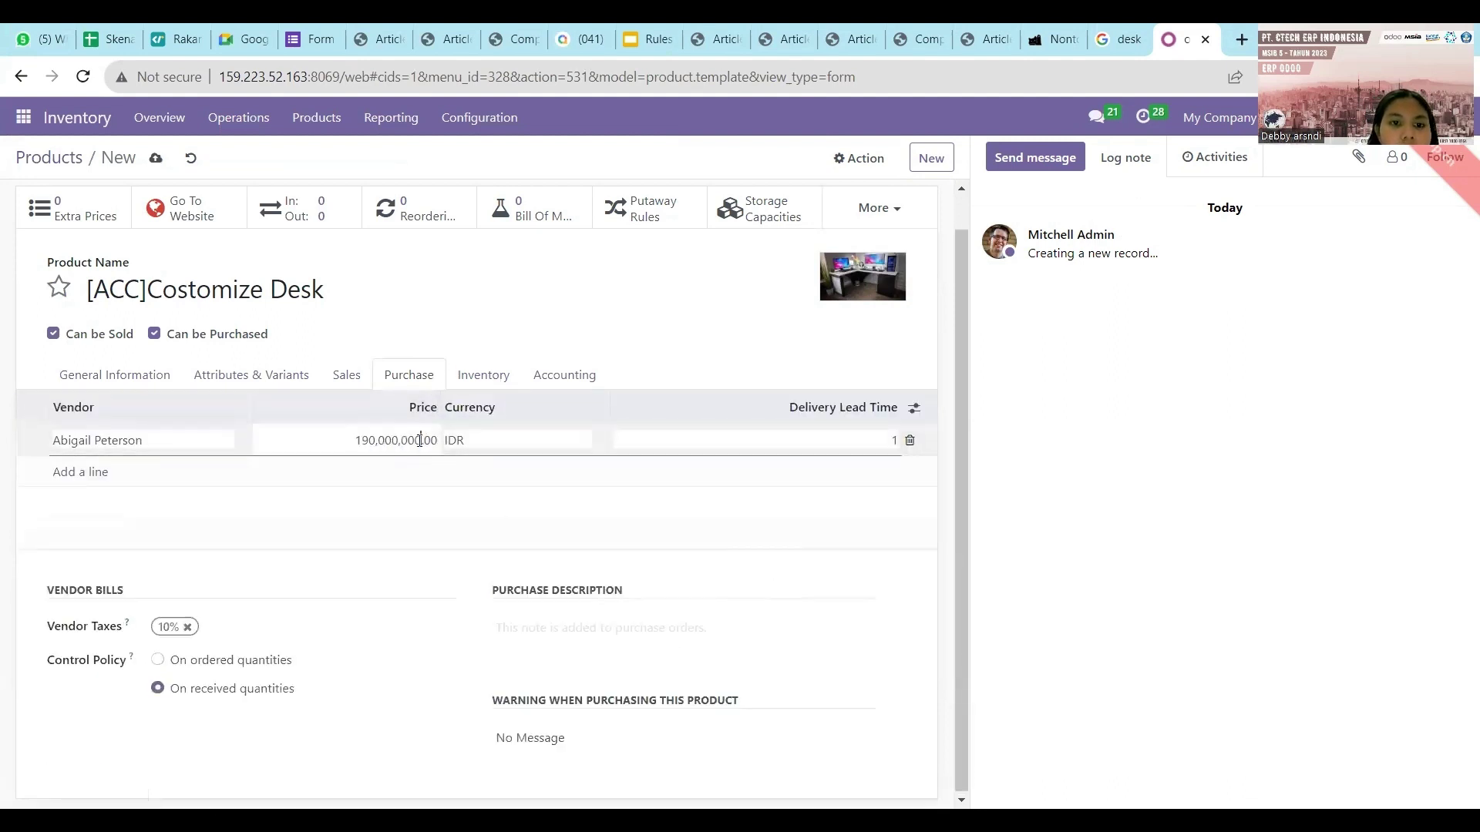
click(427, 473)
click(423, 536)
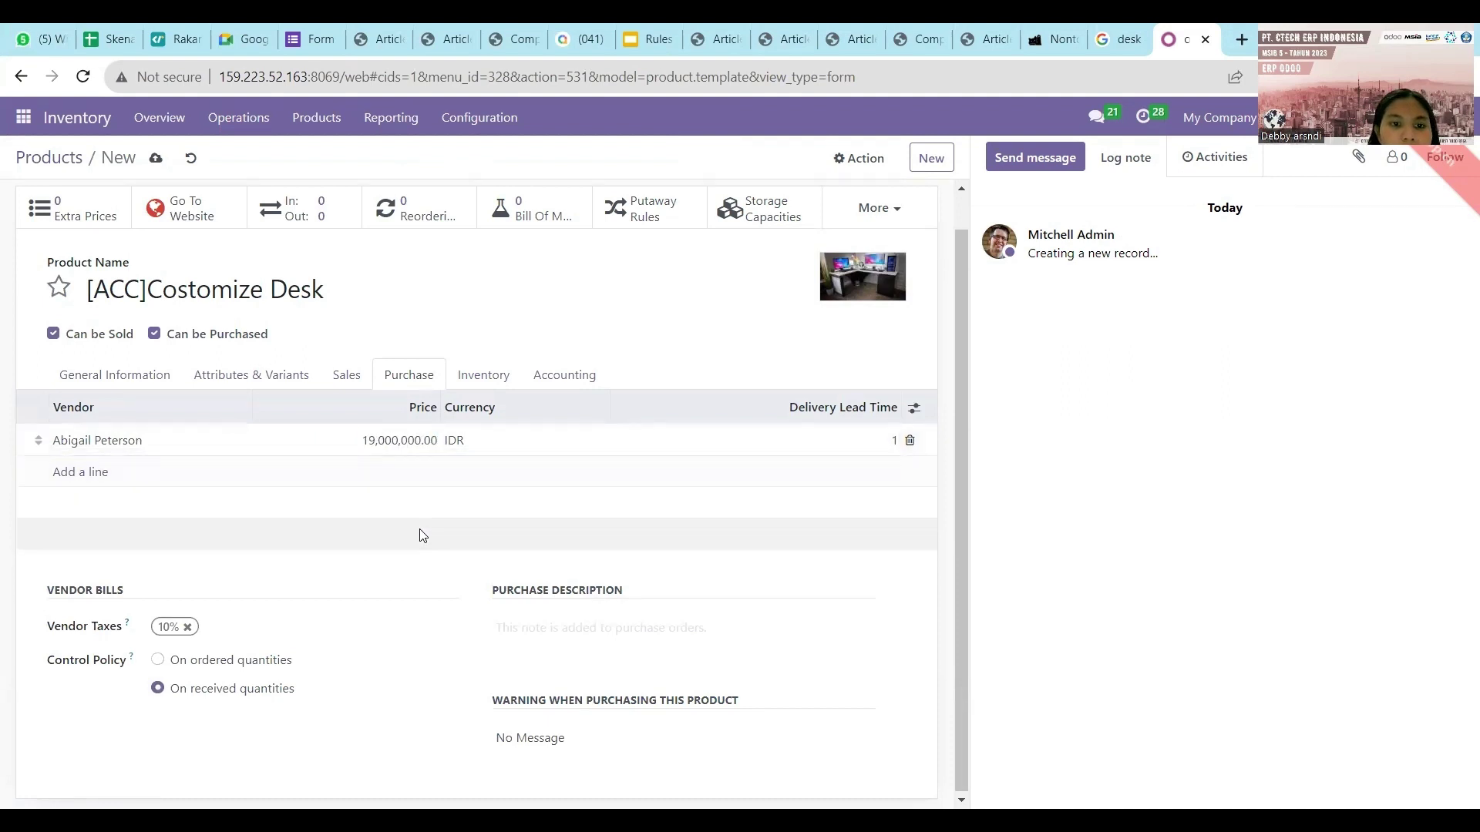
click(497, 392)
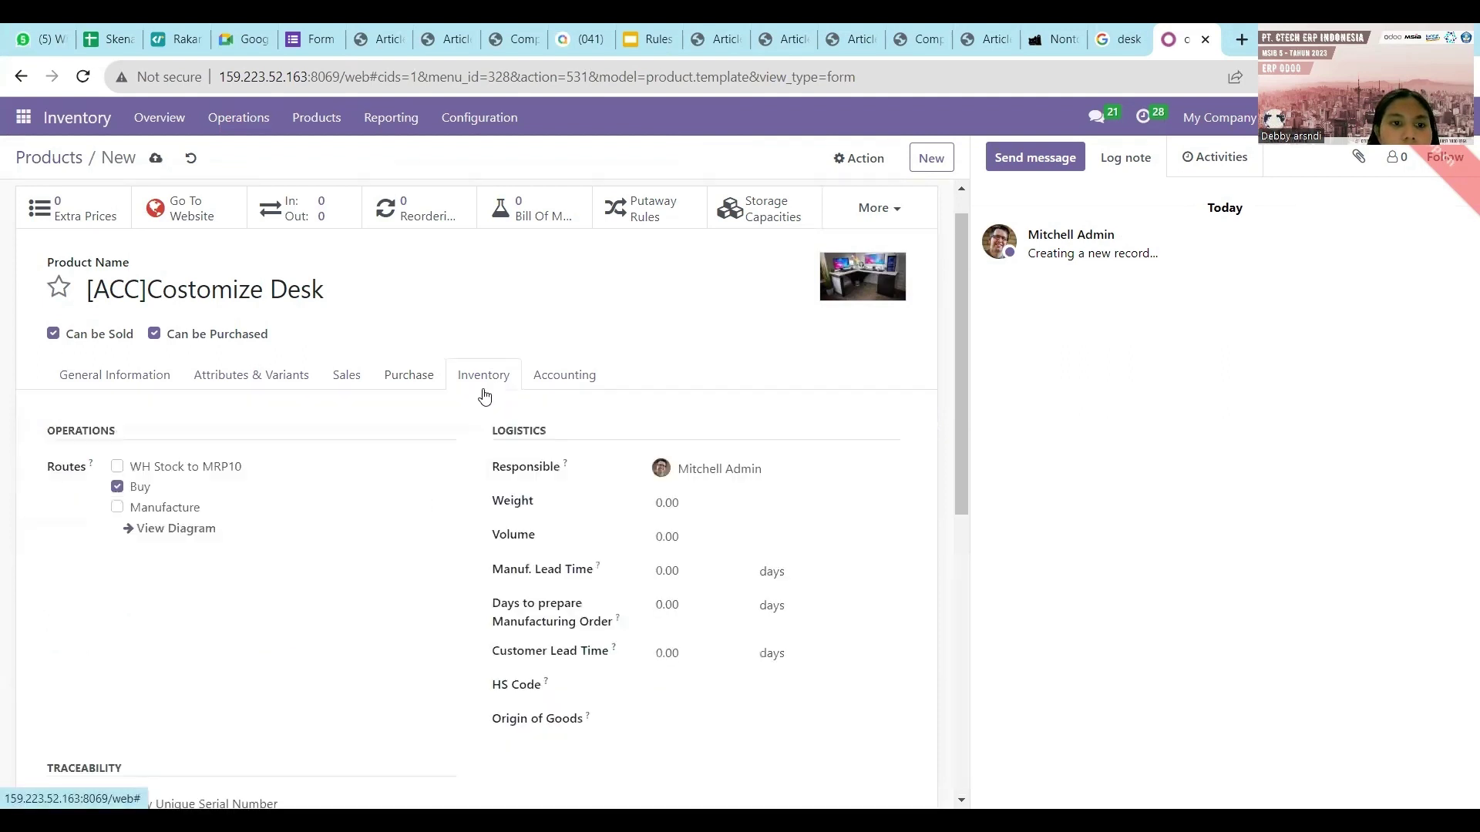
click(601, 377)
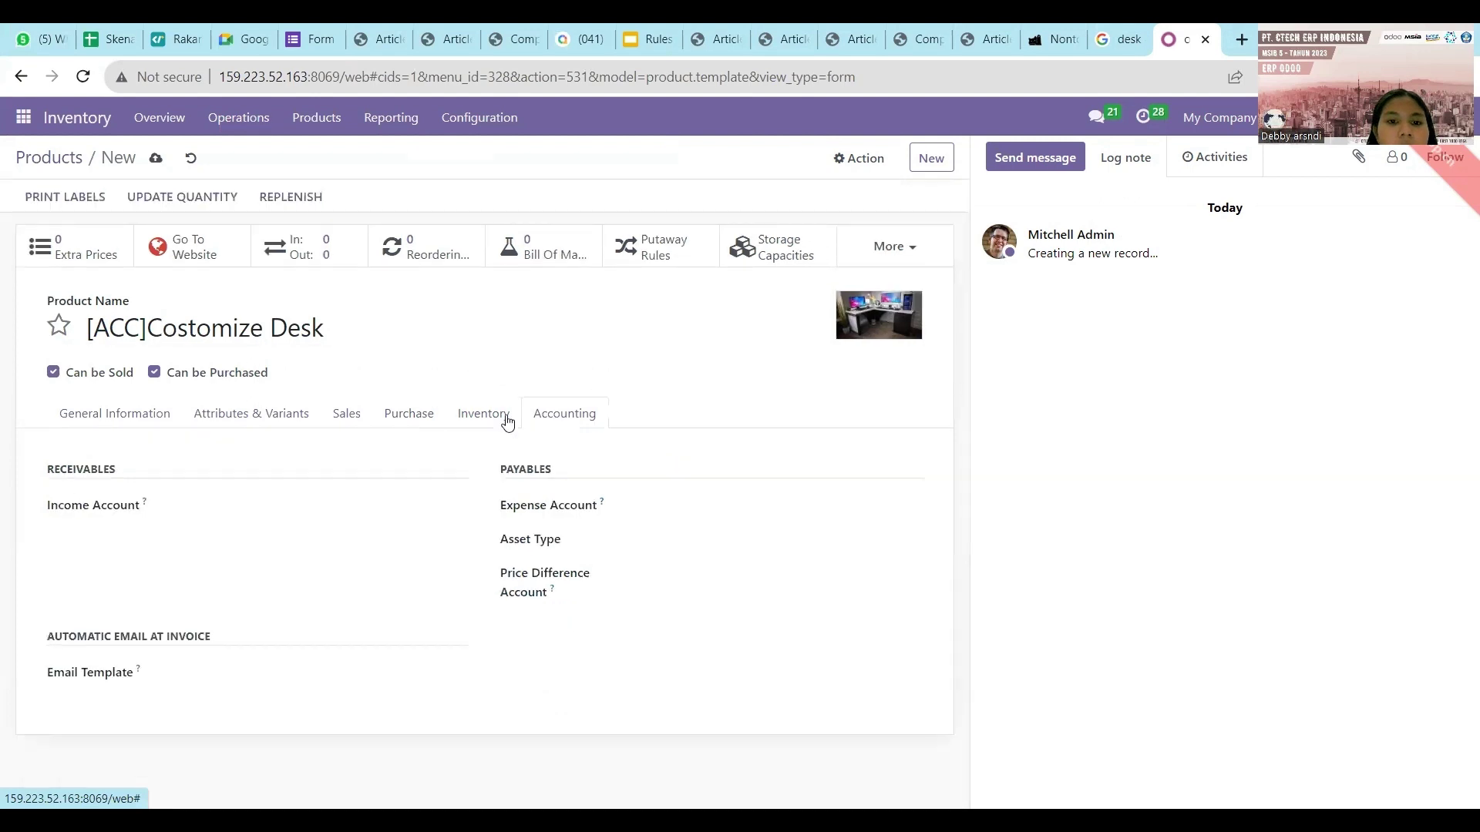
click(108, 414)
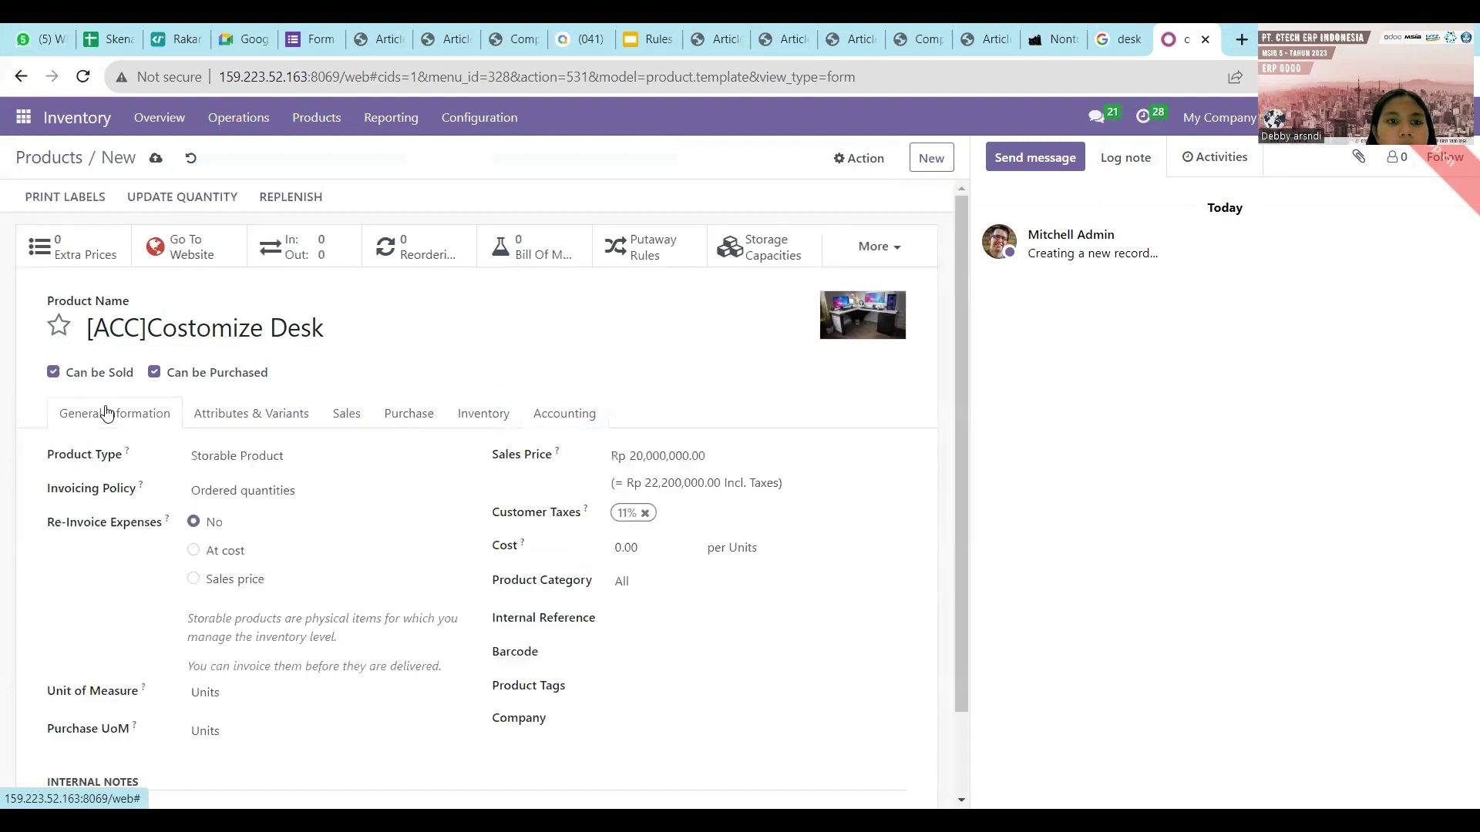
Save the Costomize Desk and apply a counted quantity of 100 in WH/Stock.
click(157, 158)
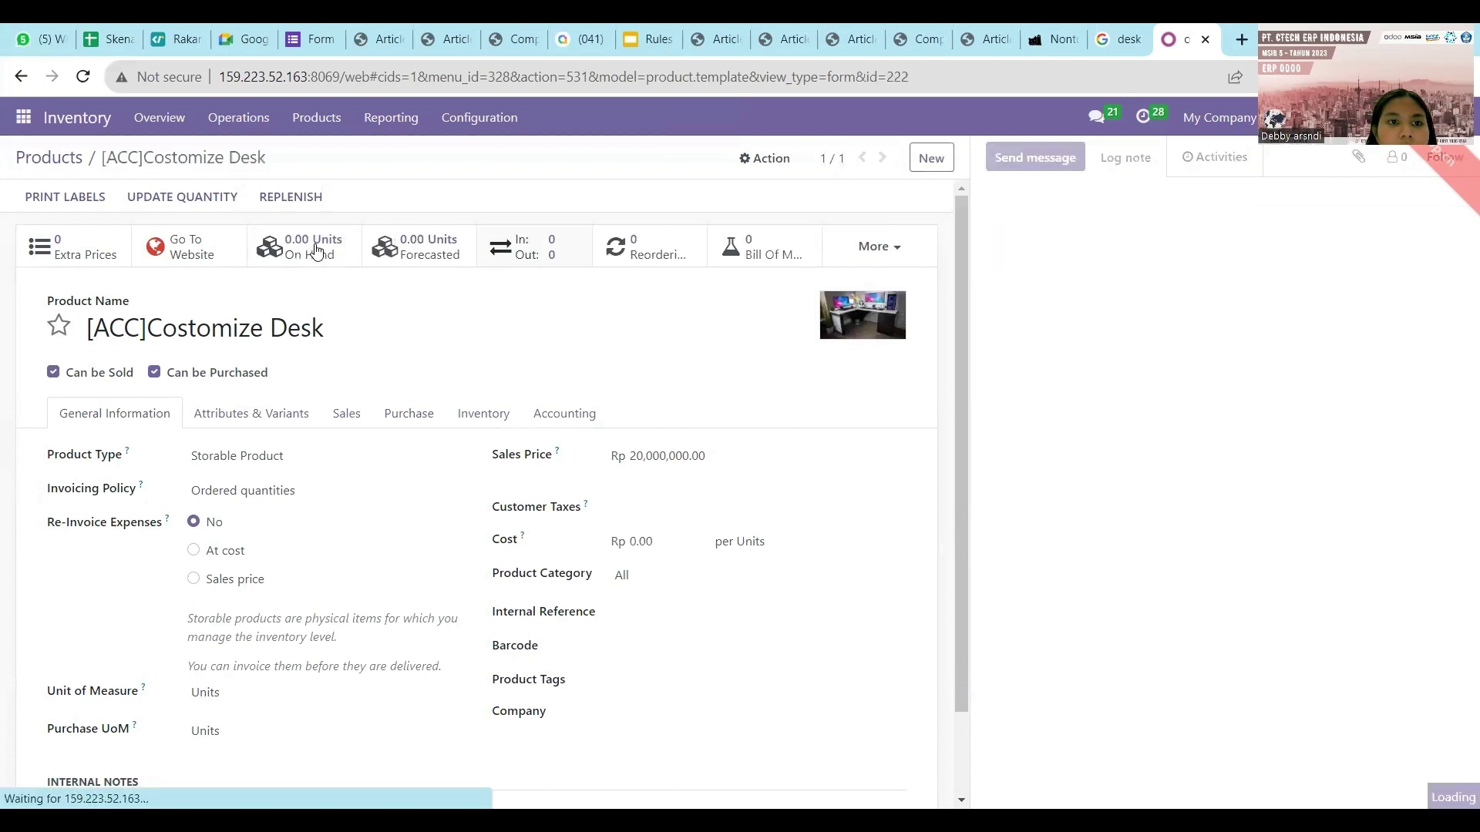
click(318, 254)
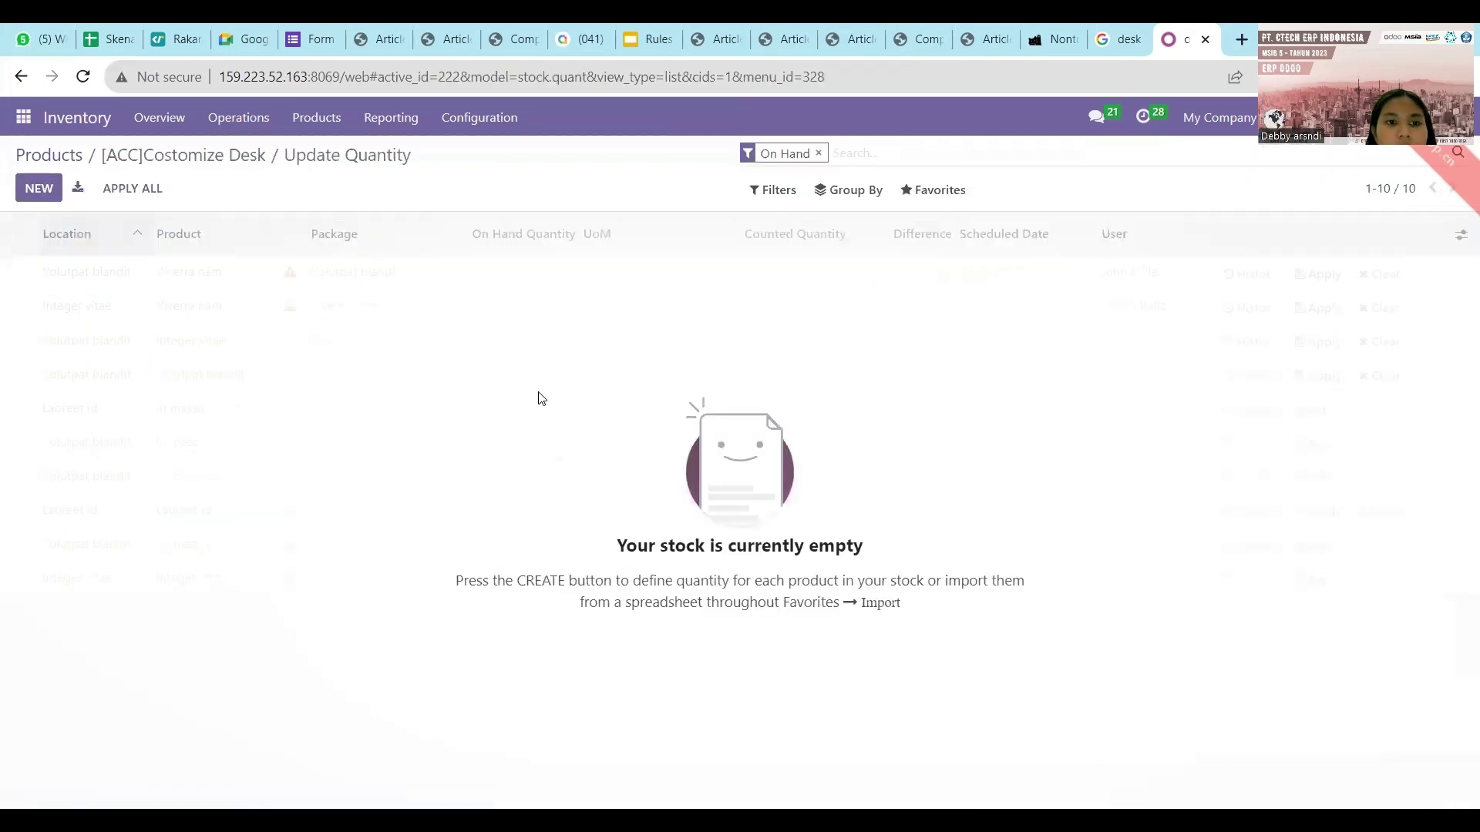
click(43, 189)
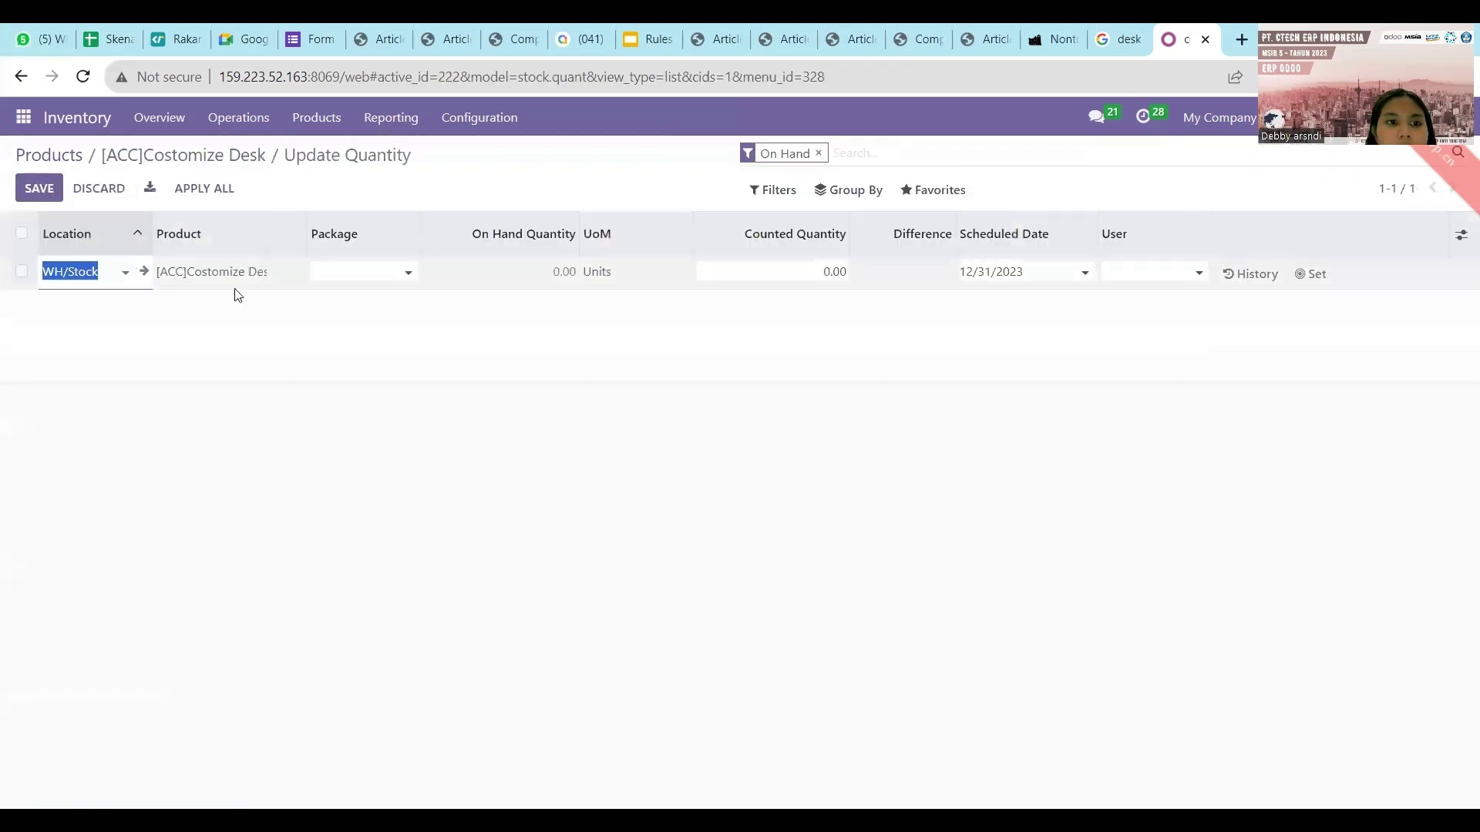
click(824, 270)
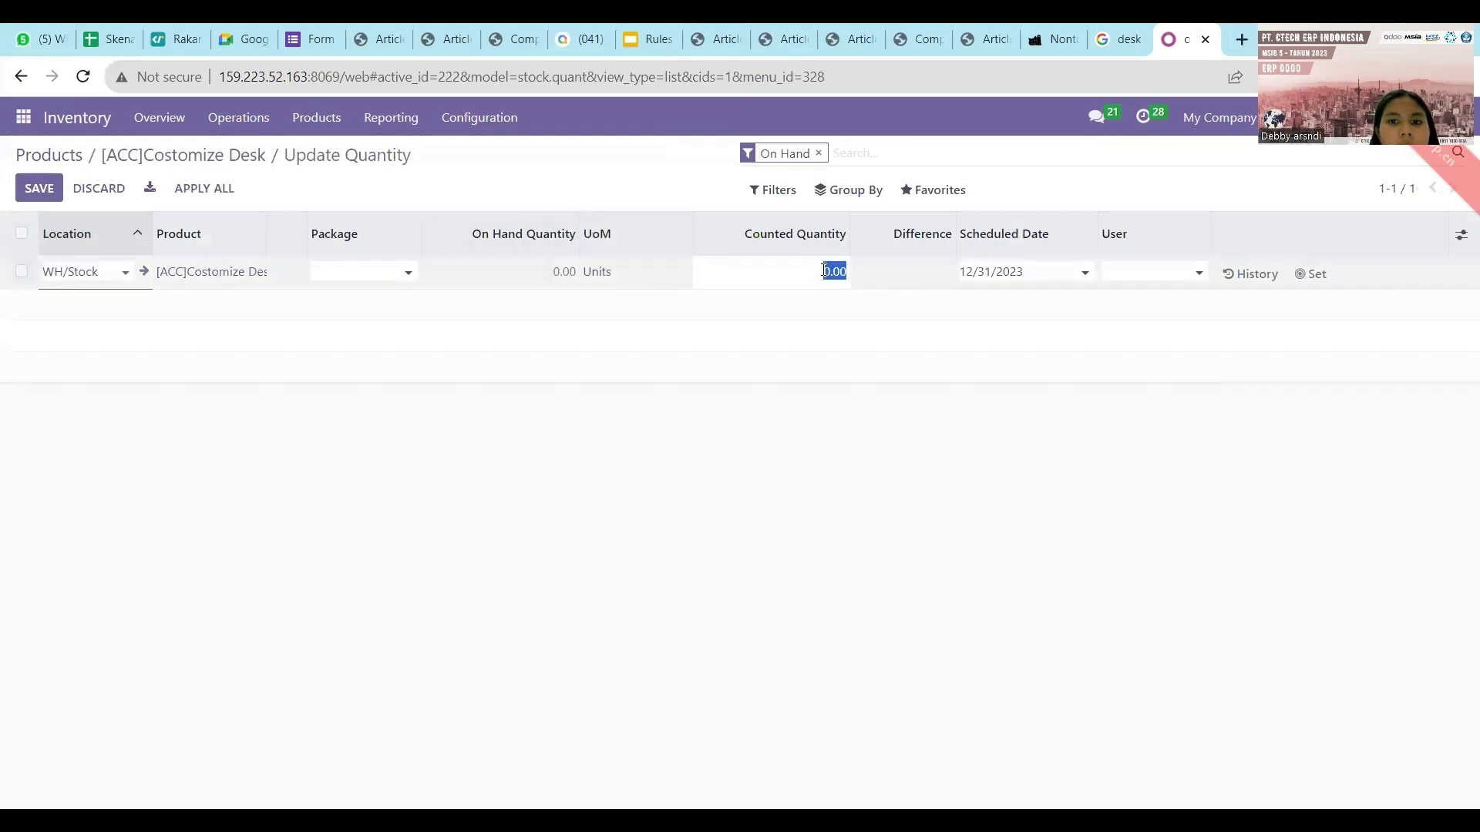
text(10)
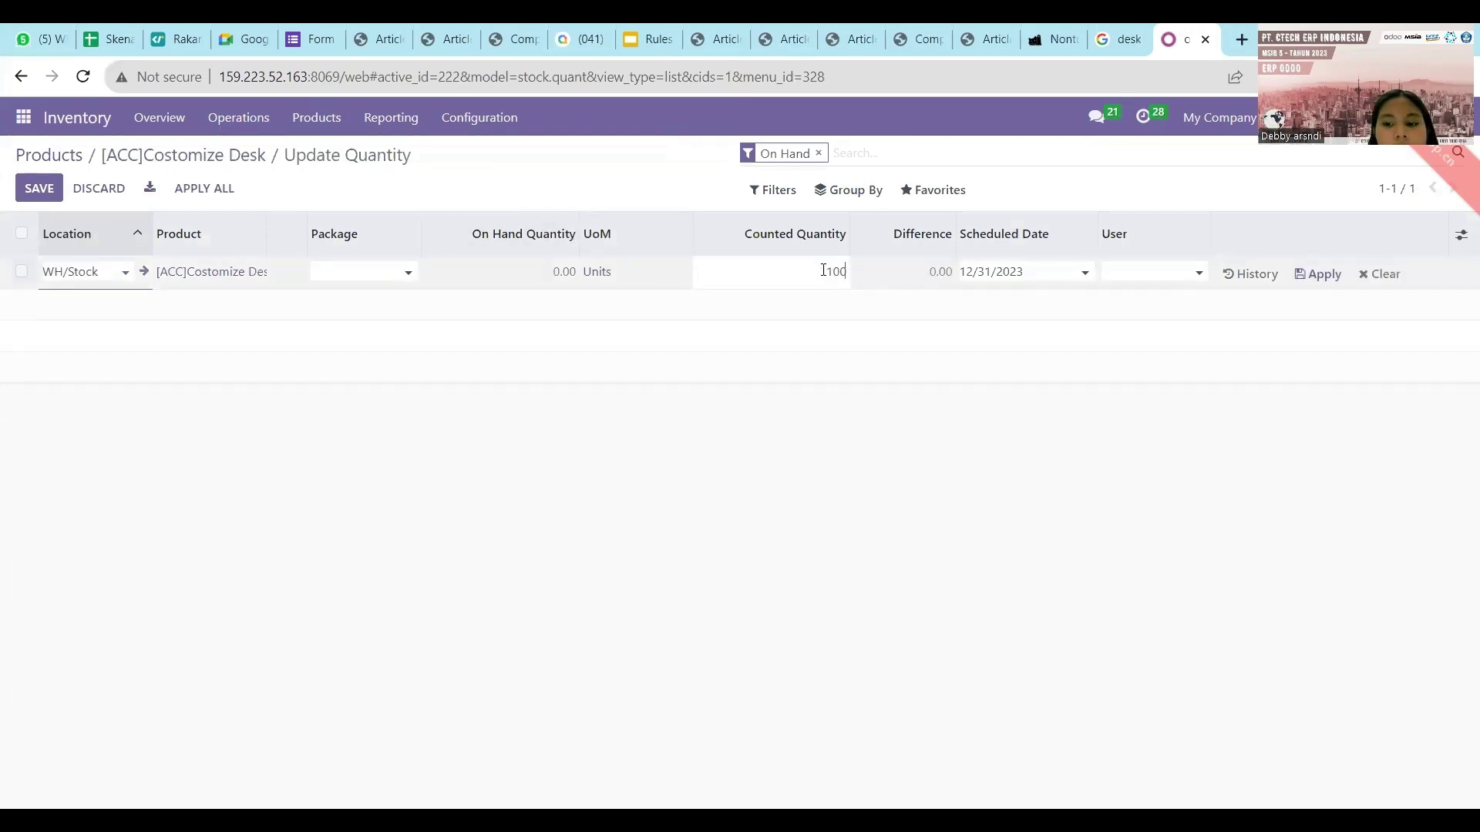
key(Return)
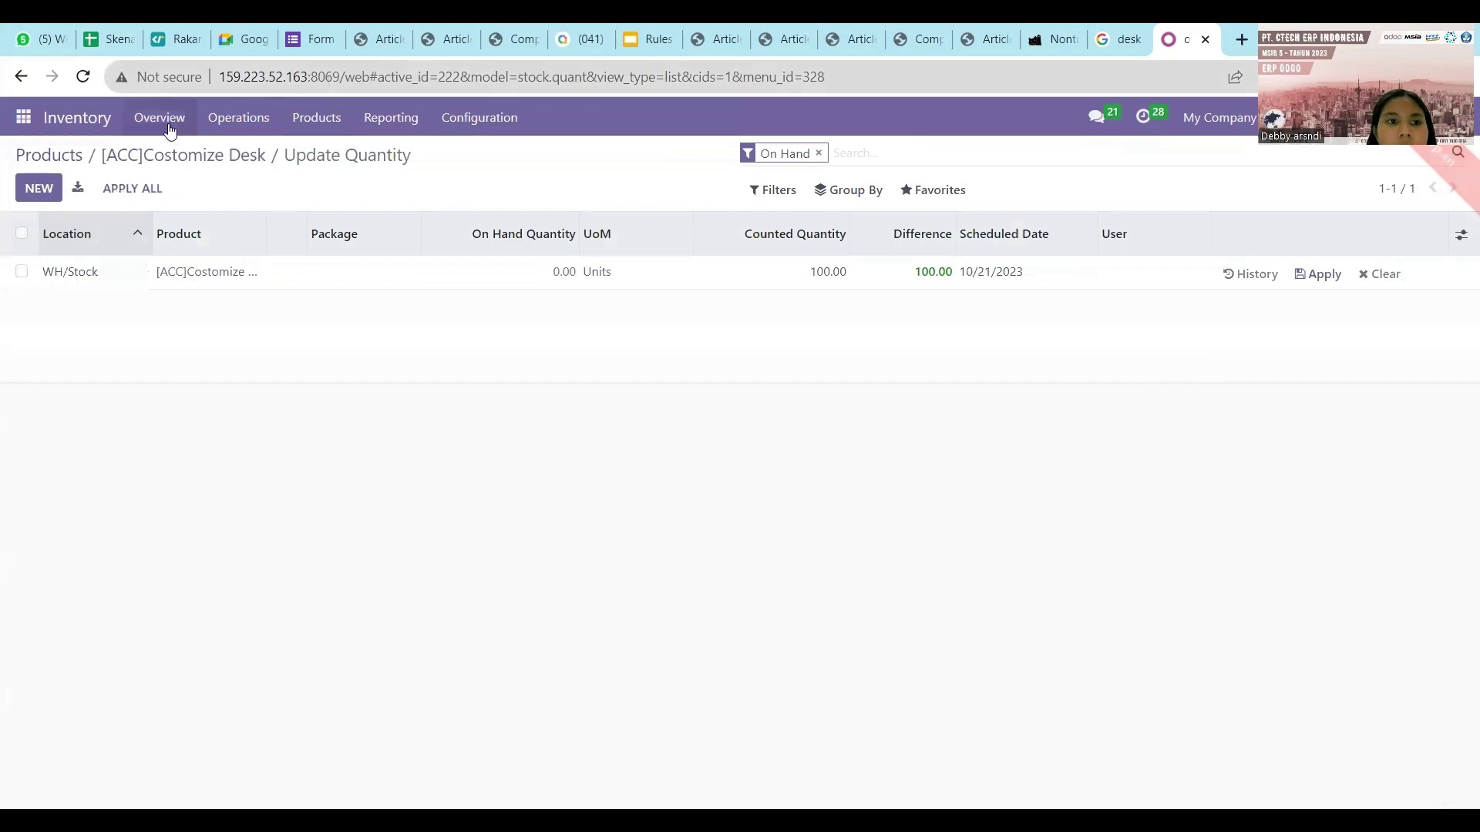
click(1321, 278)
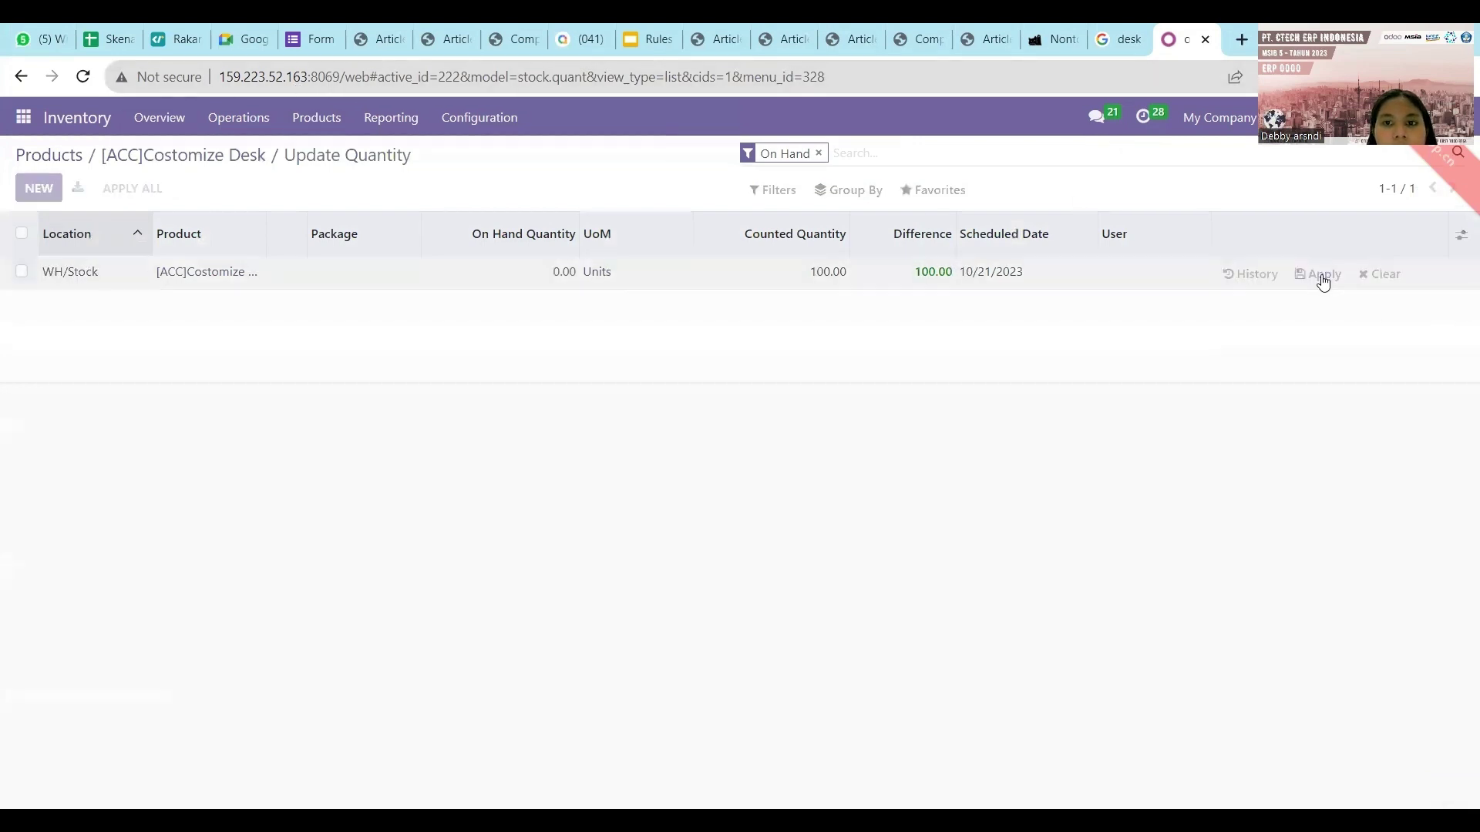
Rename the product to [ACC3]Costomize Desk and save it.
click(140, 166)
click(134, 328)
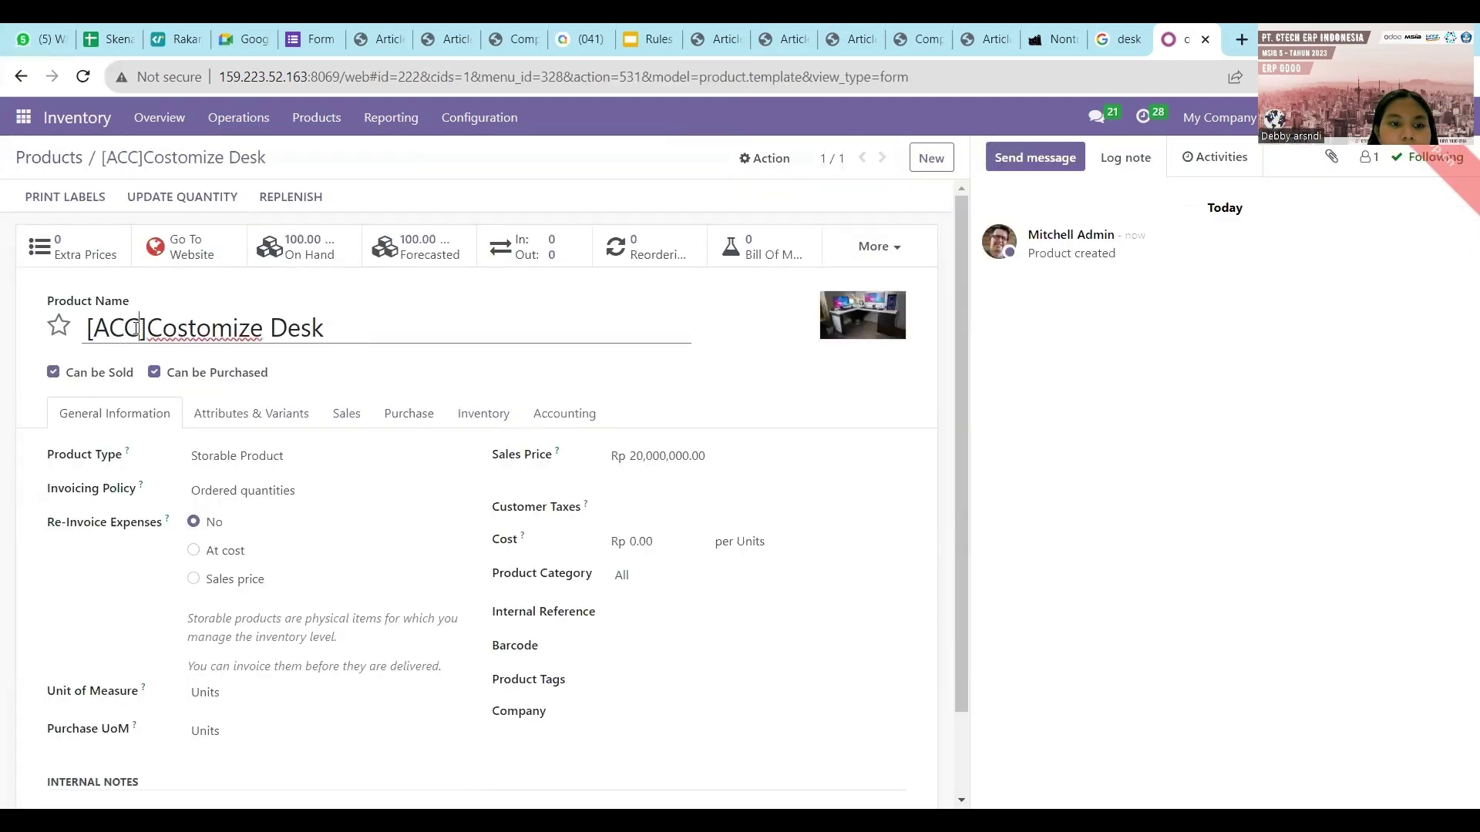
text(3)
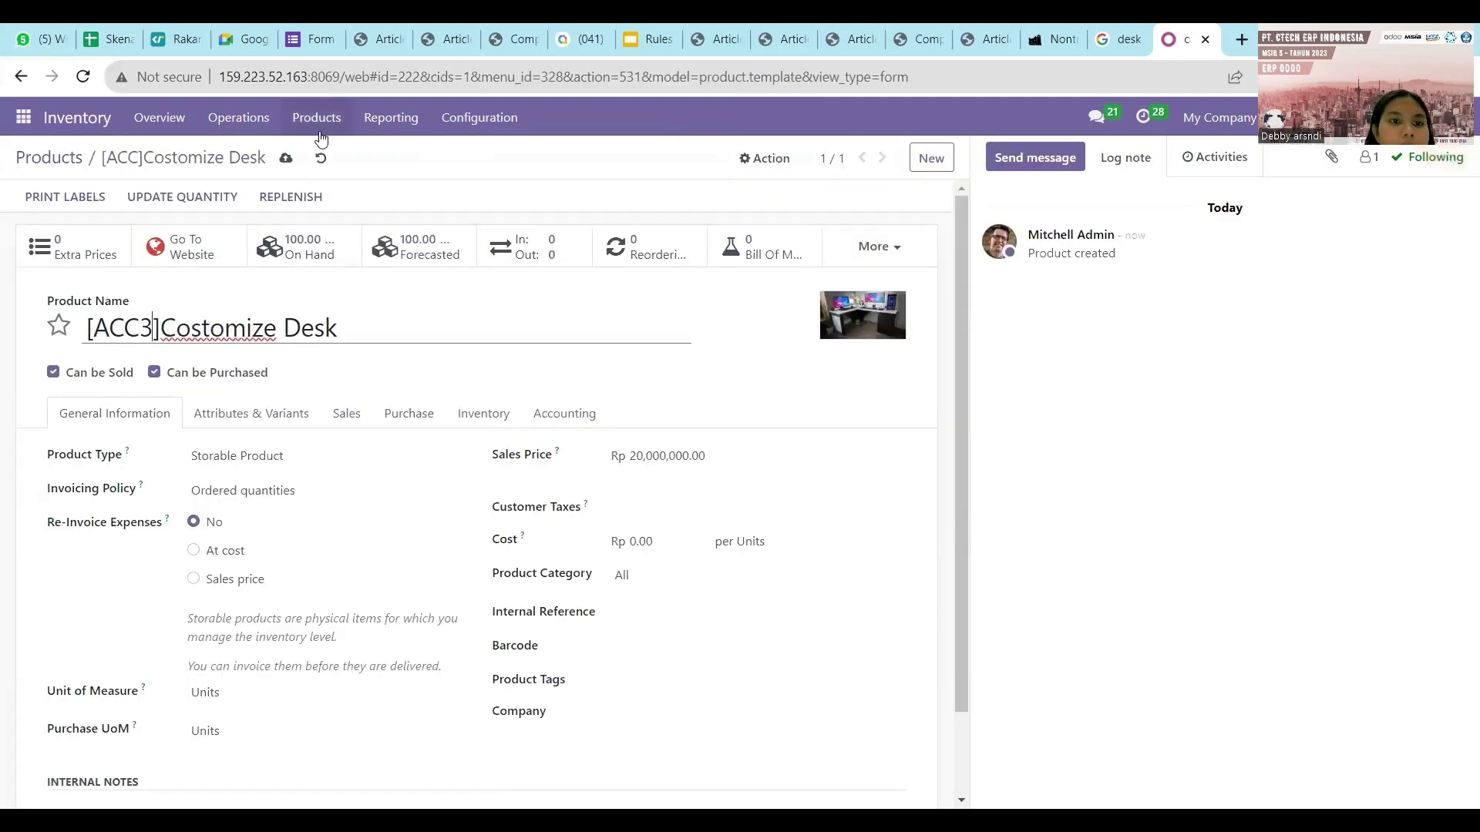
click(285, 163)
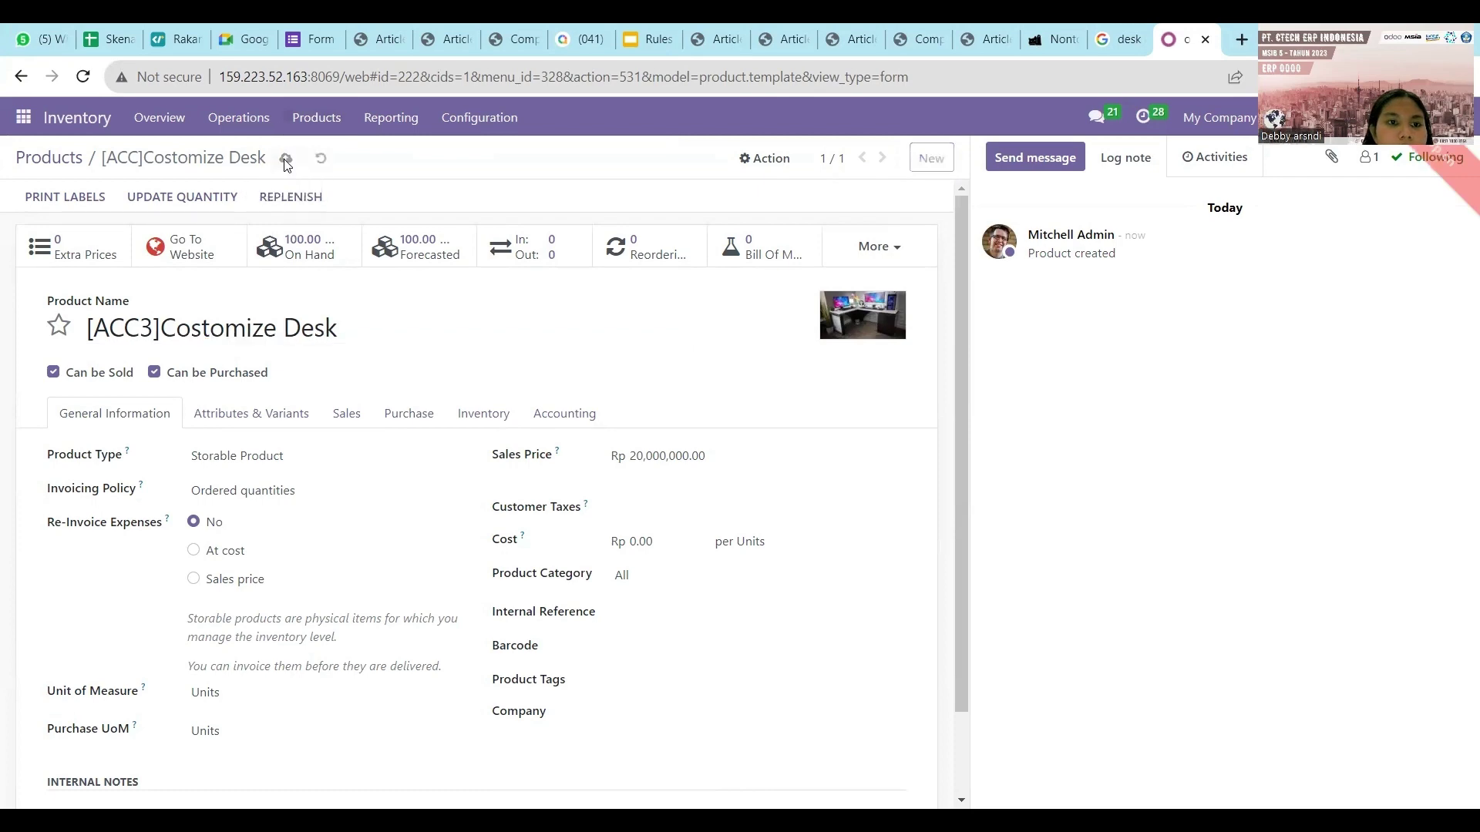
Filter the full products list by 'acc3'.
click(81, 162)
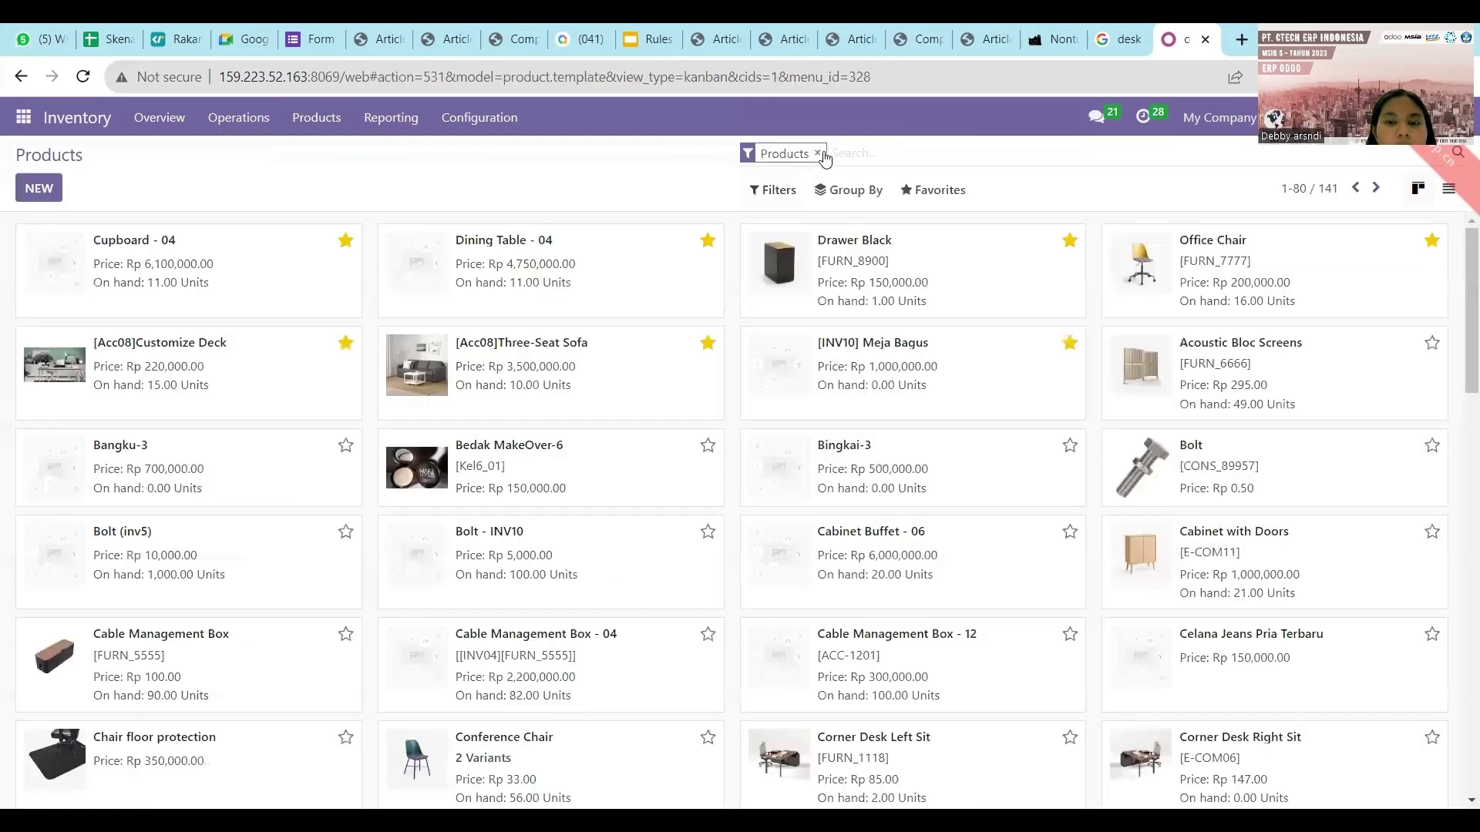
text(acc3)
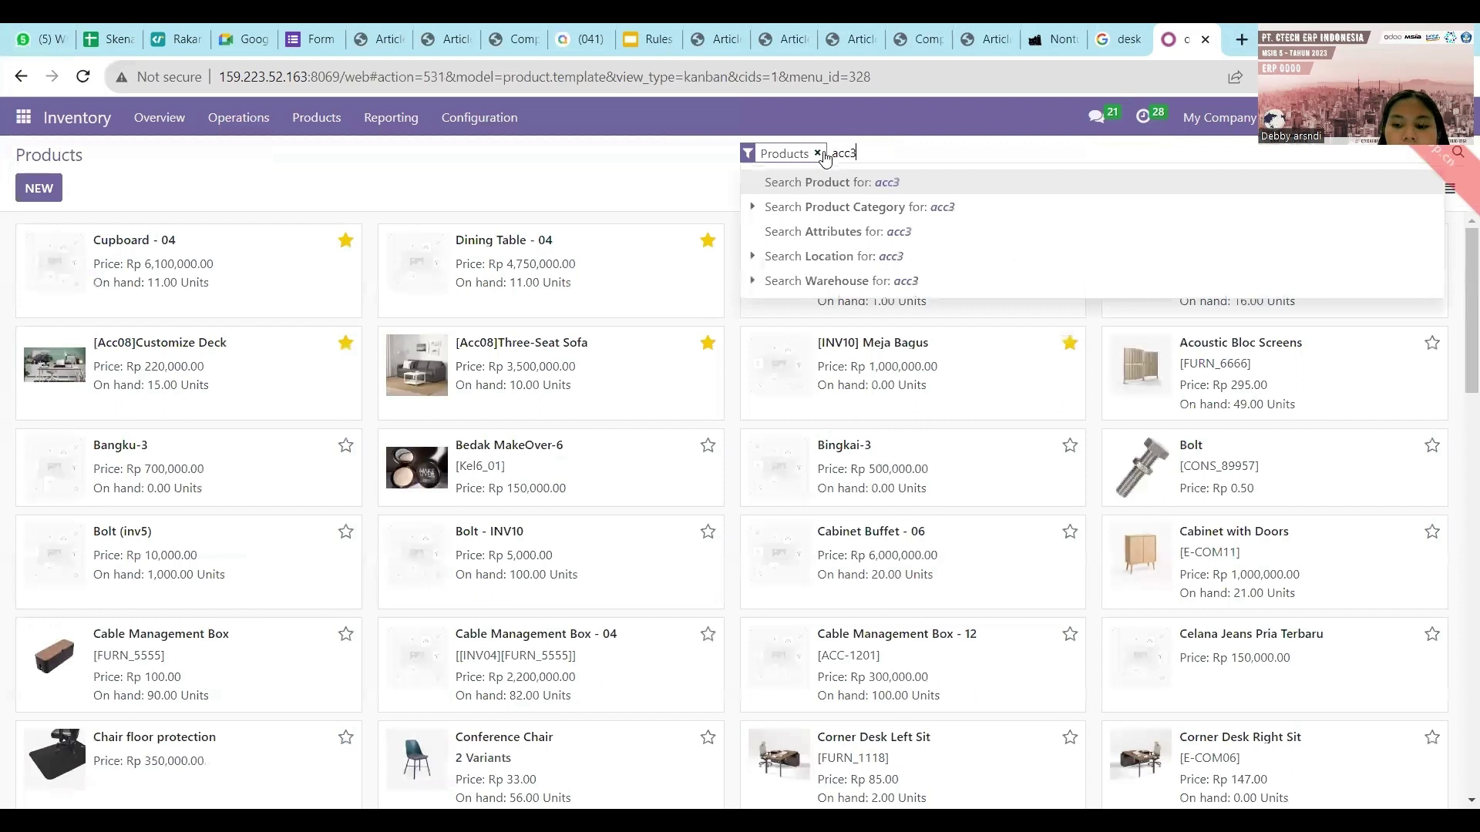
key(Return)
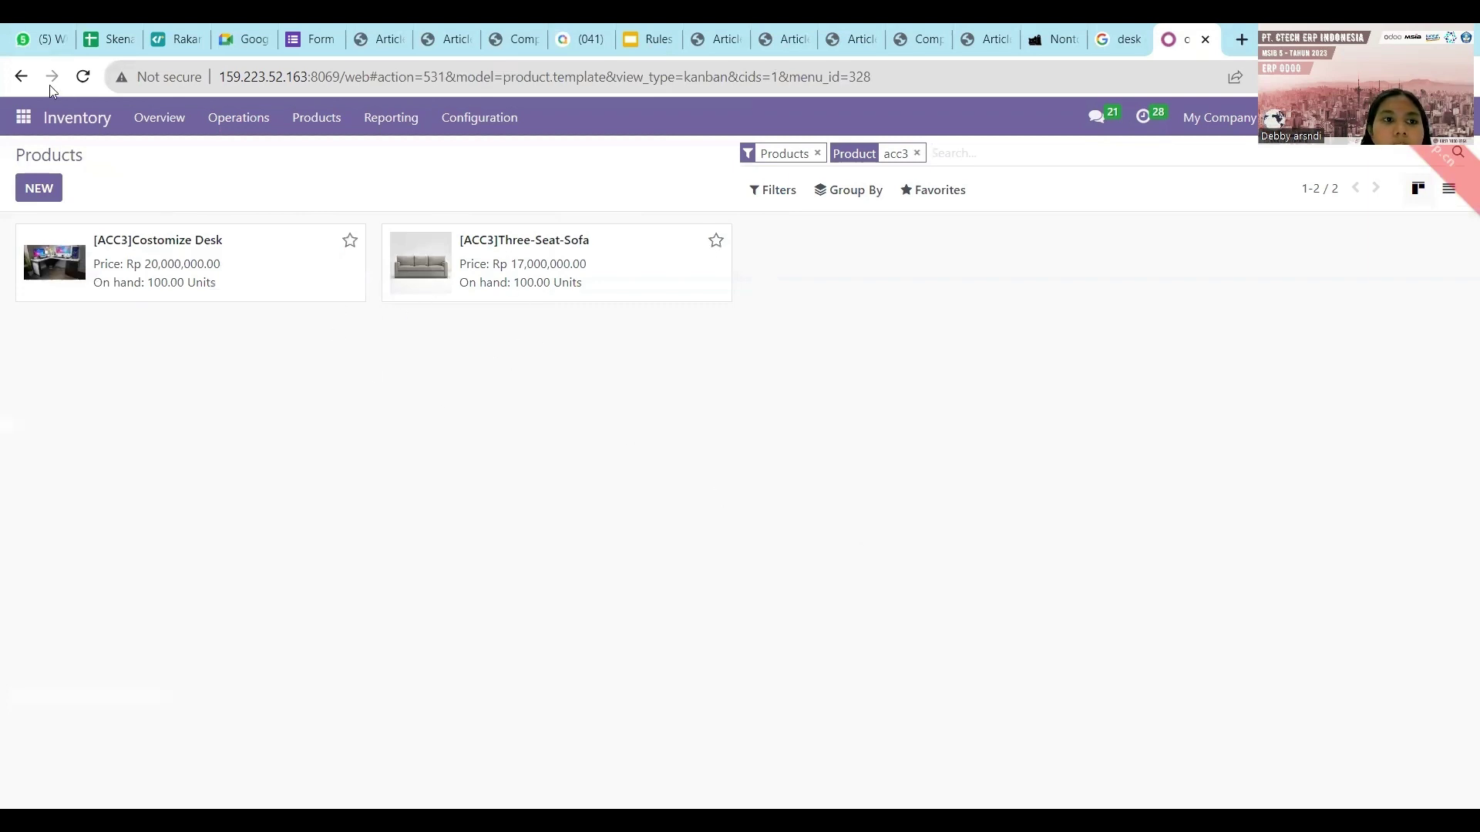
click(24, 117)
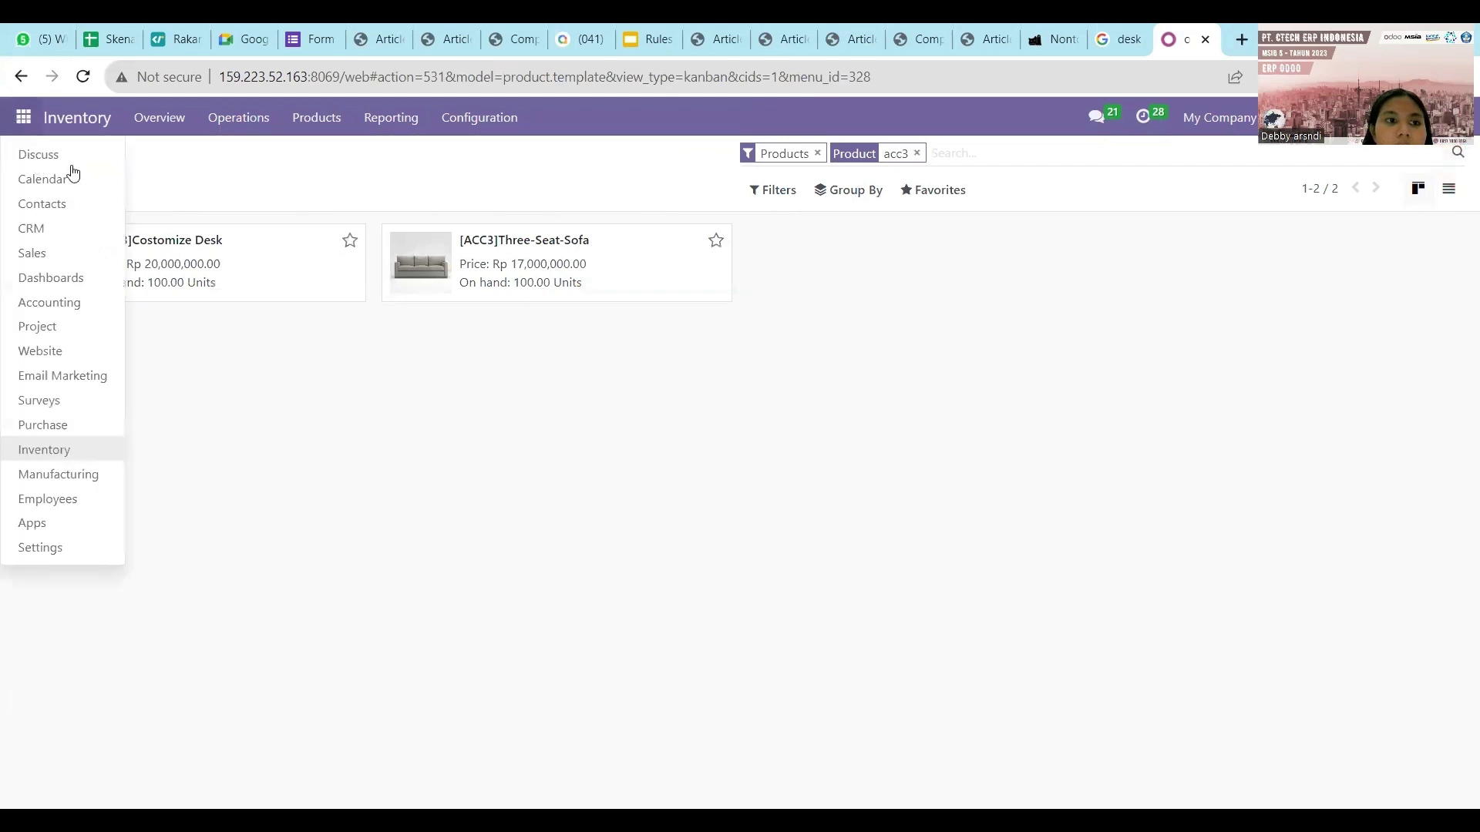
Send 'Halo manager Purchase tolong buat PO...' in the Kelompok 3 Accounting channel, requesting a PO for ACC3.
click(38, 160)
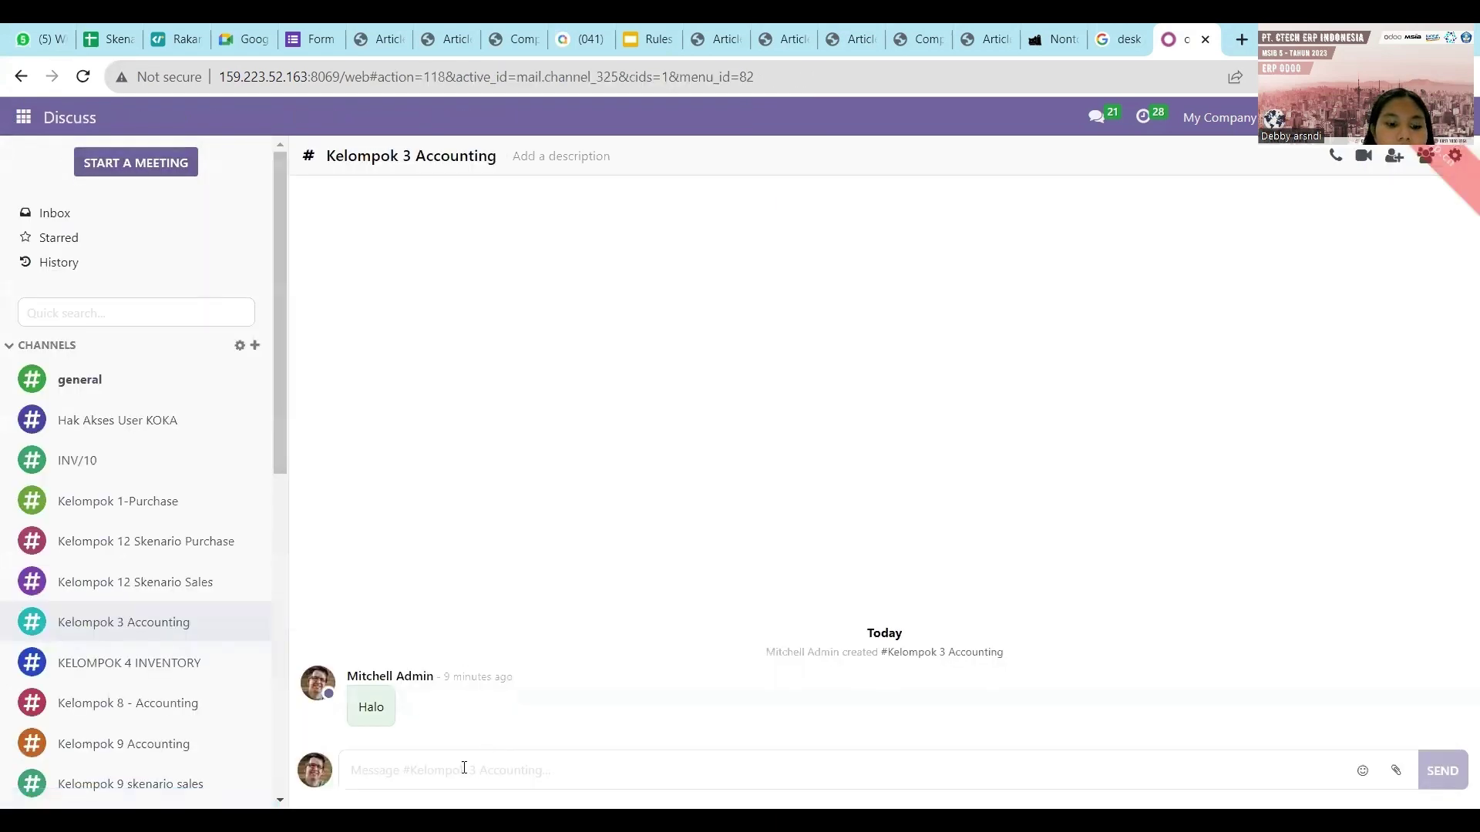
text(Halo manager Pur)
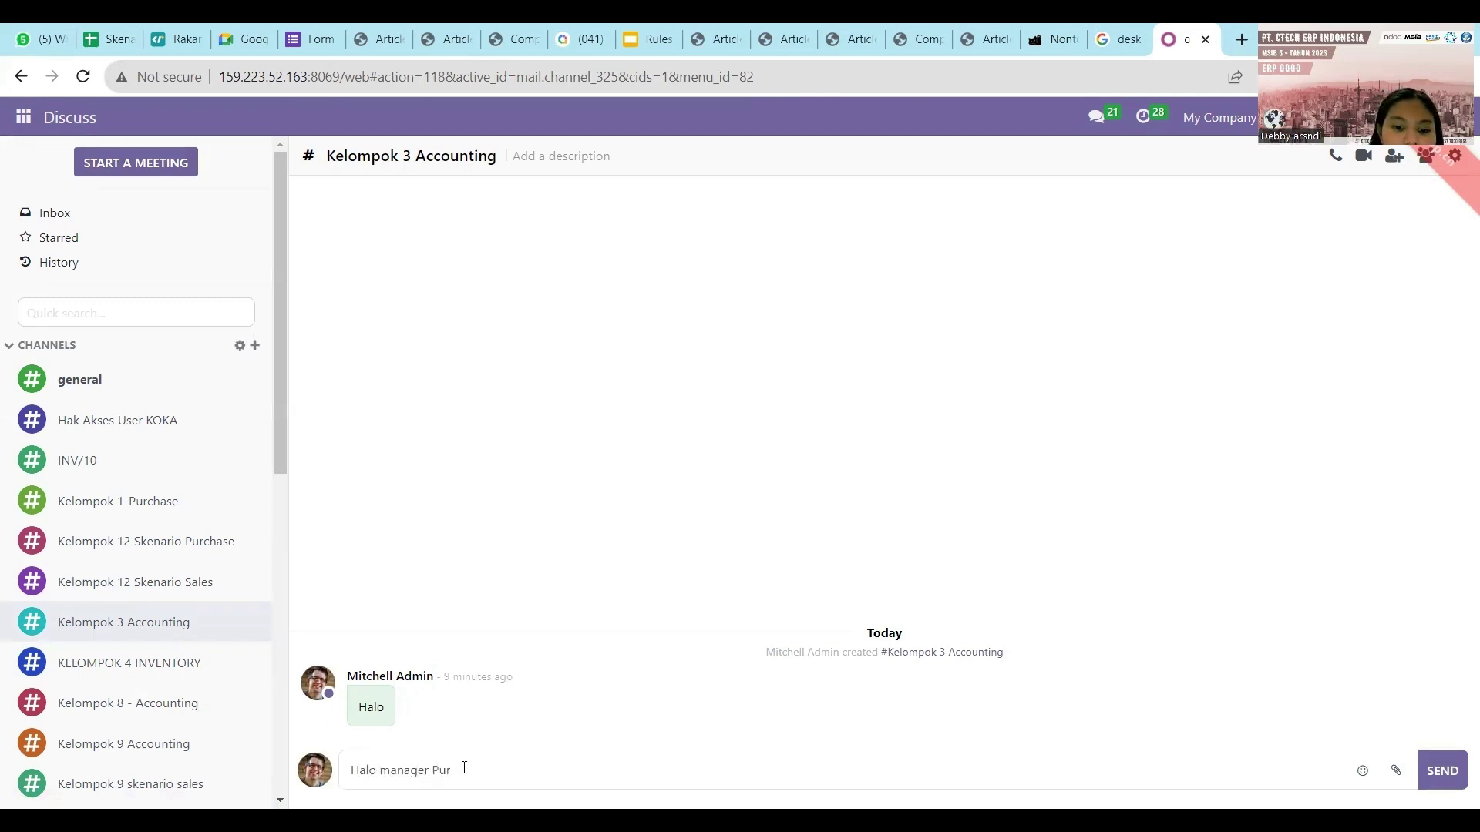
text(chase to)
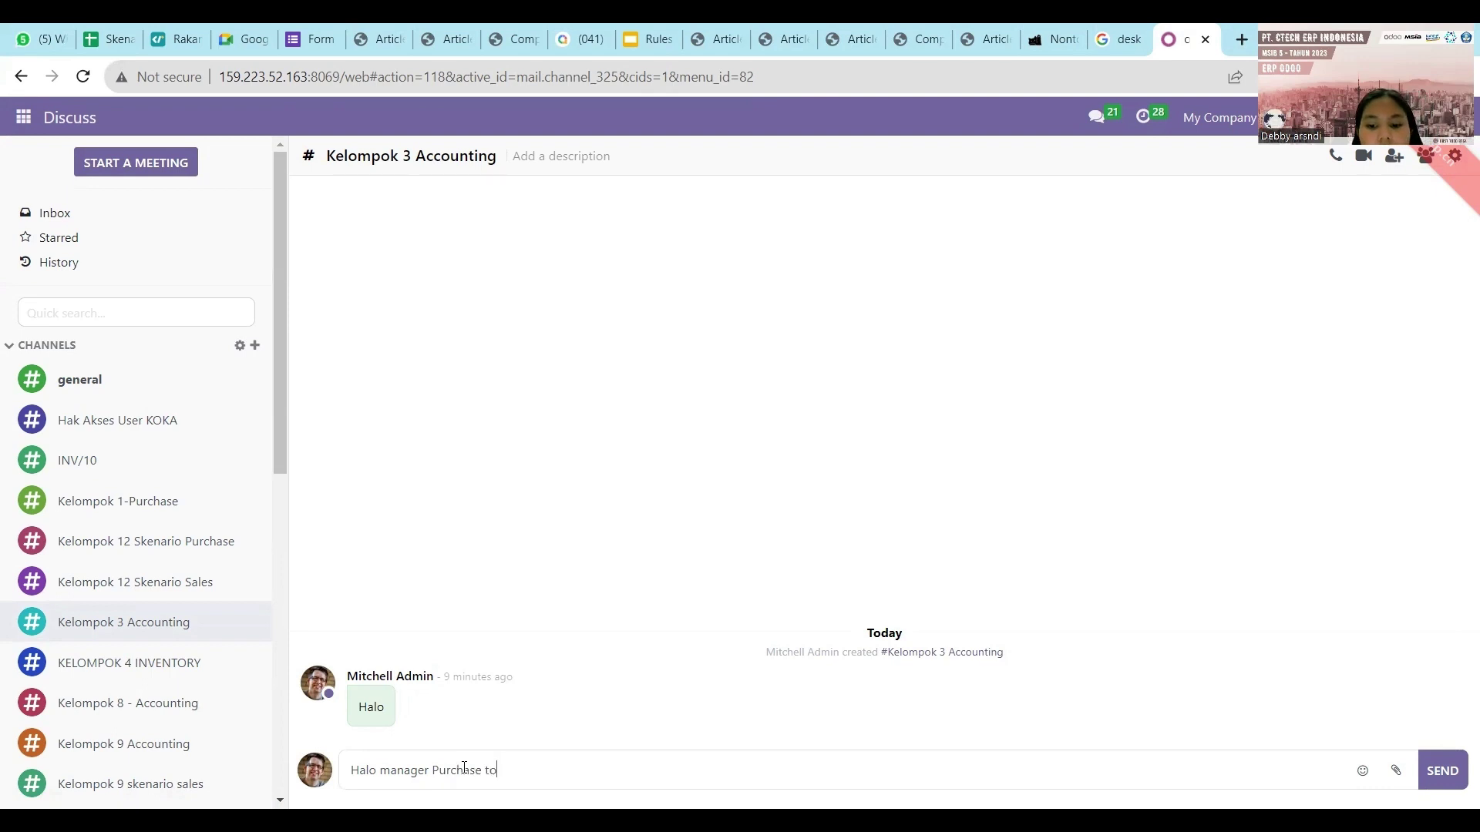
text(long buat PO den)
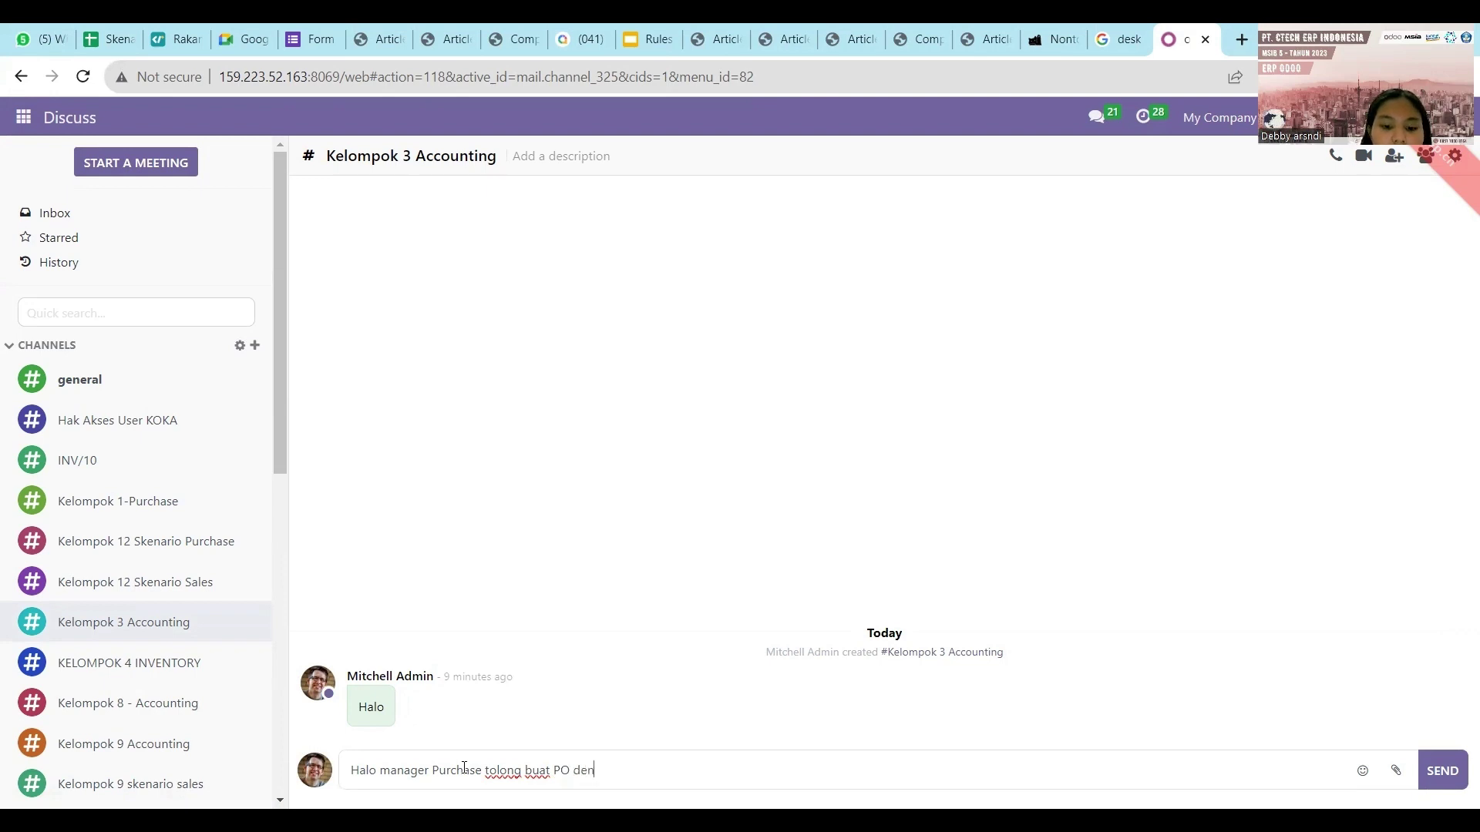
text(gan product ACC3)
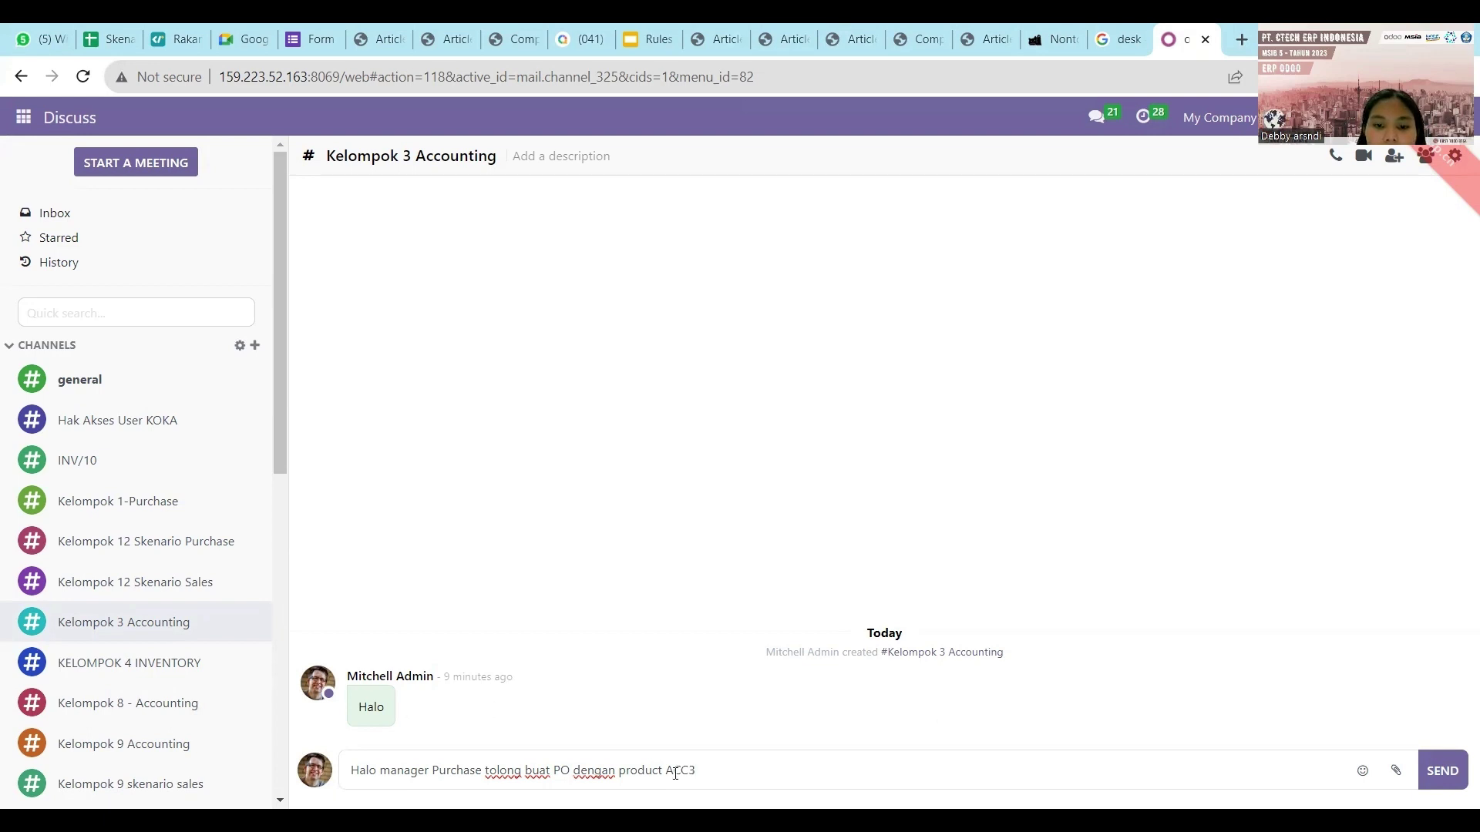
text(kode)
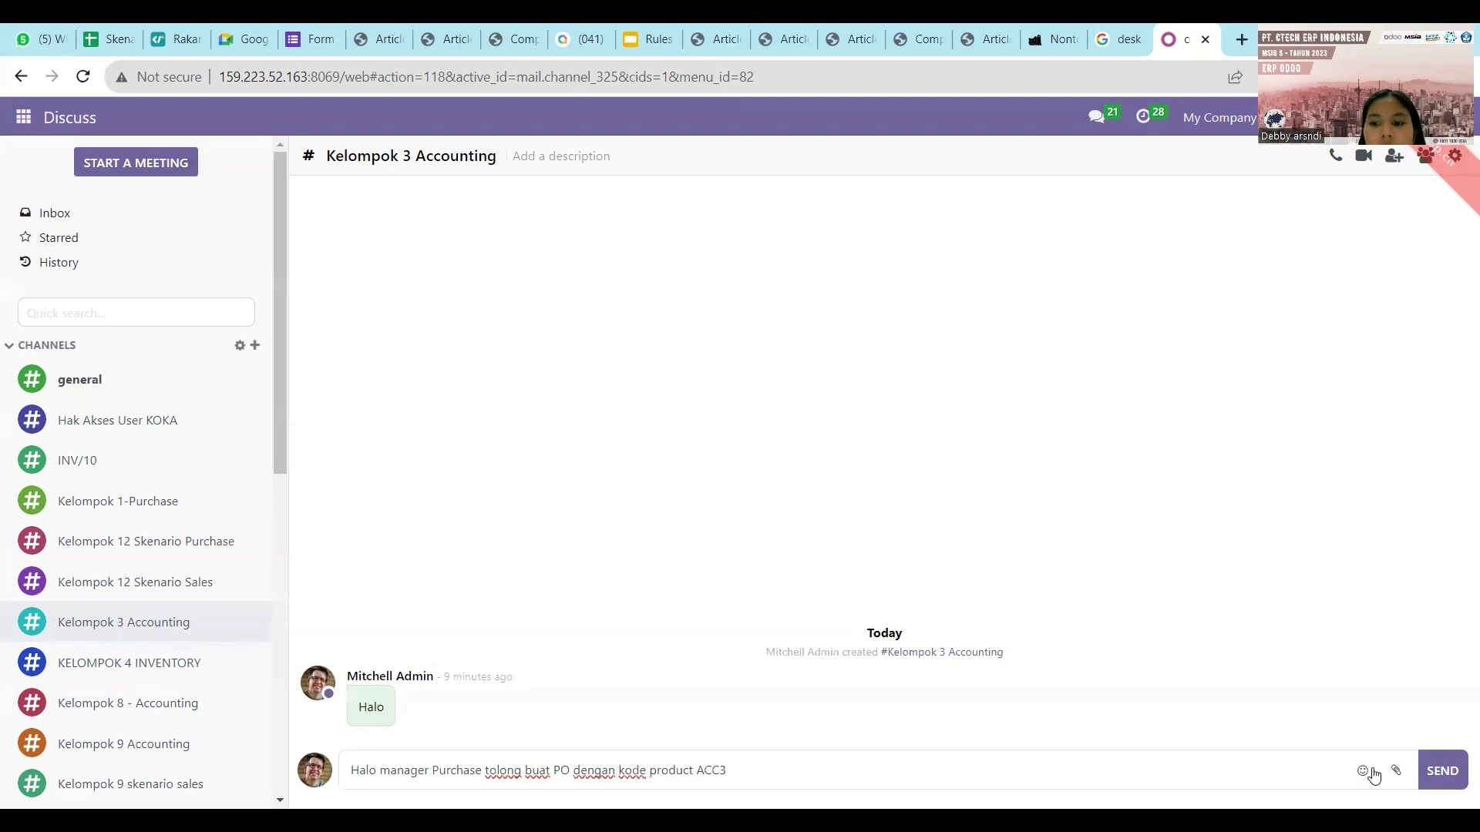
click(1442, 771)
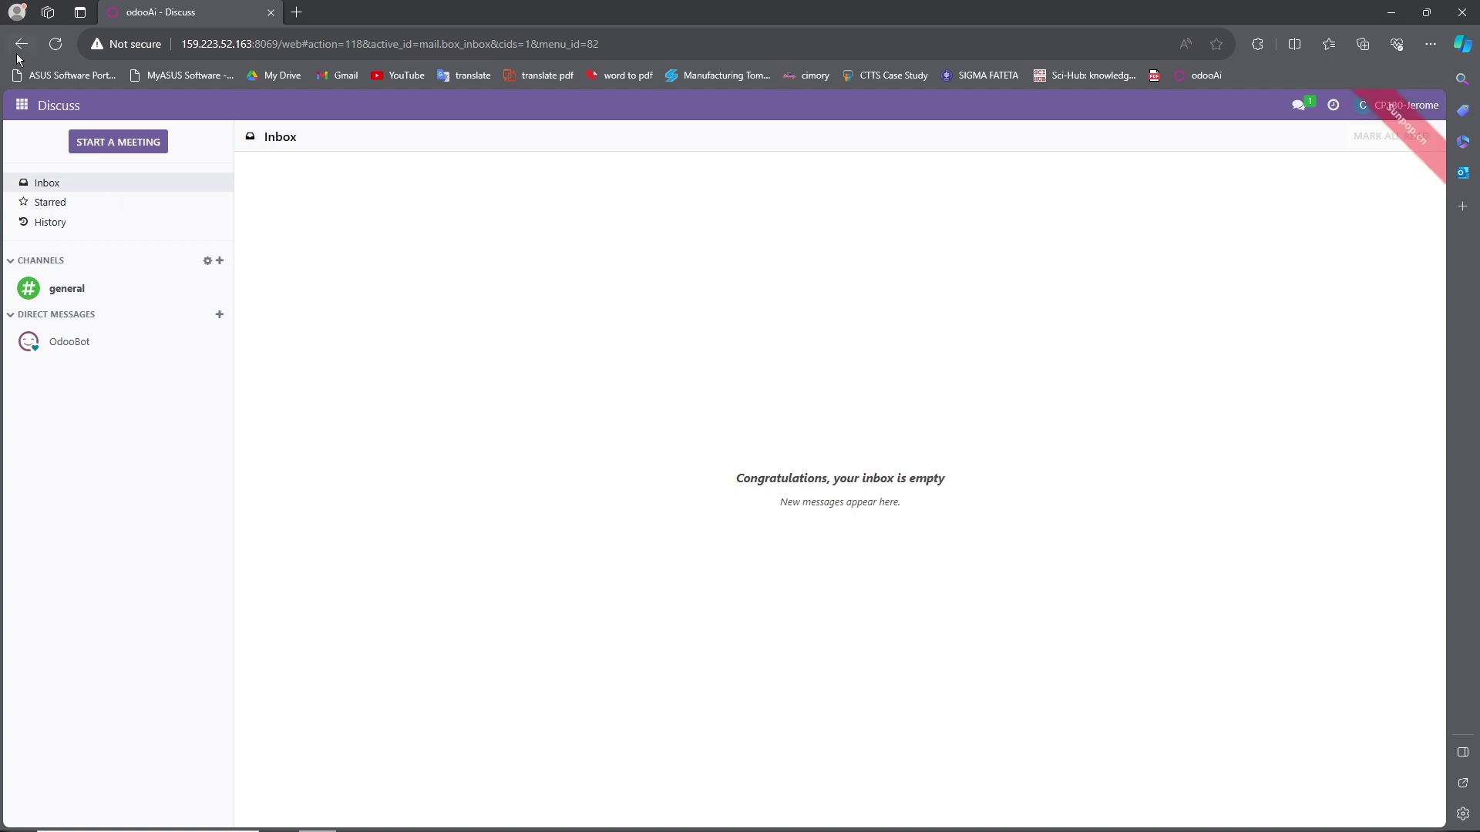
Start a new request for quotation from vendor Ready Mat with expected arrival 10/23/2023.
click(22, 105)
click(690, 376)
click(22, 105)
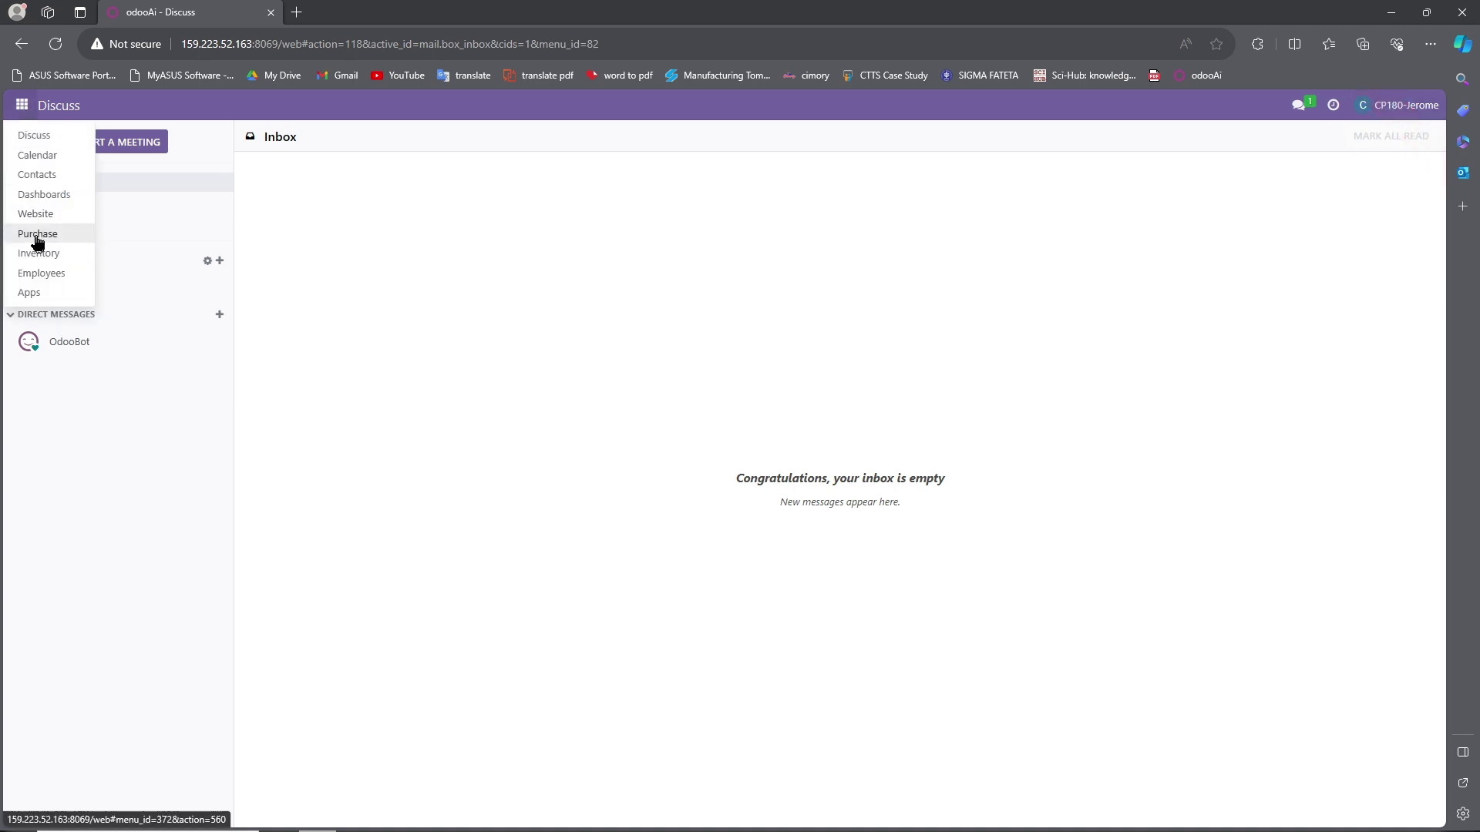
click(38, 235)
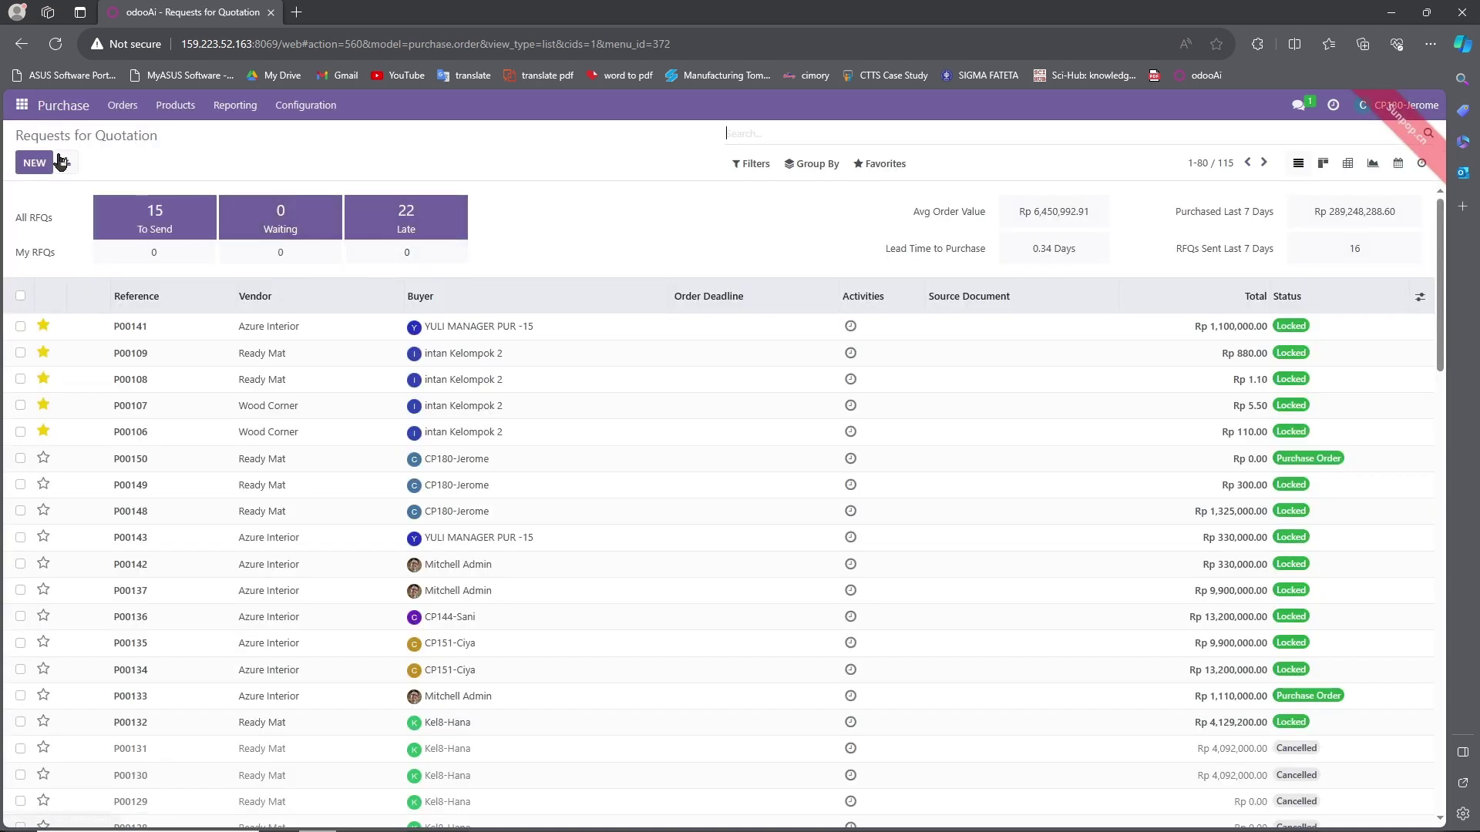
click(43, 162)
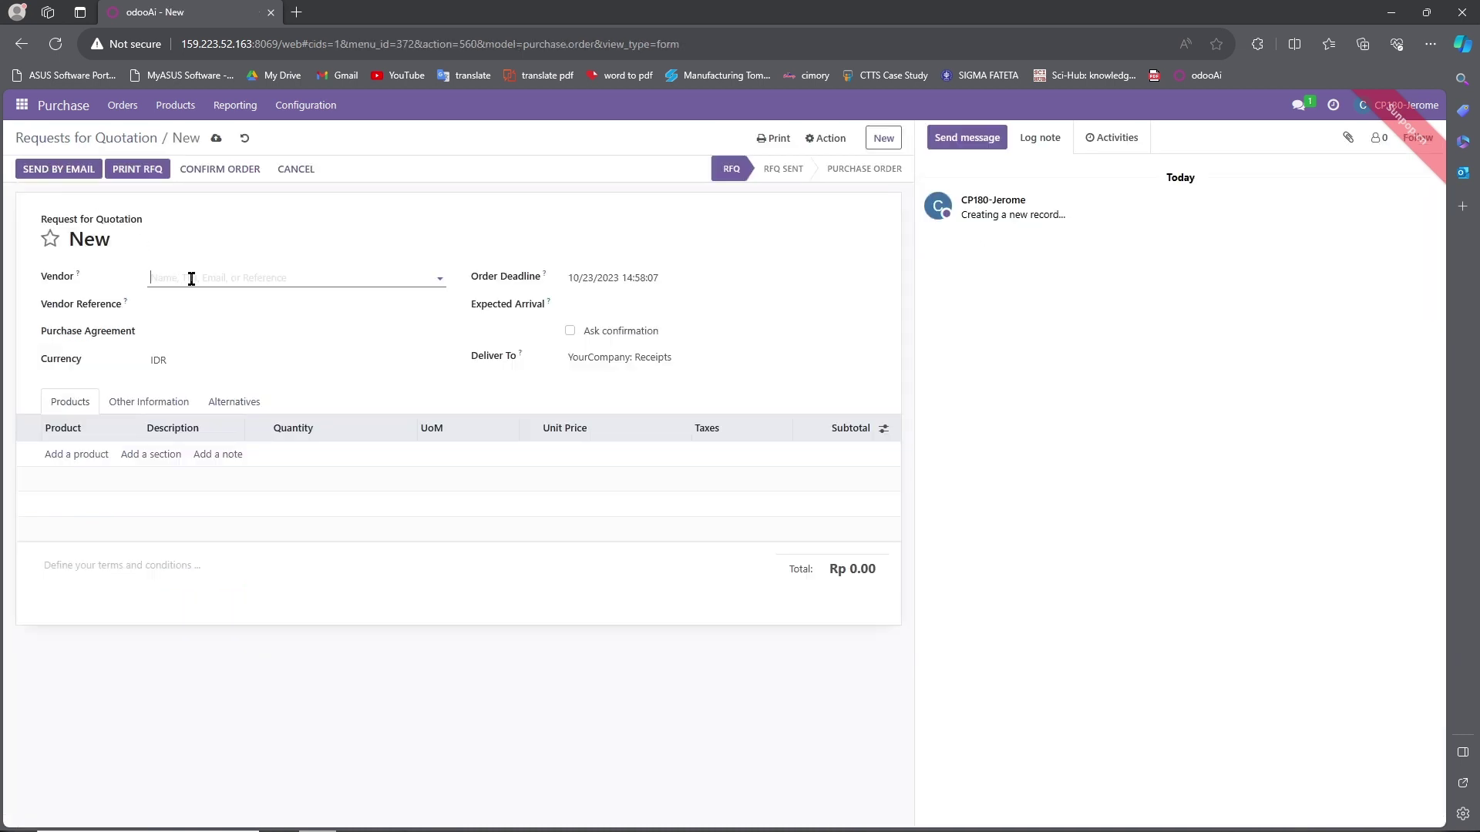
click(191, 279)
click(201, 321)
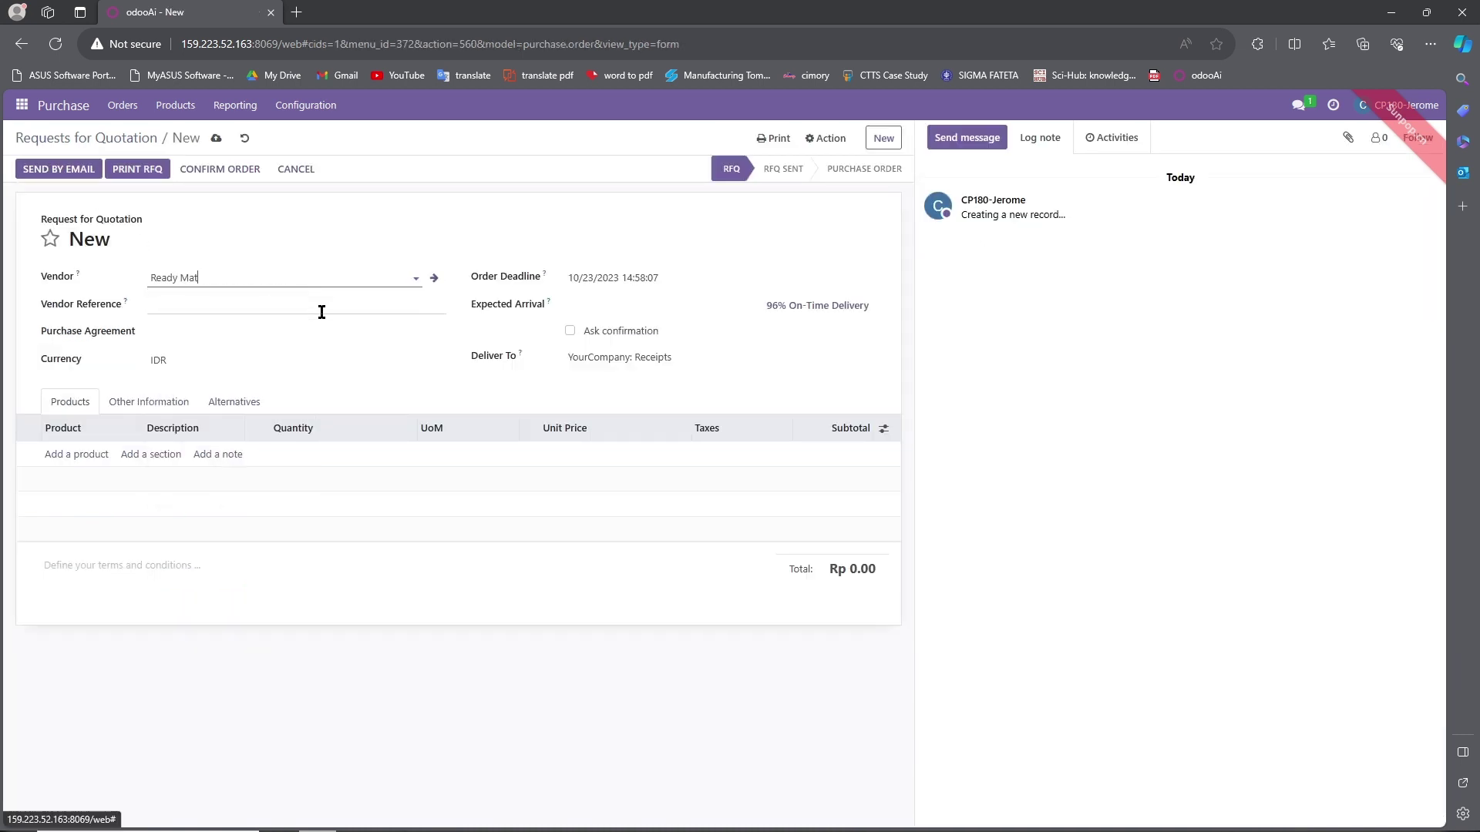
click(613, 308)
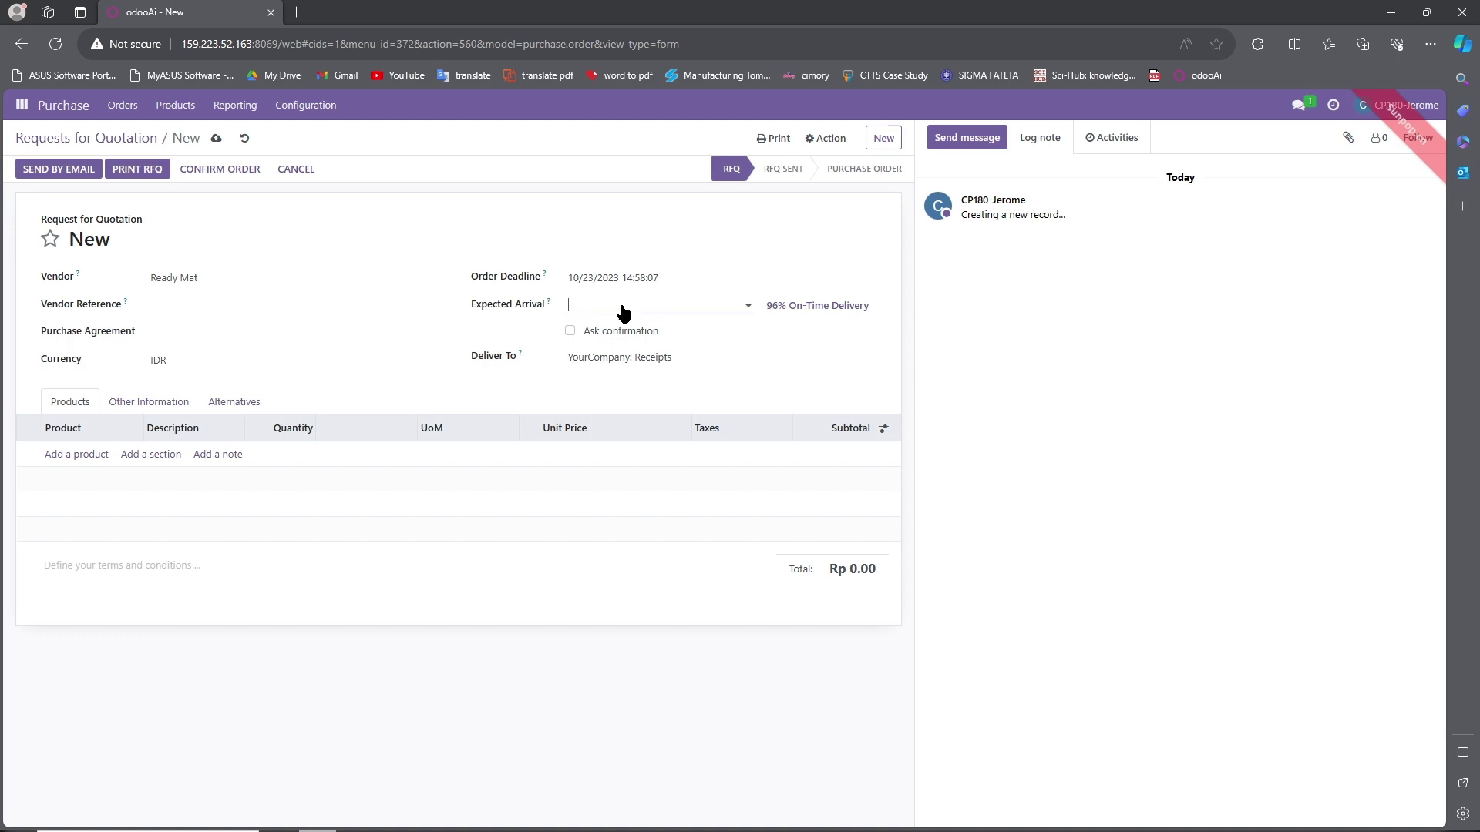
click(629, 497)
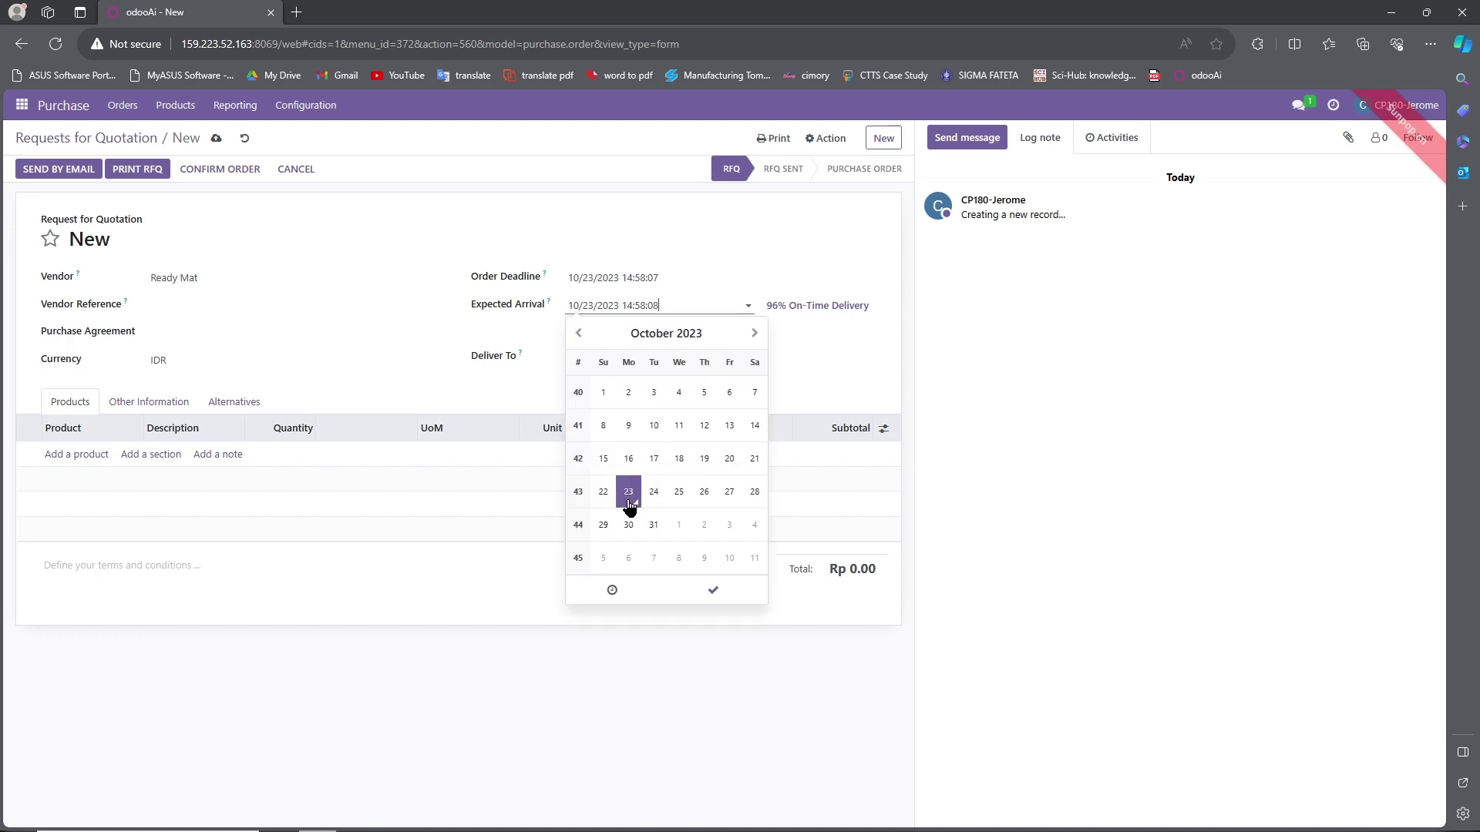
click(807, 390)
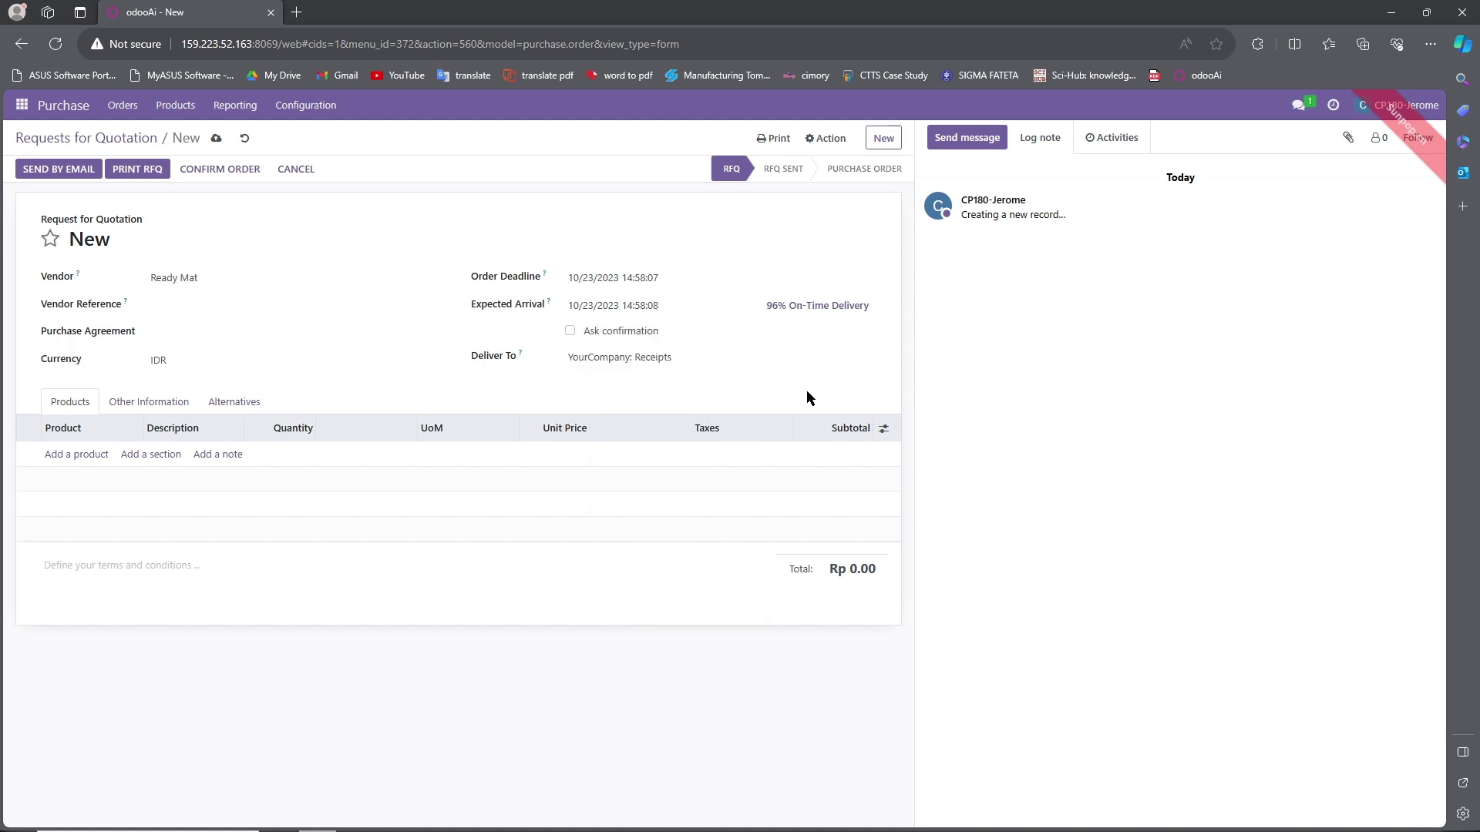
Add [ACC3]Three-Seat-Sofa and [ACC3]Costomize Desk as order lines and save the RFQ.
click(86, 456)
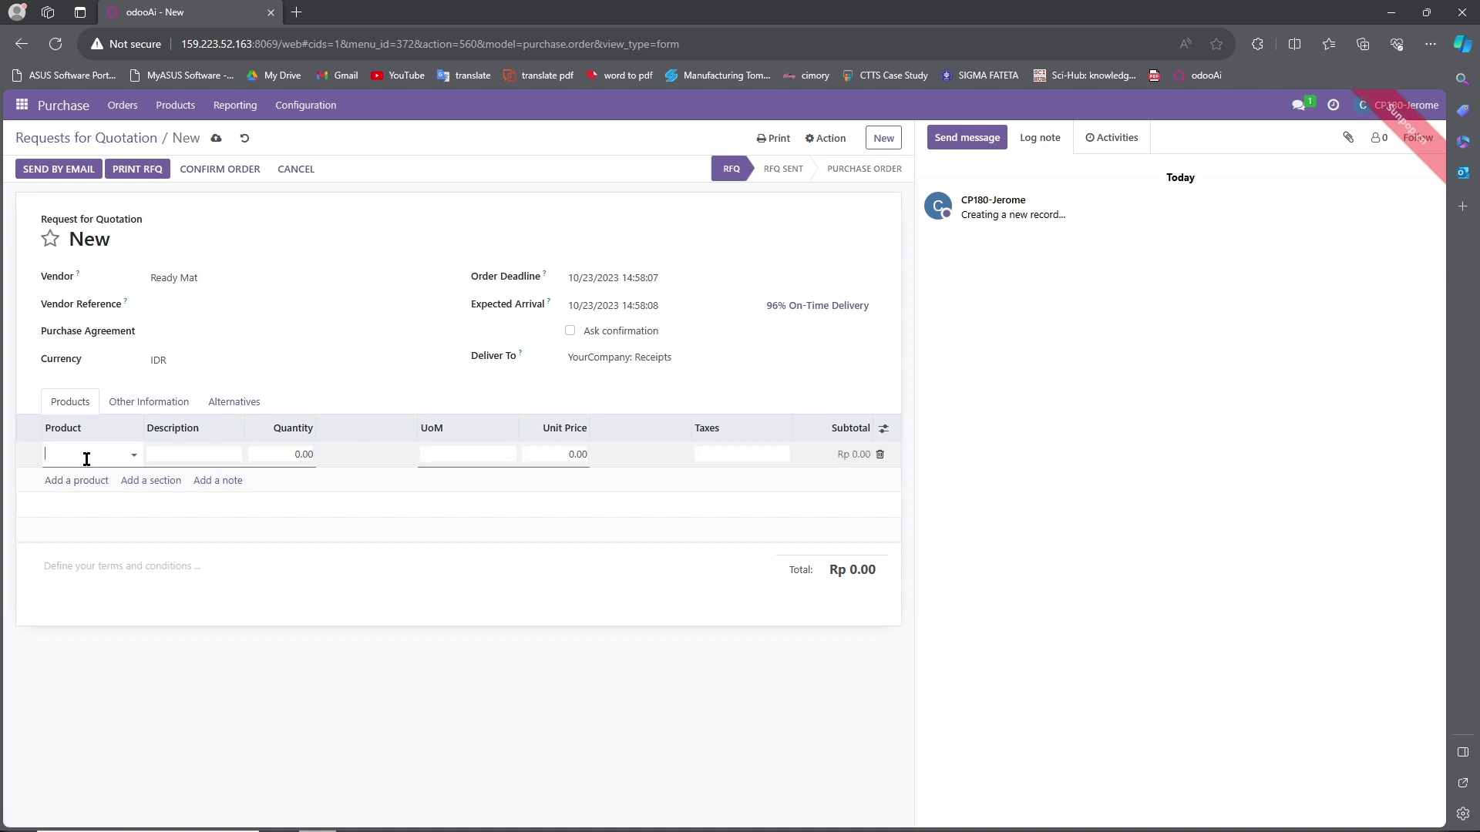
text(acc3)
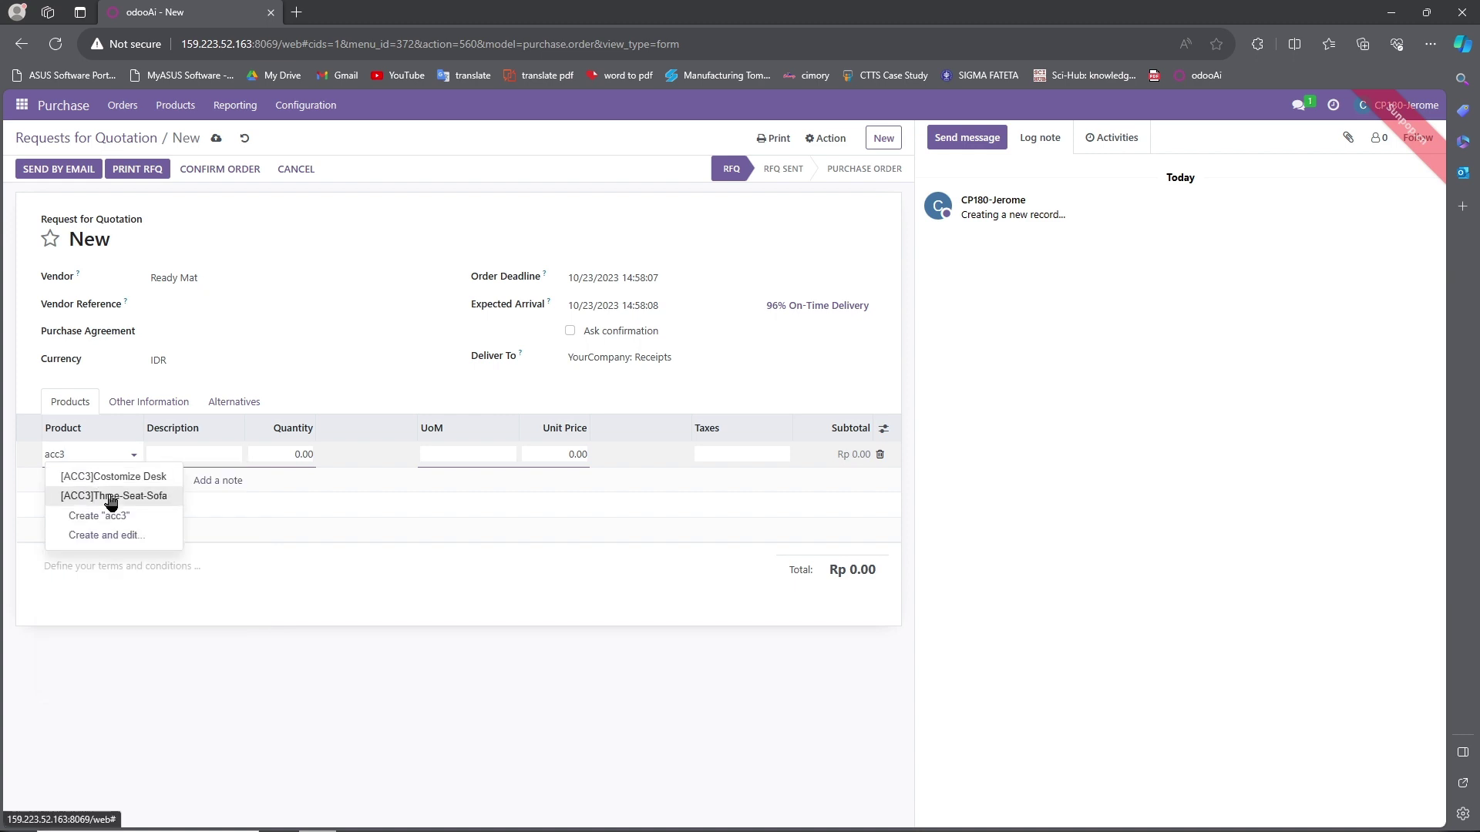
click(108, 497)
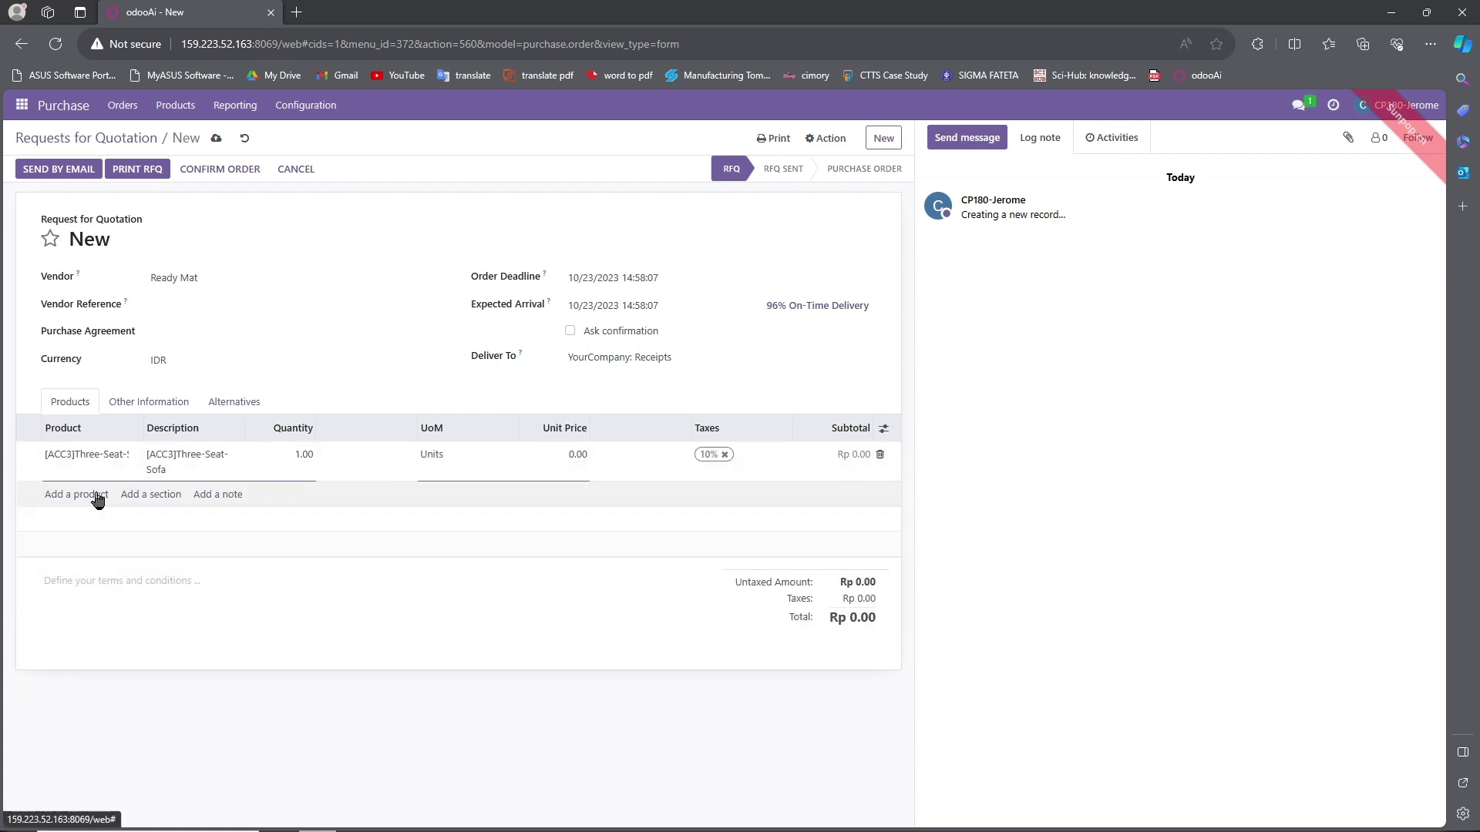
click(96, 494)
text(acc)
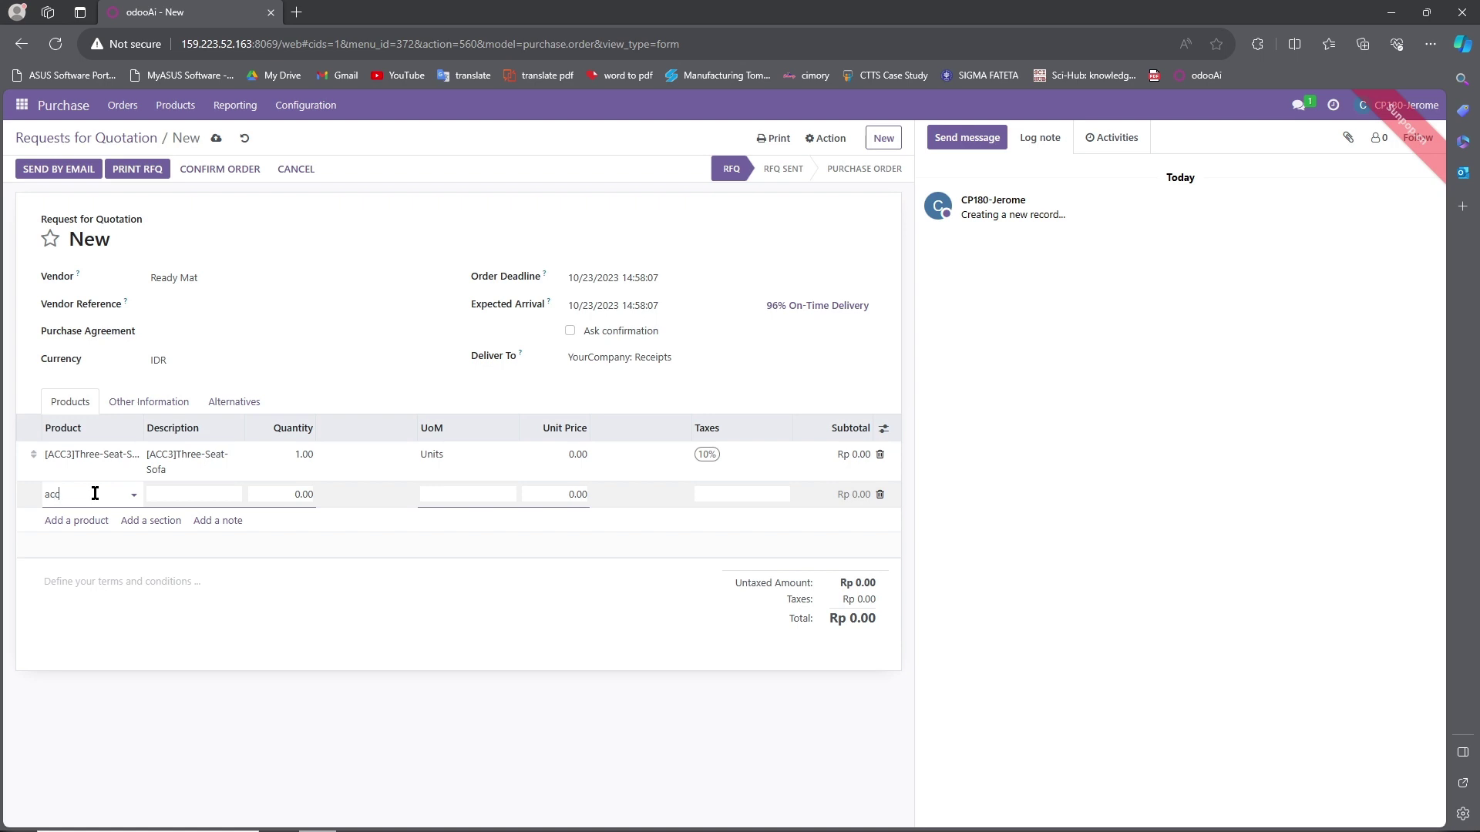
text(3)
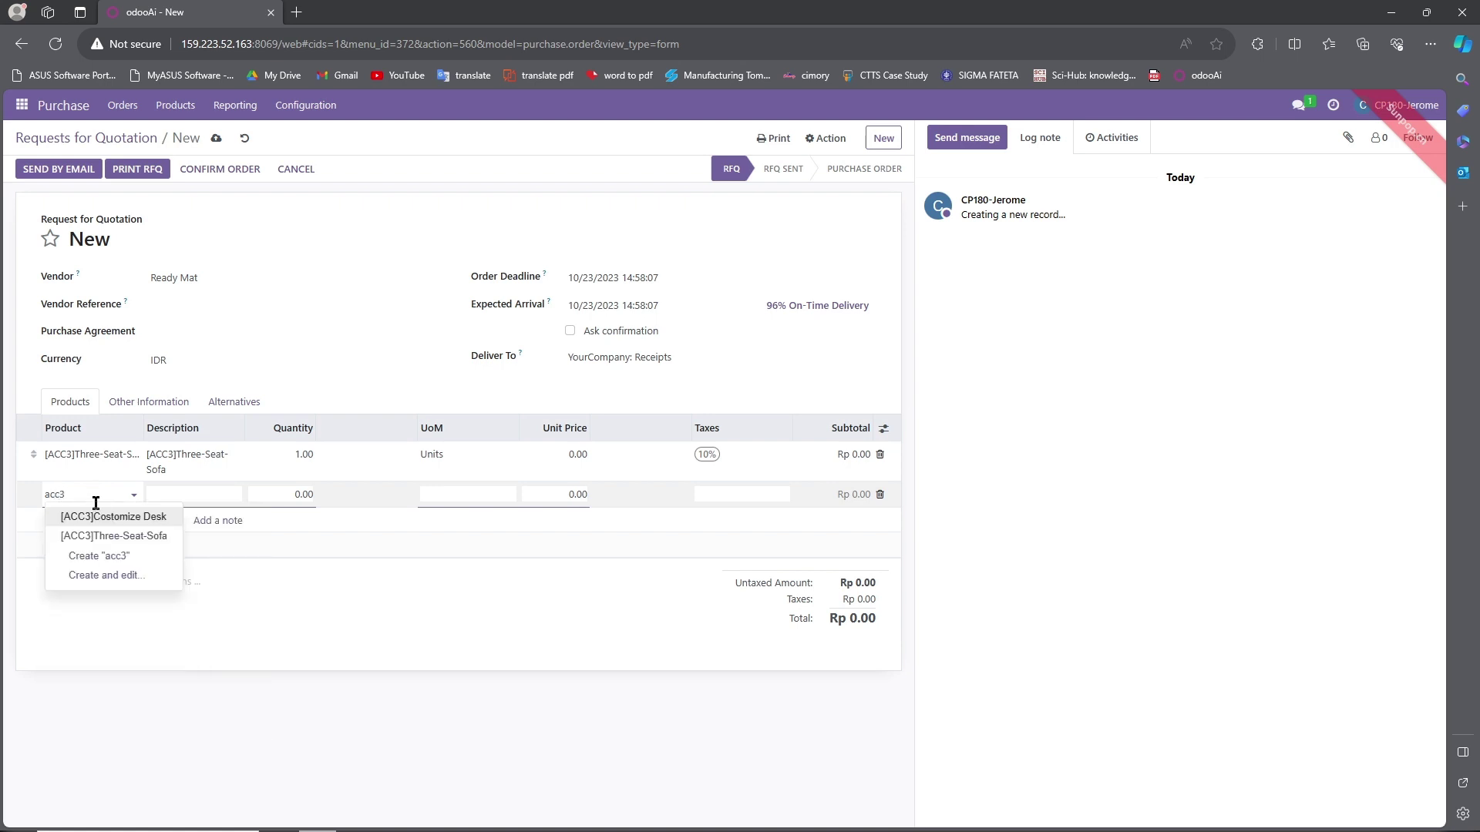
click(100, 524)
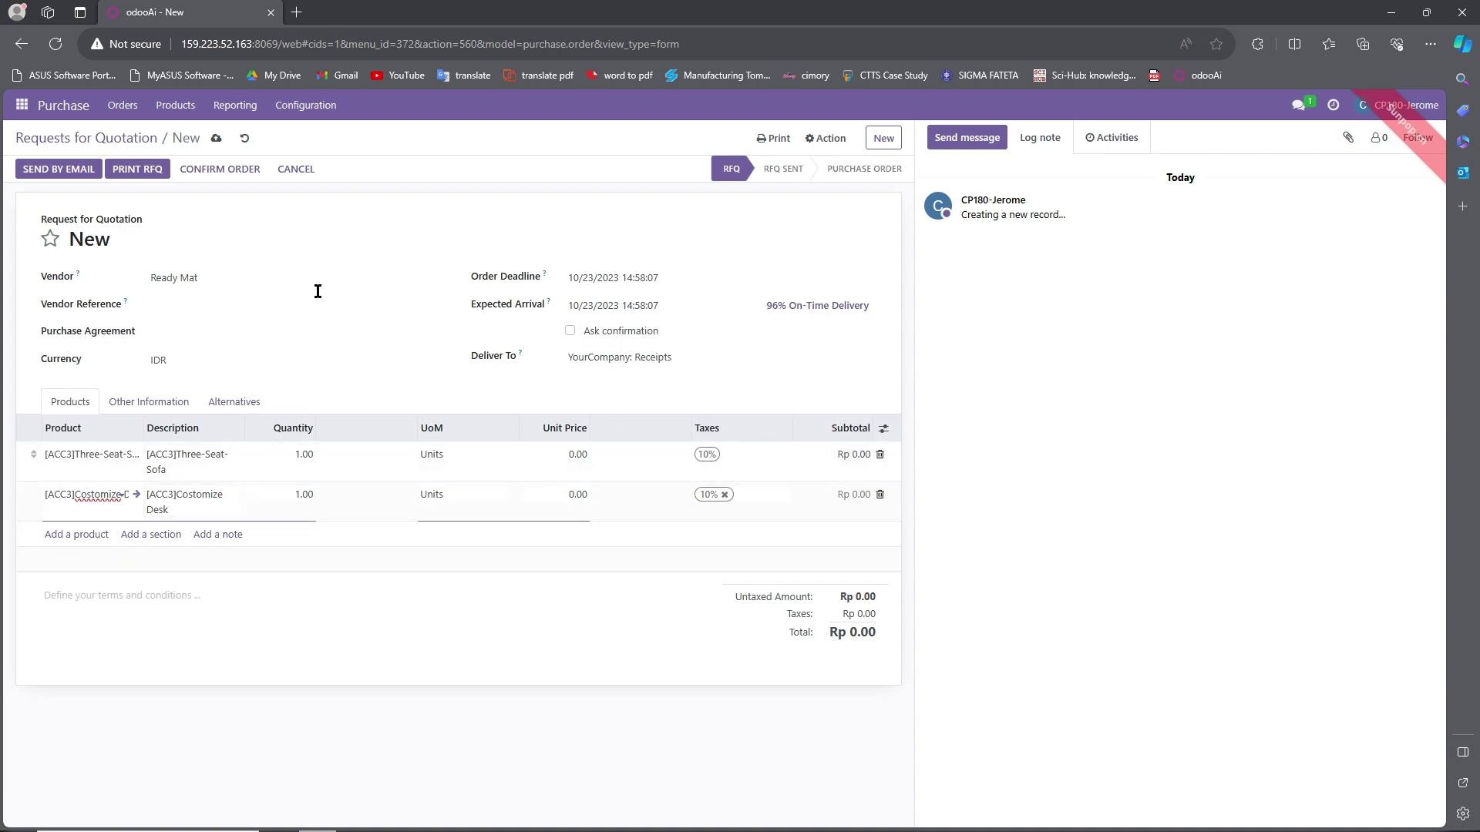
click(215, 140)
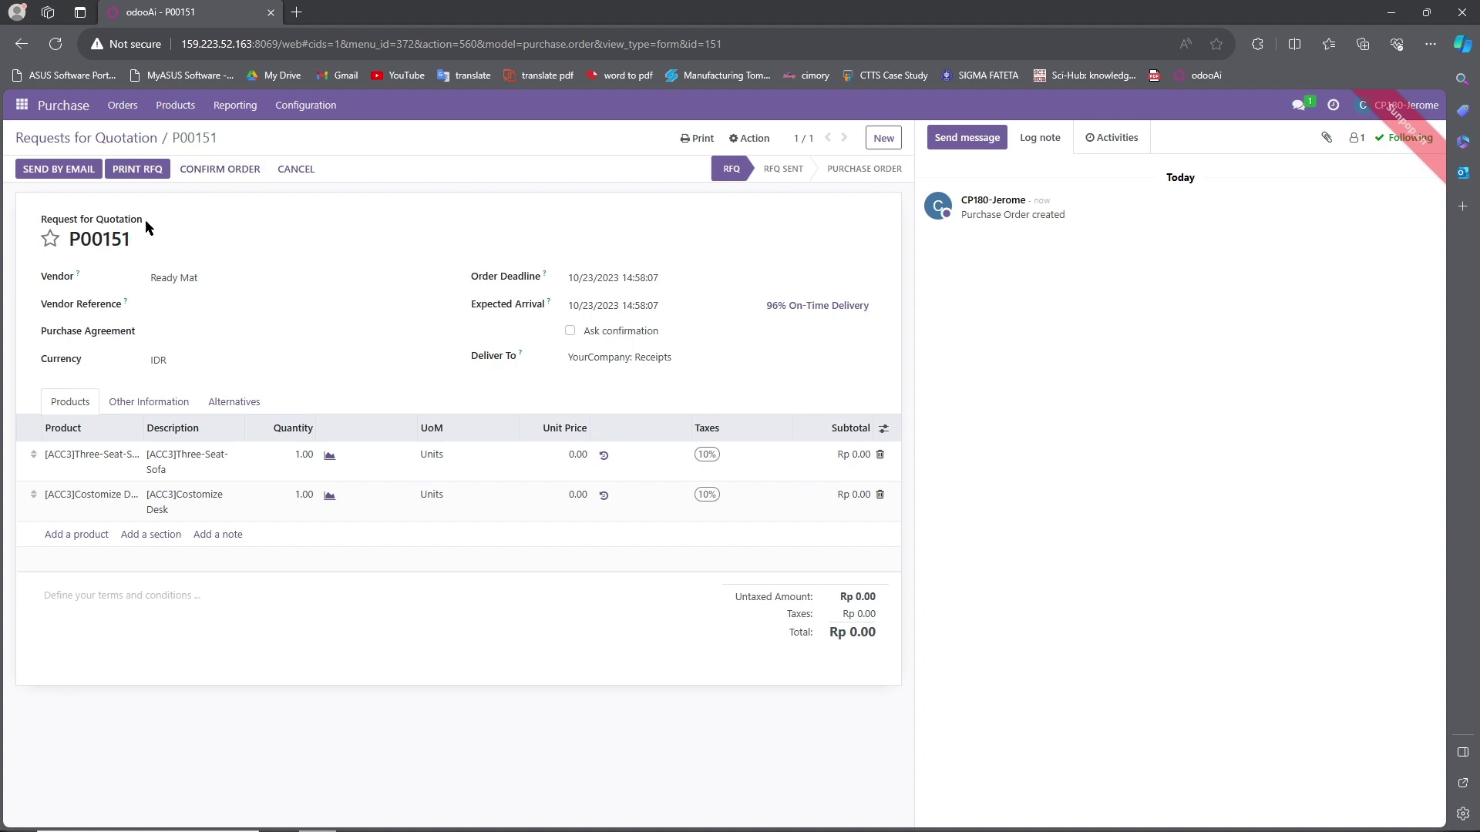
Confirm P00151 and validate the receipt of both items into stock.
click(215, 171)
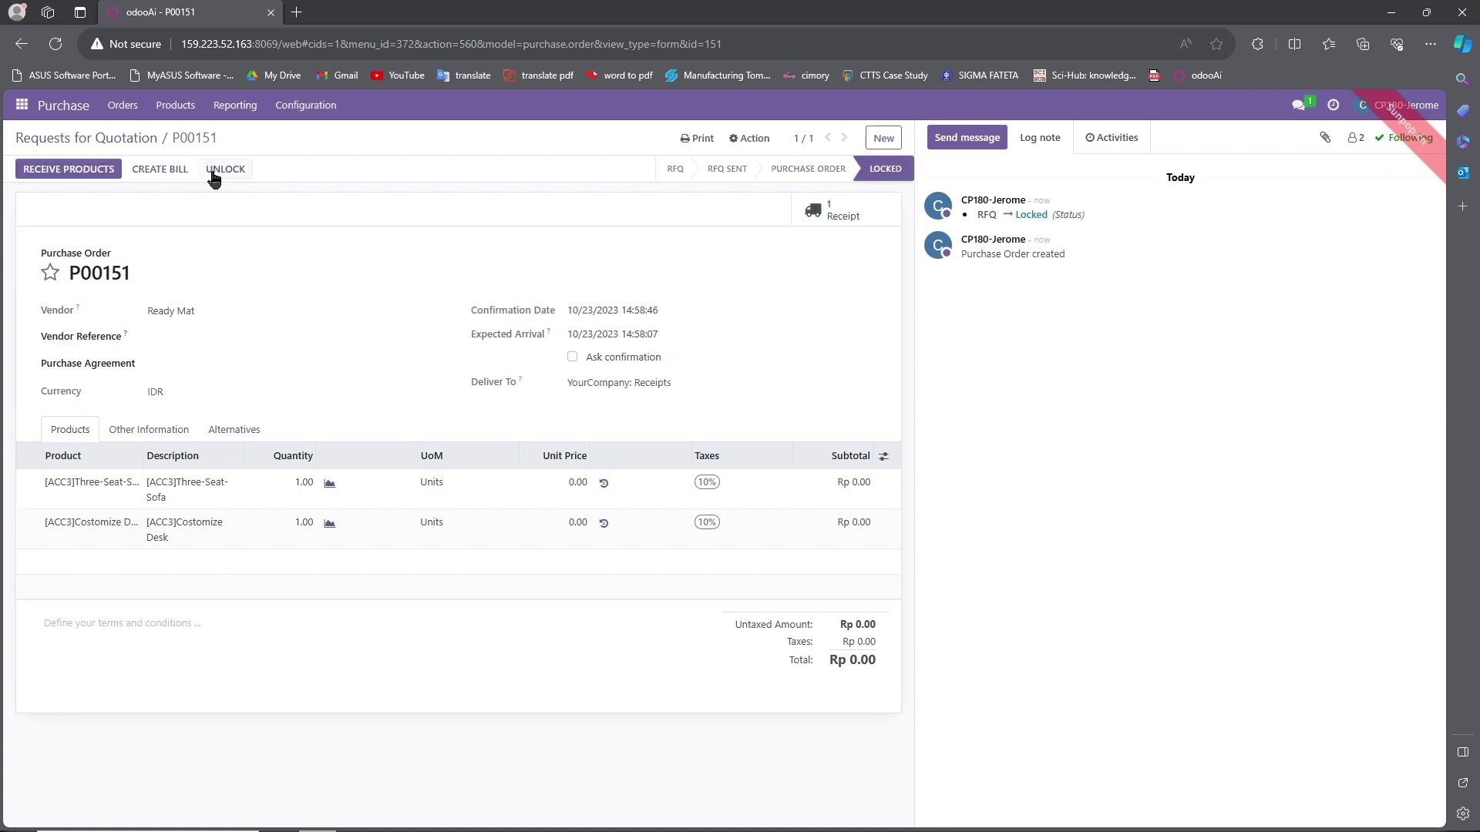
click(85, 171)
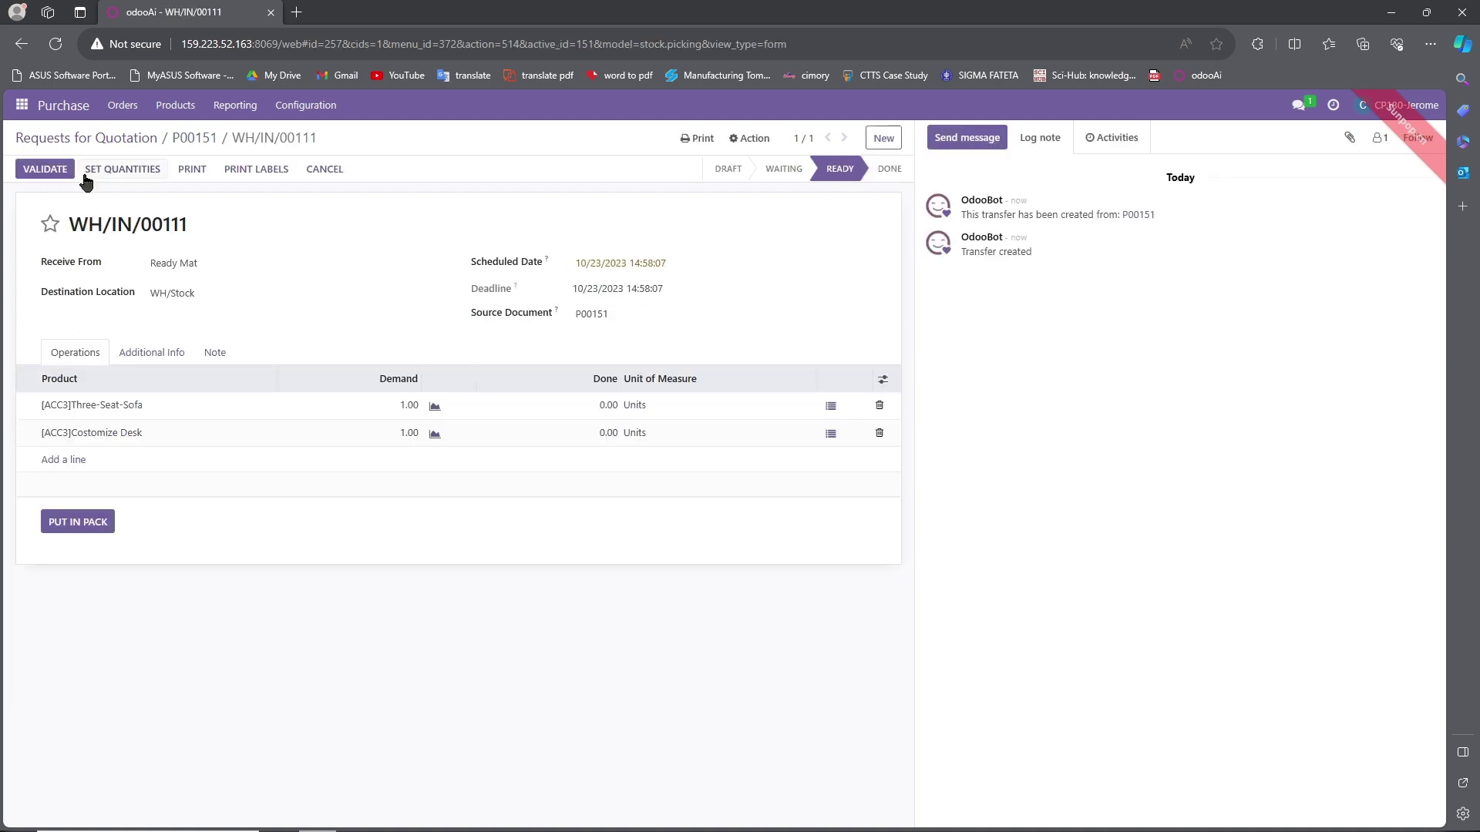
click(131, 171)
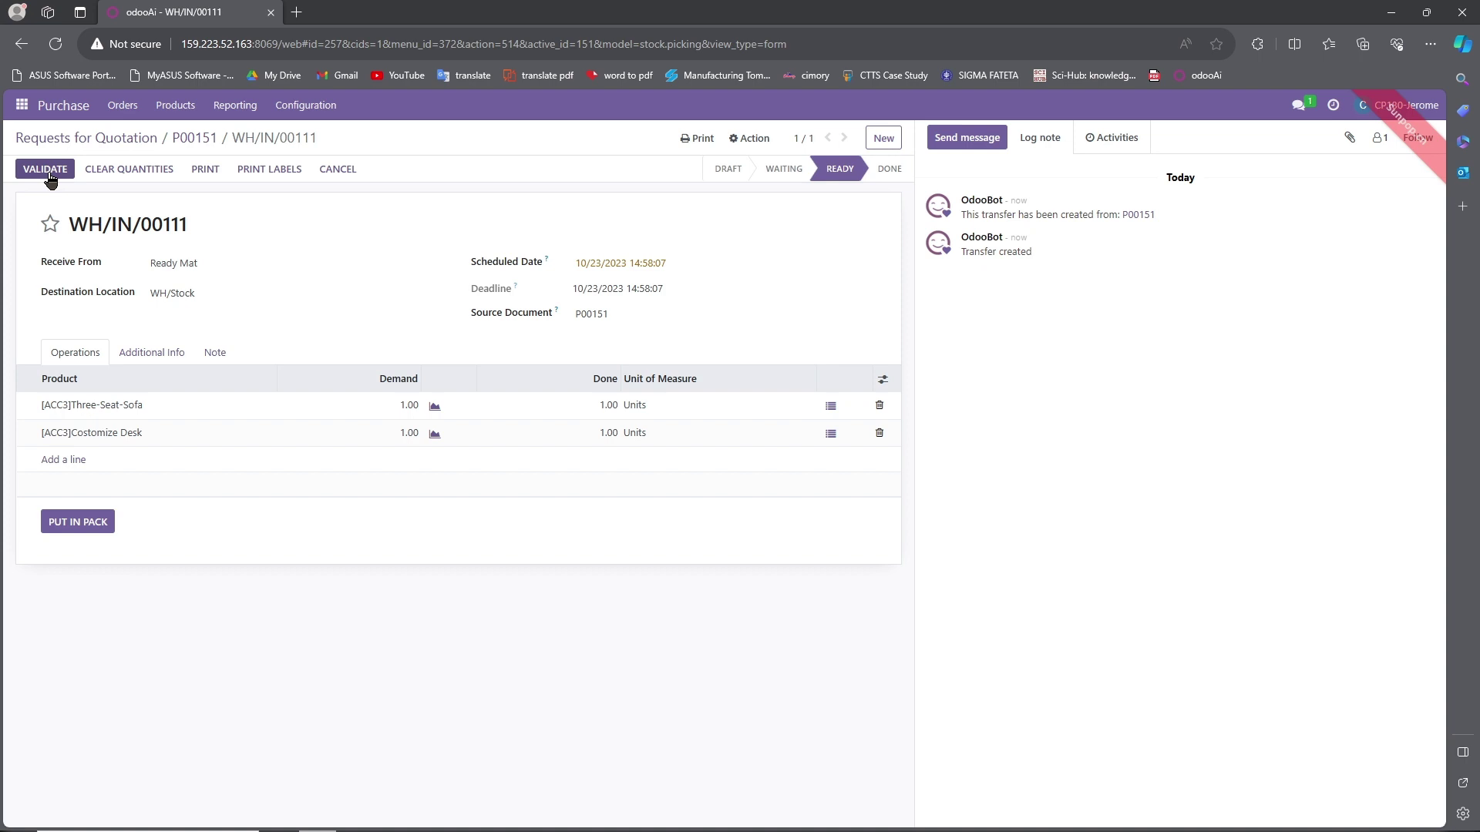
click(46, 170)
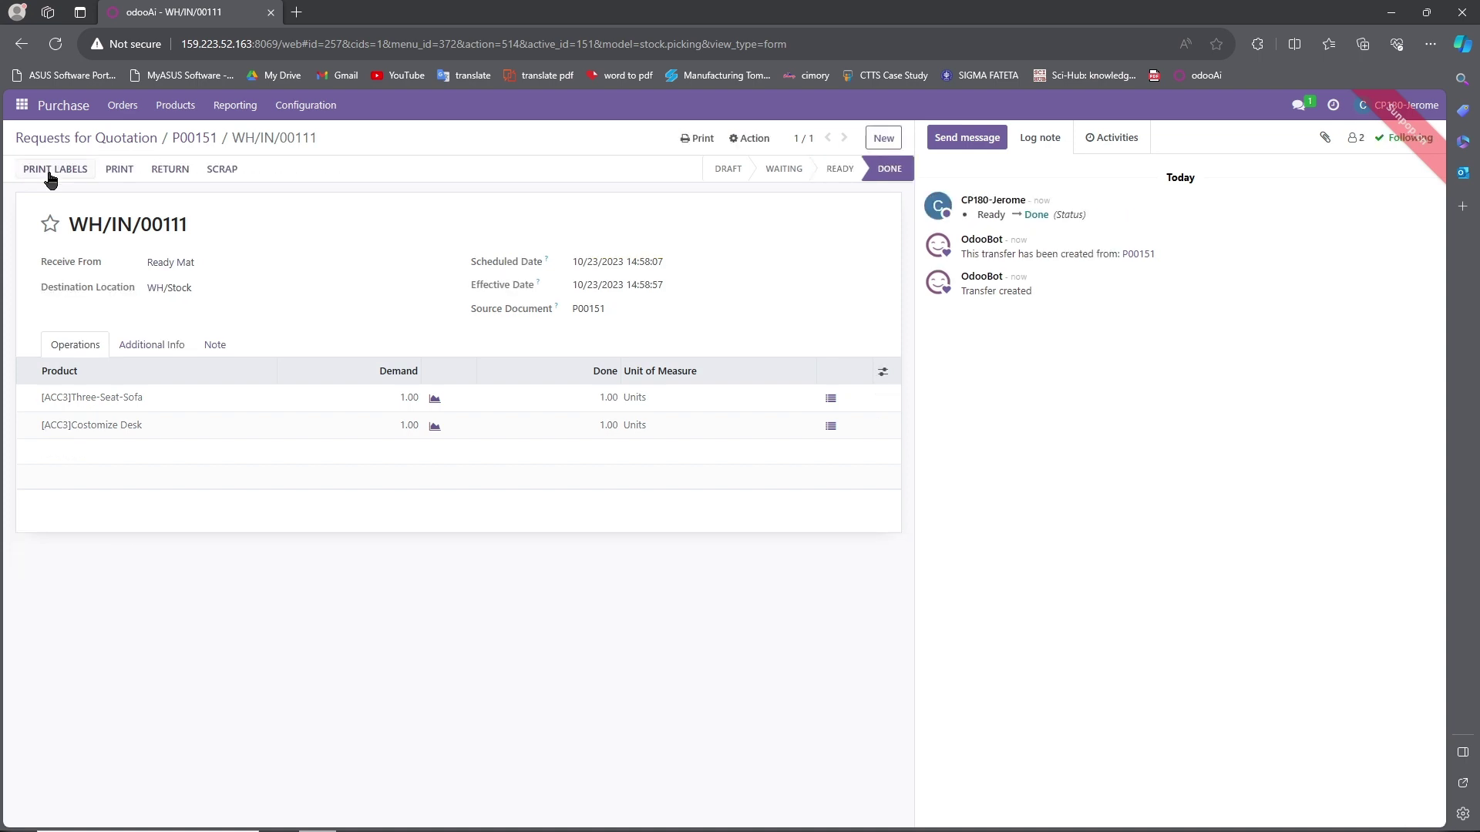
Create a draft vendor bill from purchase order P00151.
click(179, 139)
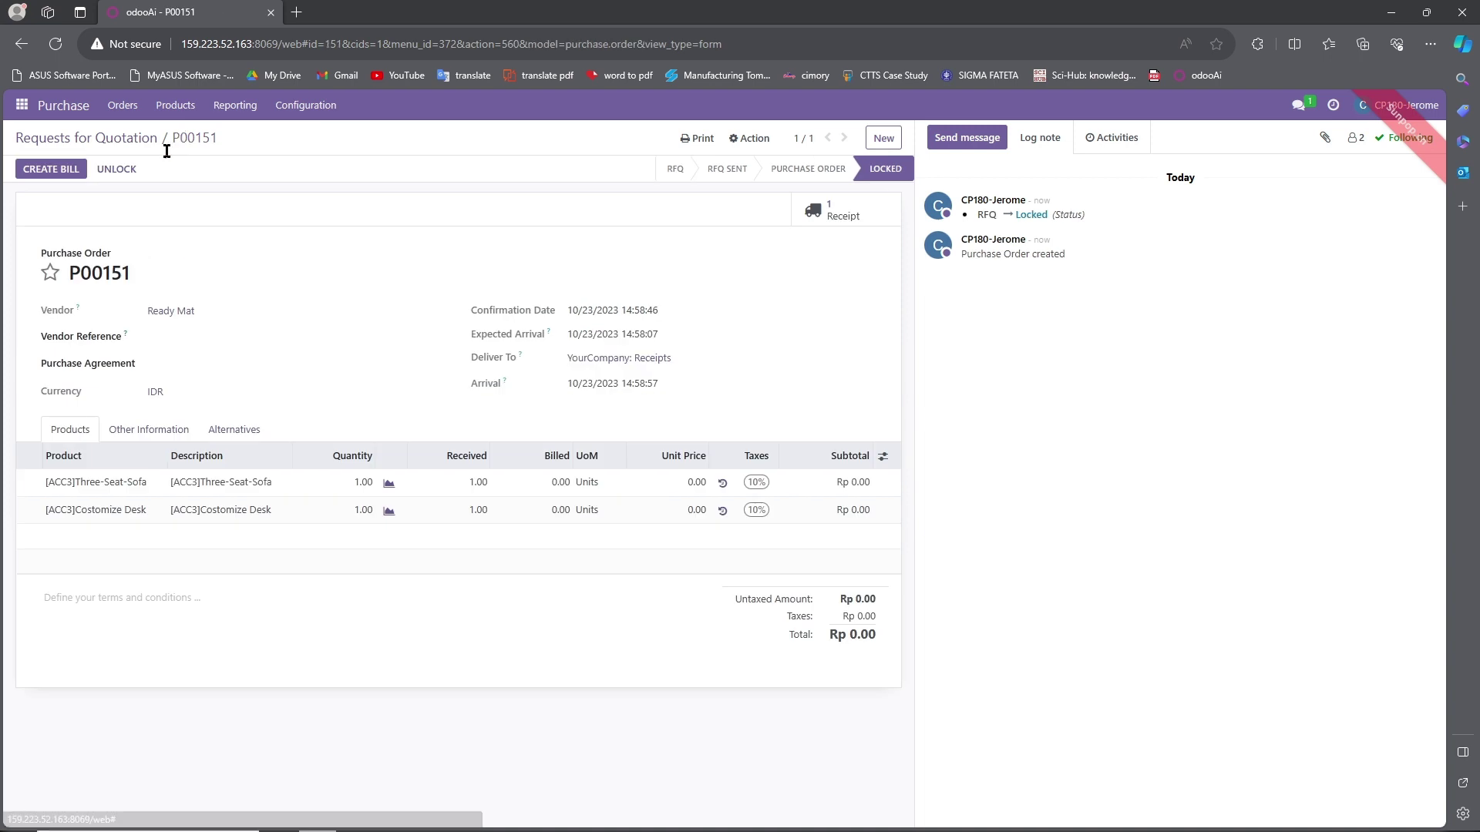
click(51, 169)
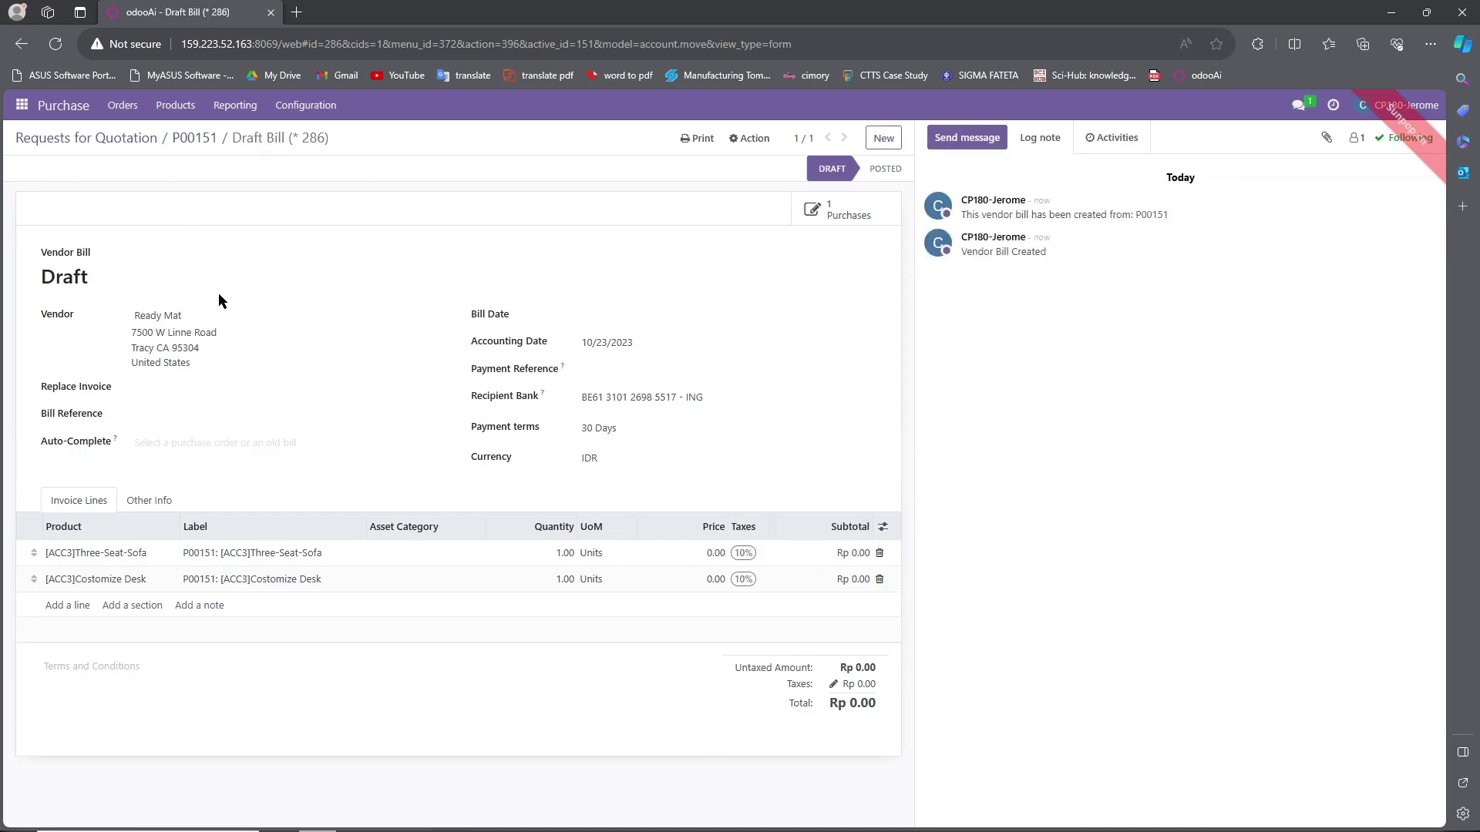
click(184, 142)
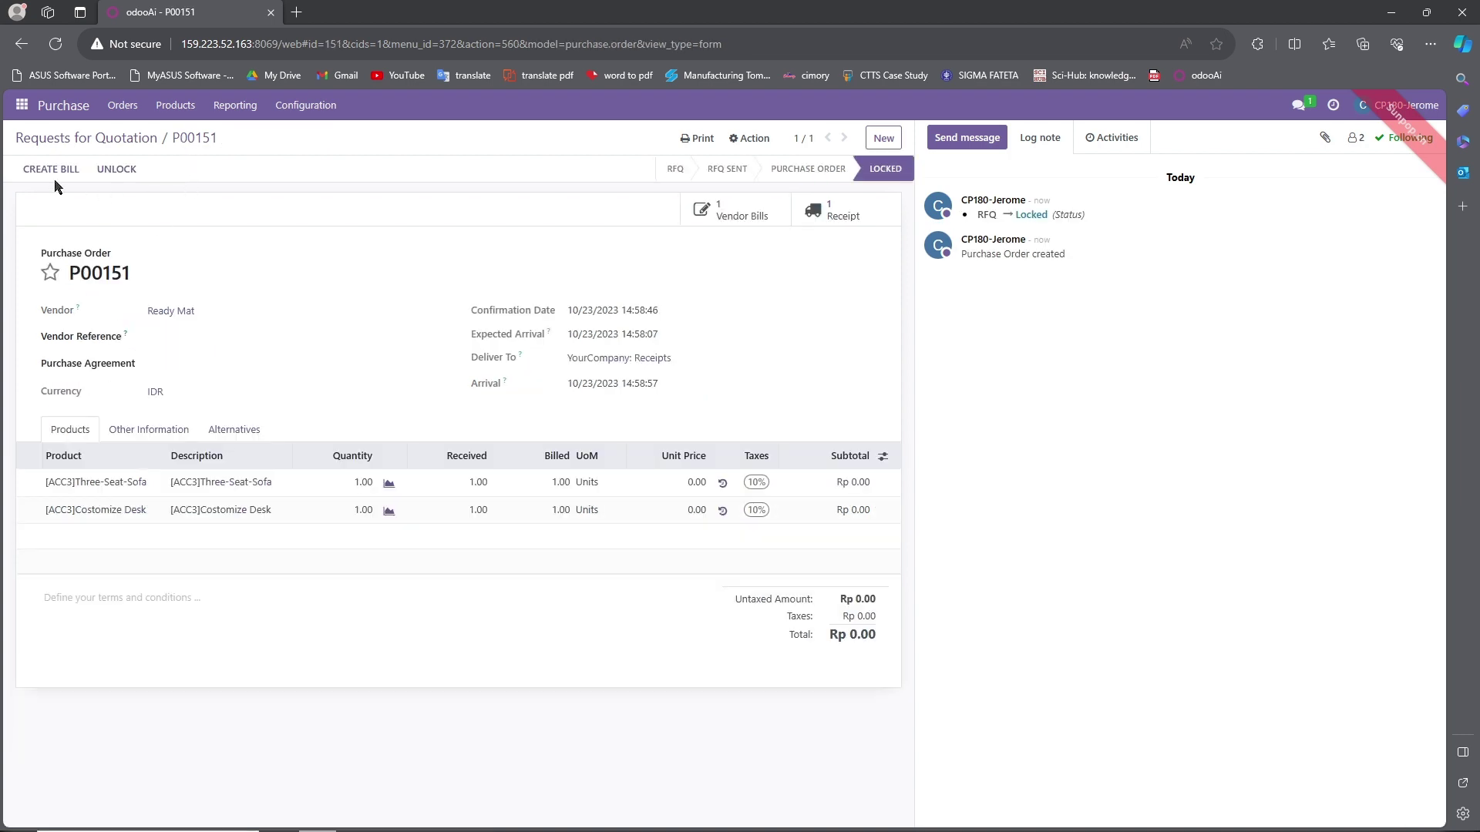
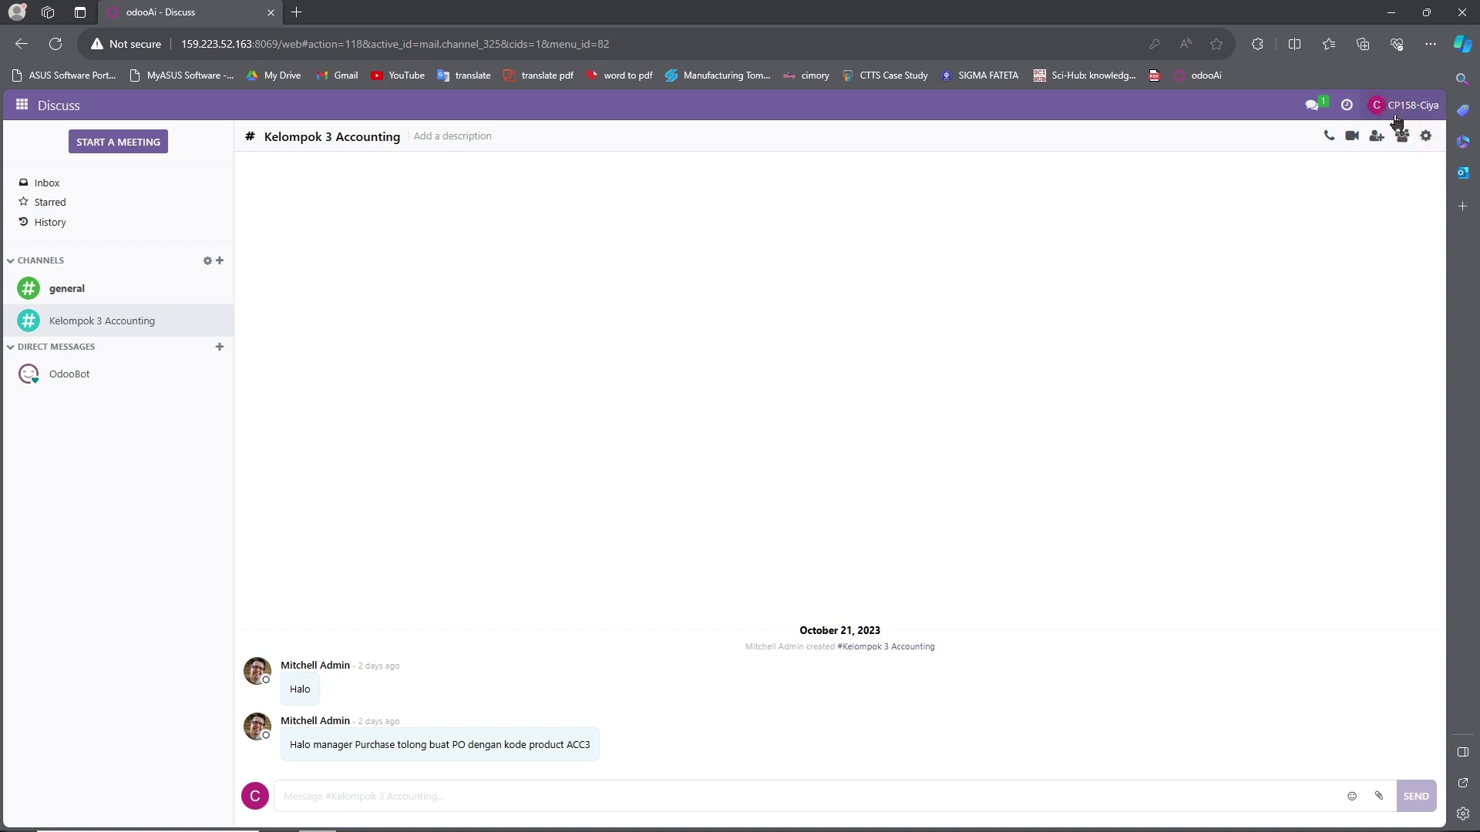
In Accounting's vendor bills, search for 151 and open the Ready Mat draft bill.
click(22, 114)
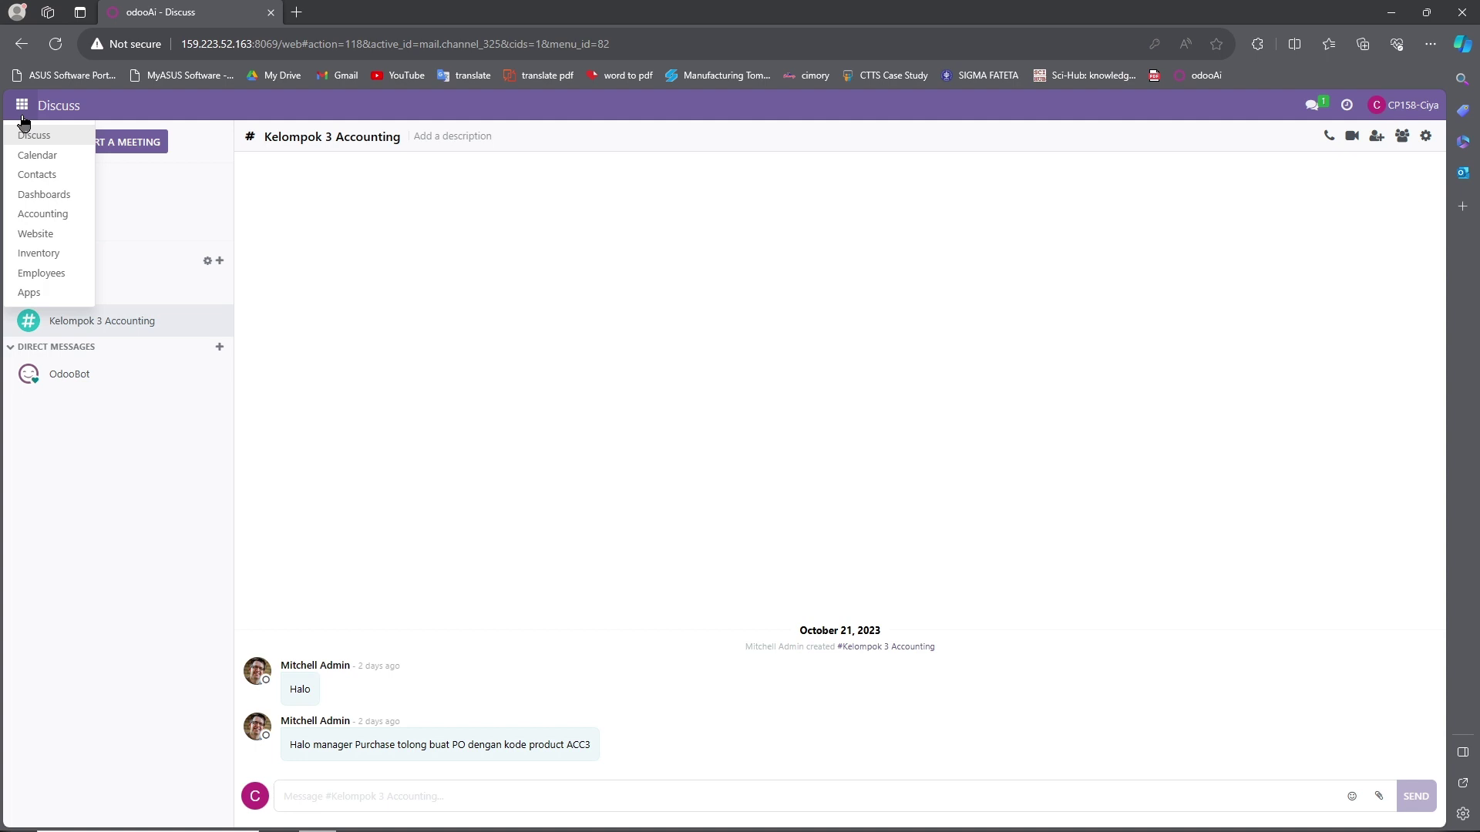
click(31, 214)
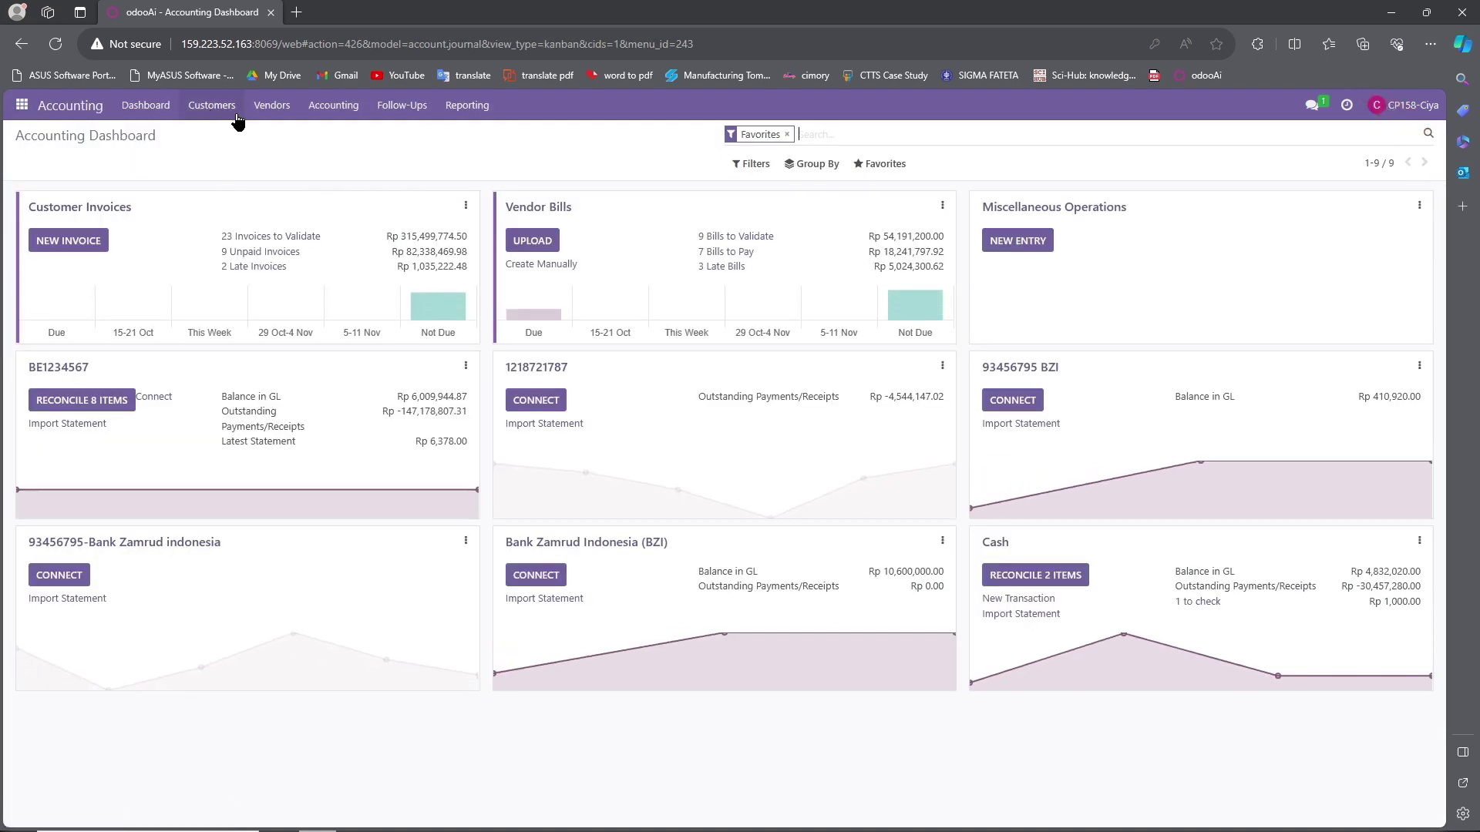
click(269, 116)
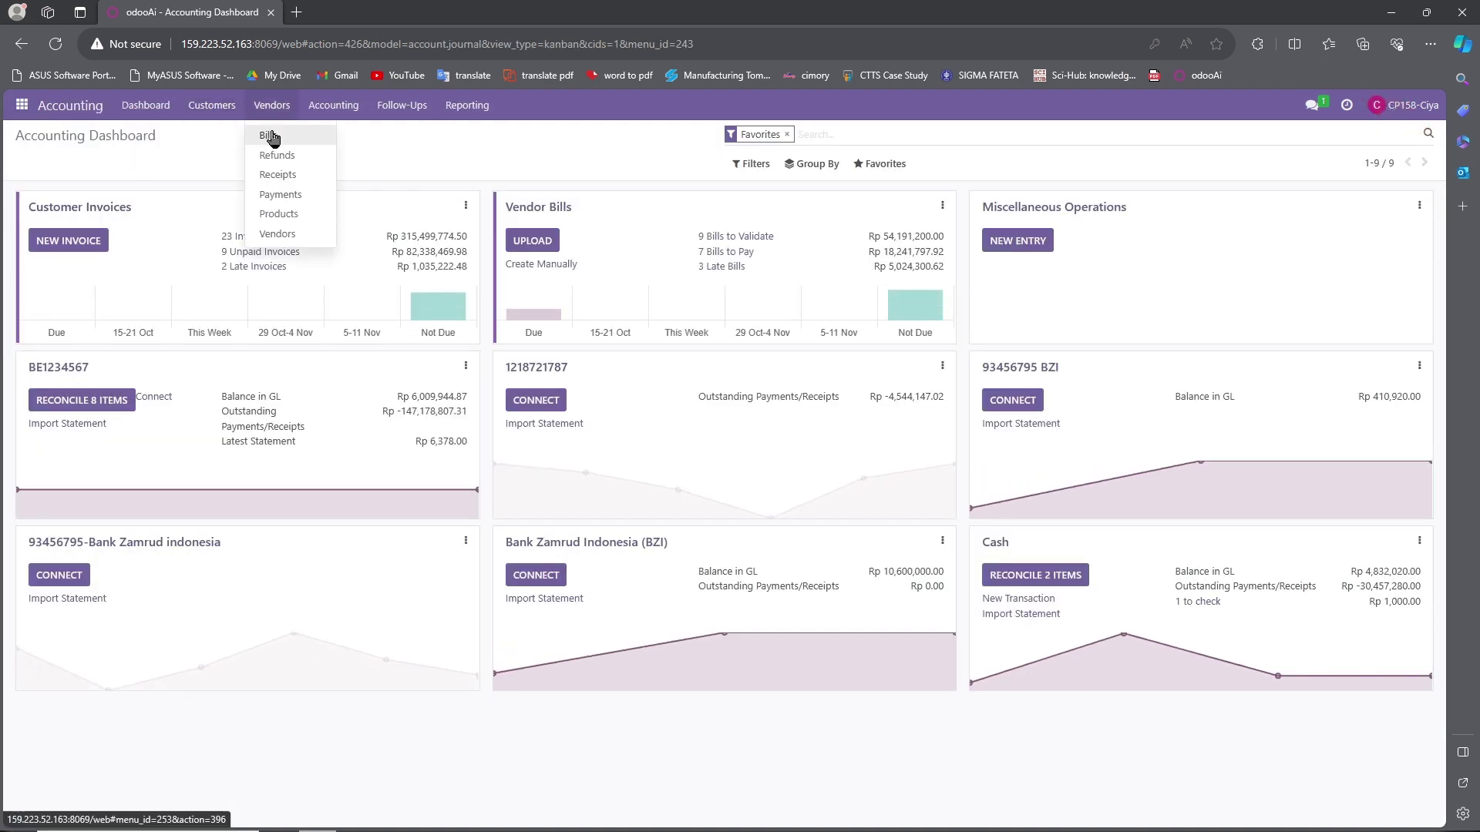
click(270, 133)
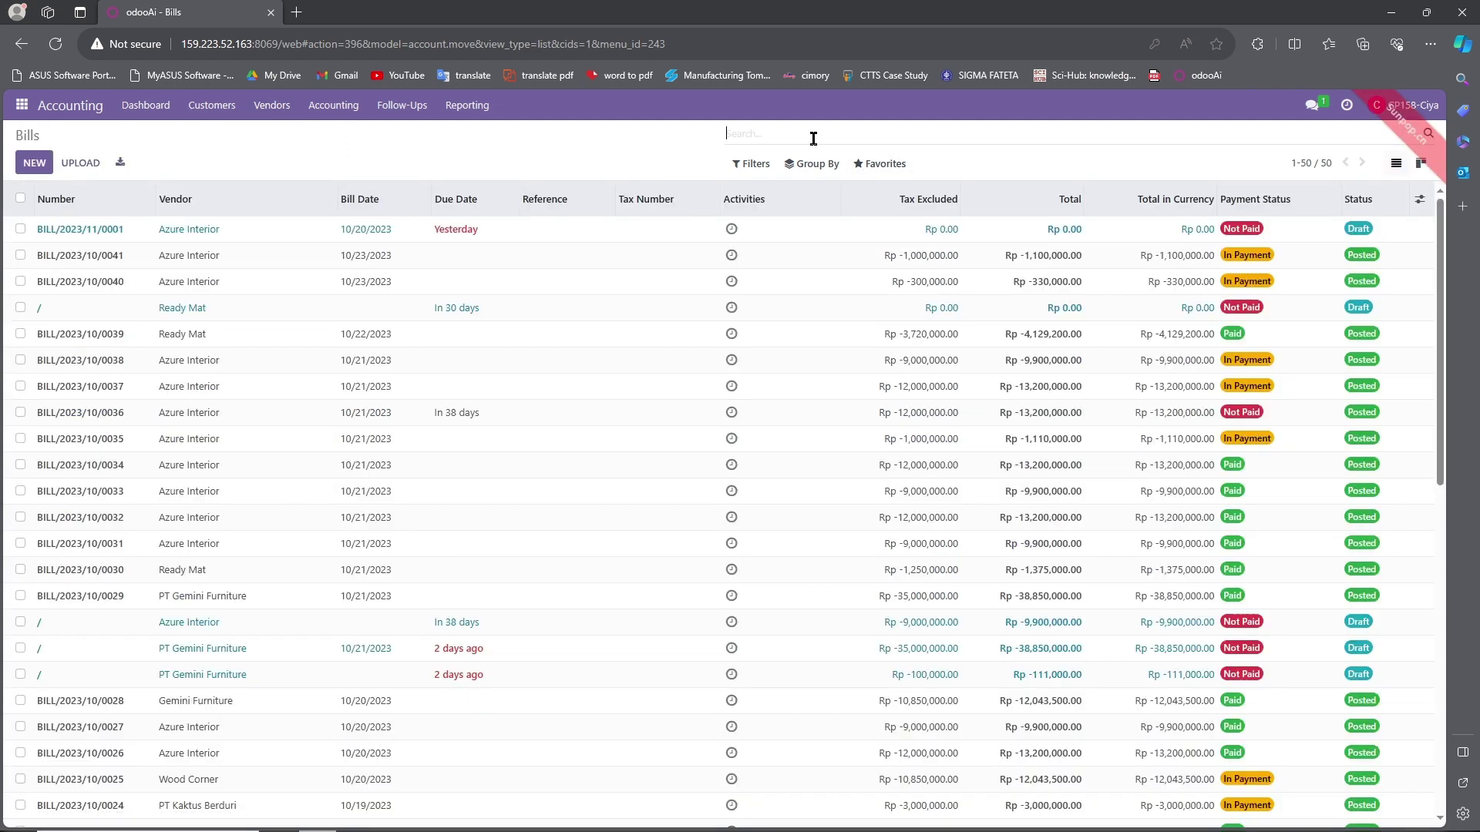
text(151)
key(Return)
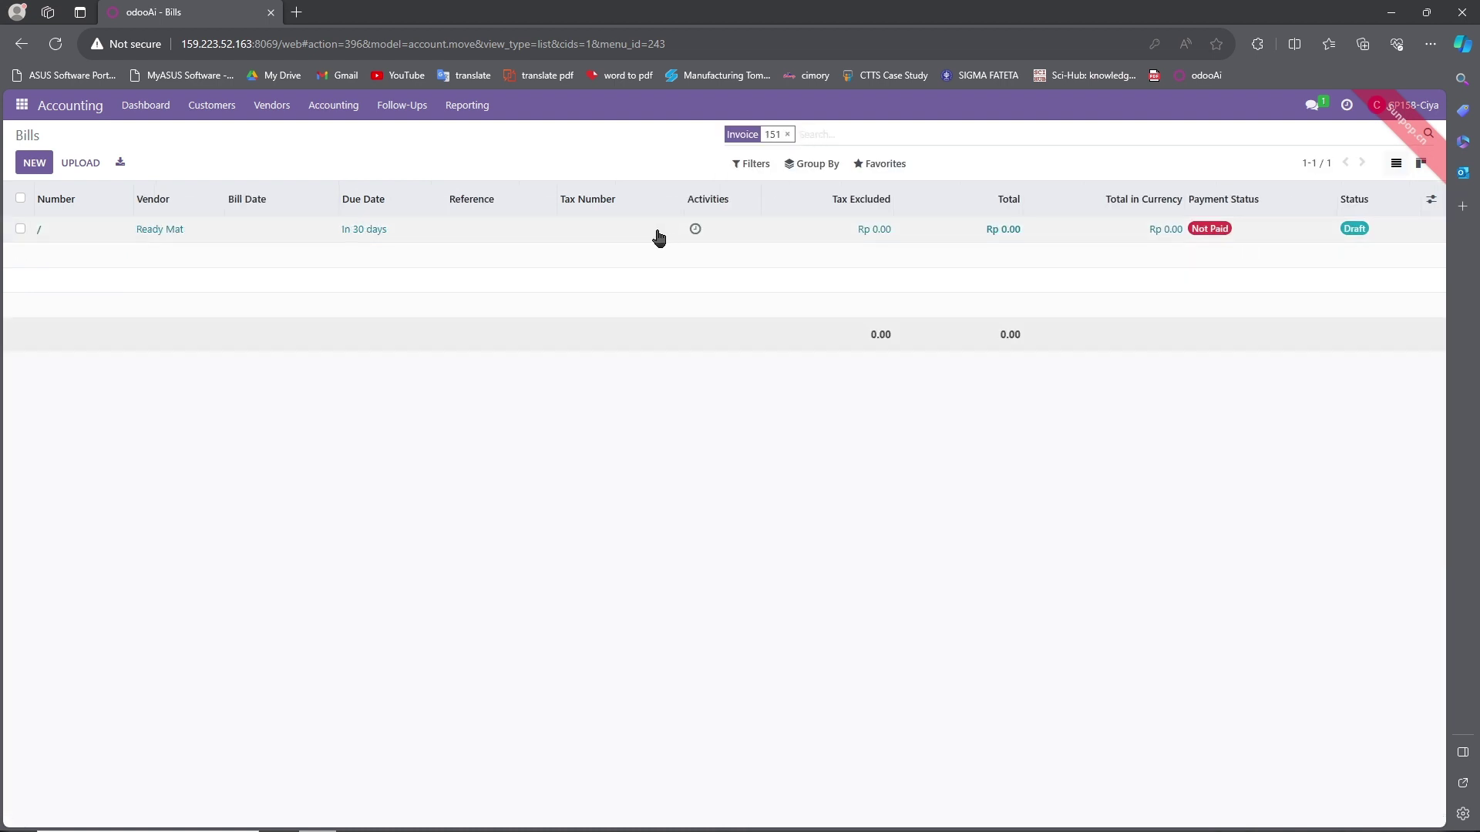
click(1017, 229)
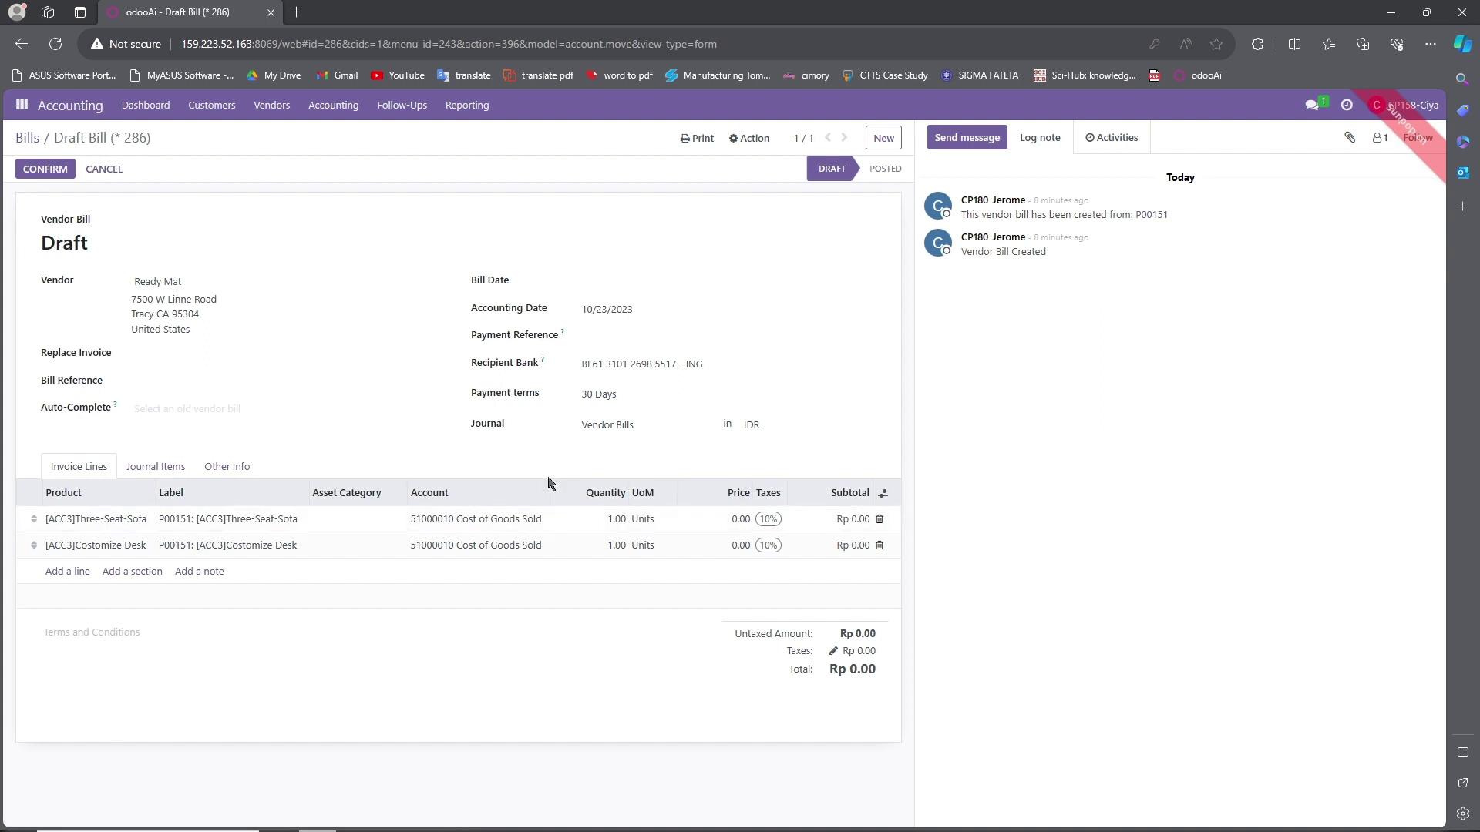
Price the sofa line at 100,000 and the desk line at 50,000.
click(736, 522)
text(100000)
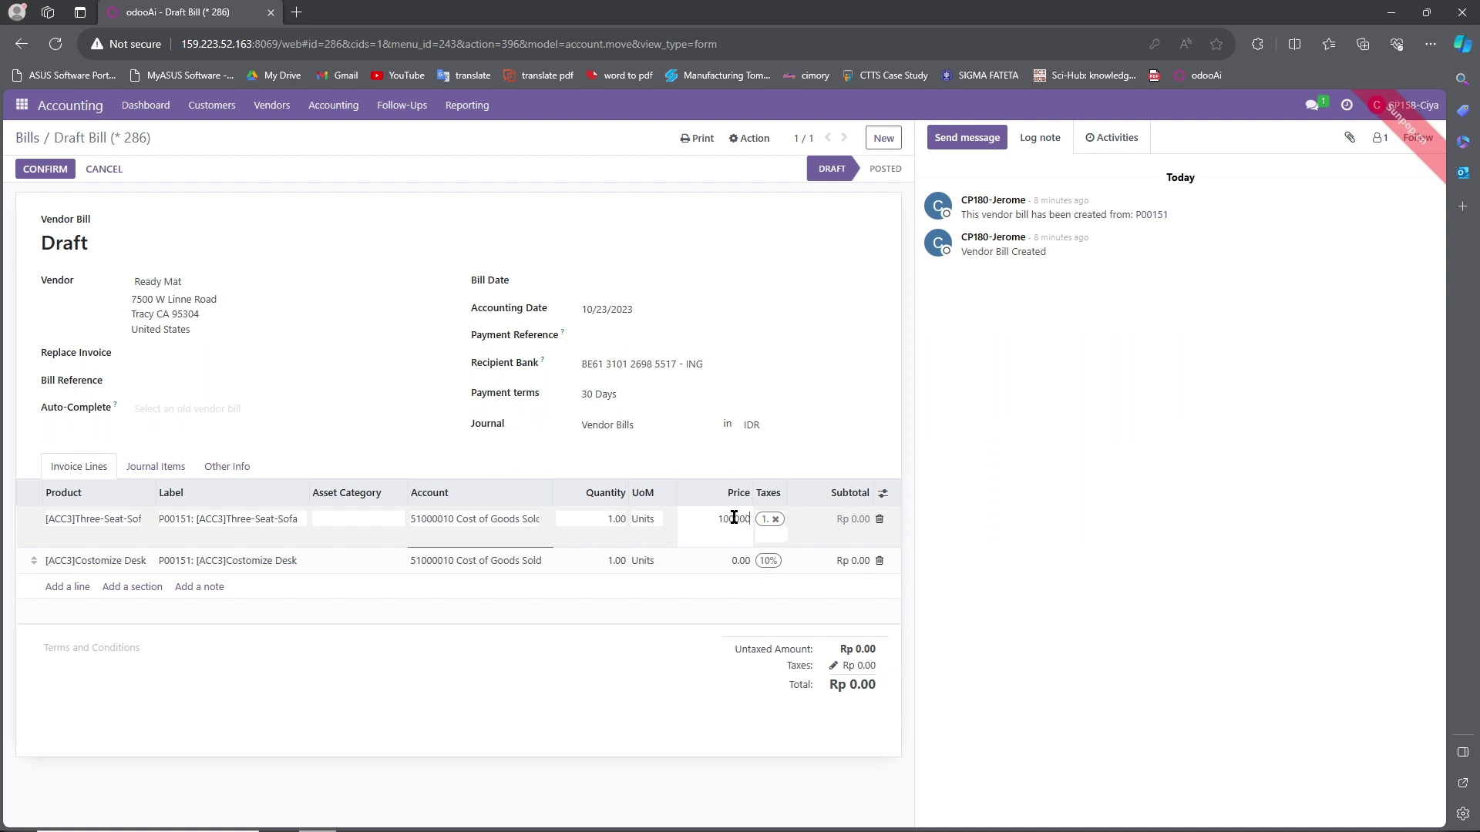
double_click(733, 519)
click(736, 568)
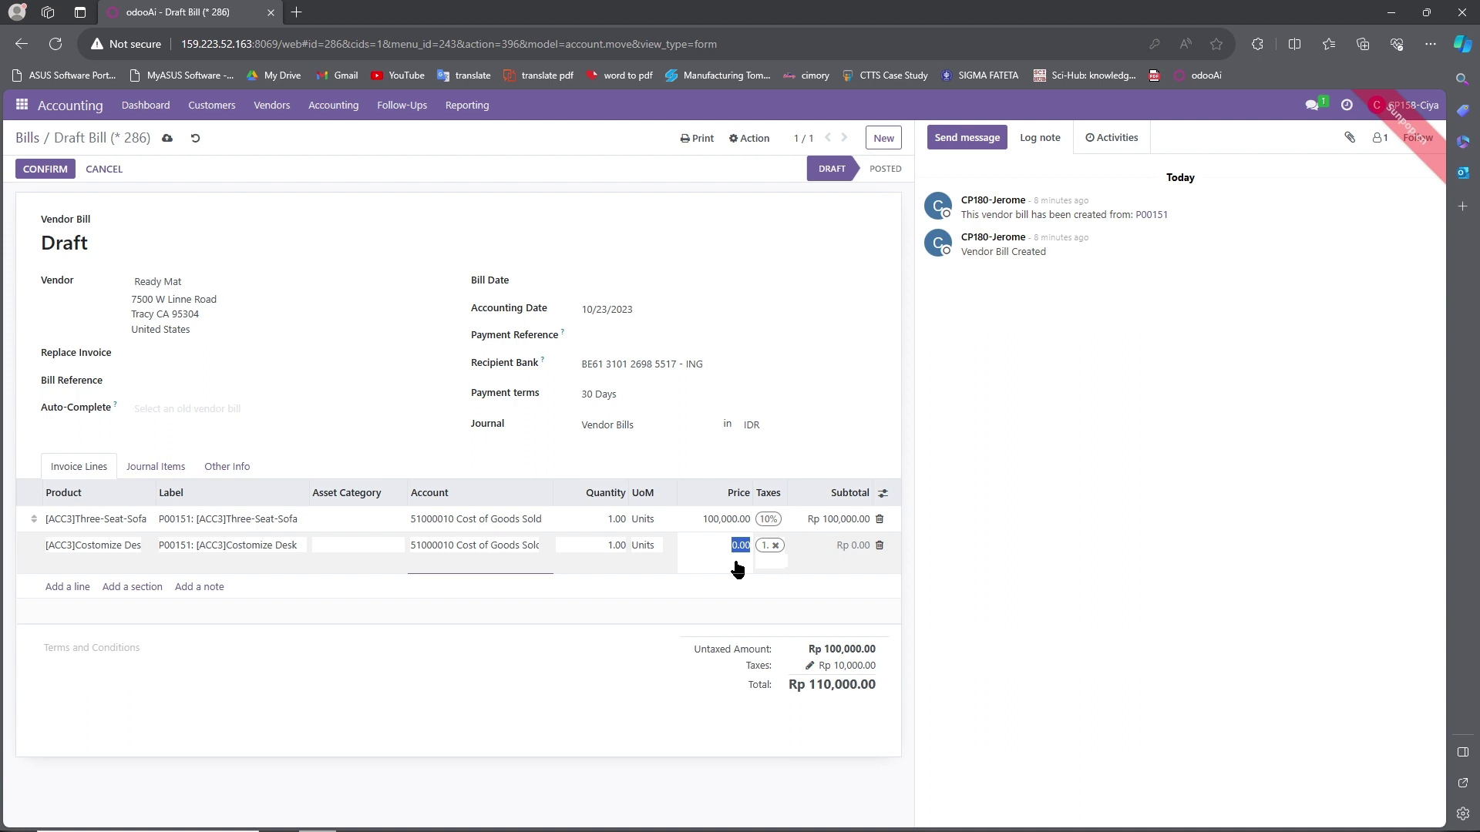
text(50000)
click(845, 441)
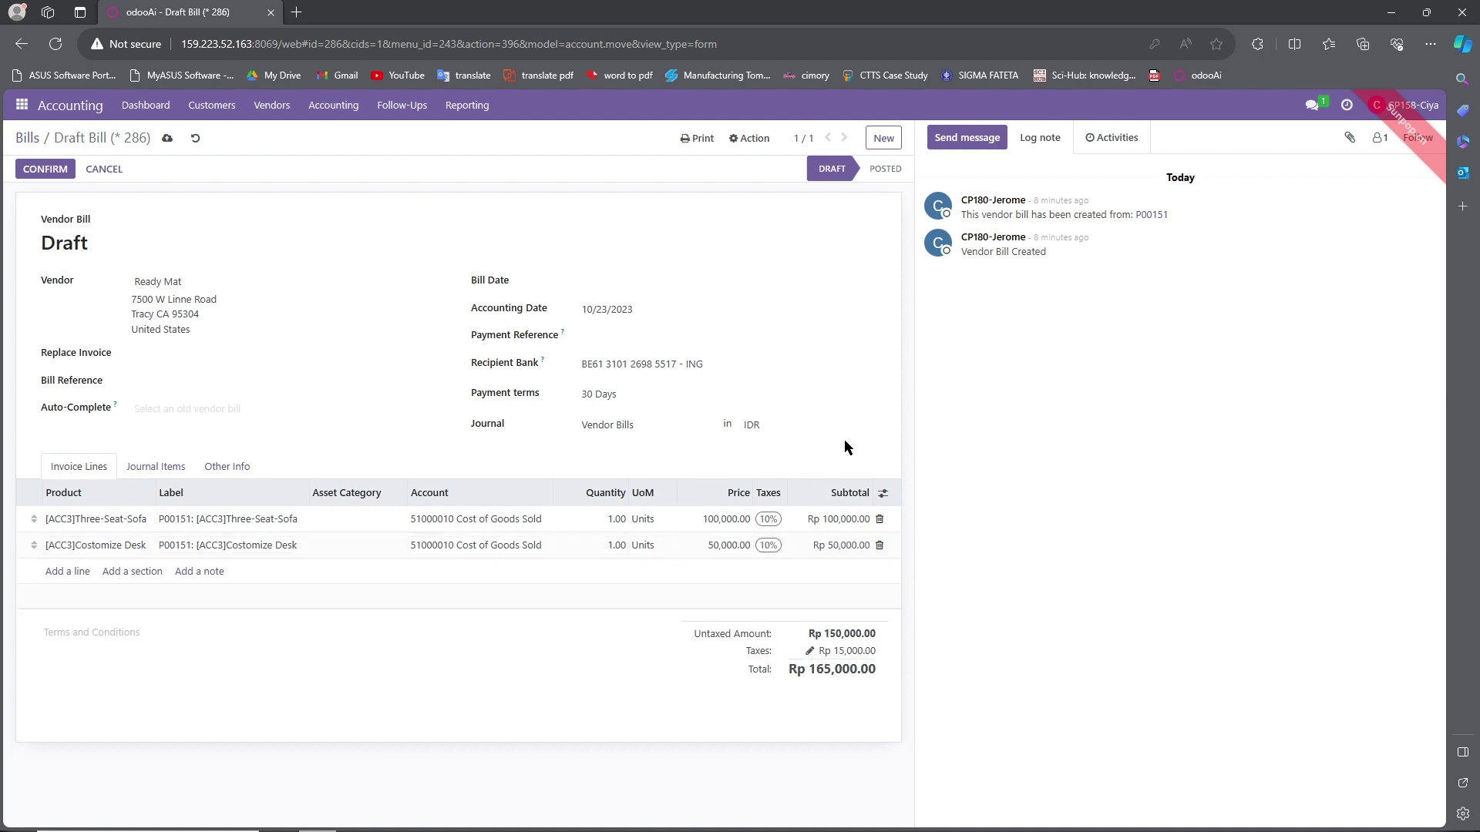
Set the bill date to 10/23/2023 and save the draft bill.
click(582, 285)
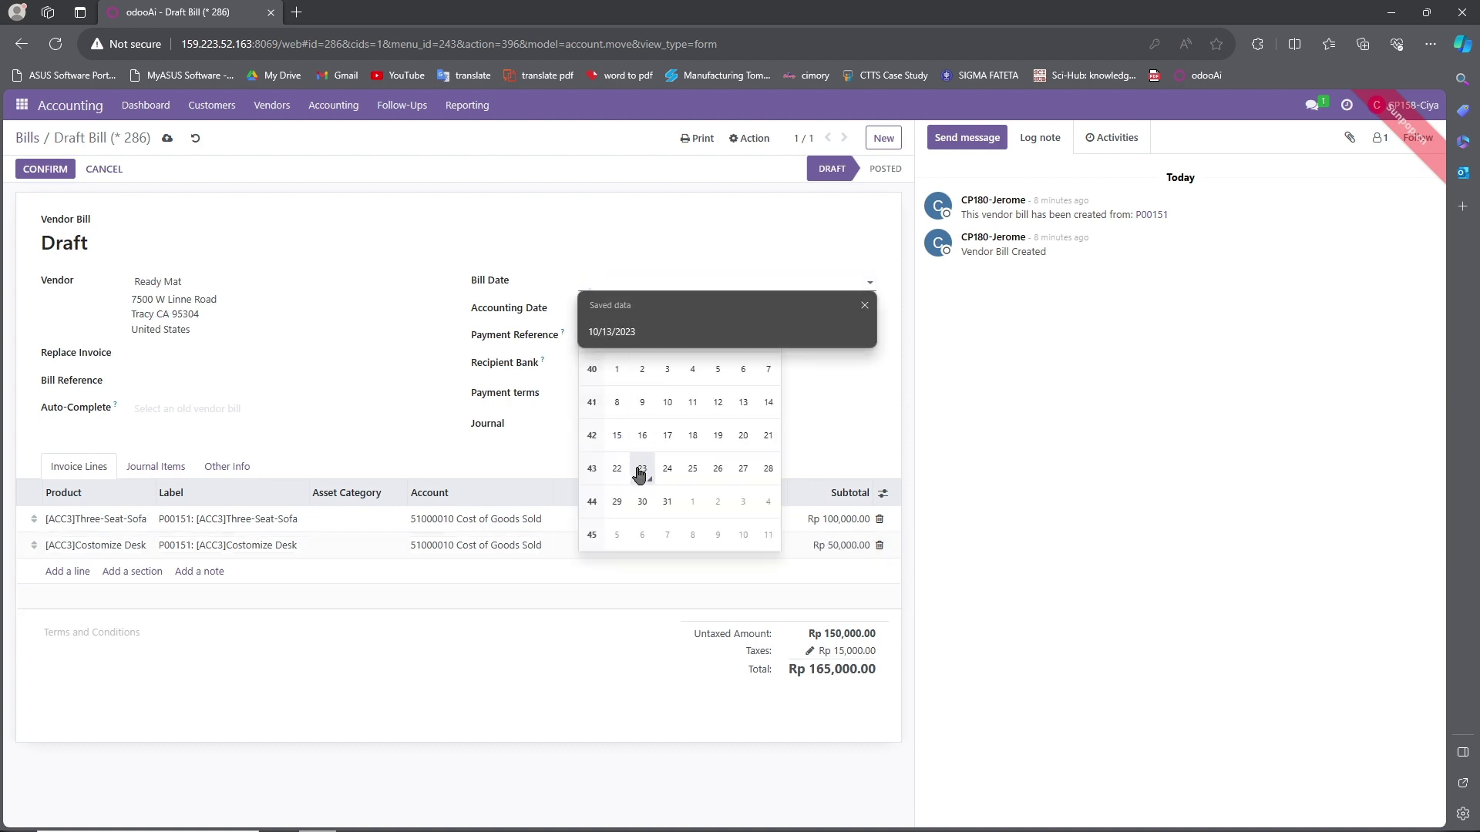
click(642, 468)
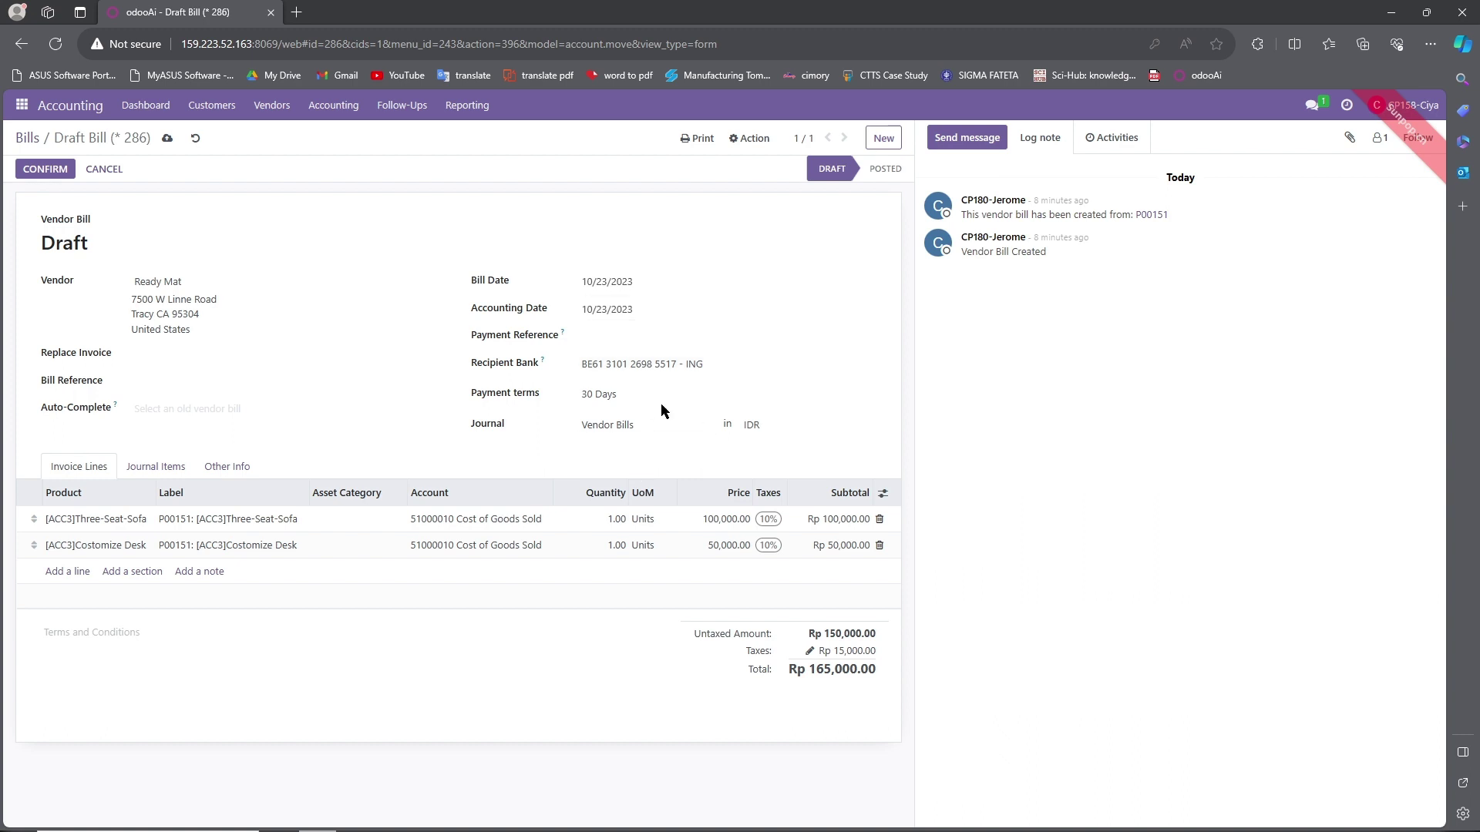
click(606, 343)
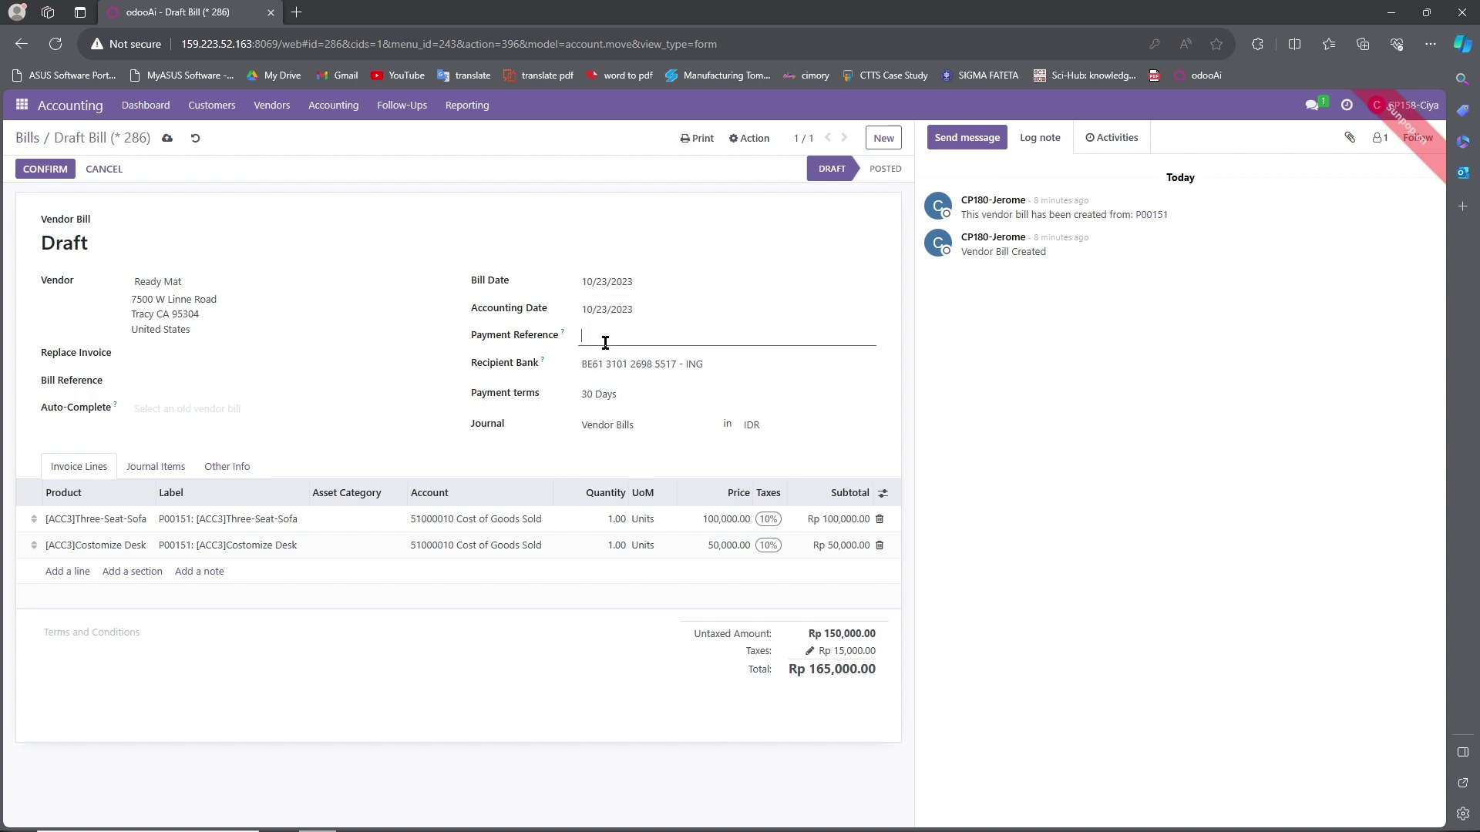
click(319, 445)
click(168, 140)
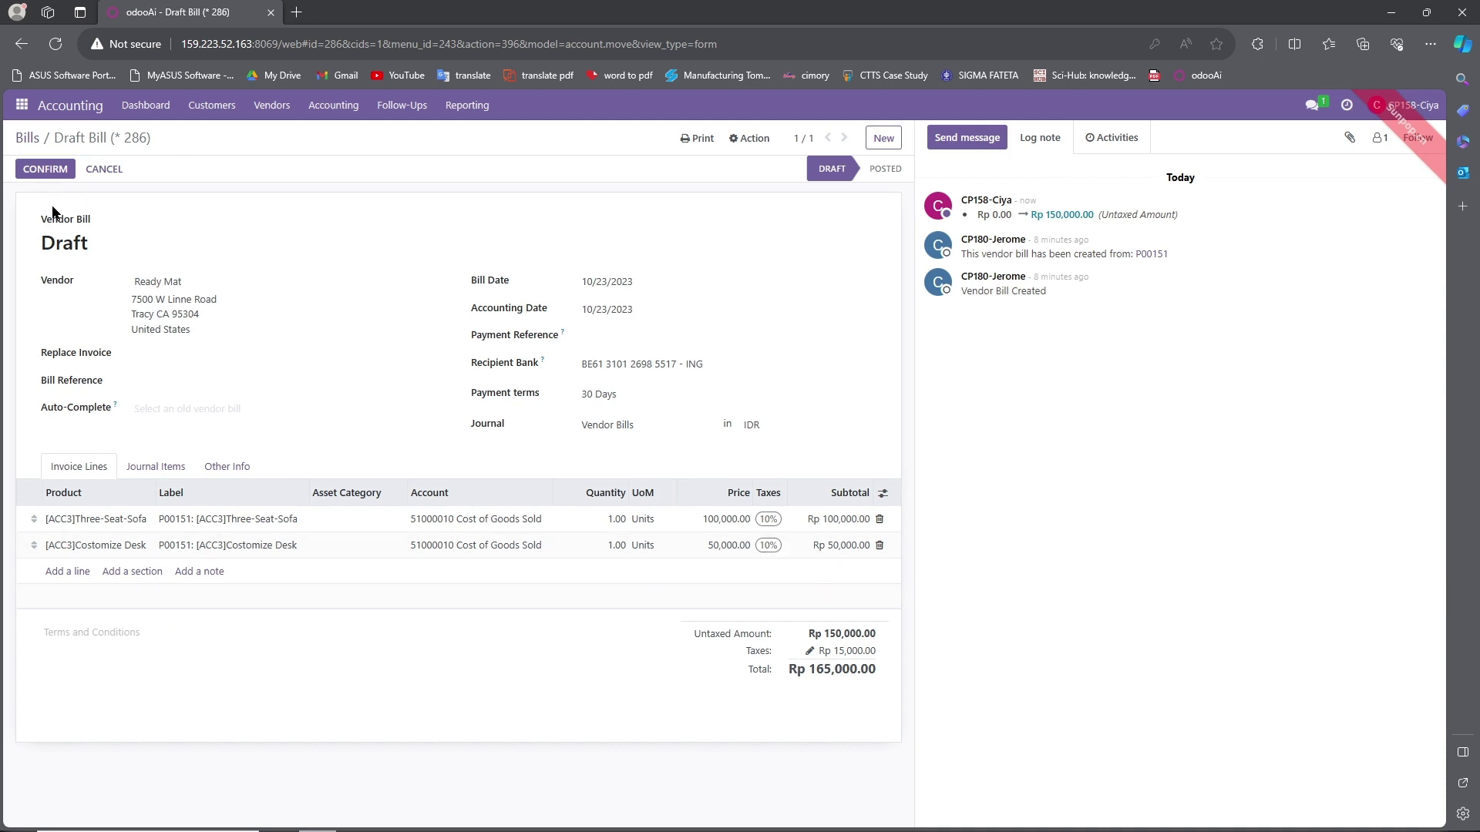
Confirm the Ready Mat bill so it posts as BILL/2023/10/0042.
click(45, 170)
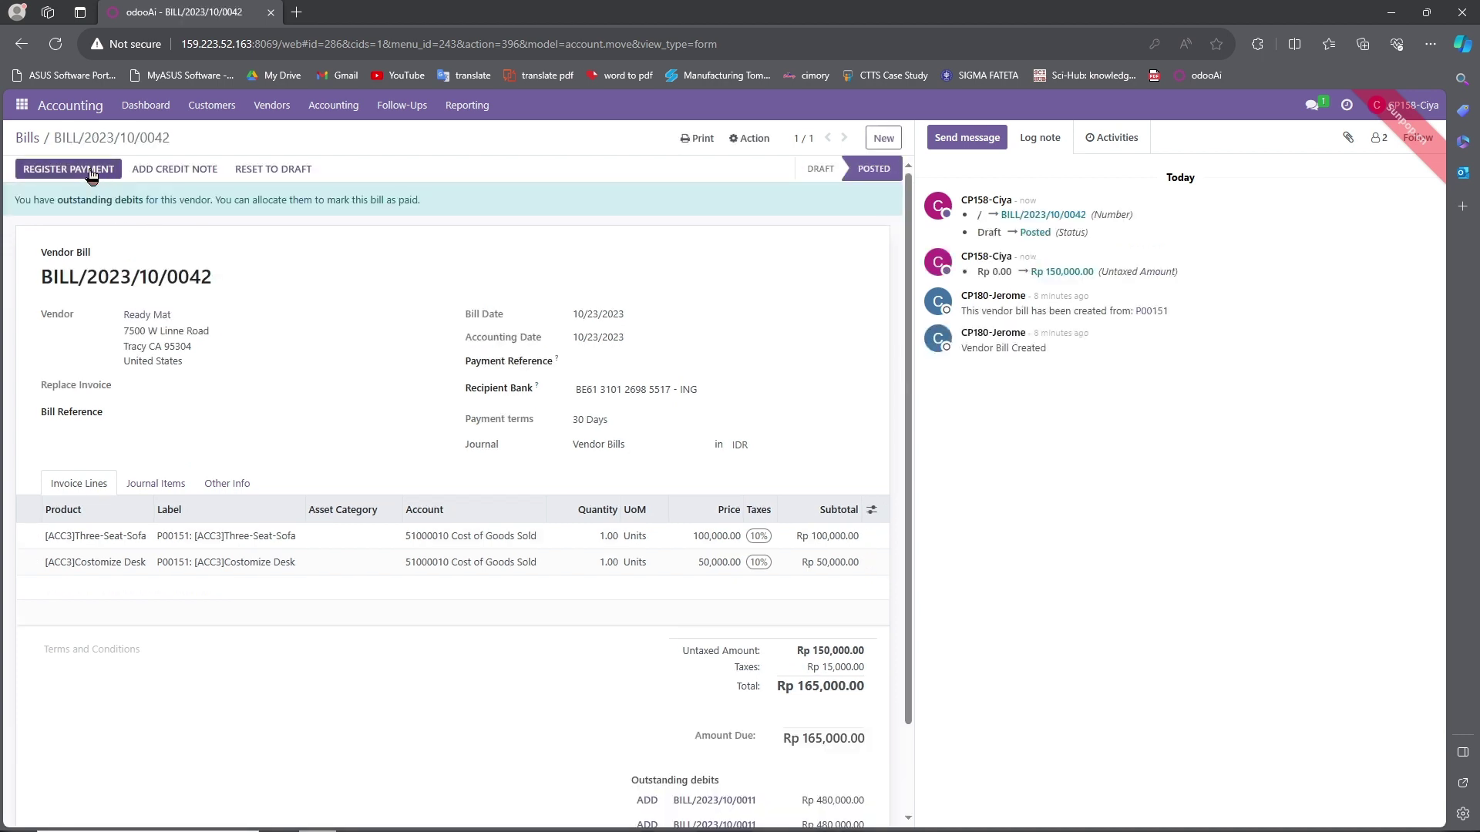
scroll(402, 625, down, 2)
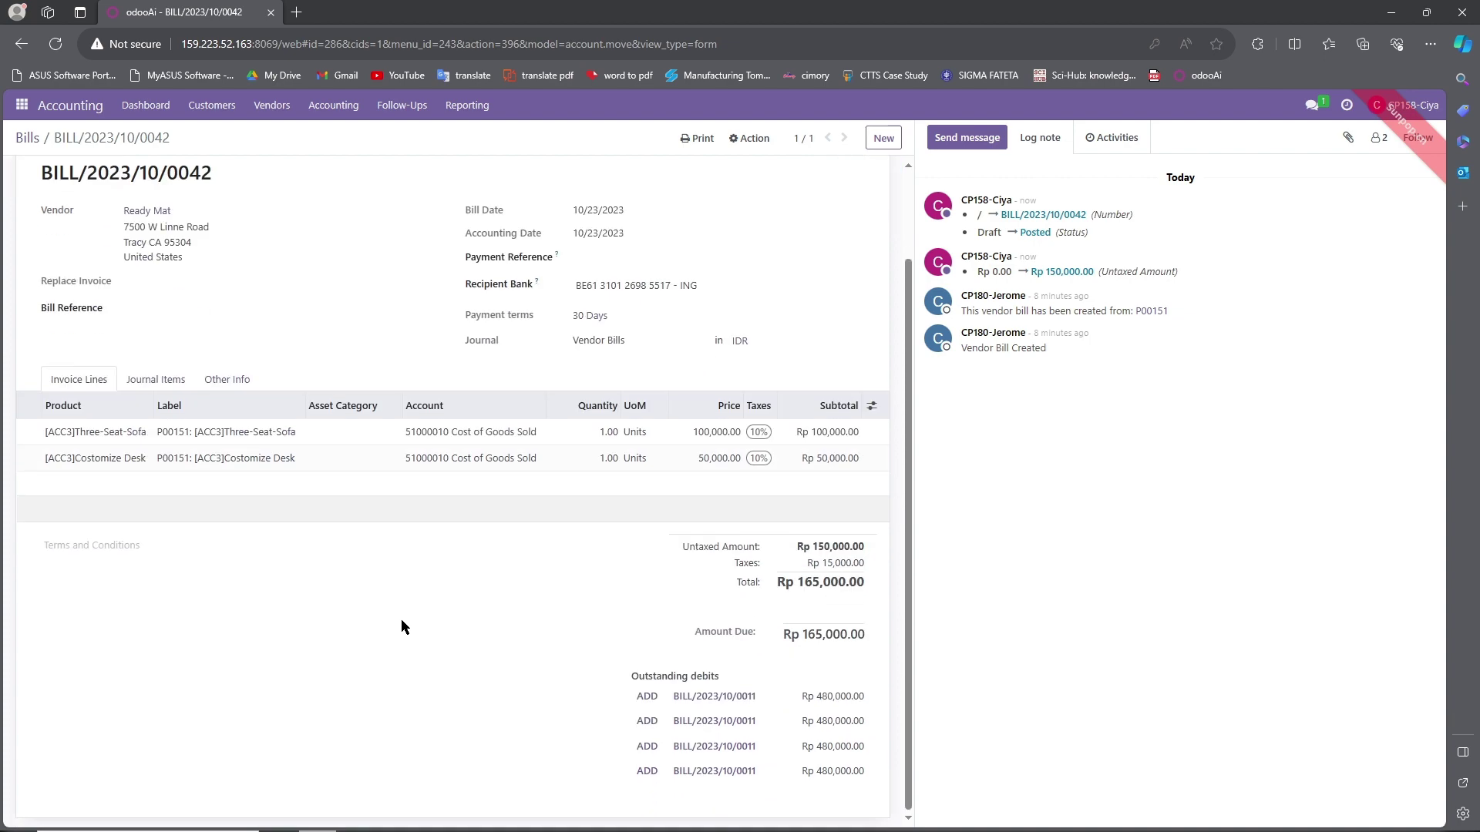
scroll(402, 626, up, 2)
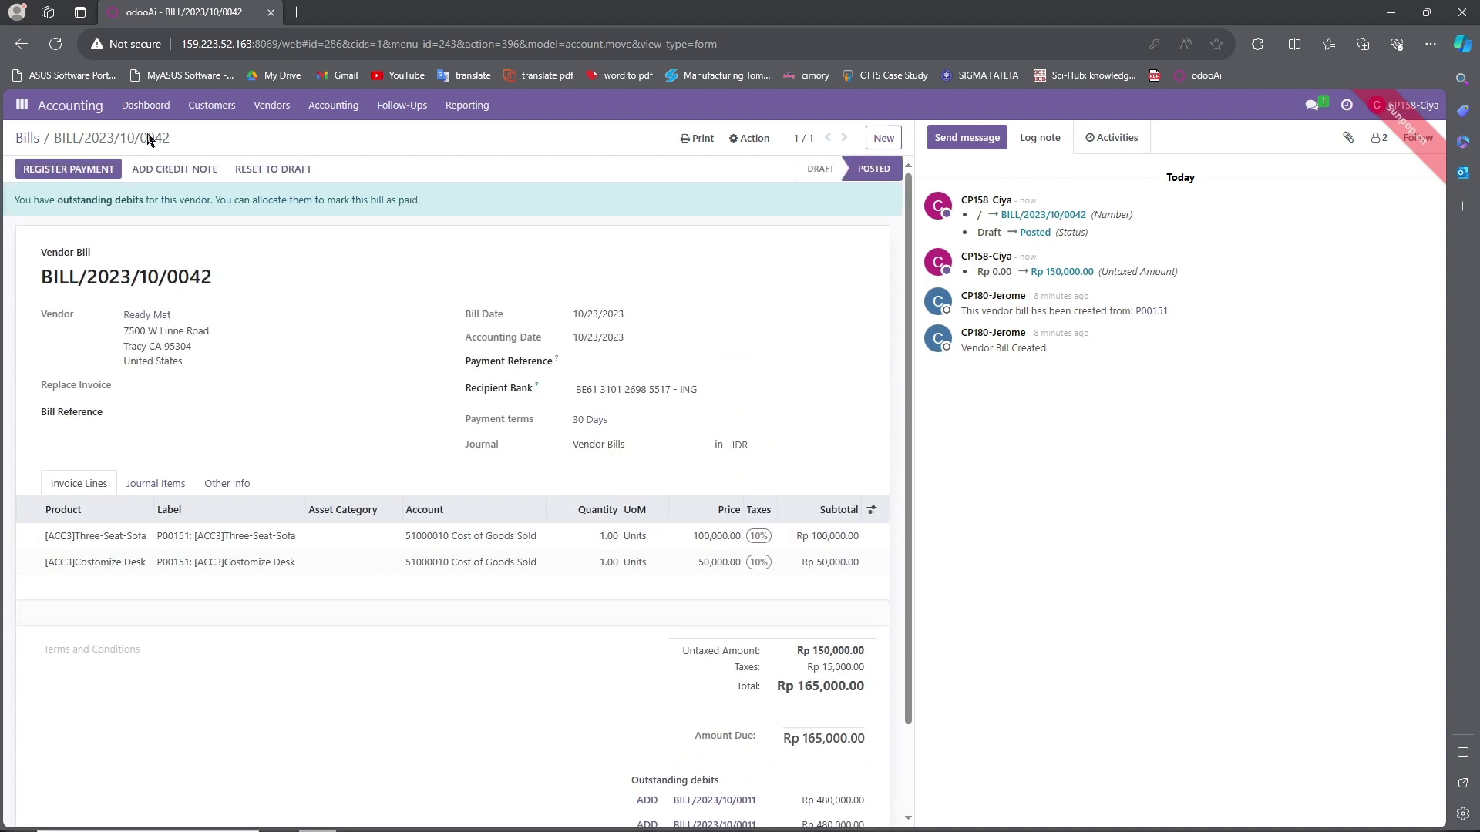
Start registering the payment and copy the BZI bank account line from the Google Docs report.
click(89, 170)
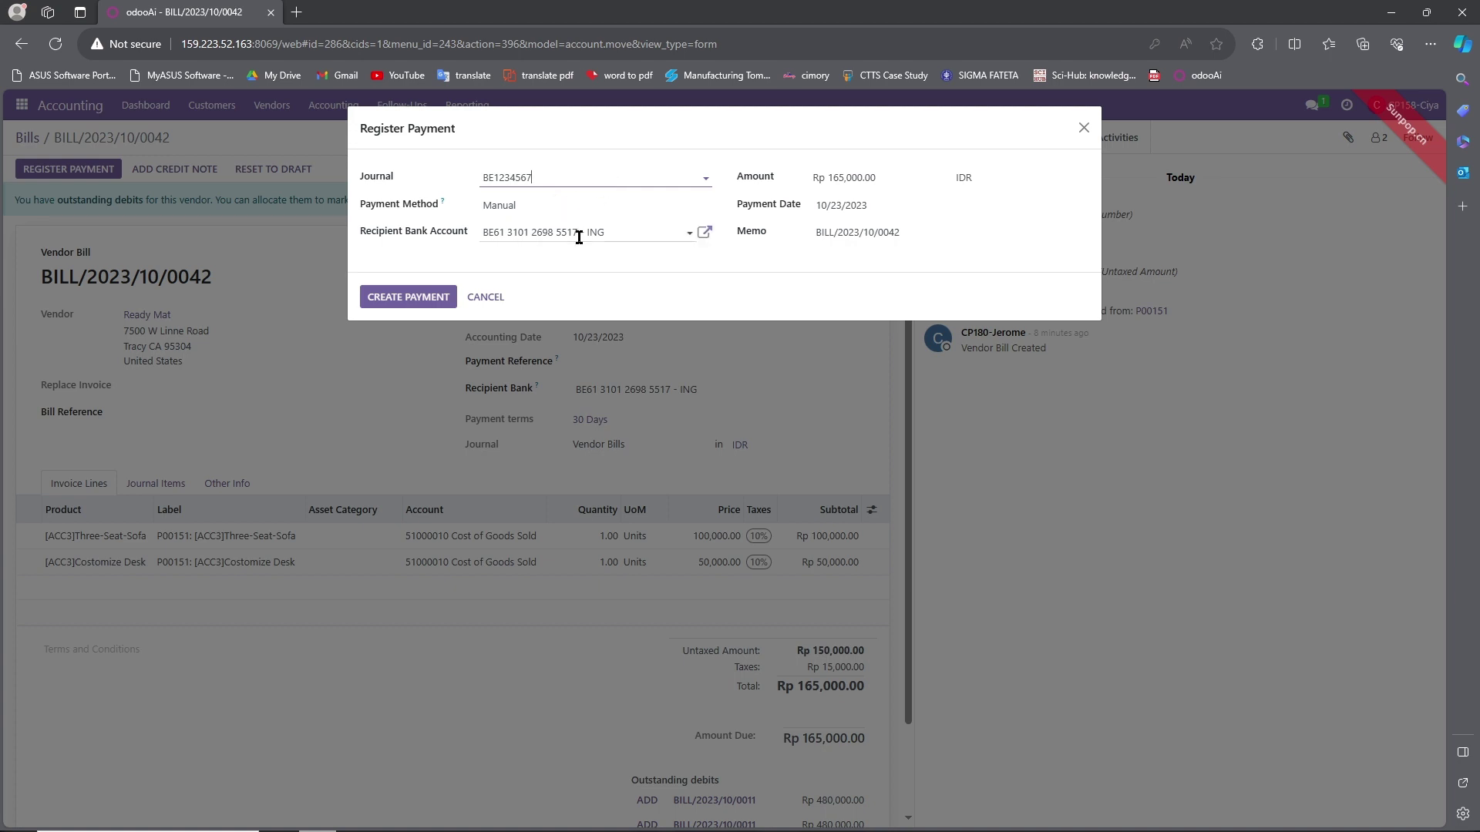
click(626, 234)
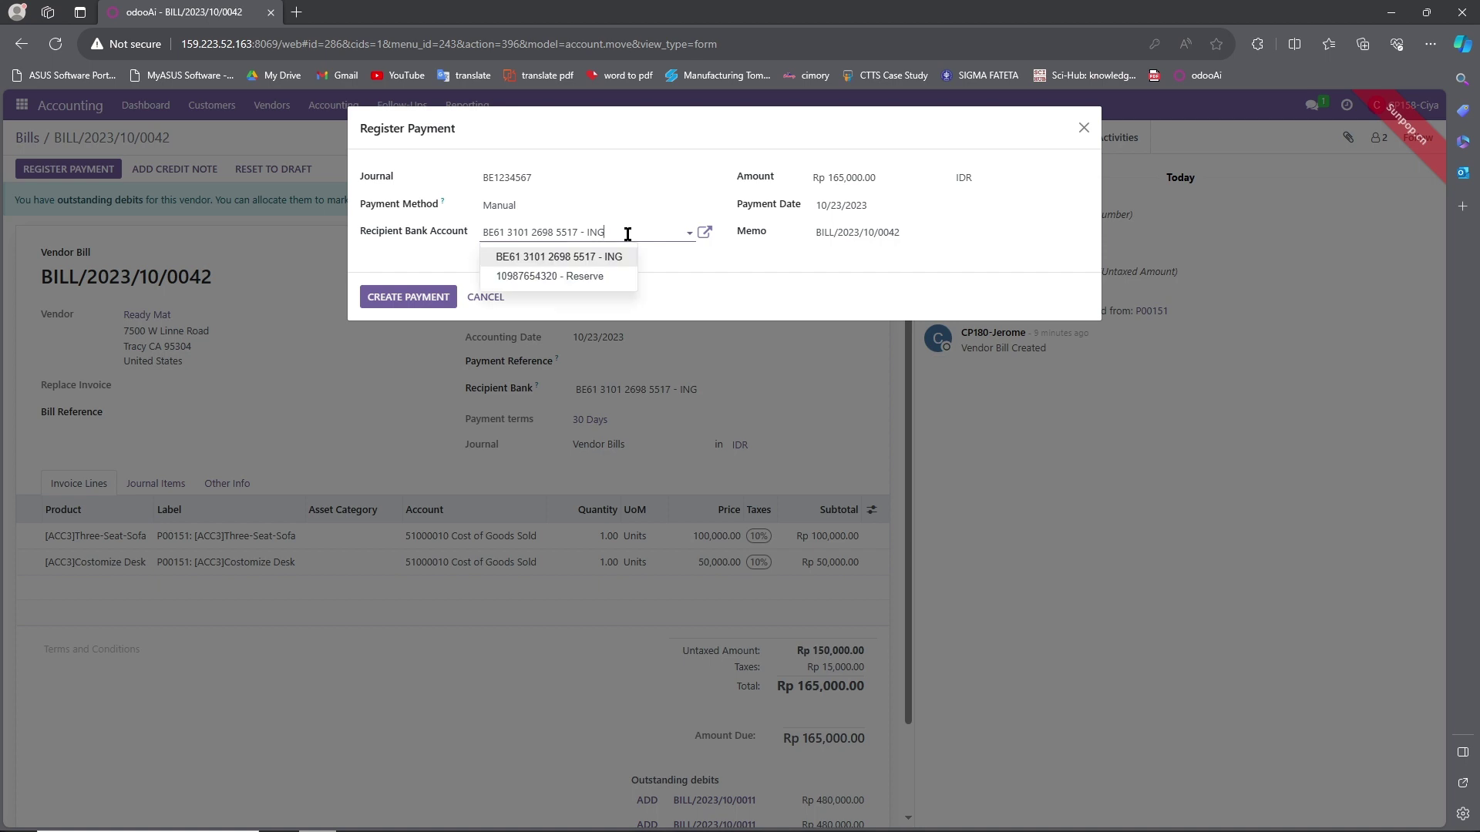
click(628, 233)
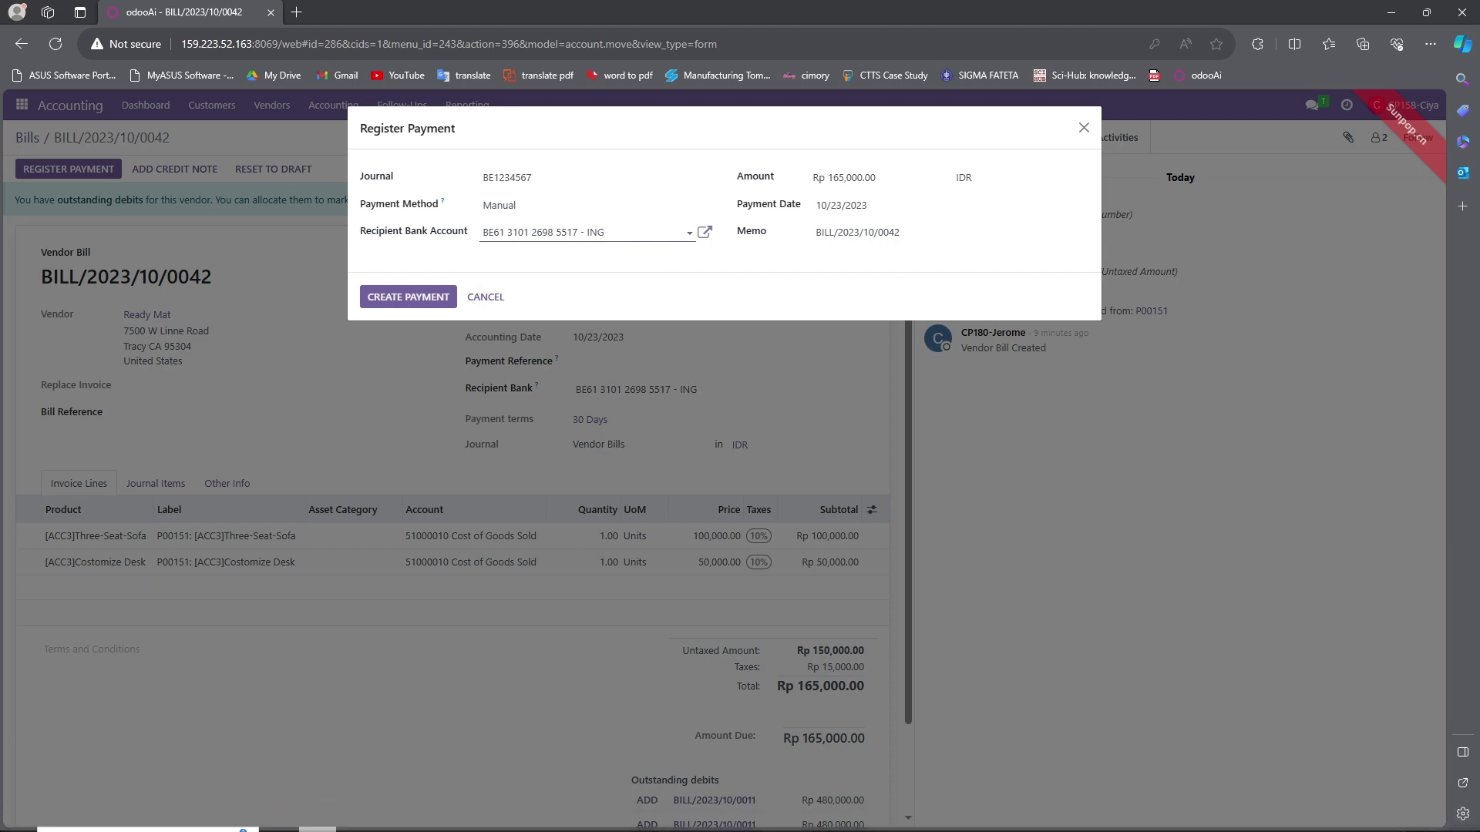
click(394, 817)
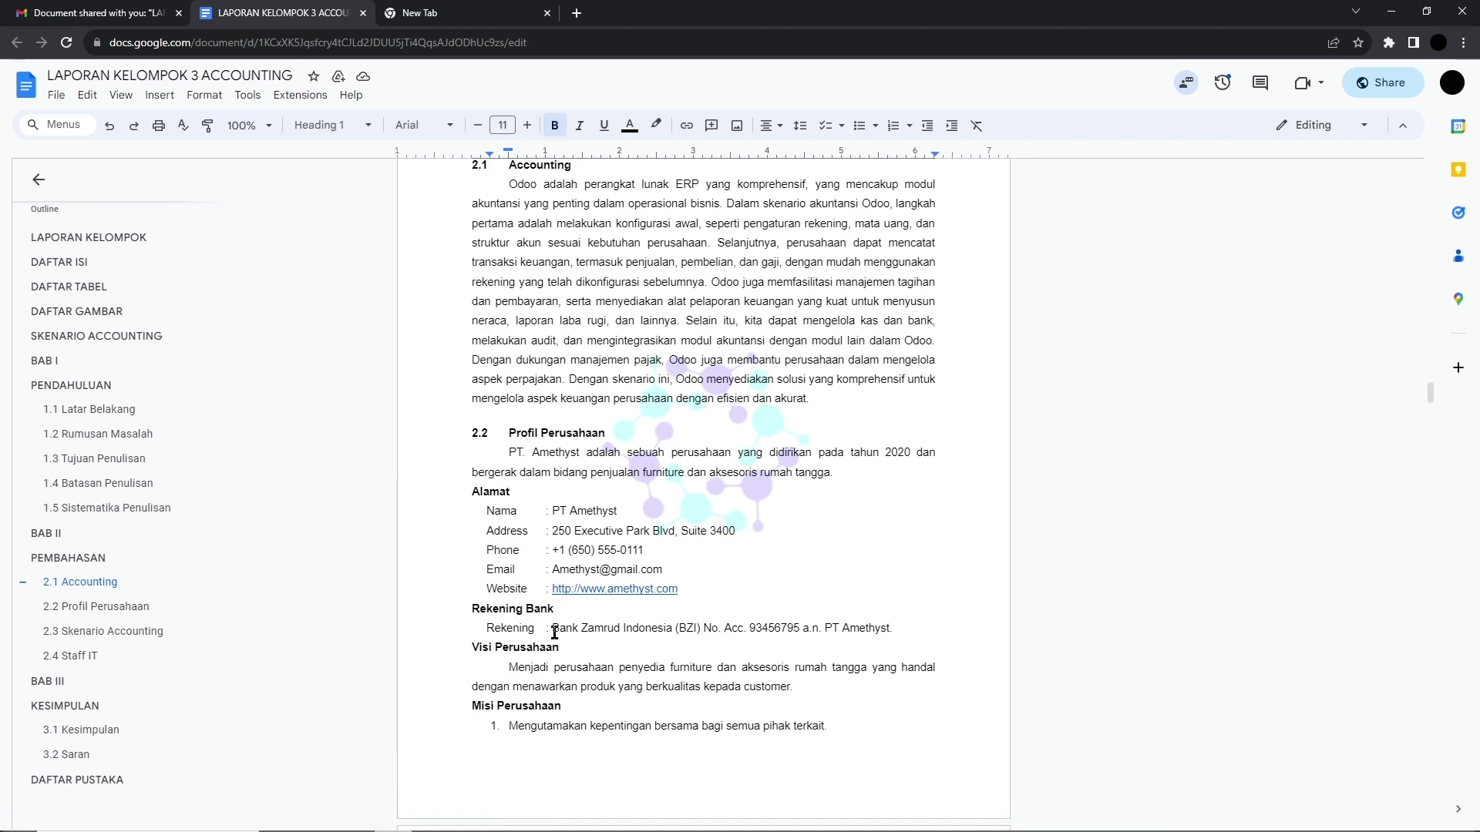
drag(553, 629, 900, 634)
key(ctrl+c)
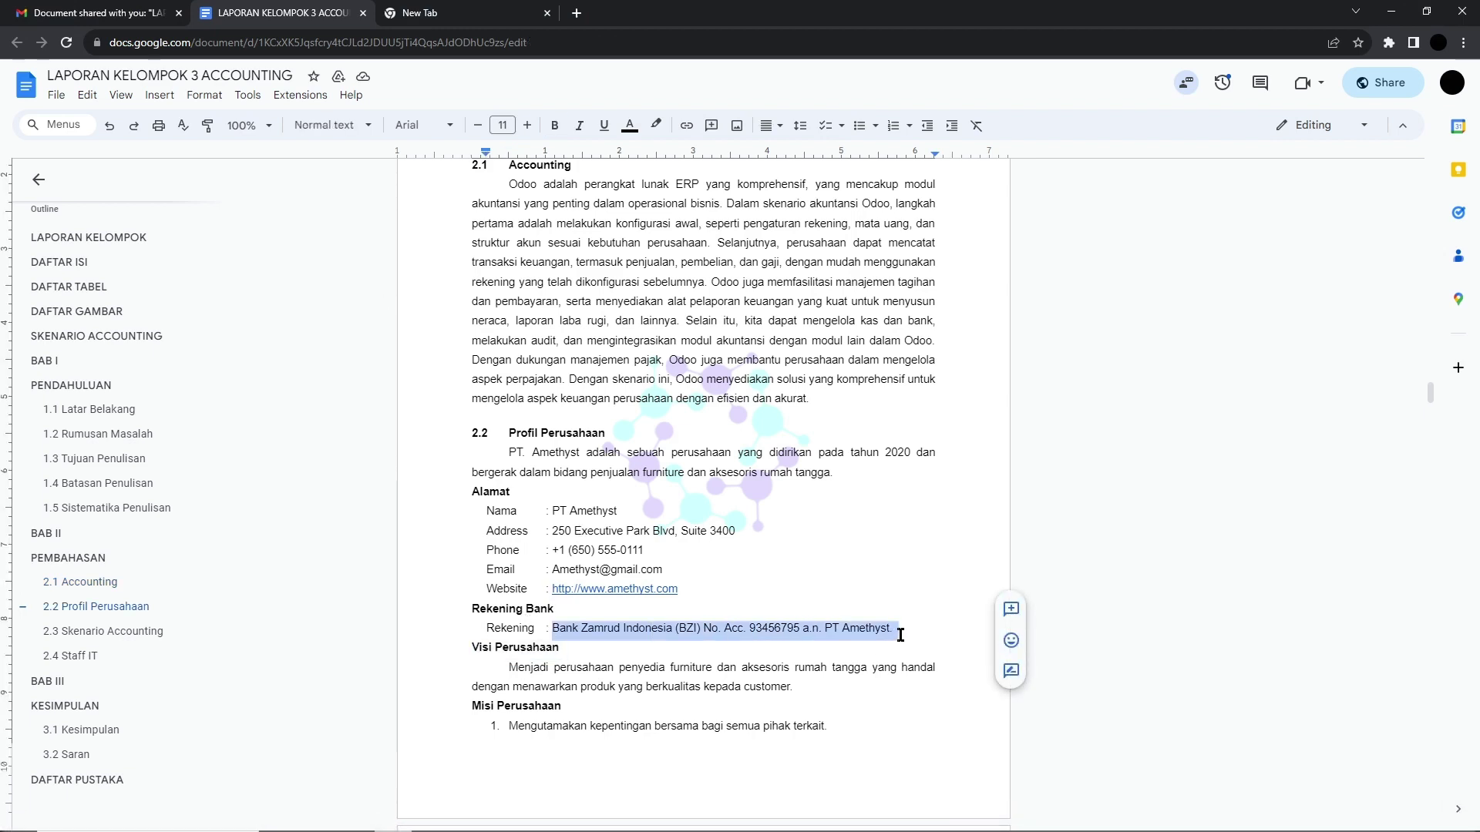
mouse_move(135, 802)
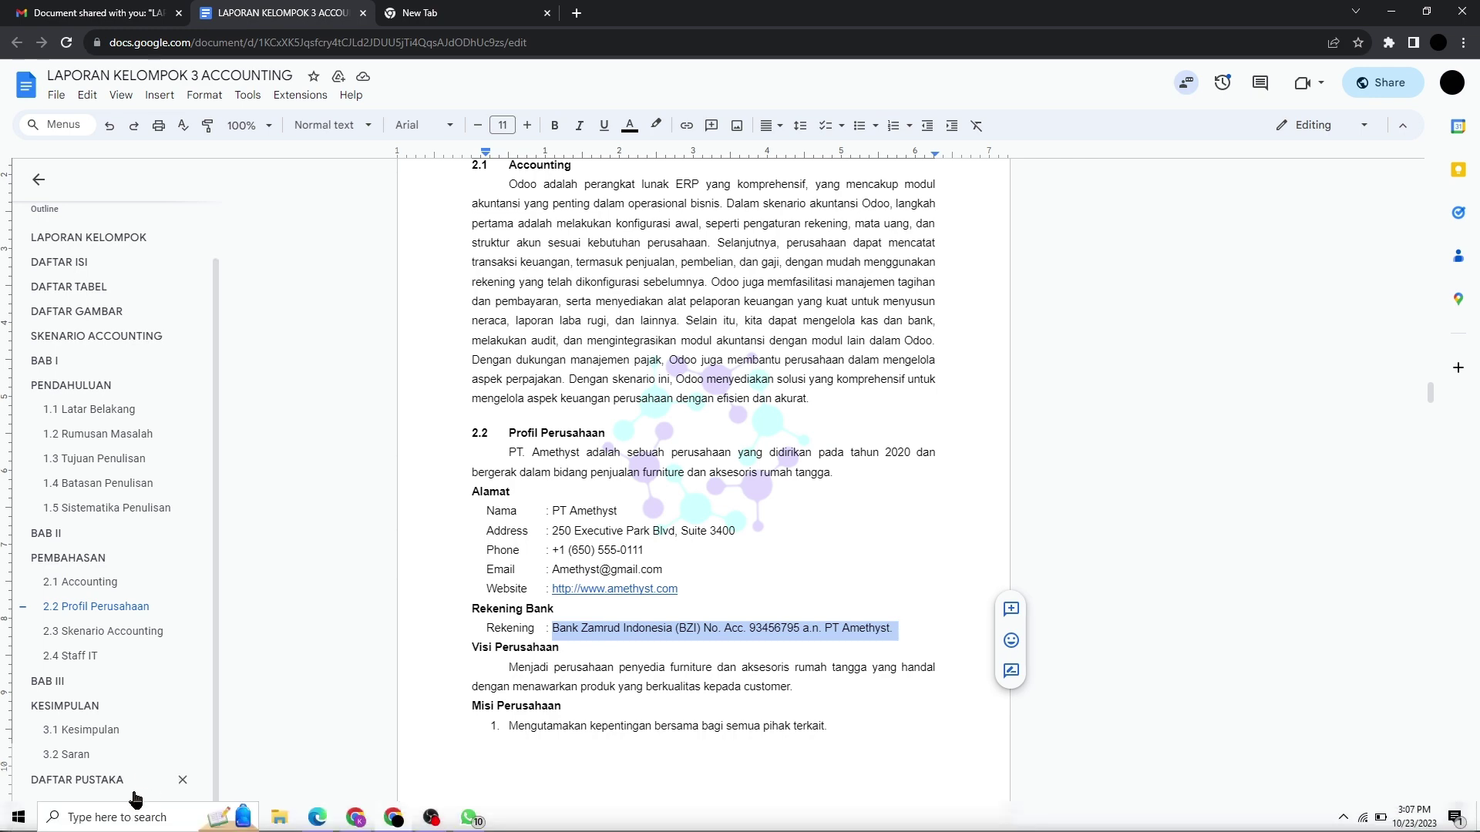
click(426, 820)
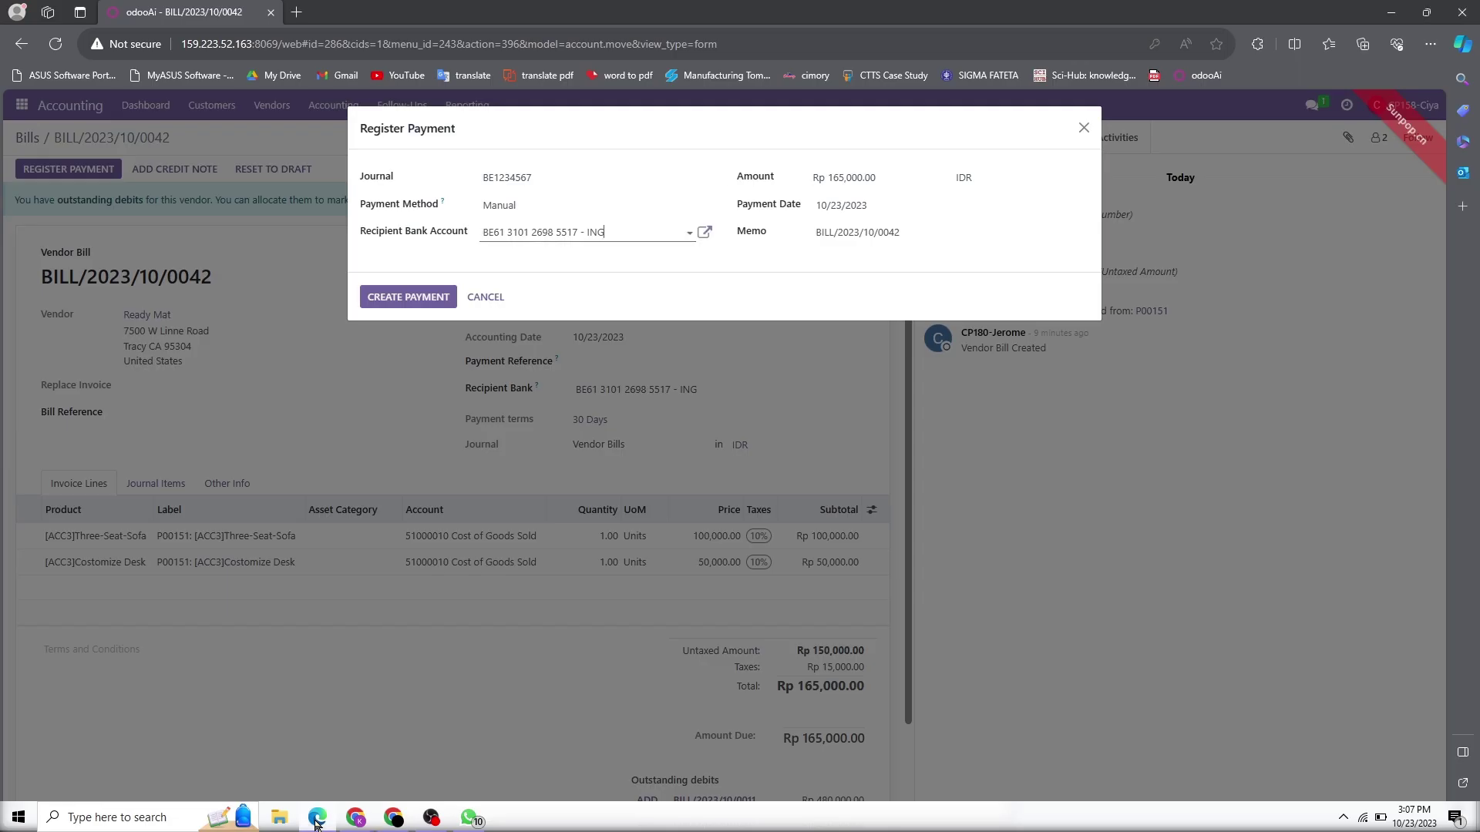
click(517, 184)
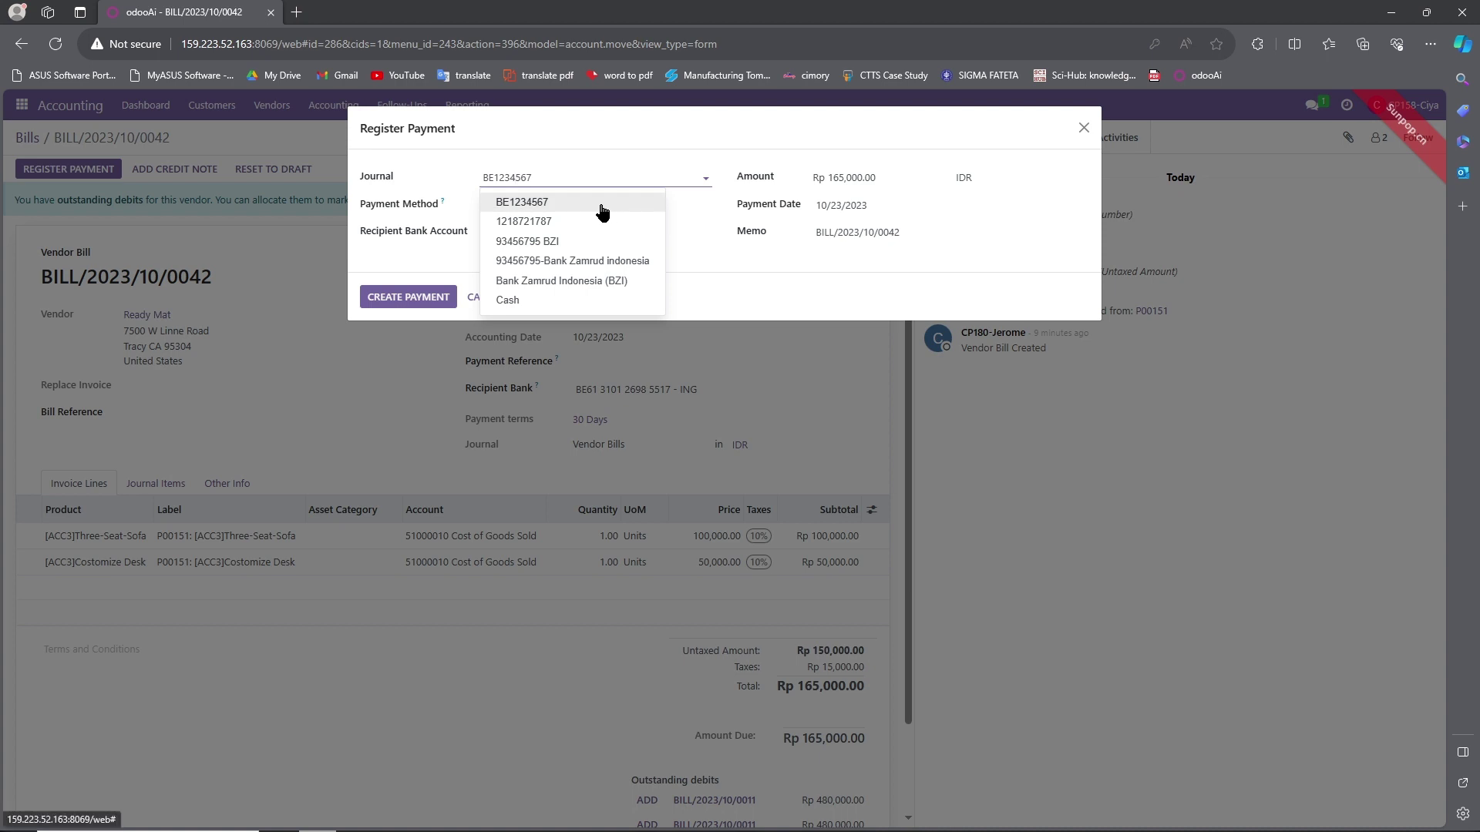
click(605, 264)
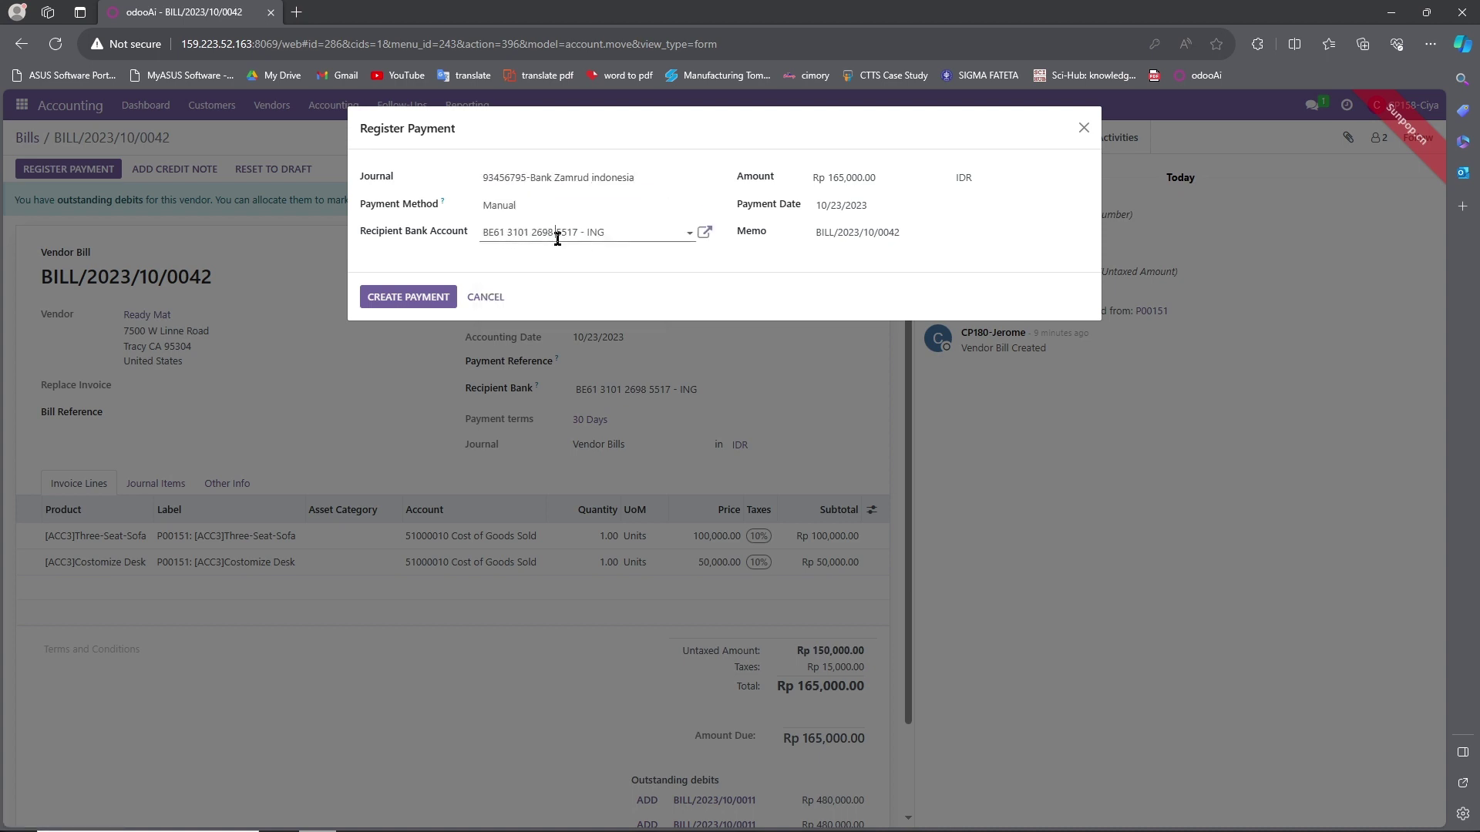
click(557, 235)
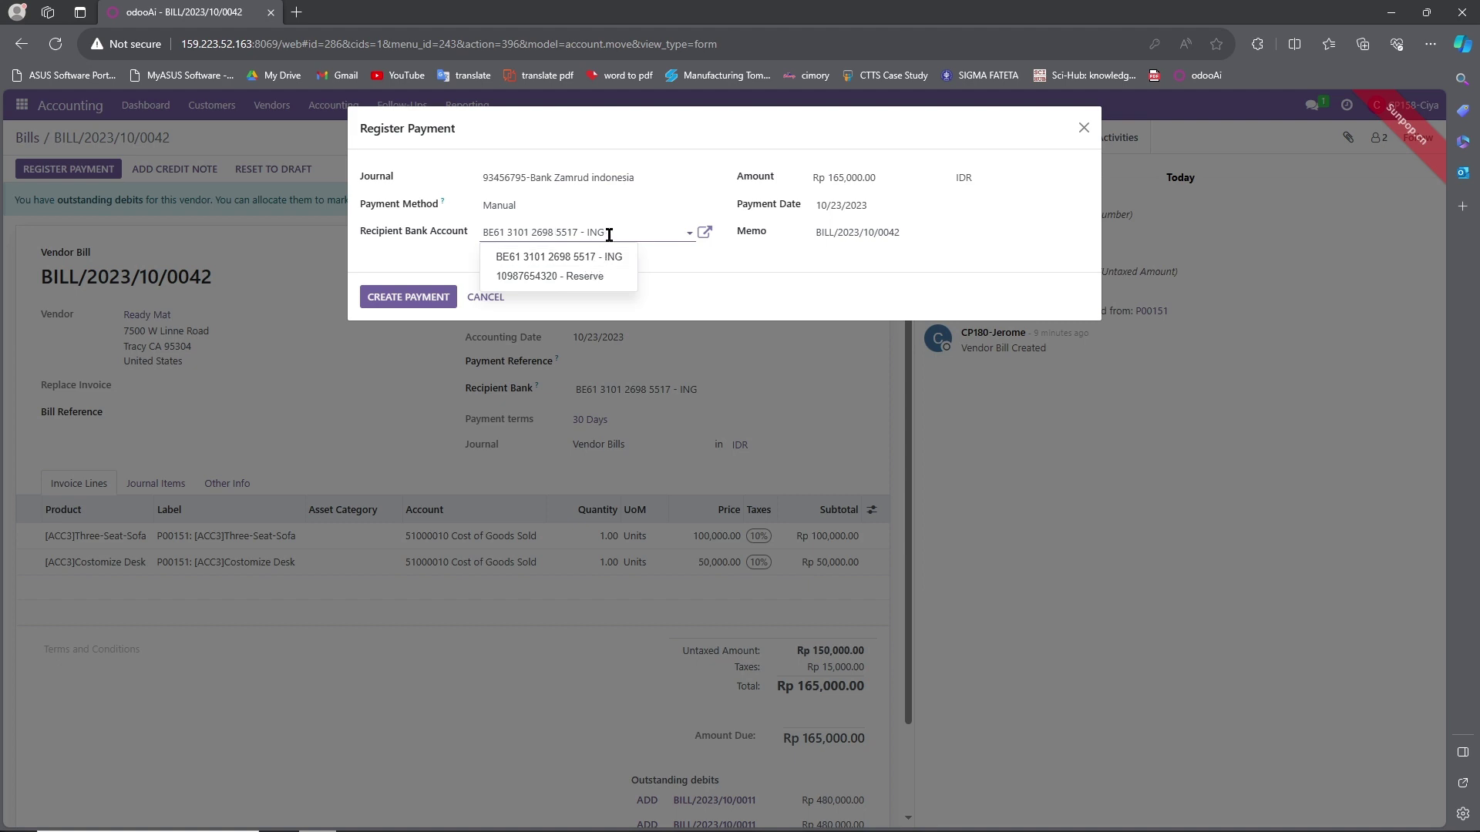
drag(608, 233, 454, 239)
key(ctrl+v)
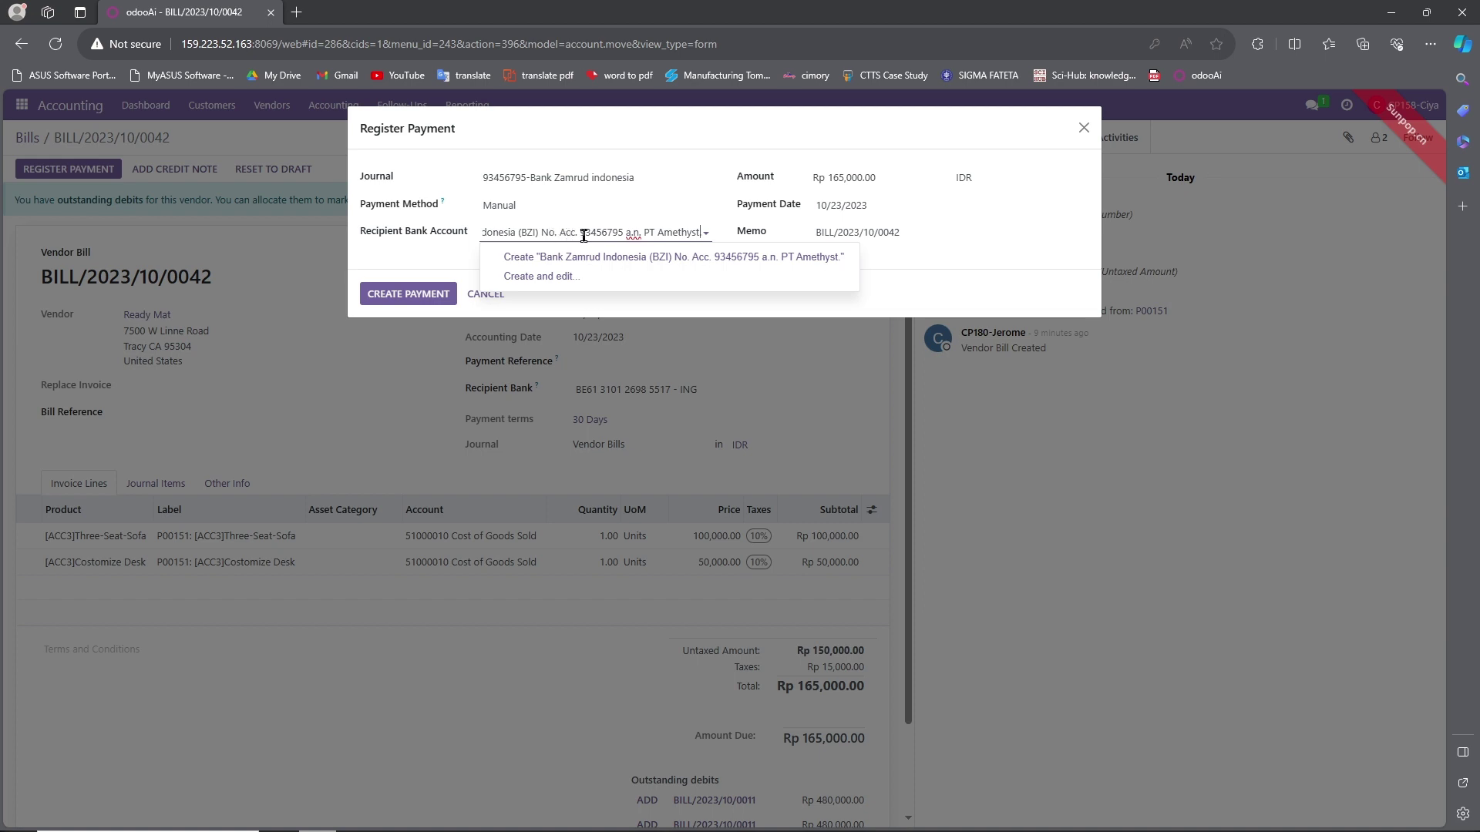
drag(578, 234, 546, 234)
key(BackSpace)
key(Delete)
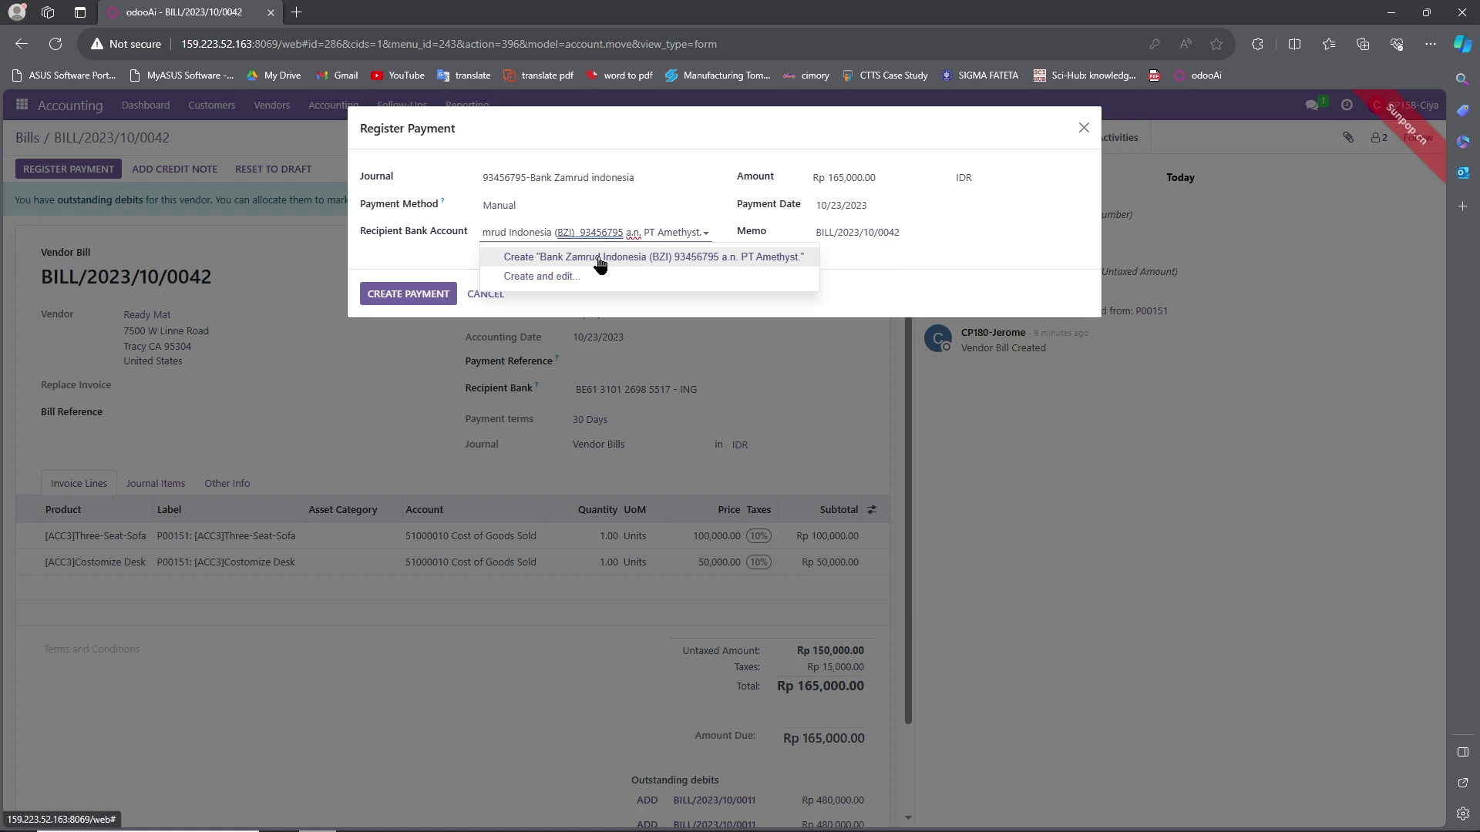
click(600, 264)
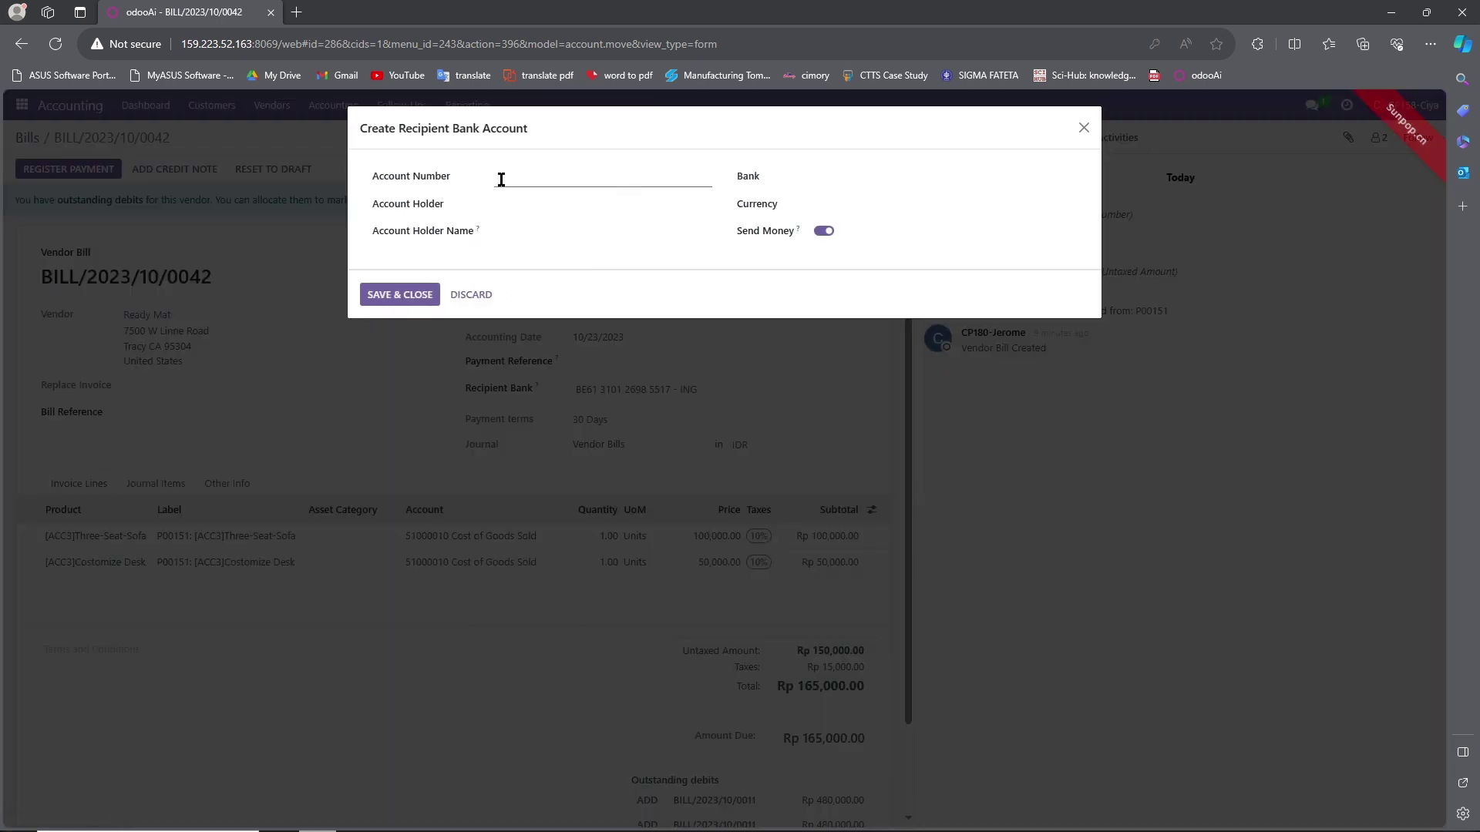
Fill the Account Number with only the BZI account number, trimming bank and holder text.
click(430, 294)
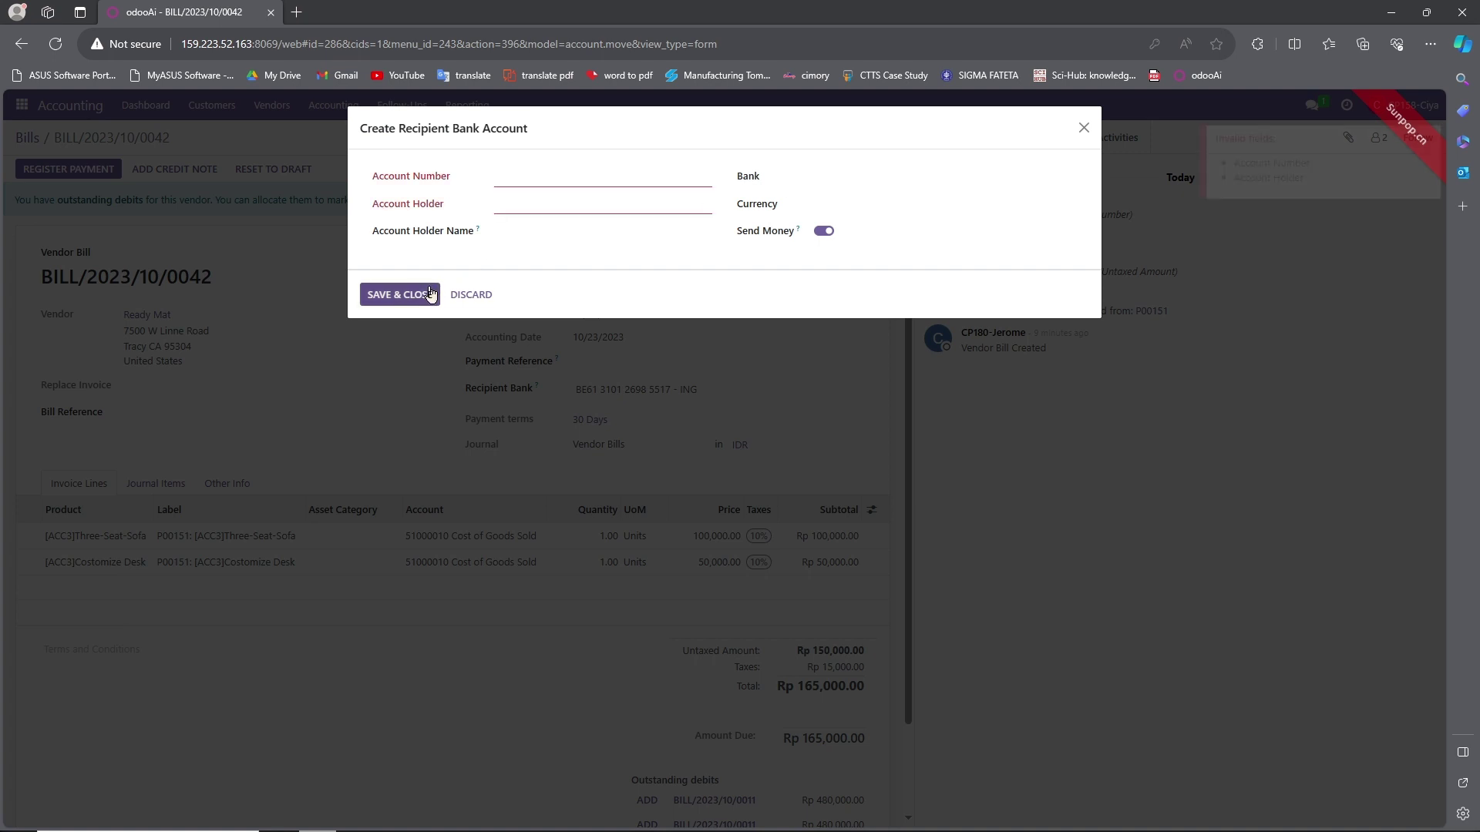
click(532, 172)
key(ctrl+v)
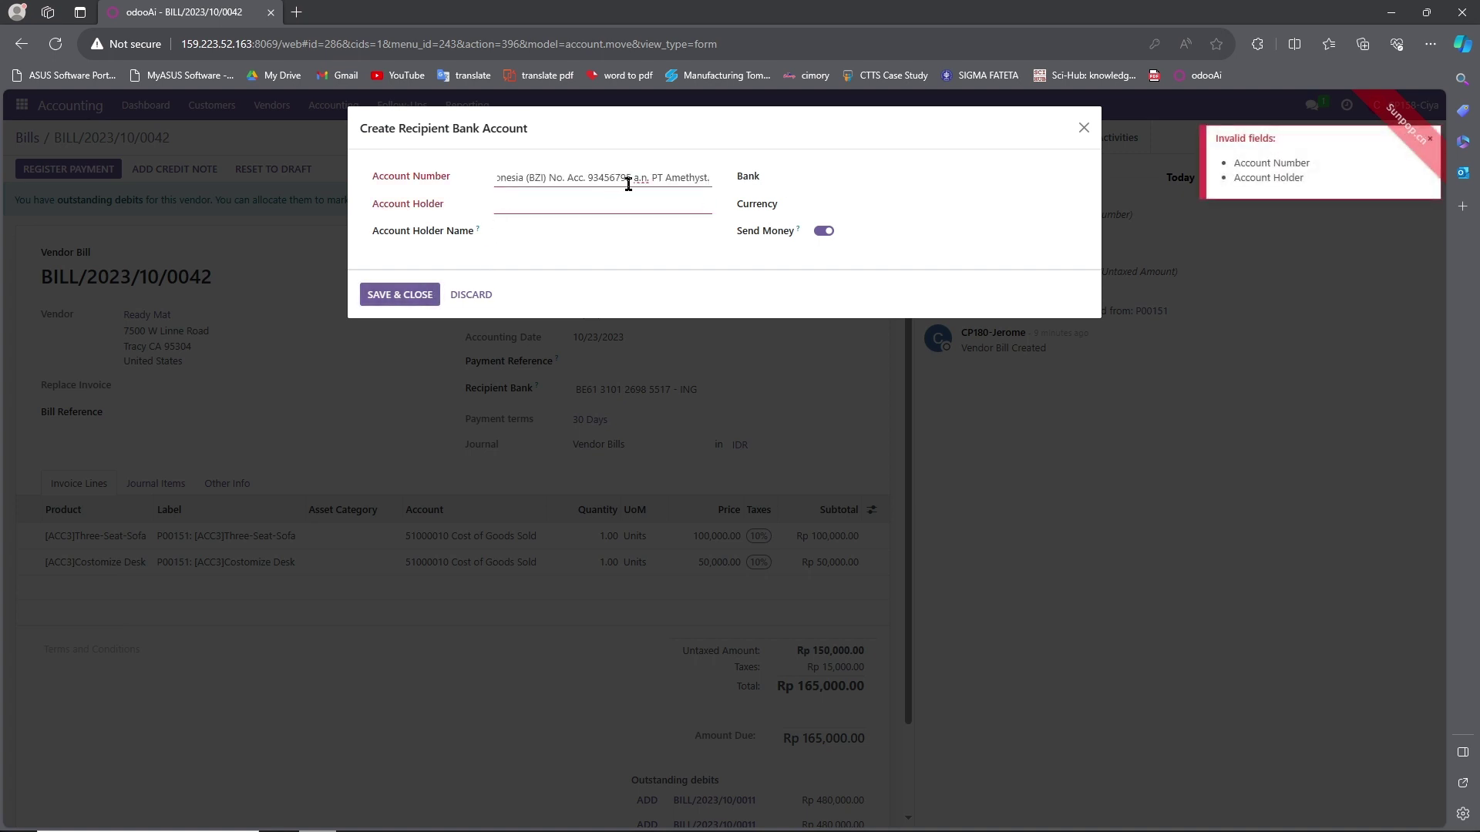
drag(654, 181, 459, 176)
click(629, 181)
key(BackSpace)
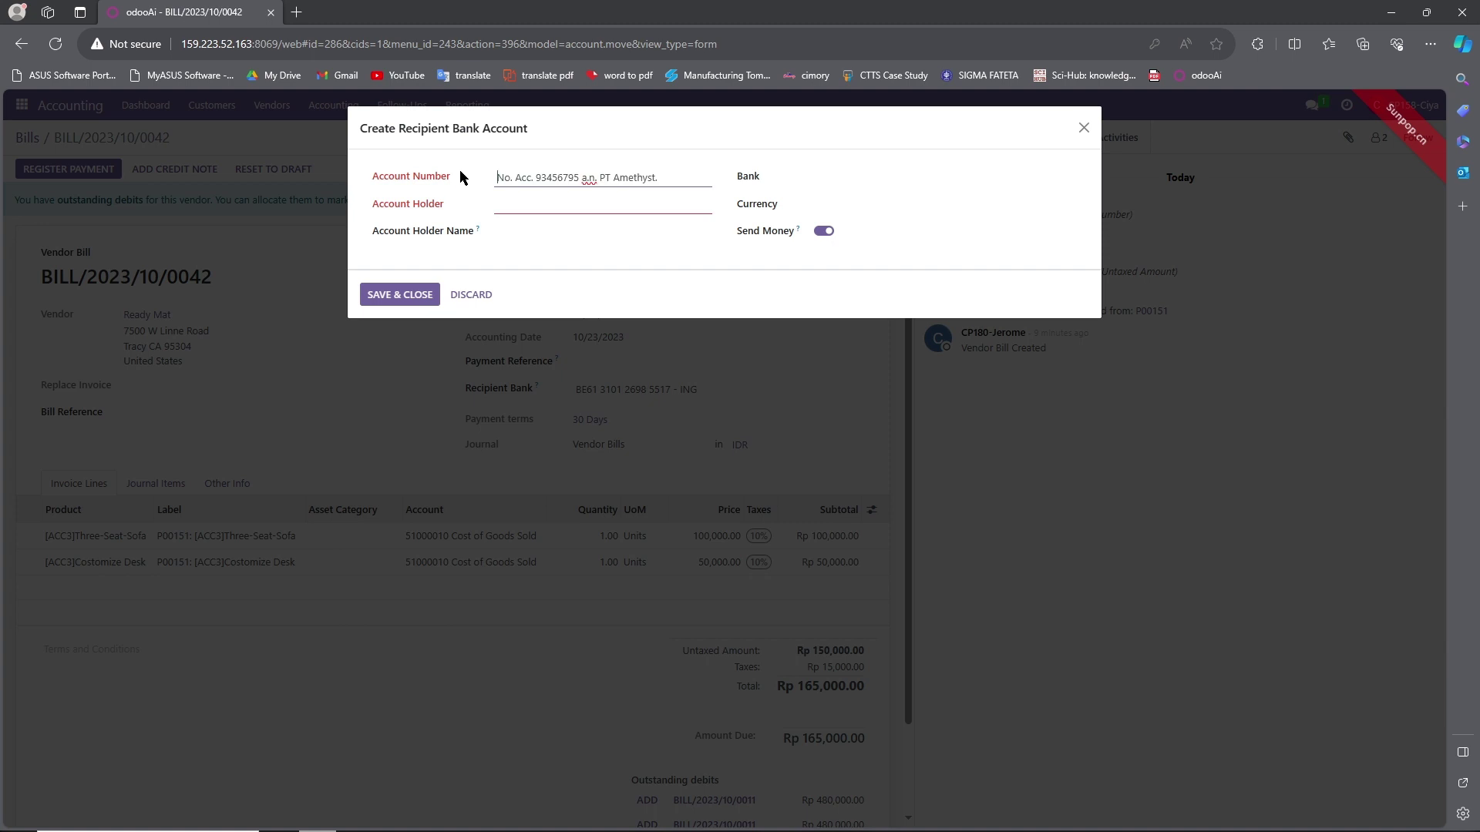
drag(579, 178, 709, 174)
key(BackSpace)
Set Admin Inventory-11 as Account Holder and save the new recipient bank account.
click(629, 202)
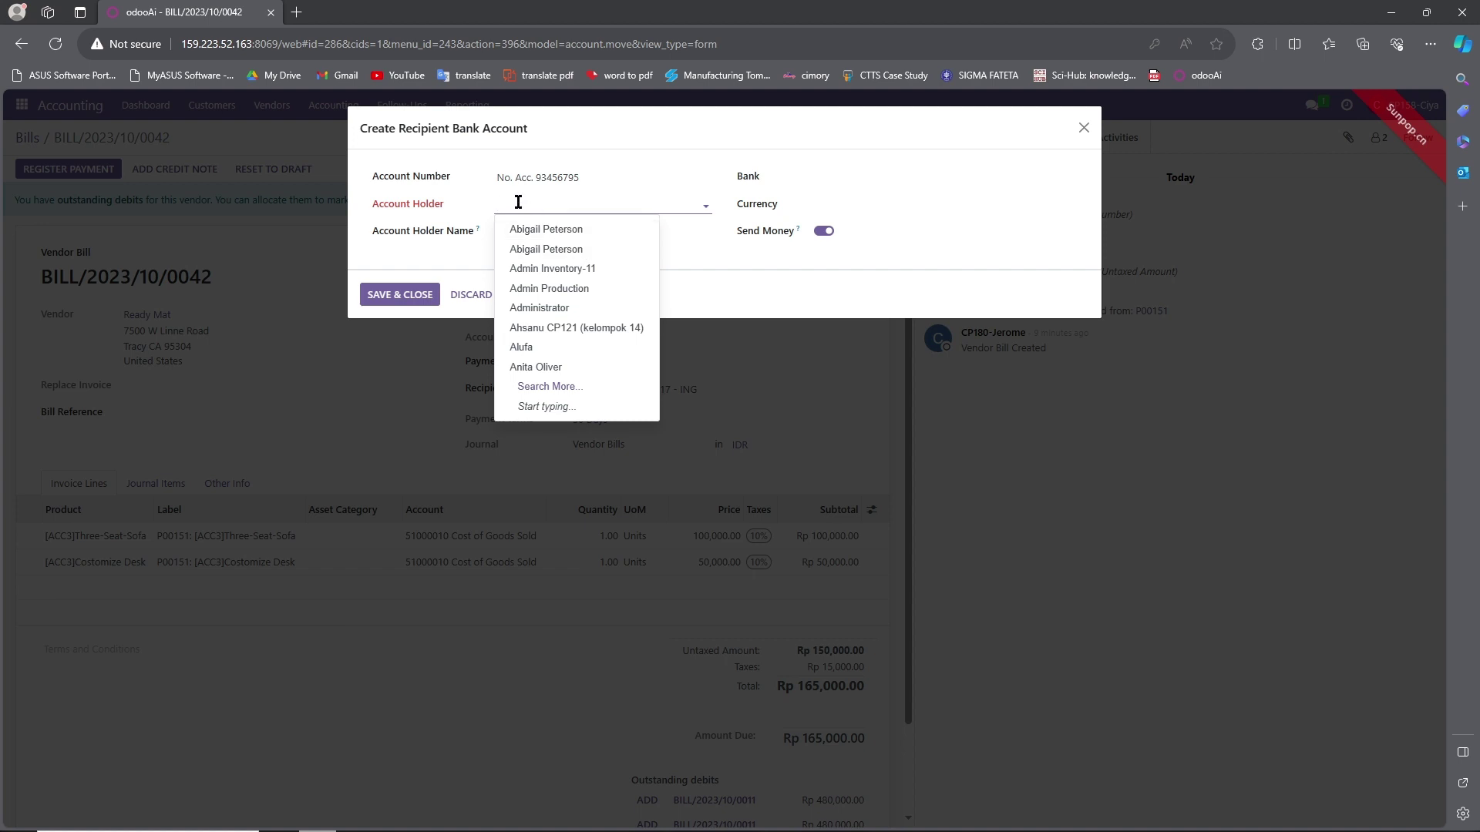
text(admin)
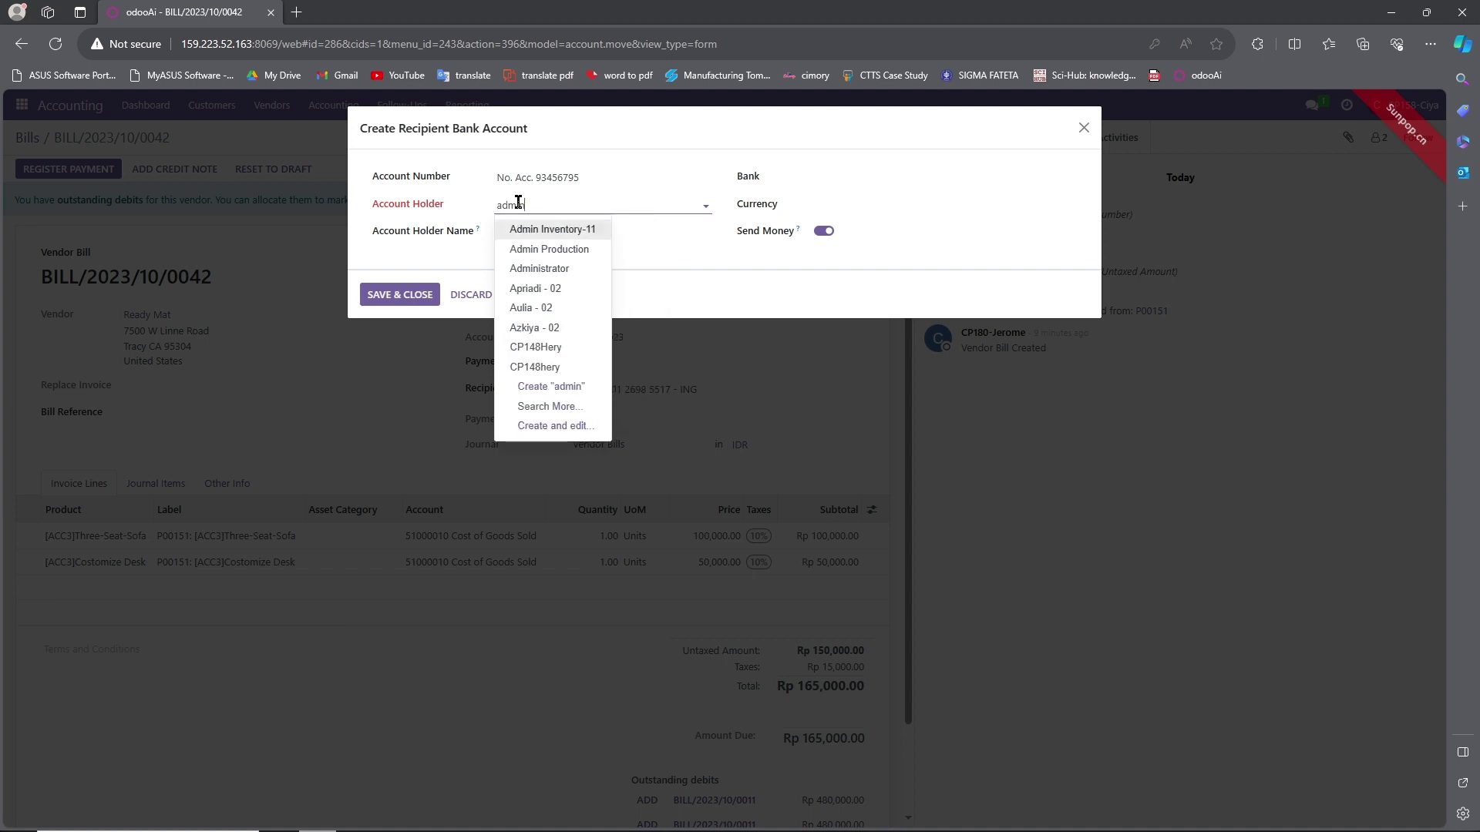
click(414, 299)
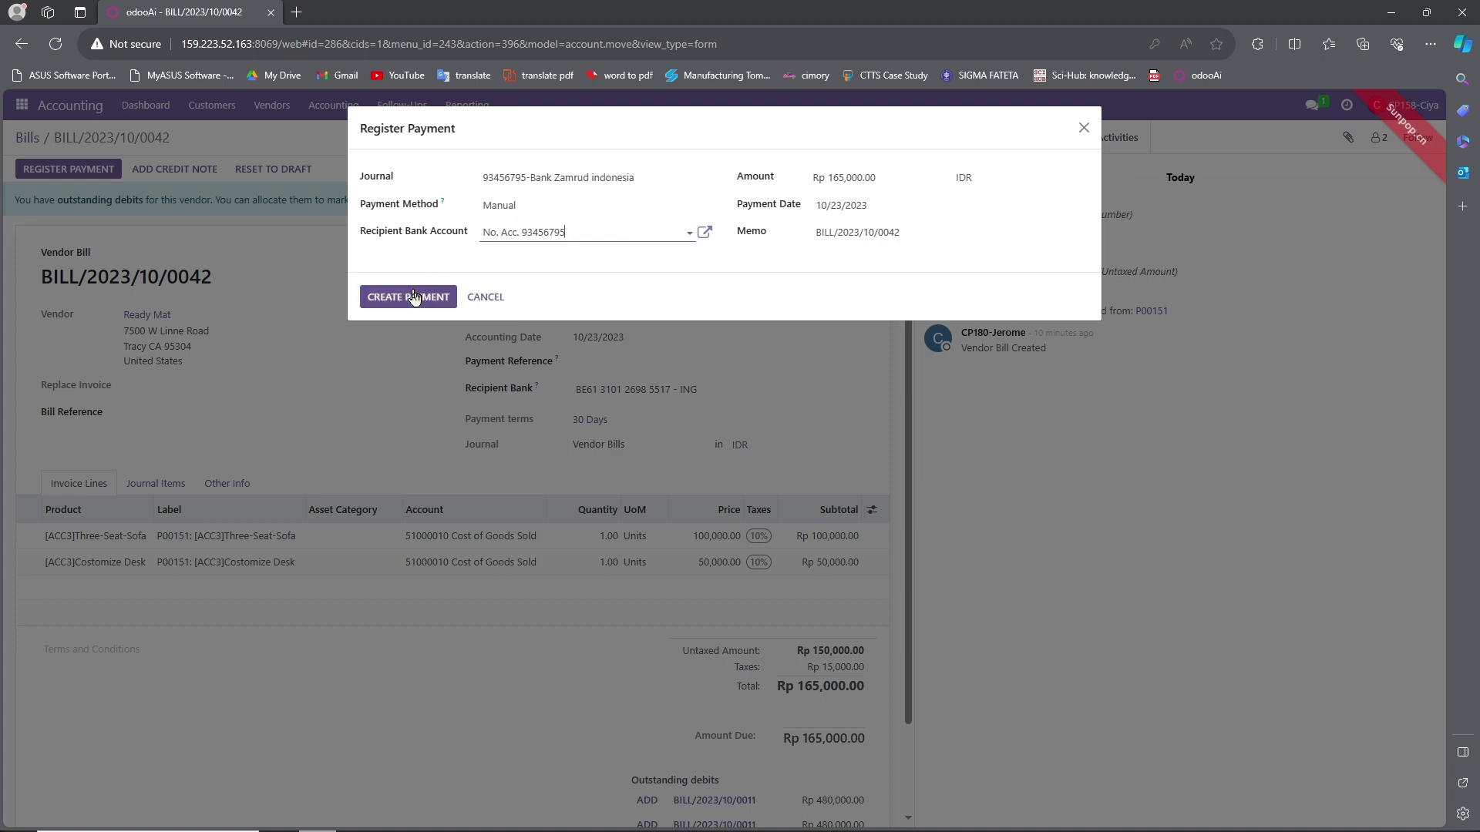
Create the Rp 165,000.00 payment with the Manual payment method.
click(564, 206)
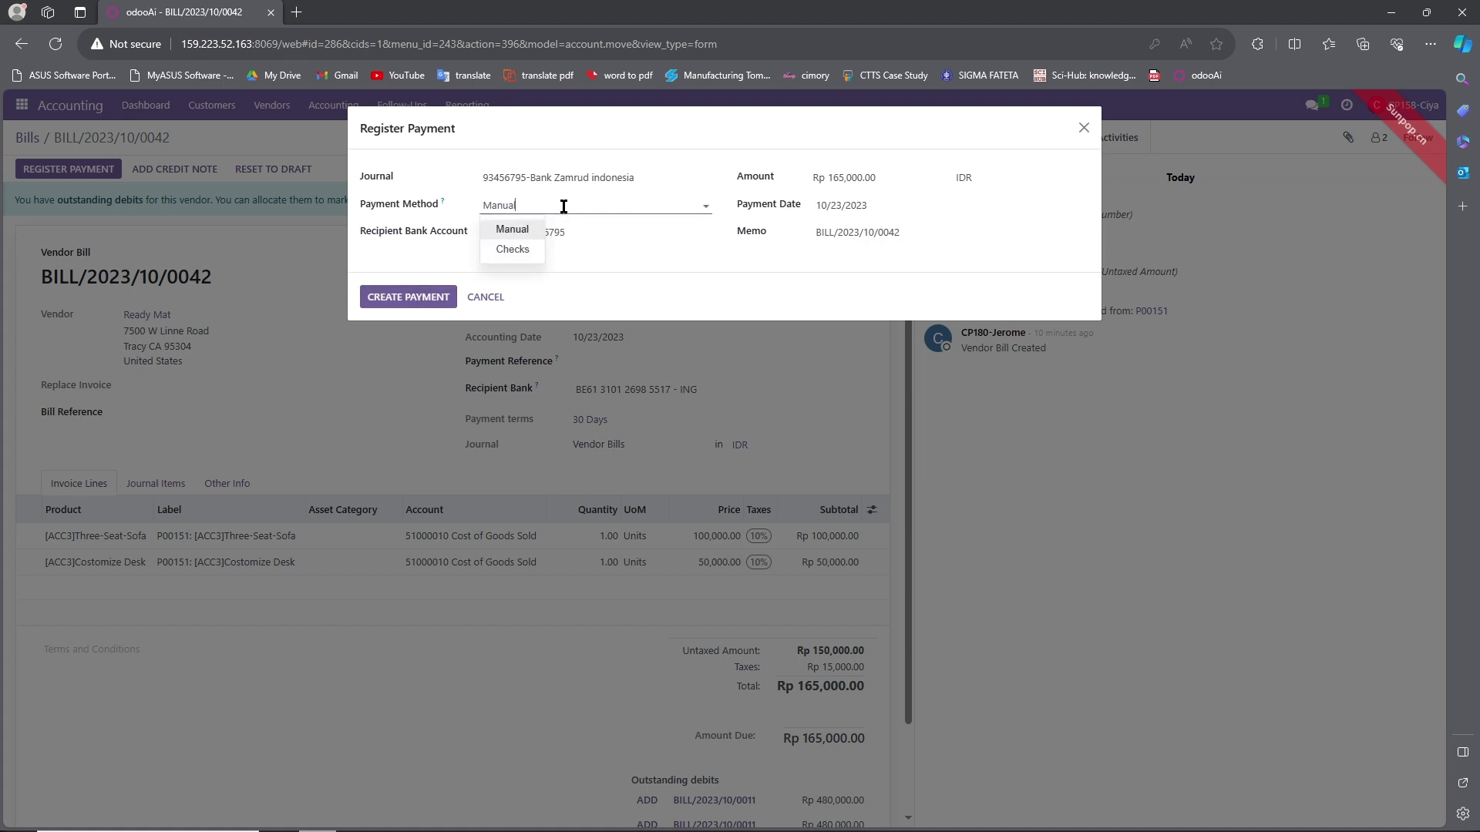
click(563, 206)
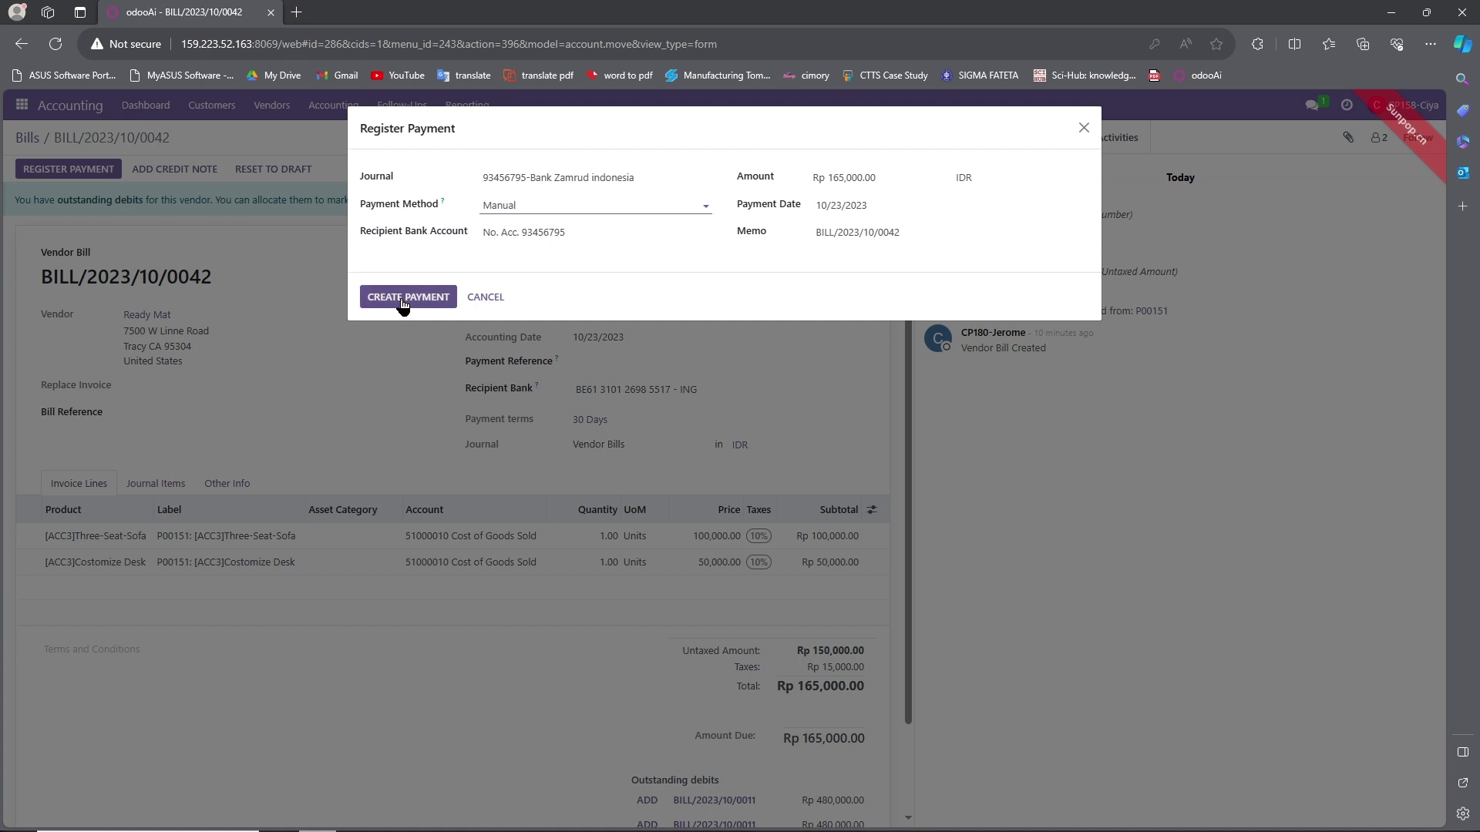
click(402, 300)
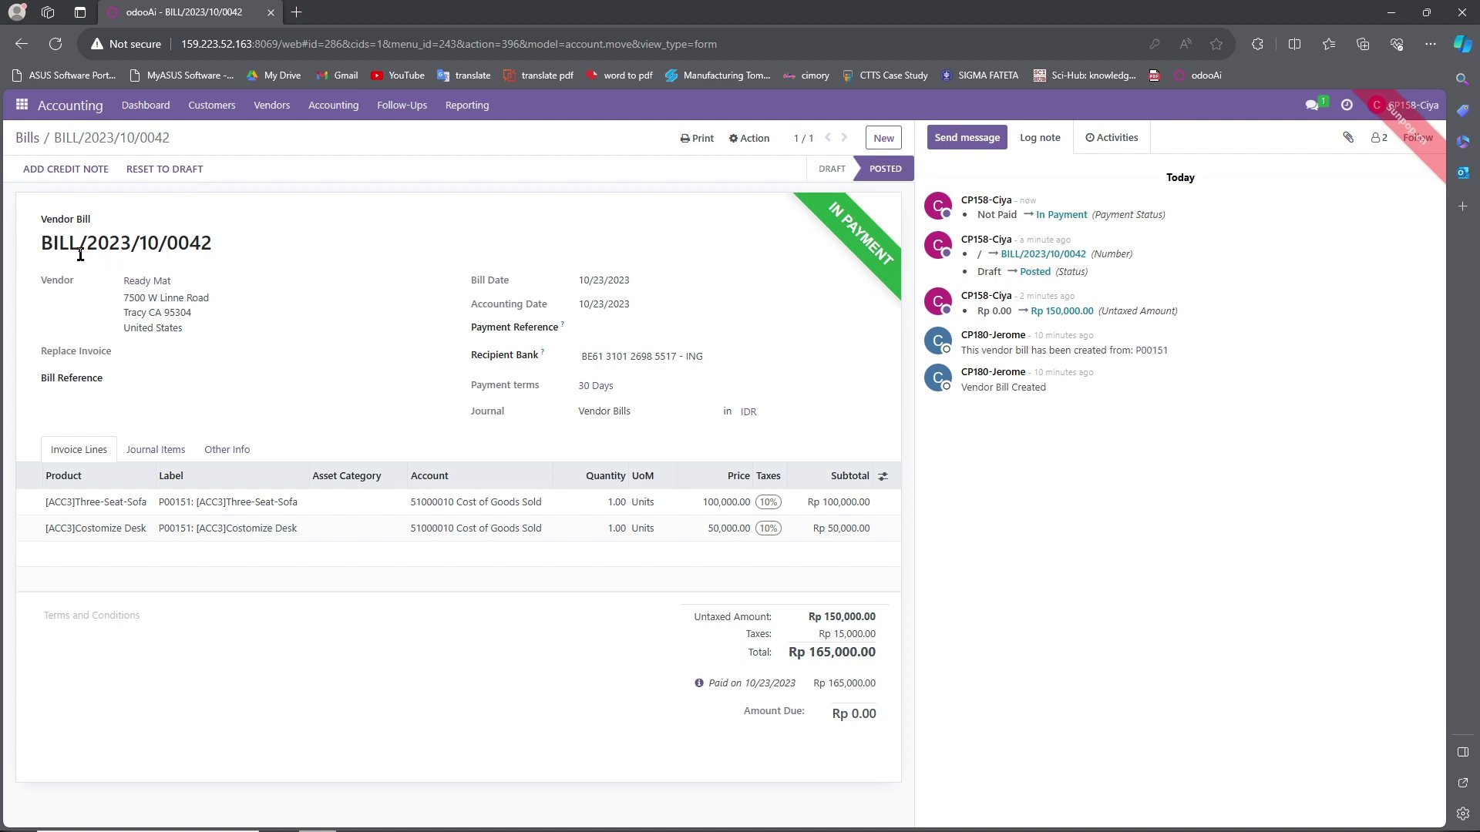
Snip the In Payment bill form to the clipboard as an image.
key(shift+super+s)
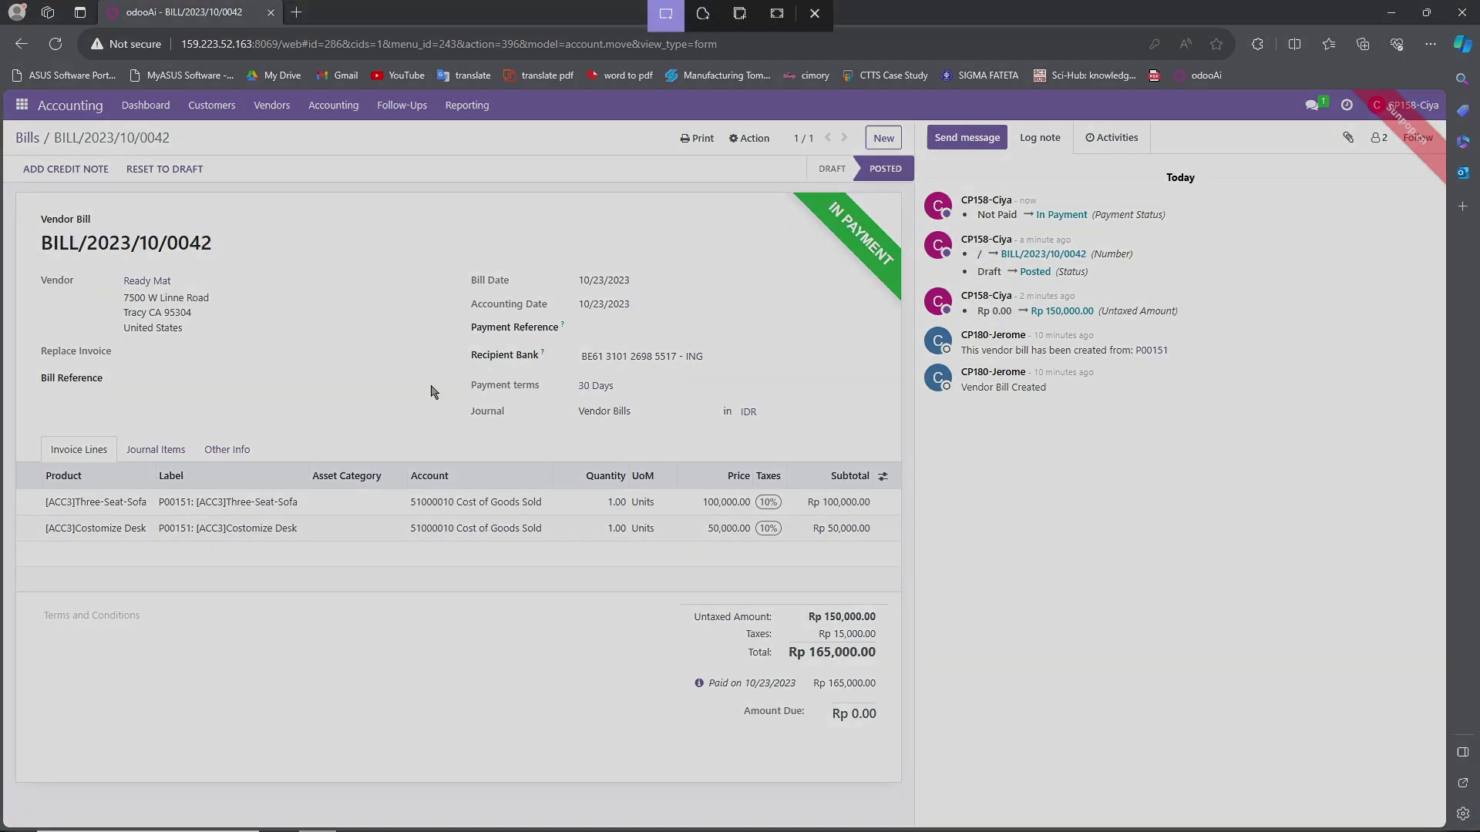
drag(10, 188, 919, 771)
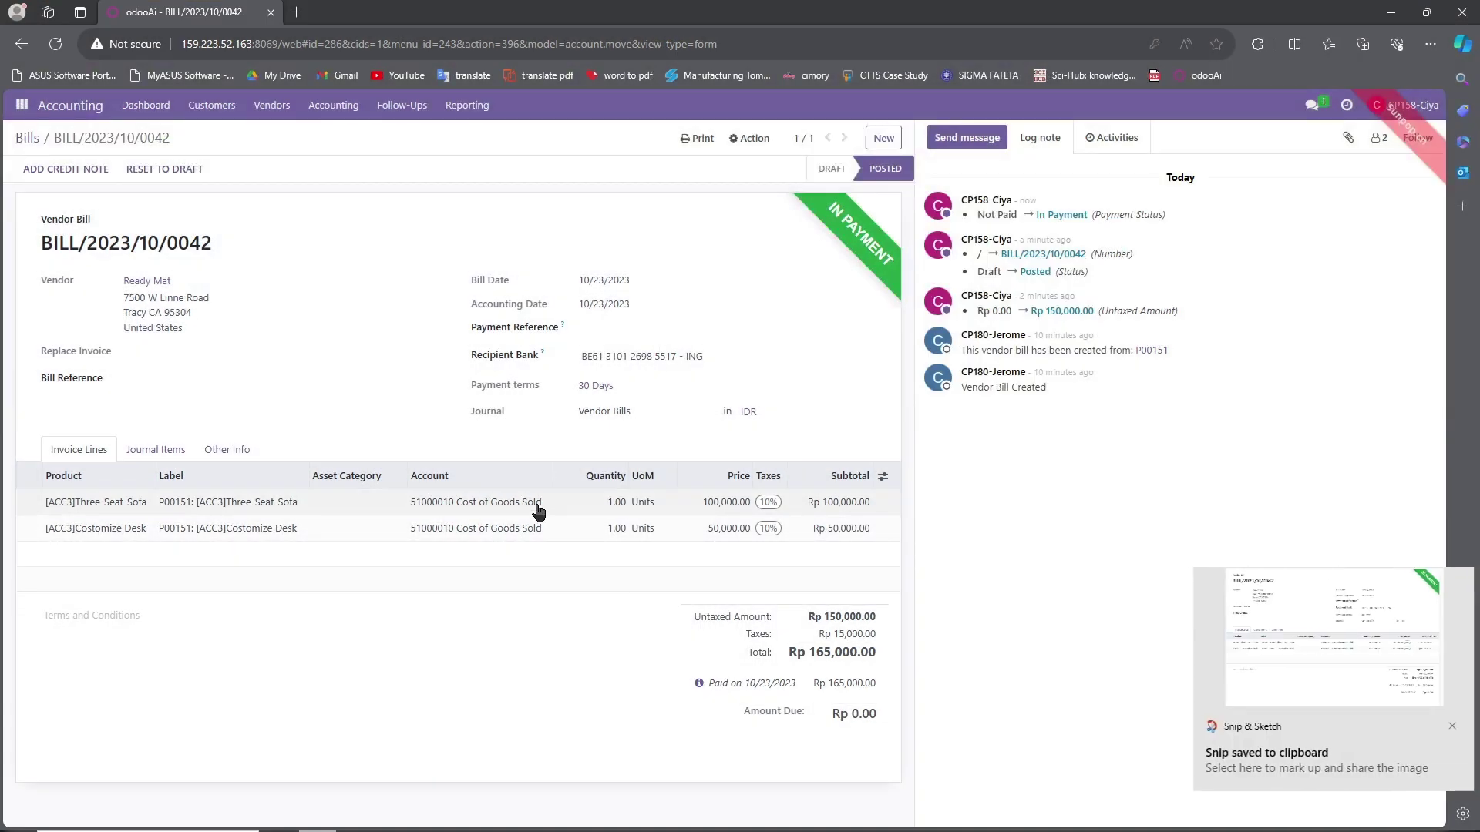
click(28, 108)
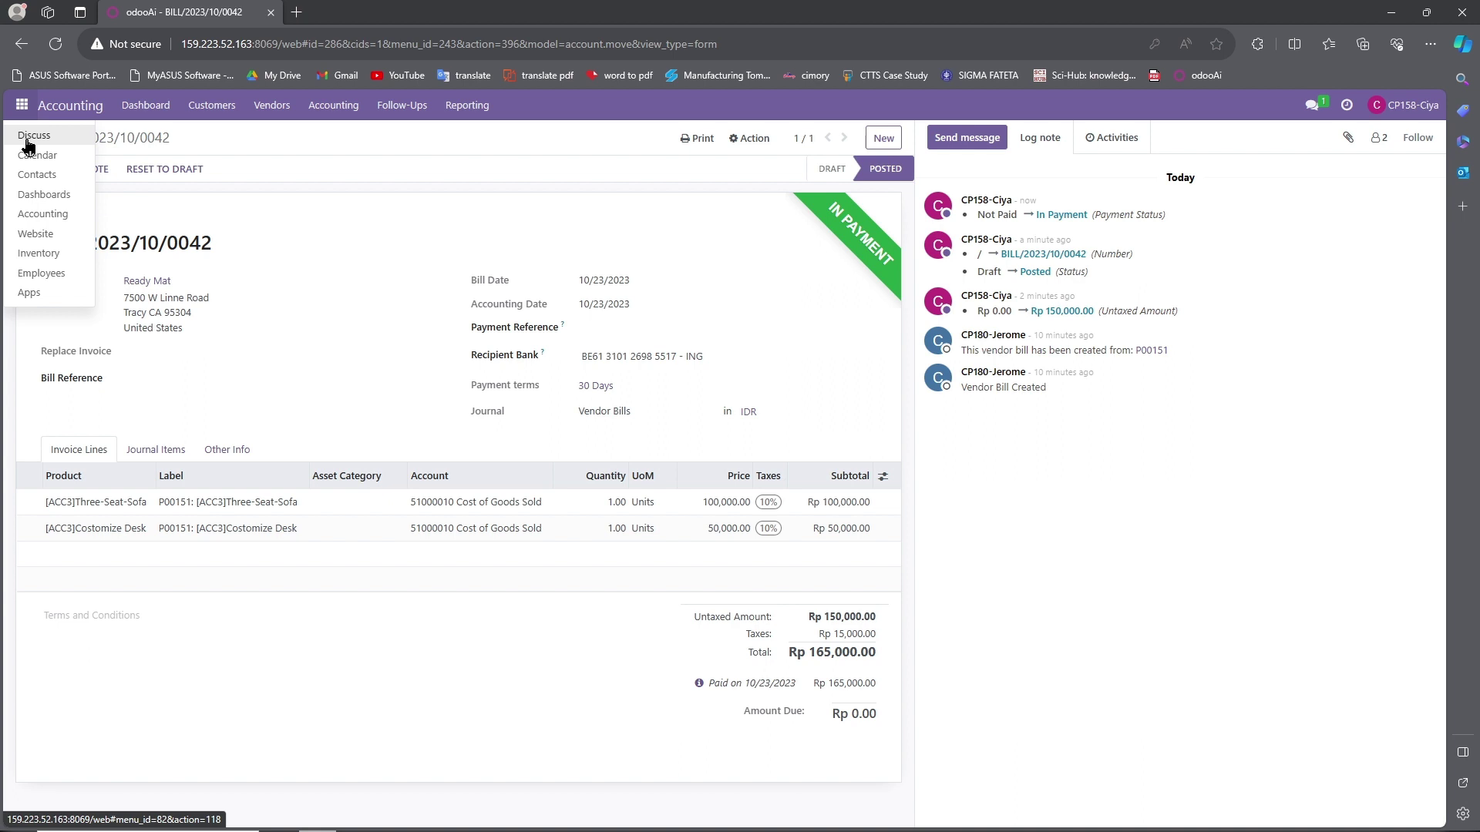
In Discuss, send "tolong akuntan bisa membayar bill ini ya" with the bill screenshot attached.
click(31, 136)
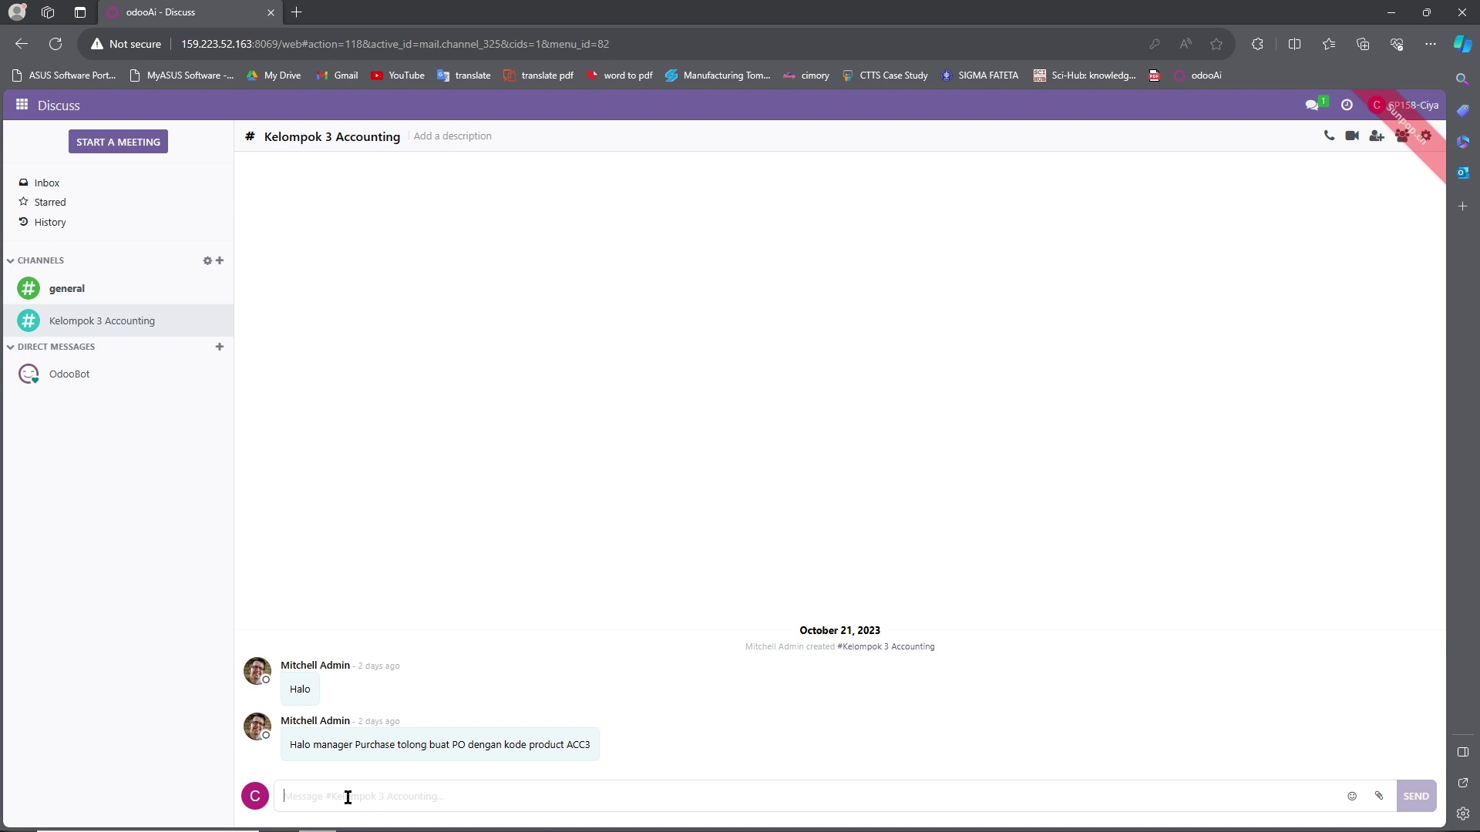
text(tol)
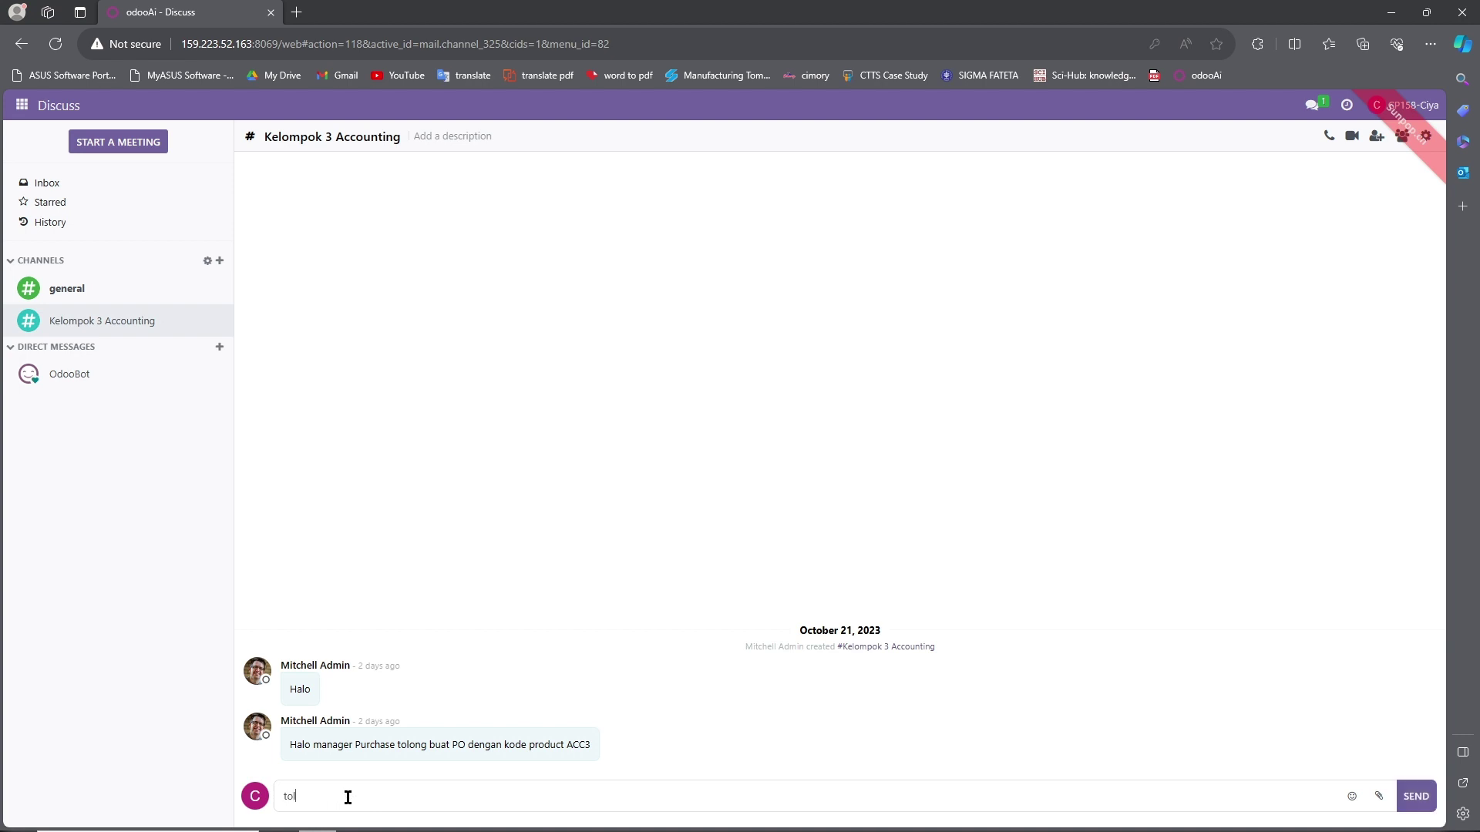
text(ong akuntan)
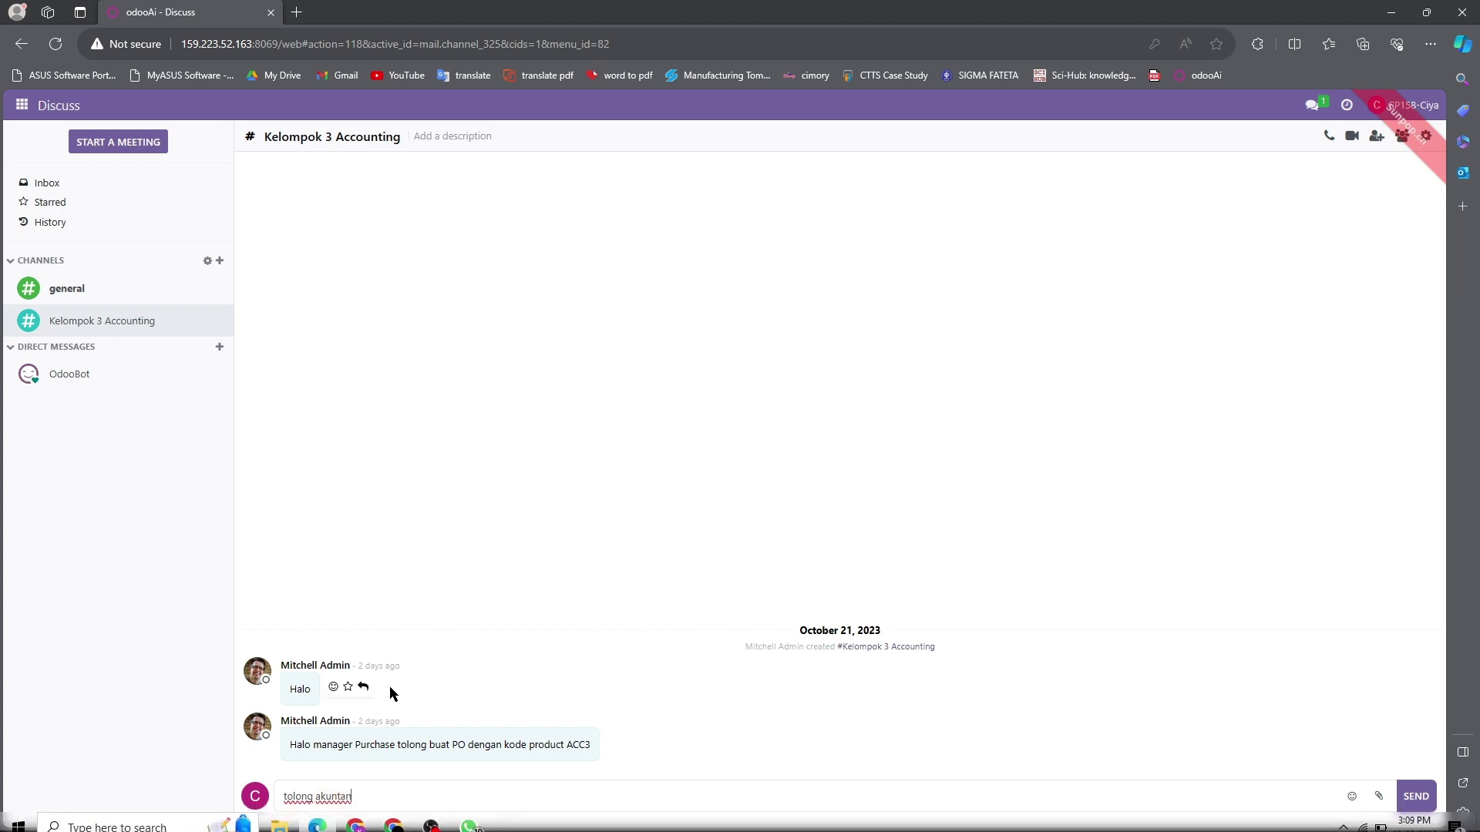
text( bisa)
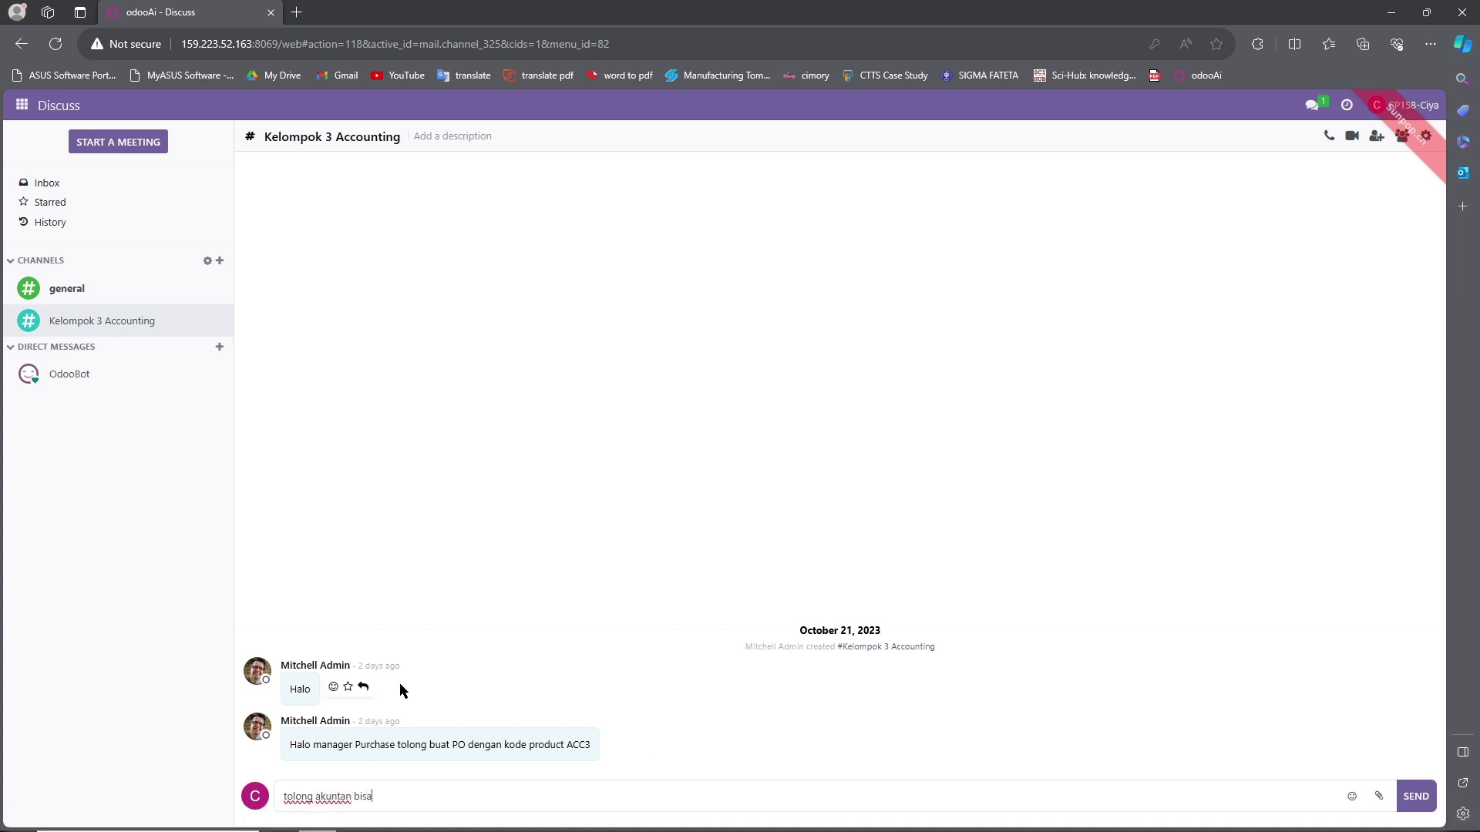
text( membayar)
key(ctrl+v)
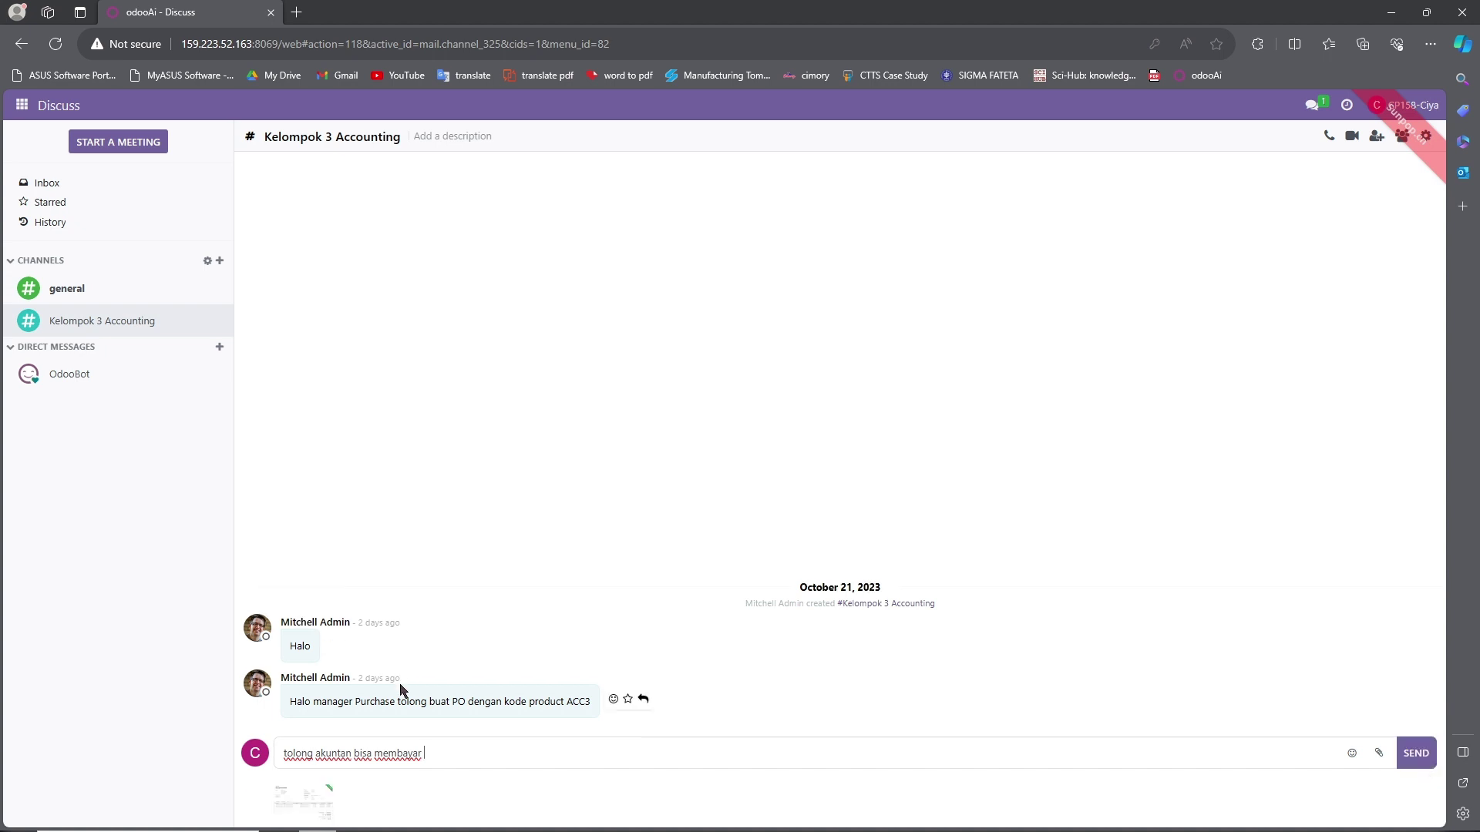
text(bill ini)
click(480, 753)
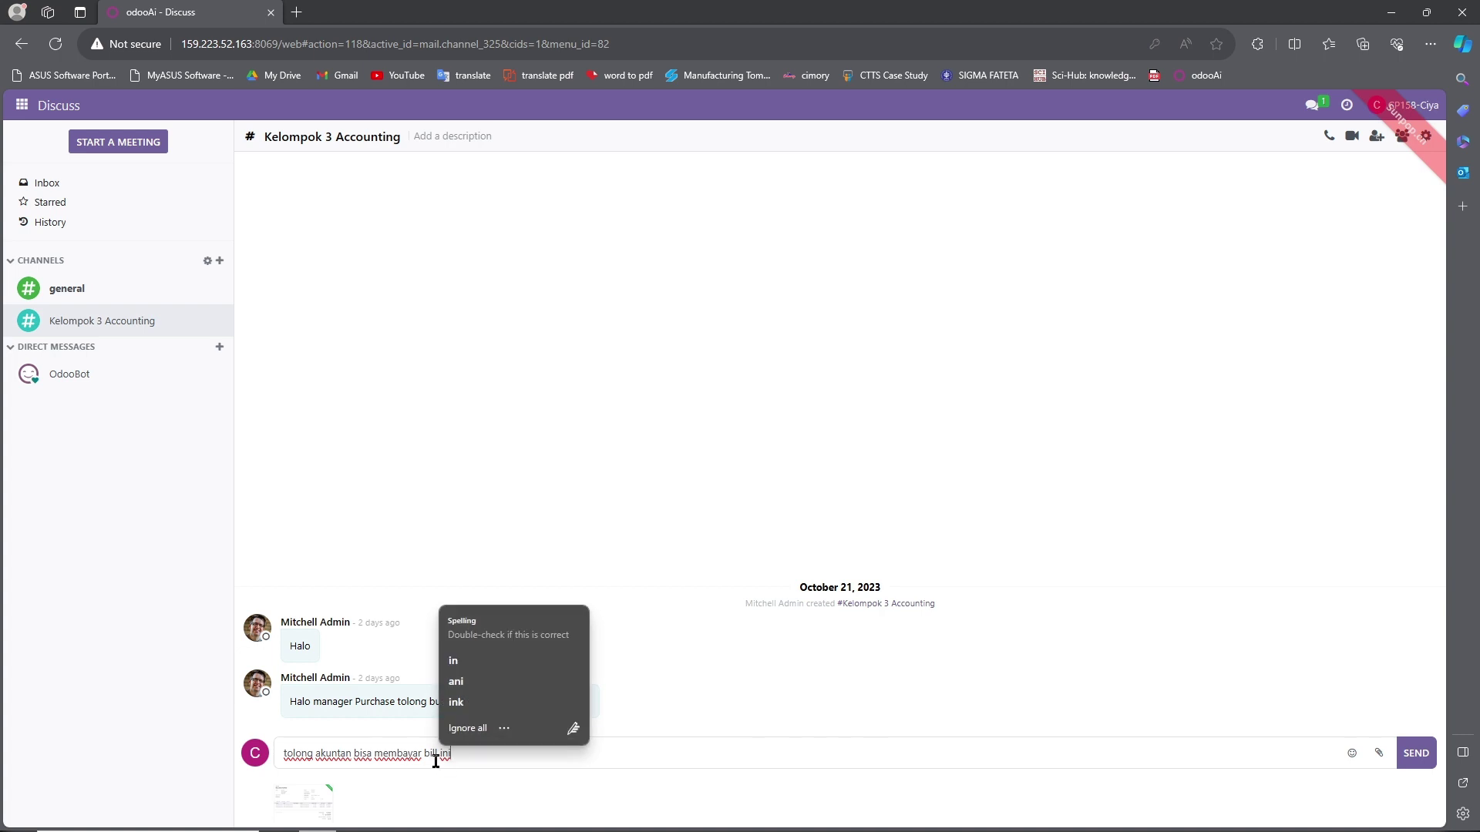
click(437, 760)
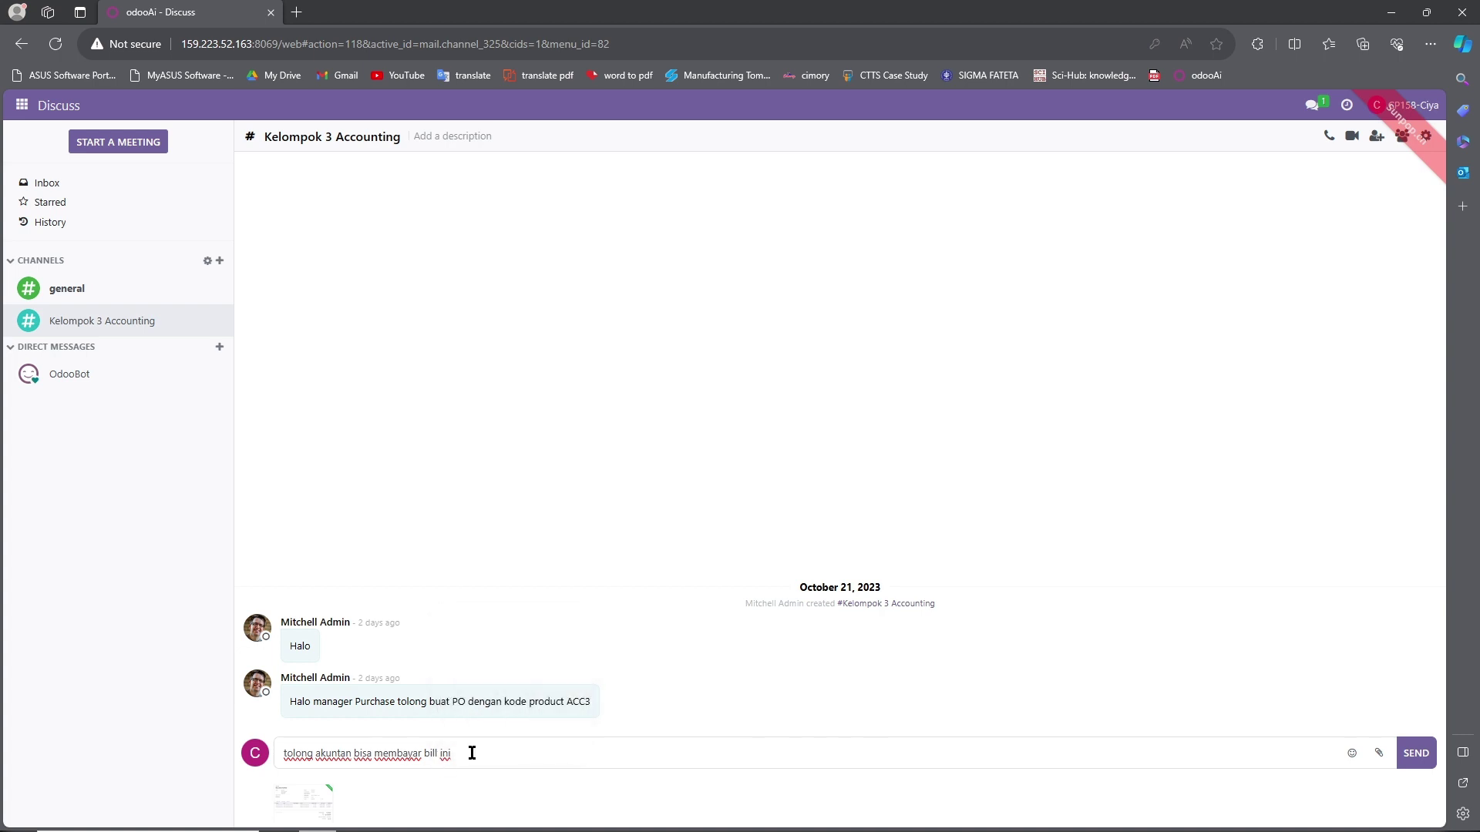
click(472, 753)
text(ya)
key(Return)
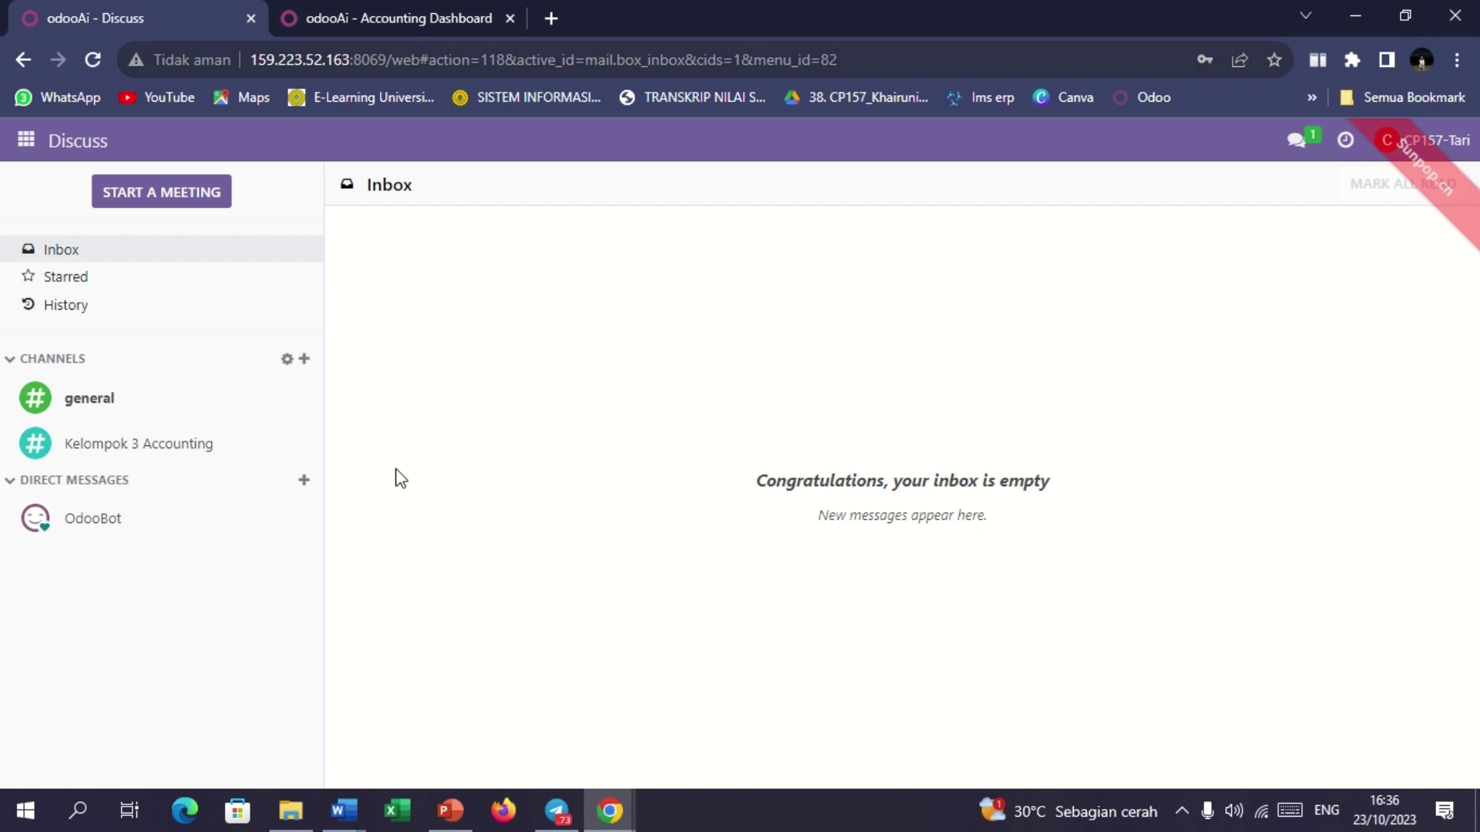
Open Kelompok 3 Accounting and view the posted BILL/2023/10/0042 image full size.
click(268, 445)
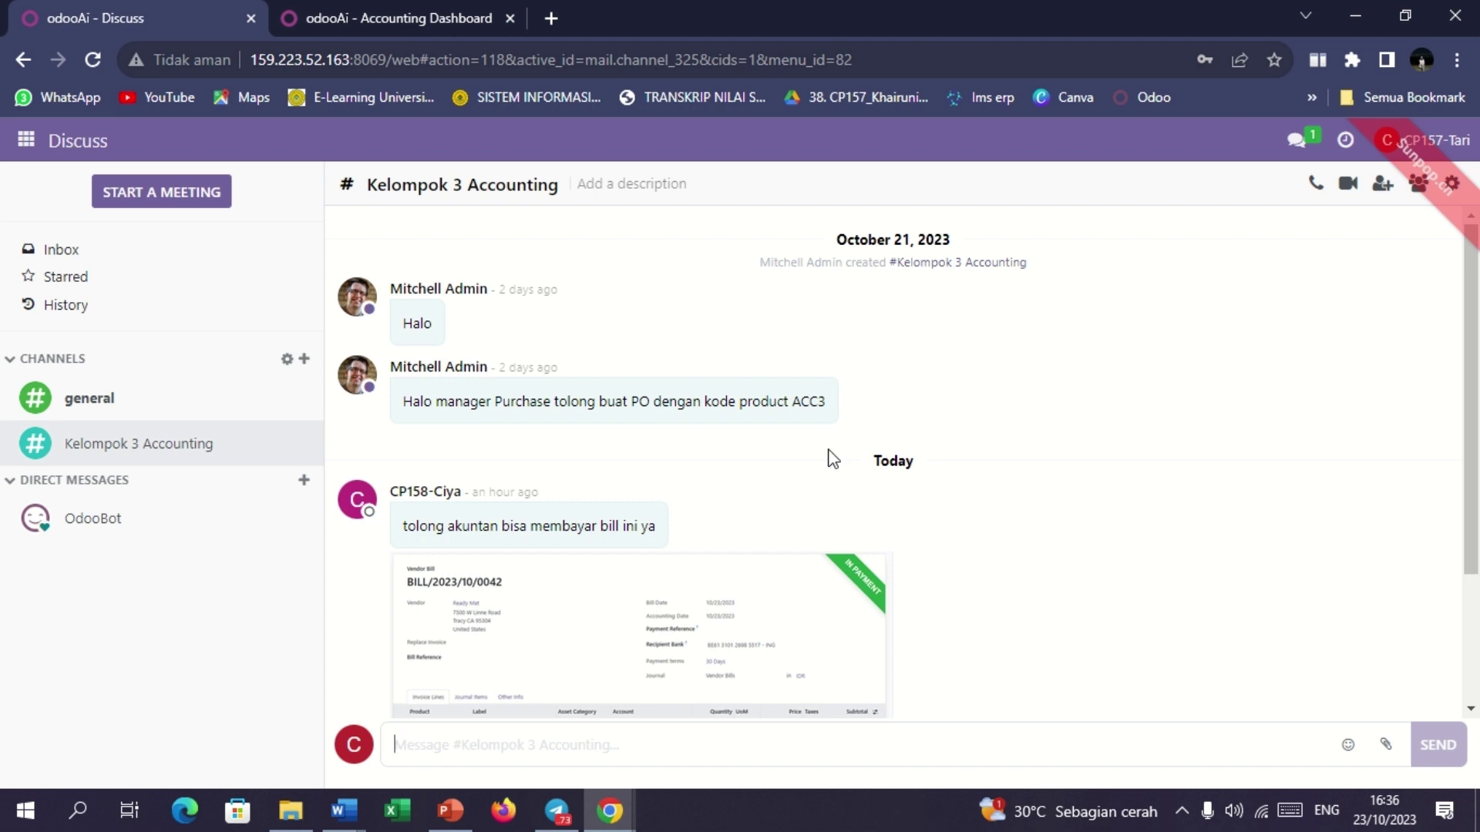
click(734, 630)
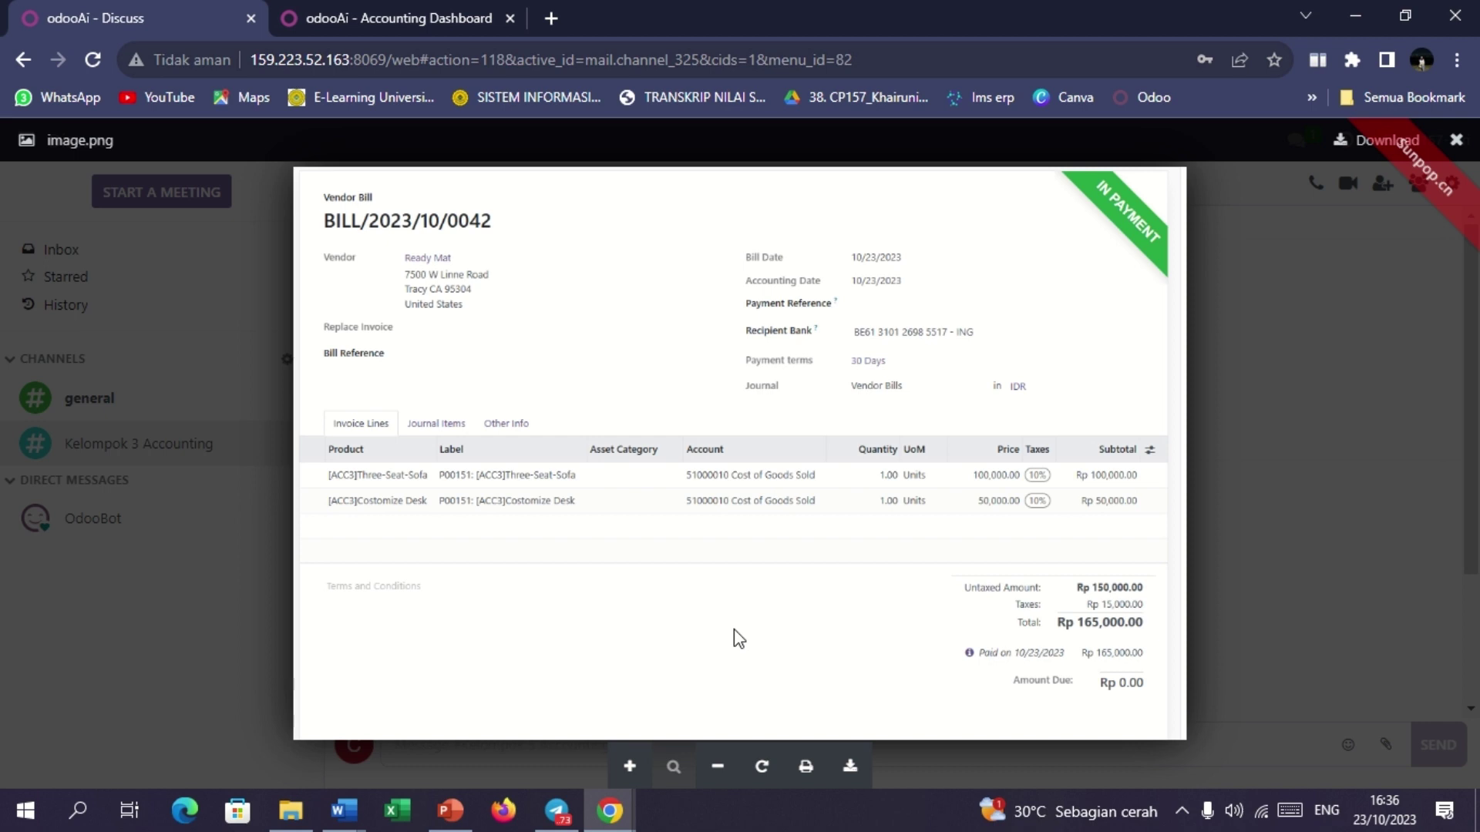
click(1303, 451)
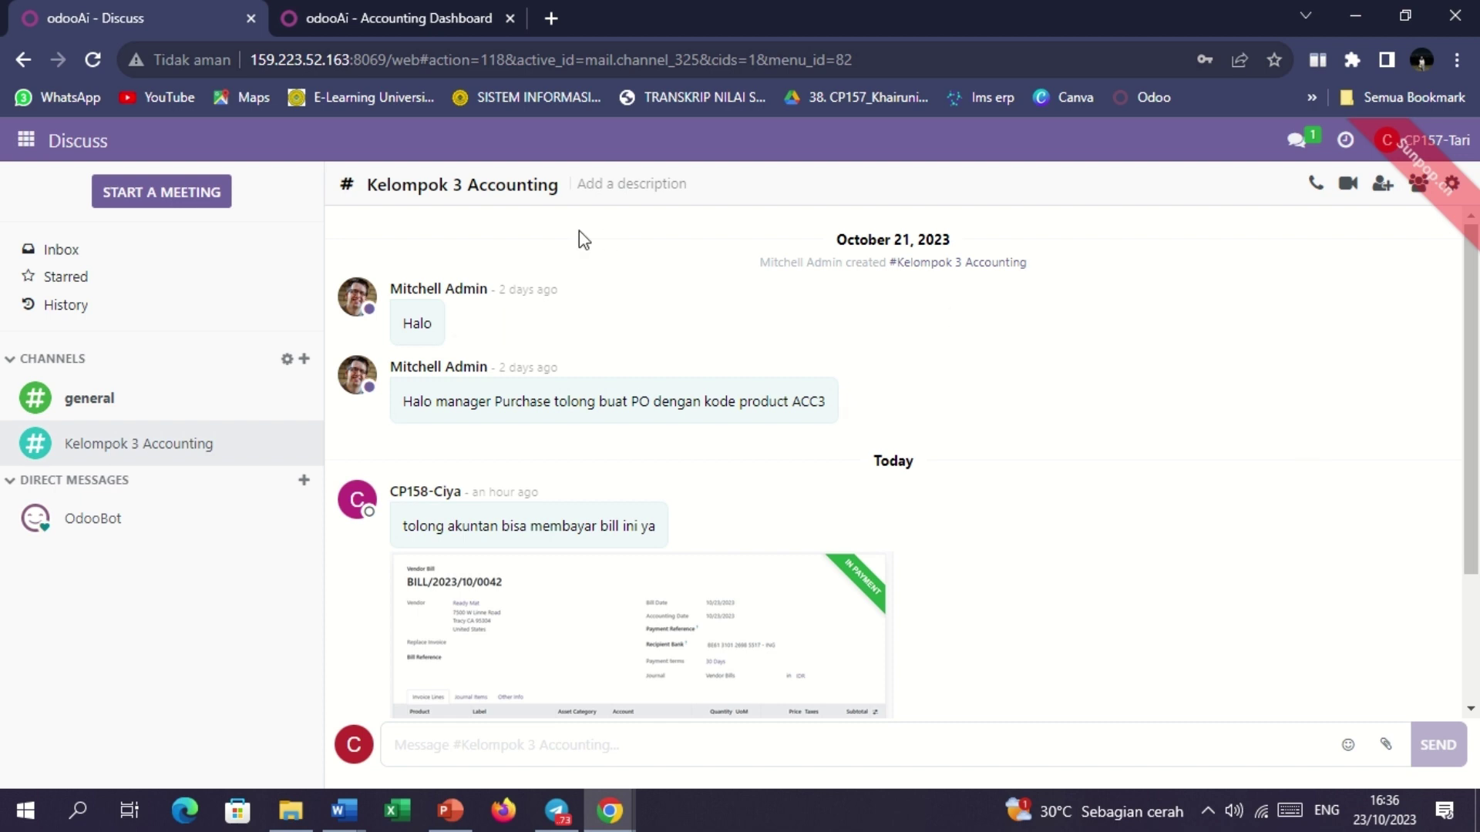
Open Accounting's vendor Bills list and widen the Number column to show full bill numbers.
click(27, 146)
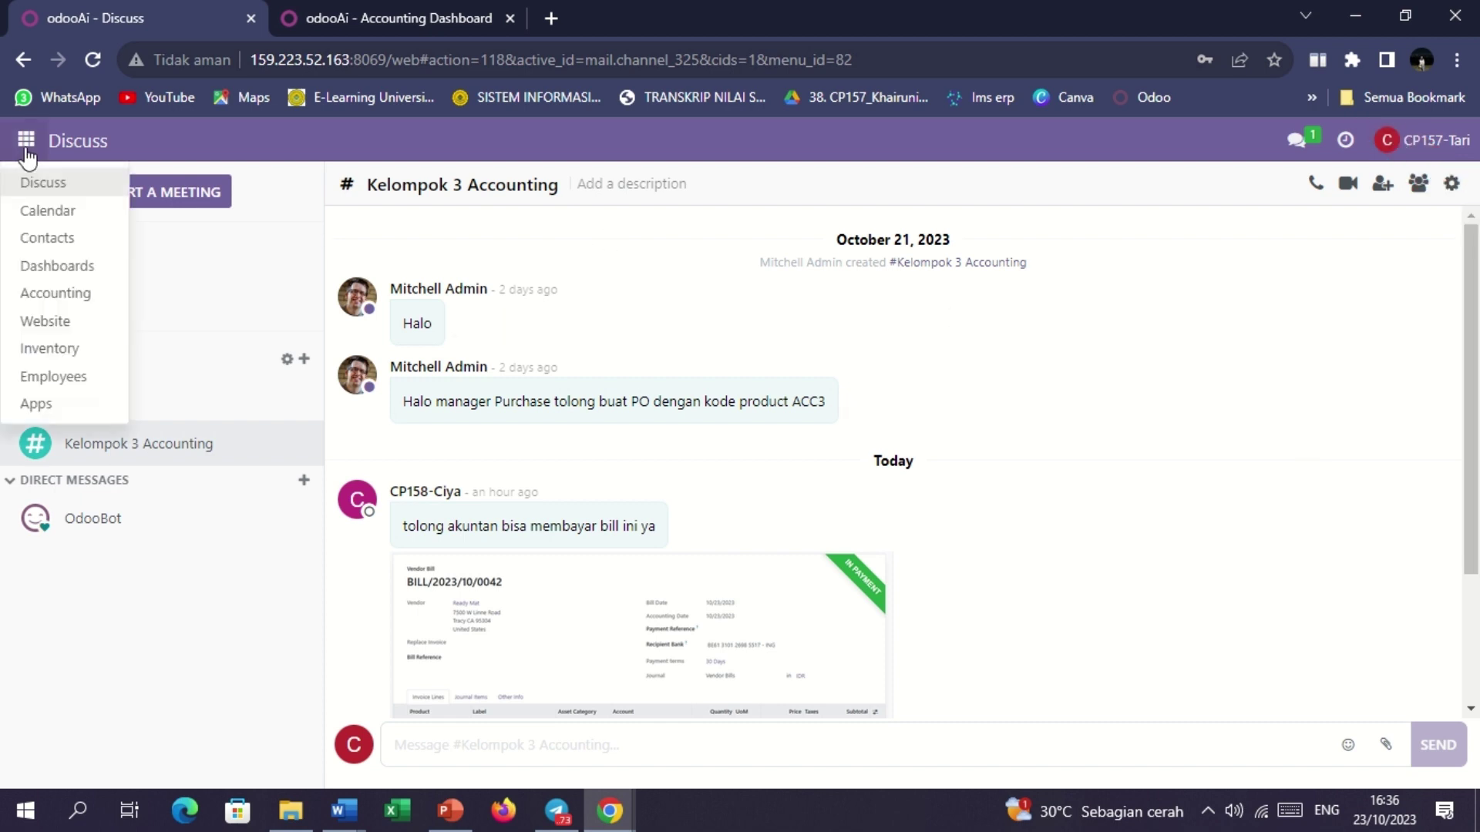
click(40, 293)
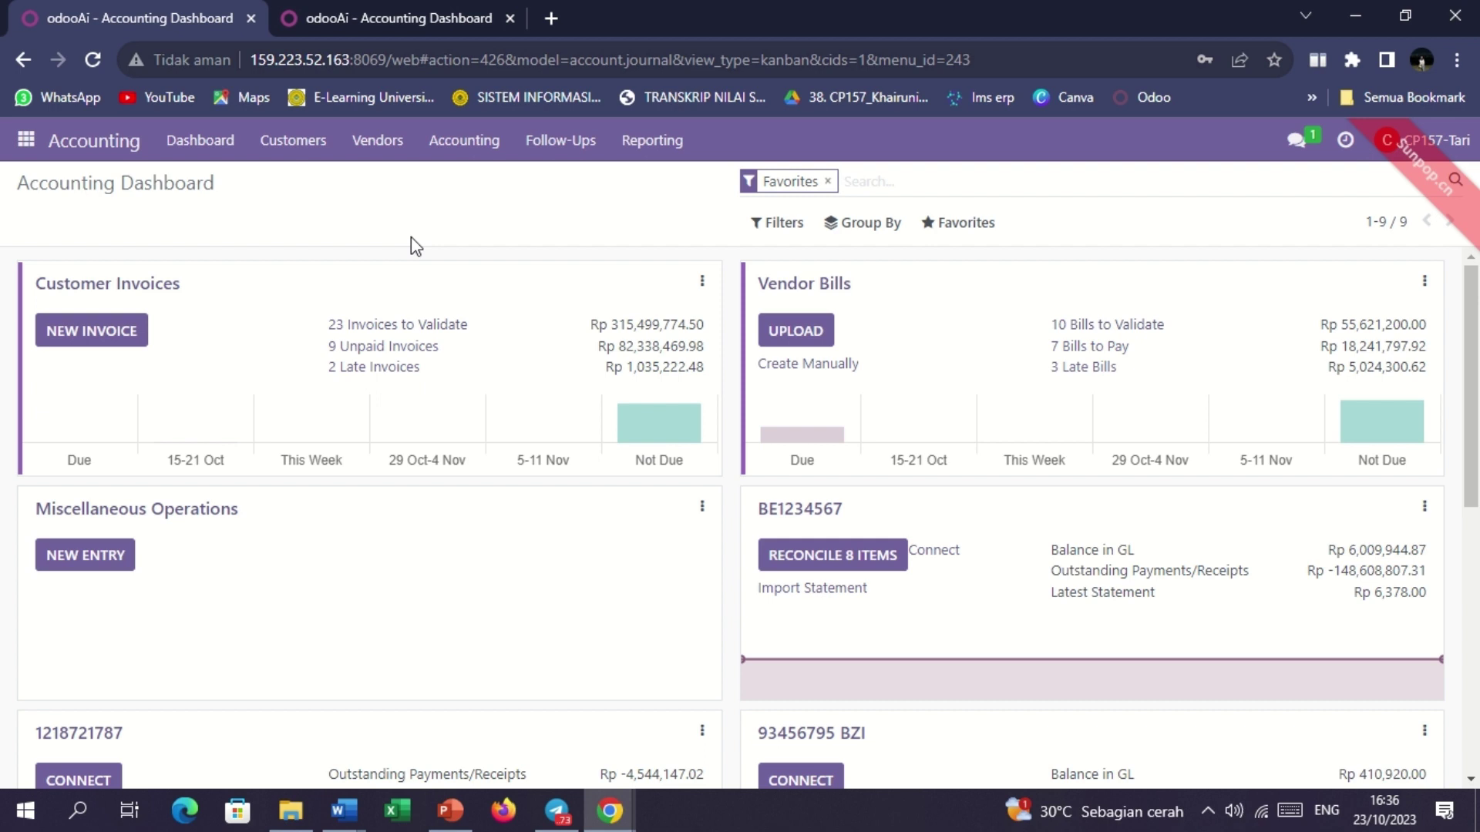
click(378, 142)
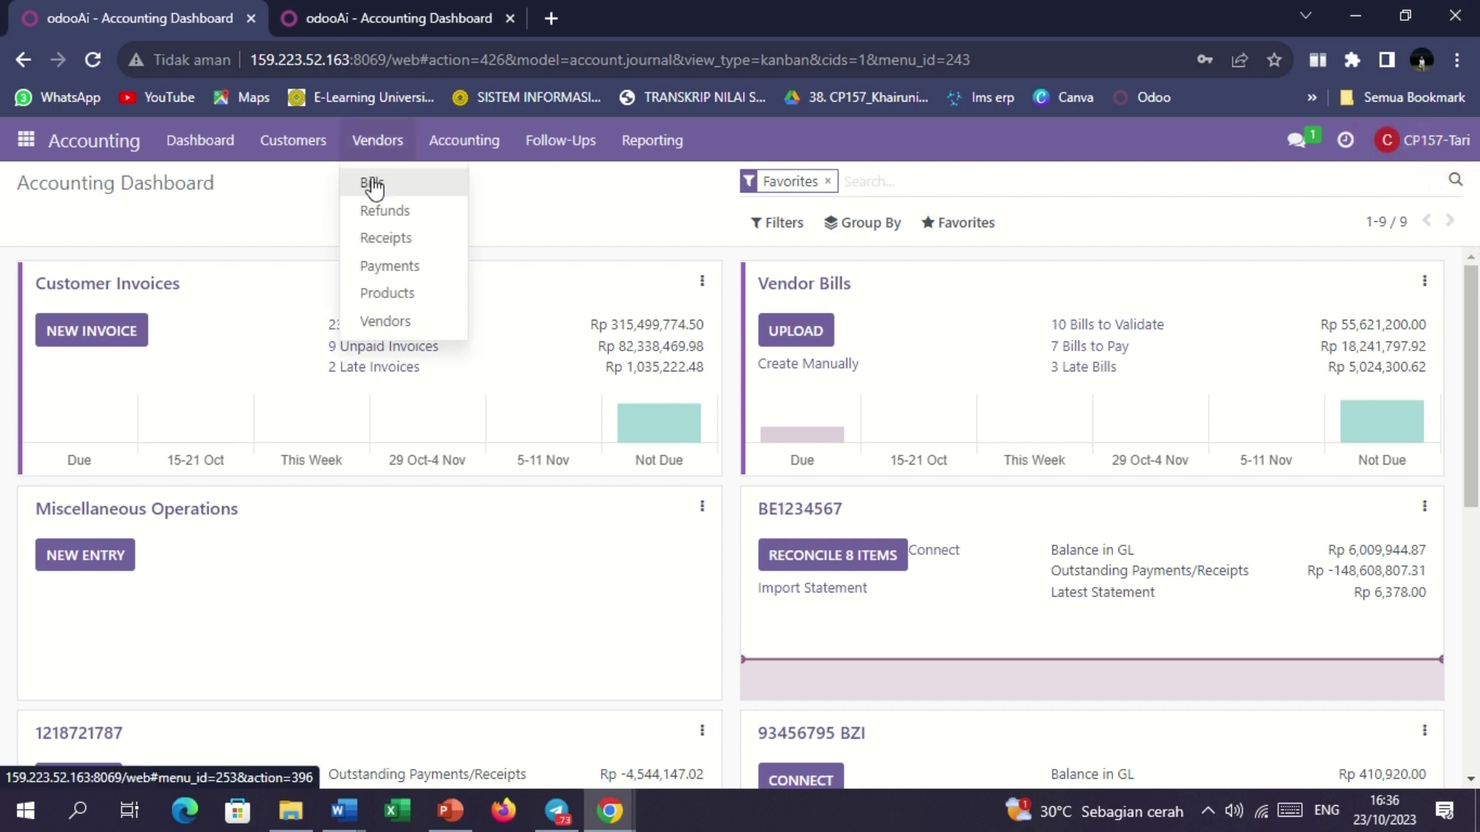
click(373, 185)
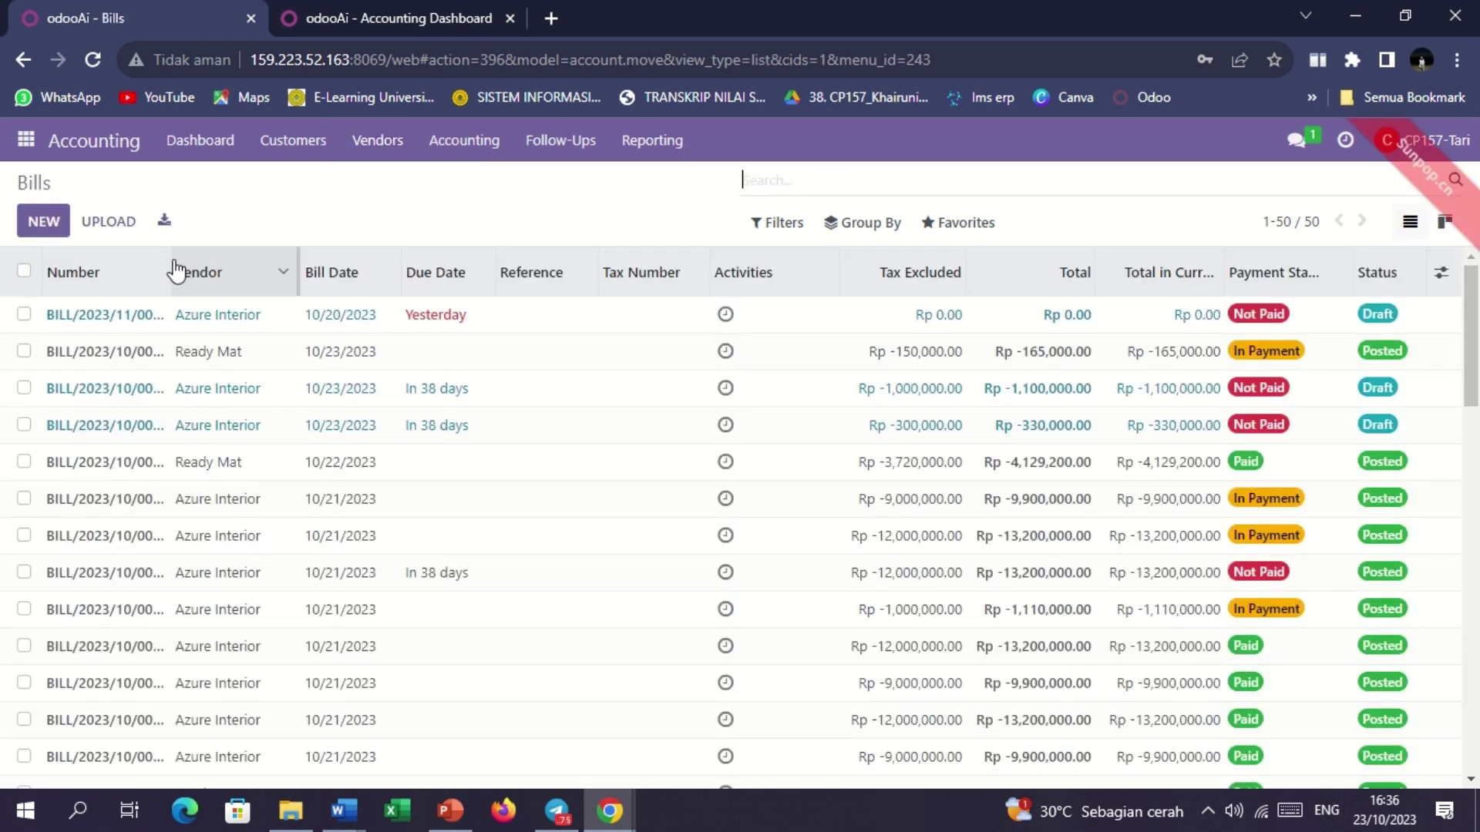
drag(166, 260, 218, 262)
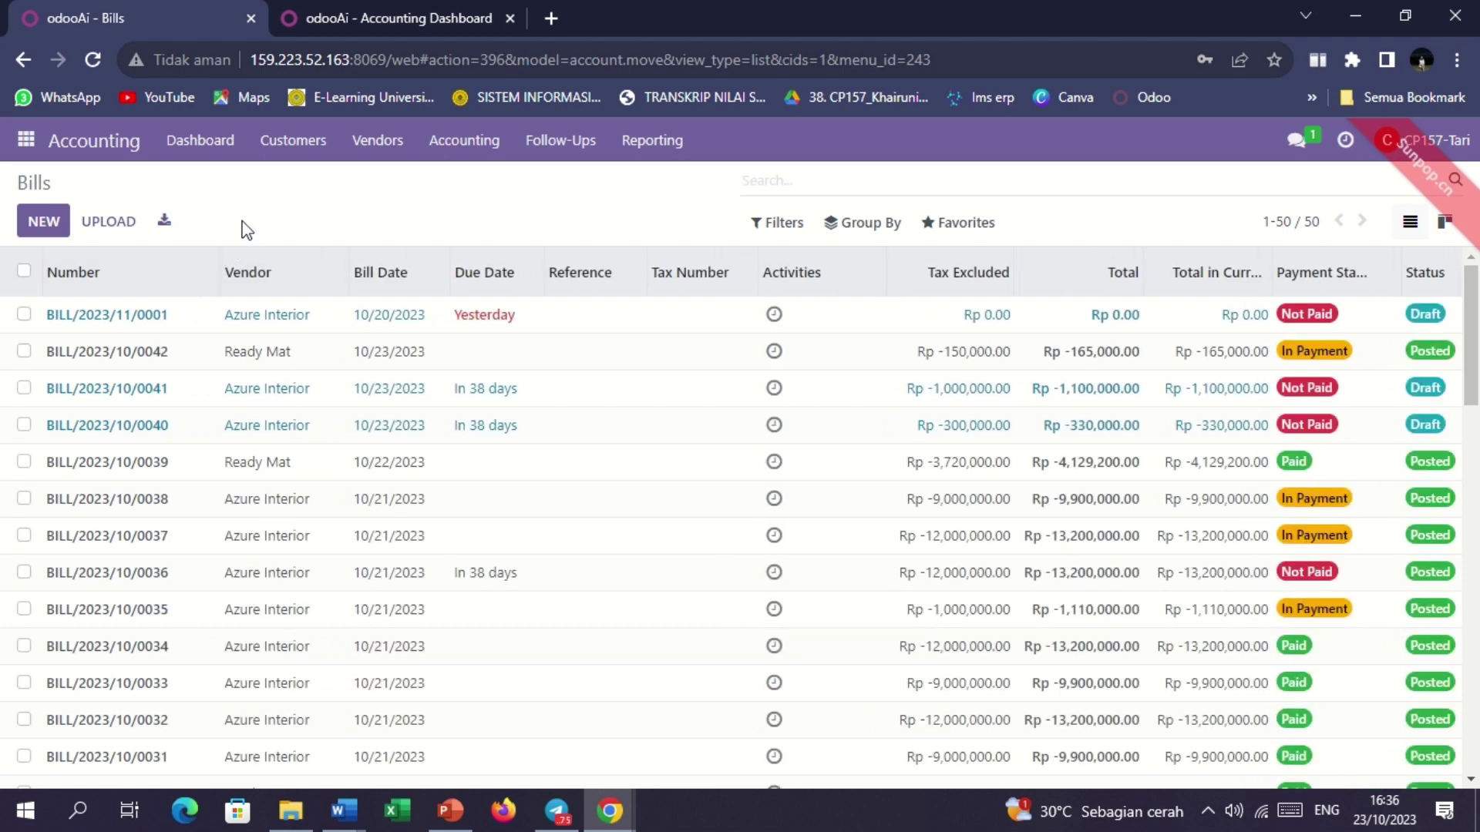
Open the BILL/2023/10/0042 row from the Bills list.
click(113, 356)
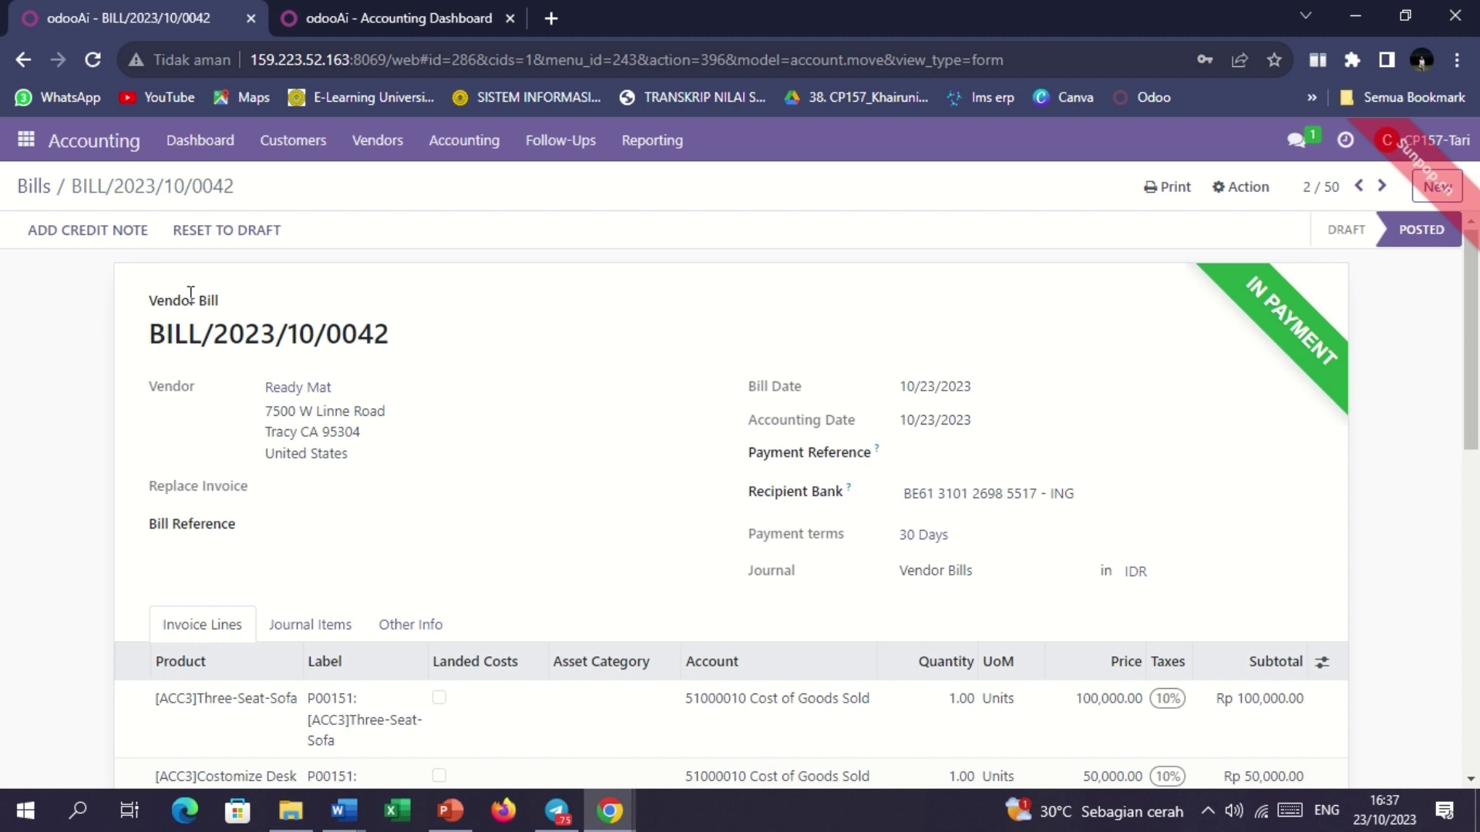
From the Accounting Dashboard, start reconciling the Cash journal's 2 unreconciled items.
click(368, 16)
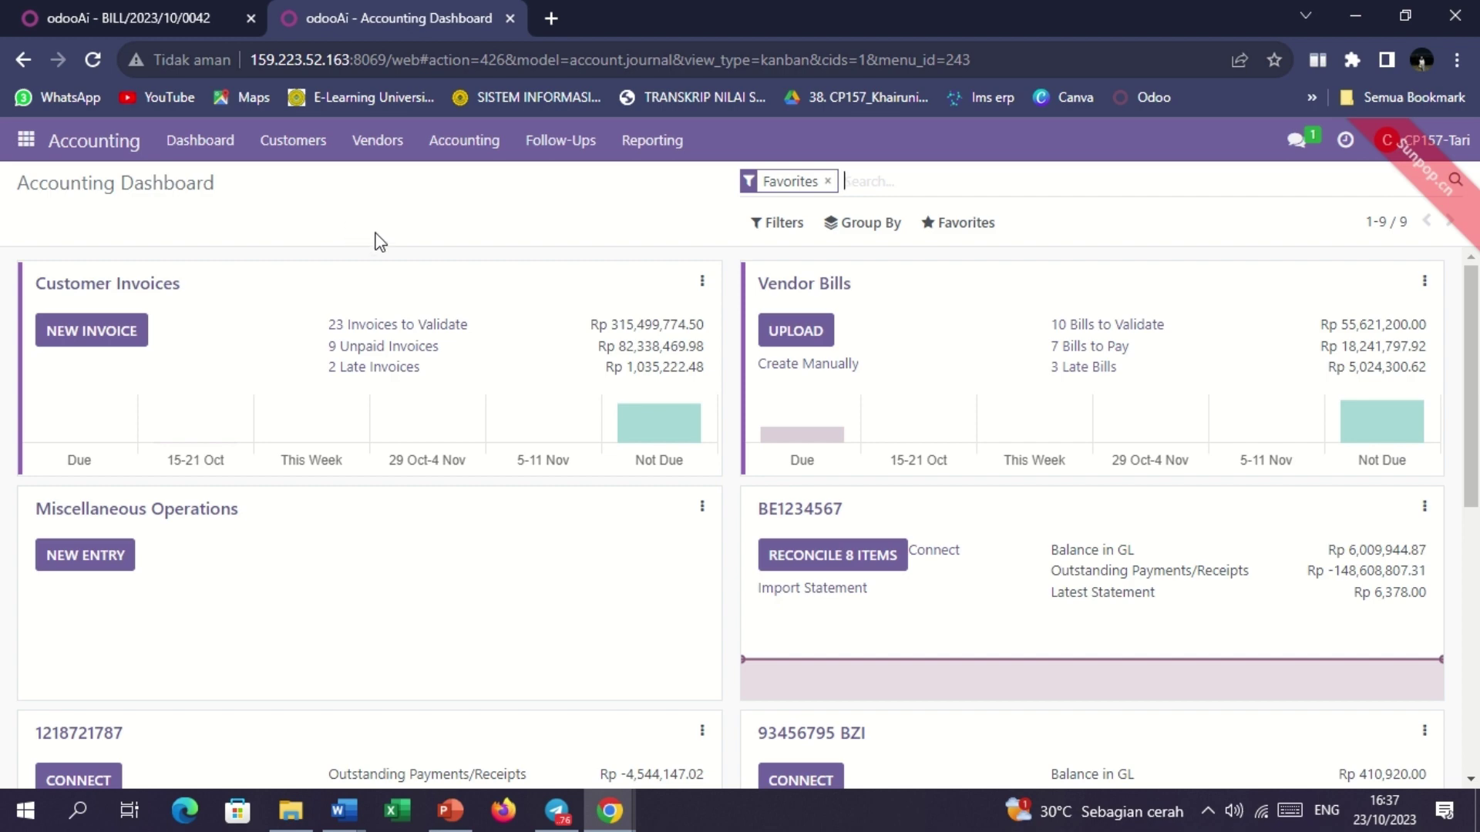
scroll(436, 256, down, 5)
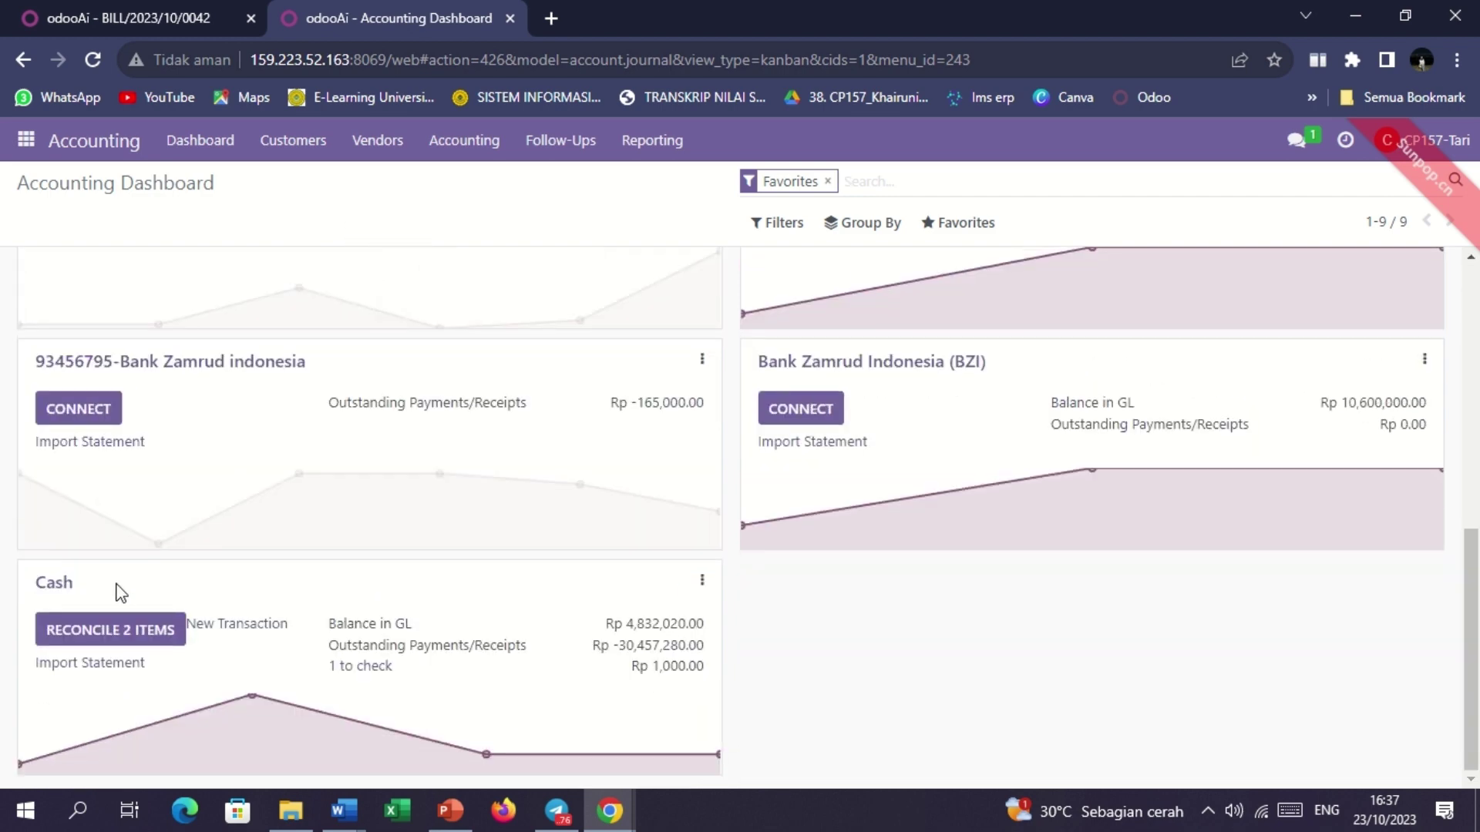
click(95, 634)
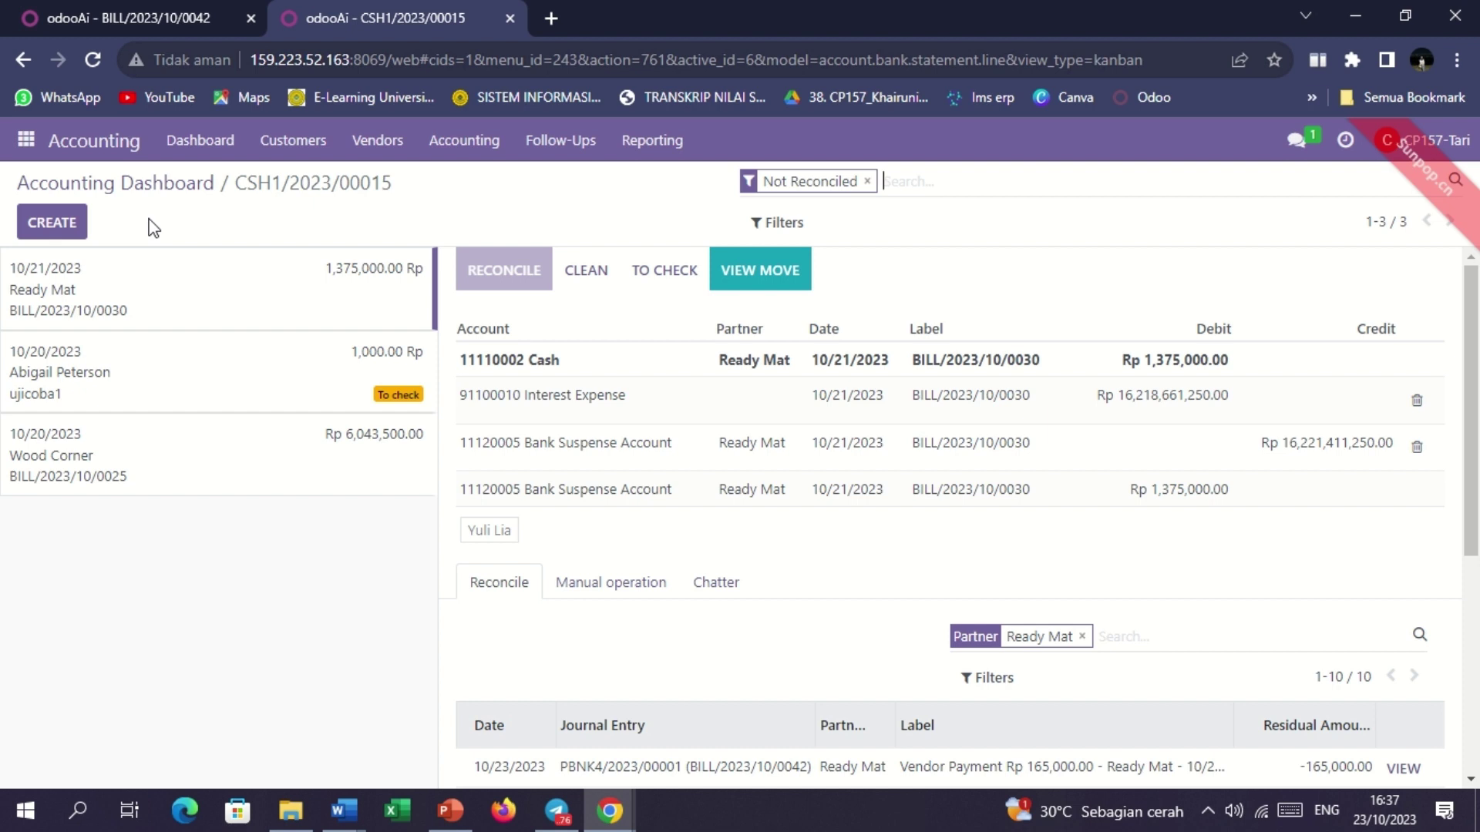
Add a new Cash statement line labelled BILL/2023/10/0042, copying the number from the vendor bill.
click(52, 225)
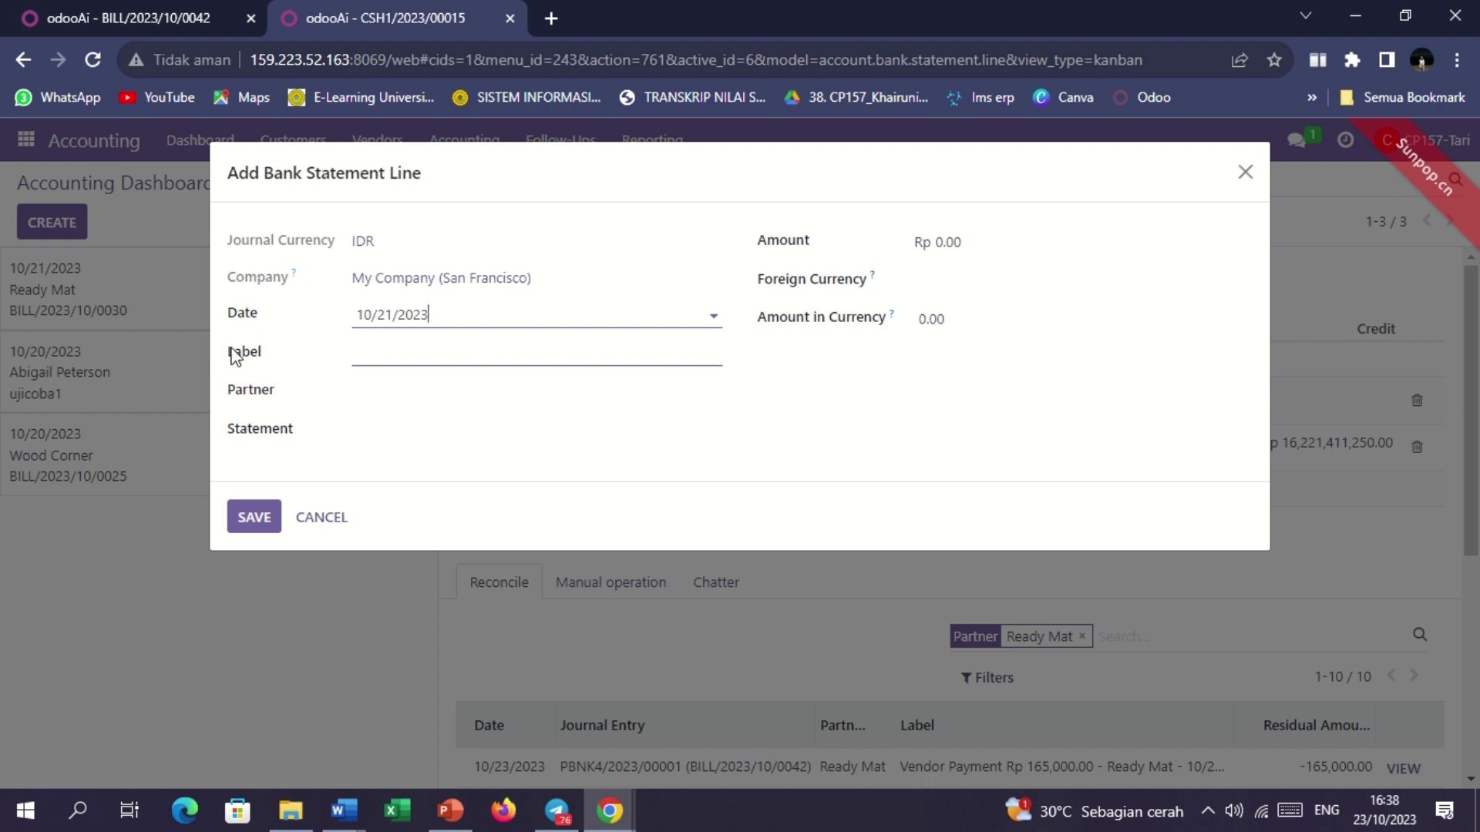
click(377, 358)
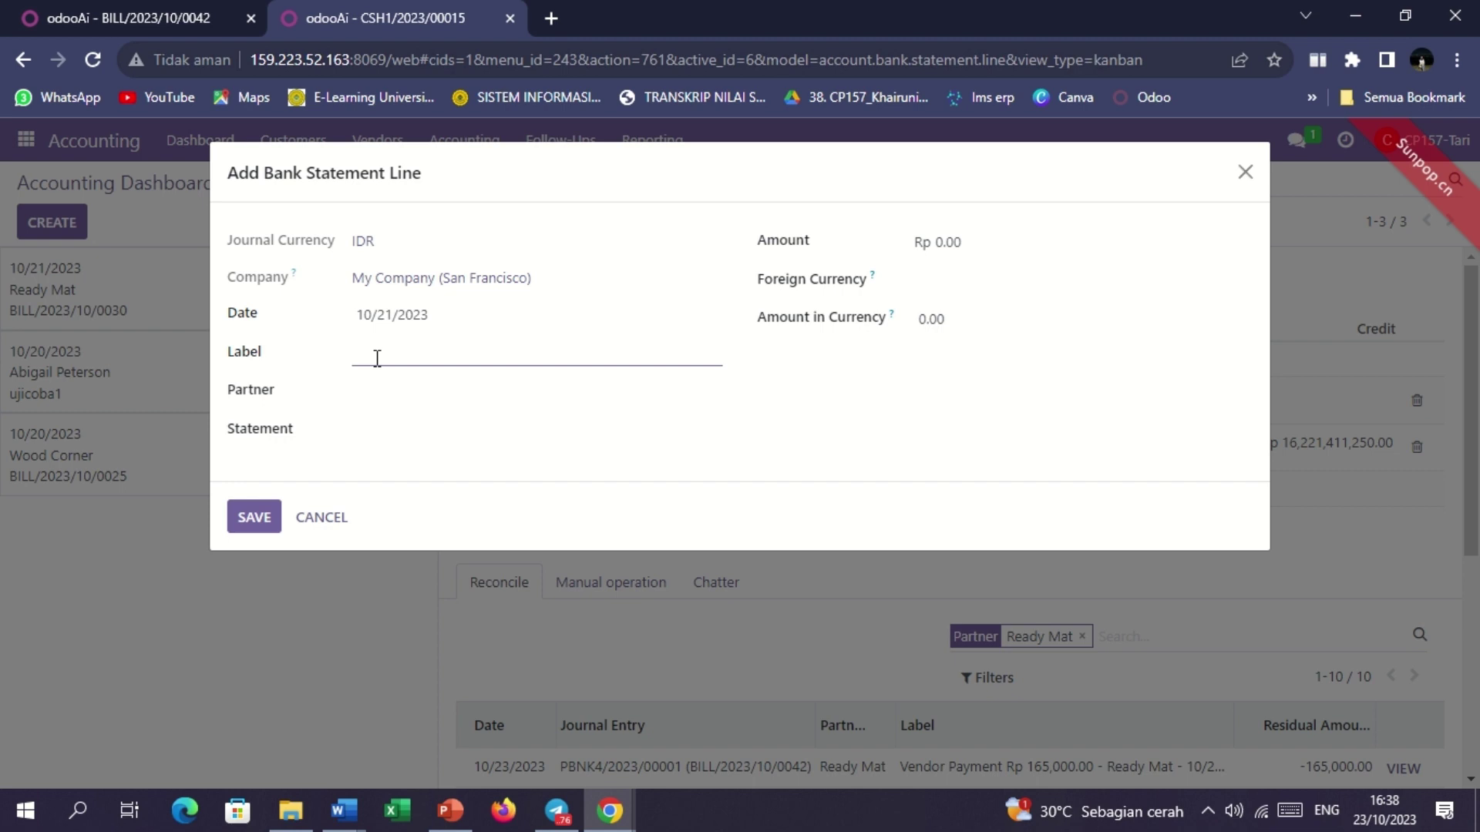
click(171, 18)
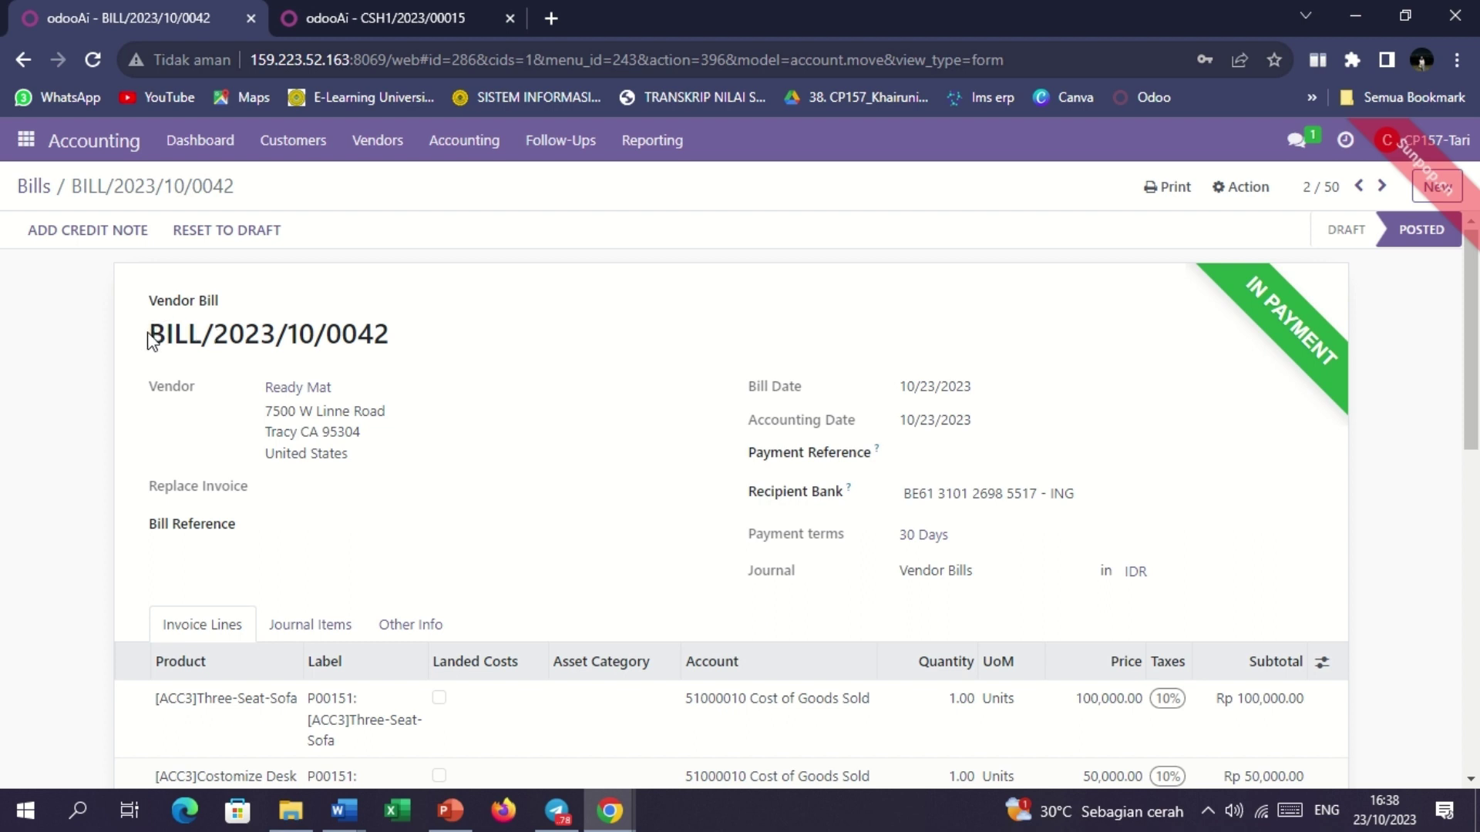
drag(152, 334, 484, 332)
key(ctrl+c)
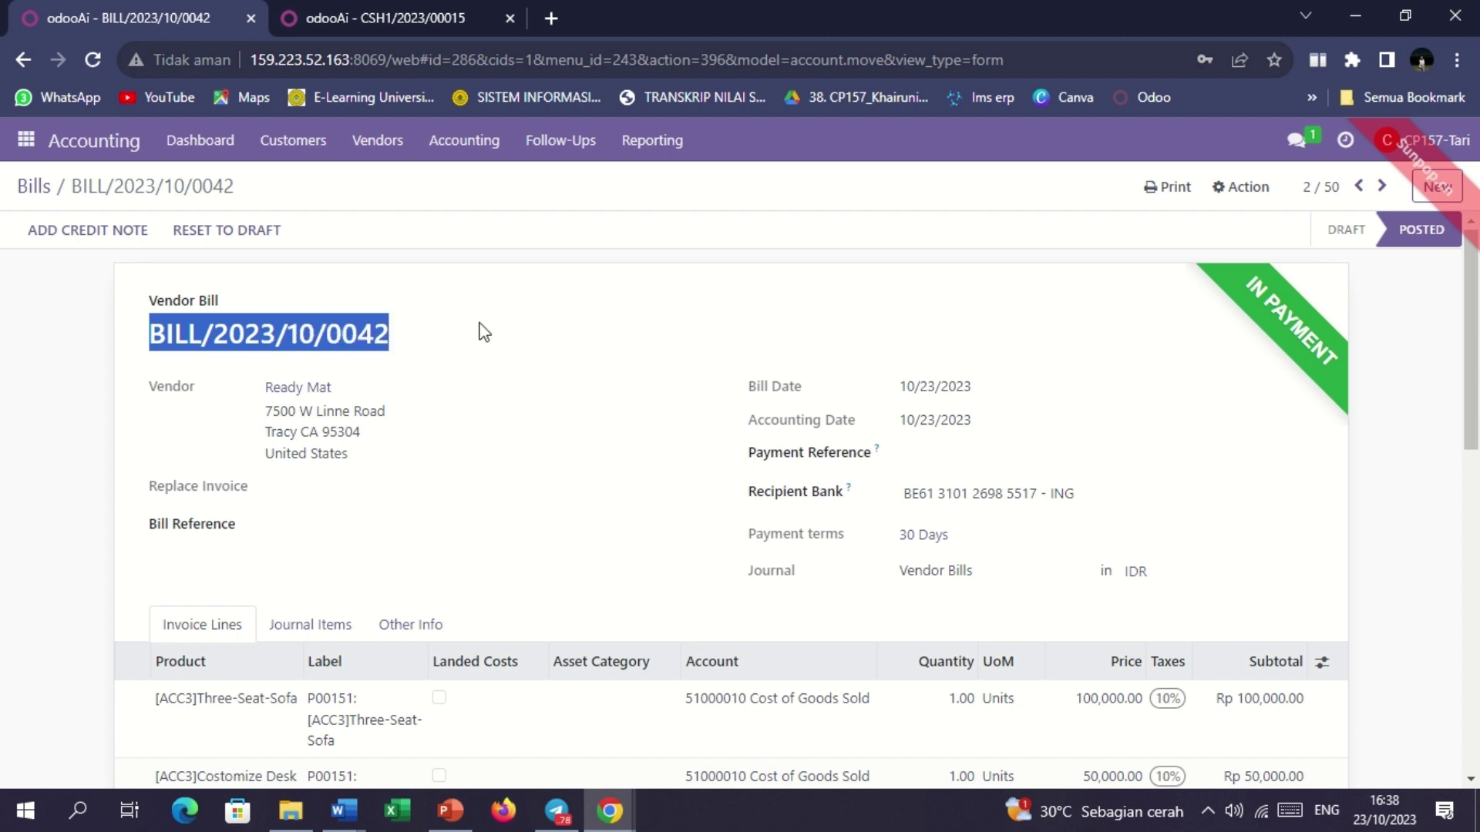
key(ctrl+Tab)
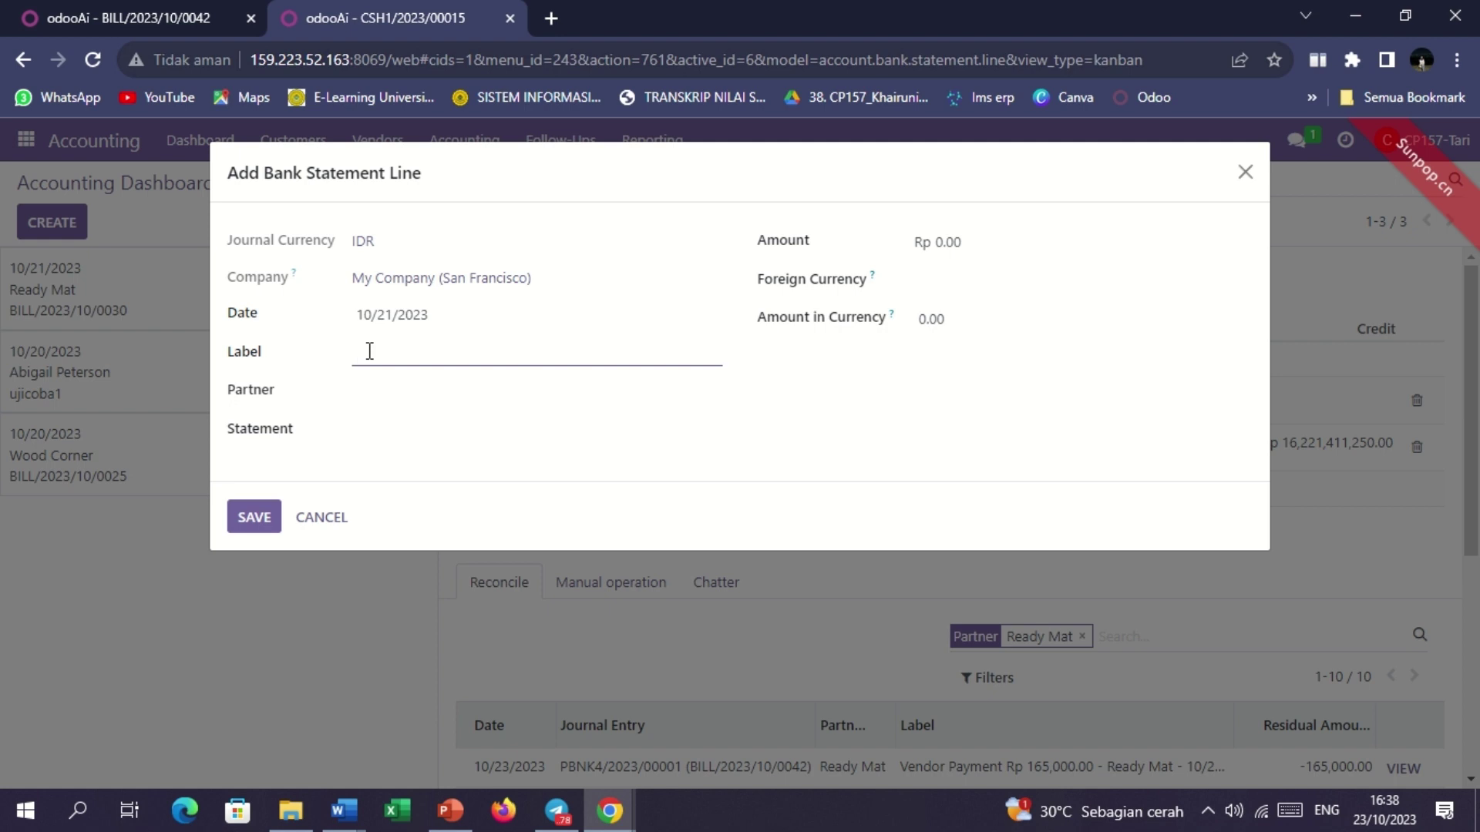
key(ctrl+v)
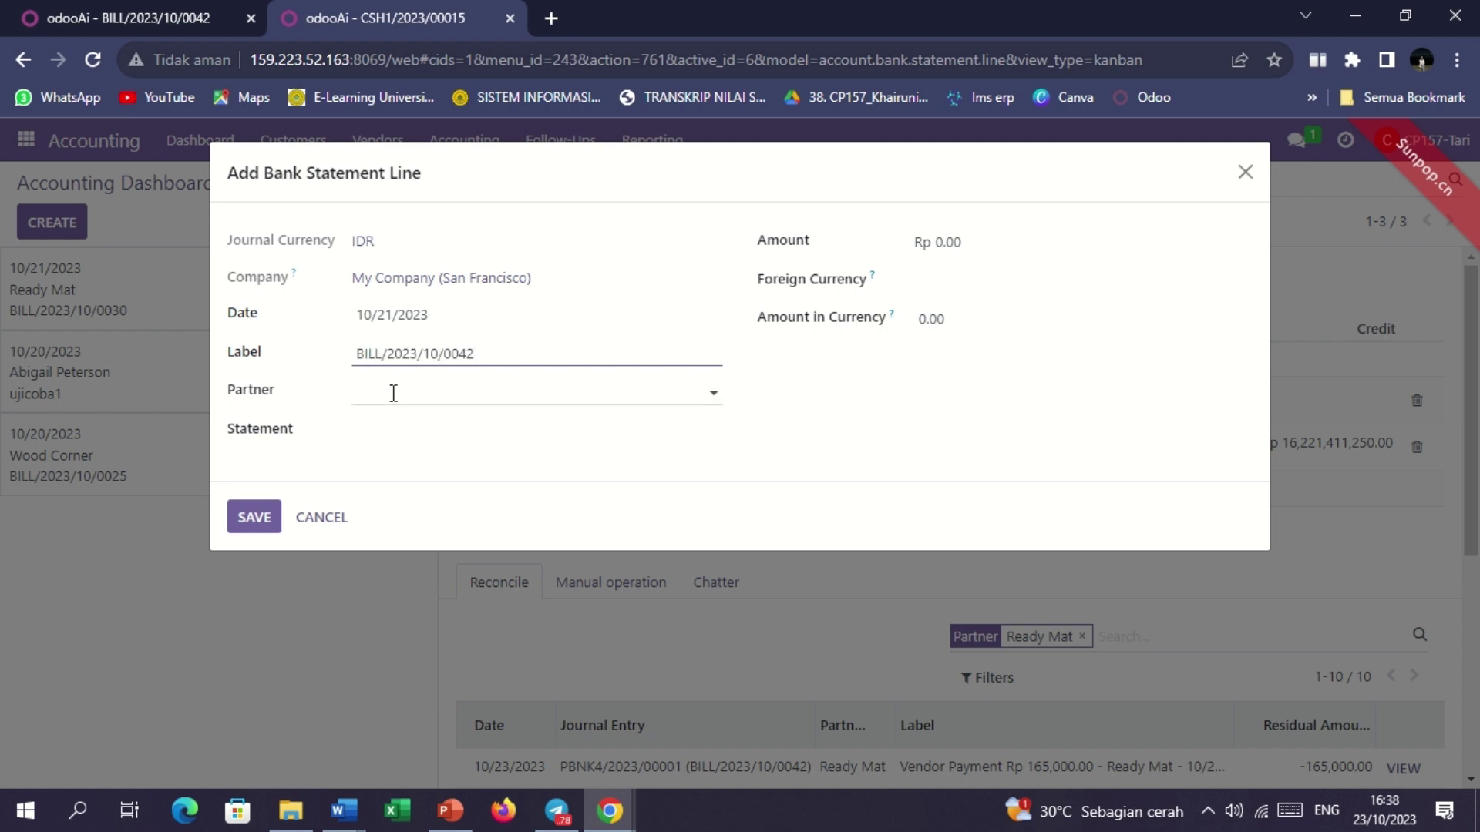
Set the statement line's partner to Ready Mat.
click(394, 393)
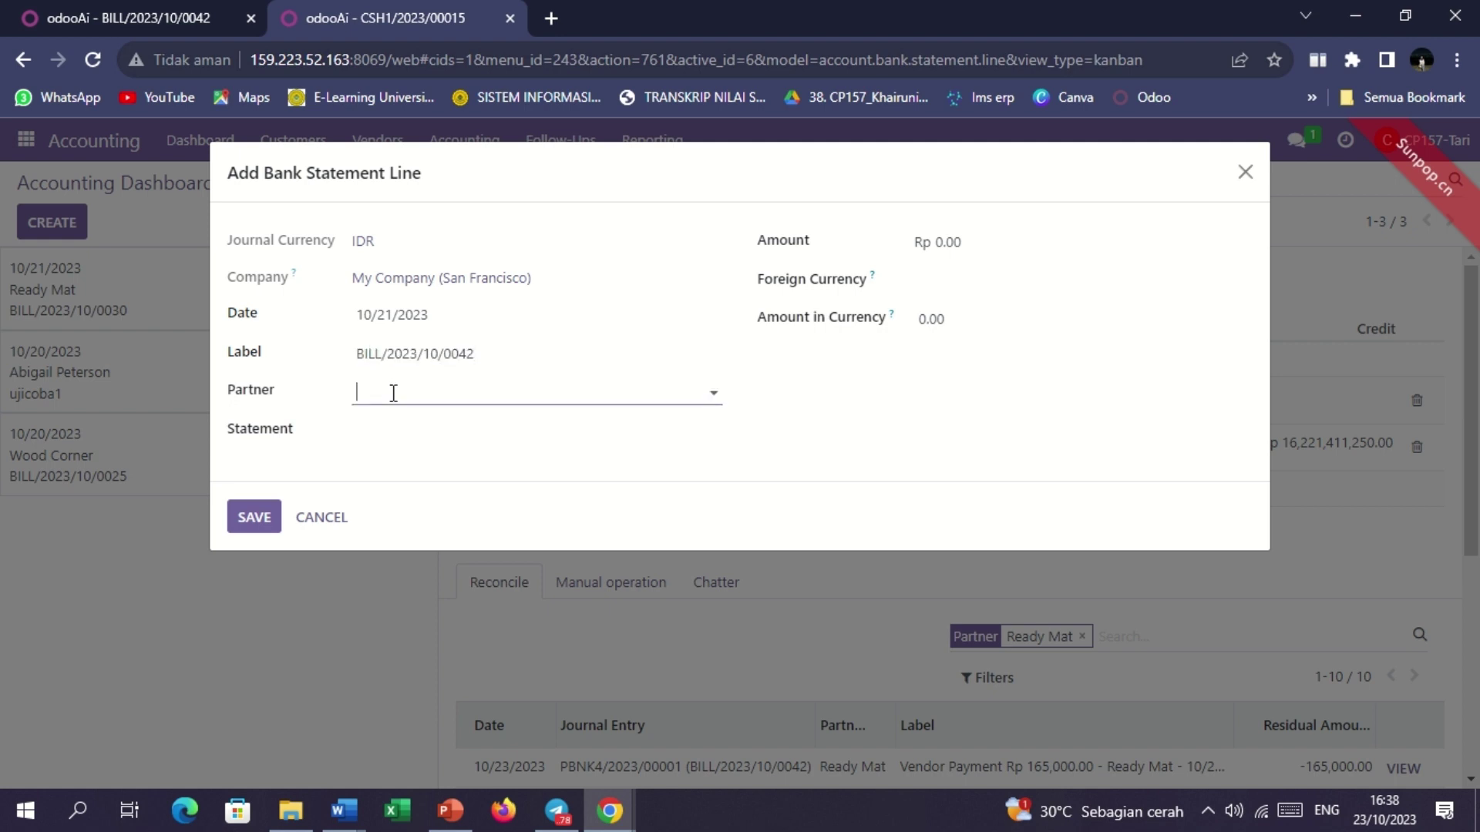
text(R)
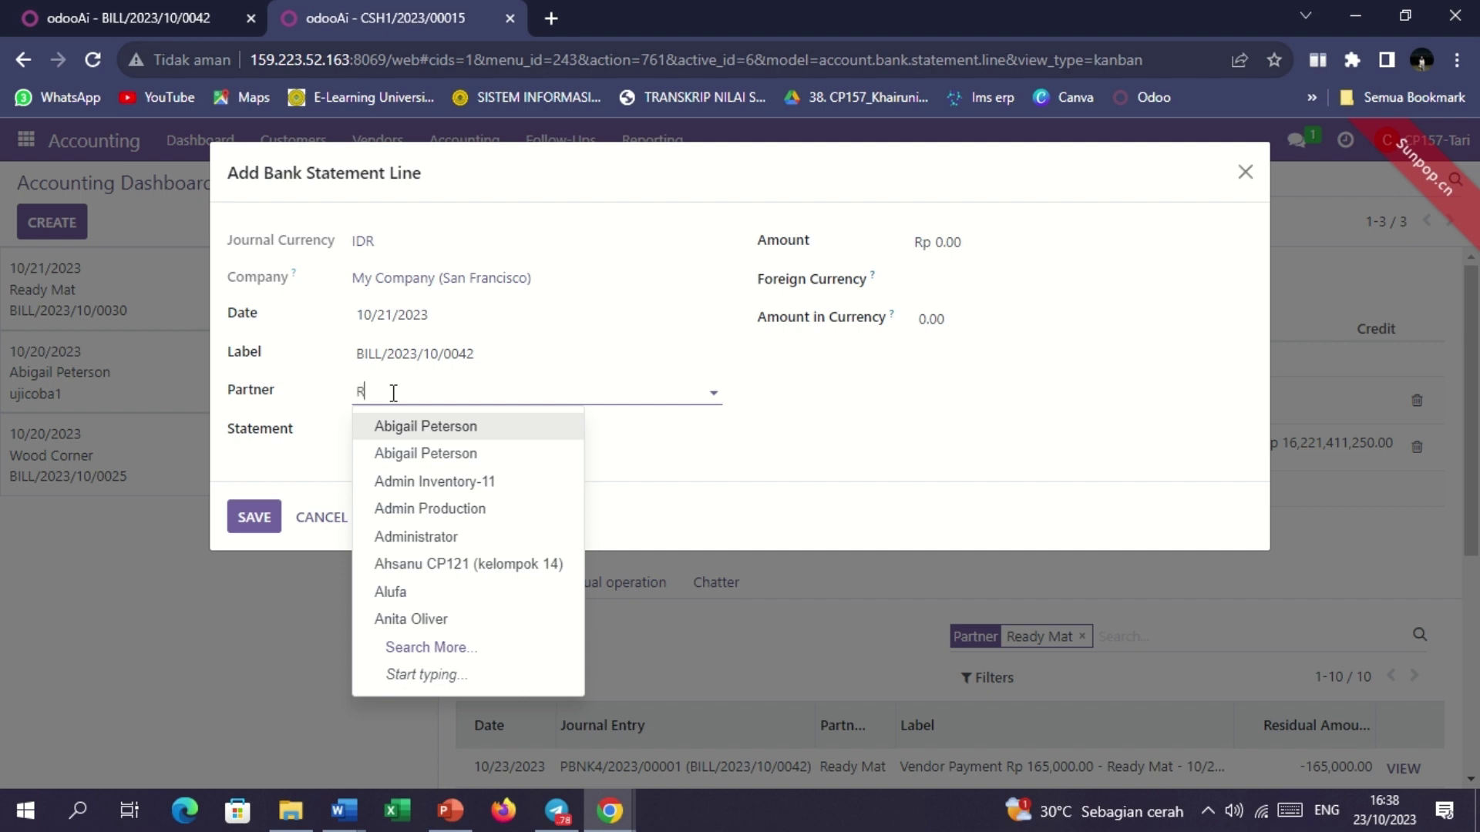
text(eady Mat)
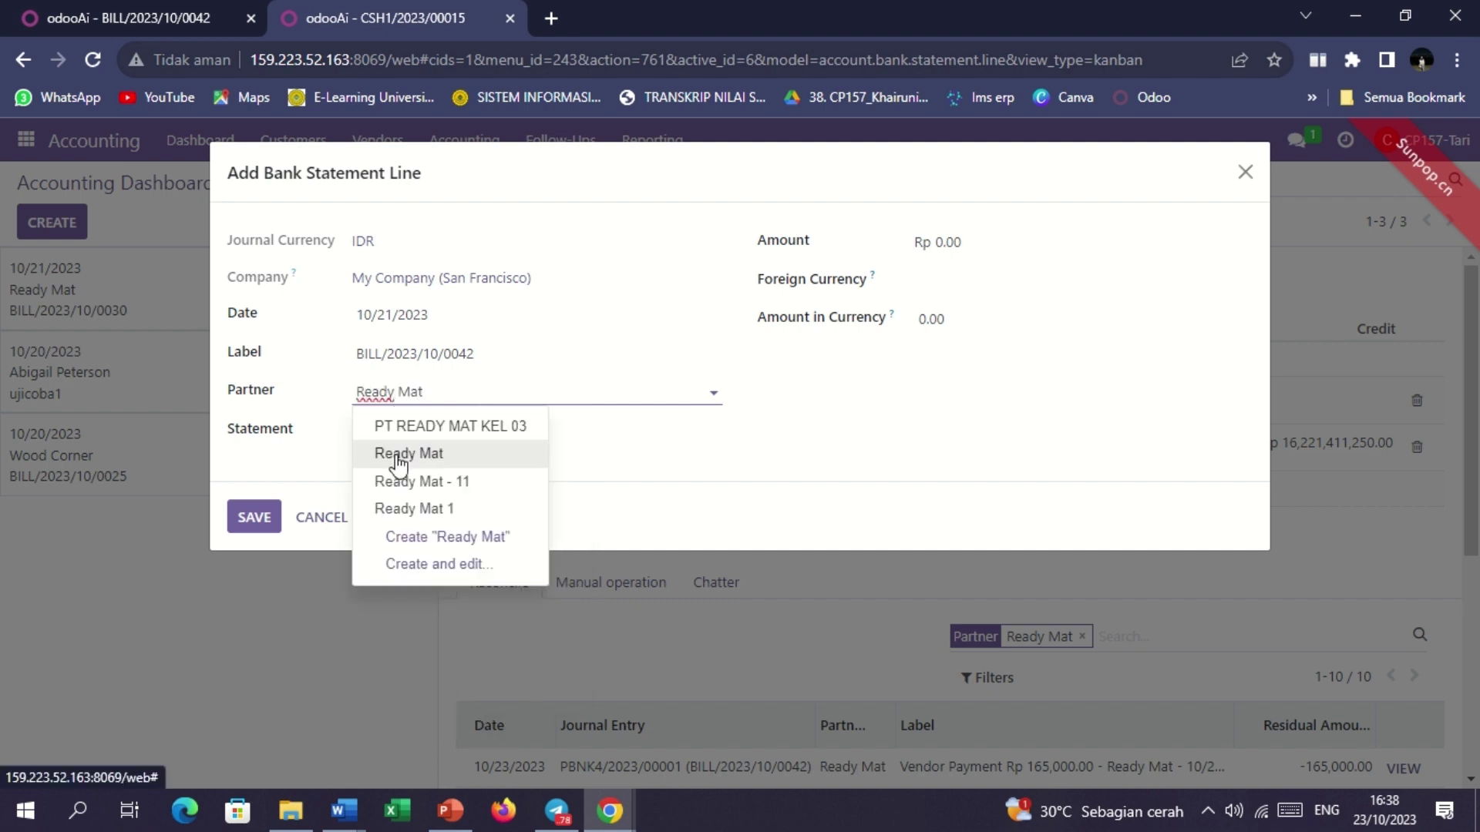
click(398, 456)
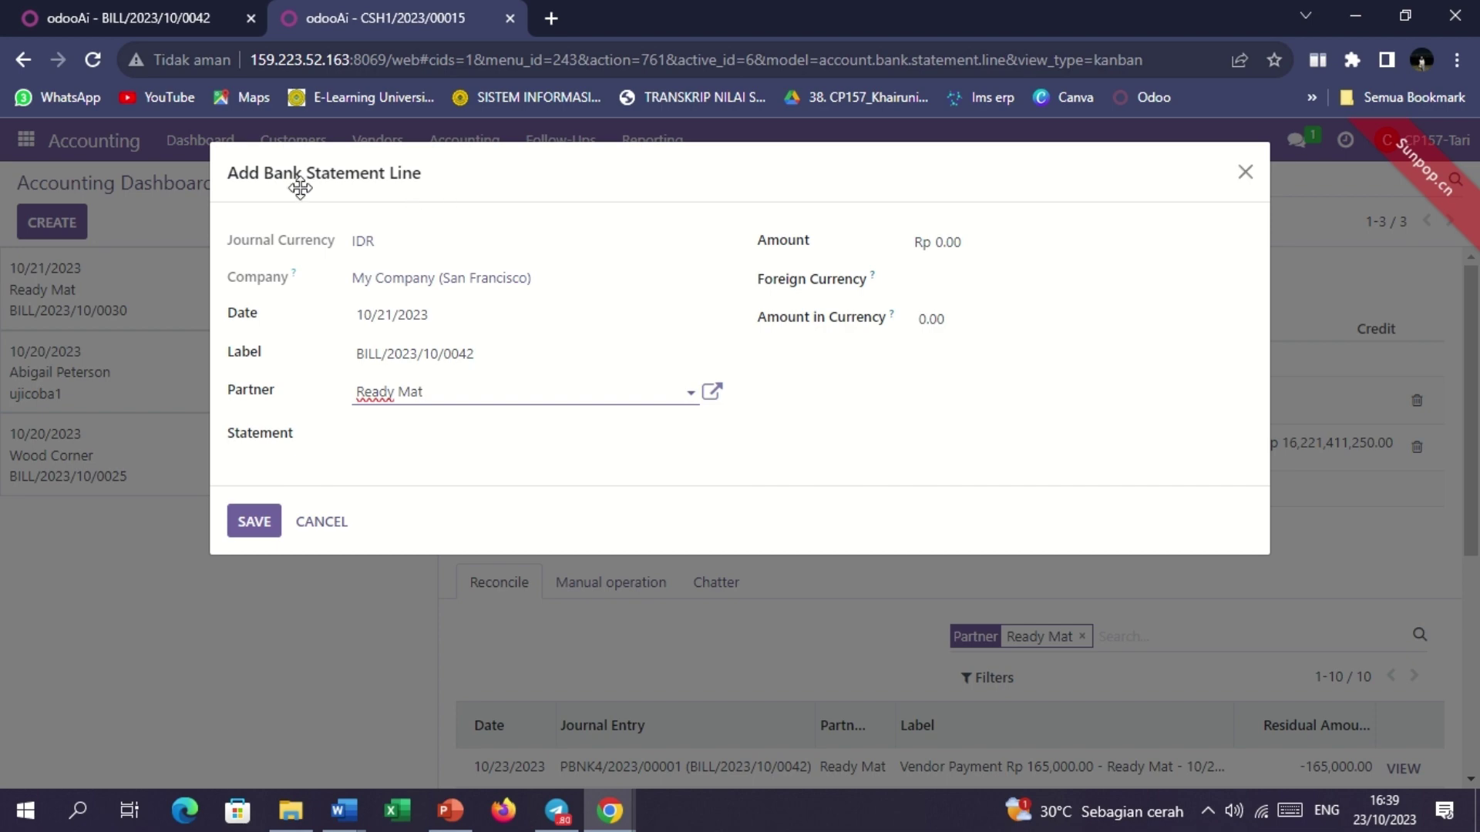
Check the vendor bill's Rp 165,000.00 total before returning to the statement line form.
click(173, 13)
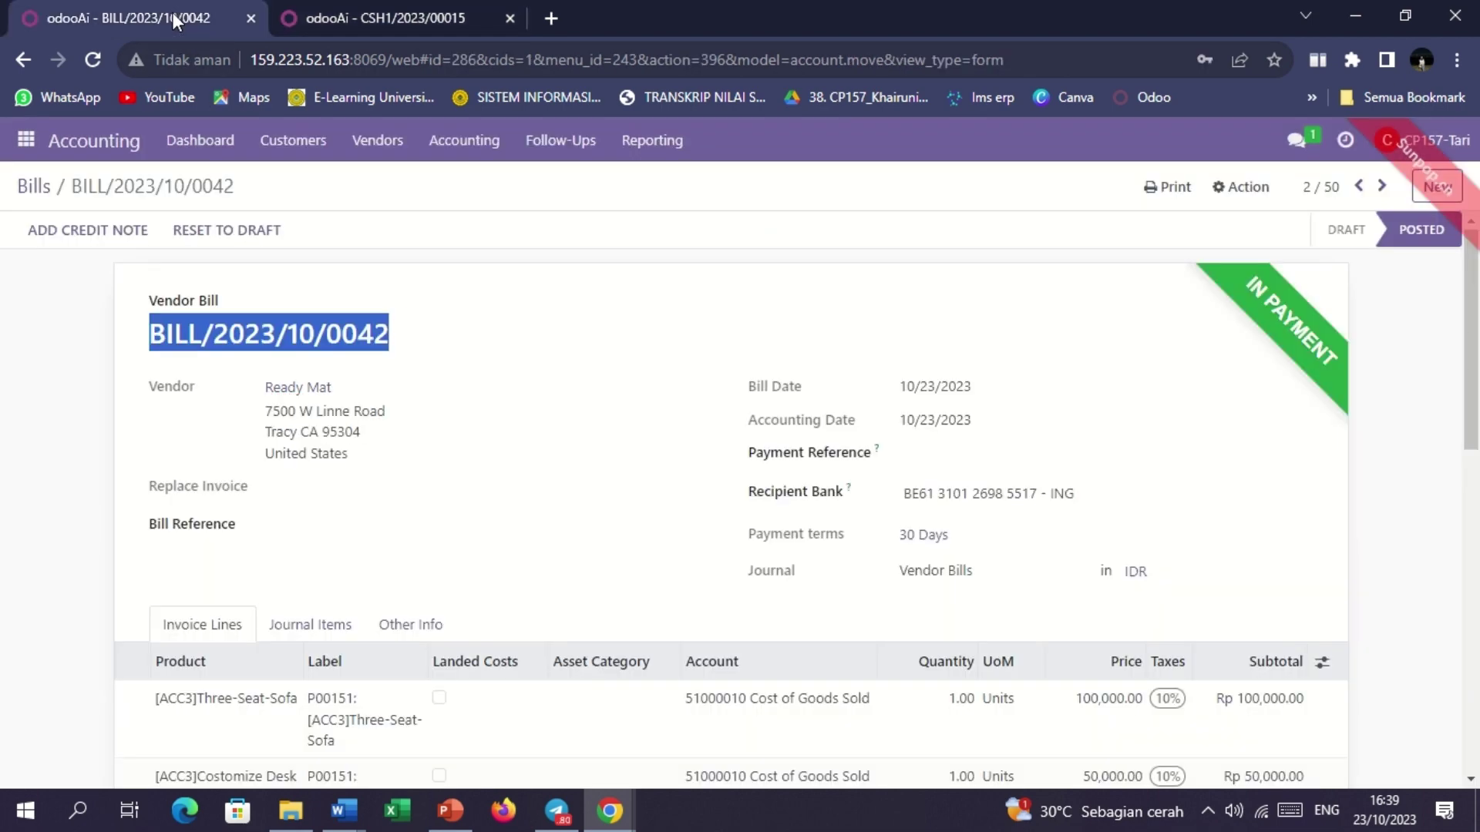
scroll(497, 535, down, 5)
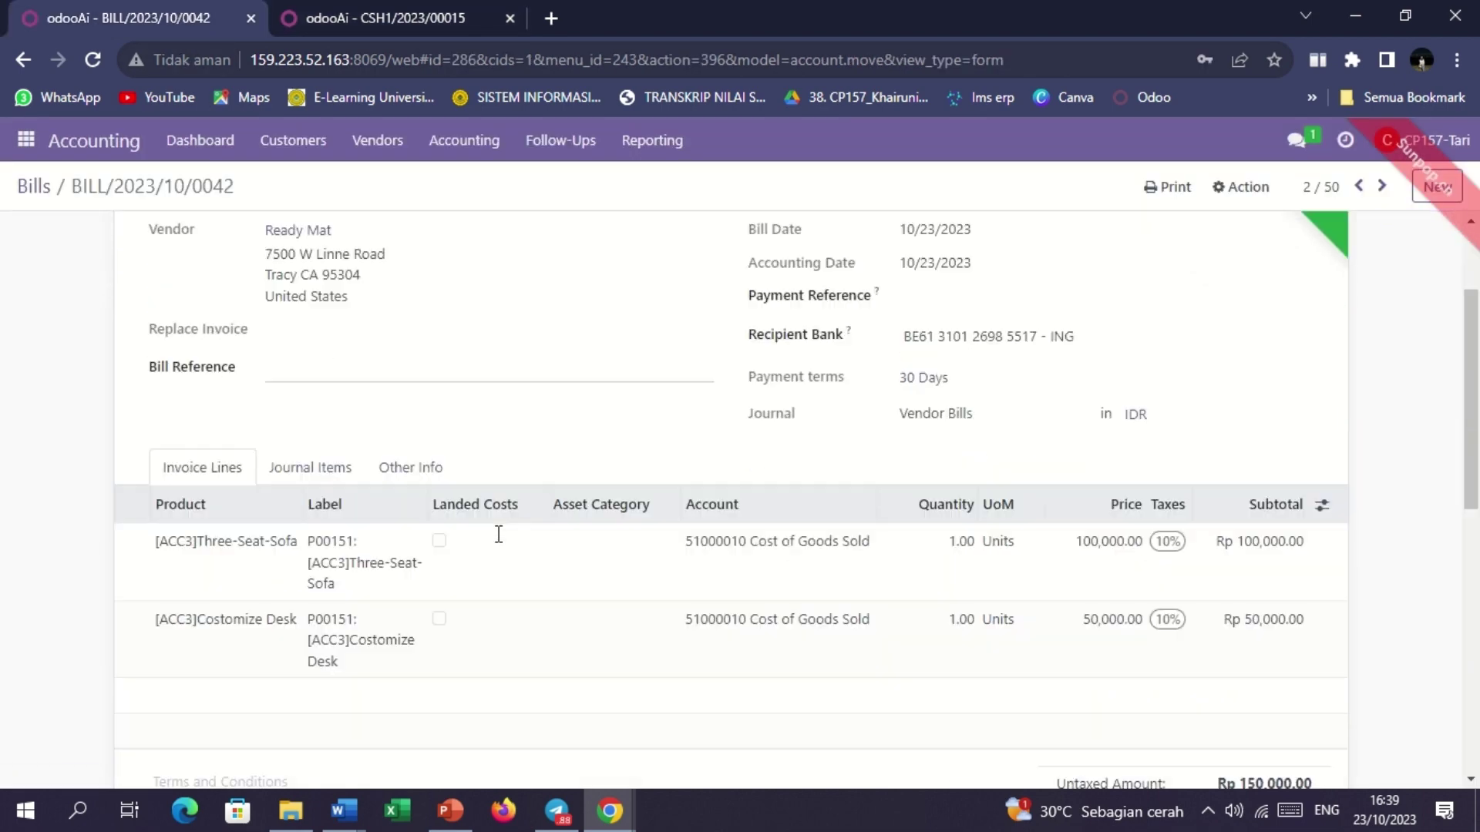
scroll(498, 534, down, 1)
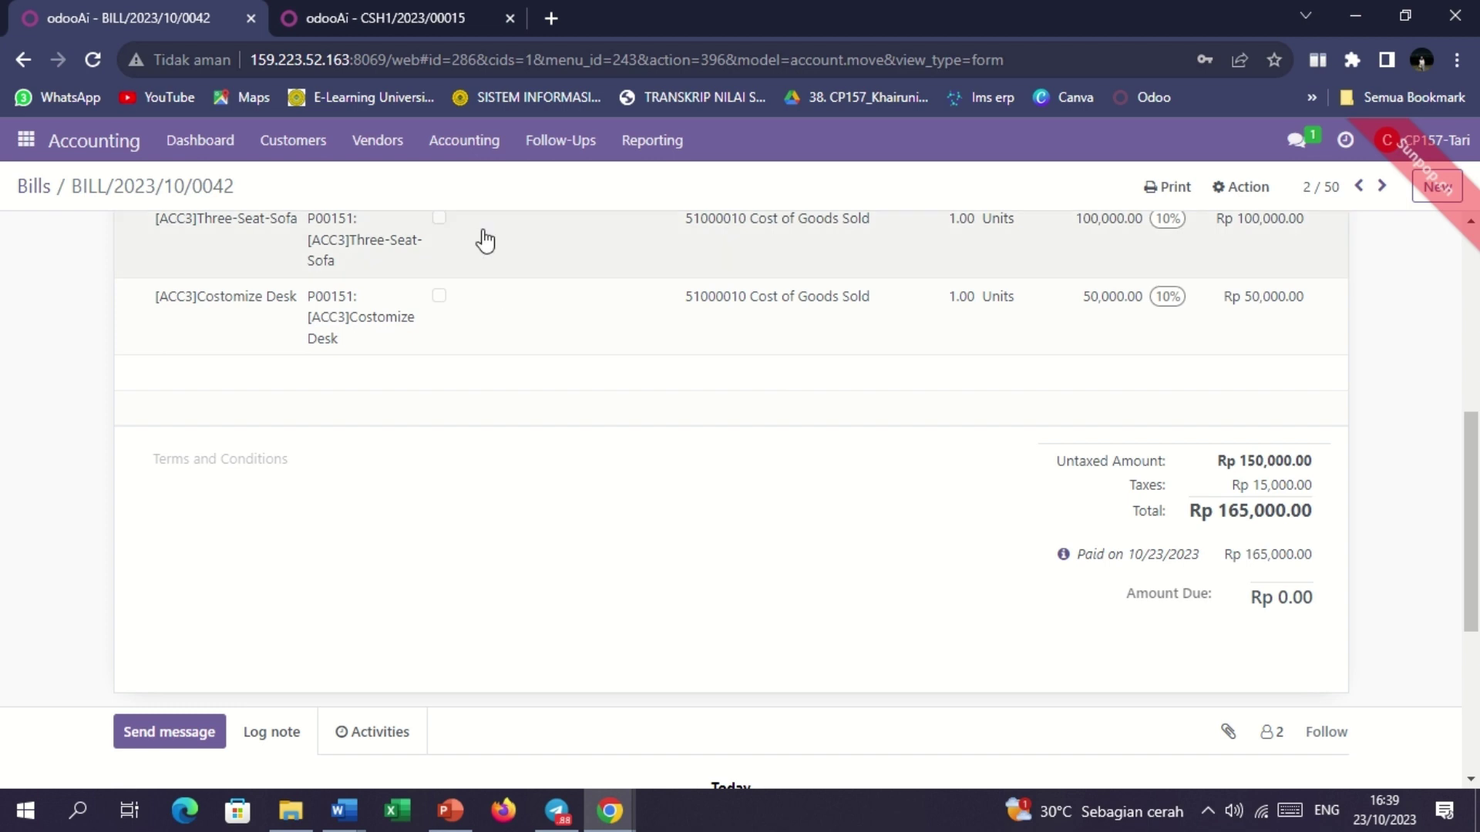
click(299, 21)
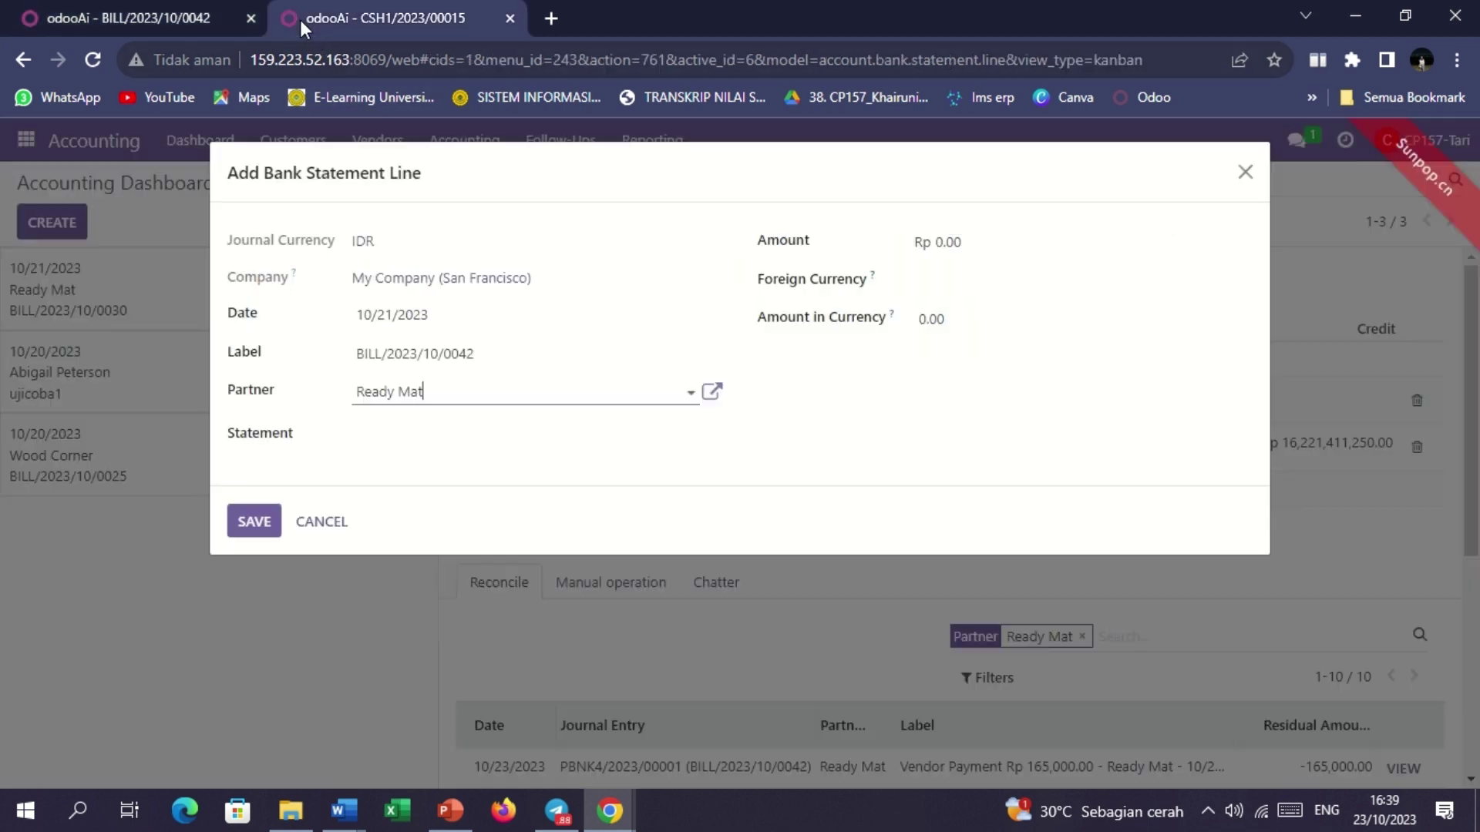
Enter -165000 as both Amount and Amount in Currency, with IDR as the foreign currency.
click(1008, 245)
key(BackSpace)
key(BackSpace)
key(BackSpace)
key(BackSpace)
text(-165000)
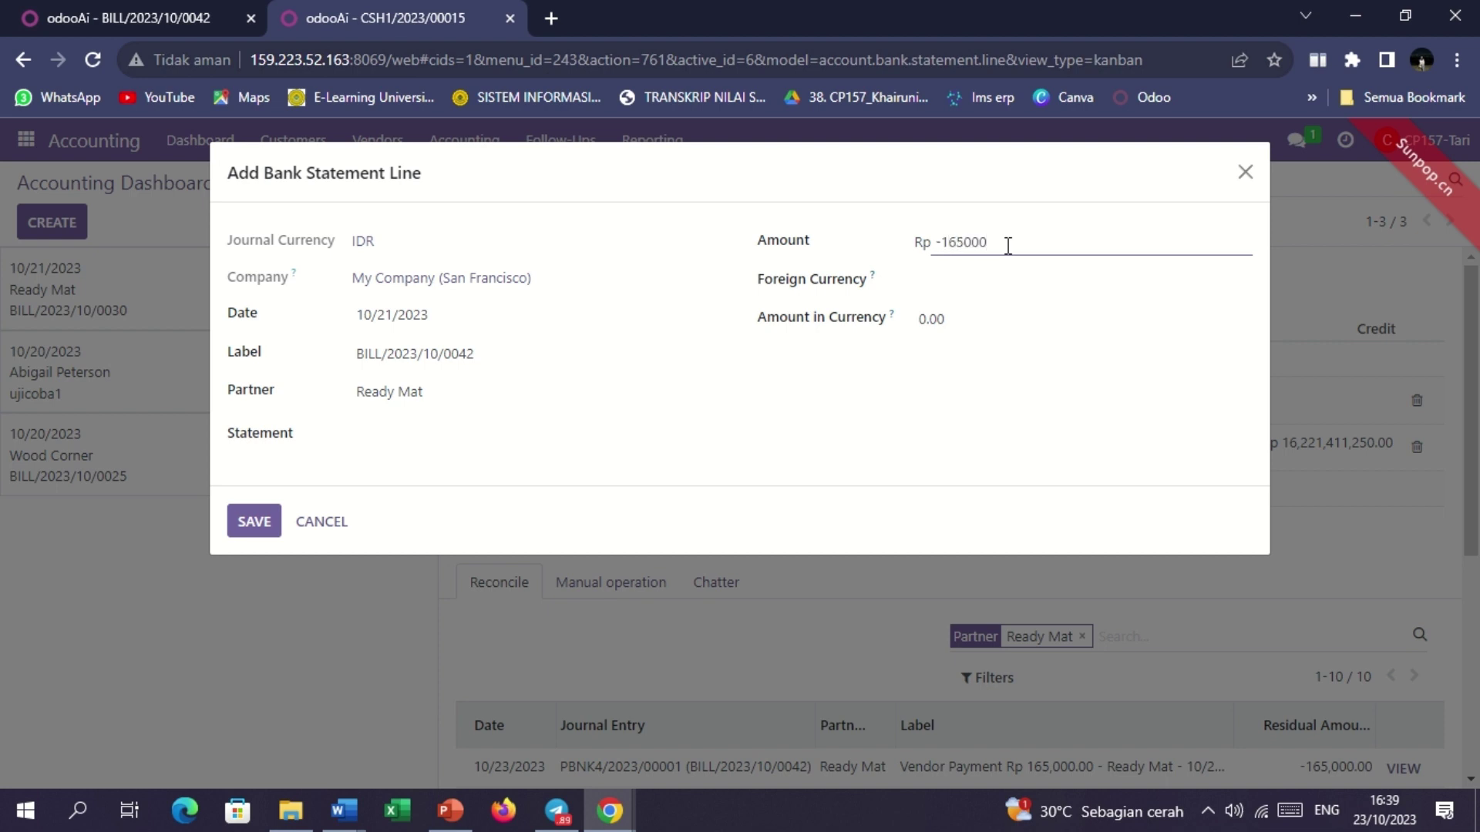
click(997, 323)
key(BackSpace)
key(BackSpace)
key(BackSpace)
key(BackSpace)
text(-165000)
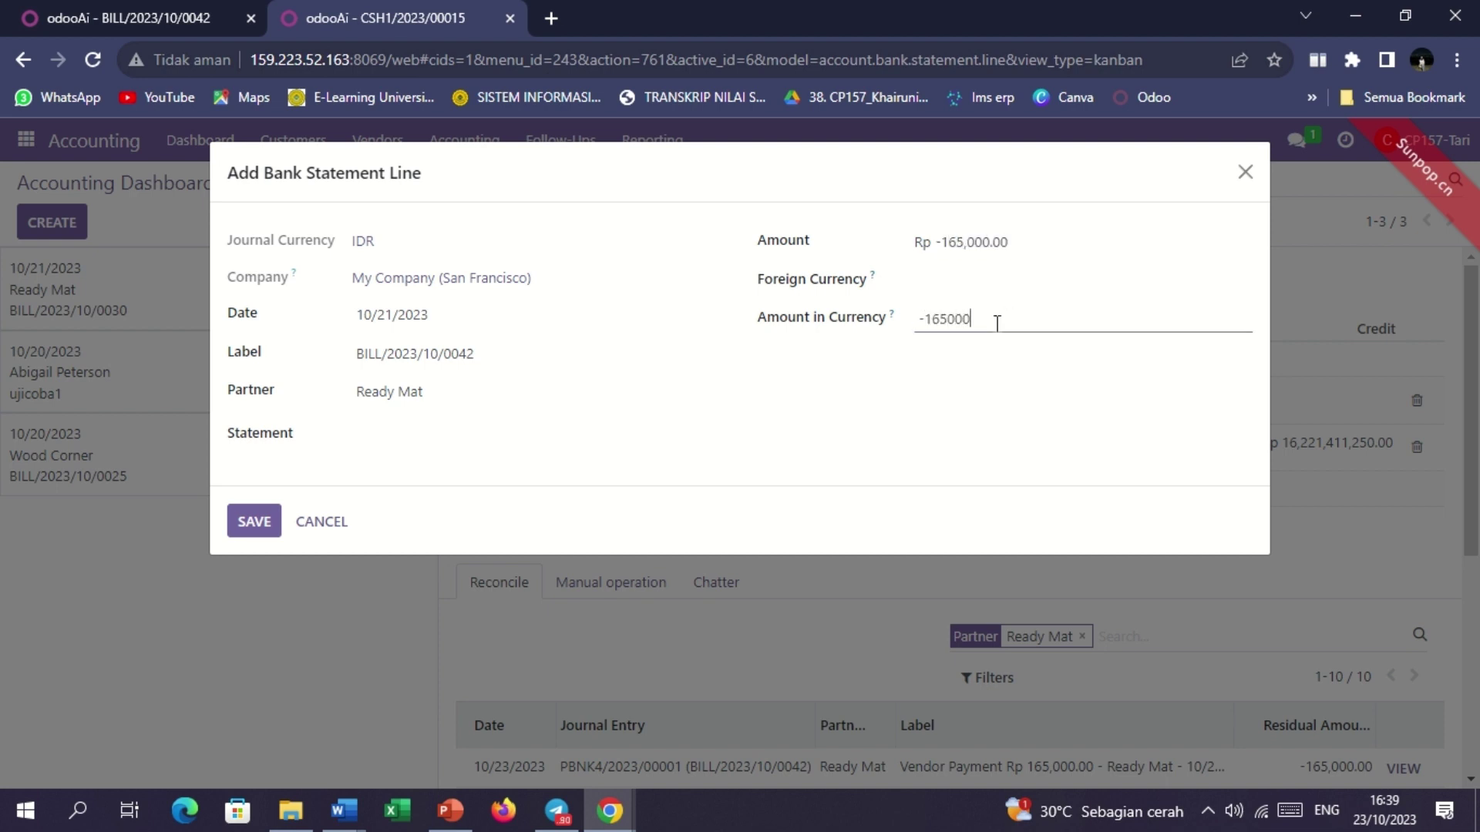
click(979, 406)
click(981, 277)
click(956, 313)
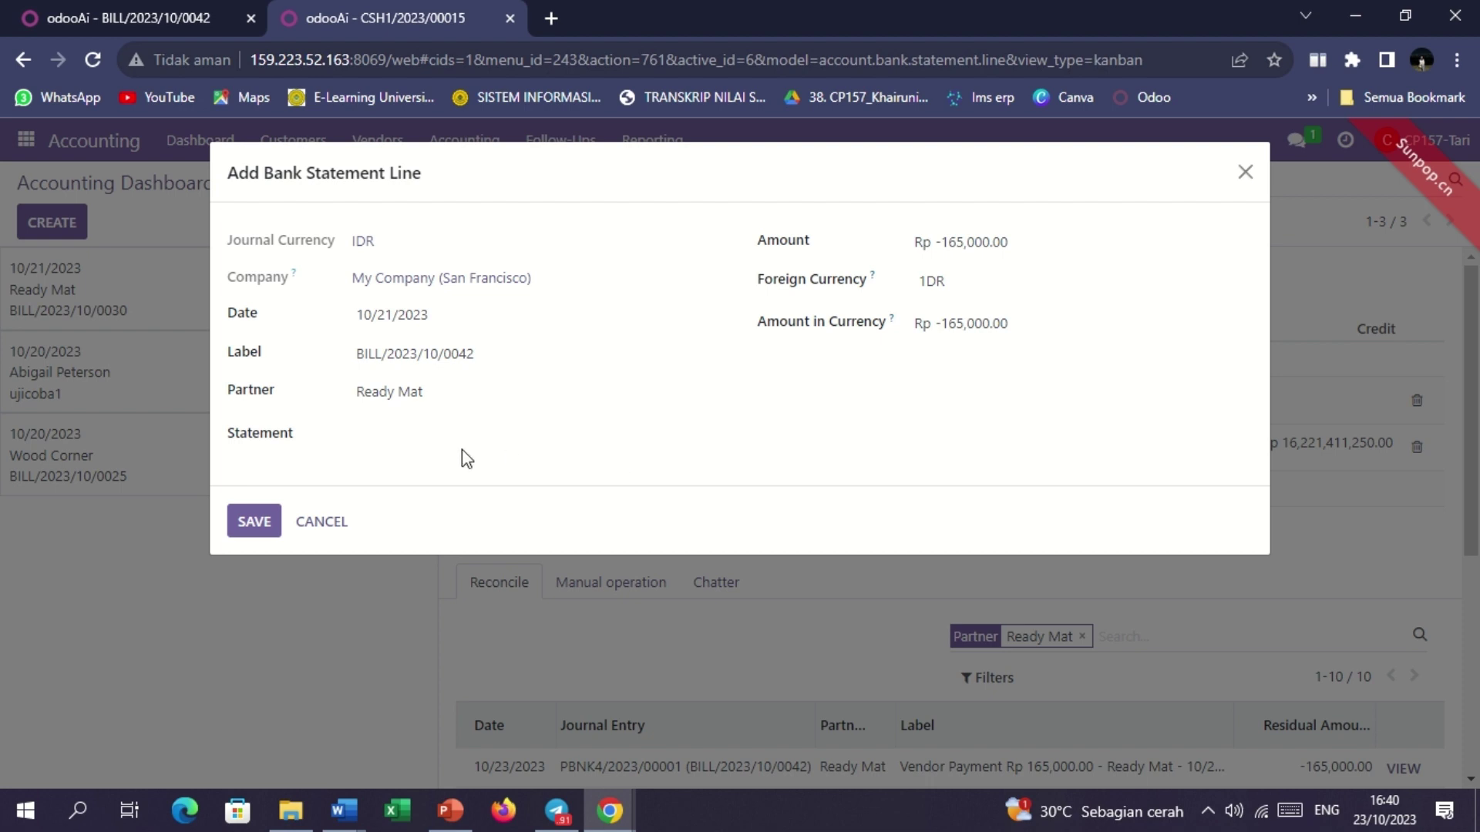
Save the Rp -165,000.00 line, match it to payment PBNK4/2023/00001, and validate.
click(245, 525)
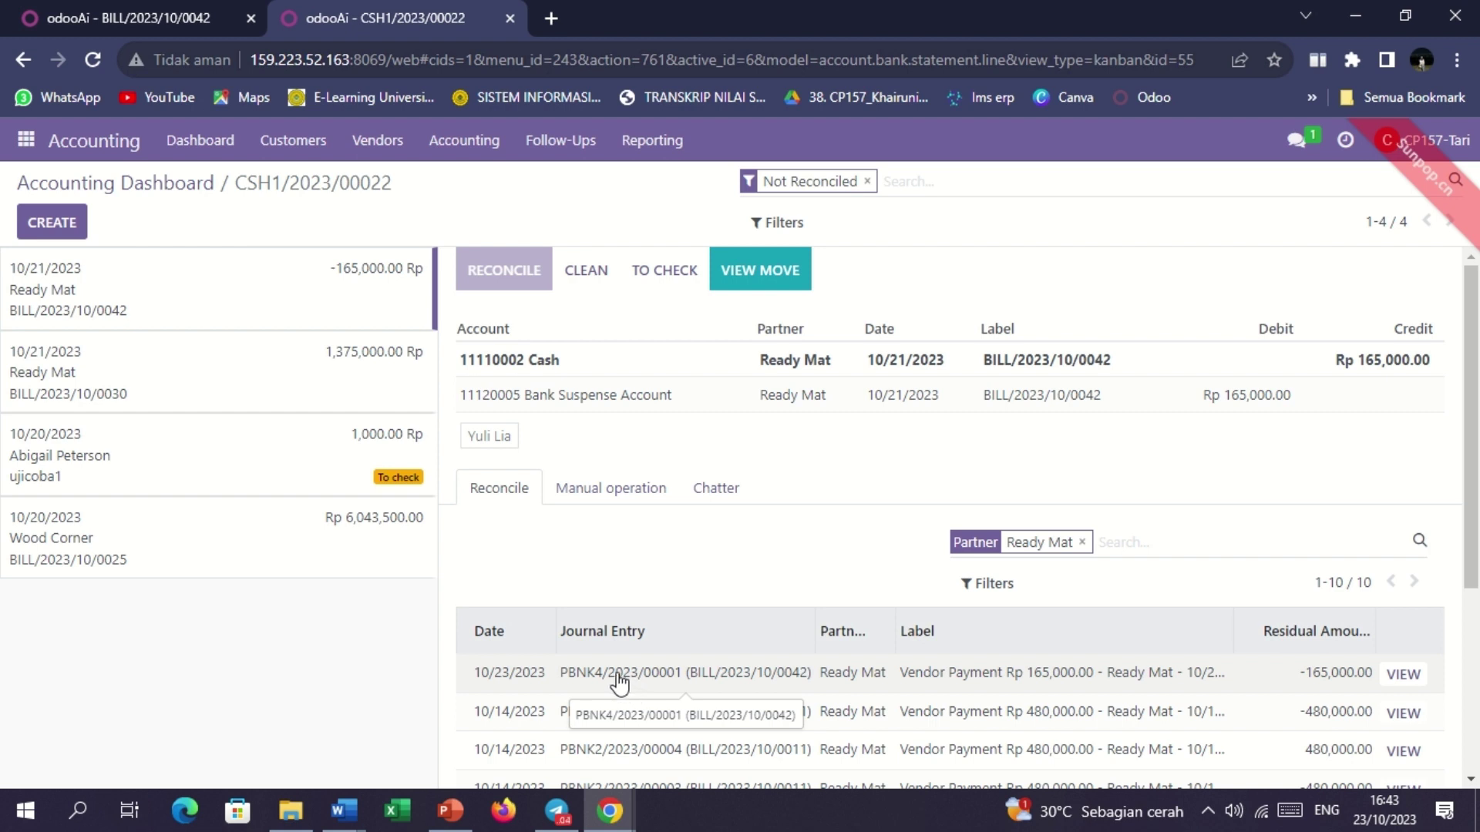
click(619, 678)
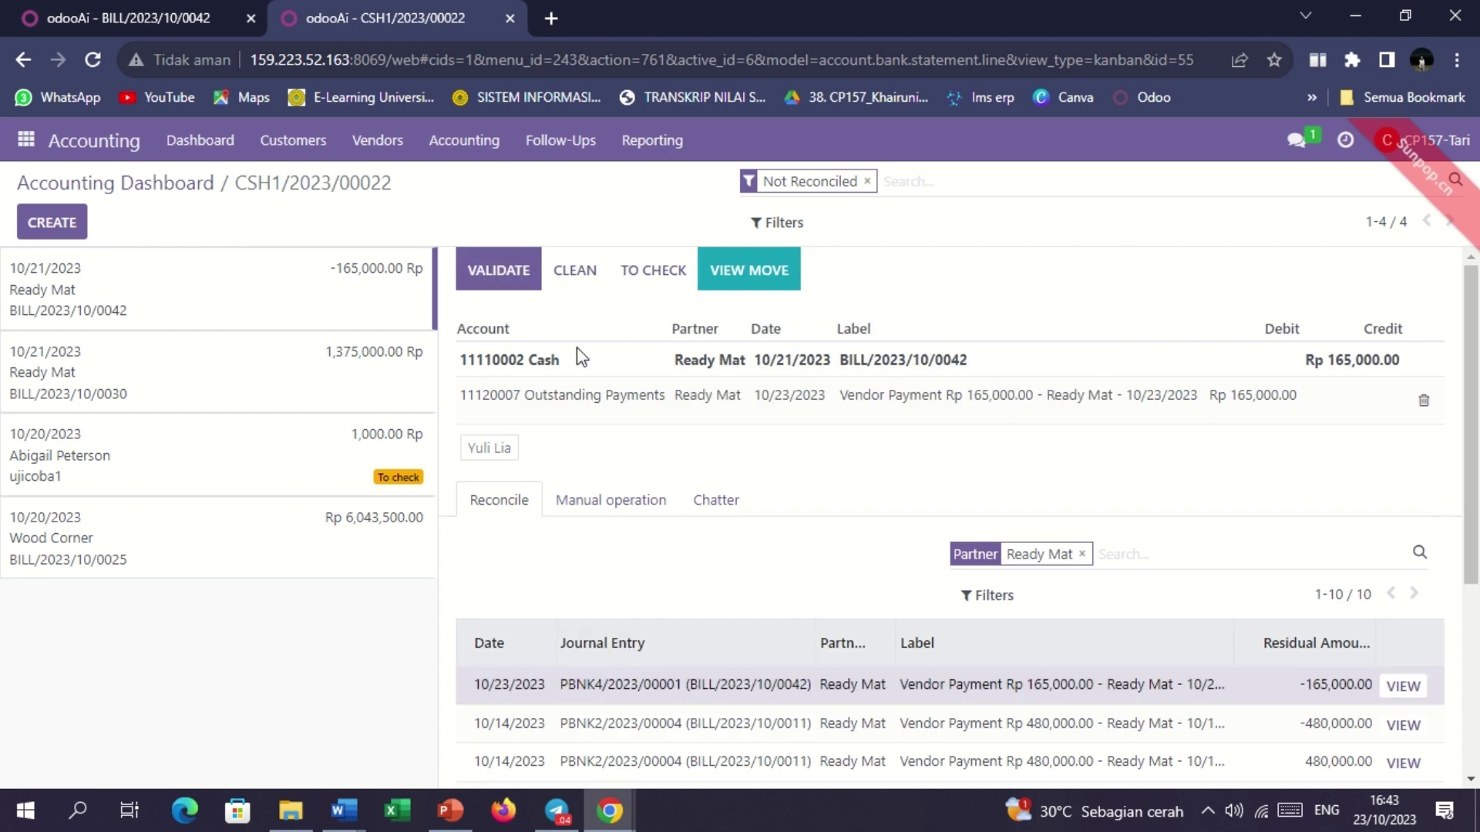
click(501, 271)
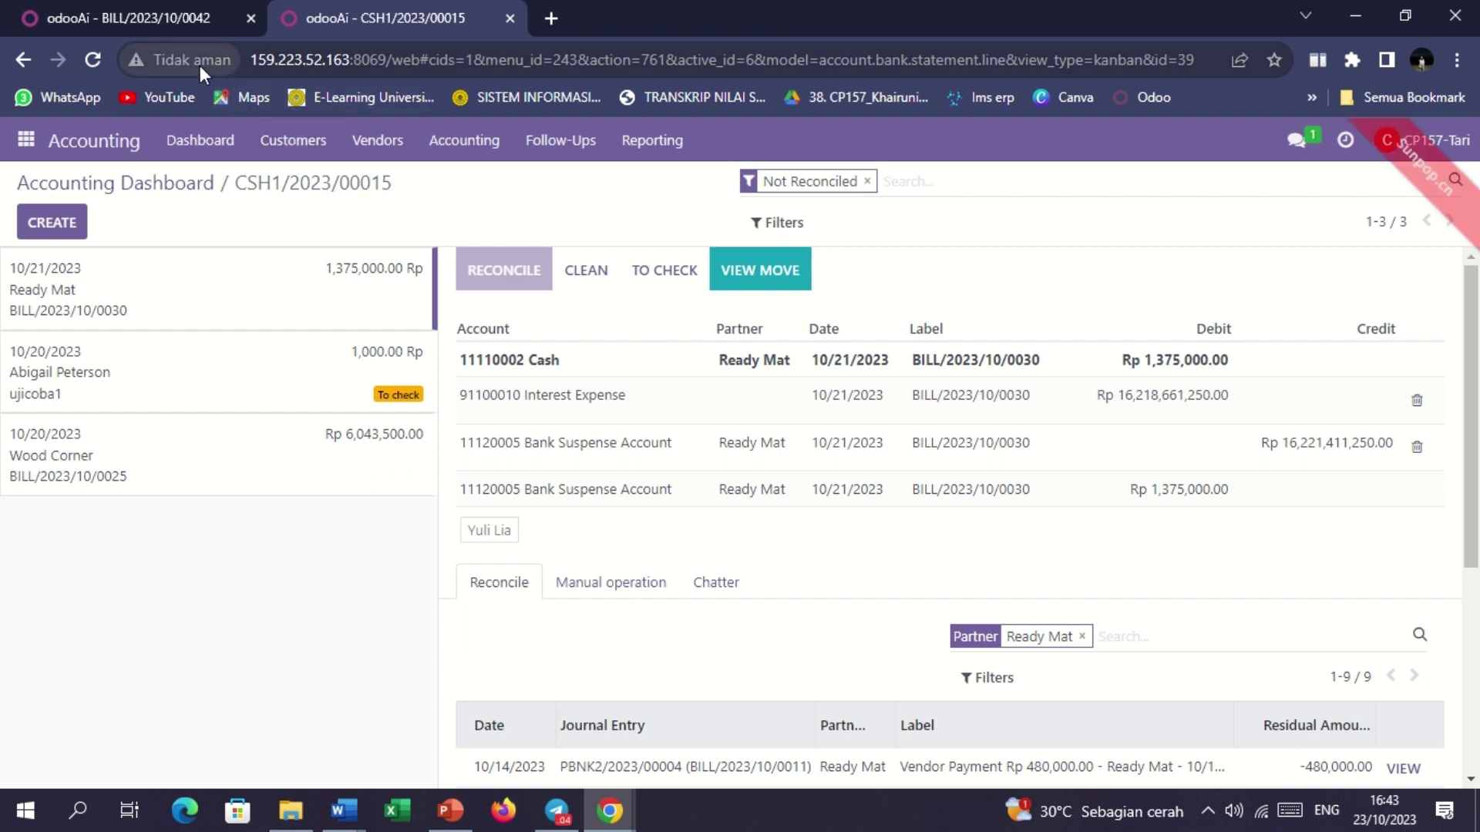
Reload vendor bill BILL/2023/10/0042 to confirm its status changed from In Payment to Paid.
click(164, 17)
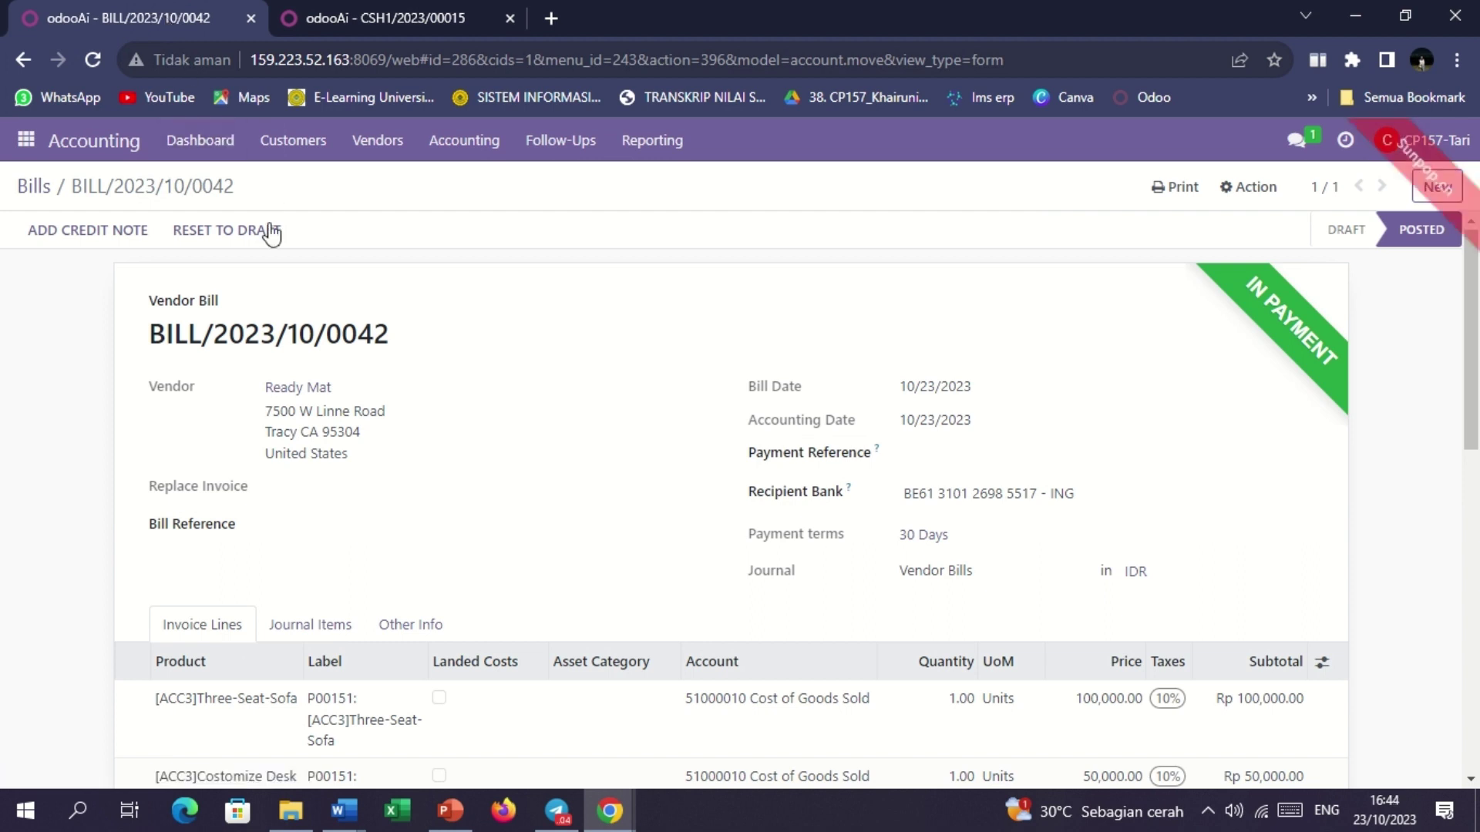
click(102, 59)
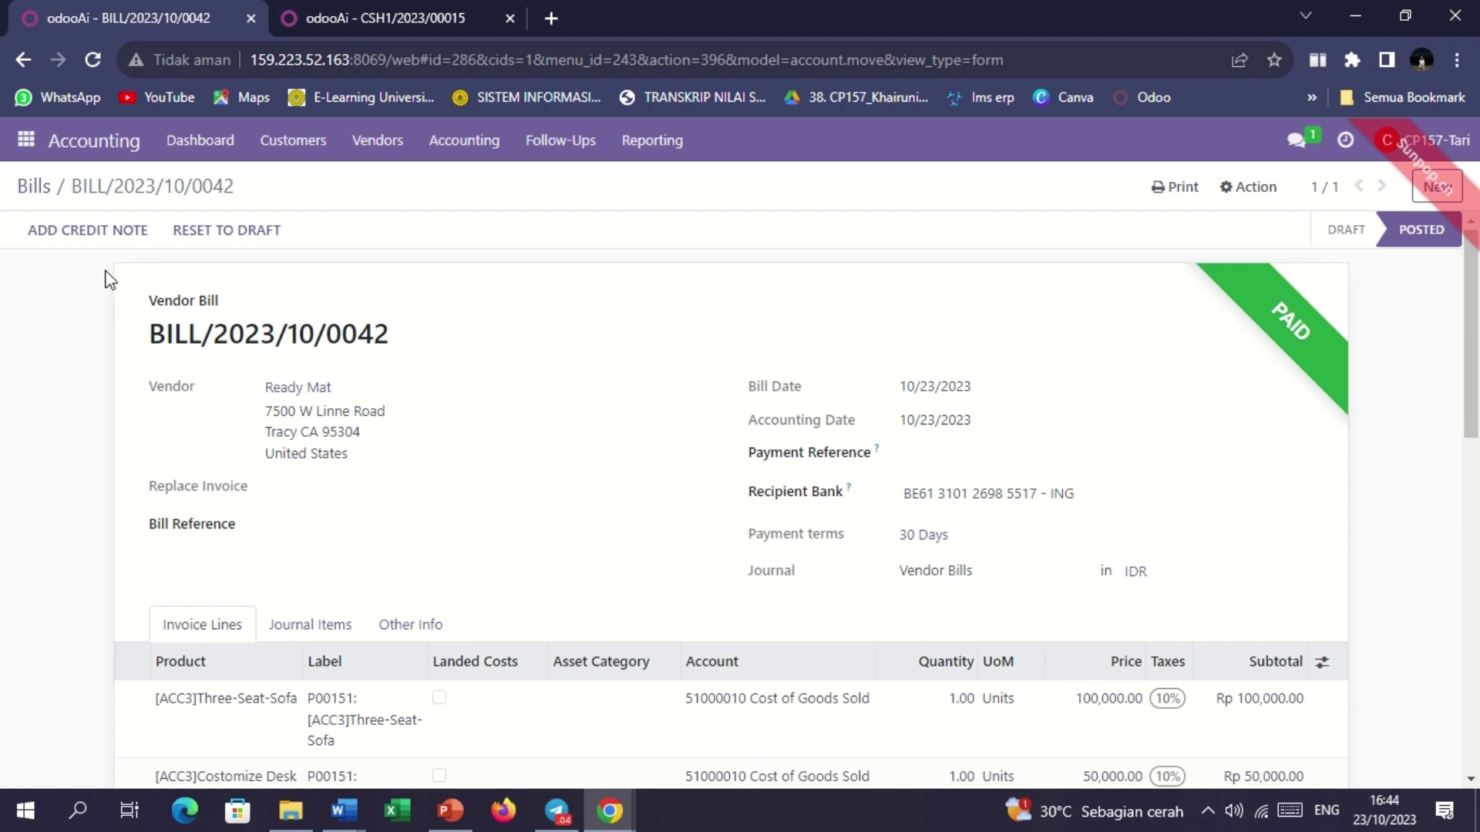
click(27, 147)
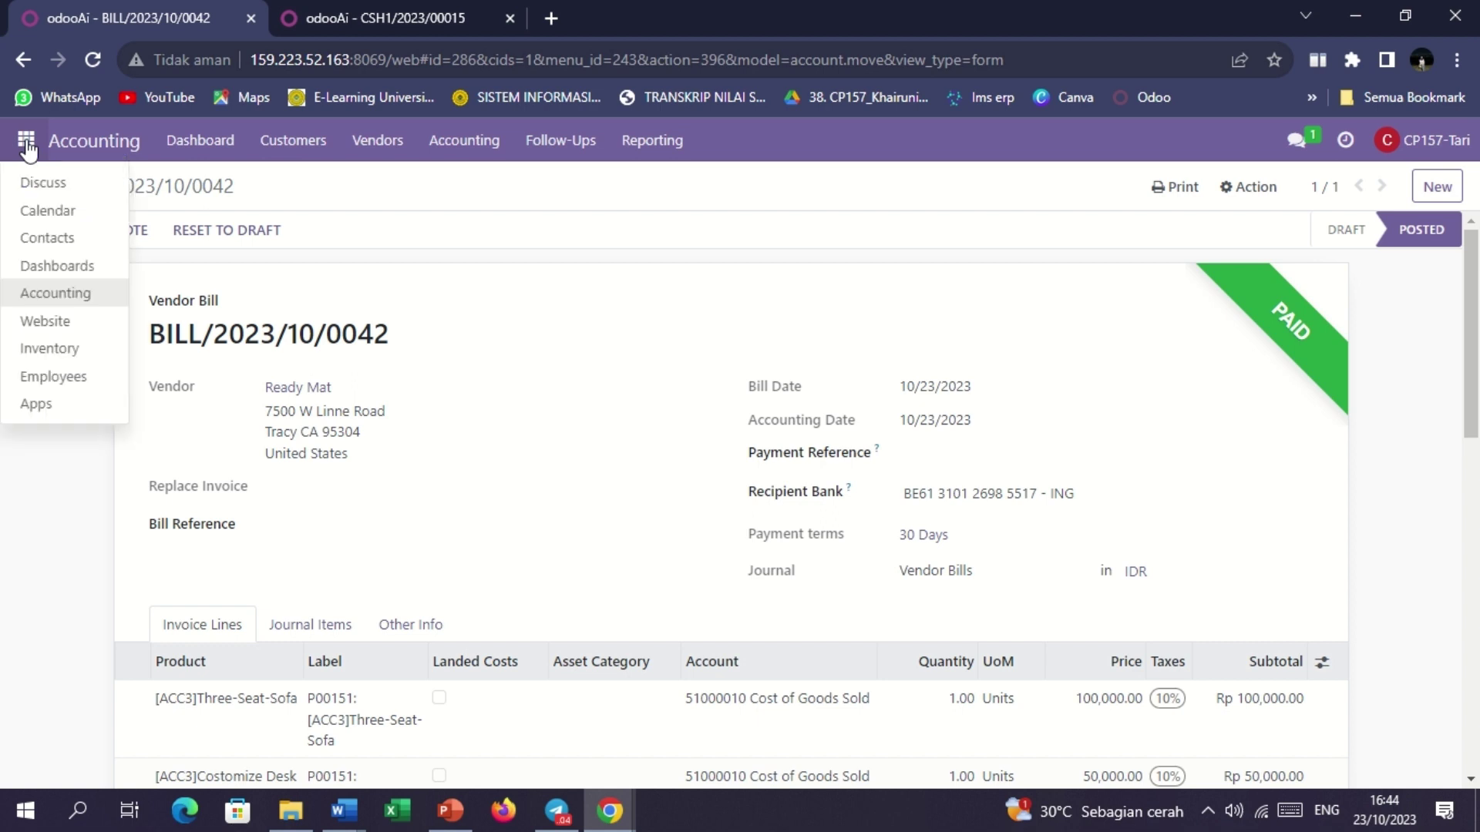
Send a reply in Discuss's Kelompok 3 Accounting channel saying the vendor bill reconciliation is done.
click(60, 188)
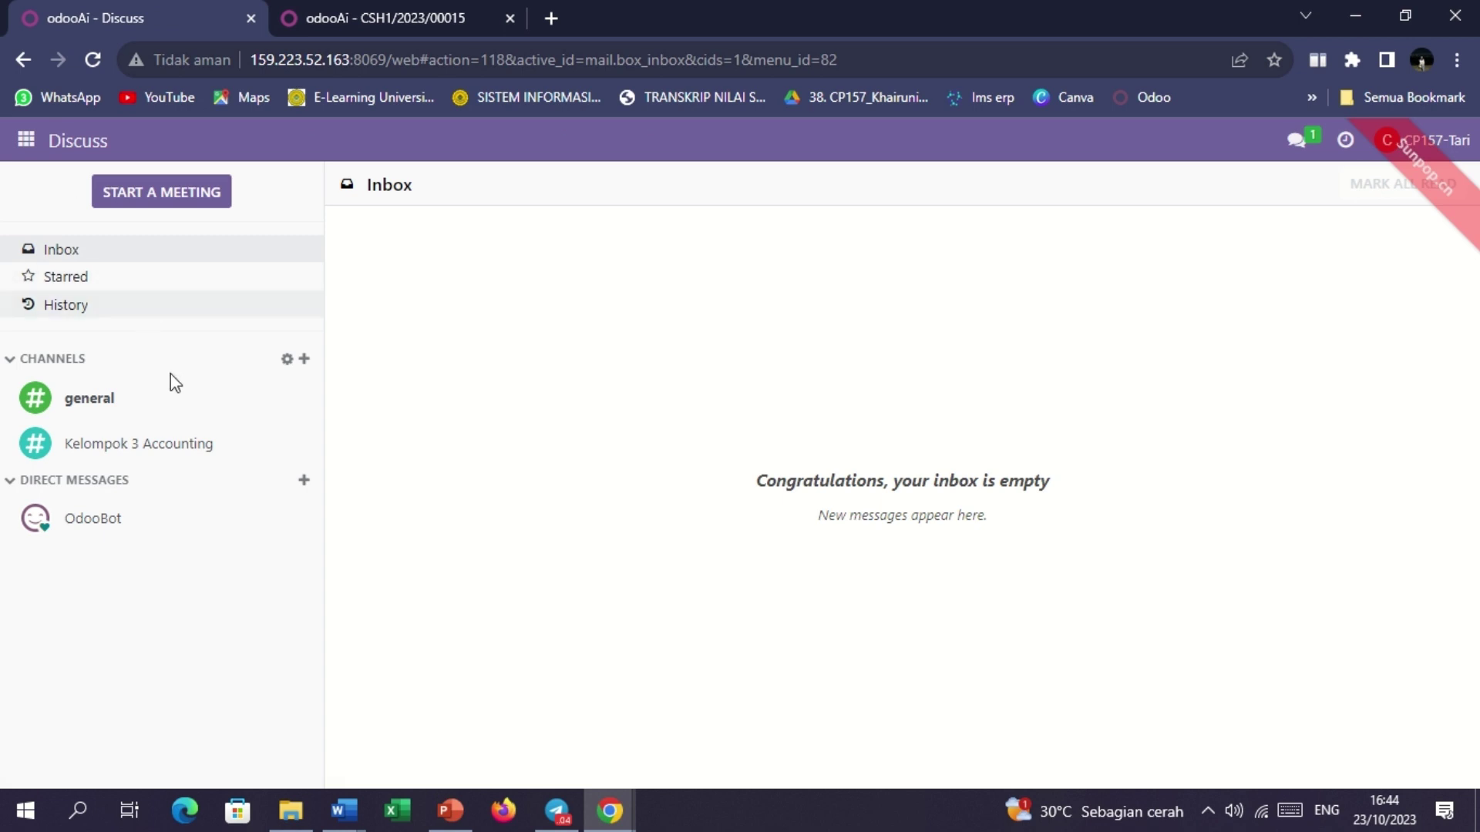
click(169, 445)
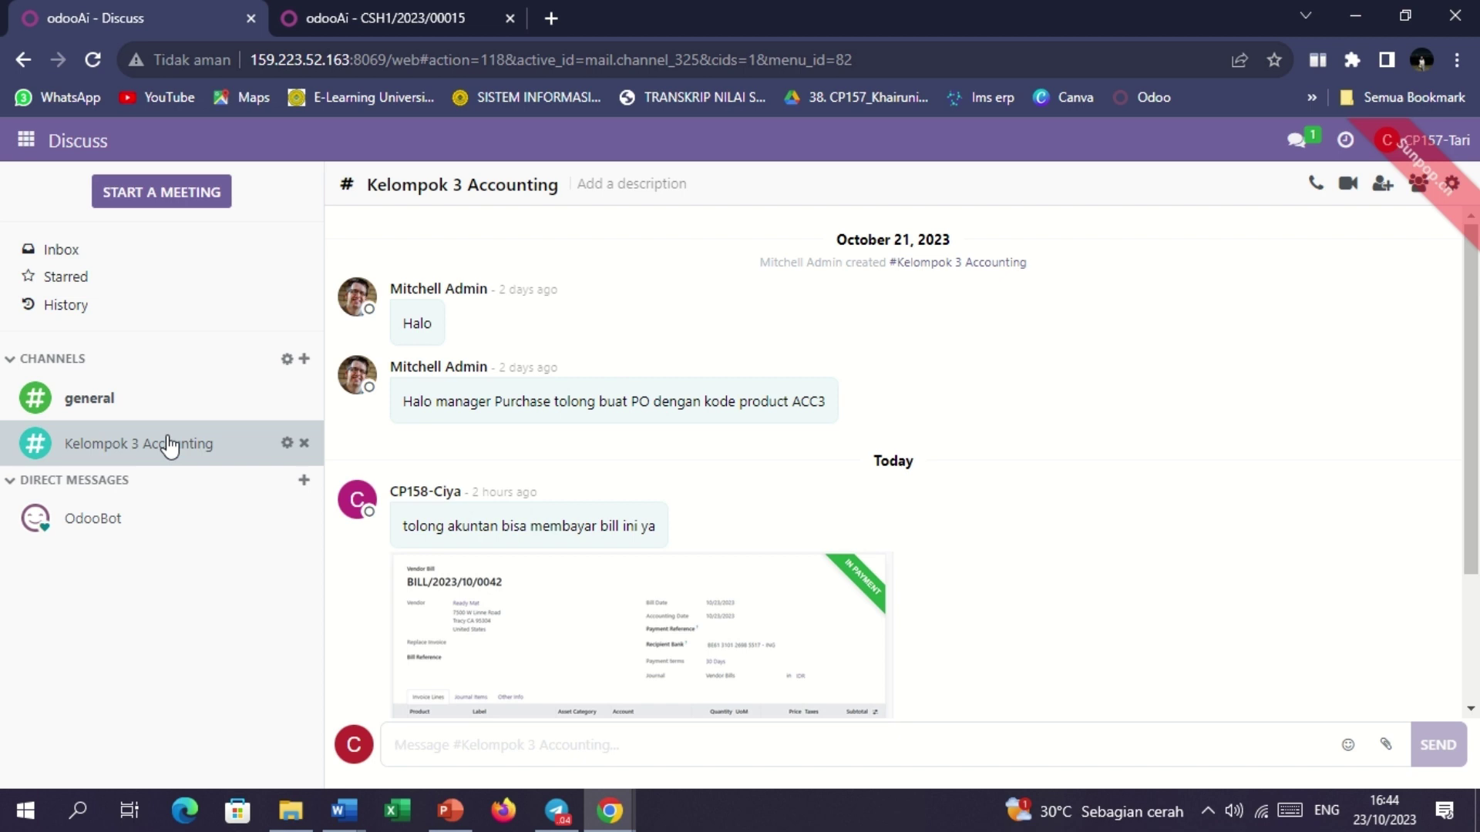
text(Sai)
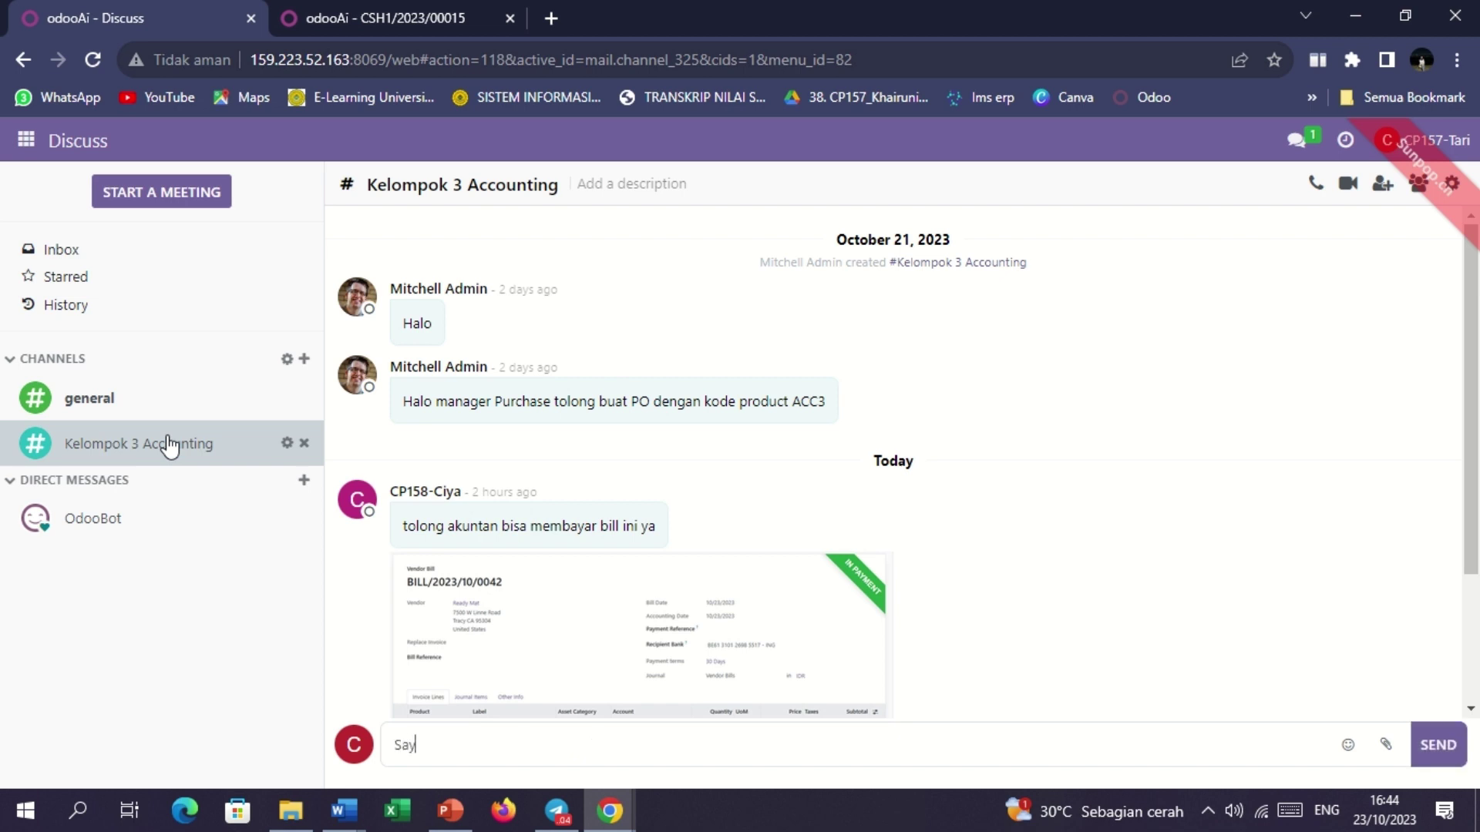
key(BackSpace)
key(BackSpace)
key(BackSpace)
text(Baik, saya sudah melakukan rekons)
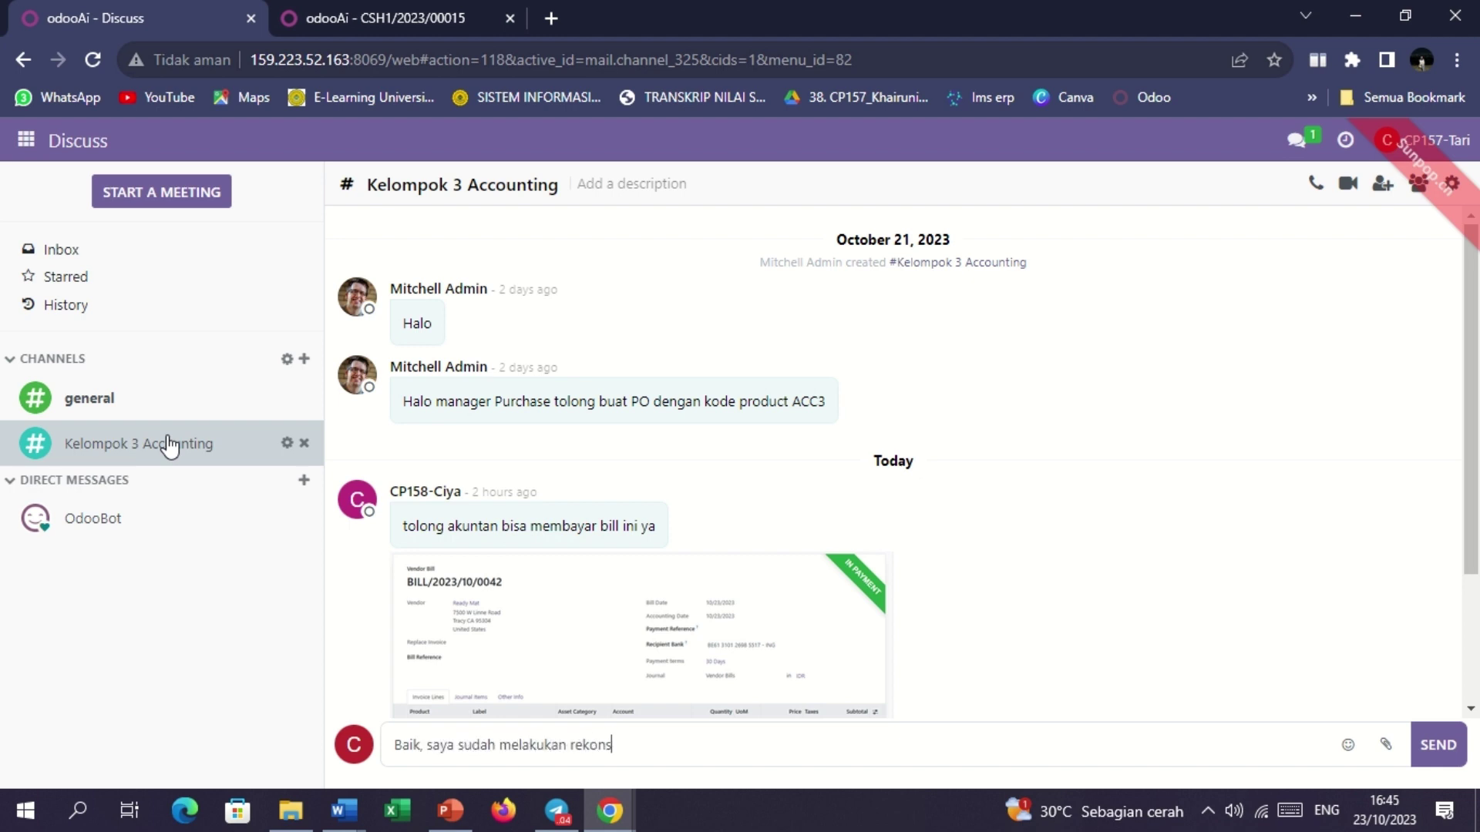
text(iliasi pada transaksi vendor)
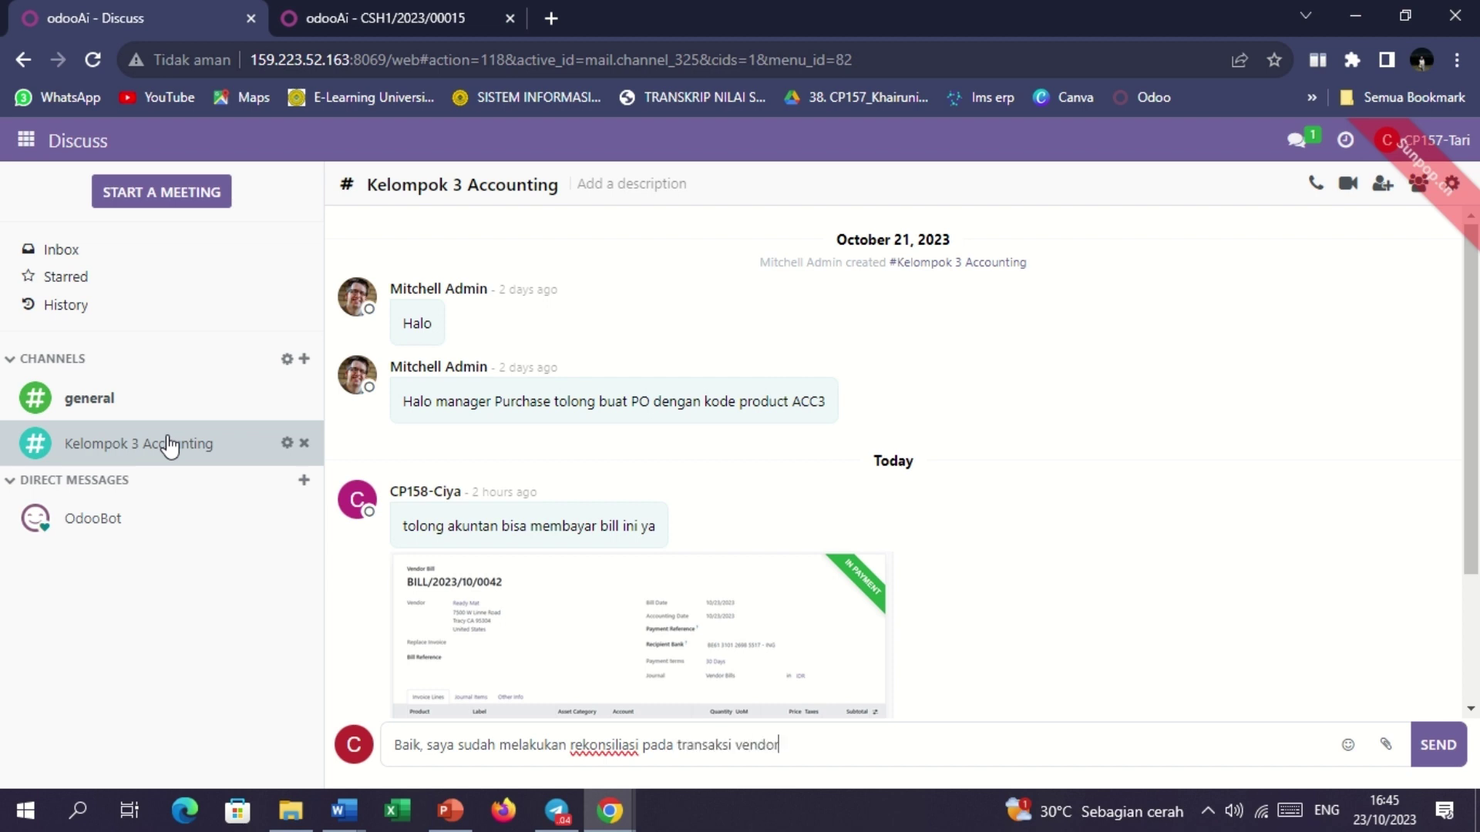
text( bill dengan kode tersebut)
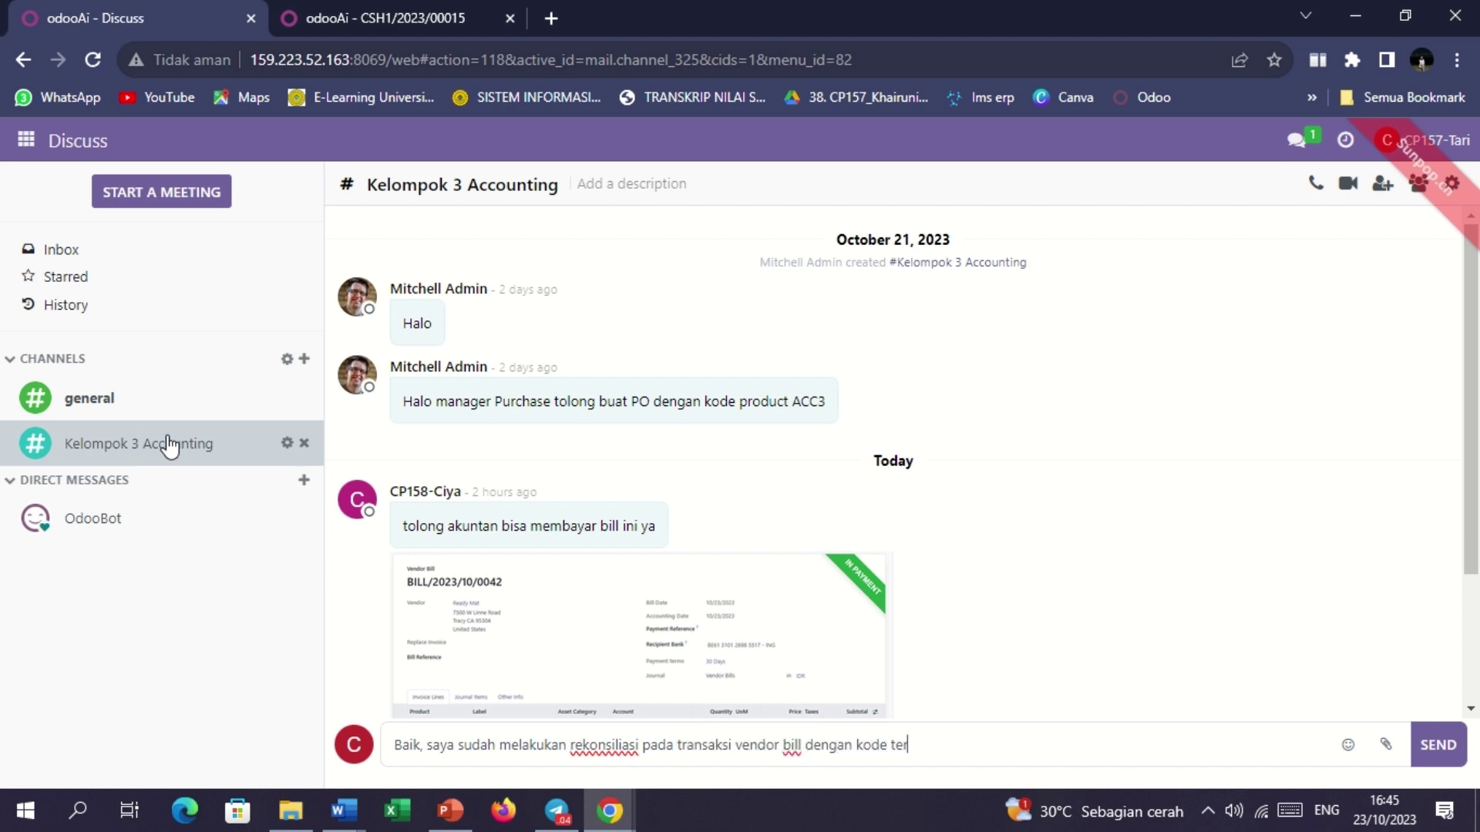
click(1438, 747)
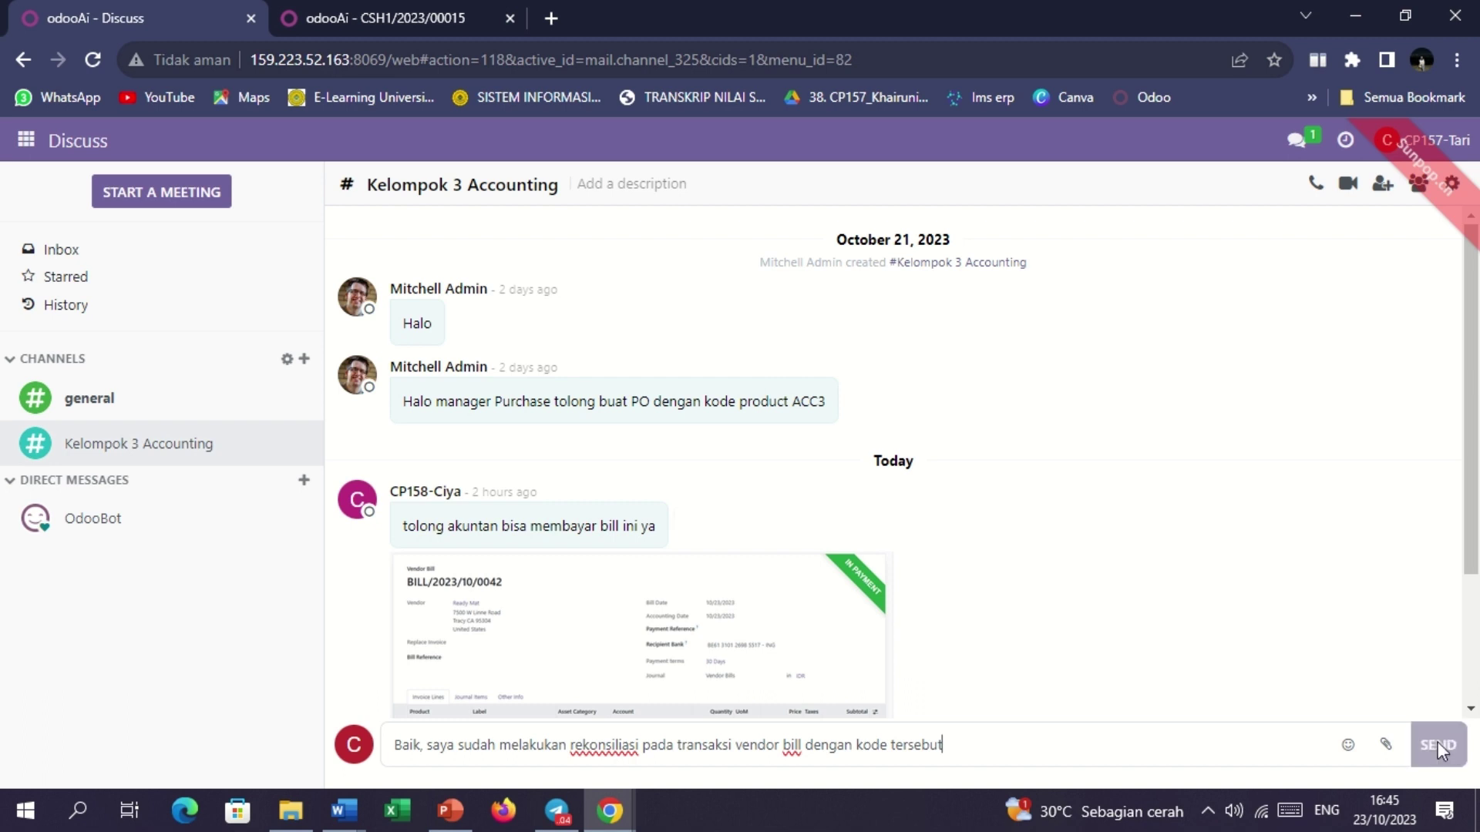